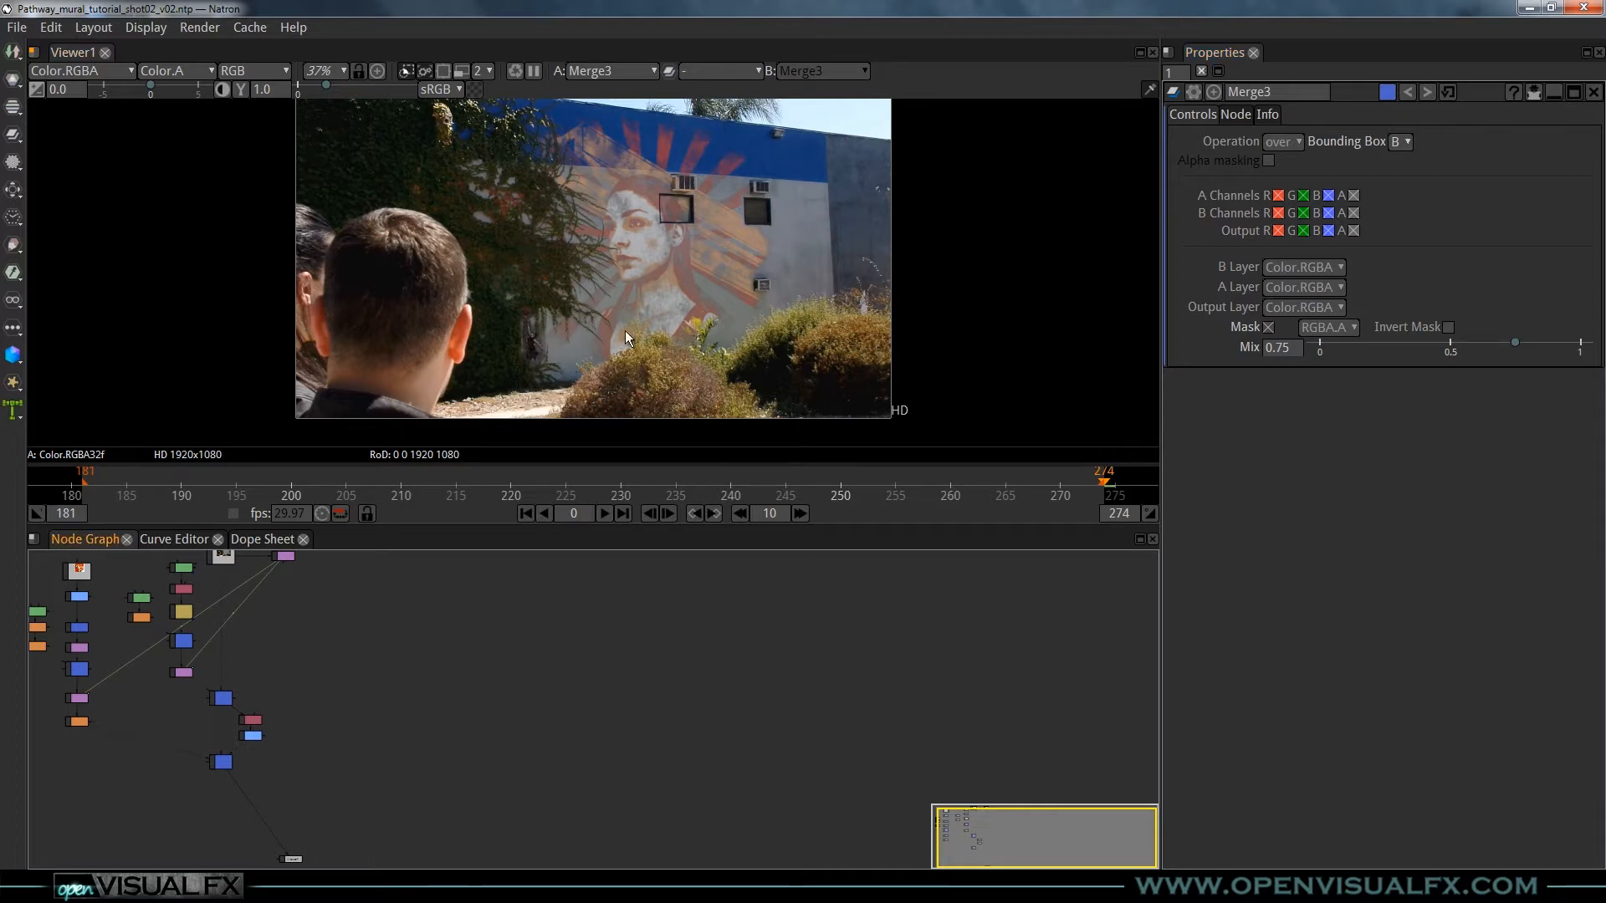
# - Hide the expression link lines running from the wall track node to the corner-pin nodes in the node graph
pyautogui.press('f')
pyautogui.scroll(1, 663, 249)
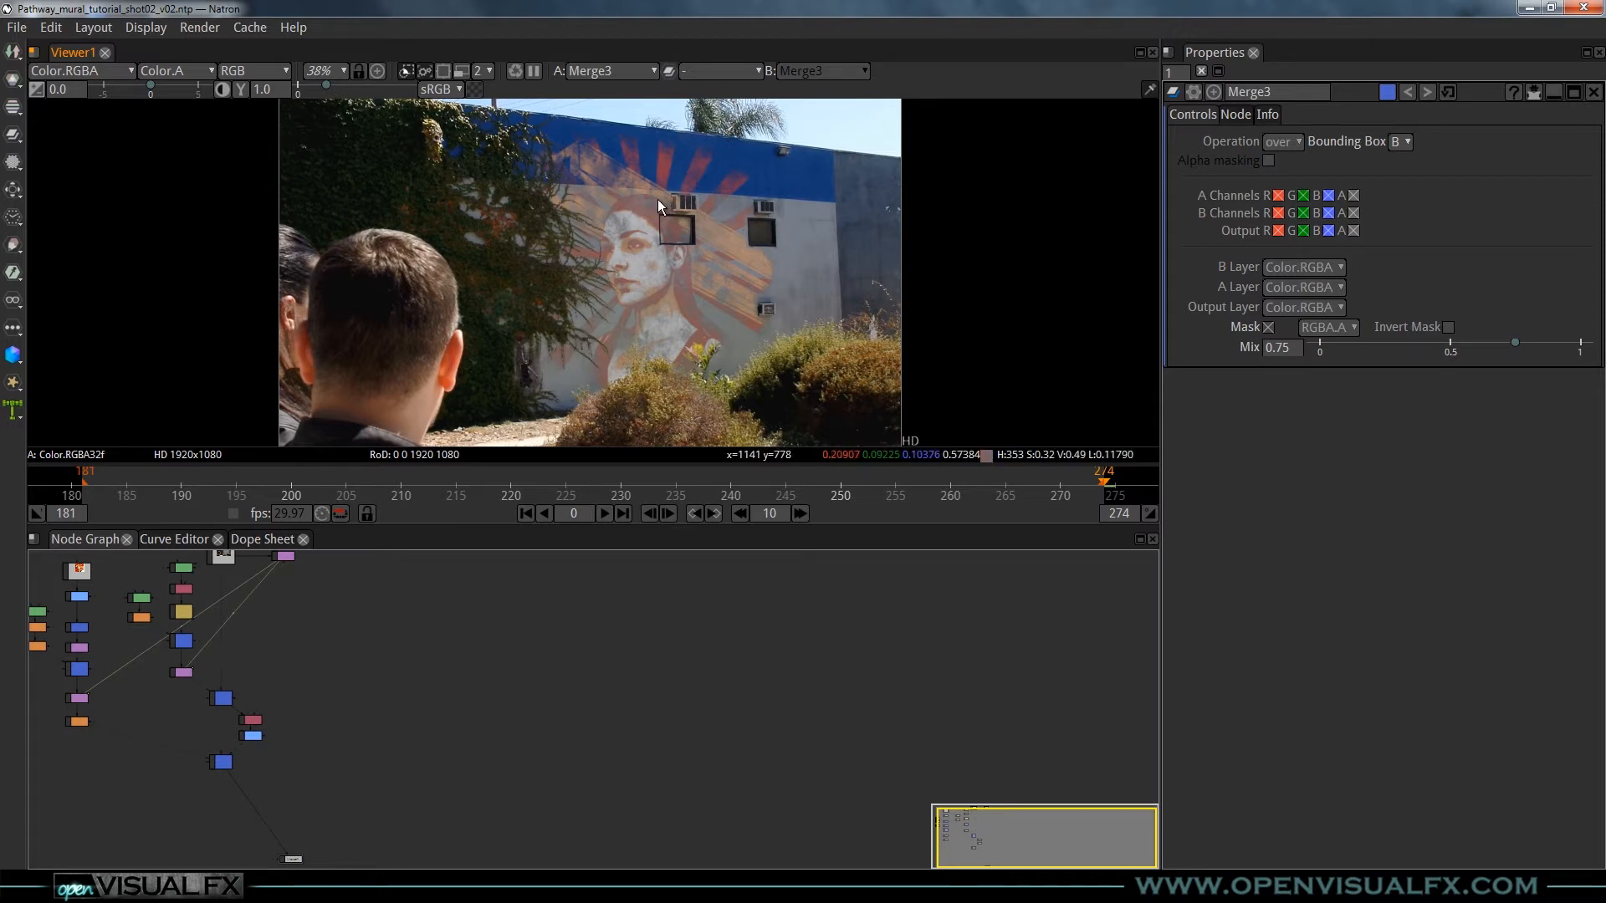
pyautogui.press('f')
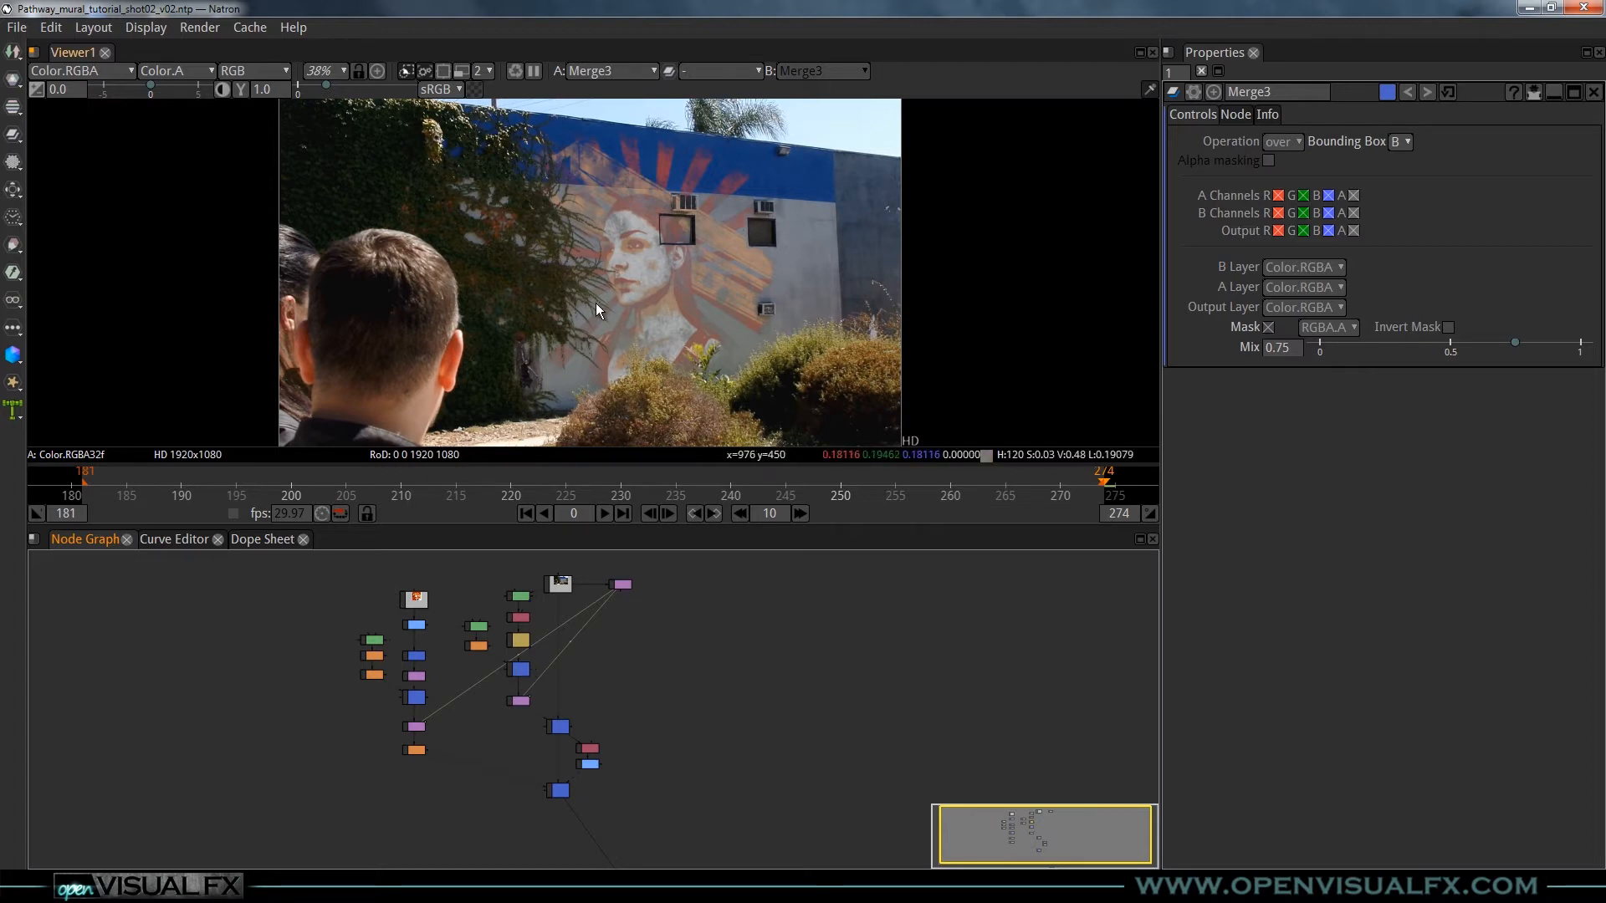
pyautogui.scroll(1, 465, 746)
pyautogui.scroll(3, 504, 691)
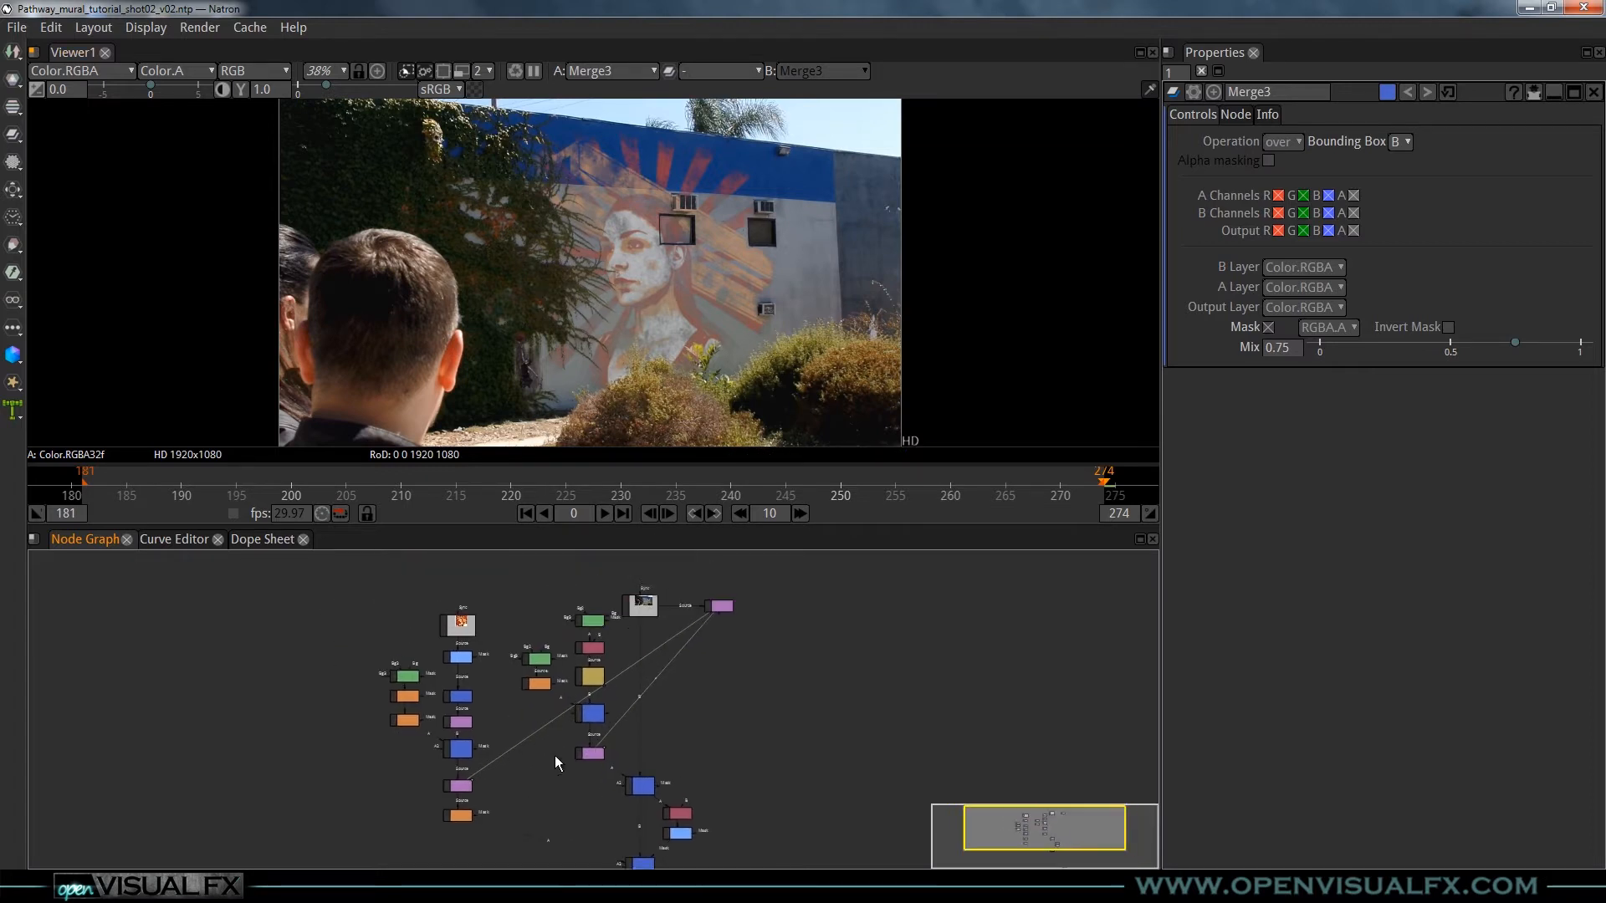
pyautogui.moveTo(747, 617)
pyautogui.mouseDown()
pyautogui.moveTo(724, 649)
pyautogui.moveTo(723, 626)
pyautogui.mouseUp()
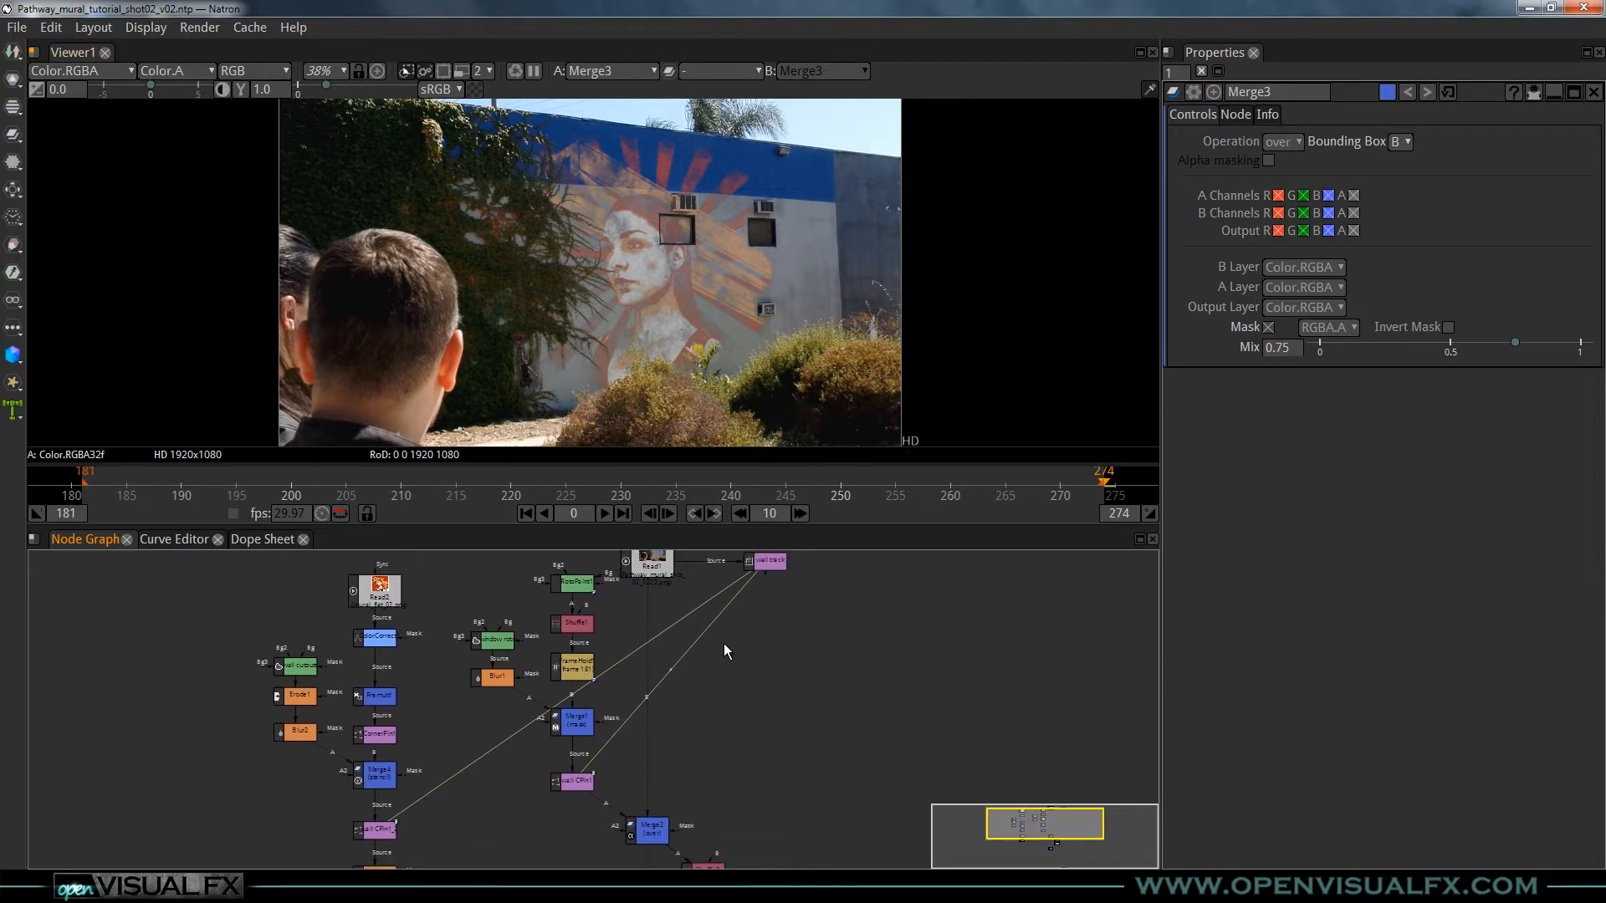
pyautogui.hotkey('shift', 'e')
pyautogui.moveTo(655, 636); pyautogui.dragTo(676, 689)
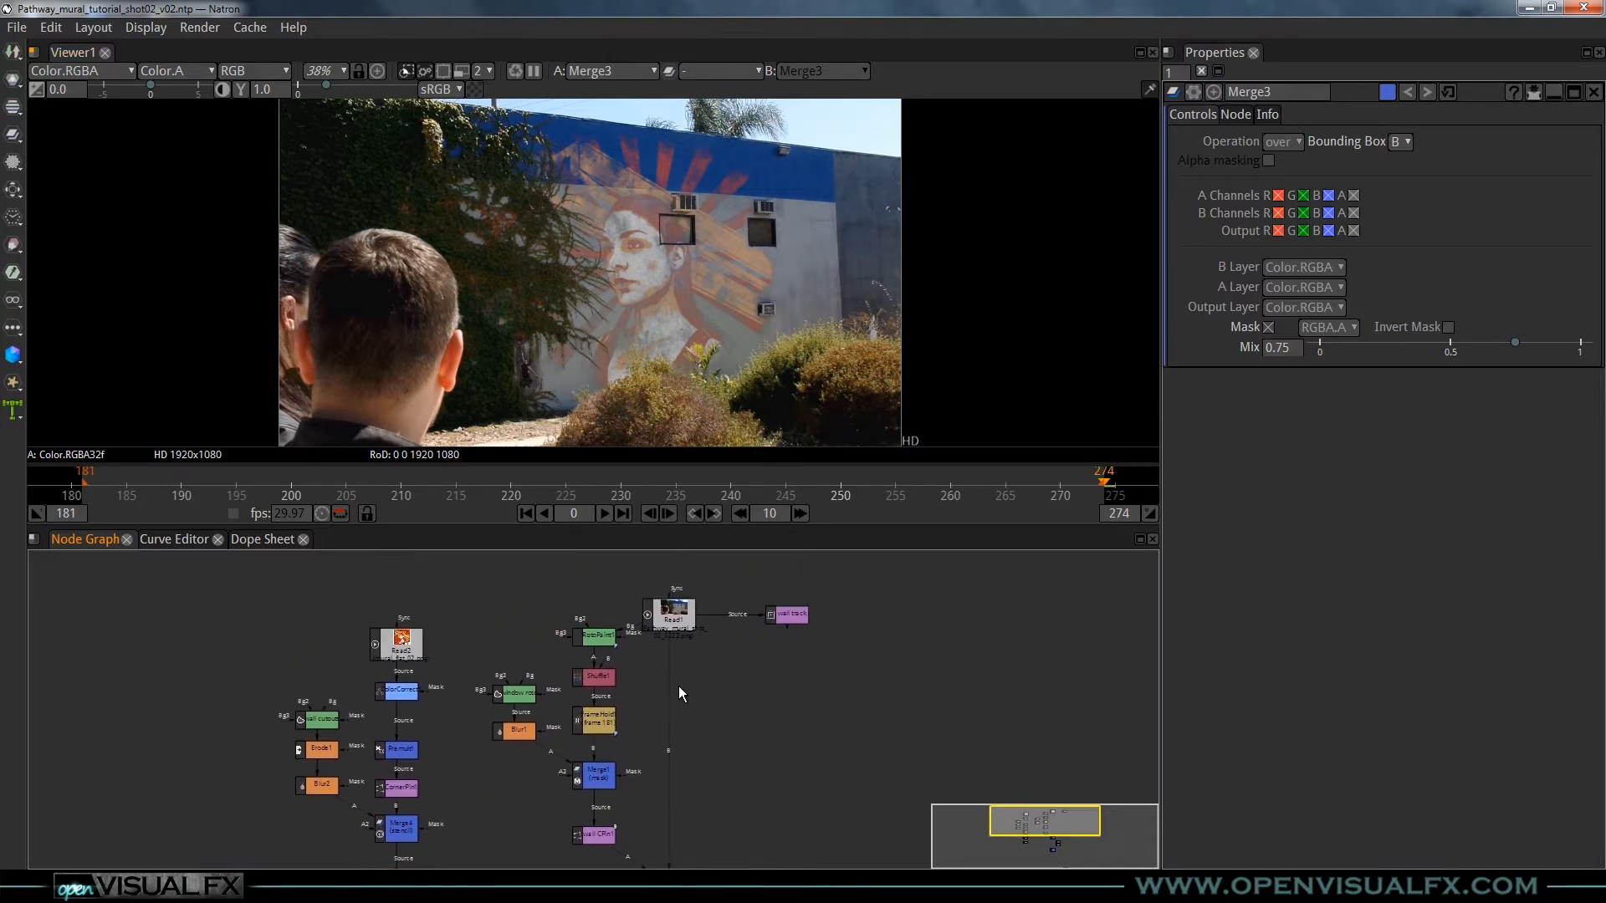
# - Jump to the first frame of the shot, 181, with the mural wall in close view
pyautogui.scroll(5, 686, 246)
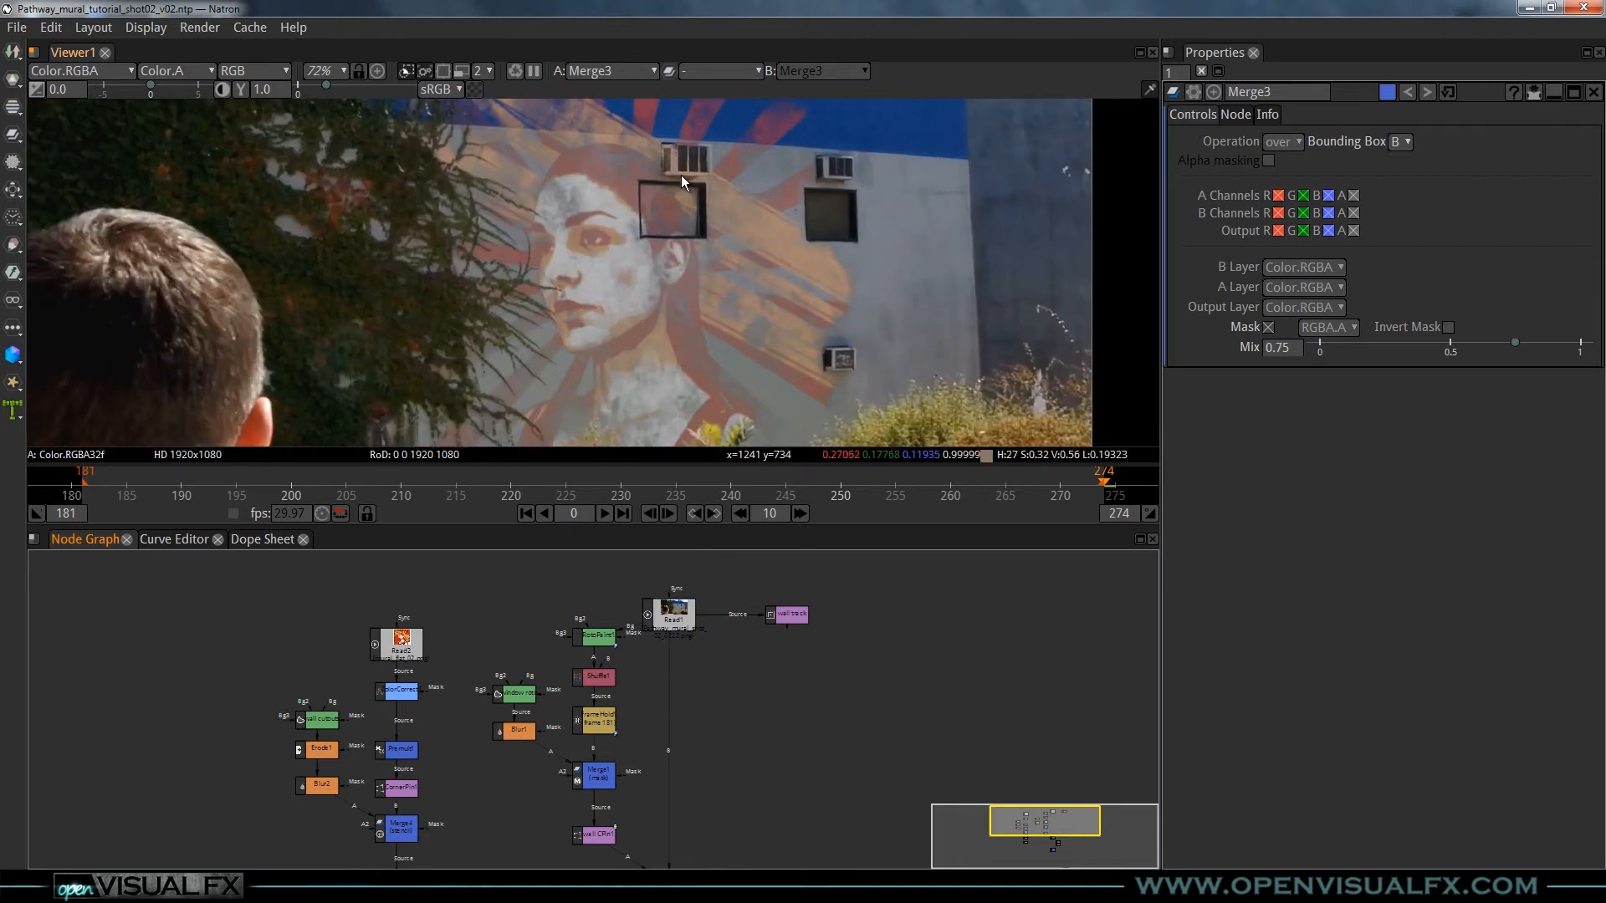
pyautogui.click(525, 513)
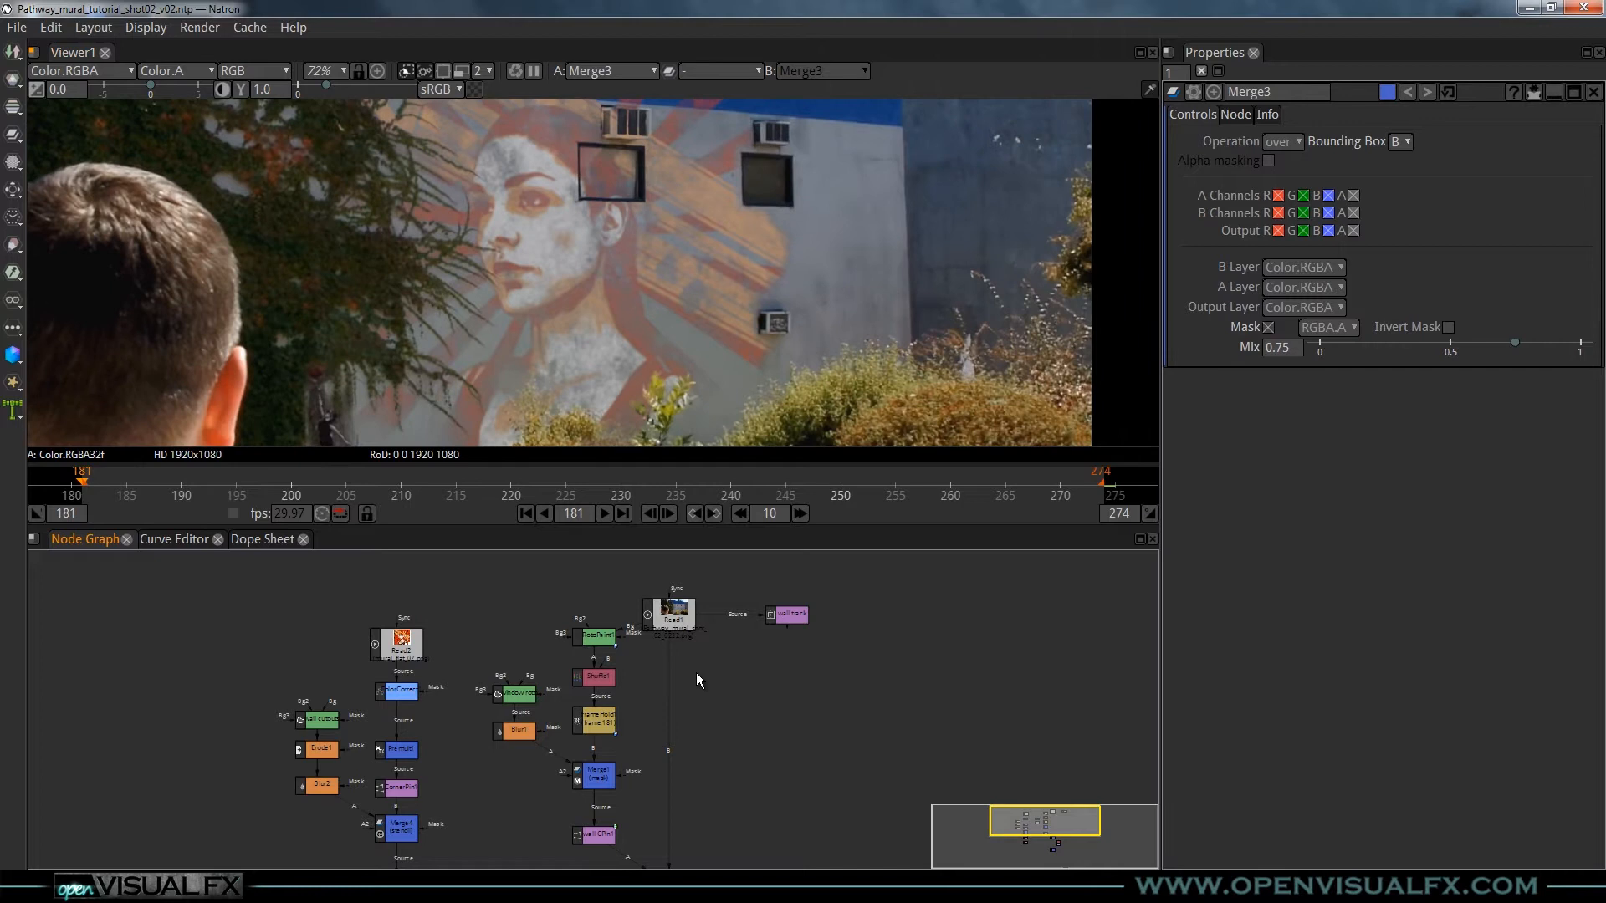
pyautogui.scroll(-1, 696, 673)
pyautogui.moveTo(619, 318); pyautogui.dragTo(677, 380)
# - Disable and re-enable the RotoPaint1 node to compare the wall with and without the window paint-out
pyautogui.click(611, 640)
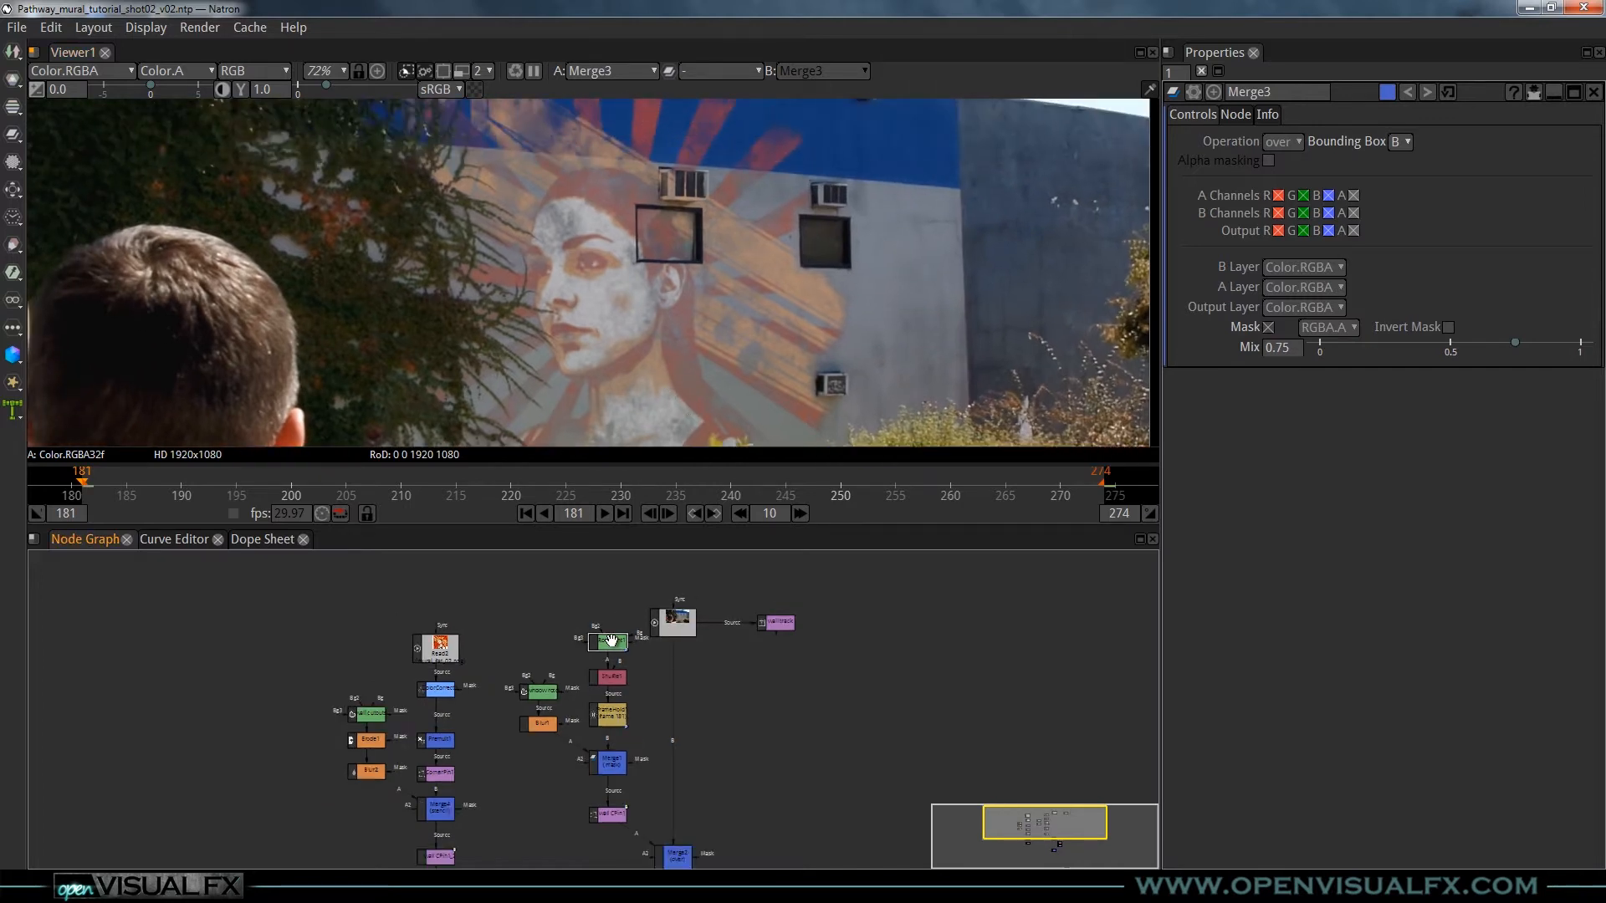
pyautogui.scroll(1, 613, 646)
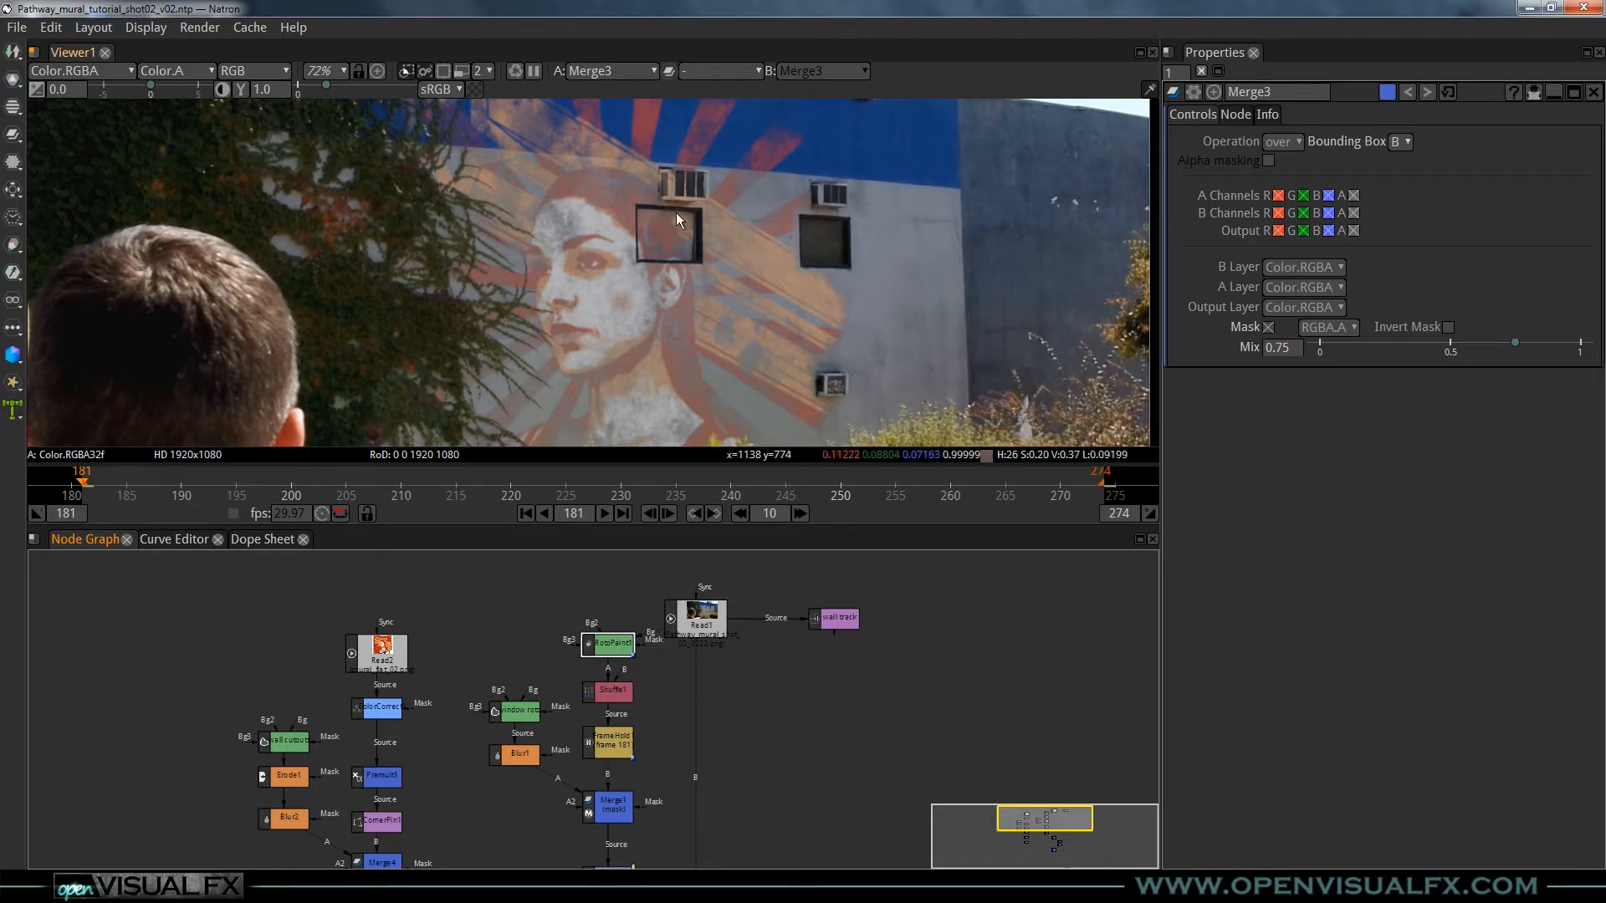
pyautogui.press('d')
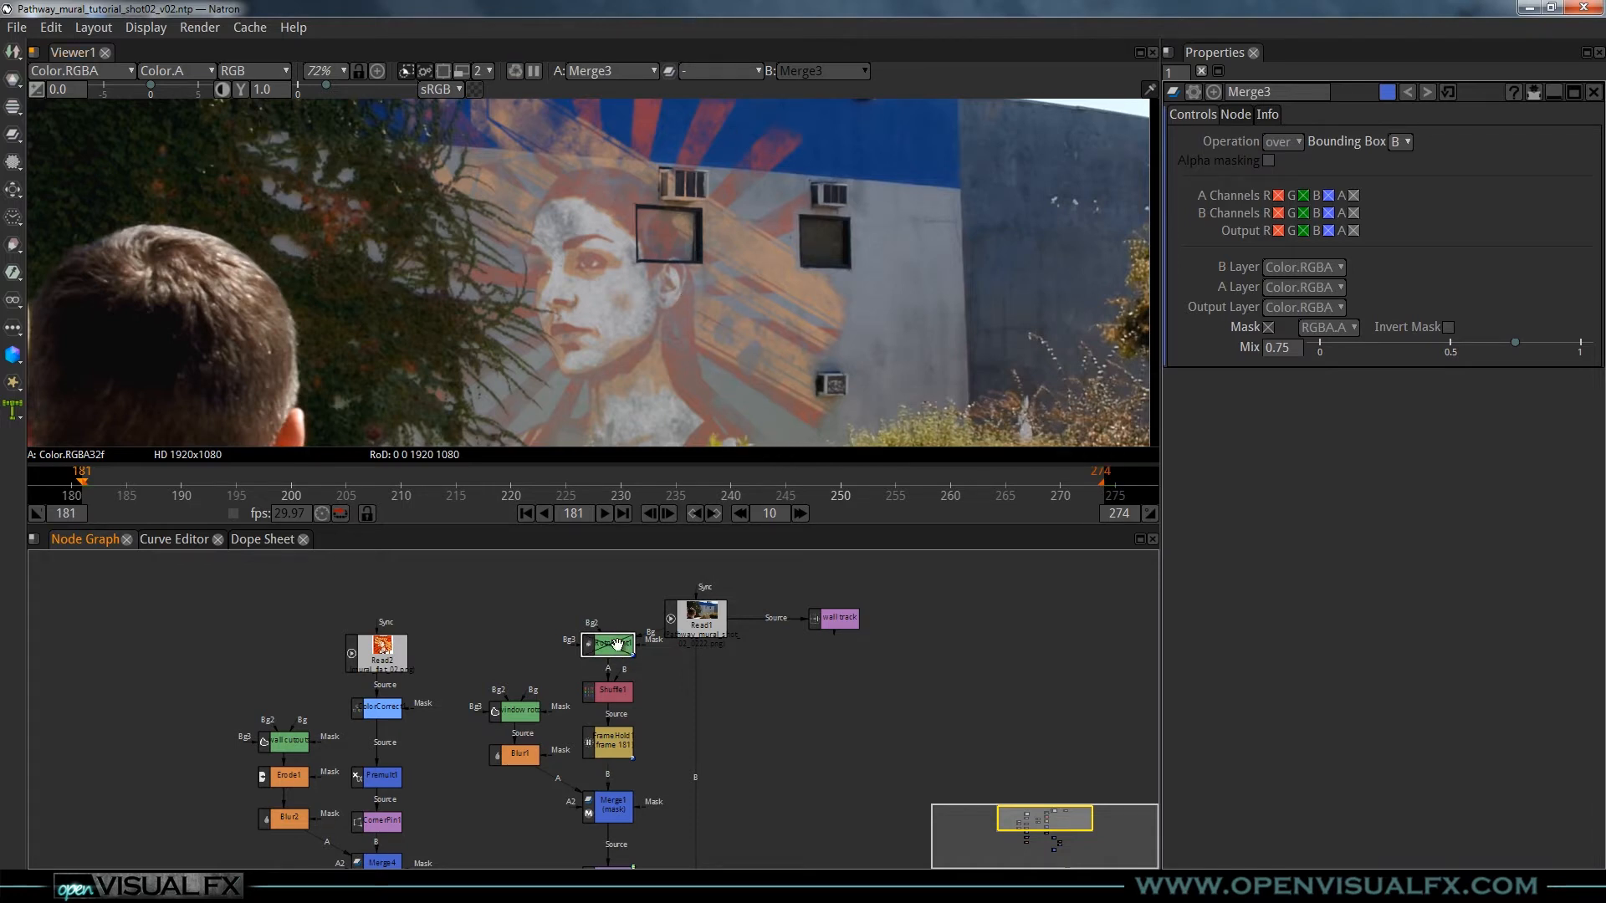
pyautogui.press('d')
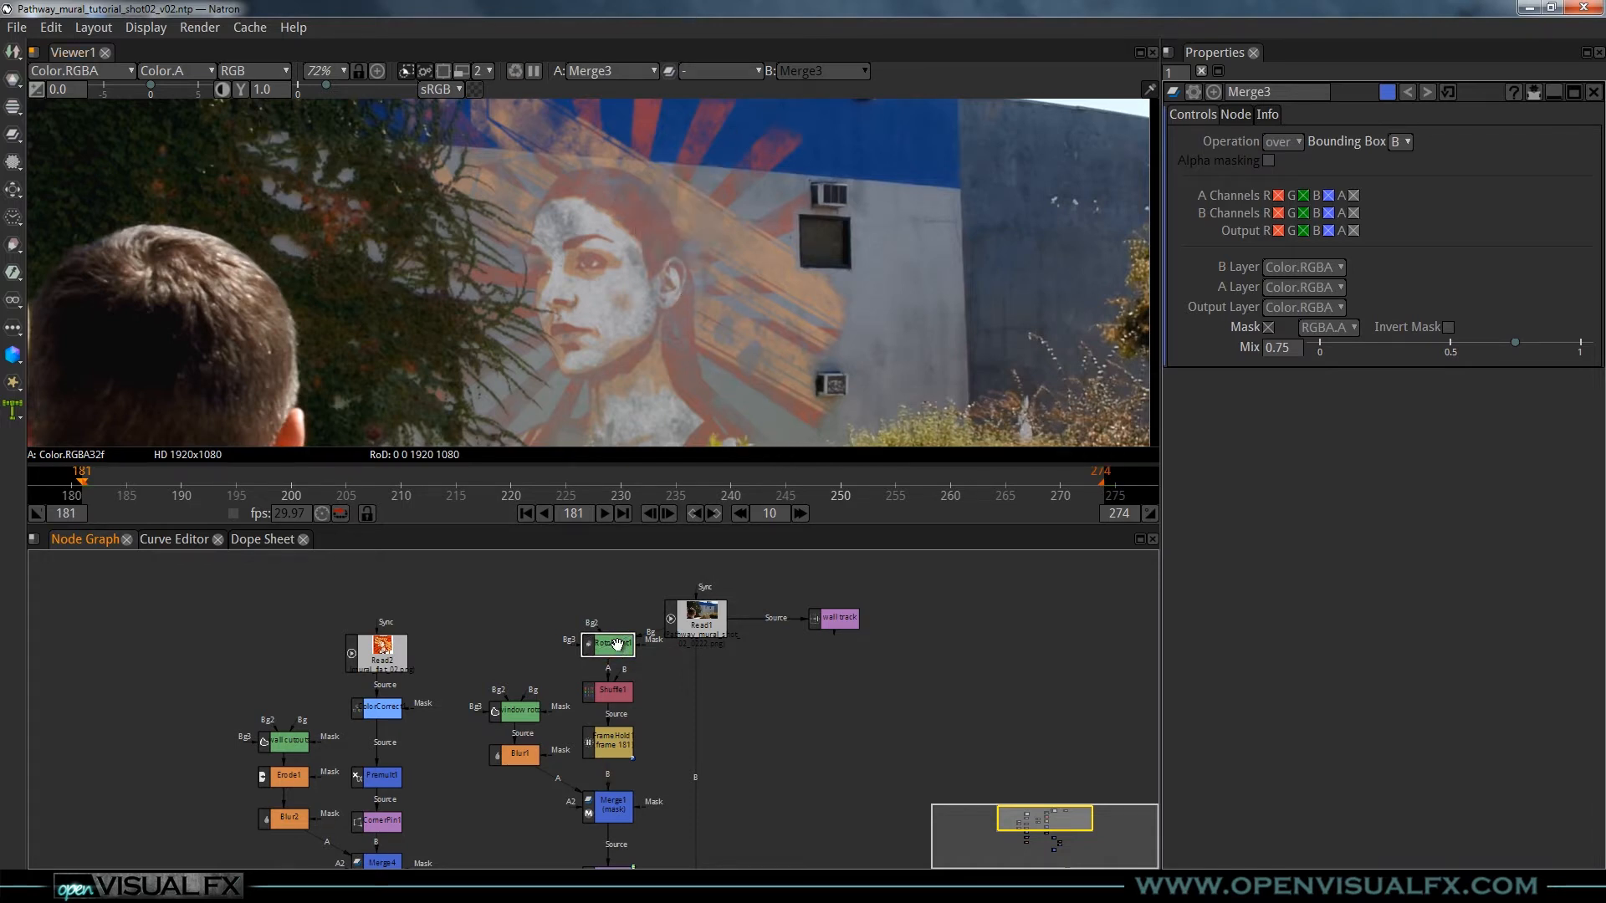
pyautogui.scroll(-3, 694, 193)
pyautogui.scroll(-1, 670, 239)
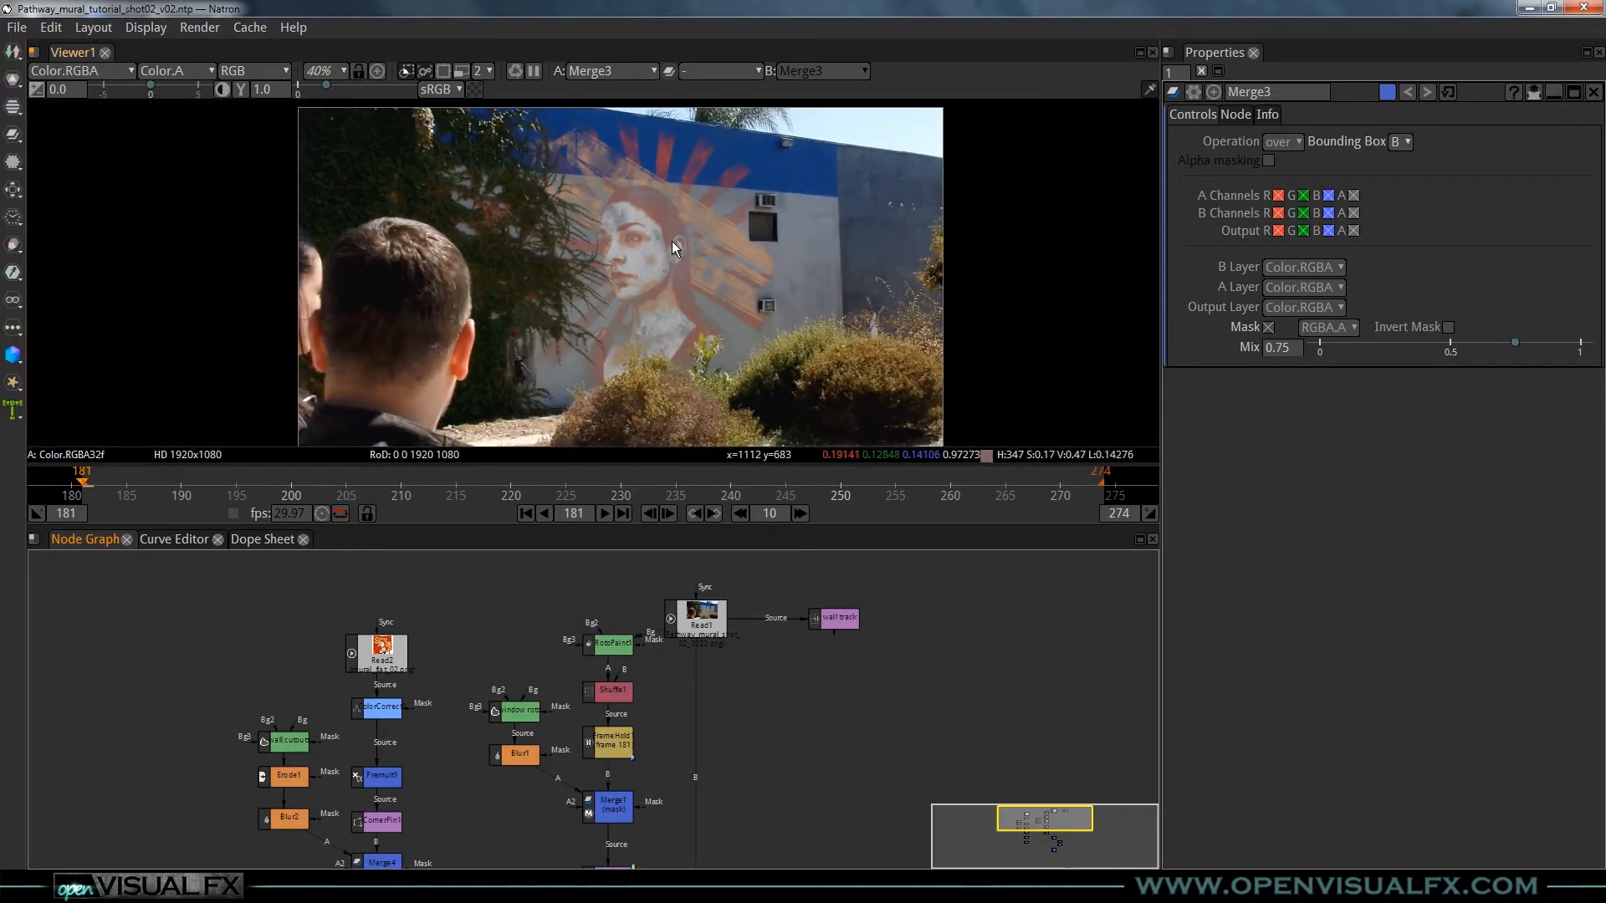
pyautogui.scroll(1, 679, 242)
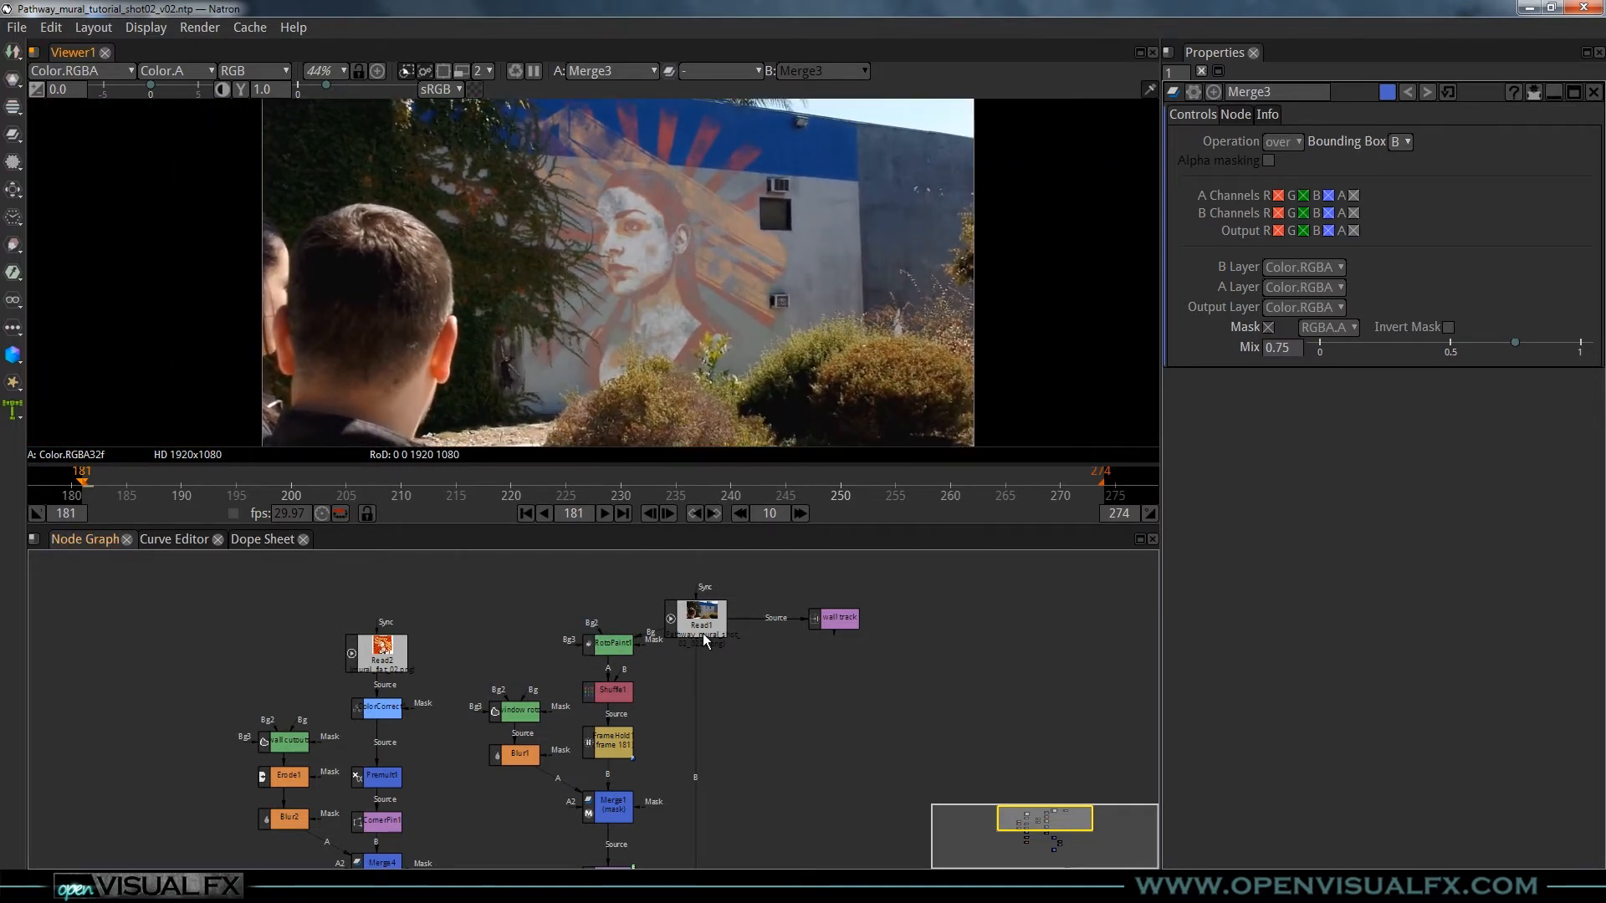
# - Examine the node graph from the final merge and viewer back up through the Read2 mural branch
pyautogui.moveTo(717, 775); pyautogui.dragTo(617, 491)
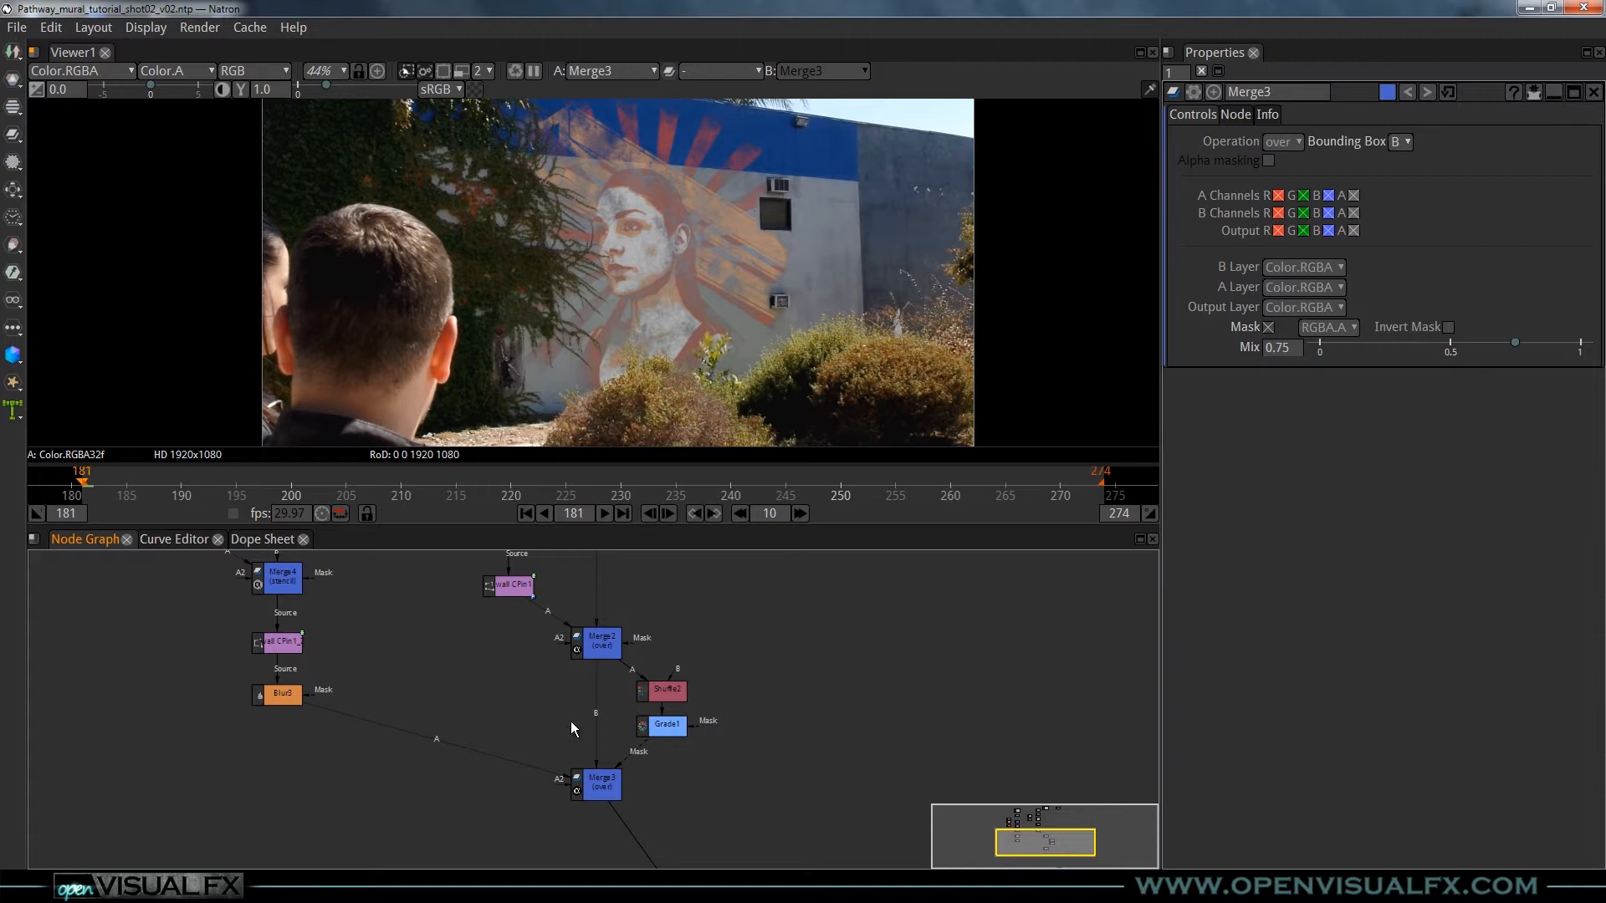
pyautogui.moveTo(669, 839); pyautogui.dragTo(702, 746)
pyautogui.scroll(-1, 558, 752)
pyautogui.moveTo(541, 765); pyautogui.dragTo(587, 697)
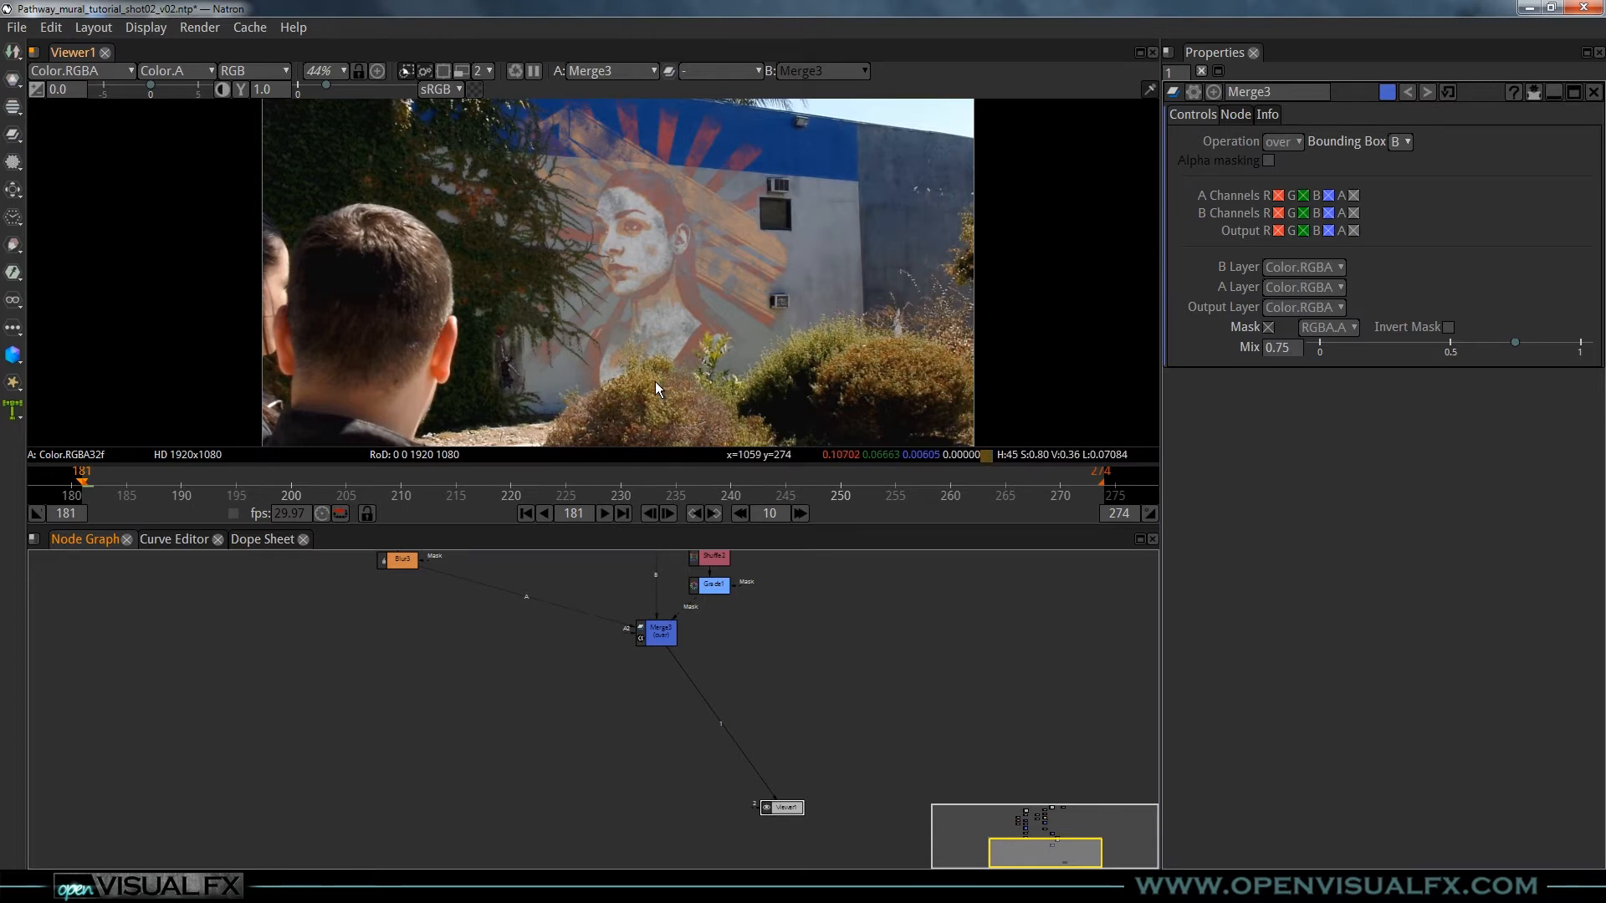
pyautogui.moveTo(544, 638); pyautogui.dragTo(629, 782)
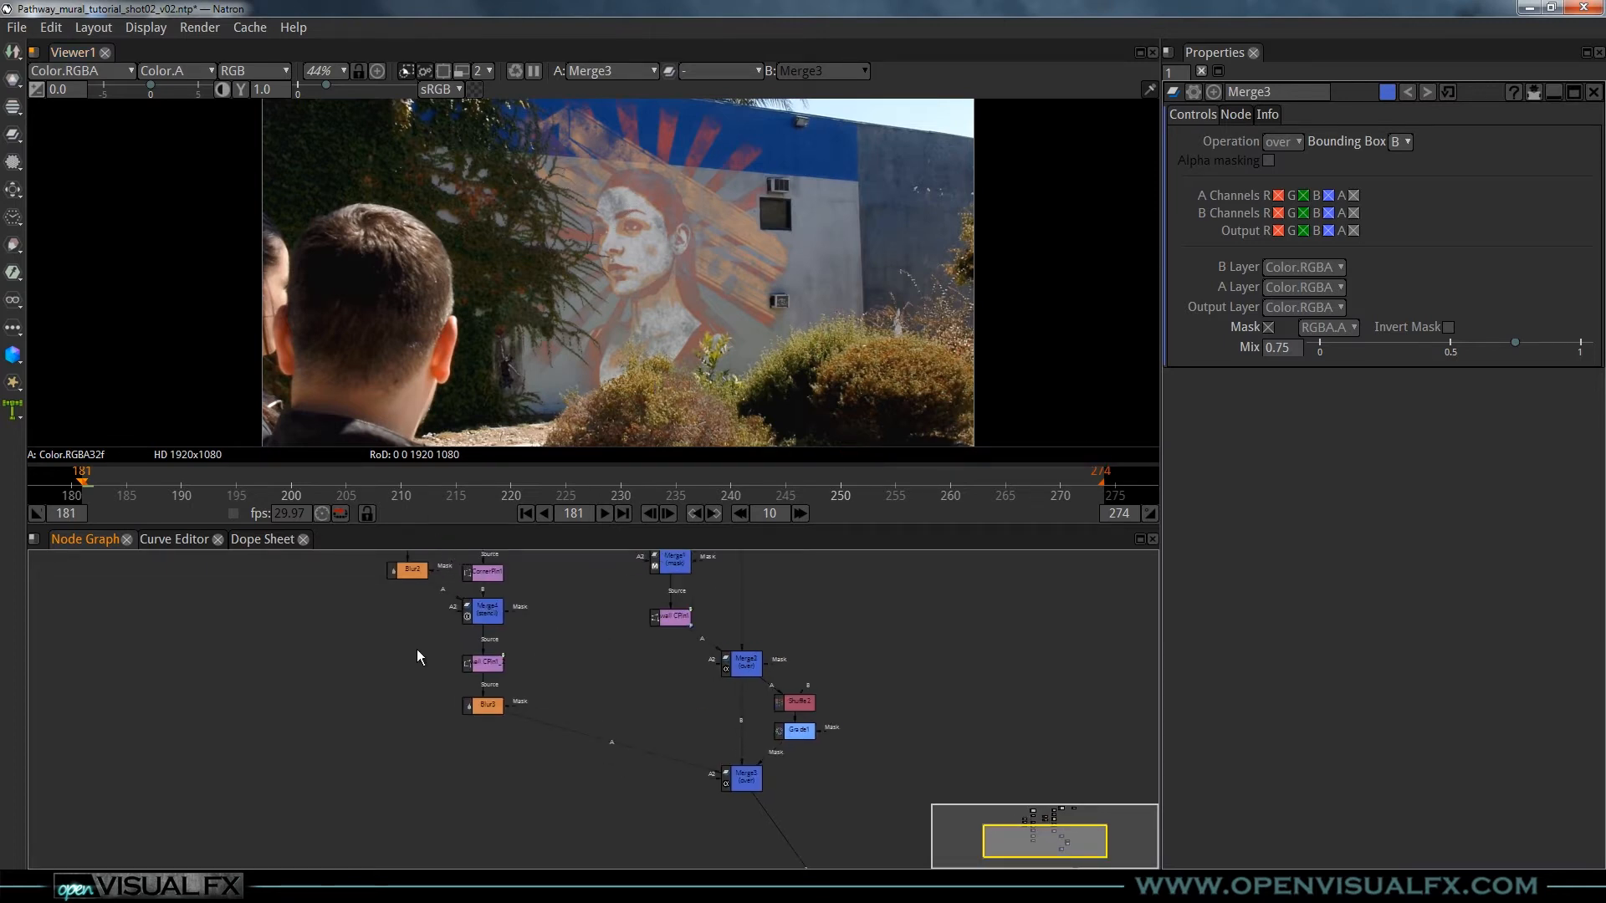
pyautogui.moveTo(411, 644); pyautogui.dragTo(456, 739)
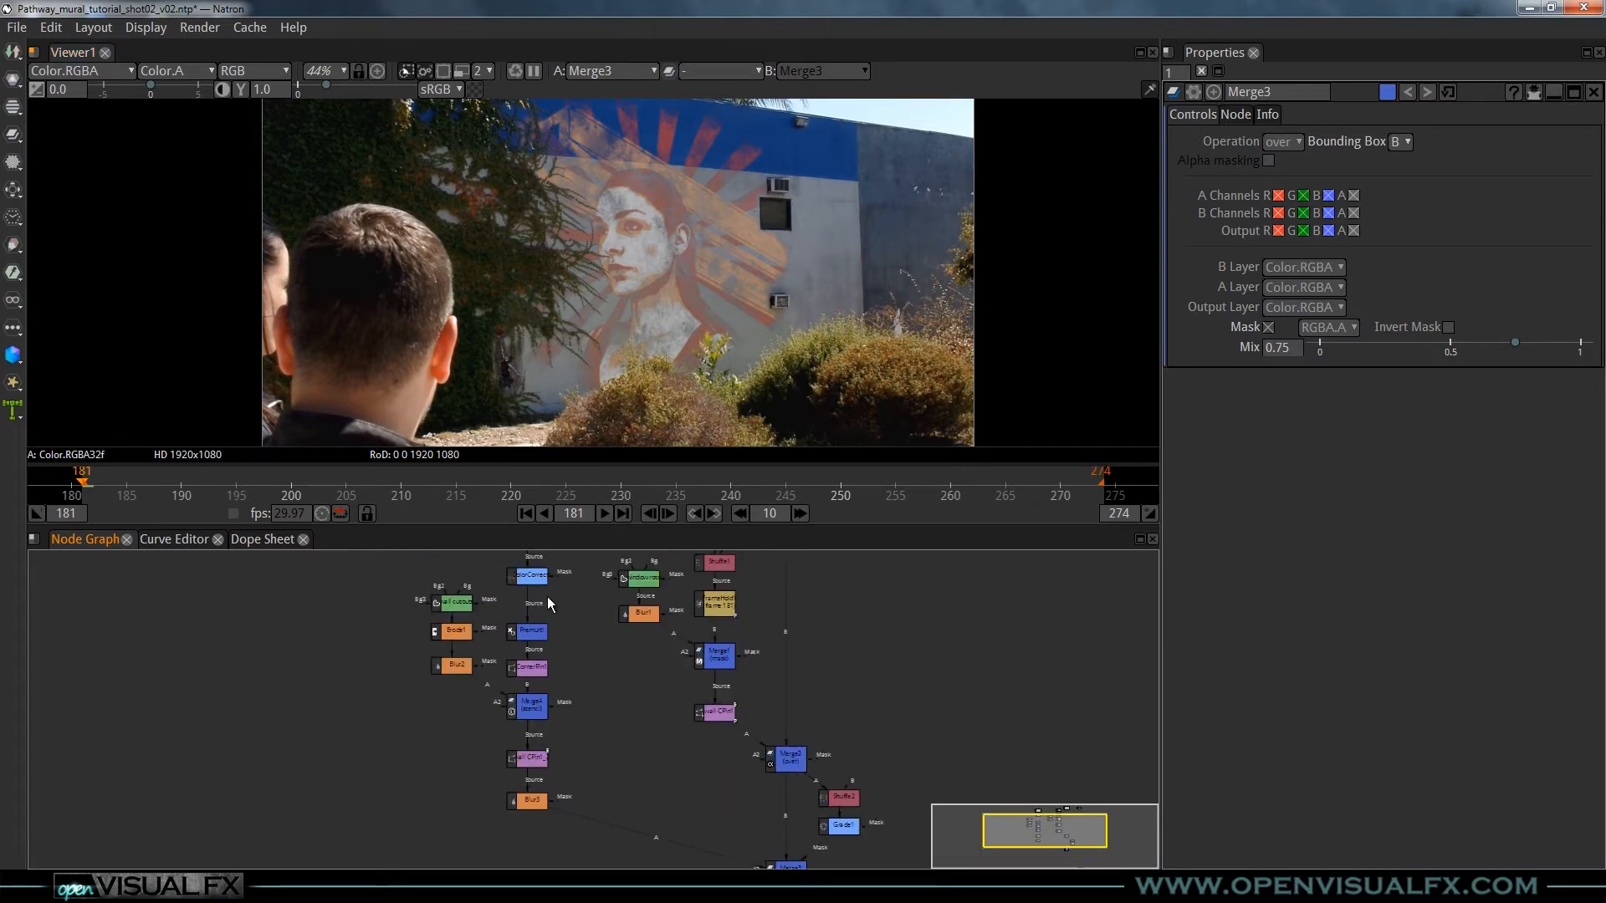
pyautogui.moveTo(515, 678); pyautogui.dragTo(532, 716)
pyautogui.scroll(-2, 495, 719)
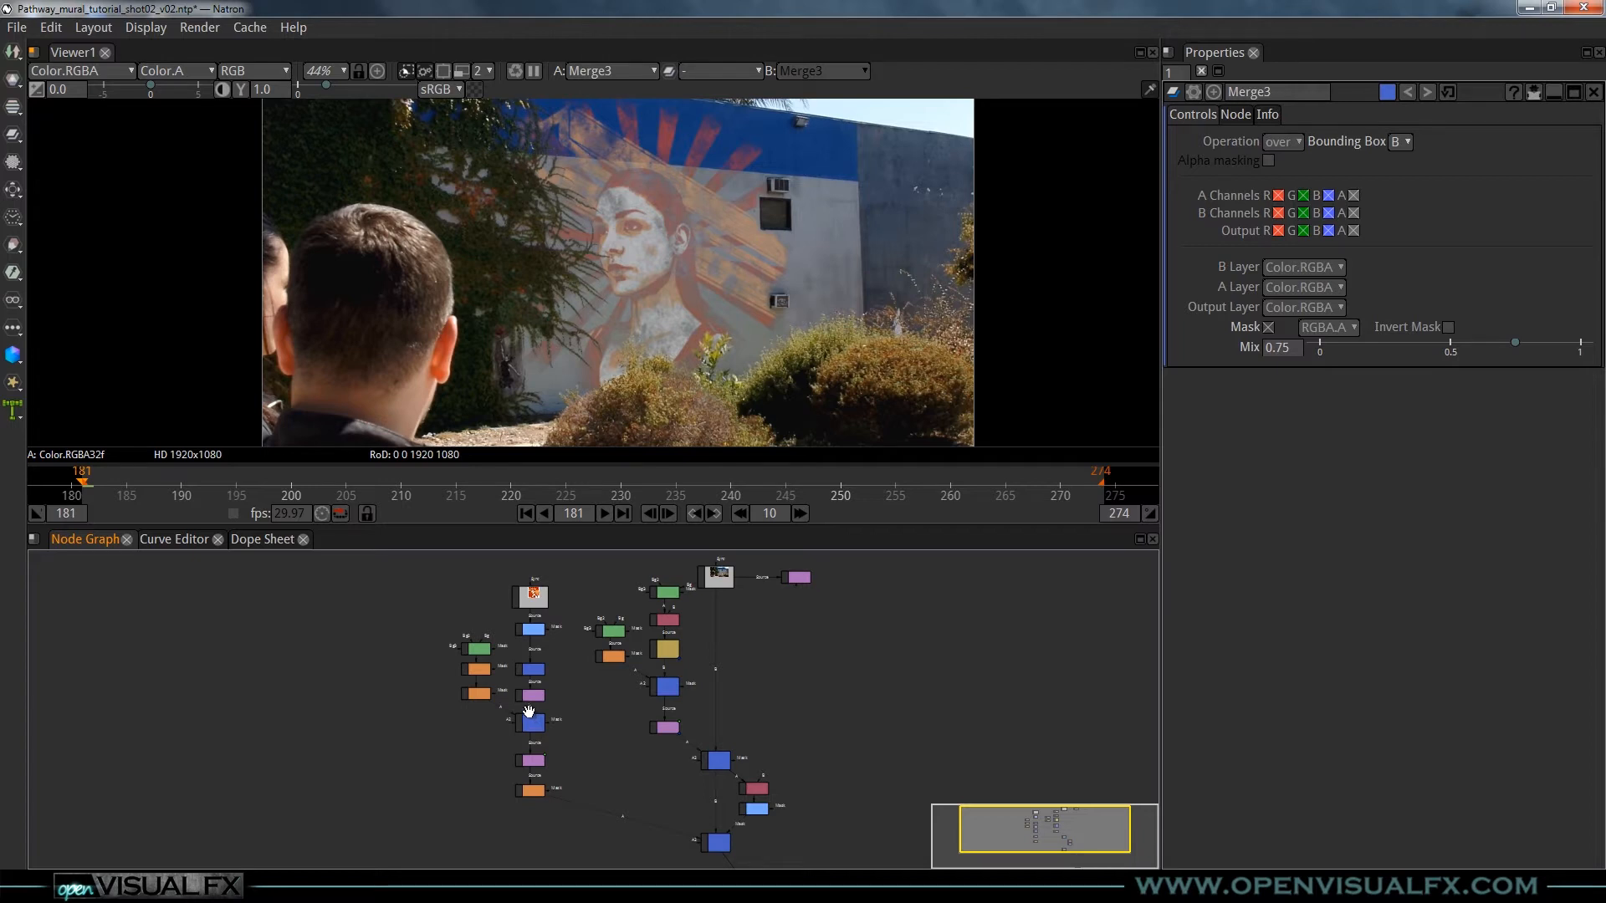
pyautogui.moveTo(548, 724); pyautogui.dragTo(574, 732)
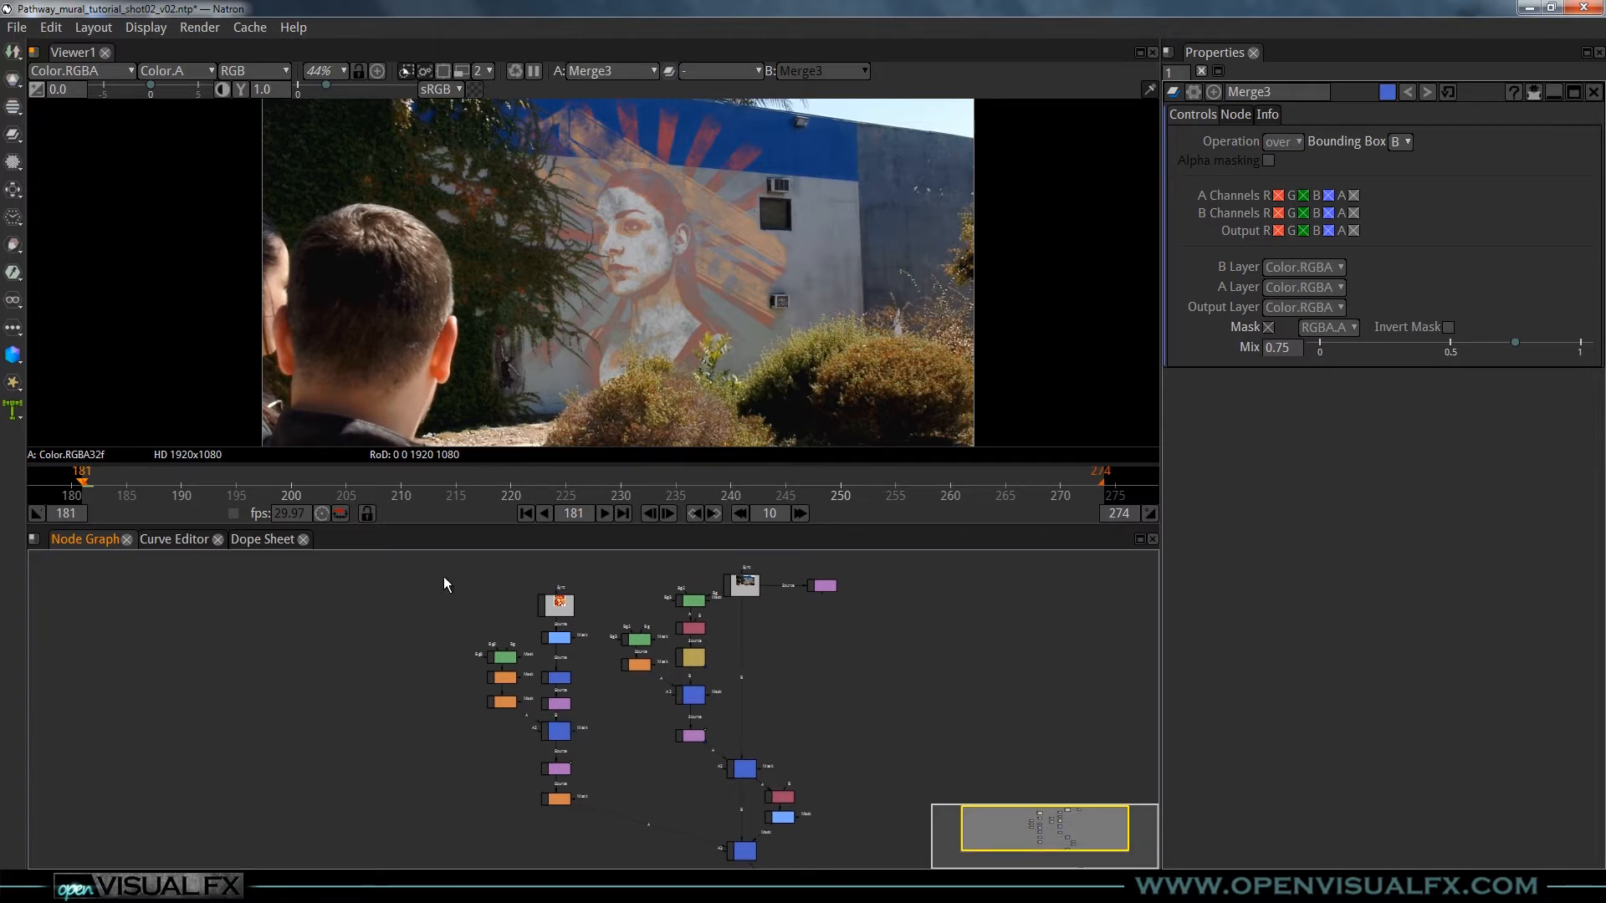
pyautogui.moveTo(631, 746); pyautogui.dragTo(634, 750)
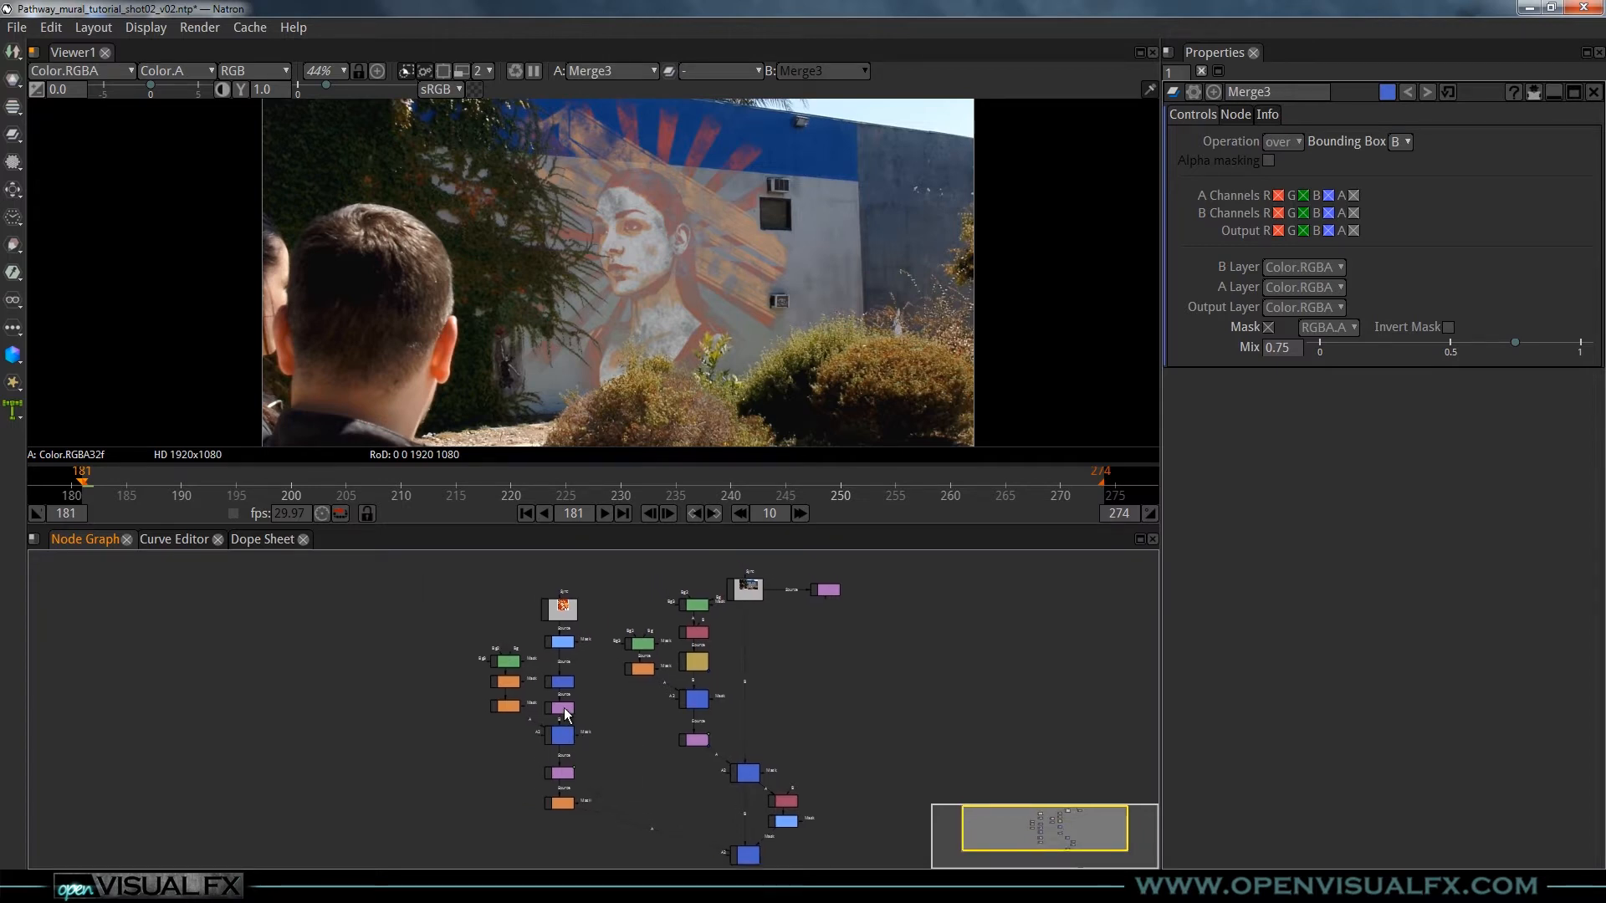
# - Select every node of the Read2 mural branch and move the group away from the window roto branch
pyautogui.moveTo(433, 581); pyautogui.dragTo(609, 833)
pyautogui.scroll(2, 595, 756)
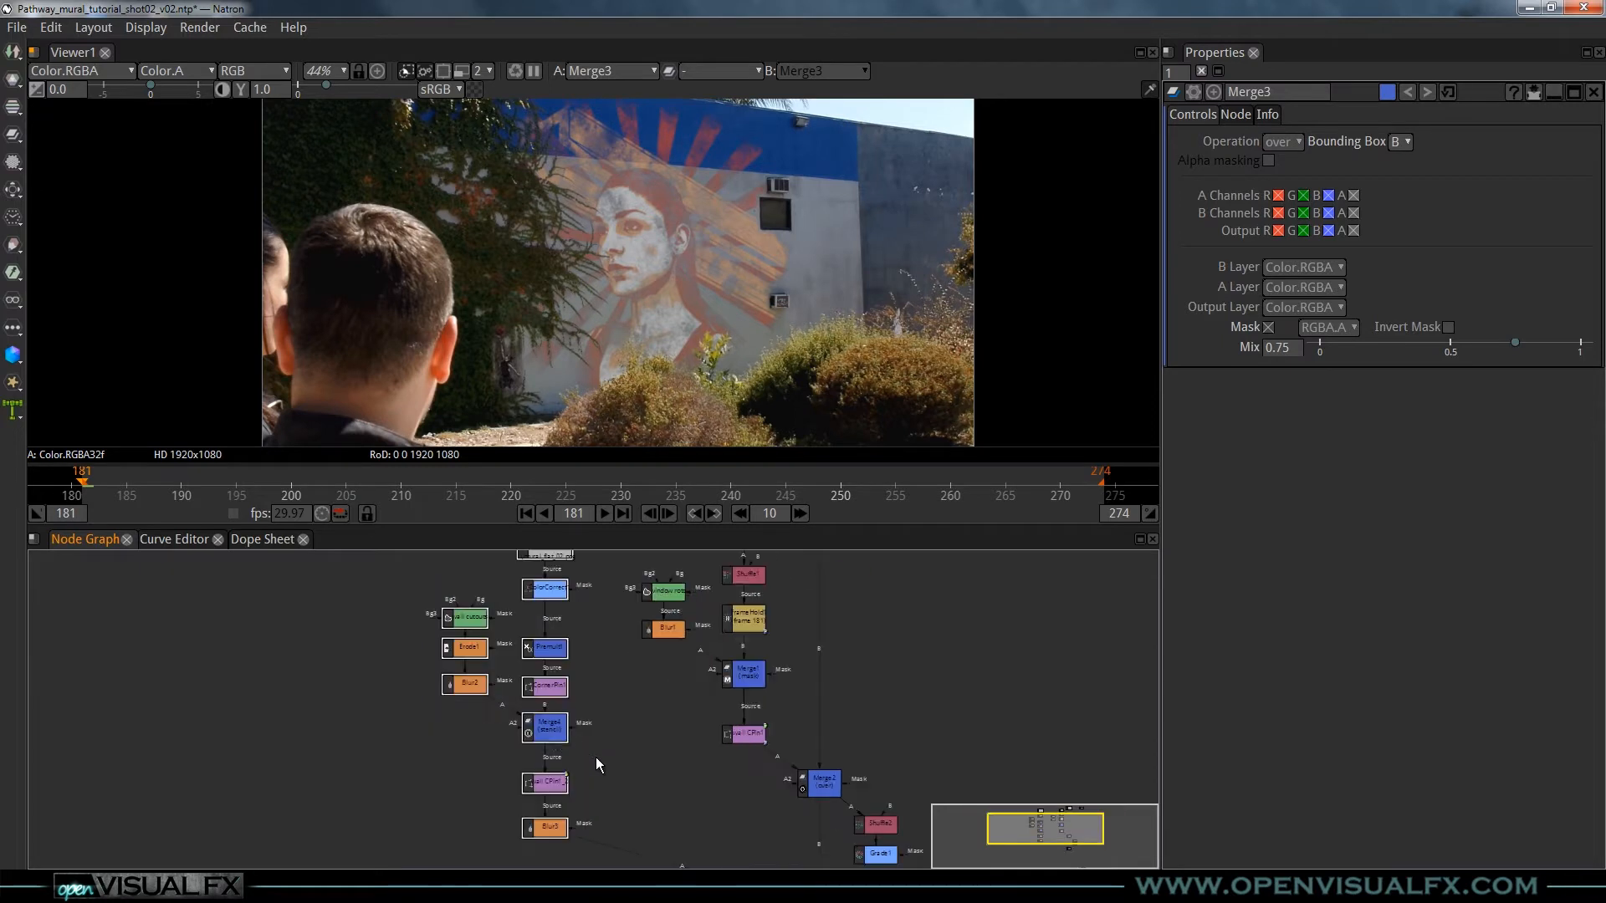
pyautogui.scroll(-3, 553, 737)
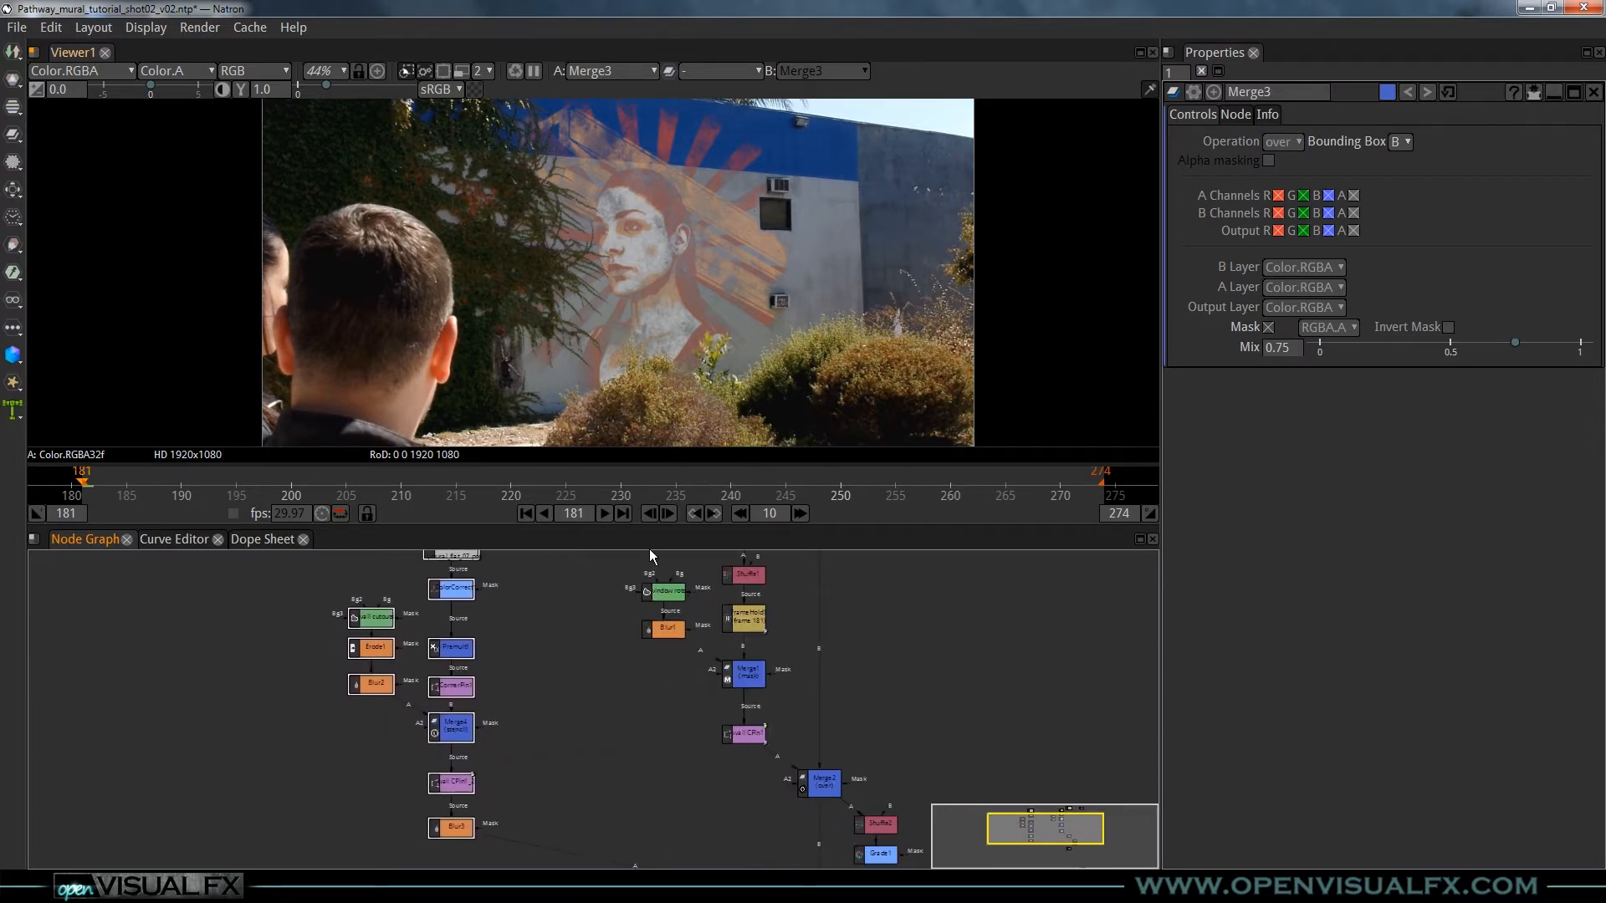
pyautogui.moveTo(558, 704); pyautogui.dragTo(624, 727)
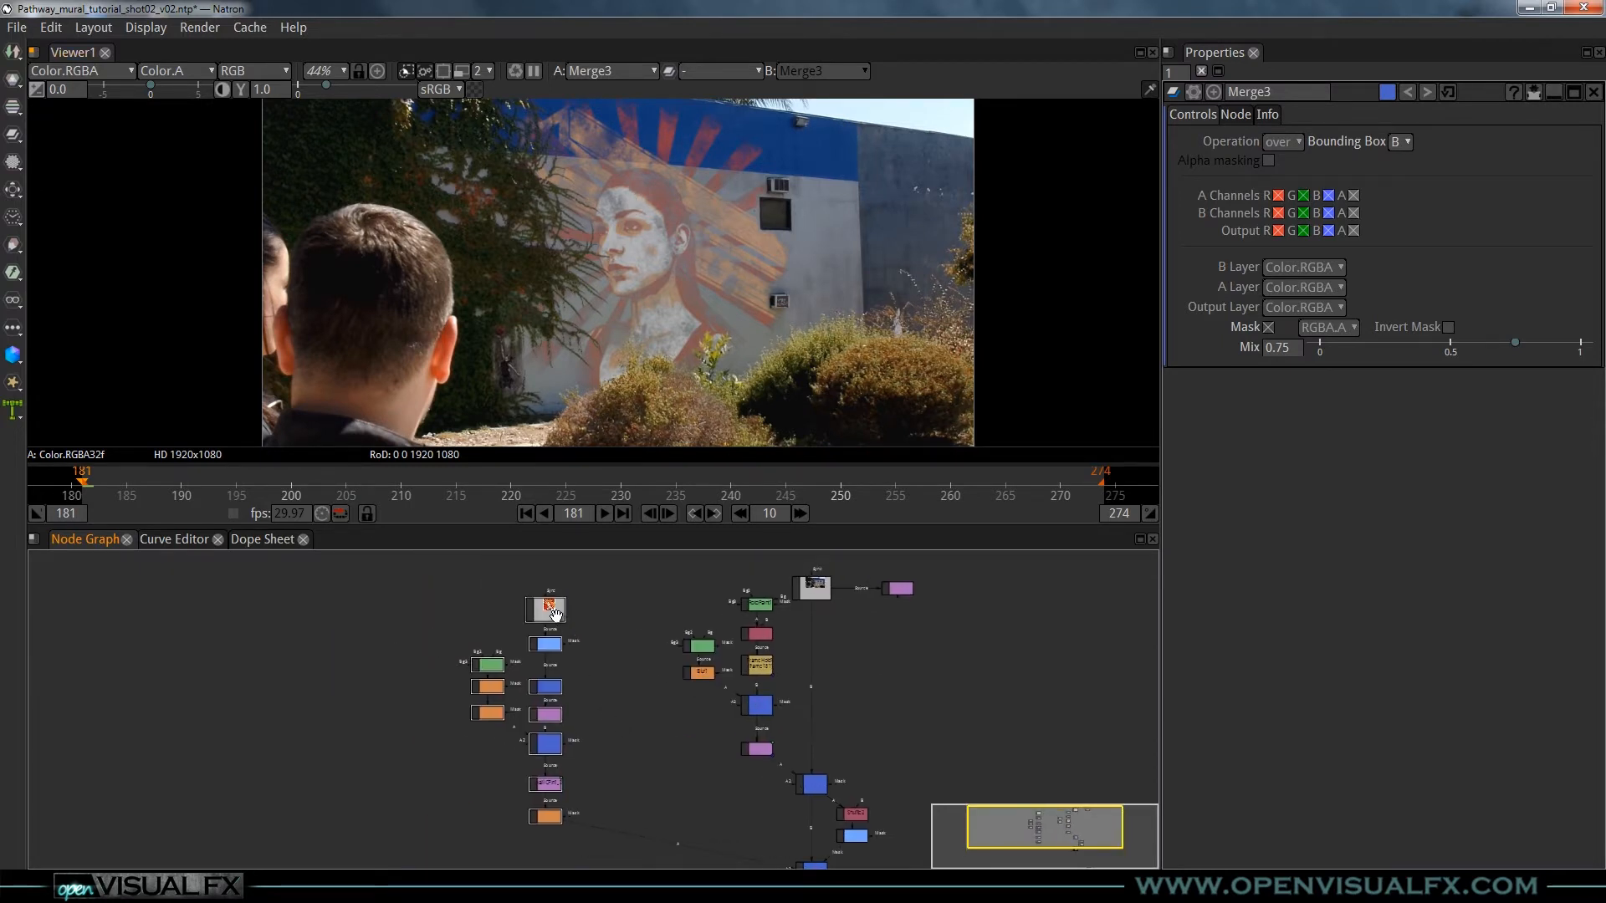
# - Add a Backdrop behind all nodes of the Read2 mural branch and shift it slightly toward the window roto branch
pyautogui.moveTo(423, 577); pyautogui.dragTo(639, 856)
pyautogui.press('Tab')
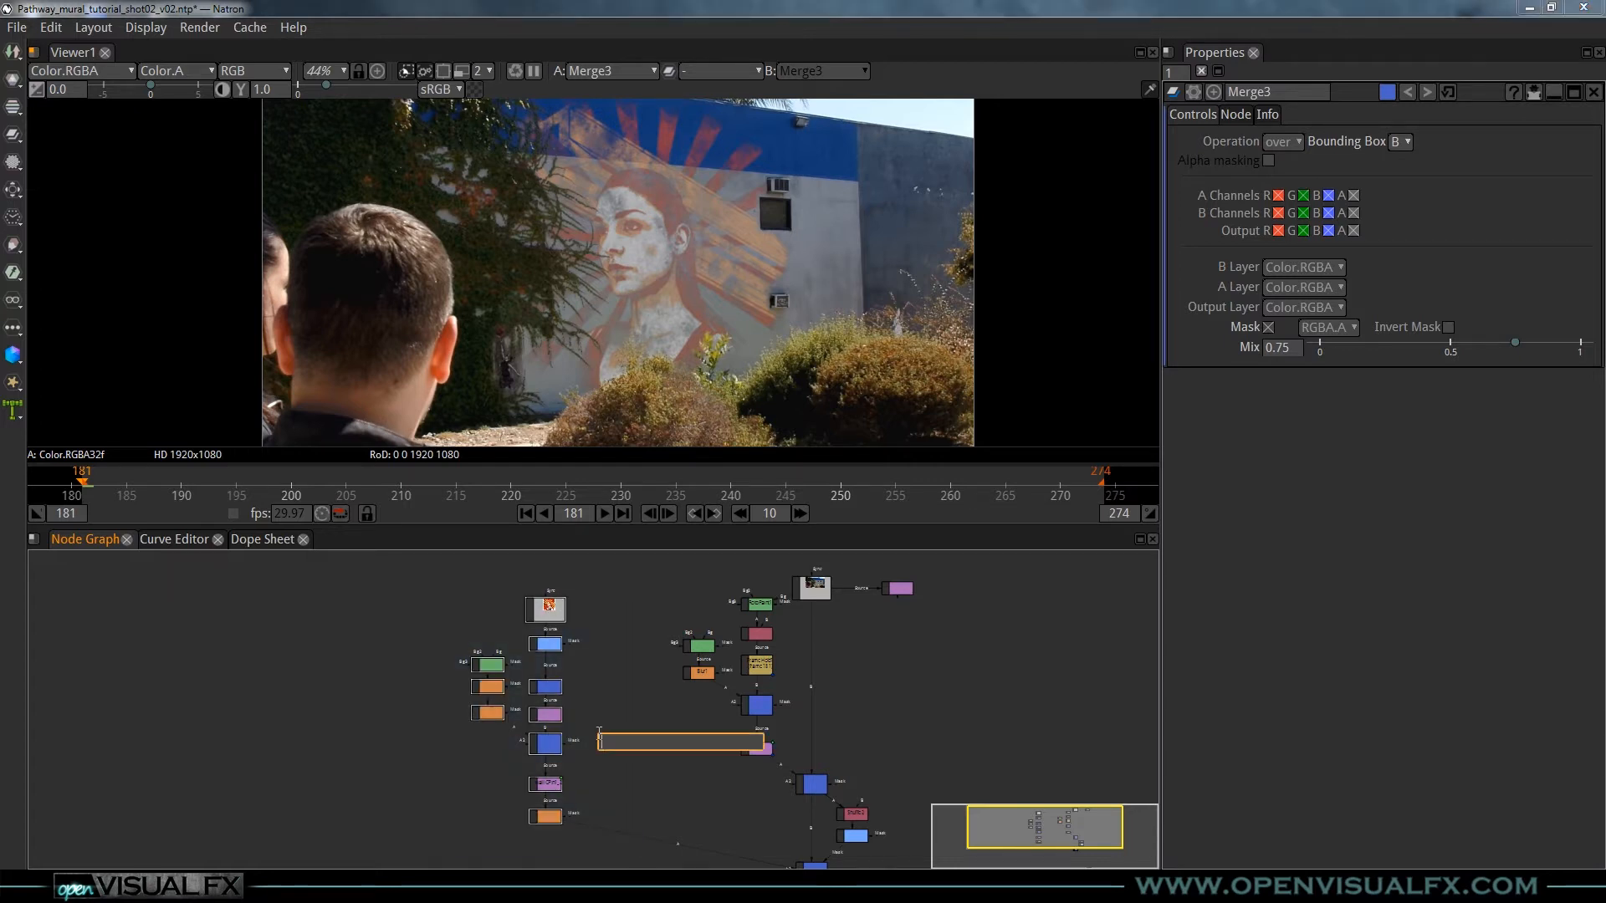
pyautogui.write('back')
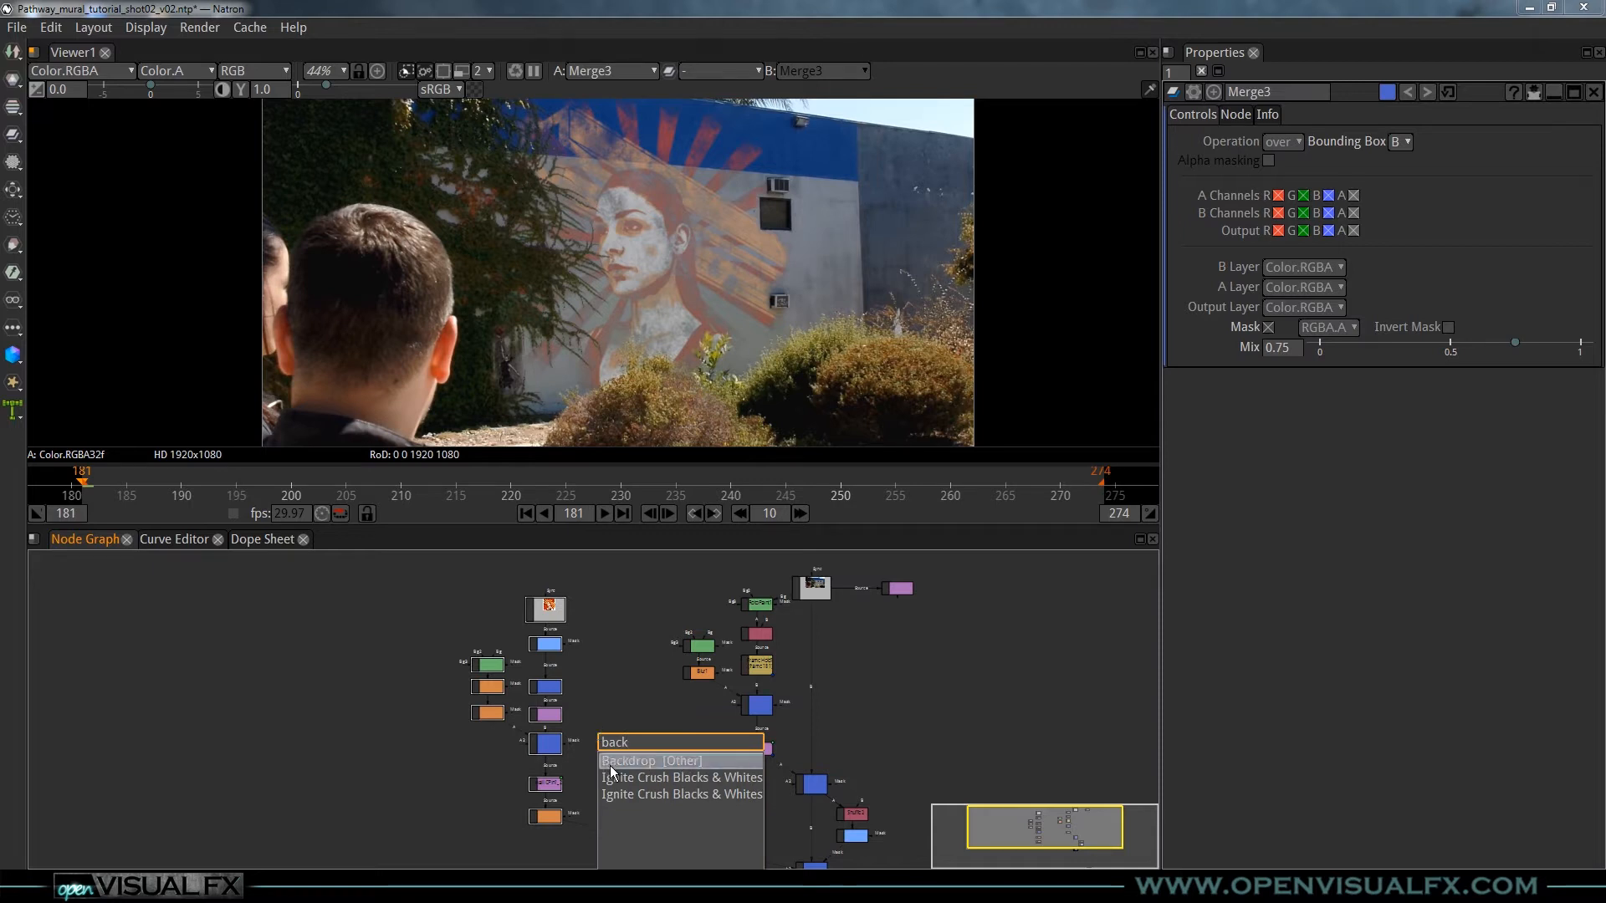
pyautogui.click(616, 761)
pyautogui.moveTo(534, 564); pyautogui.dragTo(570, 558)
# - Label the new backdrop MURAL and set the label's font size to 20
pyautogui.click(1260, 153)
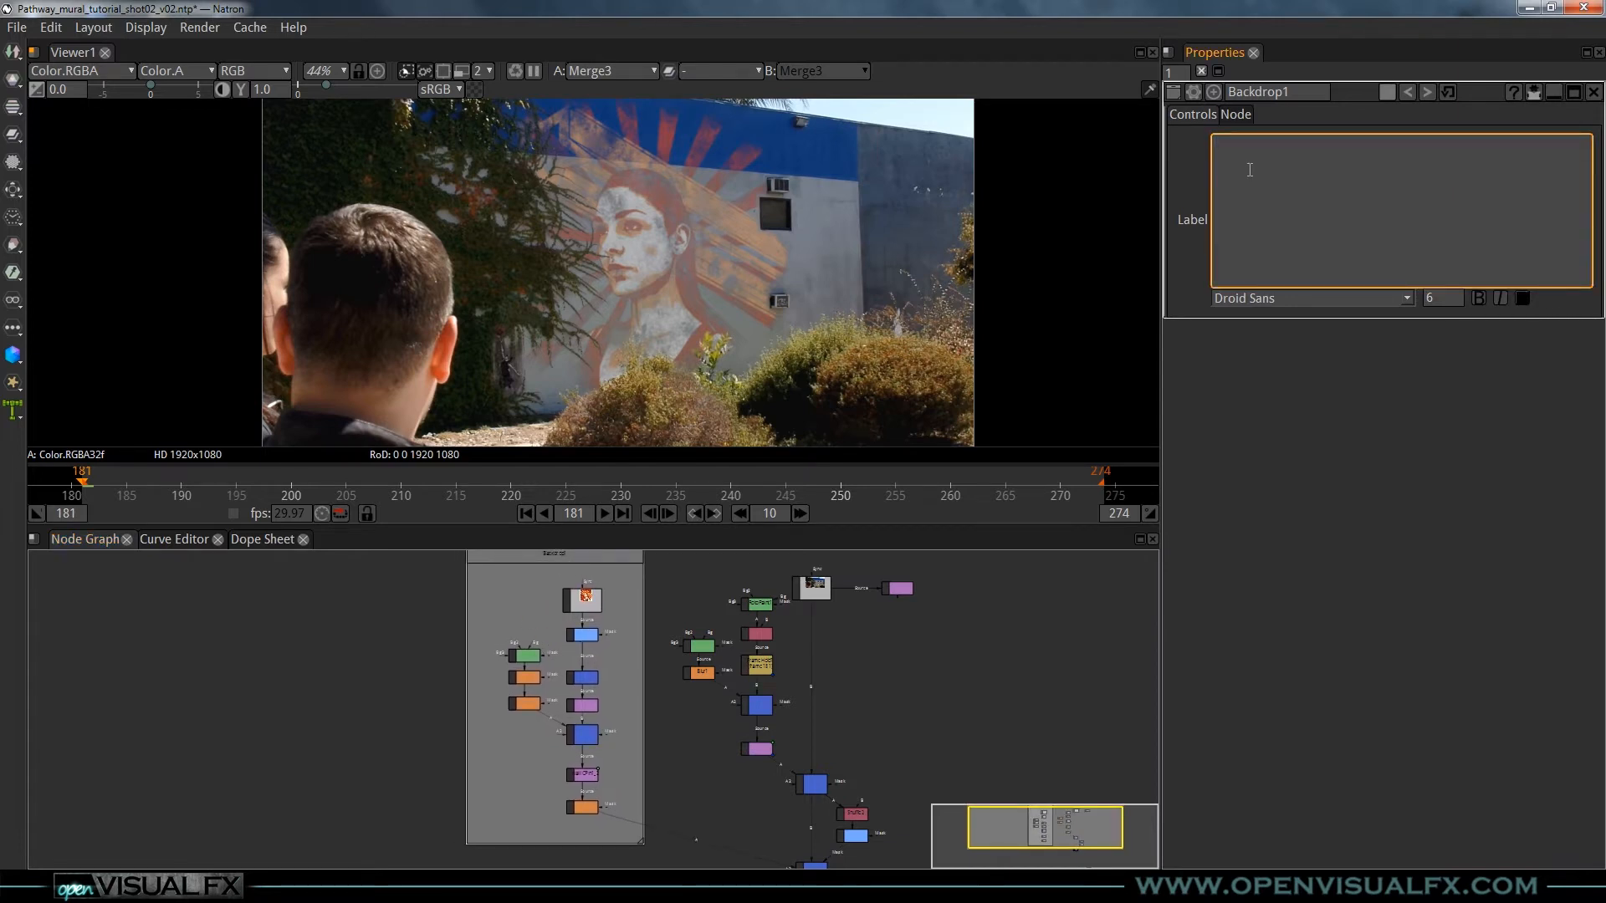
pyautogui.write('MURAL')
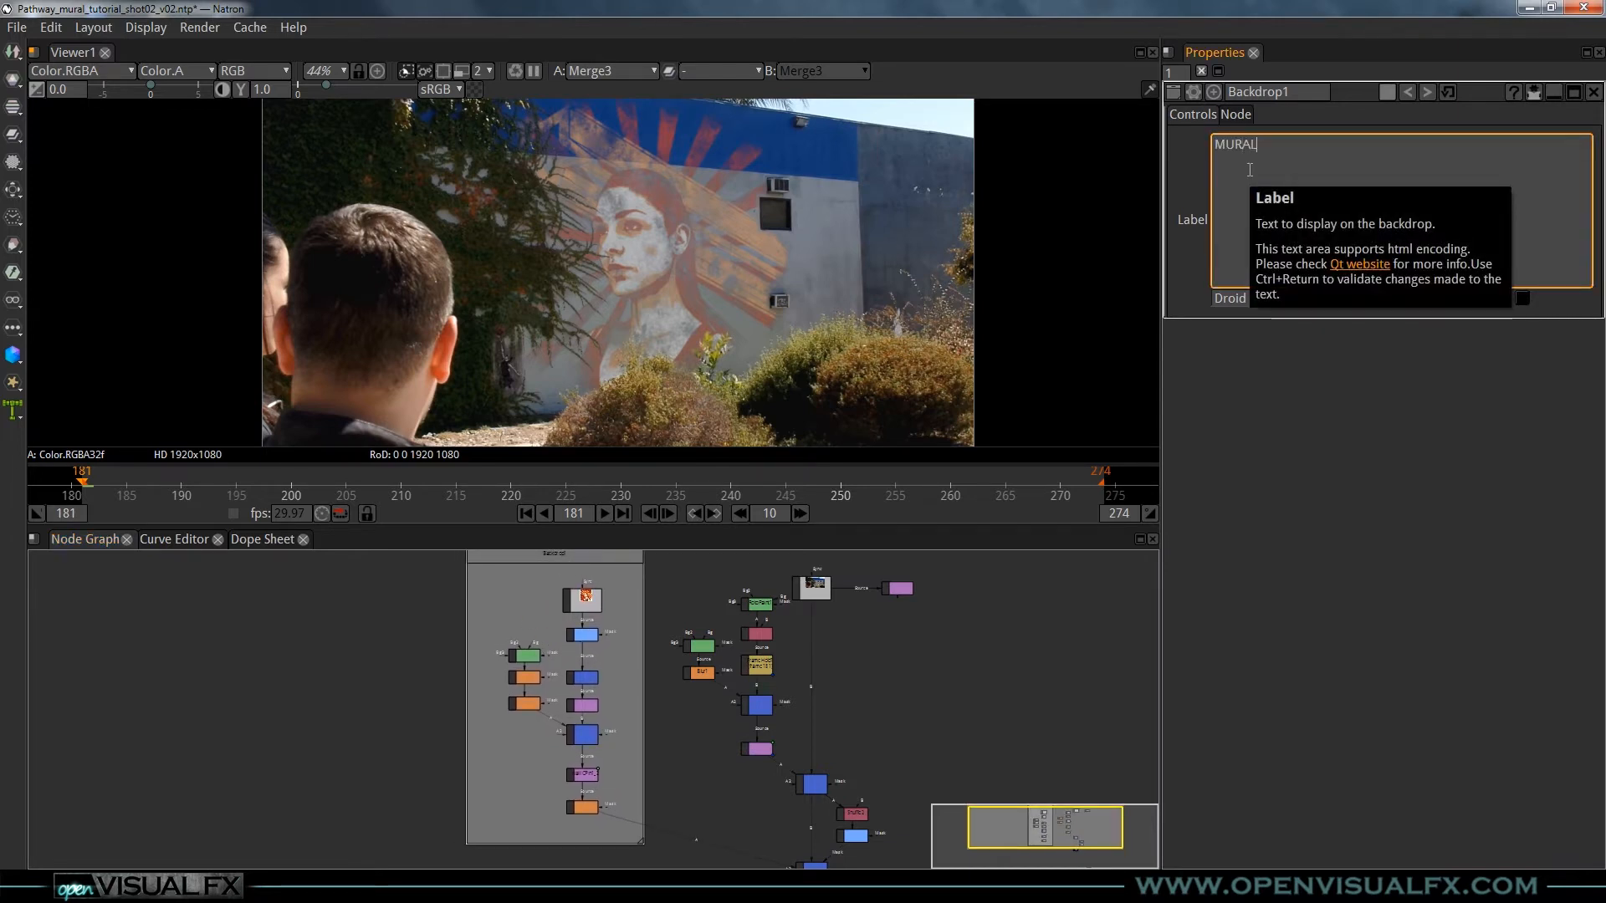
pyautogui.click(956, 698)
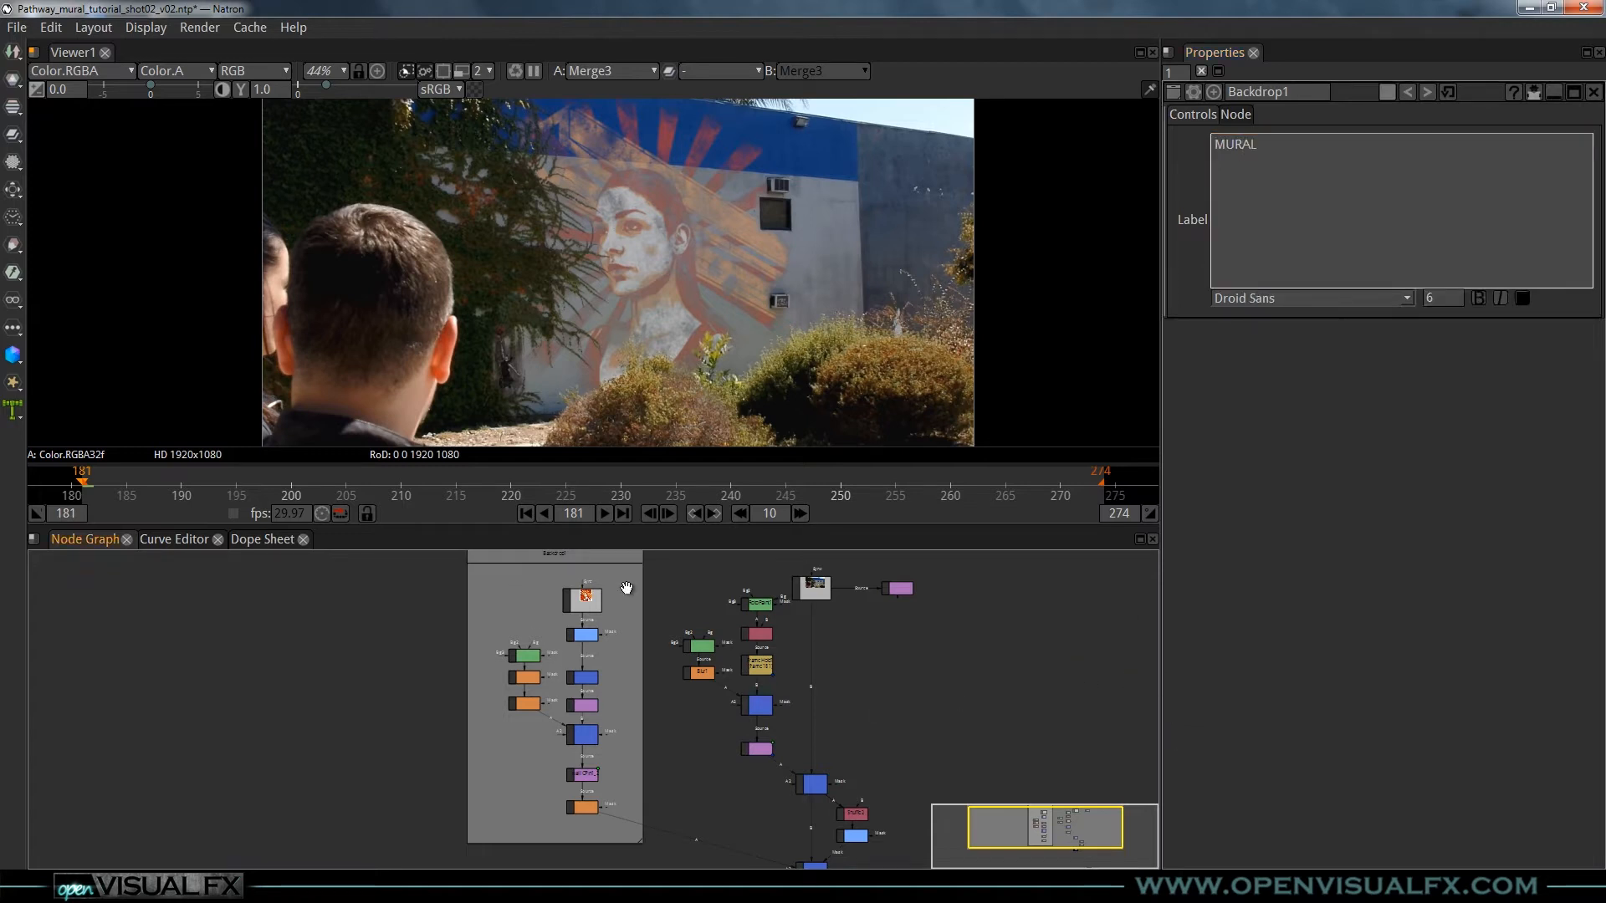
pyautogui.scroll(3, 607, 640)
pyautogui.scroll(1, 613, 703)
pyautogui.moveTo(613, 703); pyautogui.dragTo(597, 764)
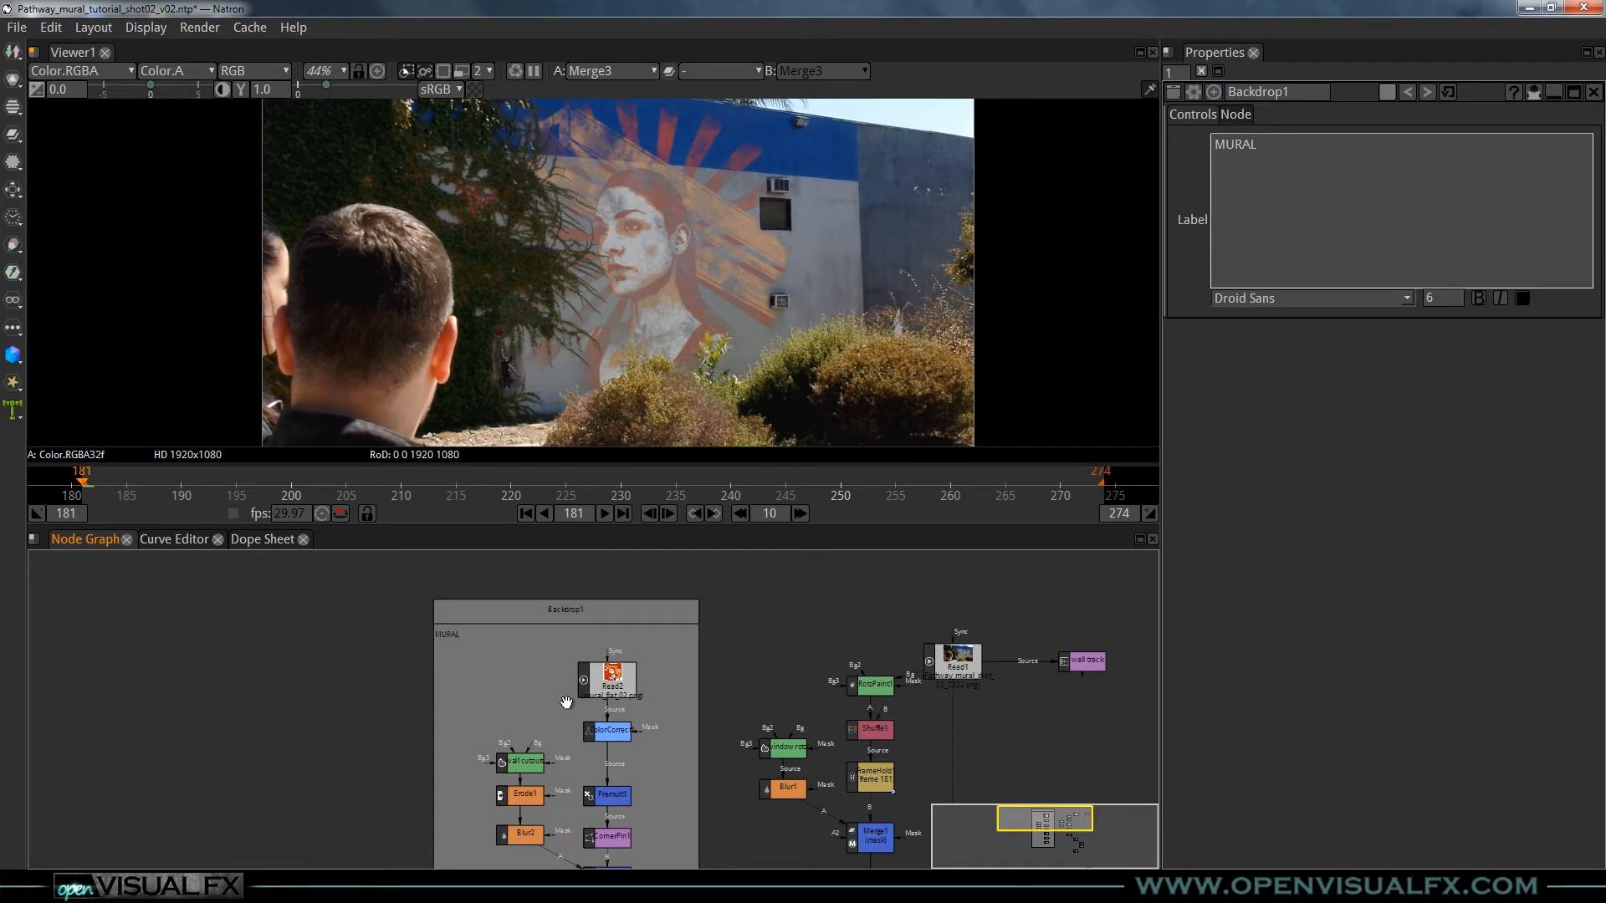
pyautogui.moveTo(565, 701); pyautogui.dragTo(539, 667)
pyautogui.doubleClick(1443, 301)
pyautogui.press('Return')
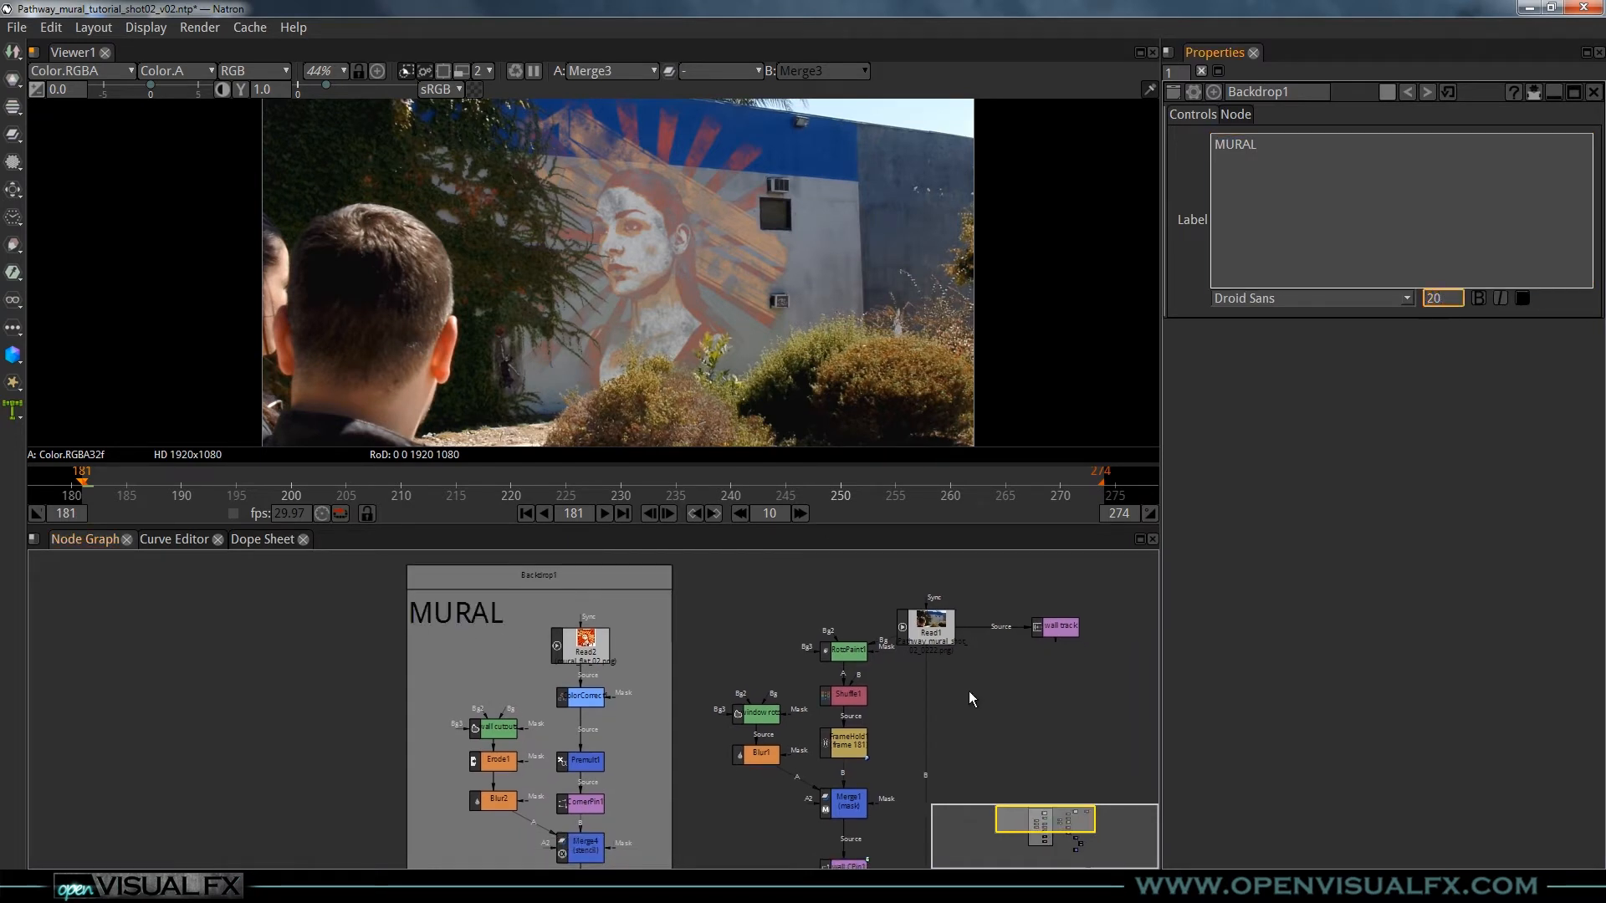
# - Color the MURAL backdrop muted green (red 97, green 115, blue 88) and nudge it closer to the window roto branch
pyautogui.click(1385, 92)
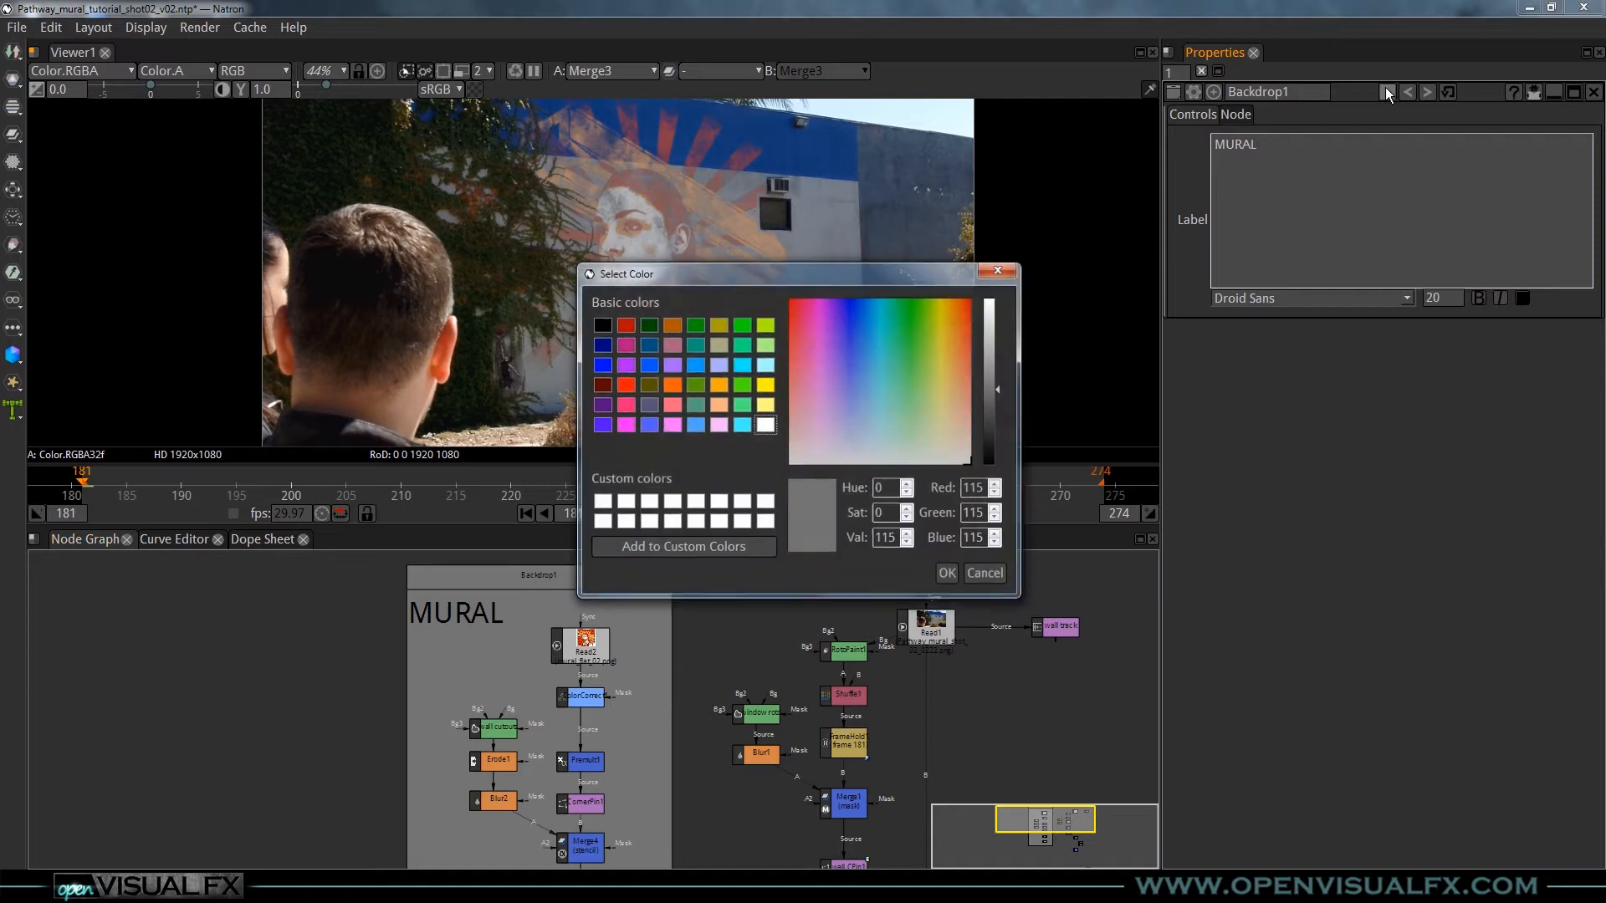
pyautogui.click(920, 426)
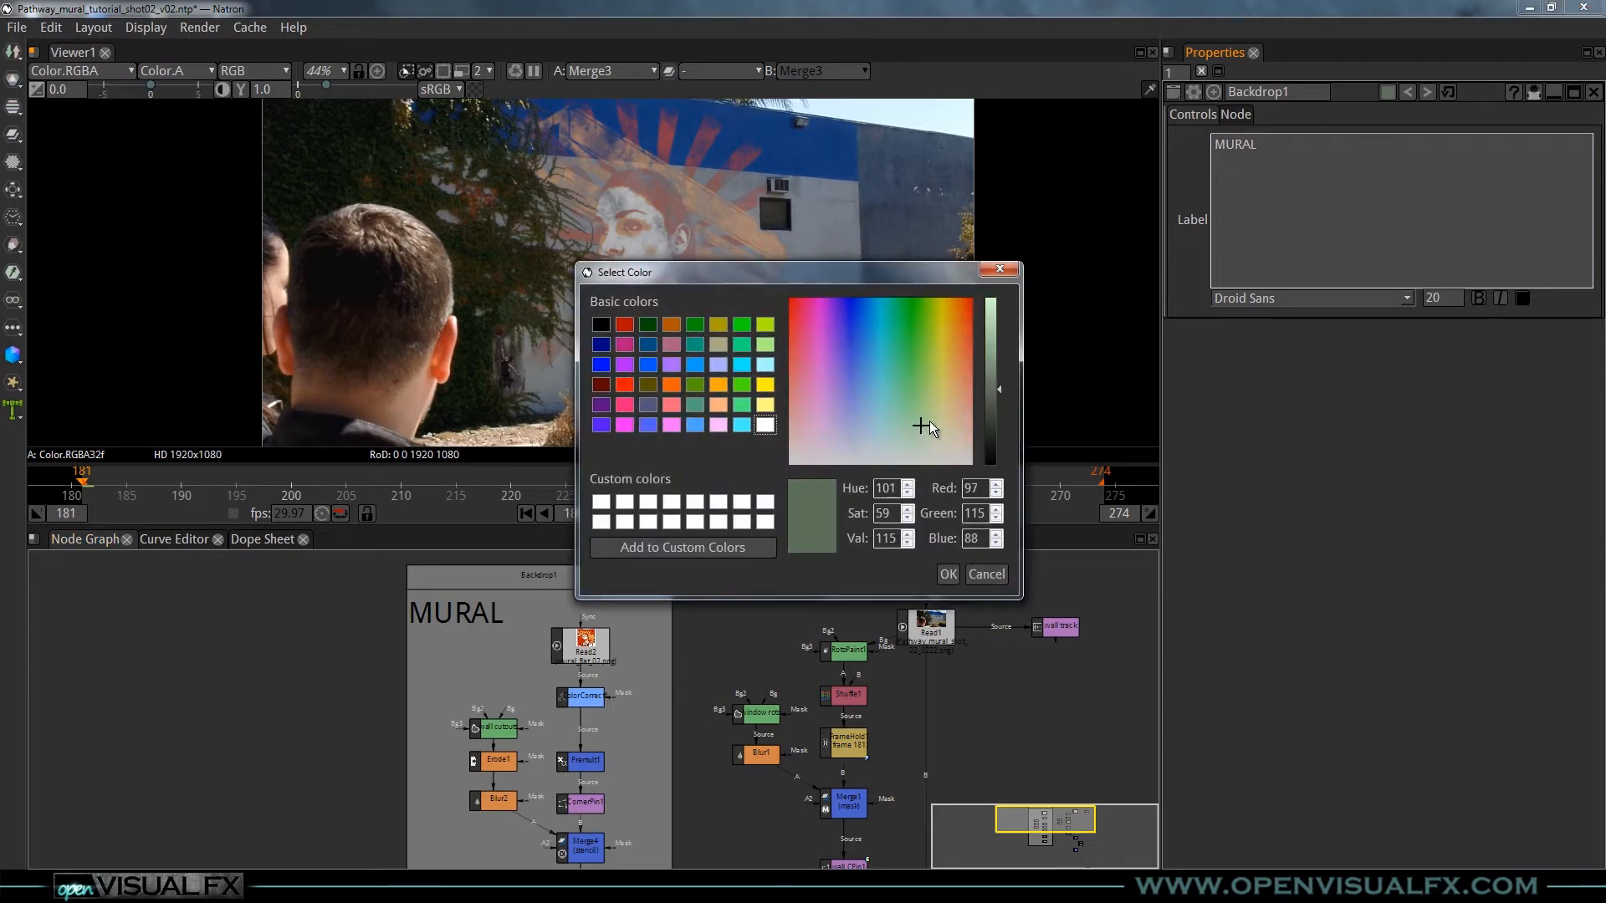
pyautogui.click(948, 574)
pyautogui.scroll(-4, 580, 658)
pyautogui.scroll(-3, 580, 658)
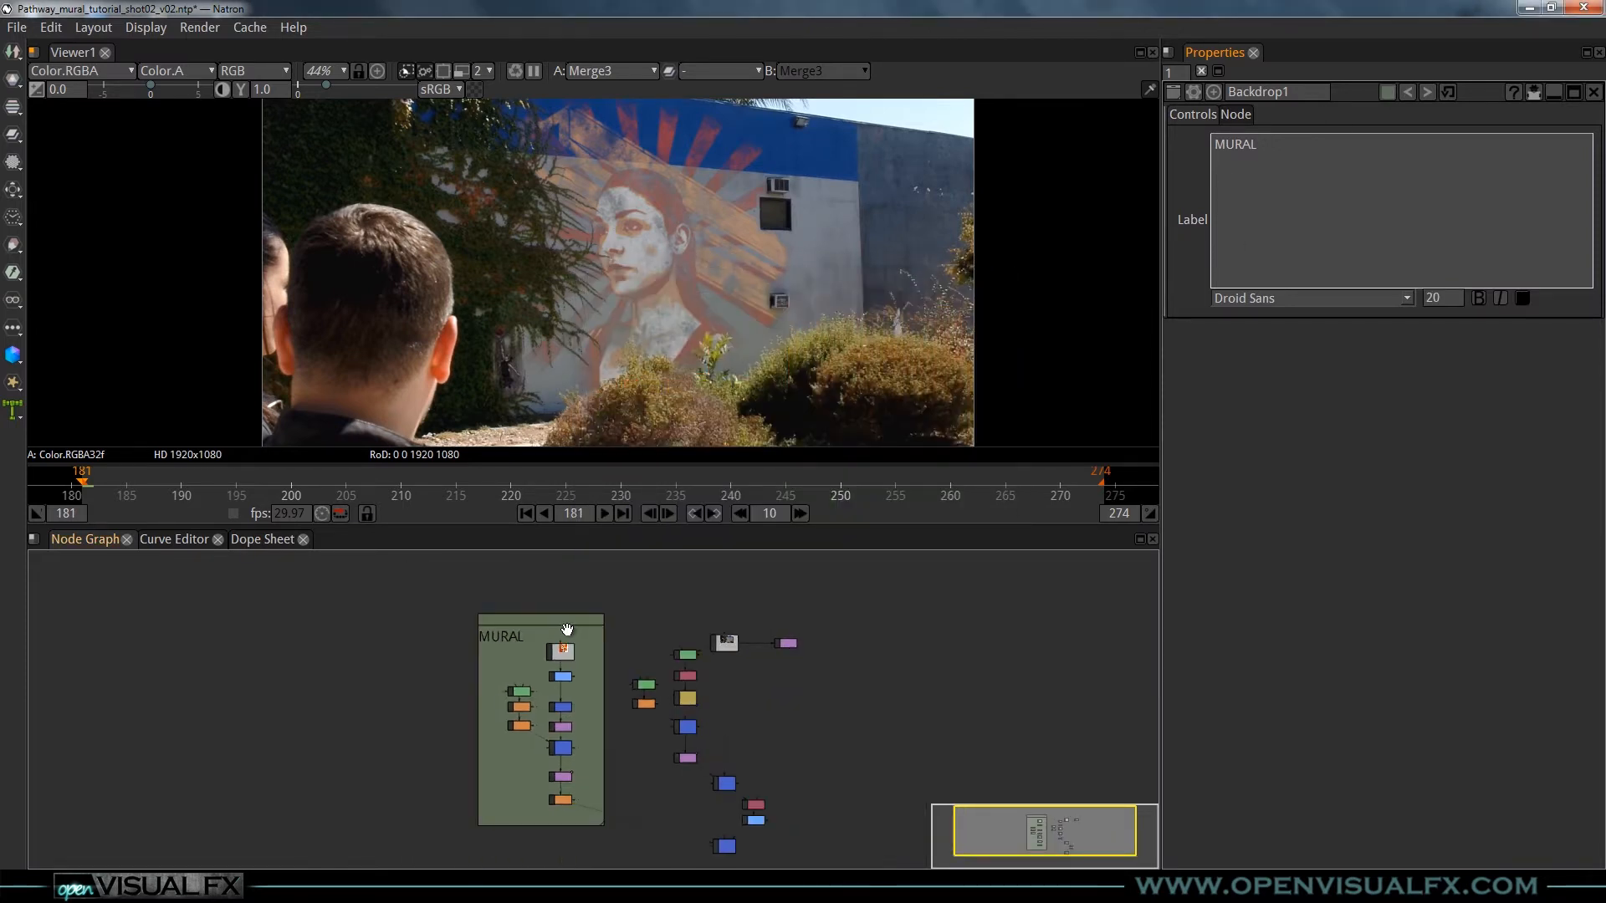
pyautogui.moveTo(609, 646); pyautogui.dragTo(517, 602)
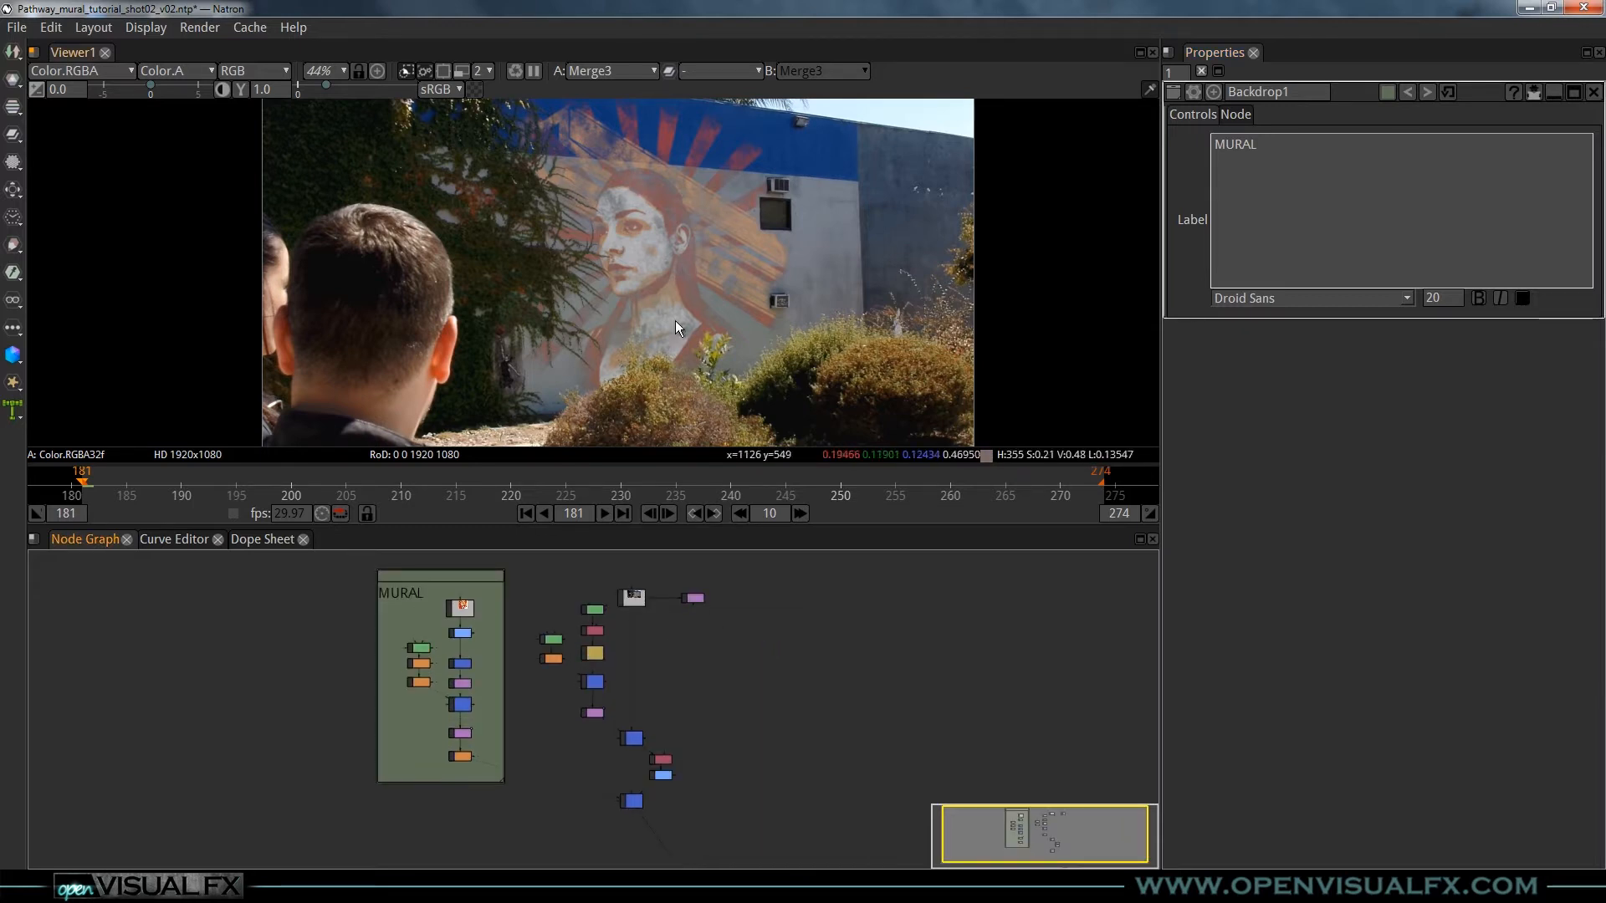
pyautogui.moveTo(451, 585); pyautogui.dragTo(469, 590)
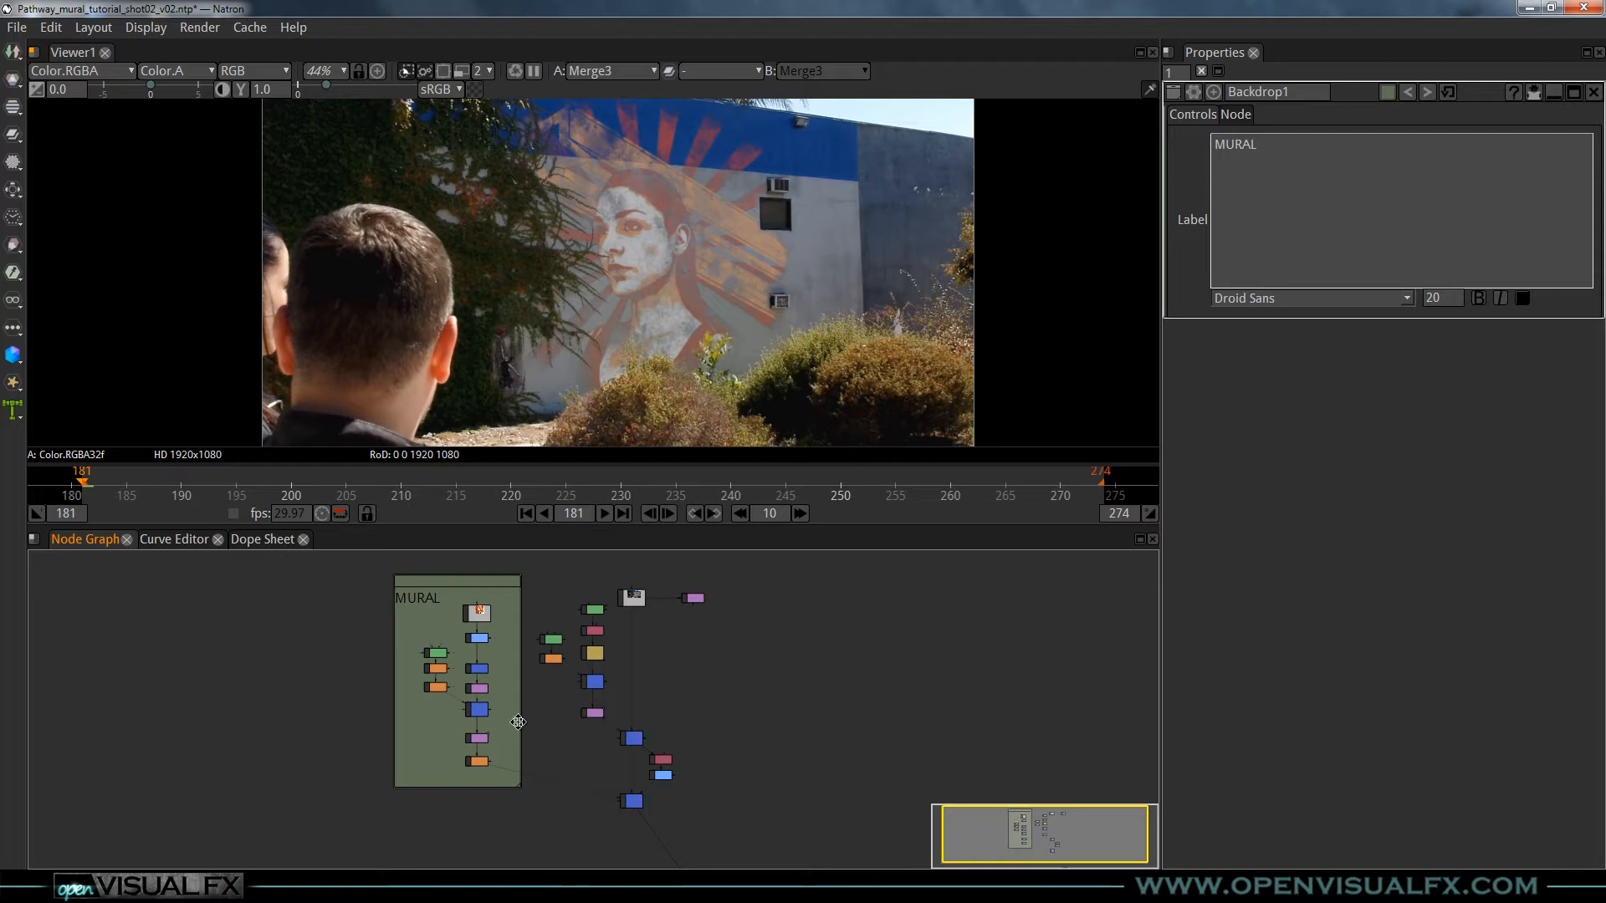
# - Maximize the node graph and move the viewer node directly below Merge3, in line with the main plate column
pyautogui.moveTo(512, 720); pyautogui.dragTo(554, 720)
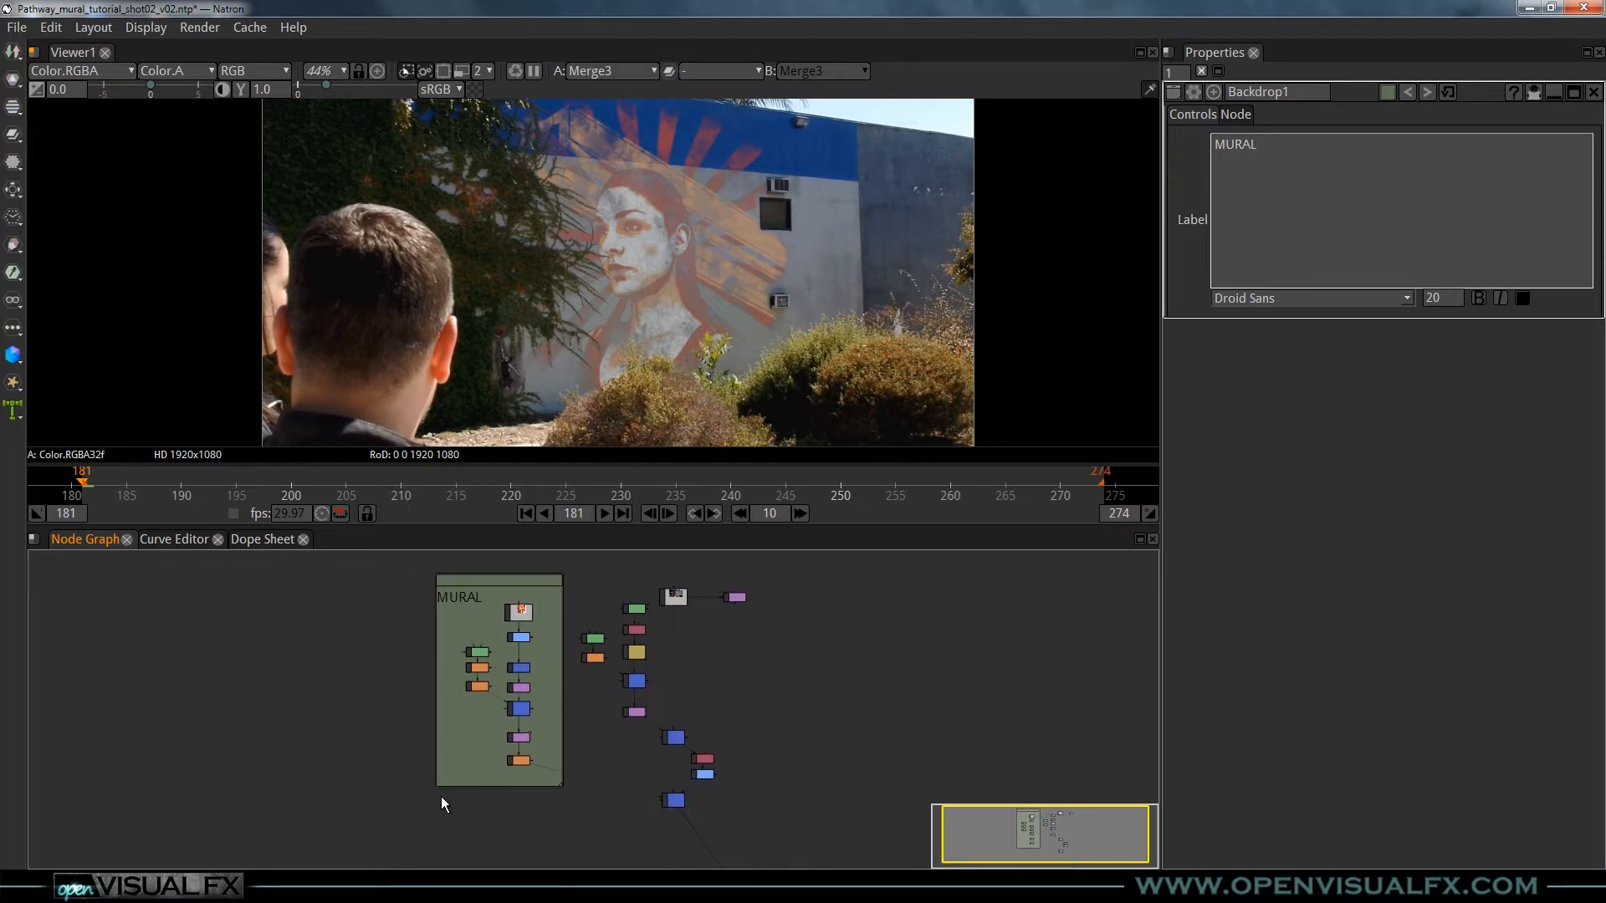
pyautogui.moveTo(551, 749); pyautogui.dragTo(559, 686)
pyautogui.scroll(2, 584, 705)
pyautogui.moveTo(665, 766); pyautogui.dragTo(594, 631)
pyautogui.scroll(-2, 675, 749)
pyautogui.moveTo(675, 749); pyautogui.dragTo(636, 744)
pyautogui.scroll(2, 617, 684)
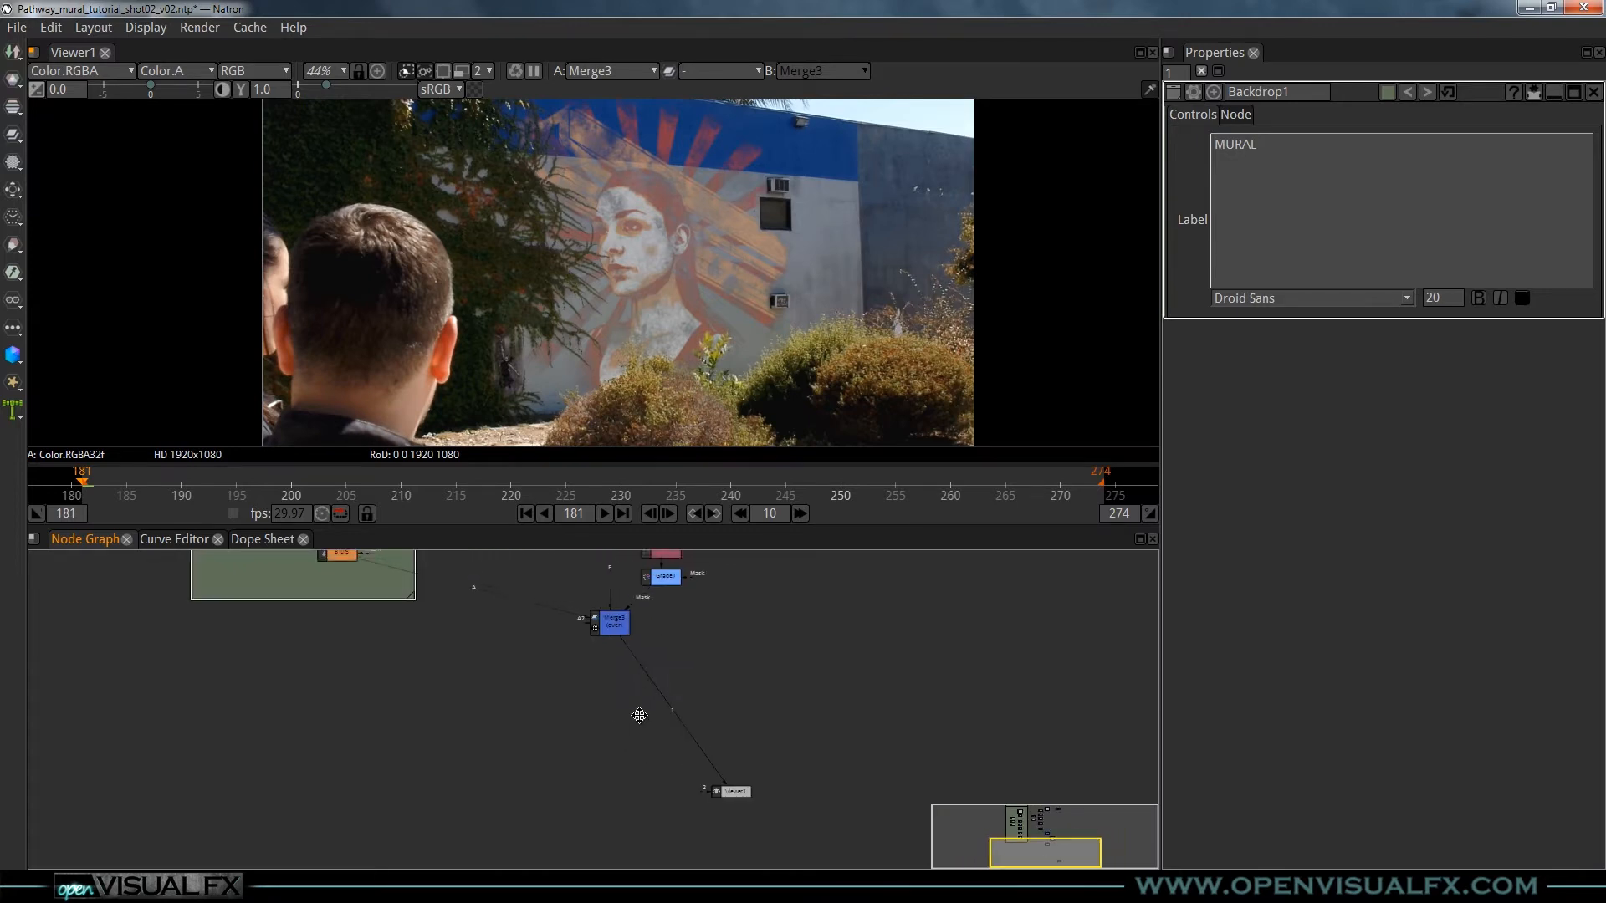
pyautogui.scroll(2, 636, 732)
pyautogui.moveTo(673, 719); pyautogui.dragTo(700, 759)
pyautogui.press('space')
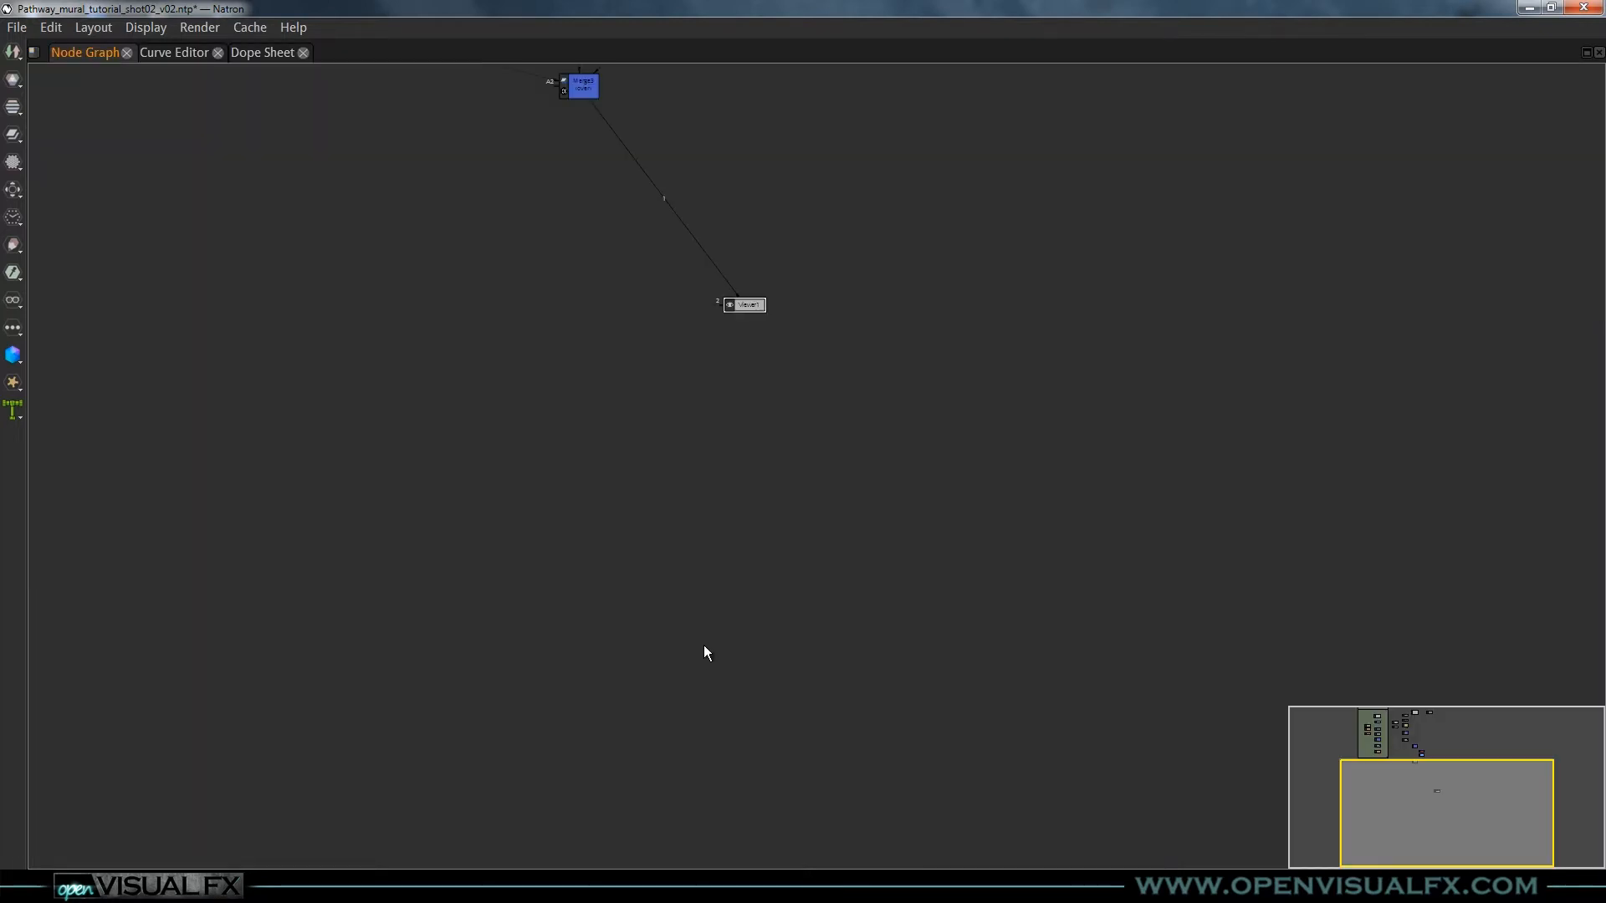
pyautogui.moveTo(751, 354); pyautogui.dragTo(929, 689)
pyautogui.moveTo(882, 323); pyautogui.dragTo(824, 465)
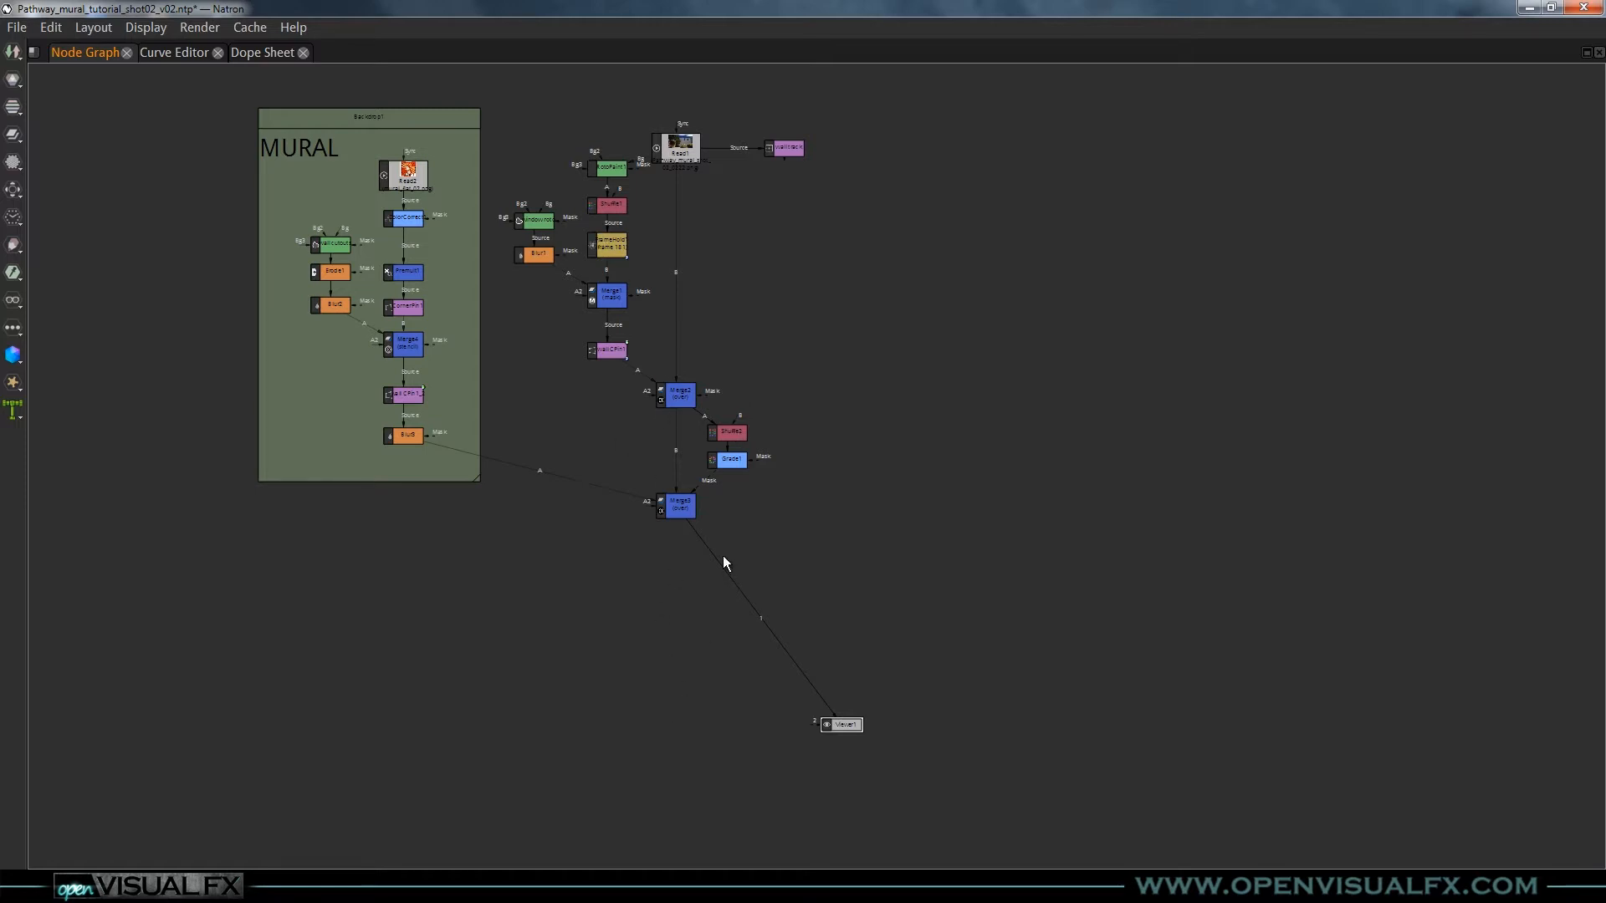
pyautogui.moveTo(845, 722); pyautogui.dragTo(679, 760)
# - Trace the main plate's vertical pipe by selecting the Read1, Merge2 and Merge3 nodes
pyautogui.click(687, 156)
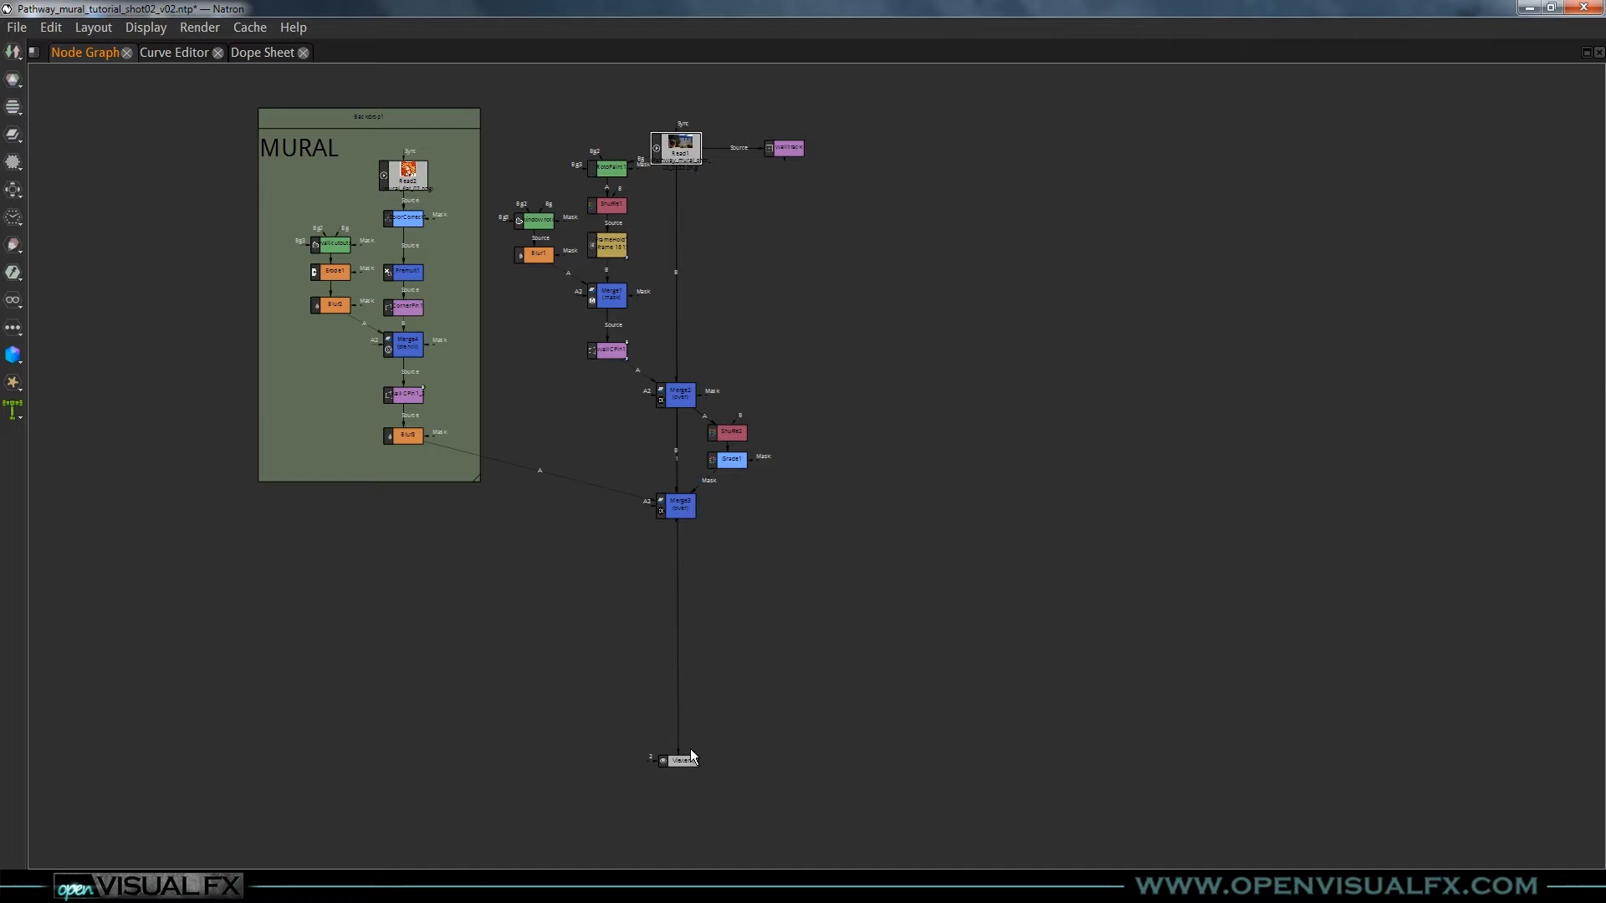
pyautogui.click(684, 398)
pyautogui.scroll(3, 686, 438)
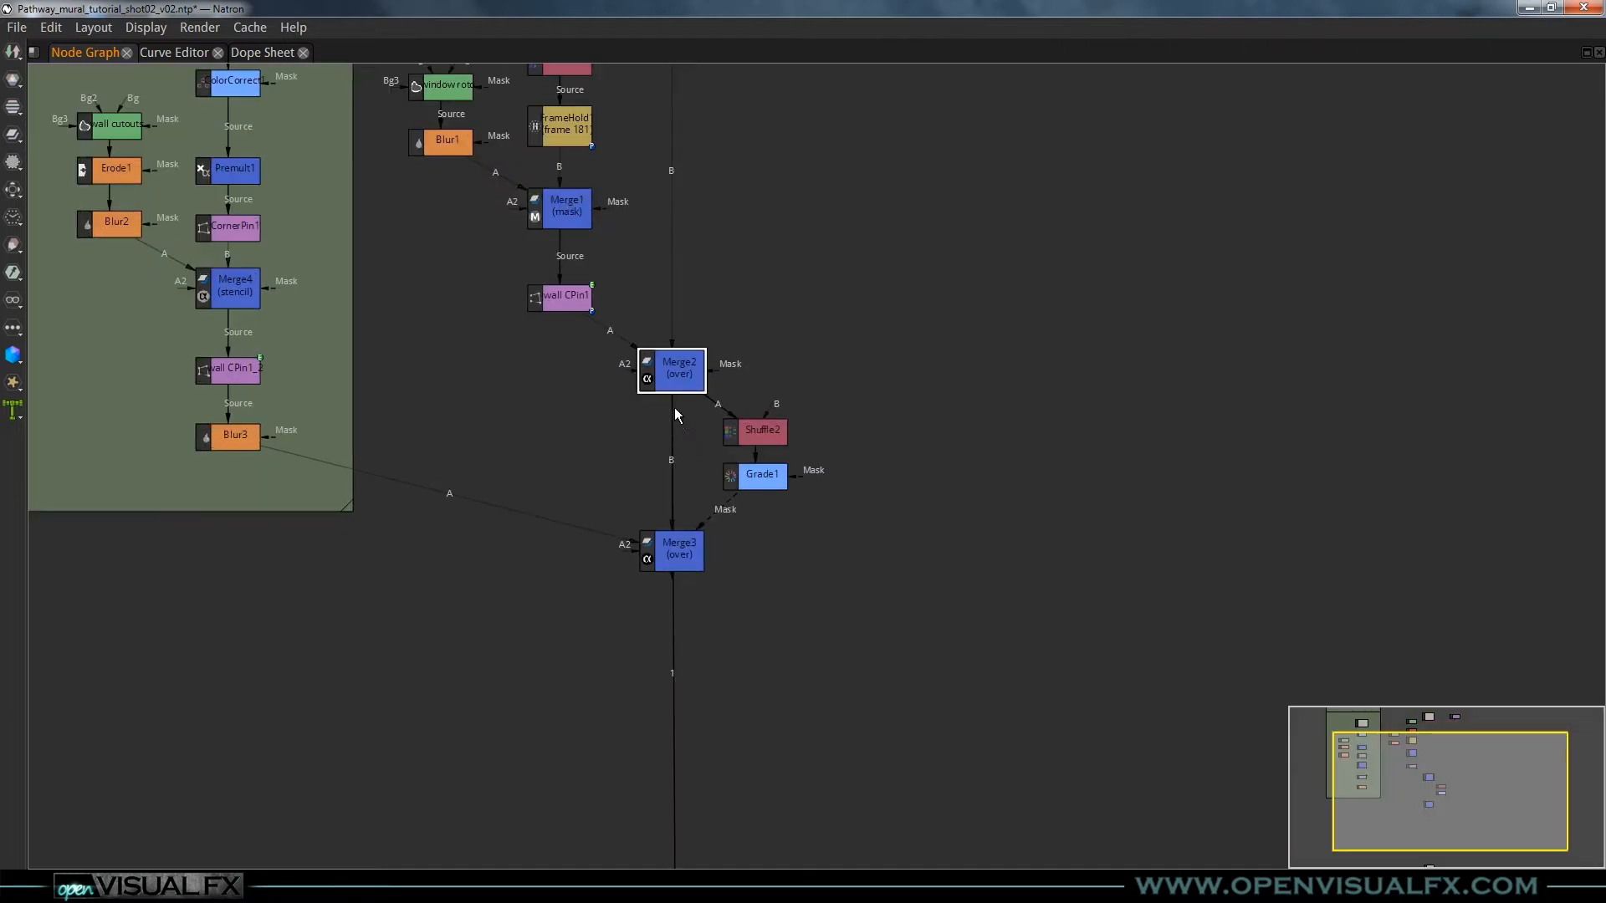
pyautogui.scroll(-1, 693, 516)
pyautogui.moveTo(721, 519); pyautogui.dragTo(797, 555)
pyautogui.scroll(-1, 761, 587)
pyautogui.click(763, 585)
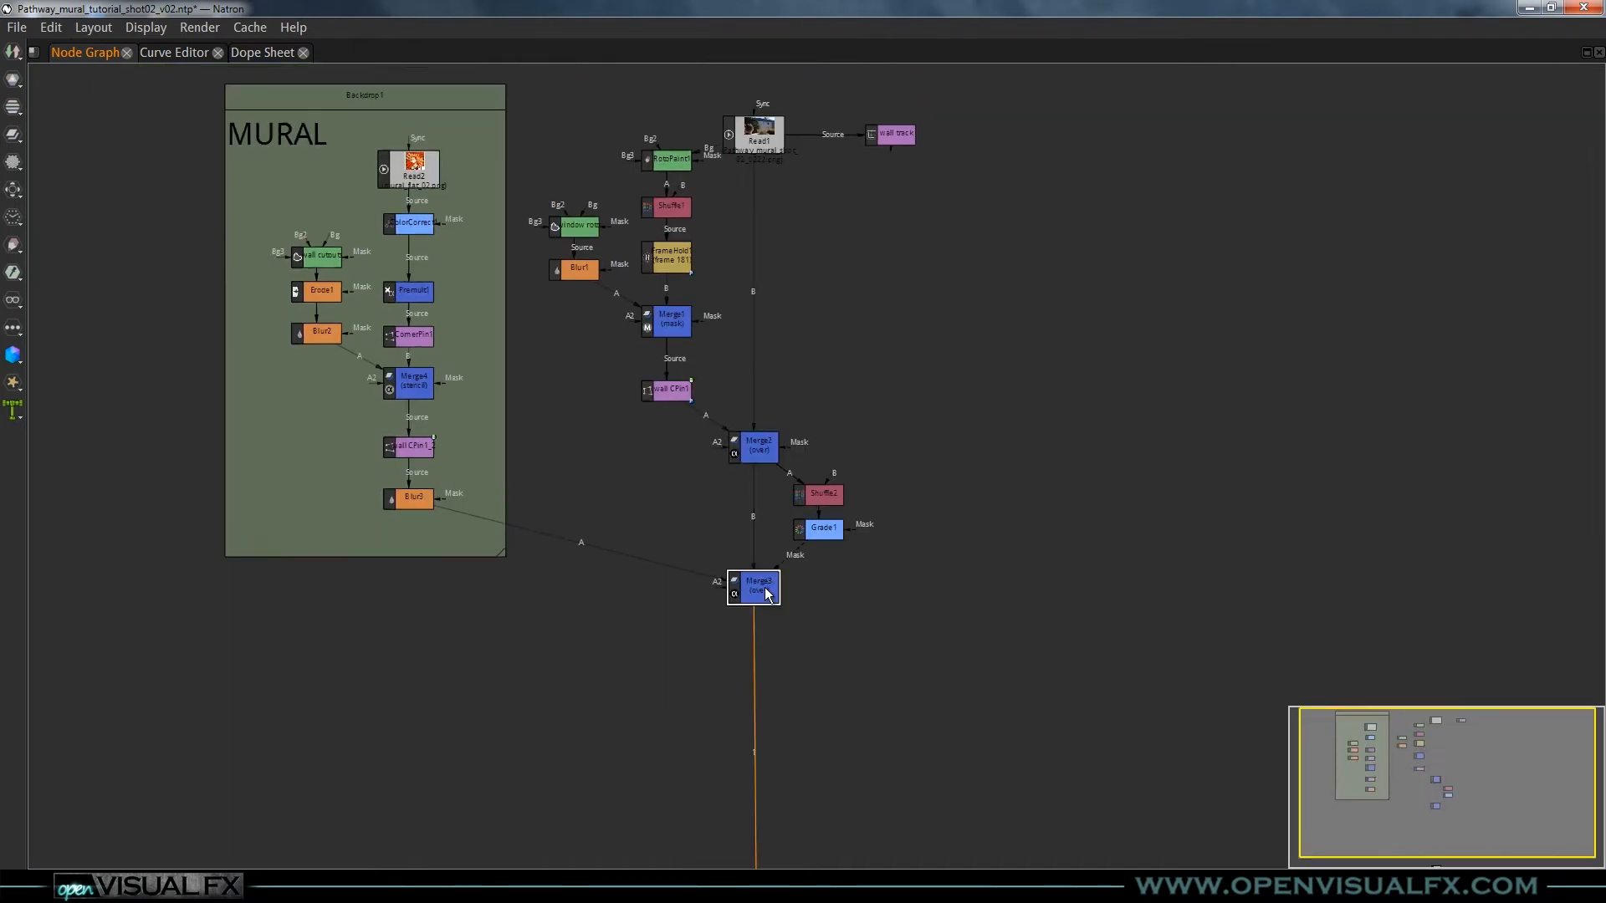
pyautogui.click(757, 444)
pyautogui.click(753, 148)
# - Move the viewer node away from the main column and connect it to Merge3
pyautogui.scroll(-4, 770, 542)
pyautogui.moveTo(798, 586); pyautogui.dragTo(750, 651)
pyautogui.scroll(3, 749, 719)
pyautogui.moveTo(702, 741); pyautogui.dragTo(997, 696)
pyautogui.scroll(2, 771, 466)
pyautogui.click(724, 478)
pyautogui.click(733, 621)
pyautogui.press('1')
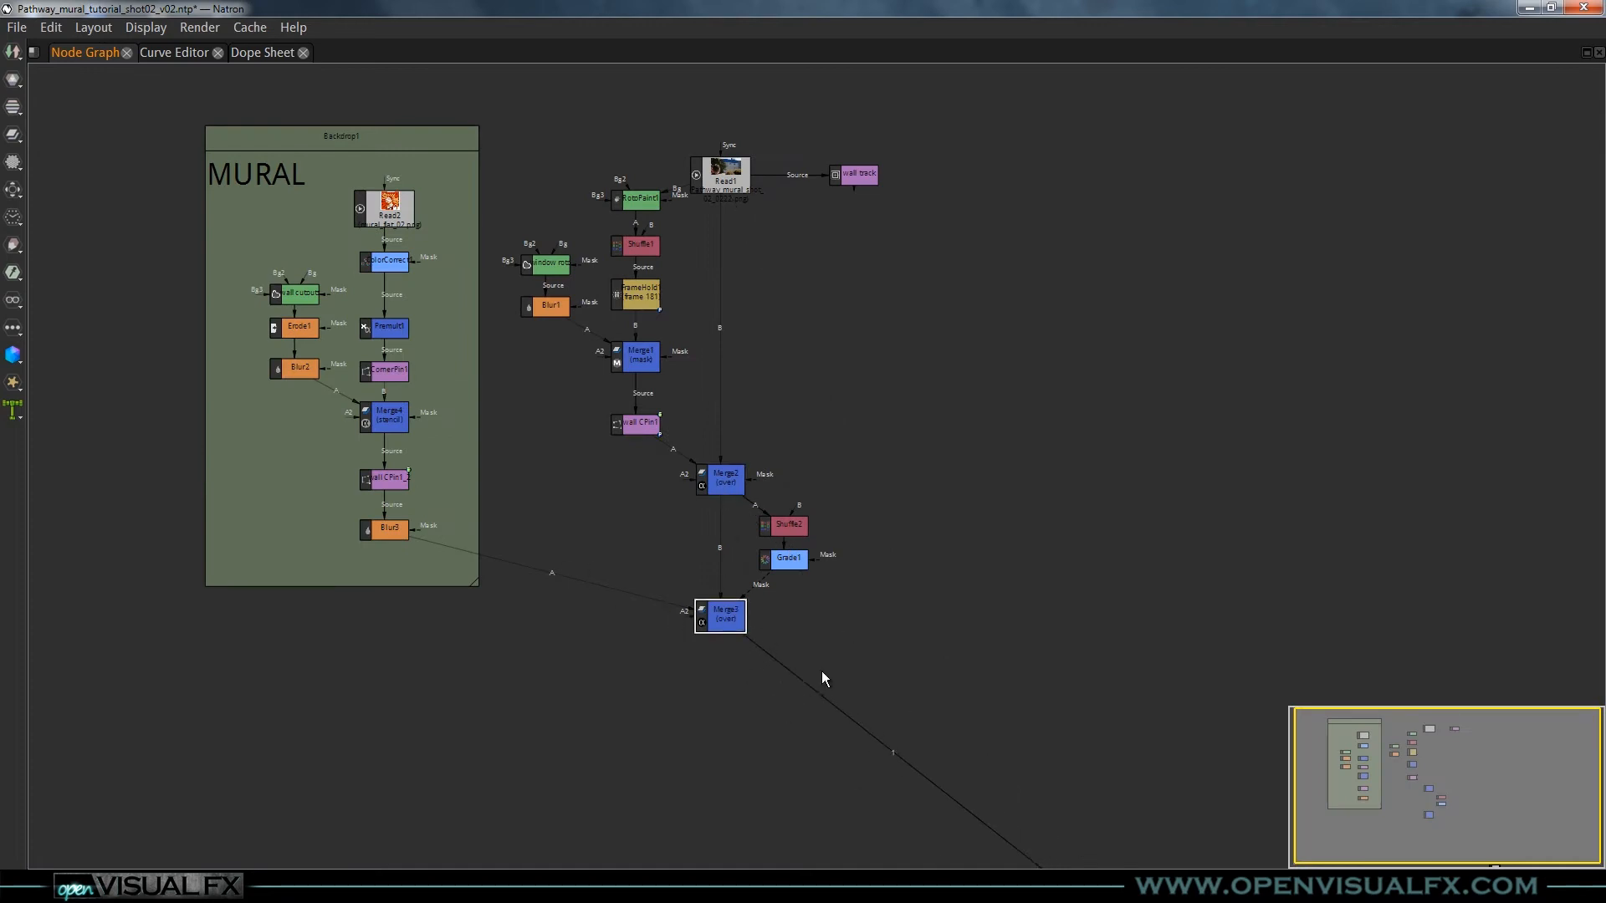
# - Restore the full workspace layout, slightly enlarge the node graph pane, and bring the viewer node closer beneath the merge column
pyautogui.moveTo(783, 557); pyautogui.dragTo(801, 647)
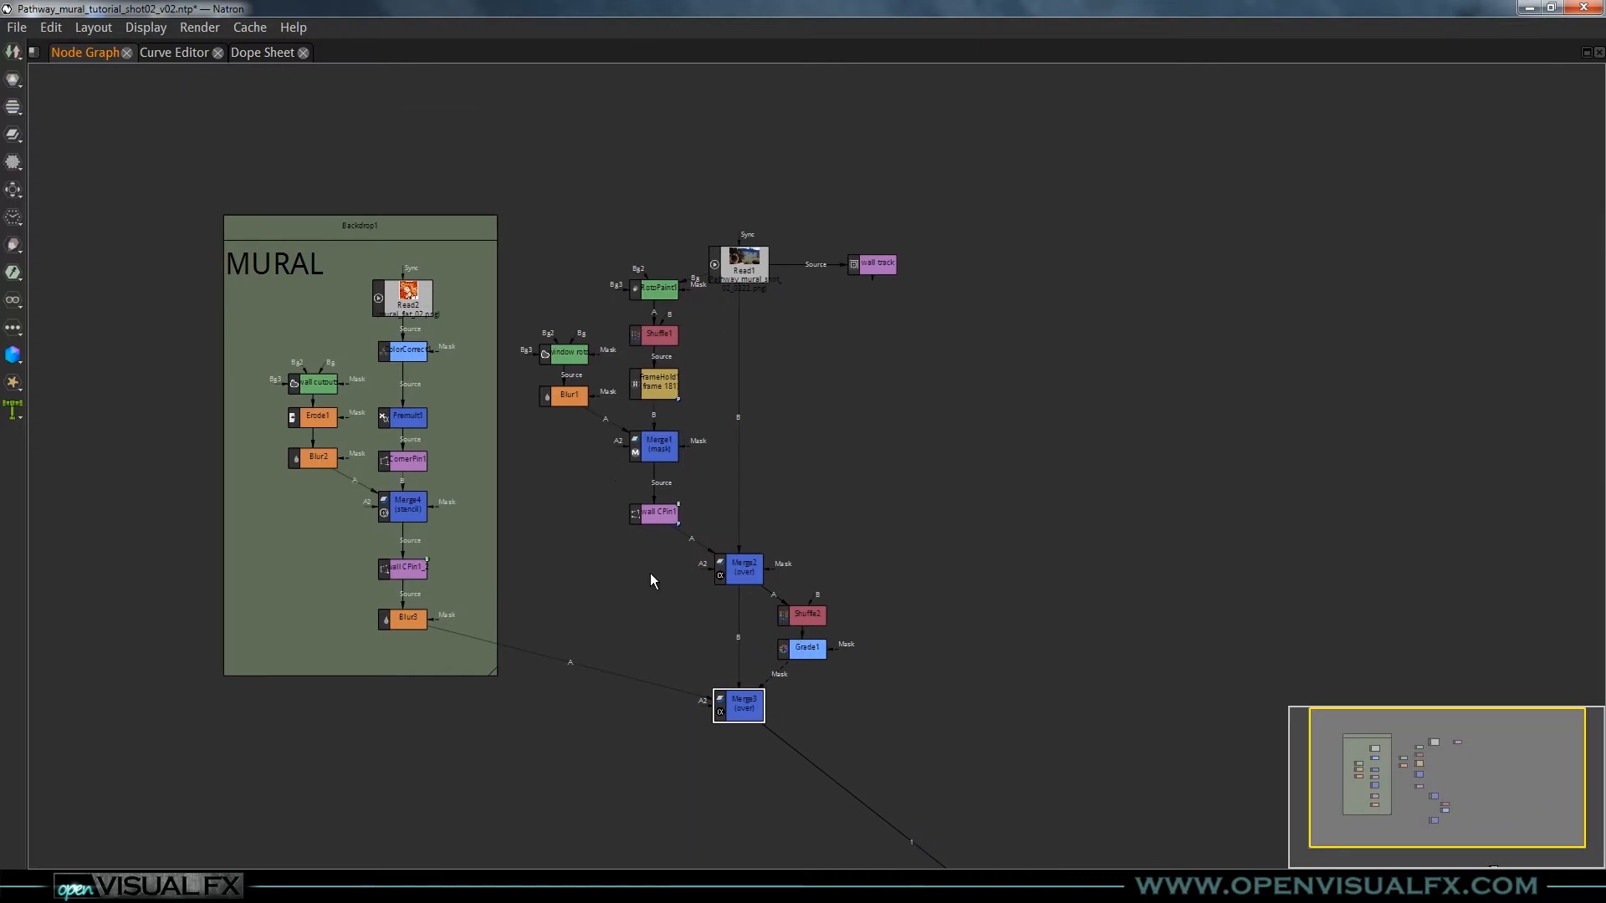
pyautogui.press('space')
pyautogui.moveTo(590, 788); pyautogui.dragTo(529, 578)
pyautogui.scroll(-3, 713, 735)
pyautogui.moveTo(724, 775); pyautogui.dragTo(691, 678)
pyautogui.moveTo(909, 521)
pyautogui.mouseDown()
pyautogui.moveTo(901, 489)
pyautogui.moveTo(902, 509)
pyautogui.mouseUp()
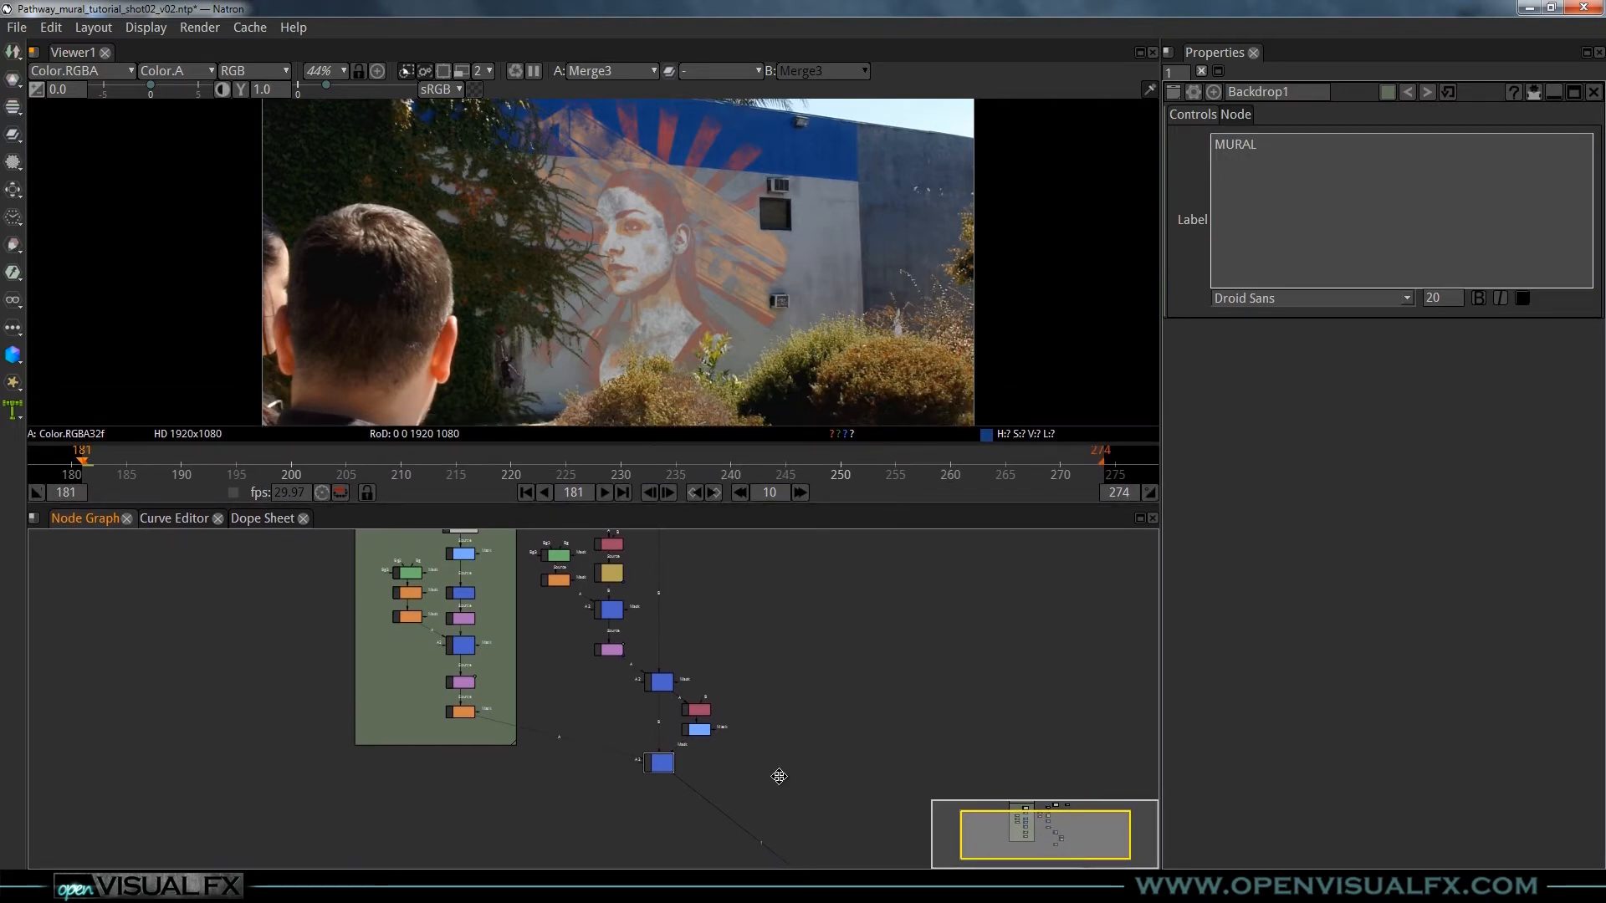
pyautogui.moveTo(808, 763); pyautogui.dragTo(715, 597)
pyautogui.moveTo(763, 750); pyautogui.dragTo(674, 837)
pyautogui.moveTo(587, 675); pyautogui.dragTo(751, 726)
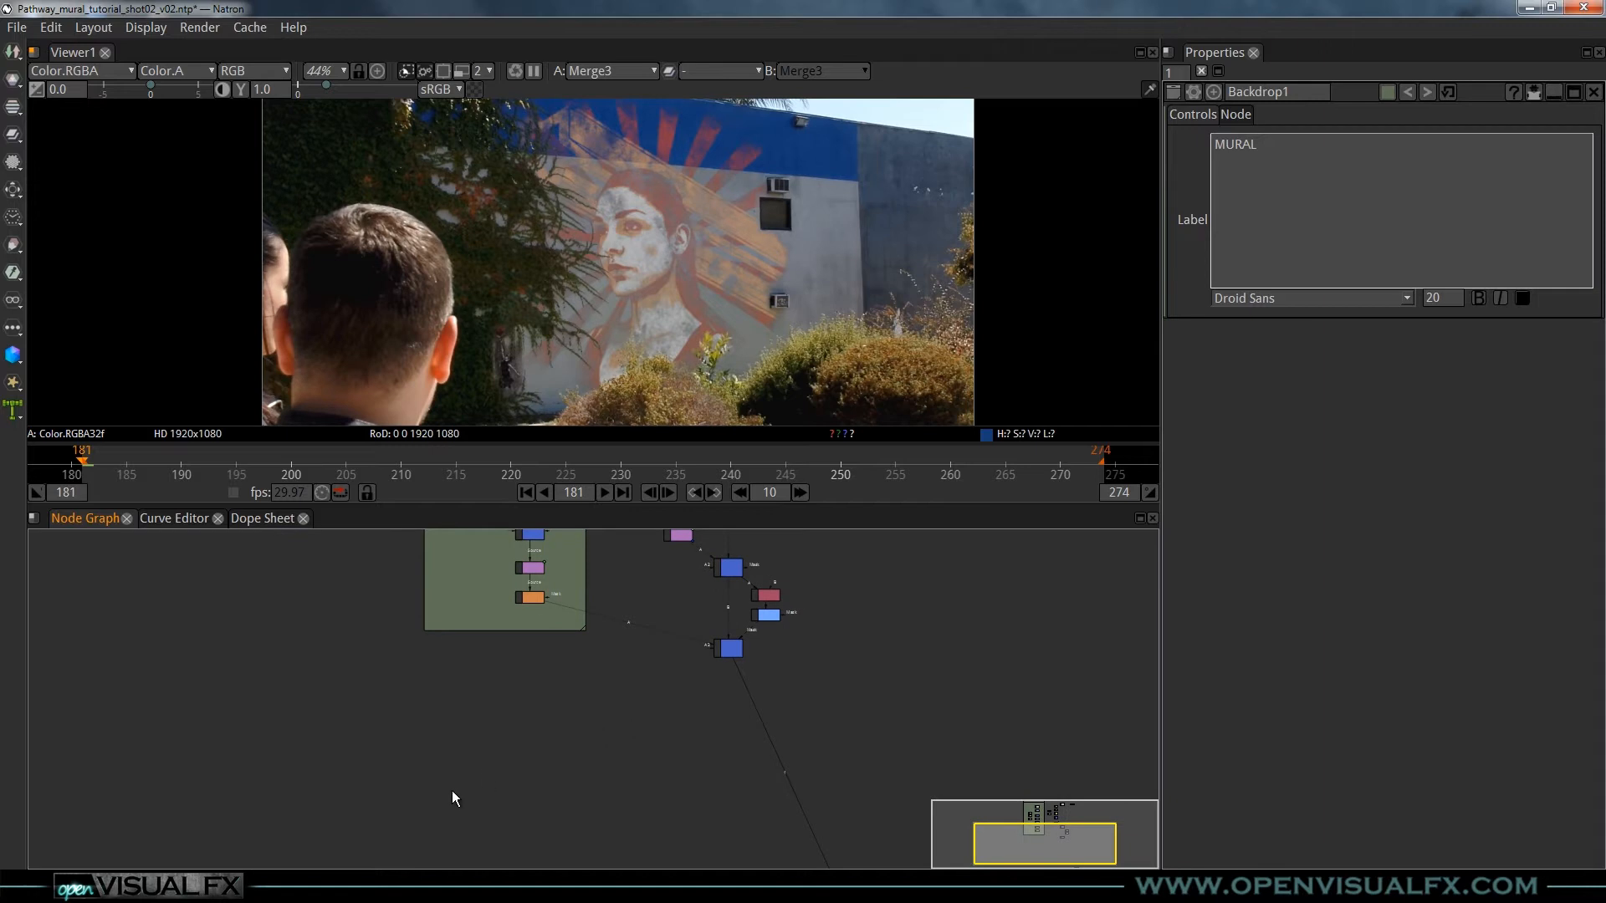
# - Import OVFX_graffiti_01.png and OVFX_graffiti_02.png from the elements folder in Windows Explorer into Natron's node graph
pyautogui.click(351, 886)
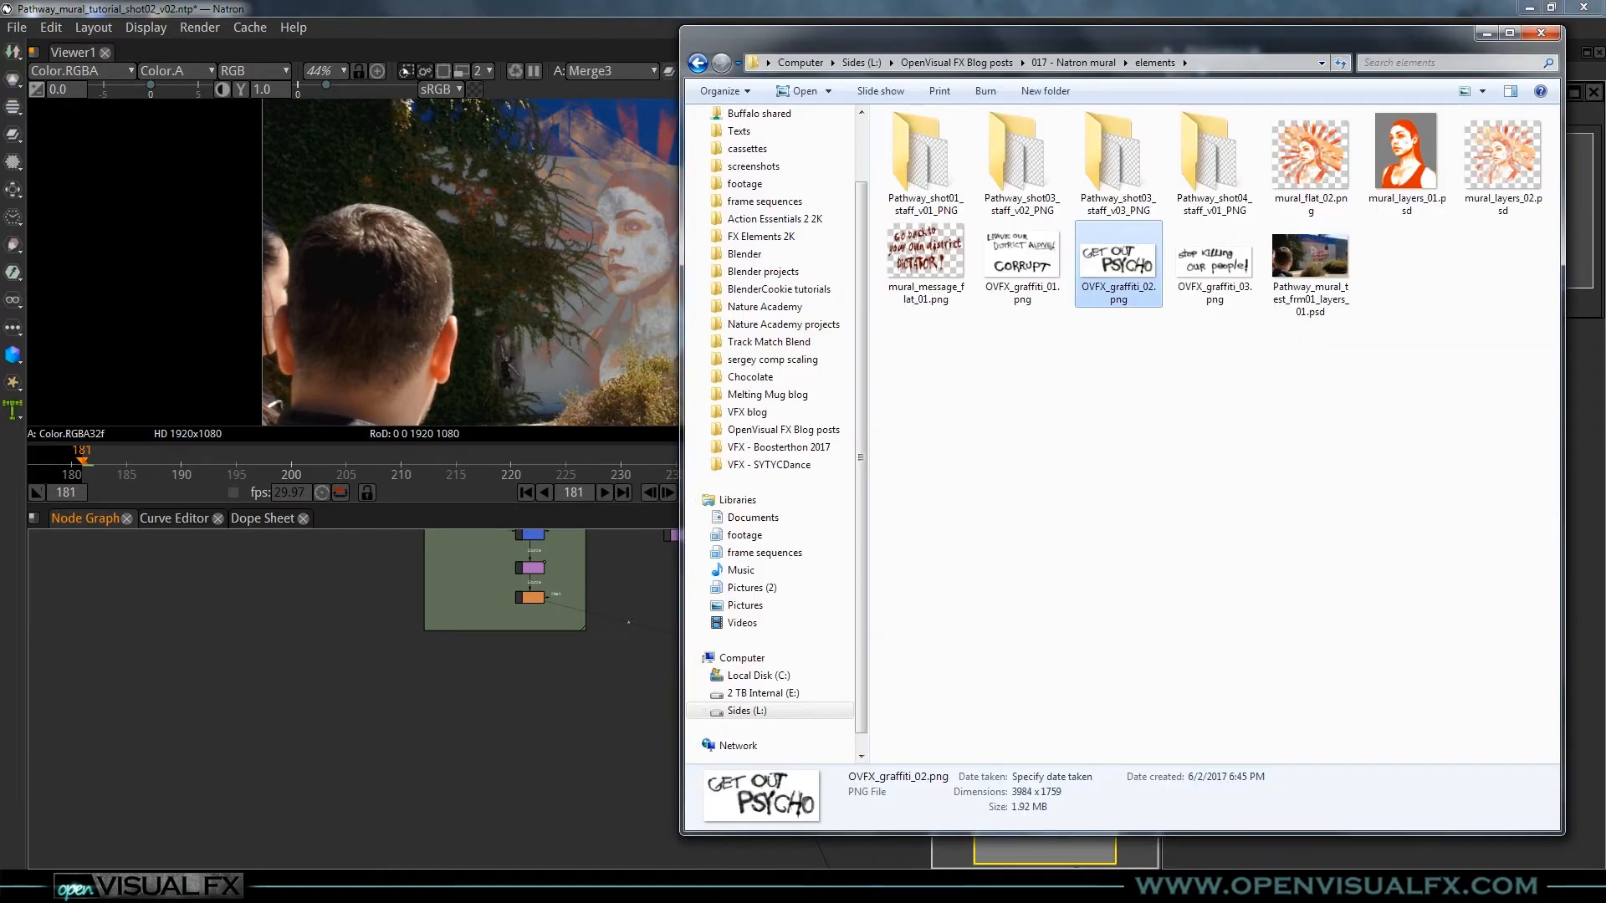
pyautogui.click(1046, 408)
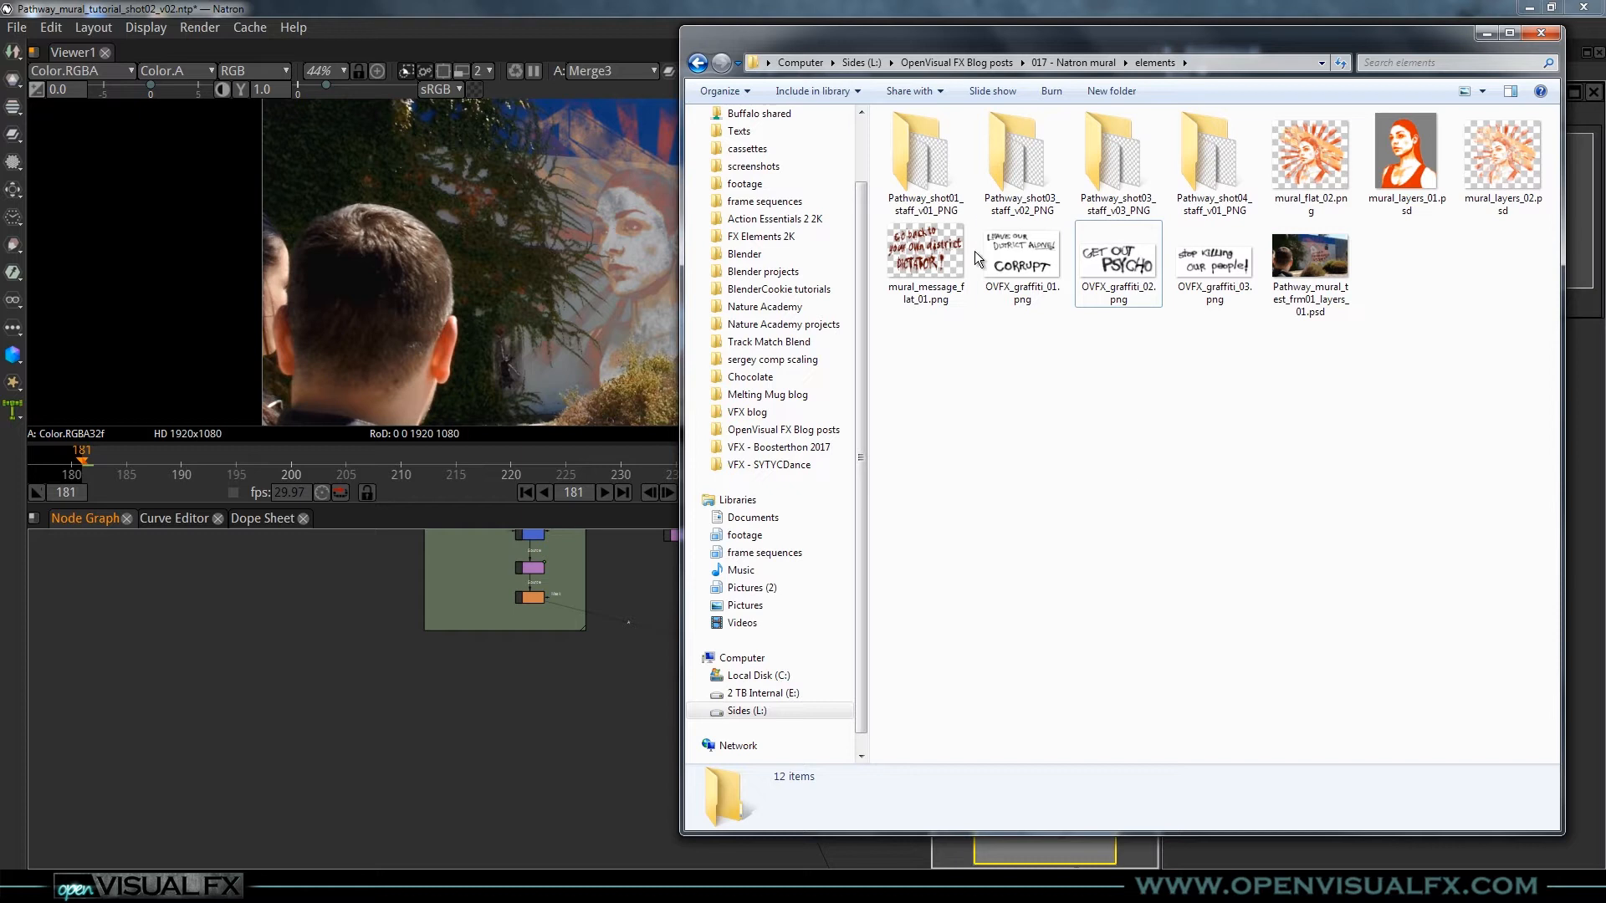
pyautogui.moveTo(1025, 264); pyautogui.dragTo(324, 699)
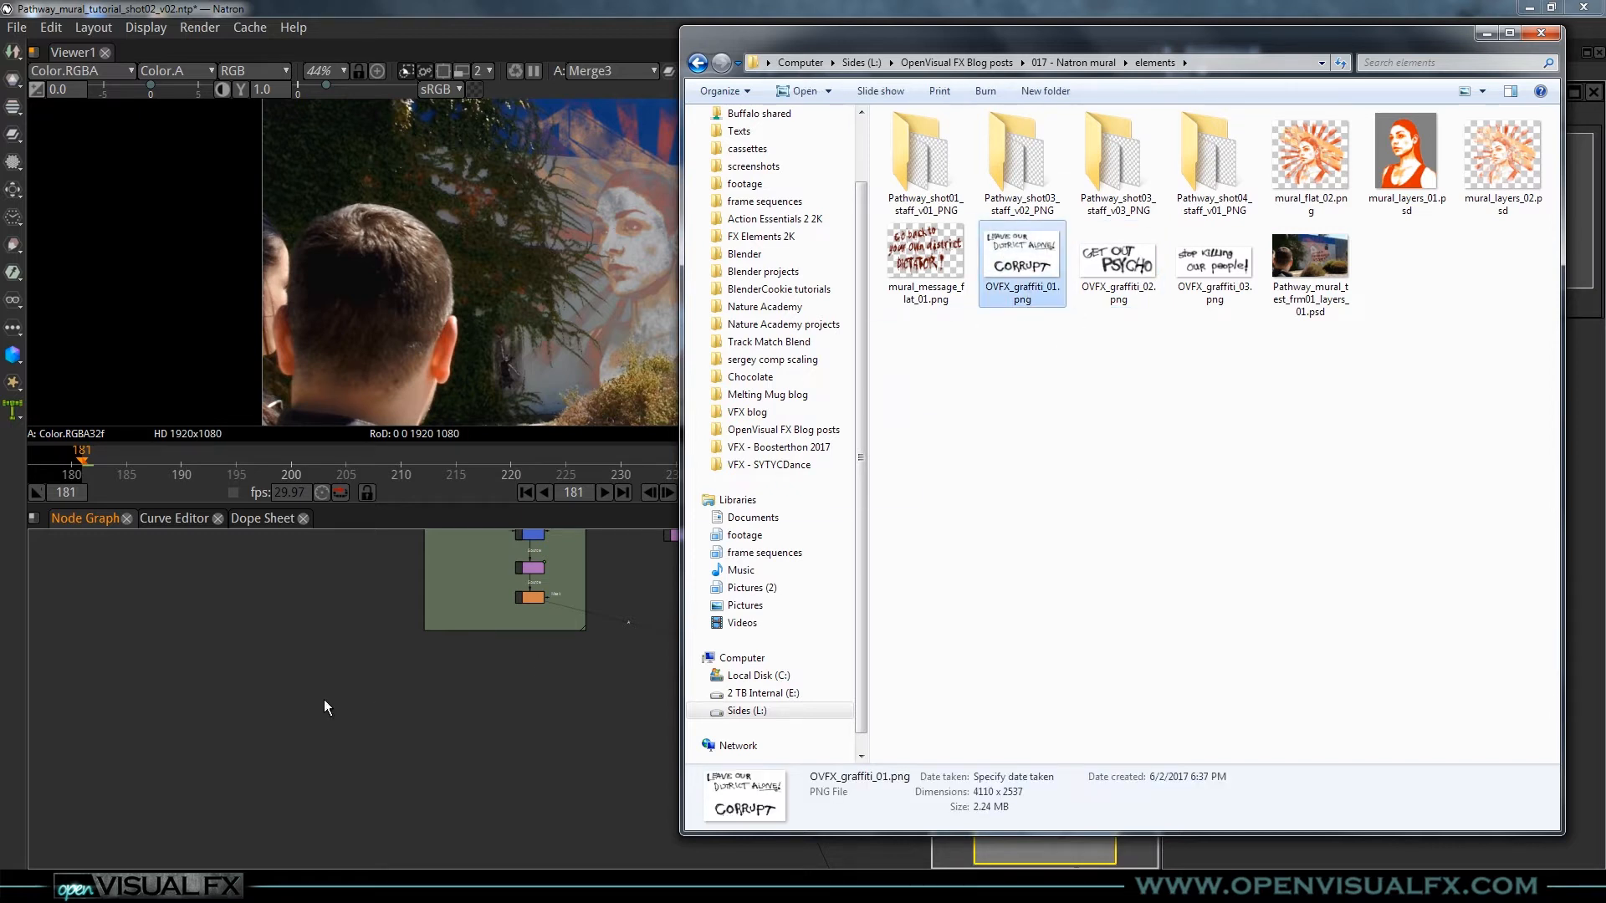
pyautogui.click(1121, 263)
pyautogui.moveTo(1125, 264); pyautogui.dragTo(447, 717)
pyautogui.click(545, 697)
# - Arrange the Read3 and Read4 graffiti nodes side by side below the MURAL backdrop
pyautogui.scroll(2, 551, 701)
pyautogui.moveTo(638, 726); pyautogui.dragTo(602, 733)
pyautogui.moveTo(577, 711)
pyautogui.mouseDown()
pyautogui.moveTo(604, 695)
pyautogui.moveTo(582, 697)
pyautogui.mouseUp()
pyautogui.moveTo(226, 723); pyautogui.dragTo(501, 696)
# - View the Read3 and Read4 graffiti images in turn at full extent
pyautogui.press('1')
pyautogui.scroll(-8, 675, 244)
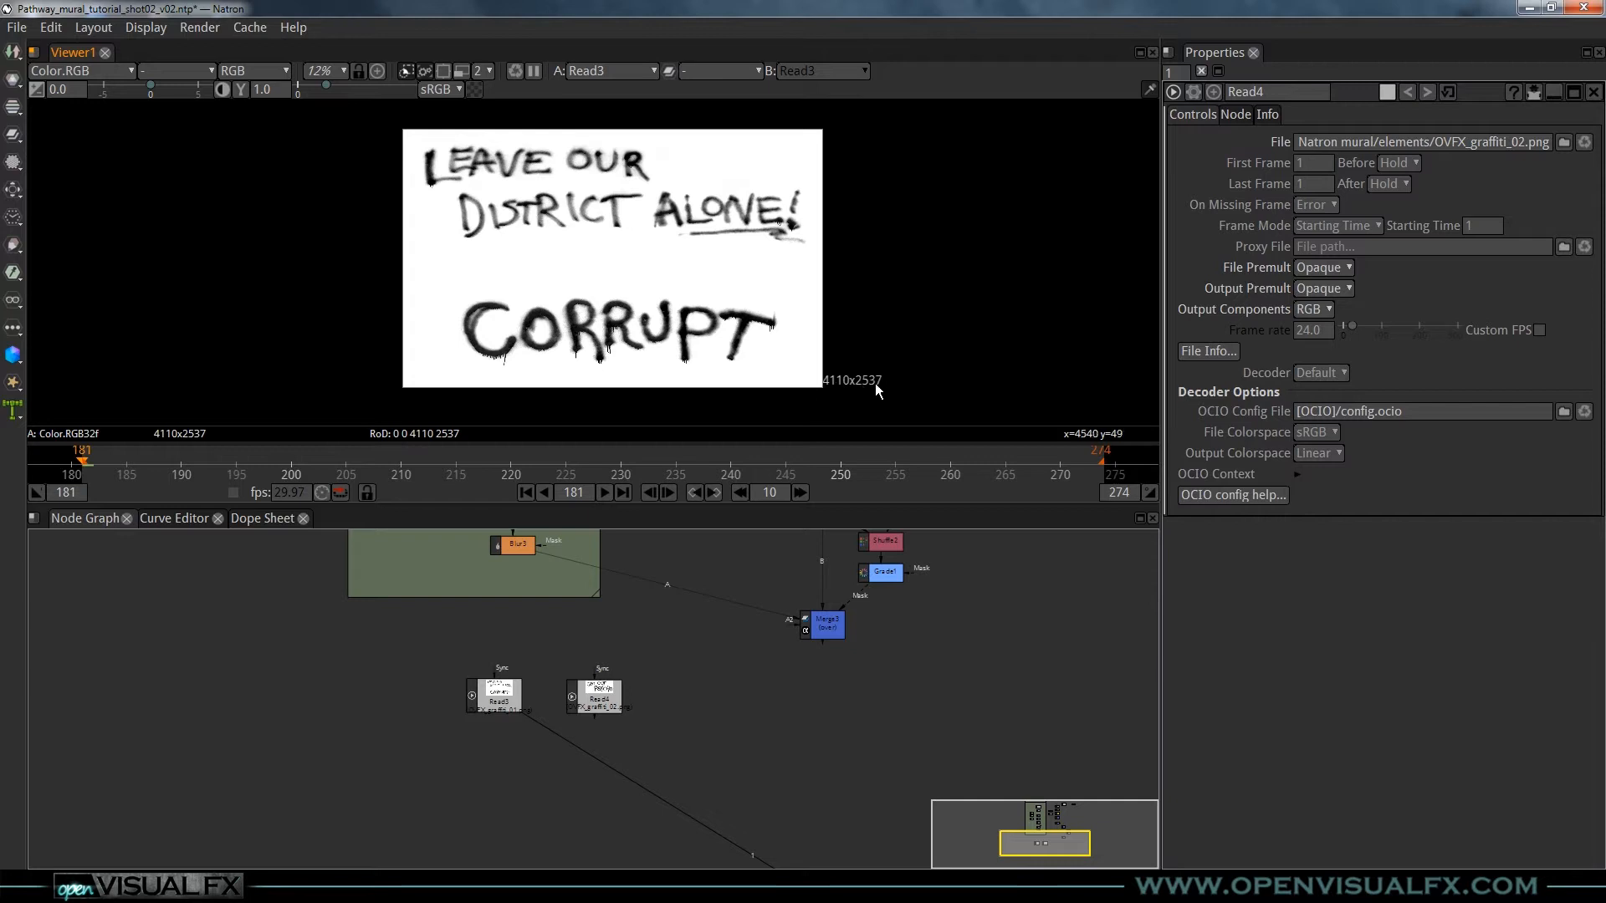
pyautogui.click(597, 701)
pyautogui.press('1')
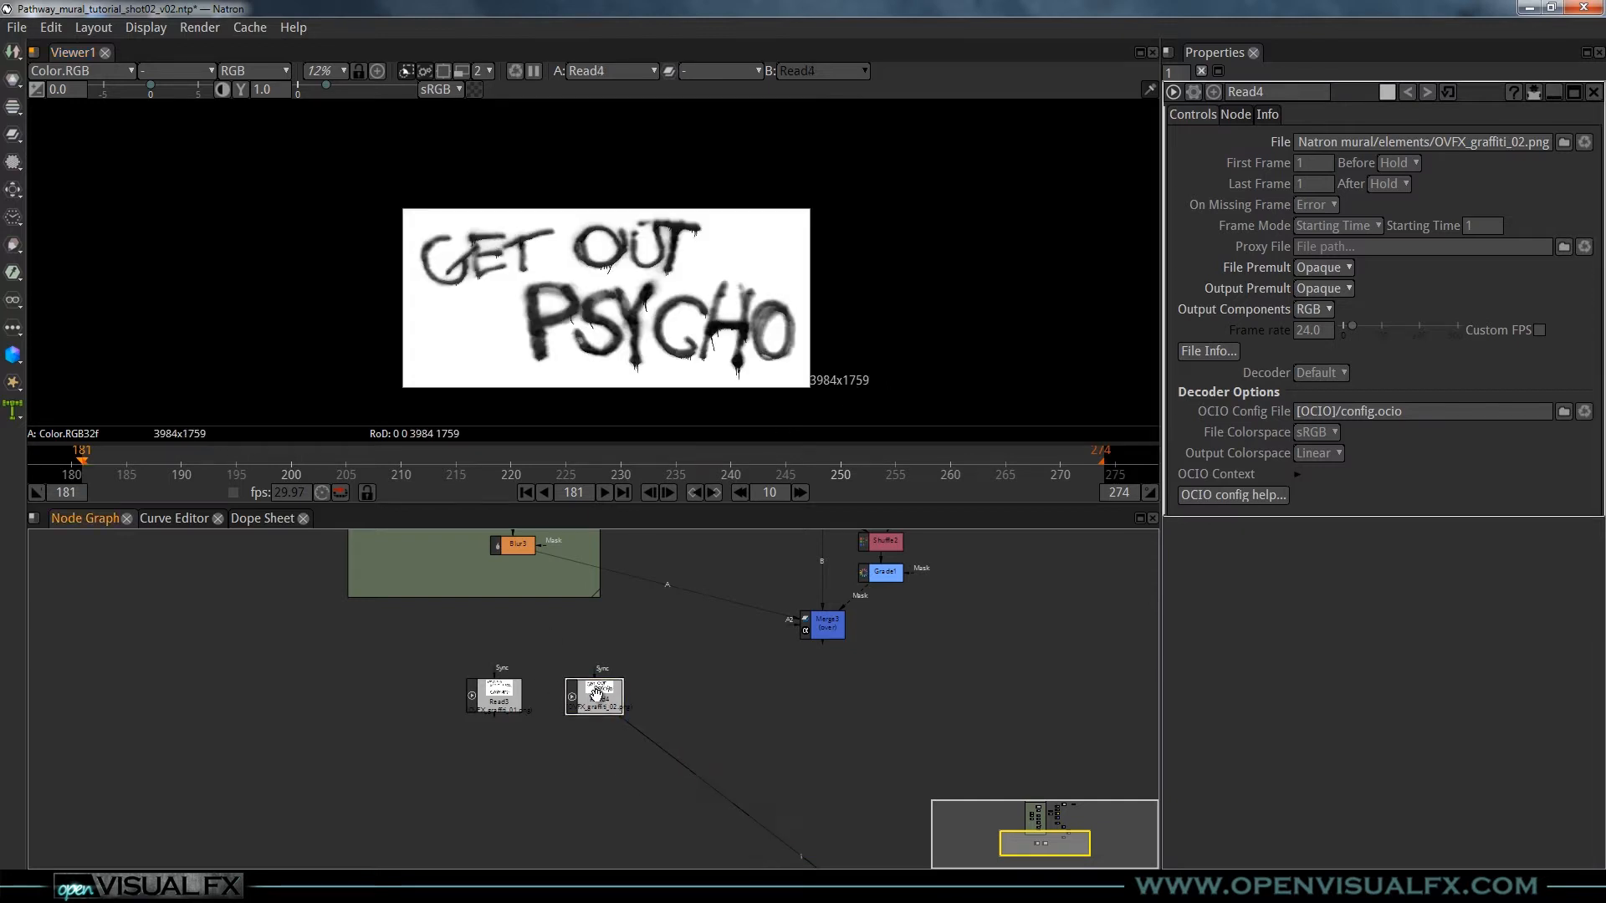
pyautogui.scroll(1, 804, 339)
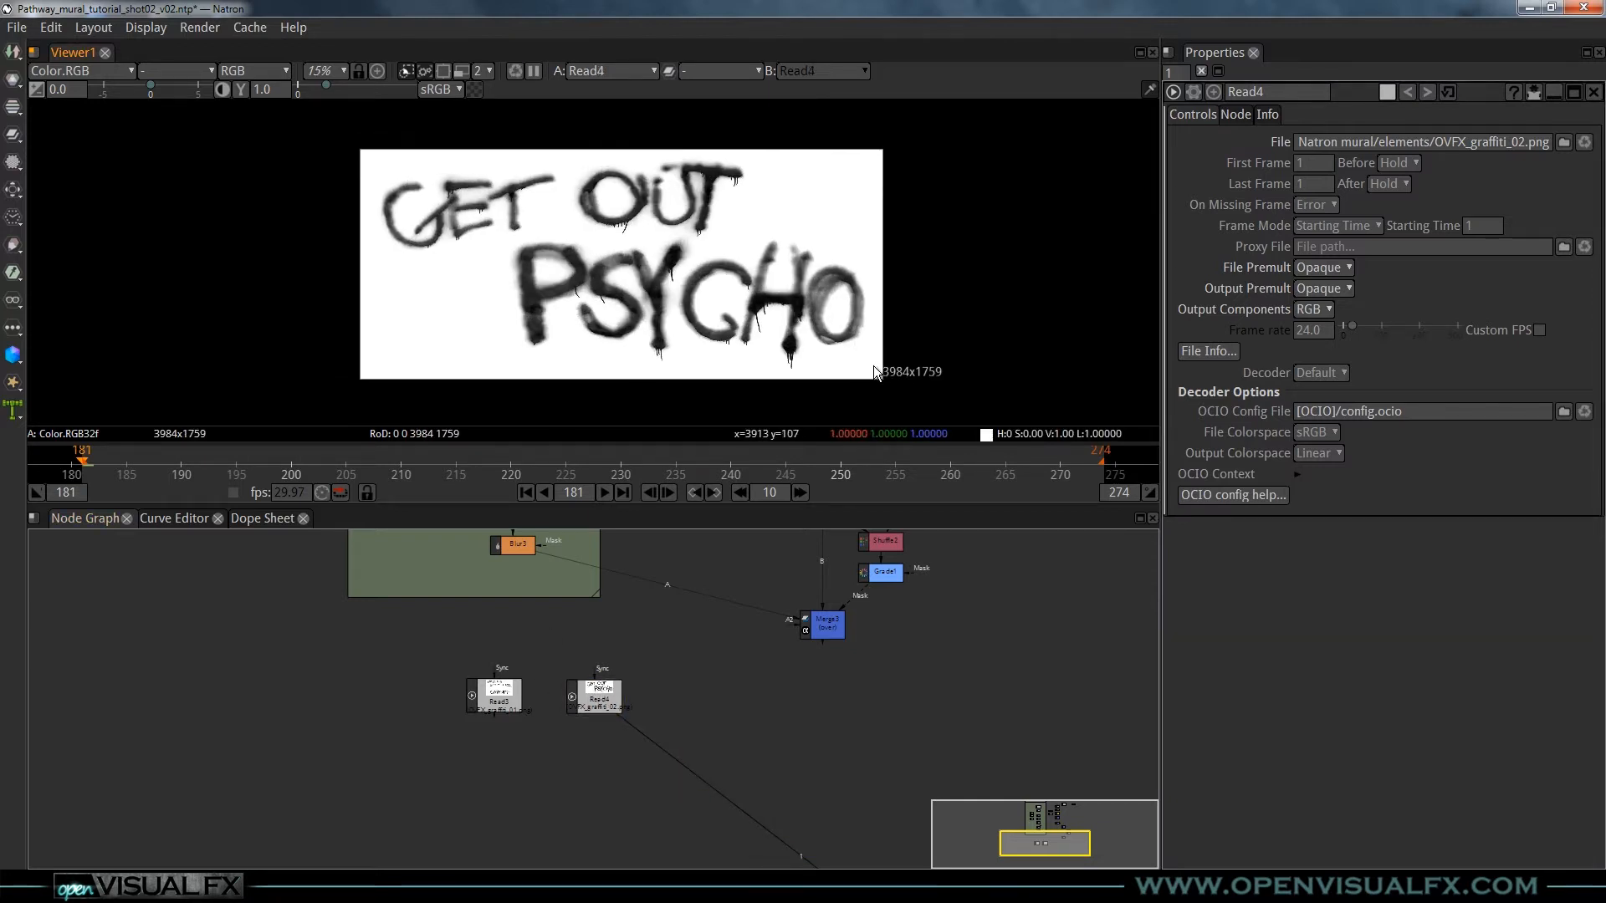
# - Return the viewer to Merge3, add a Merge node after it and connect the new node's A input to Read4
pyautogui.click(832, 623)
pyautogui.press('1')
pyautogui.scroll(4, 501, 276)
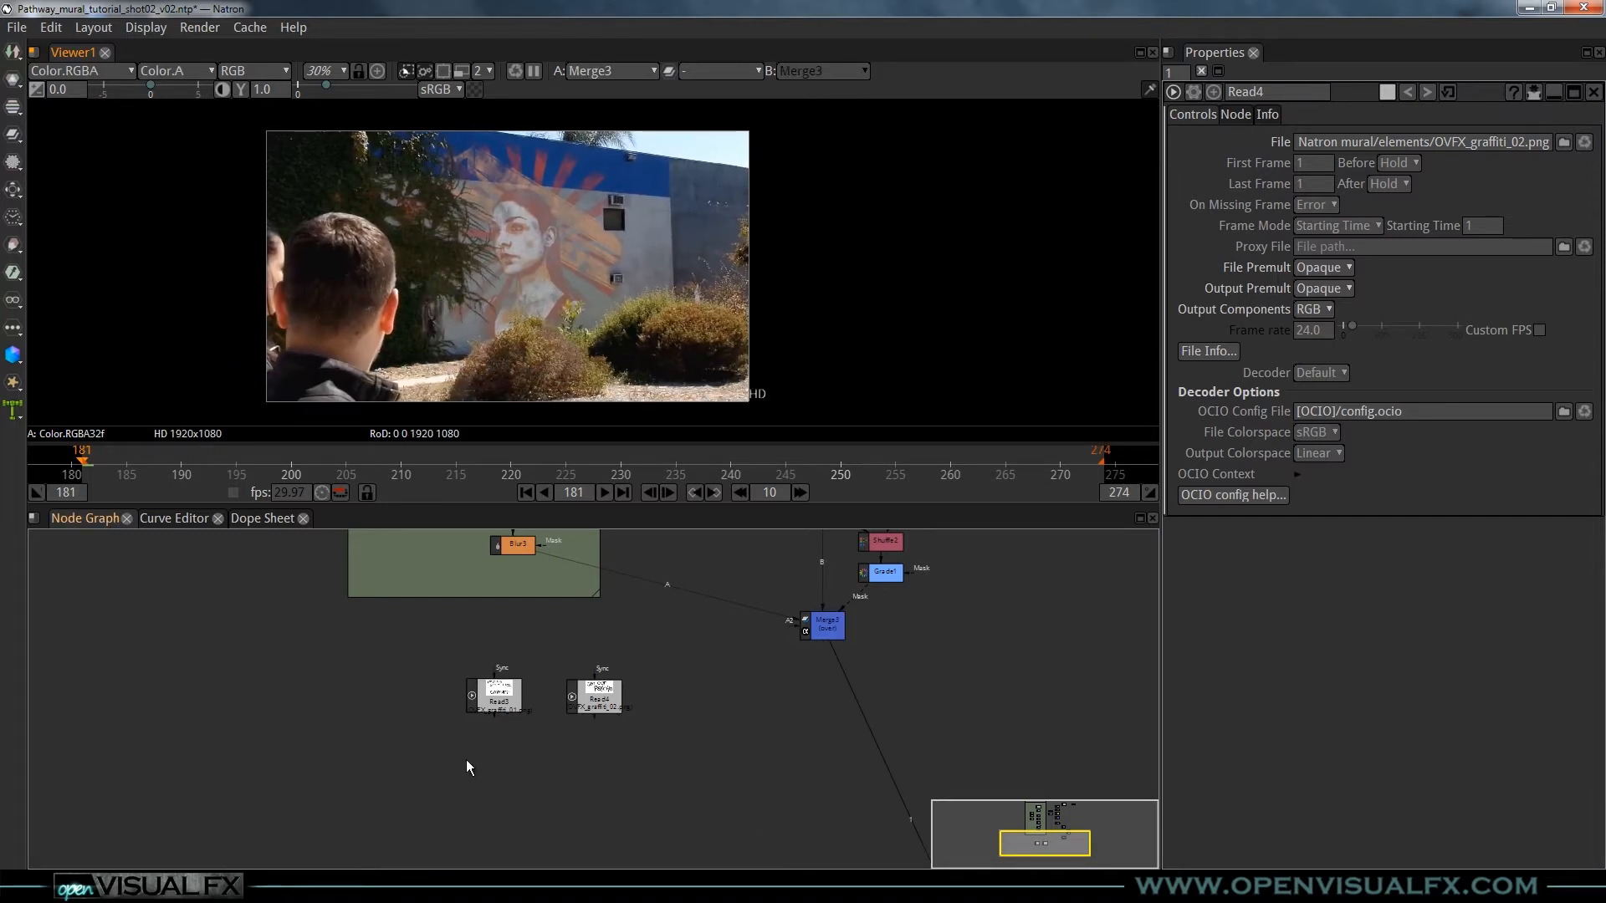
pyautogui.click(592, 701)
pyautogui.click(831, 633)
pyautogui.press('m')
pyautogui.moveTo(833, 665); pyautogui.dragTo(617, 708)
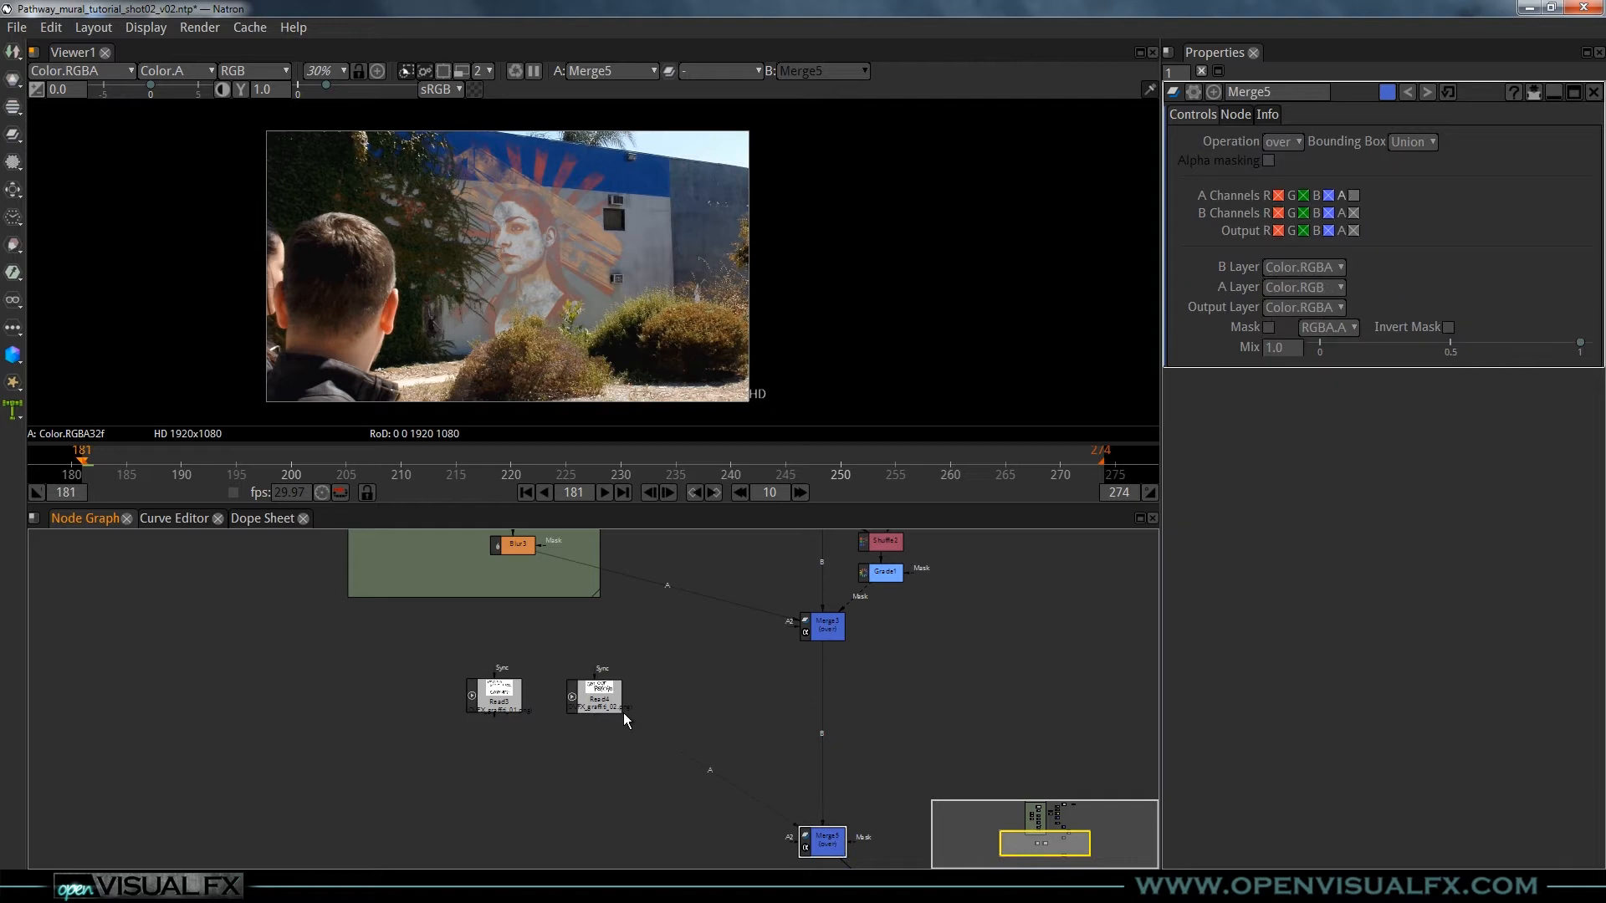
# - Examine how the graffiti merges over the plate, and disconnect Read4 from Merge5's A input
pyautogui.scroll(-2, 684, 334)
pyautogui.moveTo(754, 229); pyautogui.dragTo(674, 257)
pyautogui.scroll(-1, 656, 282)
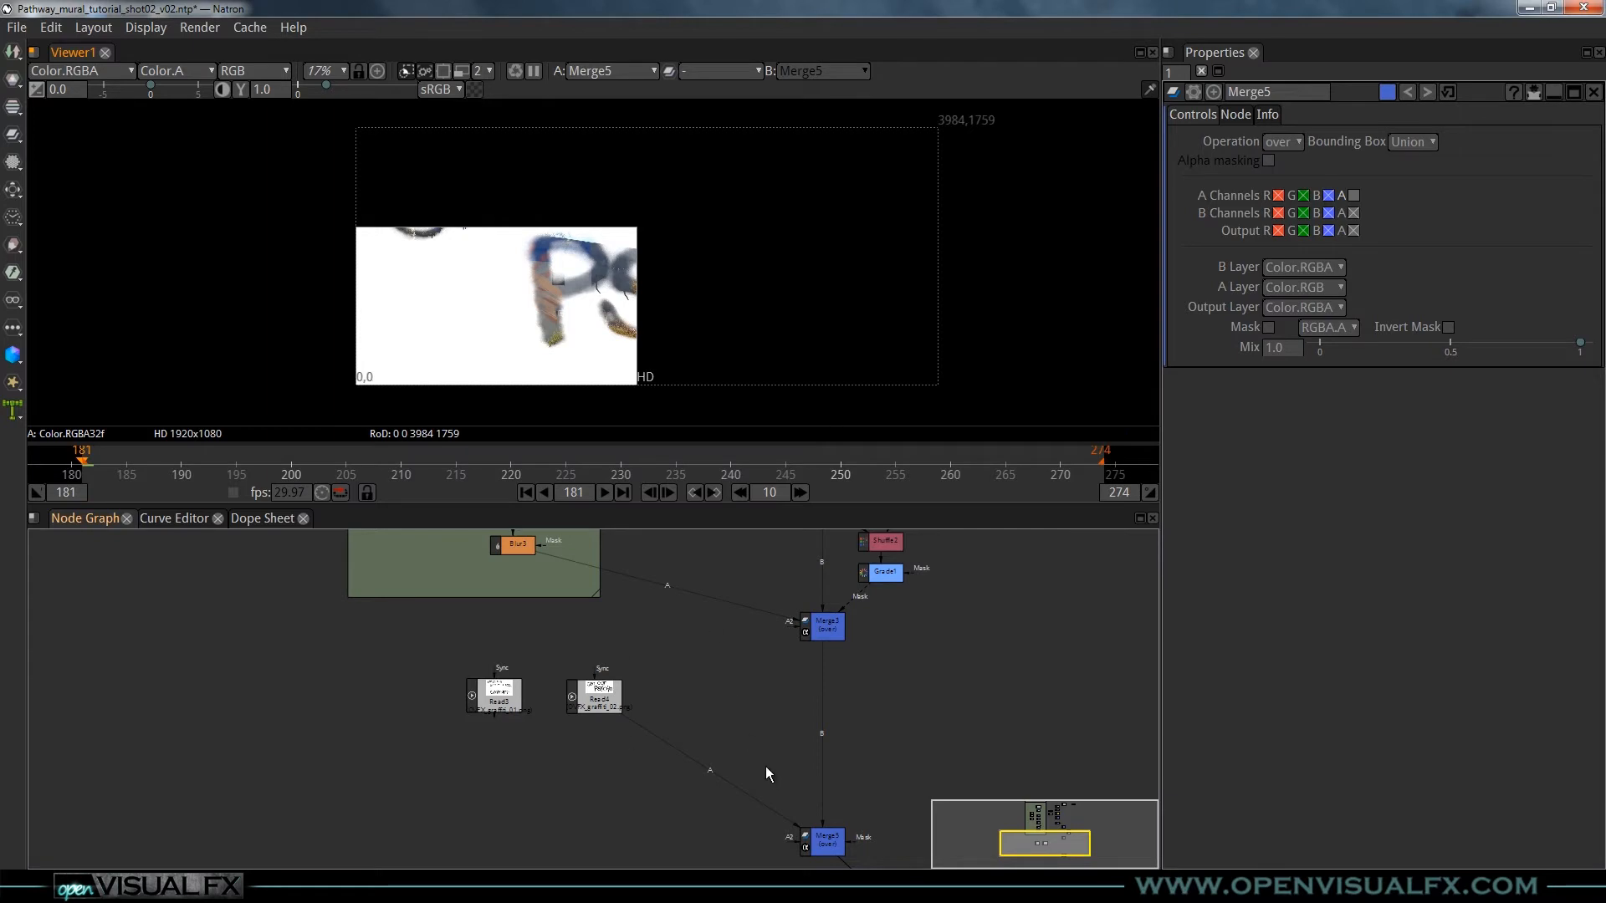
pyautogui.scroll(2, 554, 334)
pyautogui.scroll(-1, 572, 313)
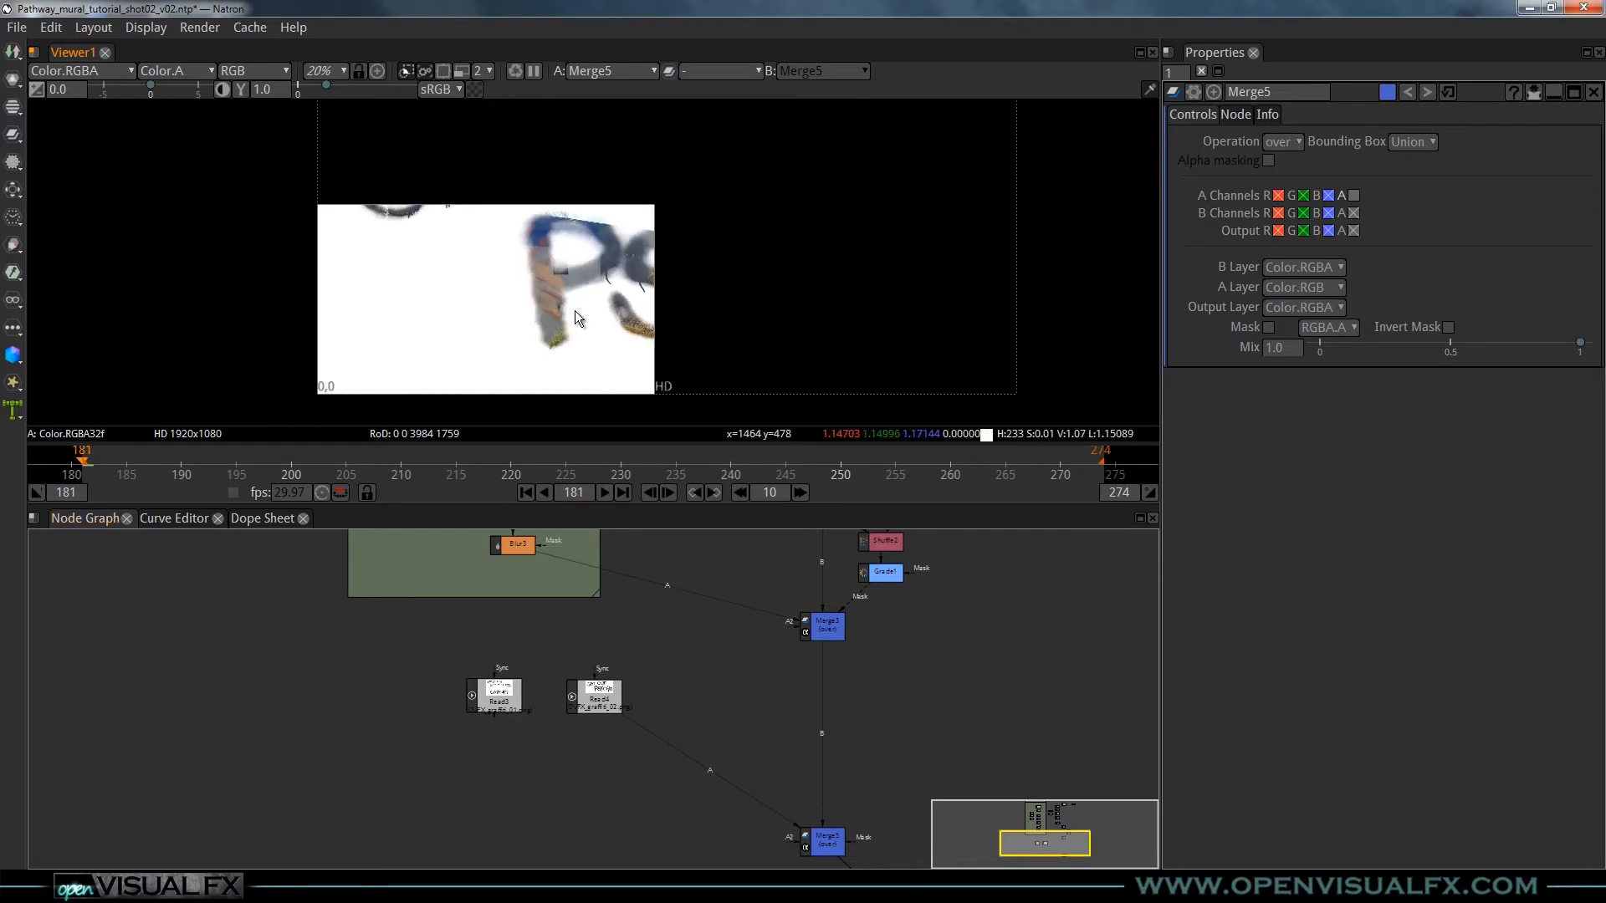
pyautogui.moveTo(599, 703); pyautogui.dragTo(705, 755)
pyautogui.scroll(3, 543, 308)
pyautogui.moveTo(613, 302); pyautogui.dragTo(748, 252)
pyautogui.scroll(1, 748, 252)
pyautogui.scroll(2, 529, 746)
# - View the Read4 graffiti image on its own, fitted within the viewer
pyautogui.moveTo(582, 739); pyautogui.dragTo(544, 697)
pyautogui.click(586, 650)
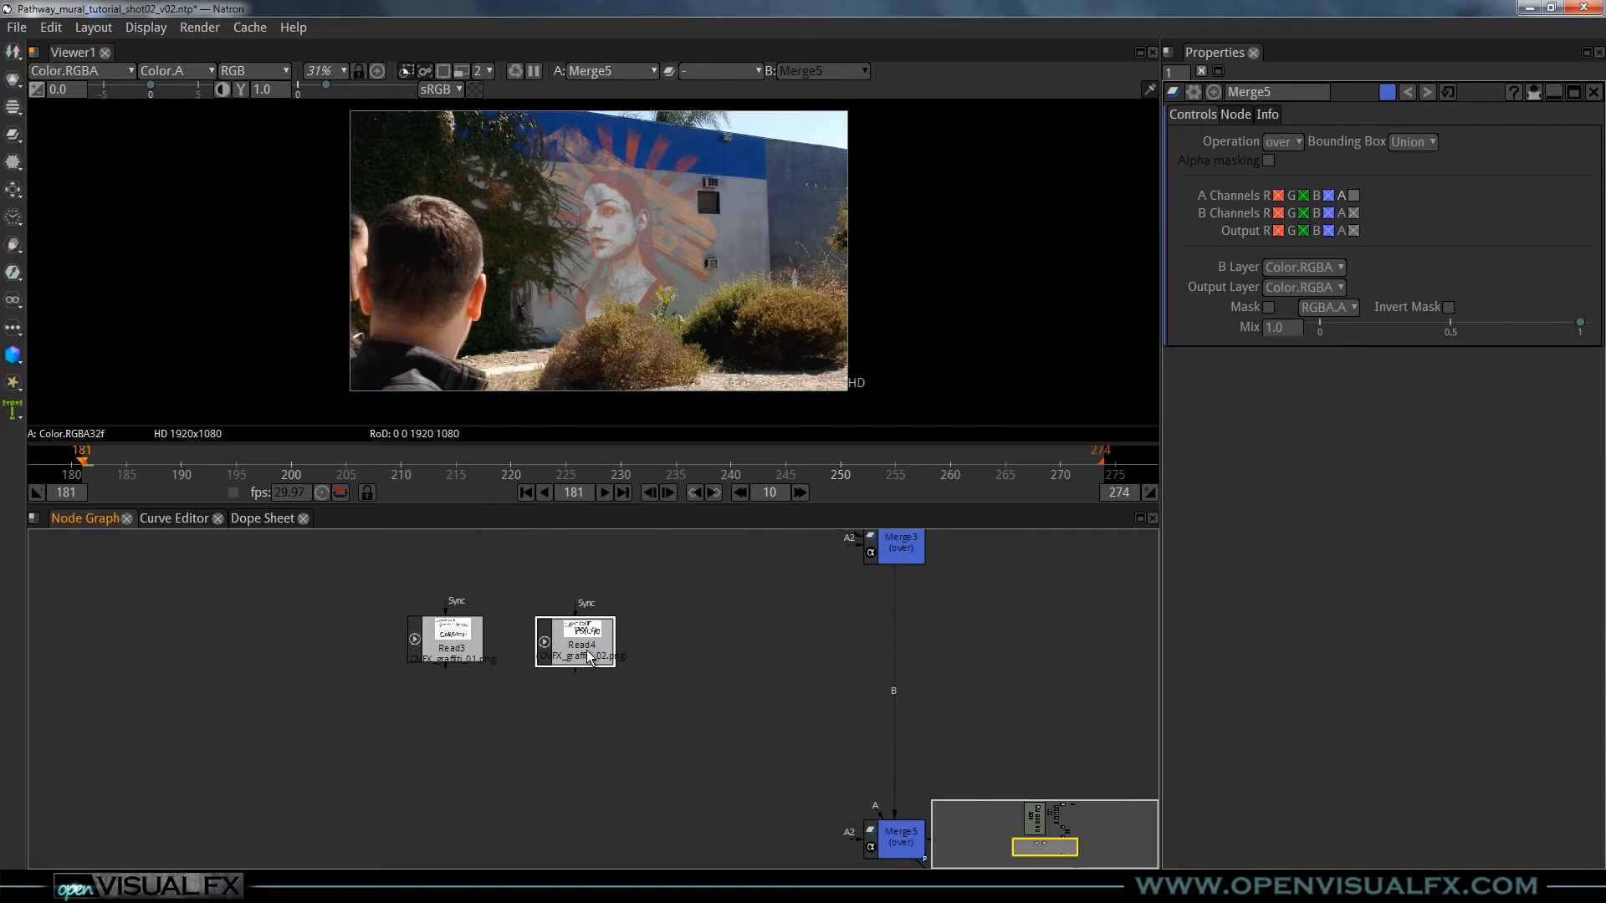
pyautogui.press('1')
pyautogui.scroll(-3, 869, 182)
pyautogui.moveTo(870, 182); pyautogui.dragTo(661, 247)
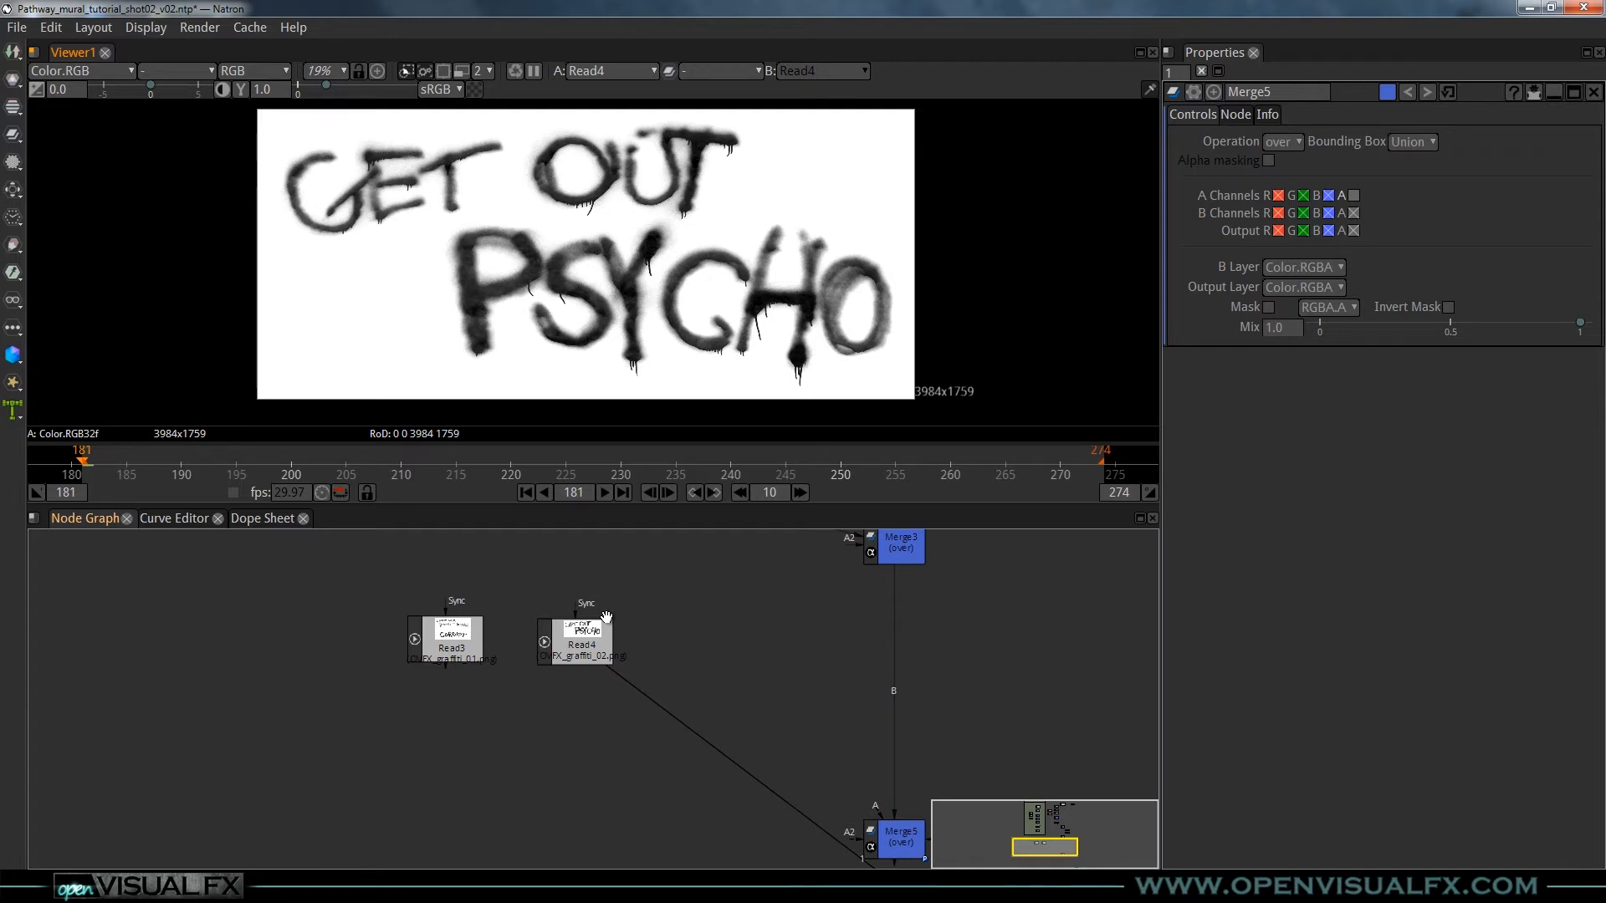
# - Add an Invert node after Read4 and inspect the edges of the inverted graffiti up close
pyautogui.click(599, 646)
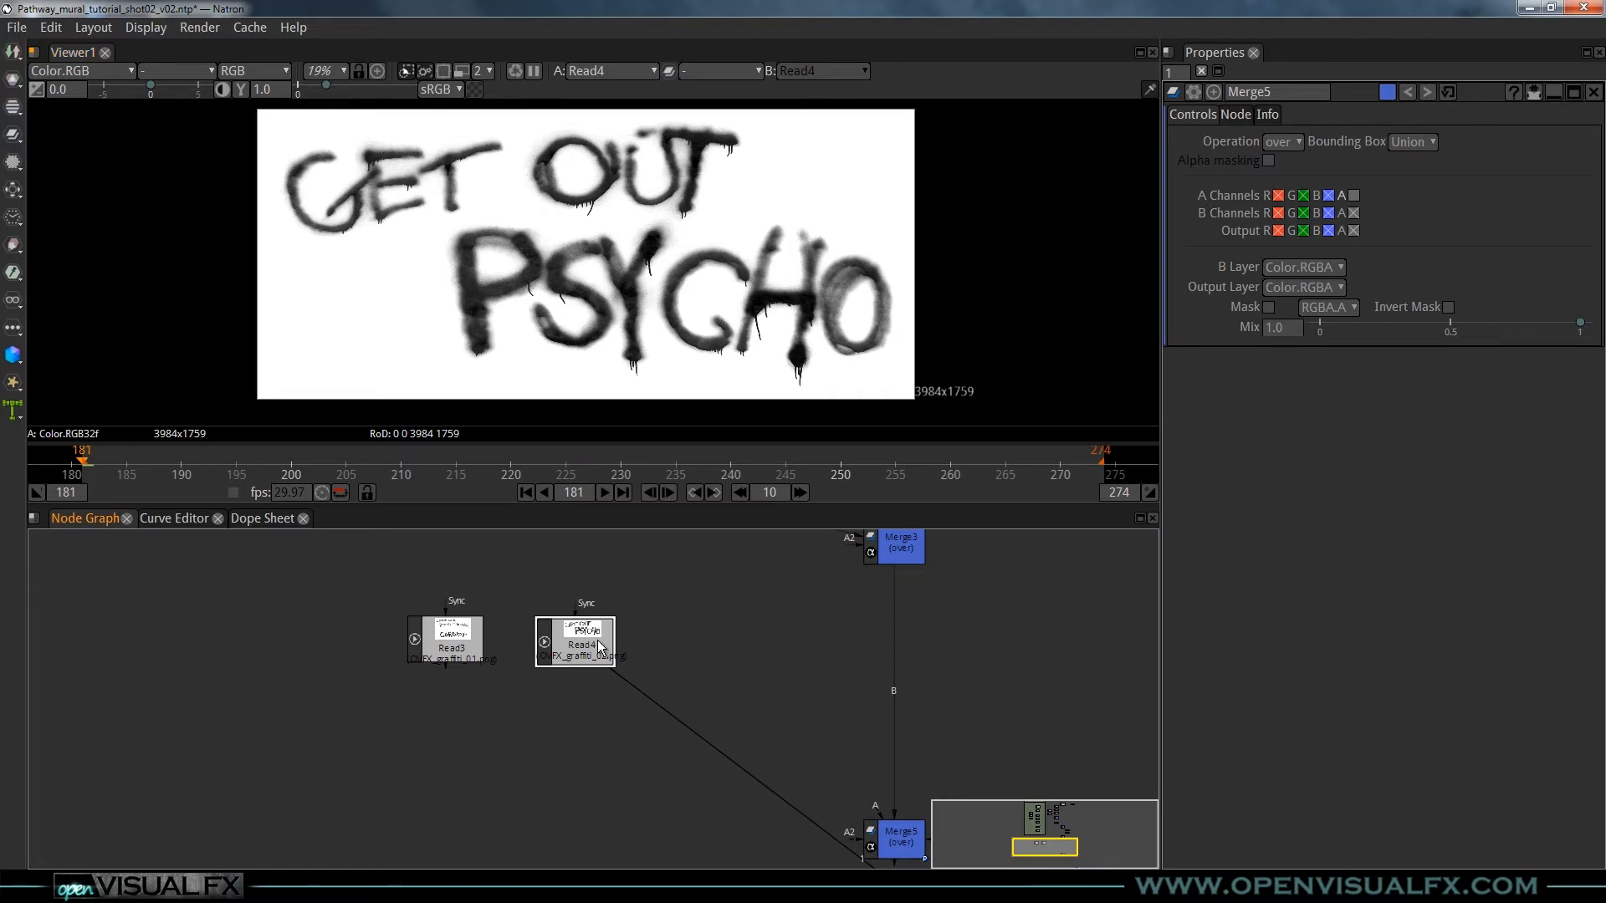
pyautogui.press('Tab')
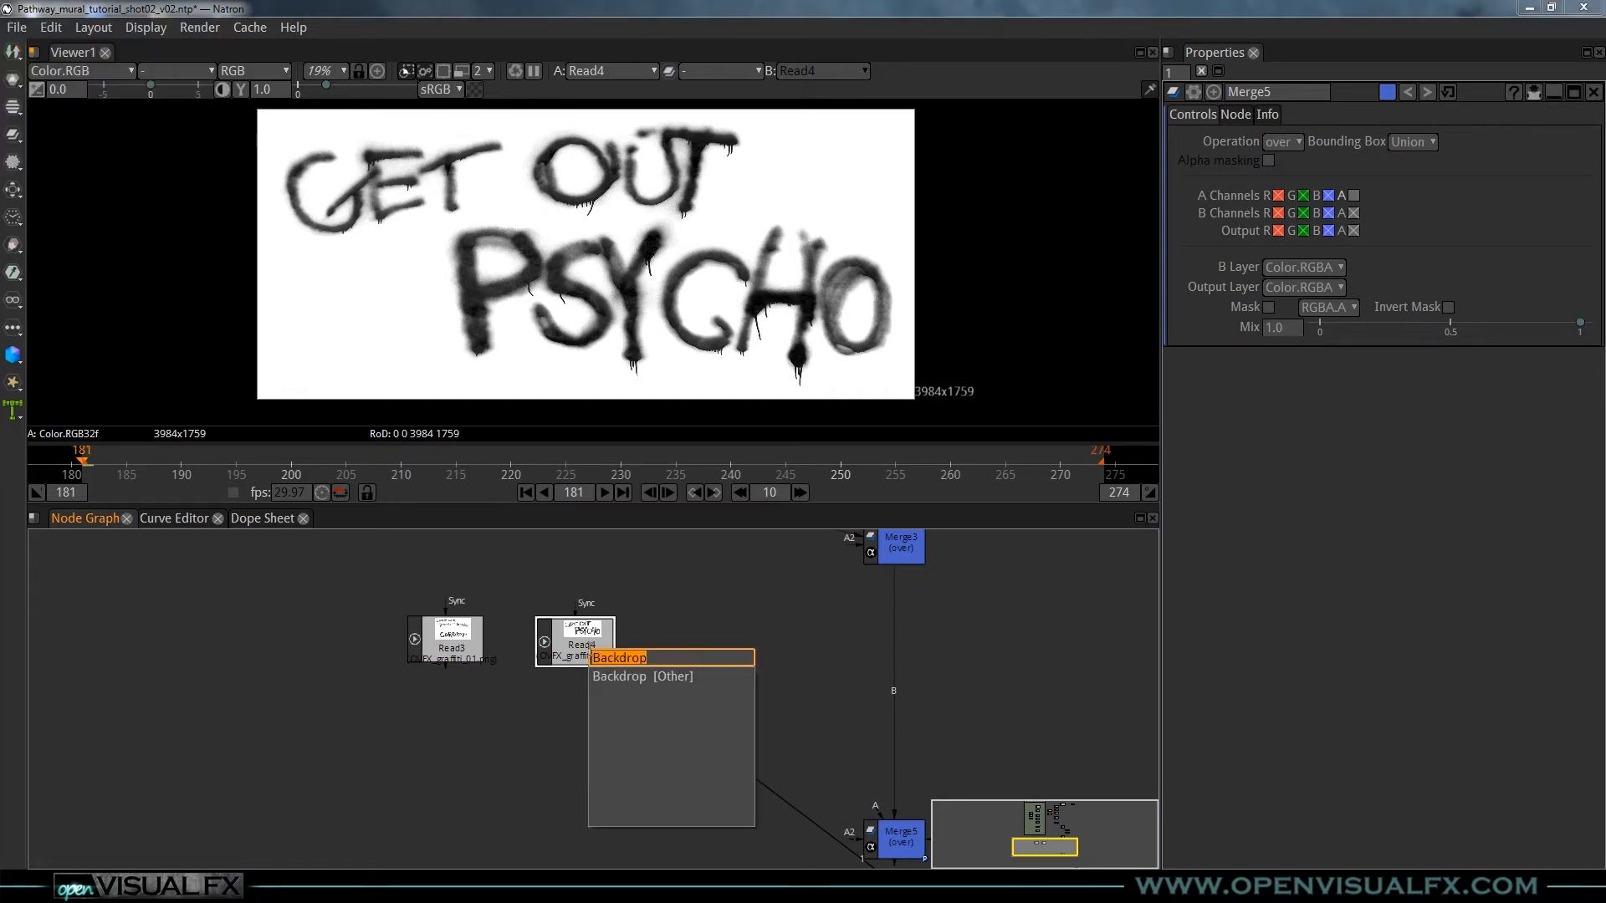
pyautogui.write('inver')
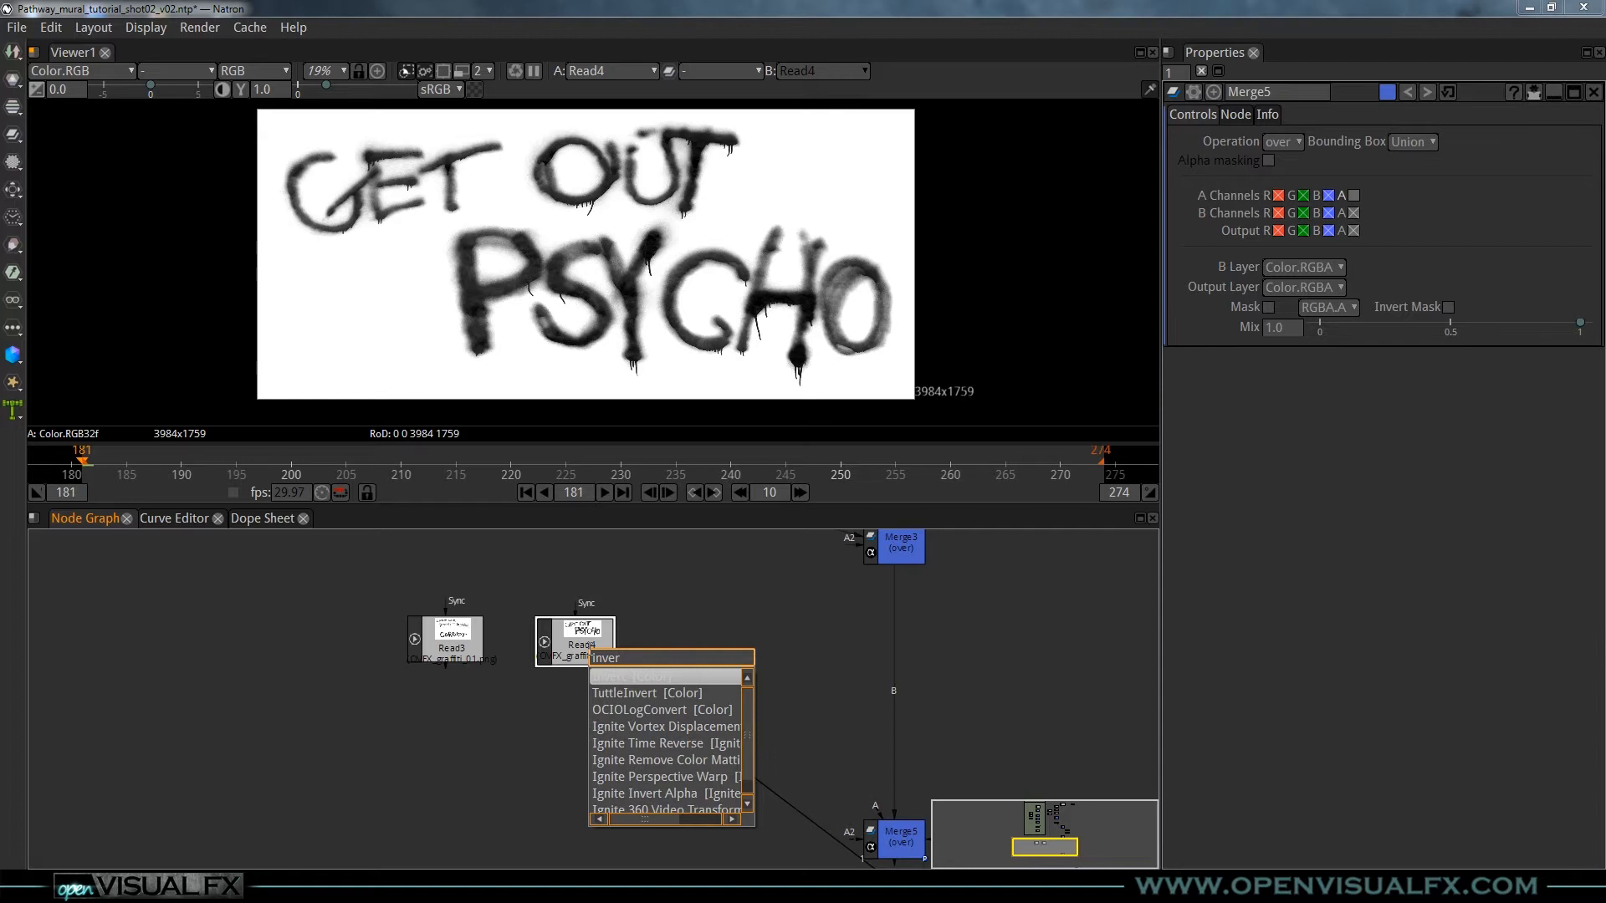
pyautogui.press('Return')
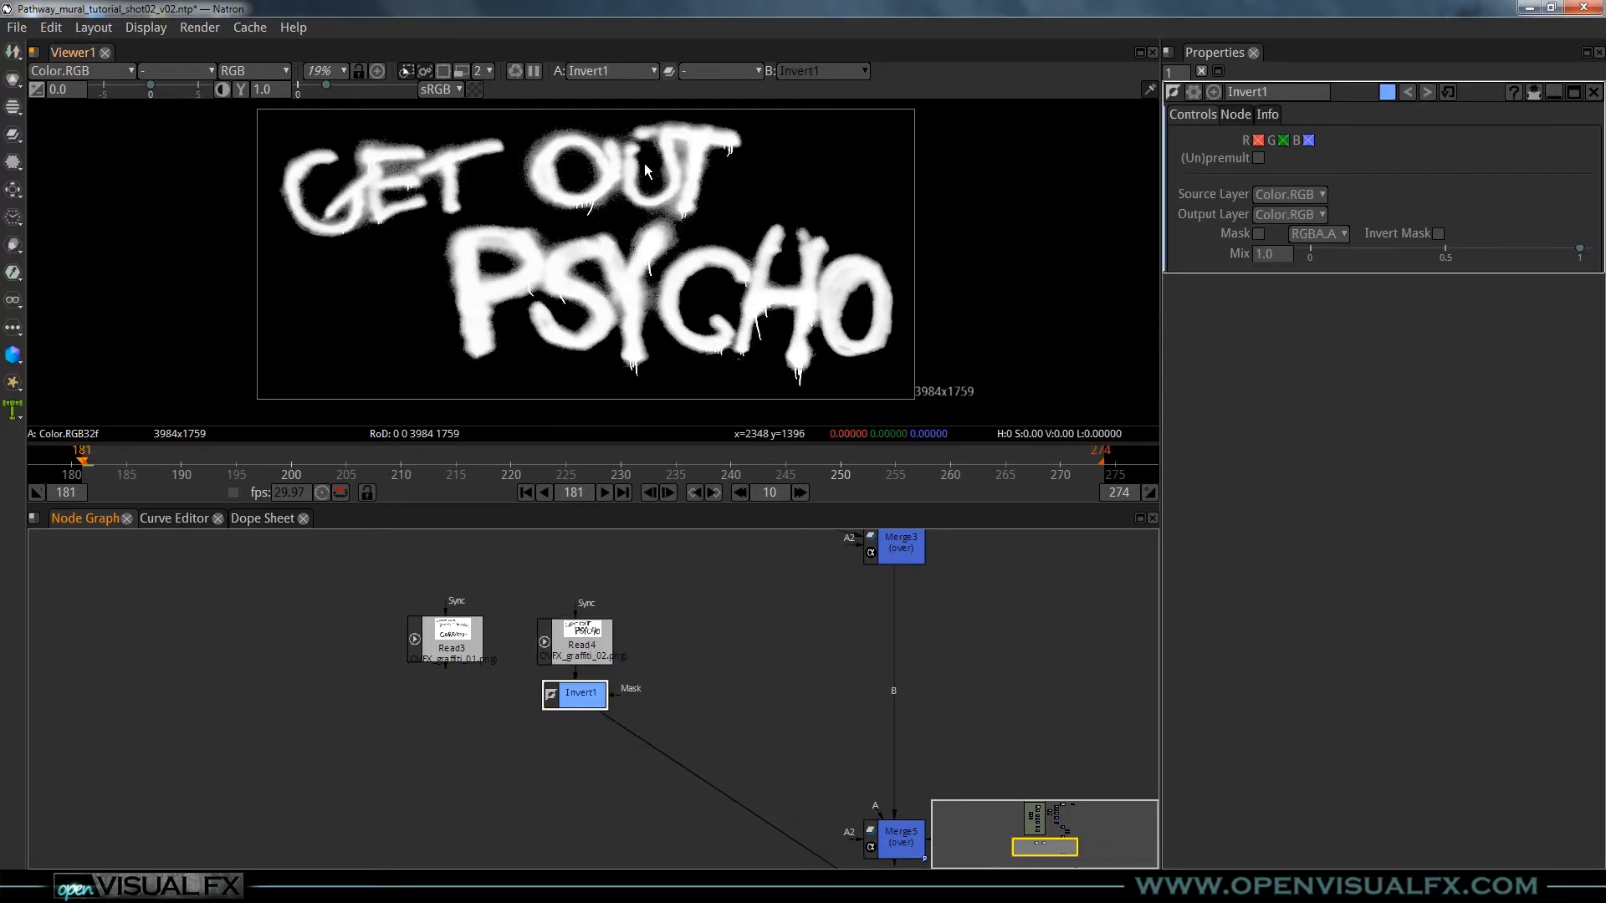
pyautogui.scroll(15, 595, 278)
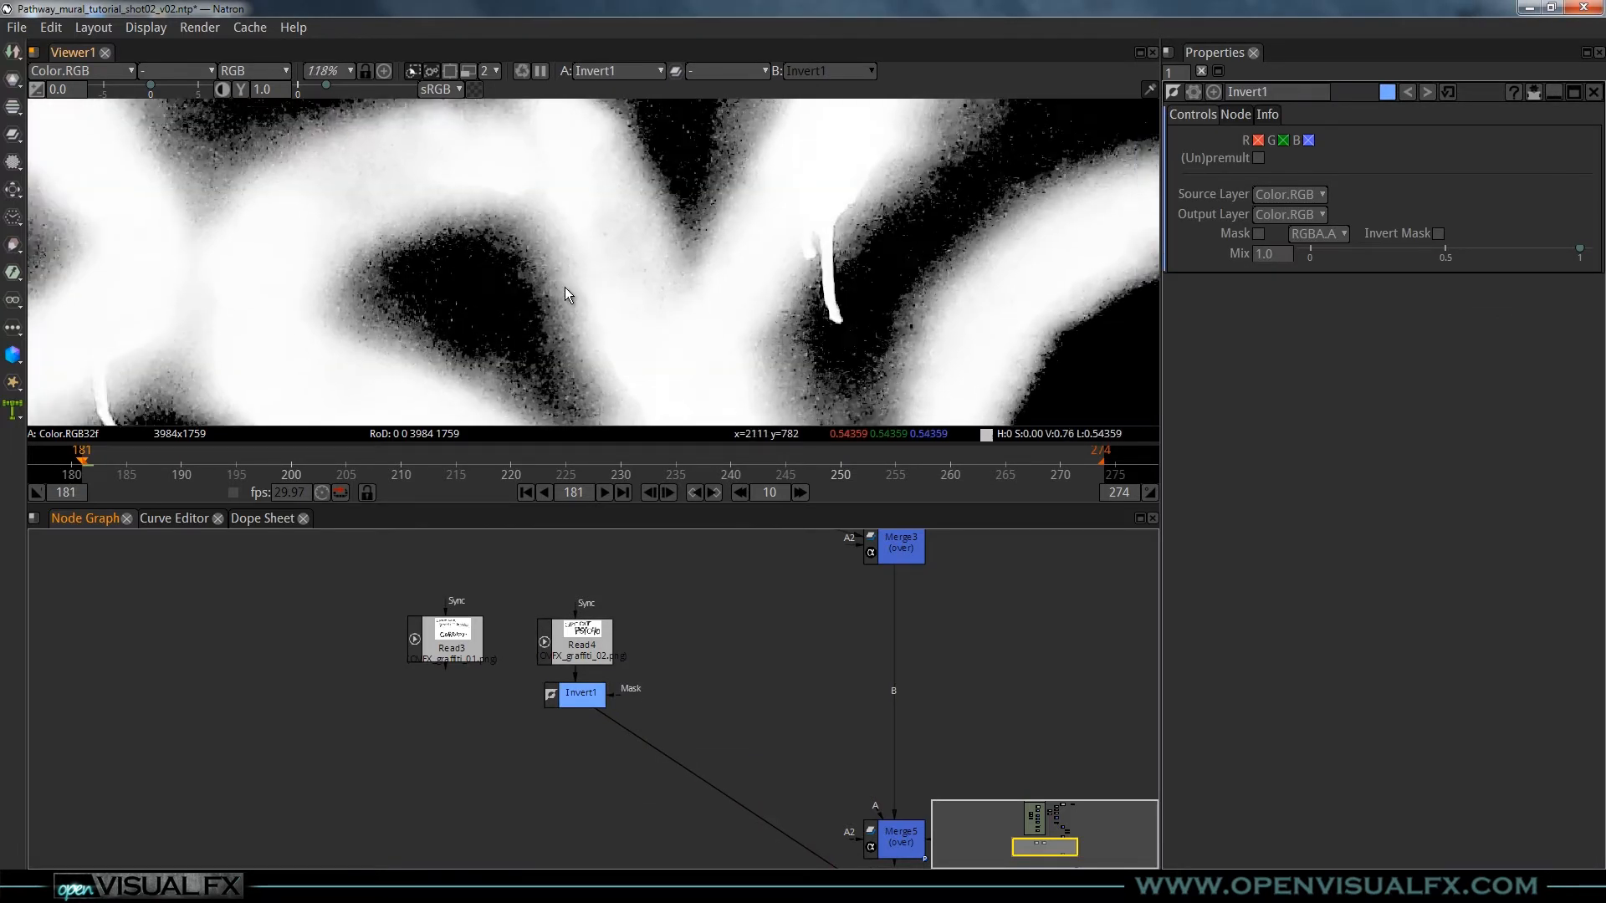
pyautogui.scroll(-12, 769, 263)
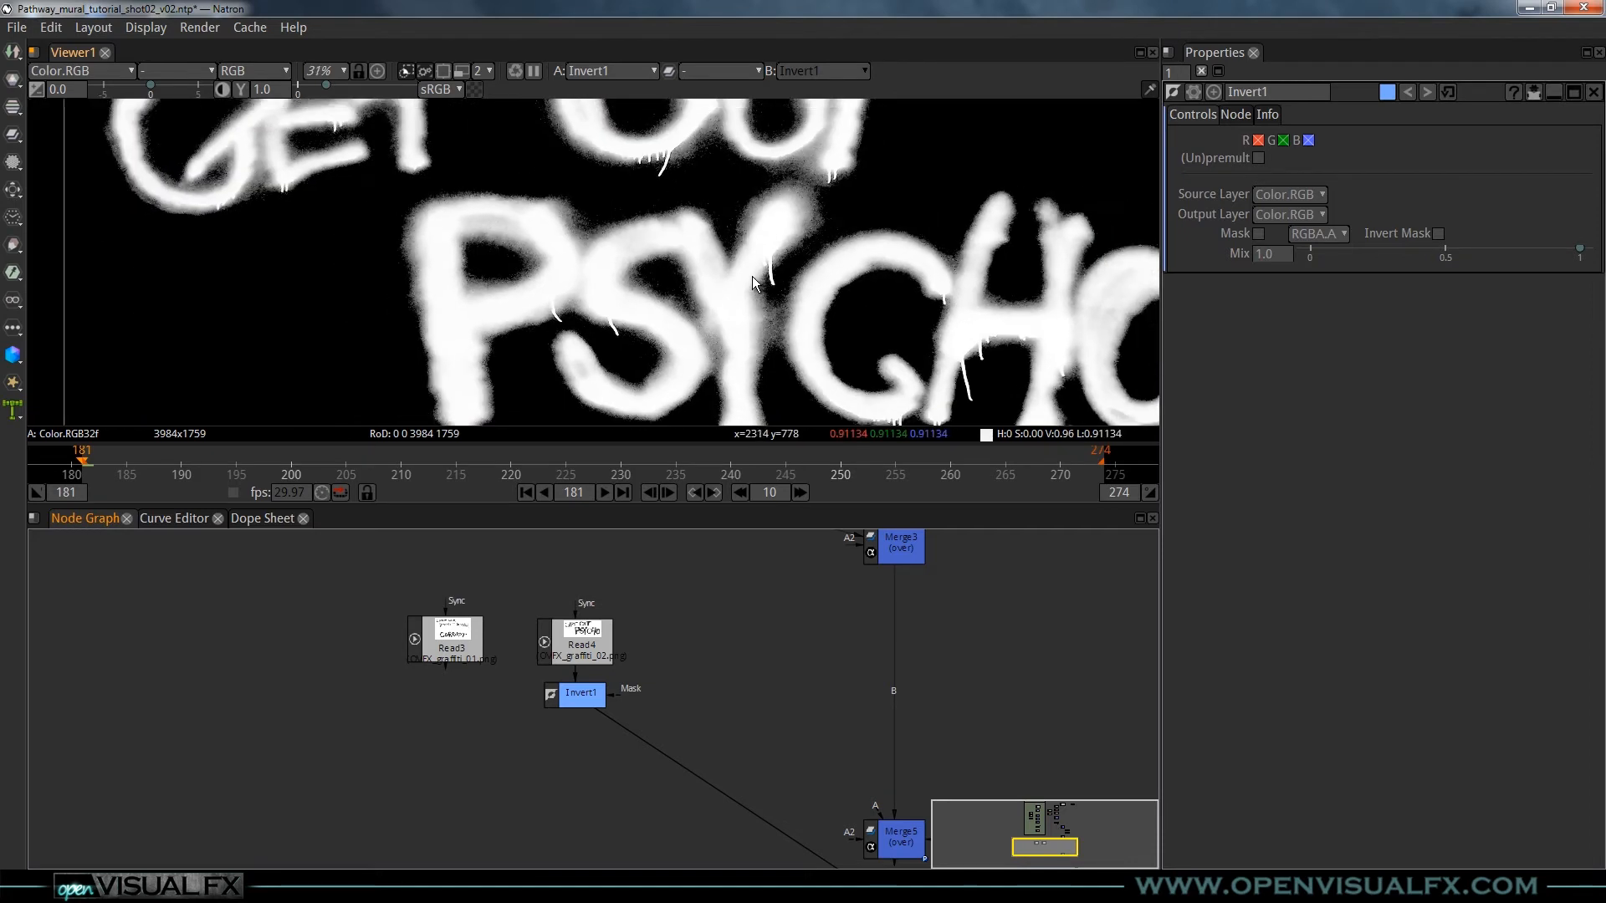
pyautogui.scroll(-3, 764, 274)
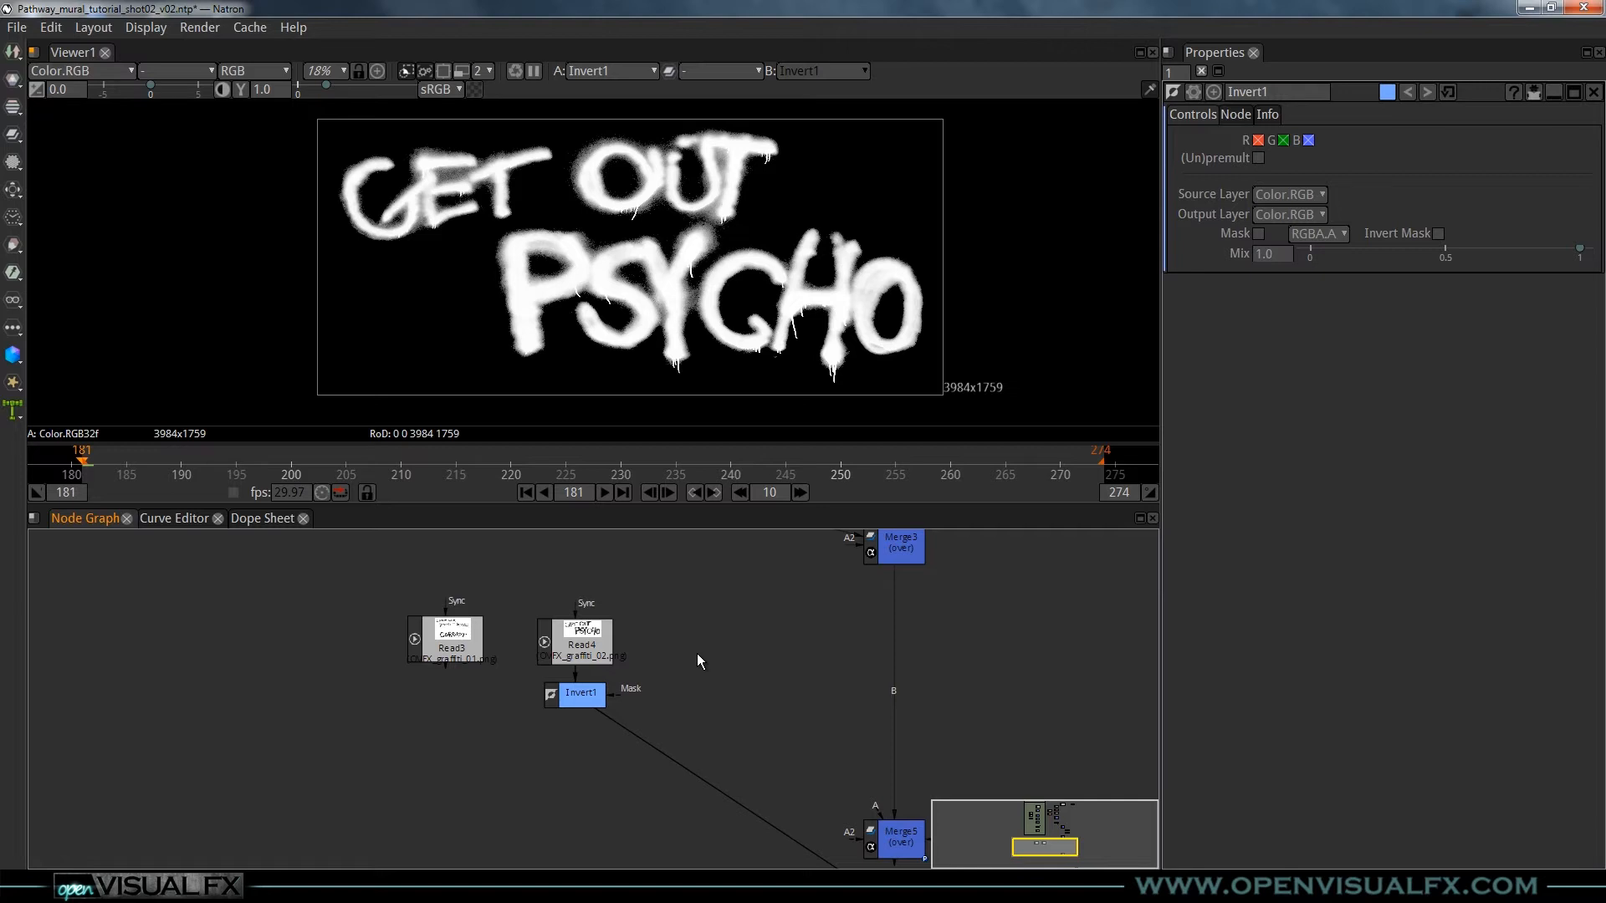
# - Add a Constant node beside Read4 and its Invert node, and display the Constant in the viewer
pyautogui.press('Tab')
pyautogui.write('const')
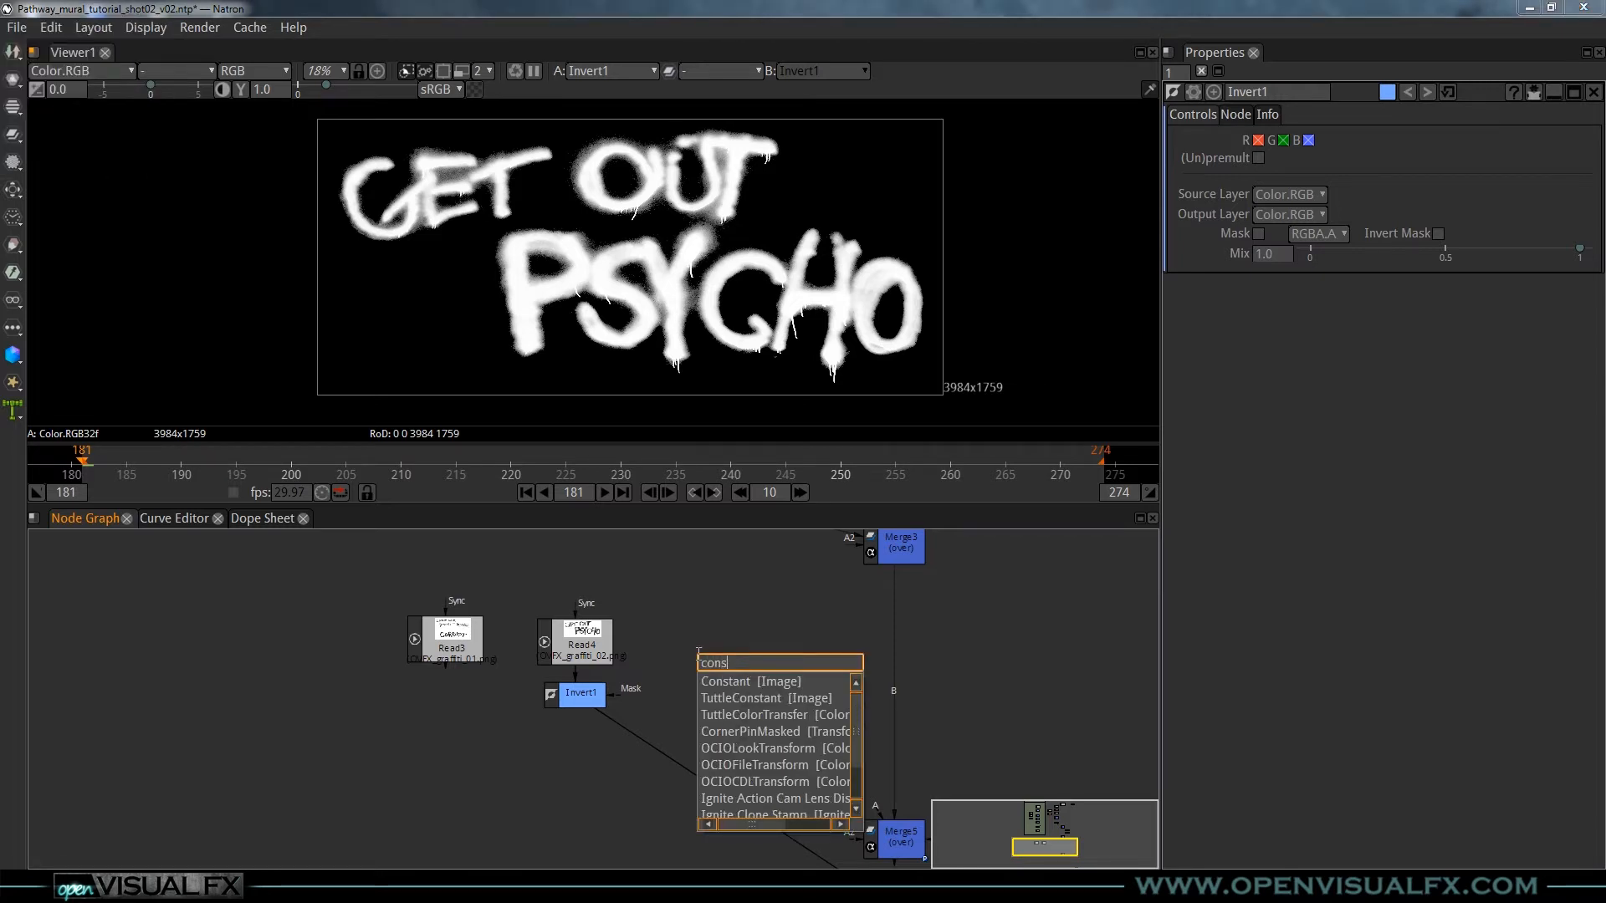
pyautogui.click(743, 681)
pyautogui.moveTo(768, 698); pyautogui.dragTo(707, 668)
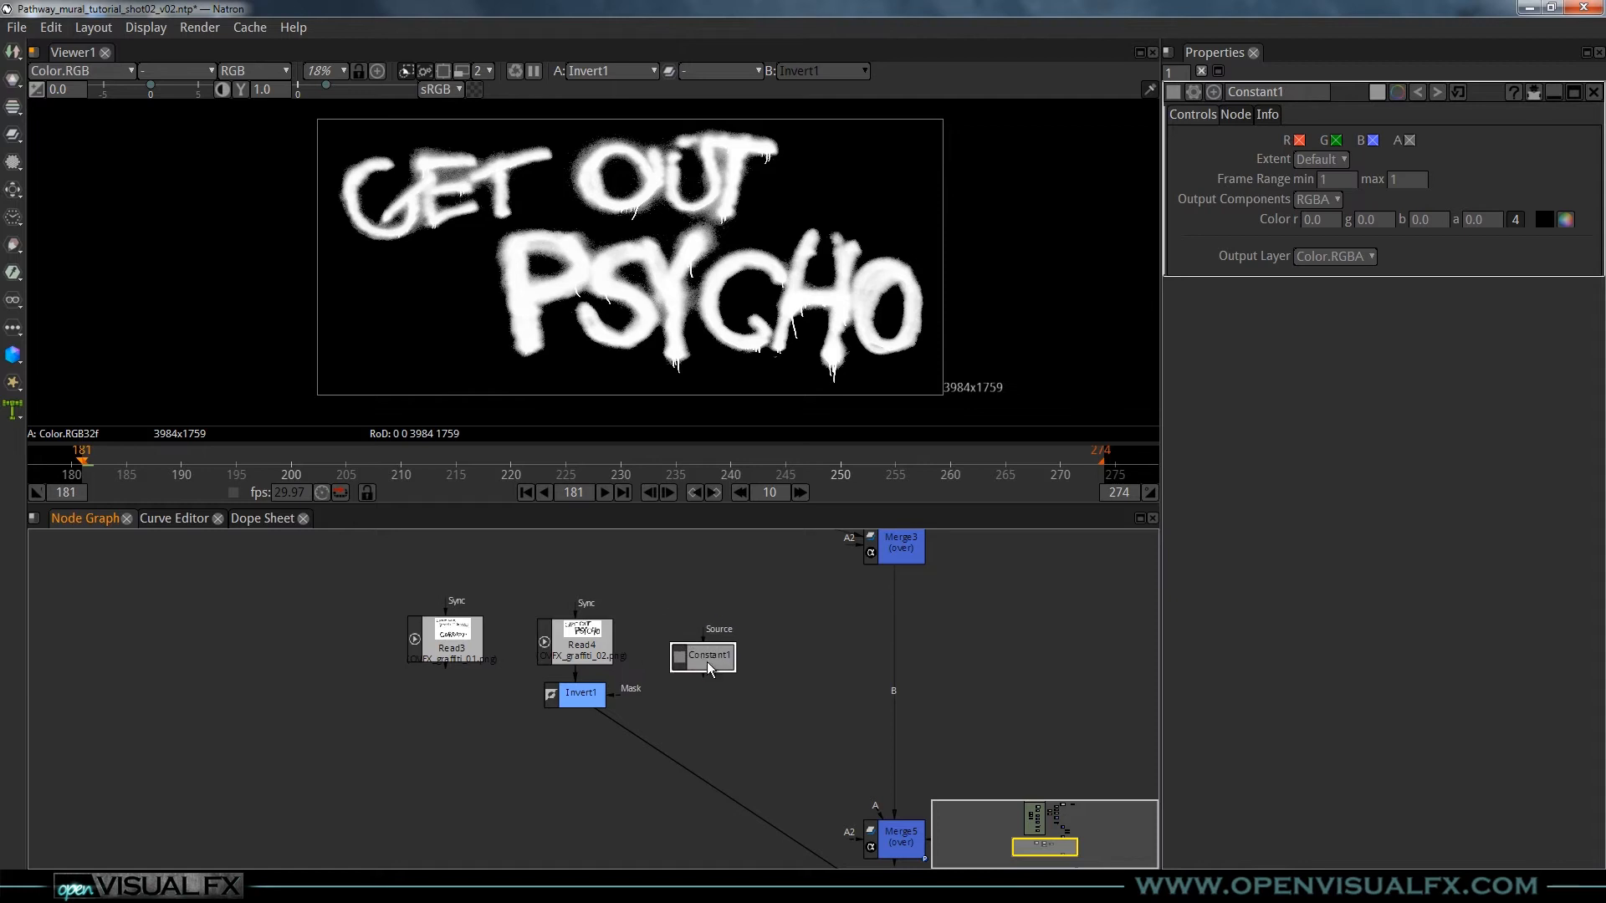
pyautogui.moveTo(703, 661); pyautogui.dragTo(699, 660)
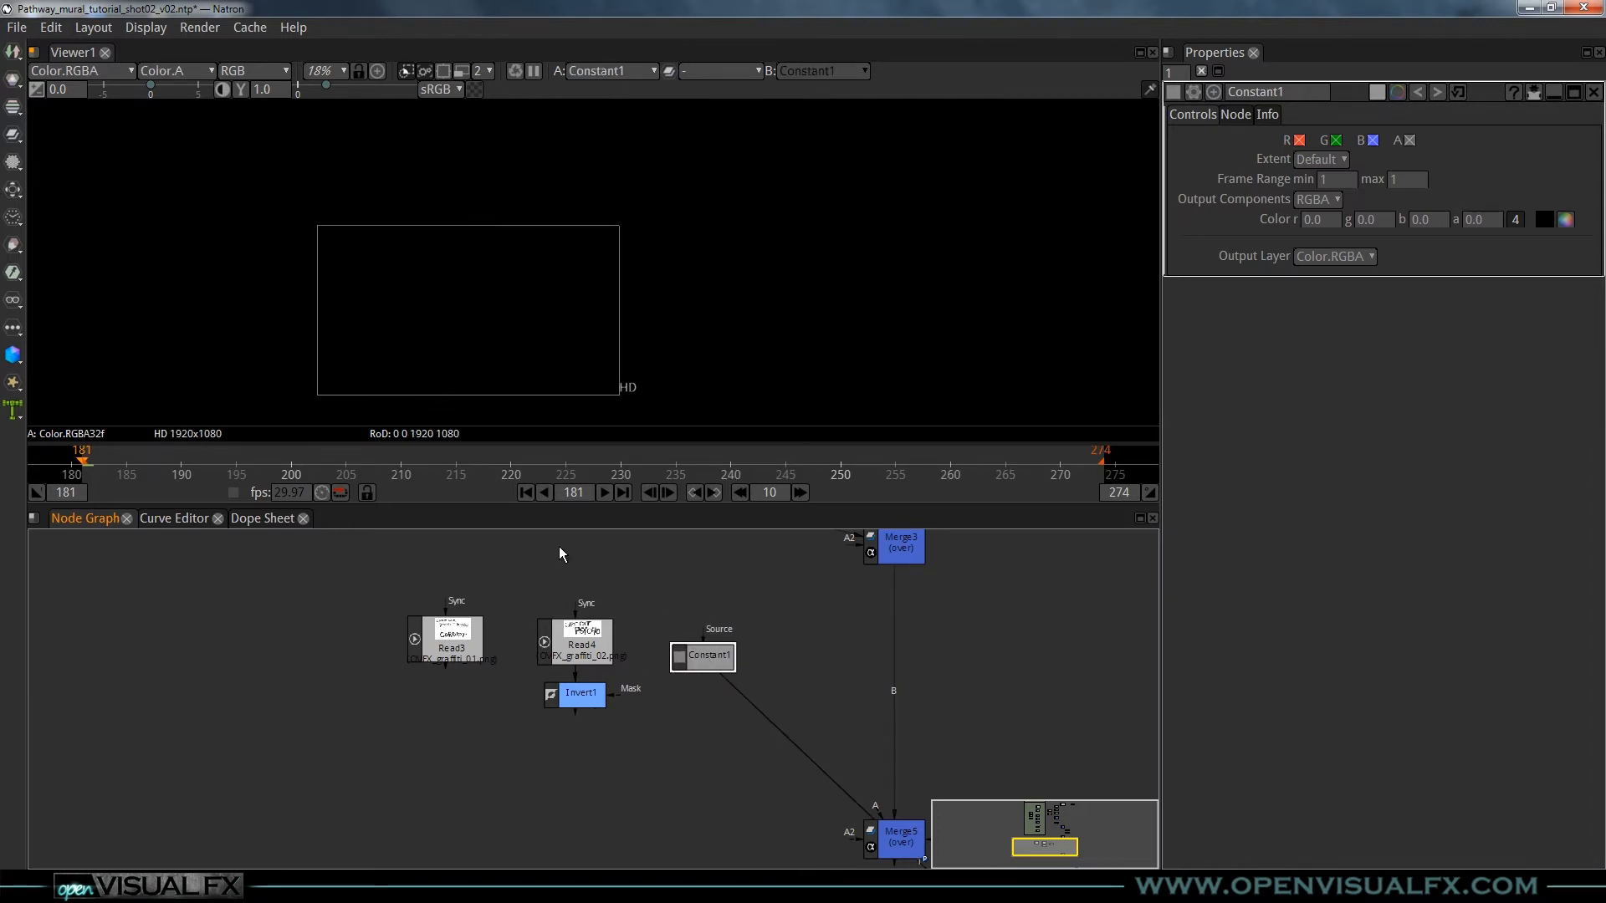
pyautogui.moveTo(492, 319); pyautogui.dragTo(641, 276)
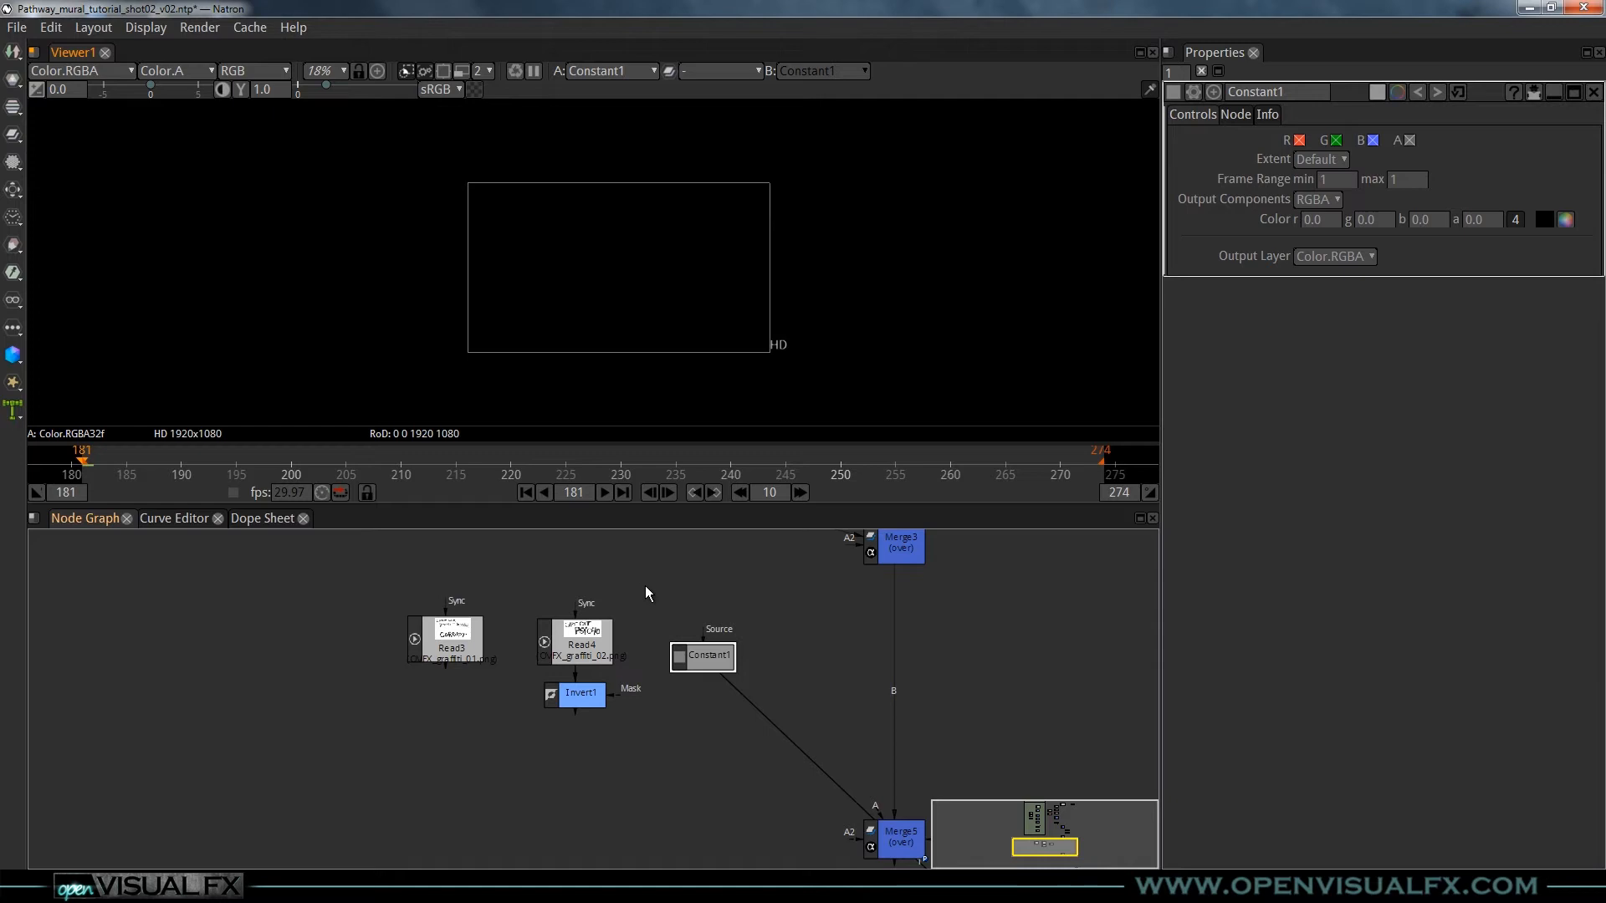
pyautogui.click(1314, 221)
pyautogui.moveTo(700, 656); pyautogui.dragTo(703, 663)
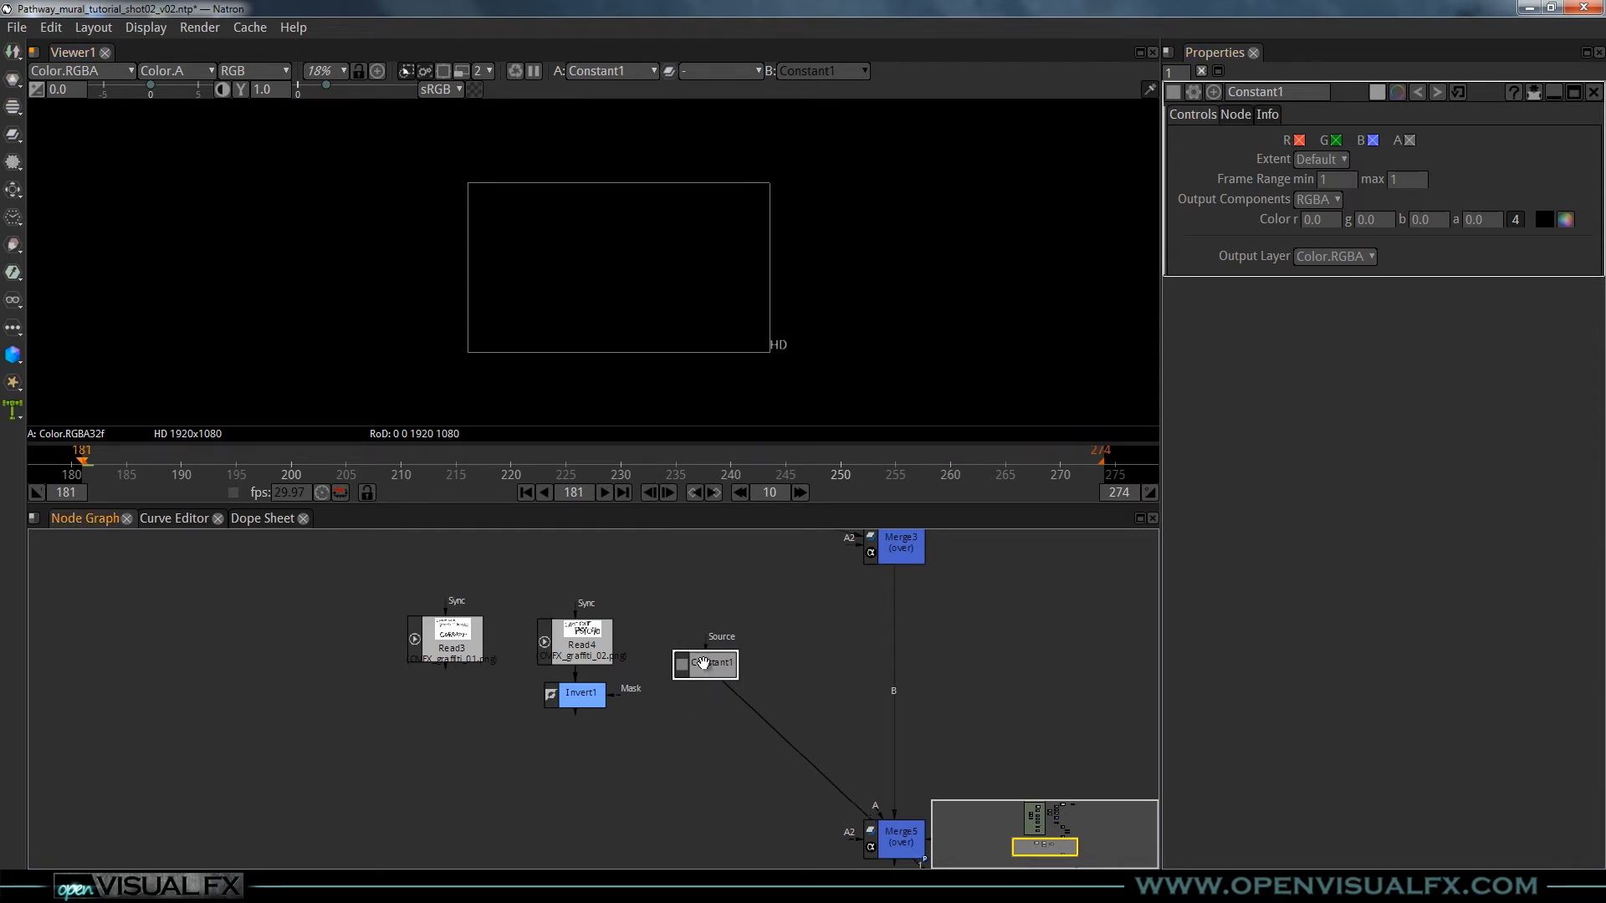
# - Set the Constant node's color to a dark reddish brown with Red 86, Green 24 and Blue 13
pyautogui.click(1563, 217)
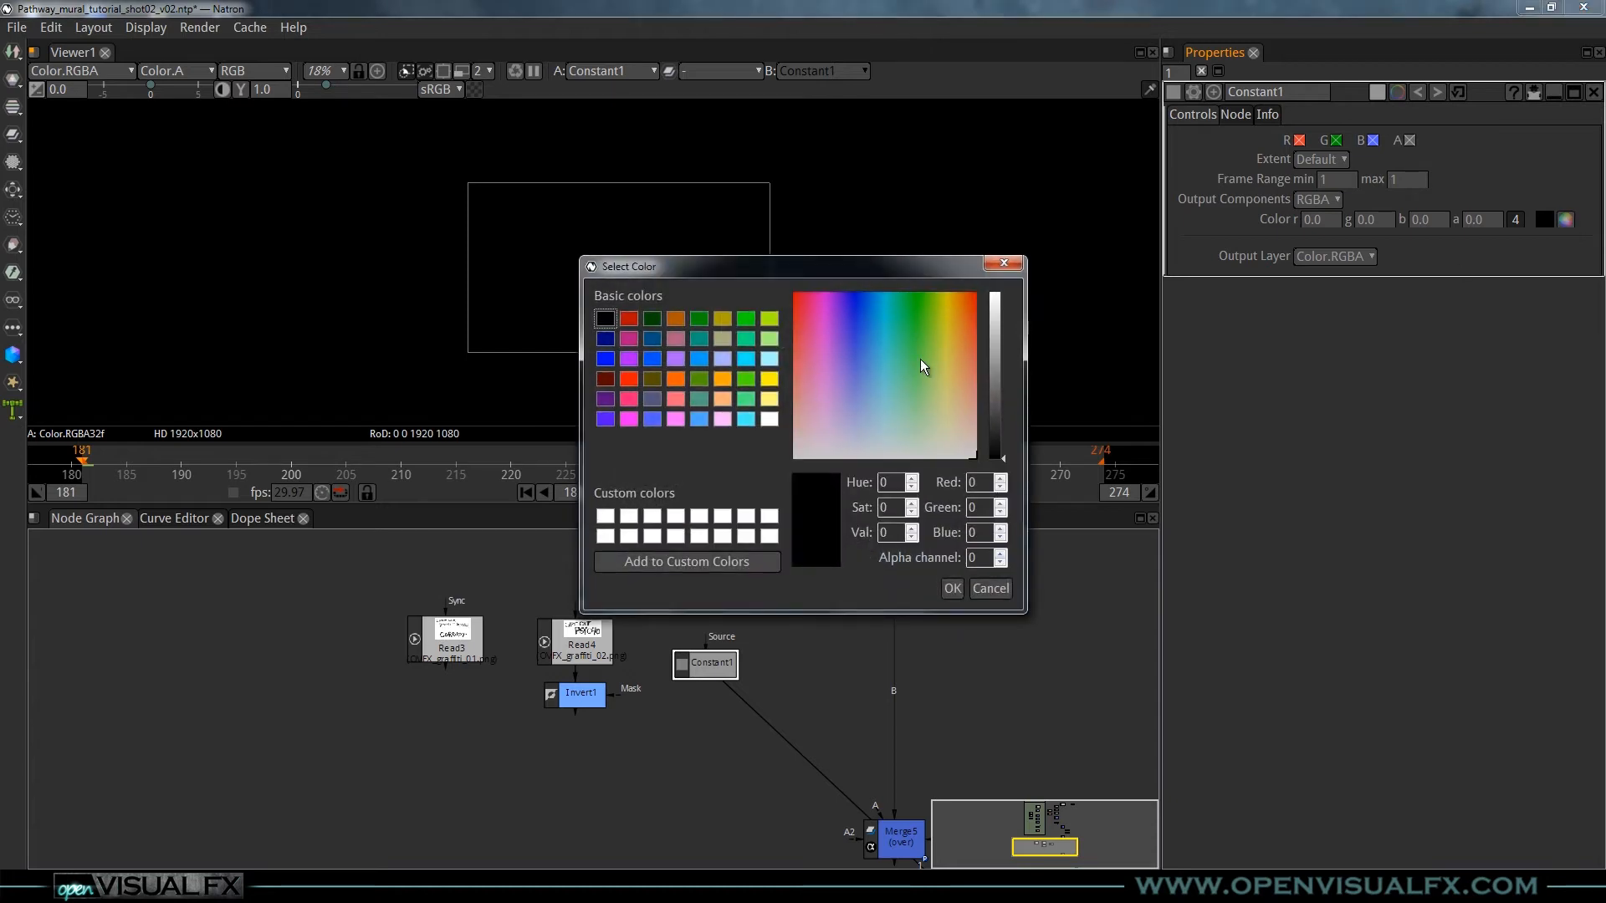
pyautogui.click(970, 314)
pyautogui.click(968, 311)
pyautogui.moveTo(992, 363); pyautogui.dragTo(1001, 403)
pyautogui.click(971, 319)
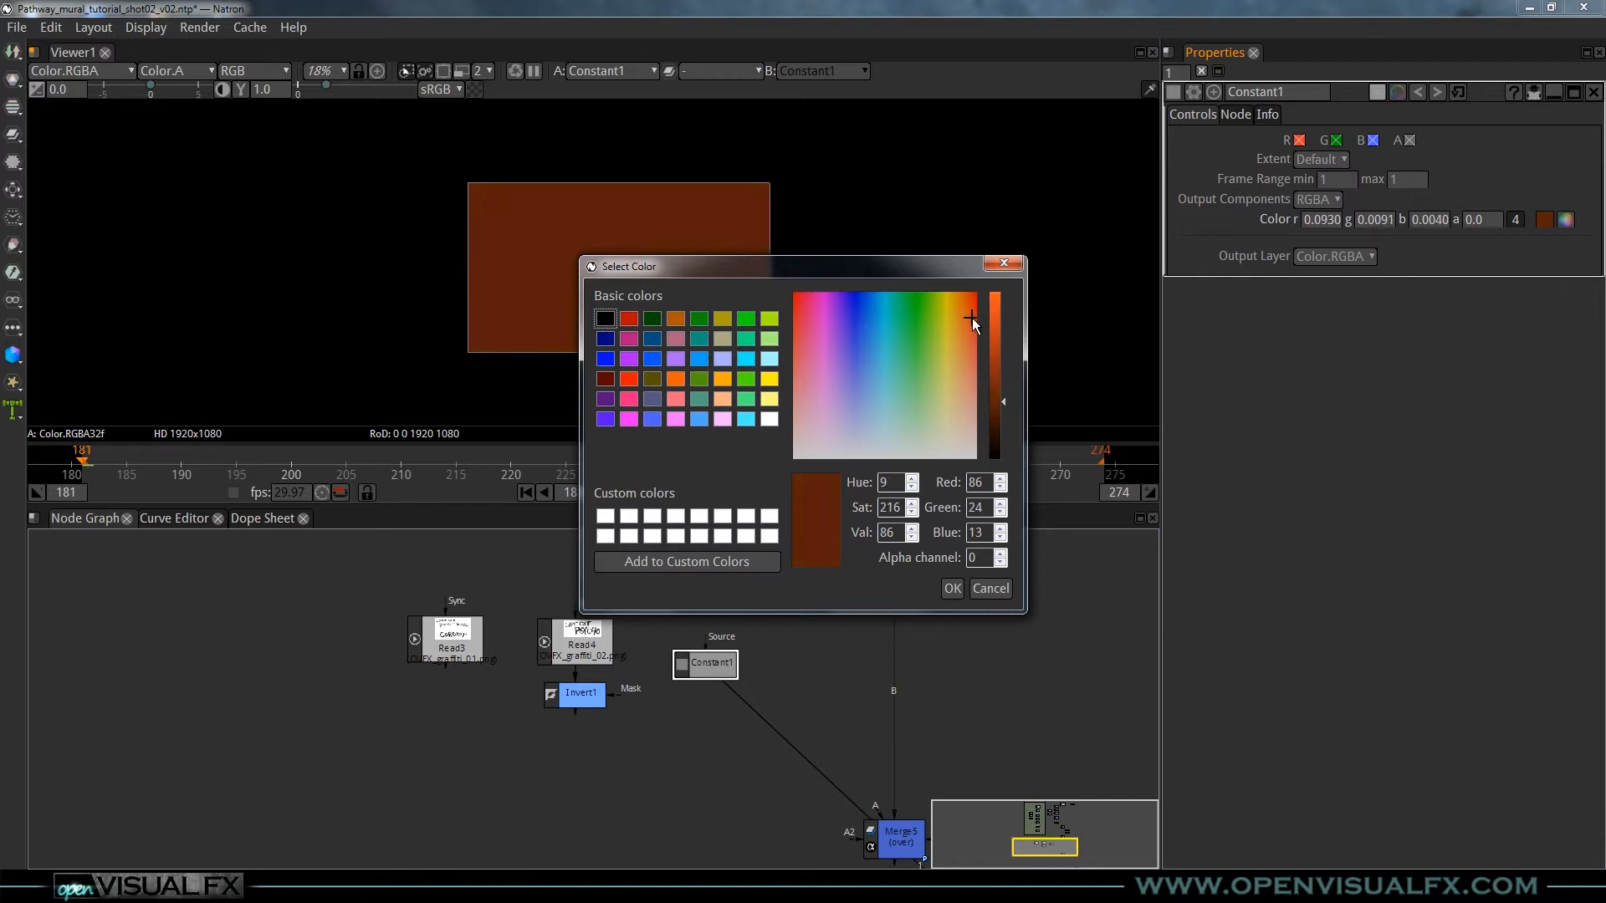
pyautogui.click(952, 588)
pyautogui.moveTo(719, 666)
pyautogui.mouseDown()
pyautogui.moveTo(707, 652)
pyautogui.moveTo(708, 672)
pyautogui.mouseUp()
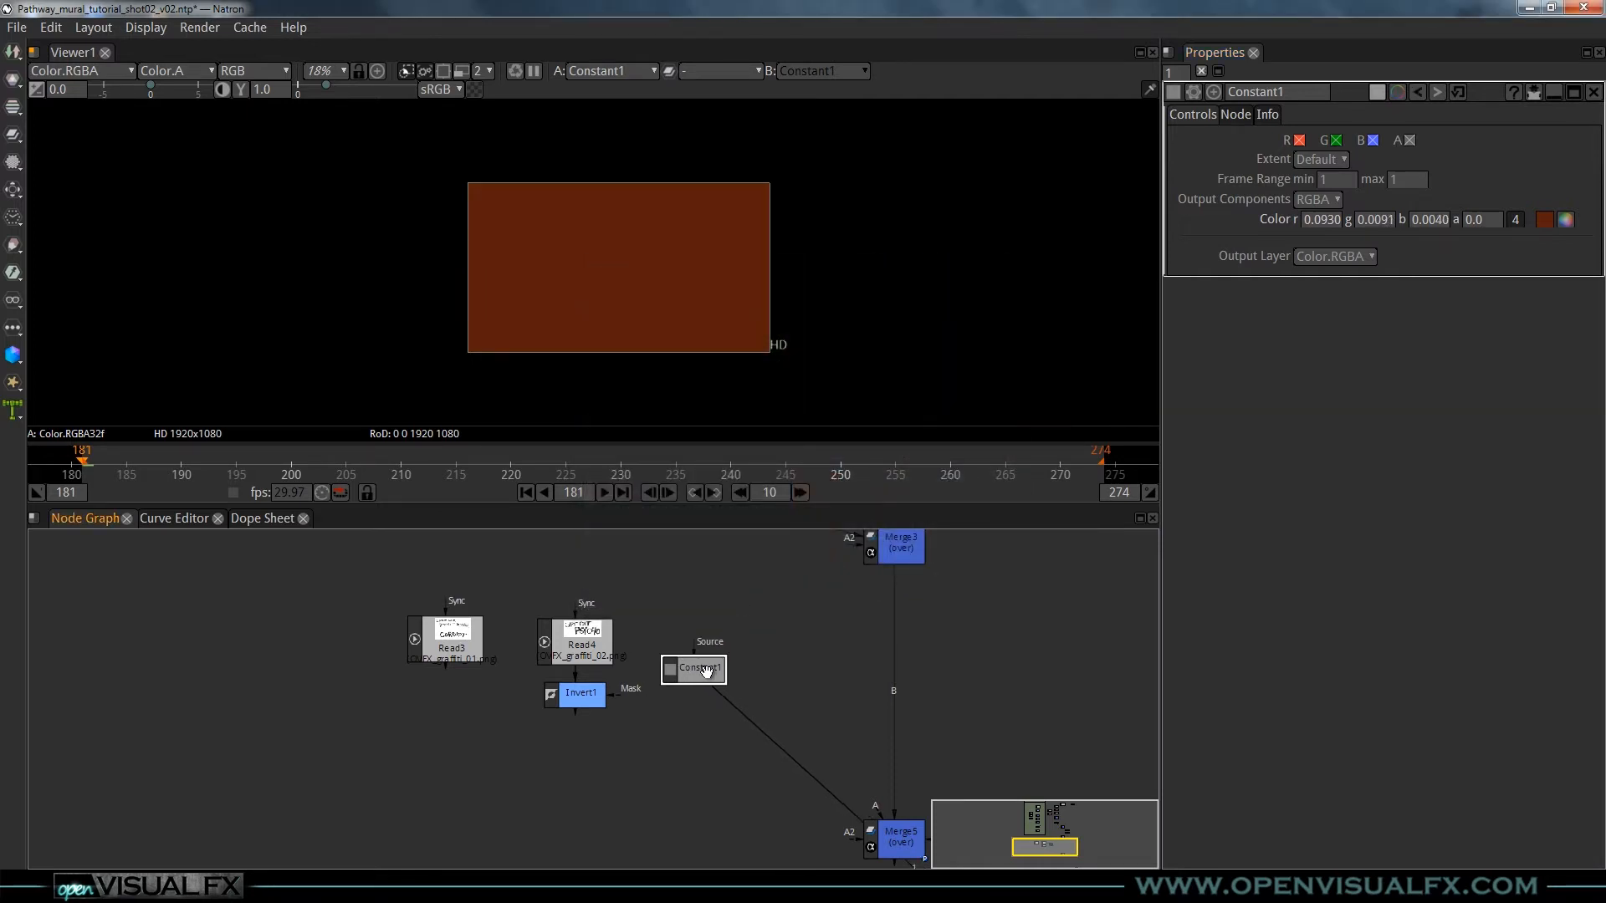
pyautogui.click(1478, 224)
pyautogui.click(698, 674)
pyautogui.moveTo(698, 674); pyautogui.dragTo(688, 675)
pyautogui.click(568, 648)
pyautogui.click(693, 680)
# - Insert a Shuffle node after Constant1 on the way to Merge5, and place it below the Constant
pyautogui.moveTo(687, 669); pyautogui.dragTo(695, 666)
pyautogui.press('Tab')
pyautogui.write('shuff')
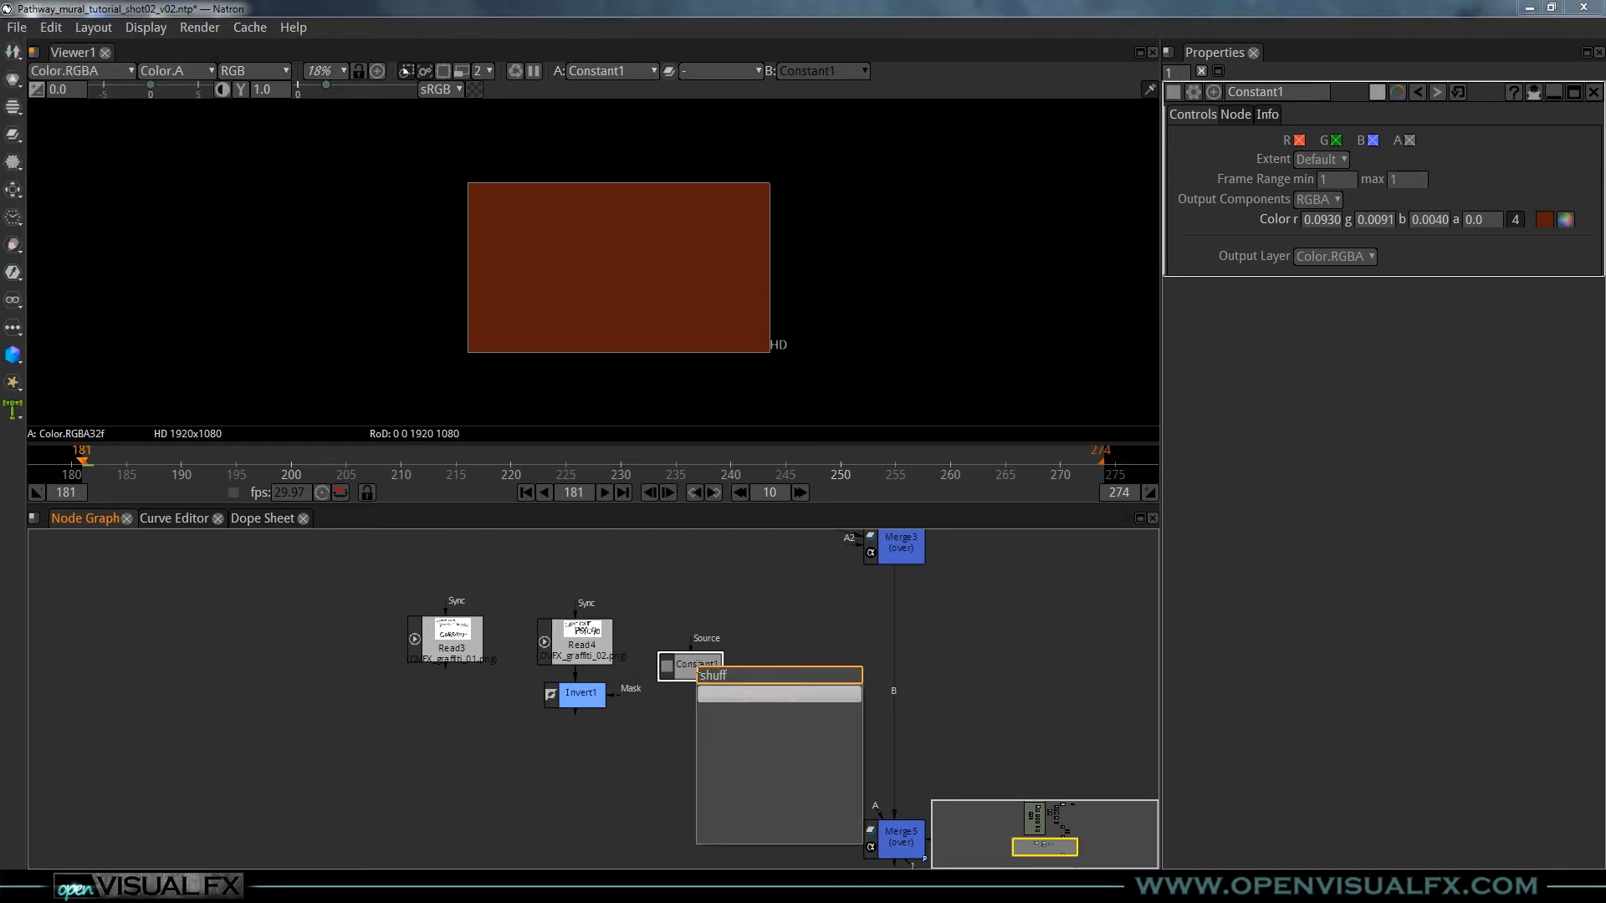
pyautogui.press('Return')
pyautogui.moveTo(711, 700); pyautogui.dragTo(713, 755)
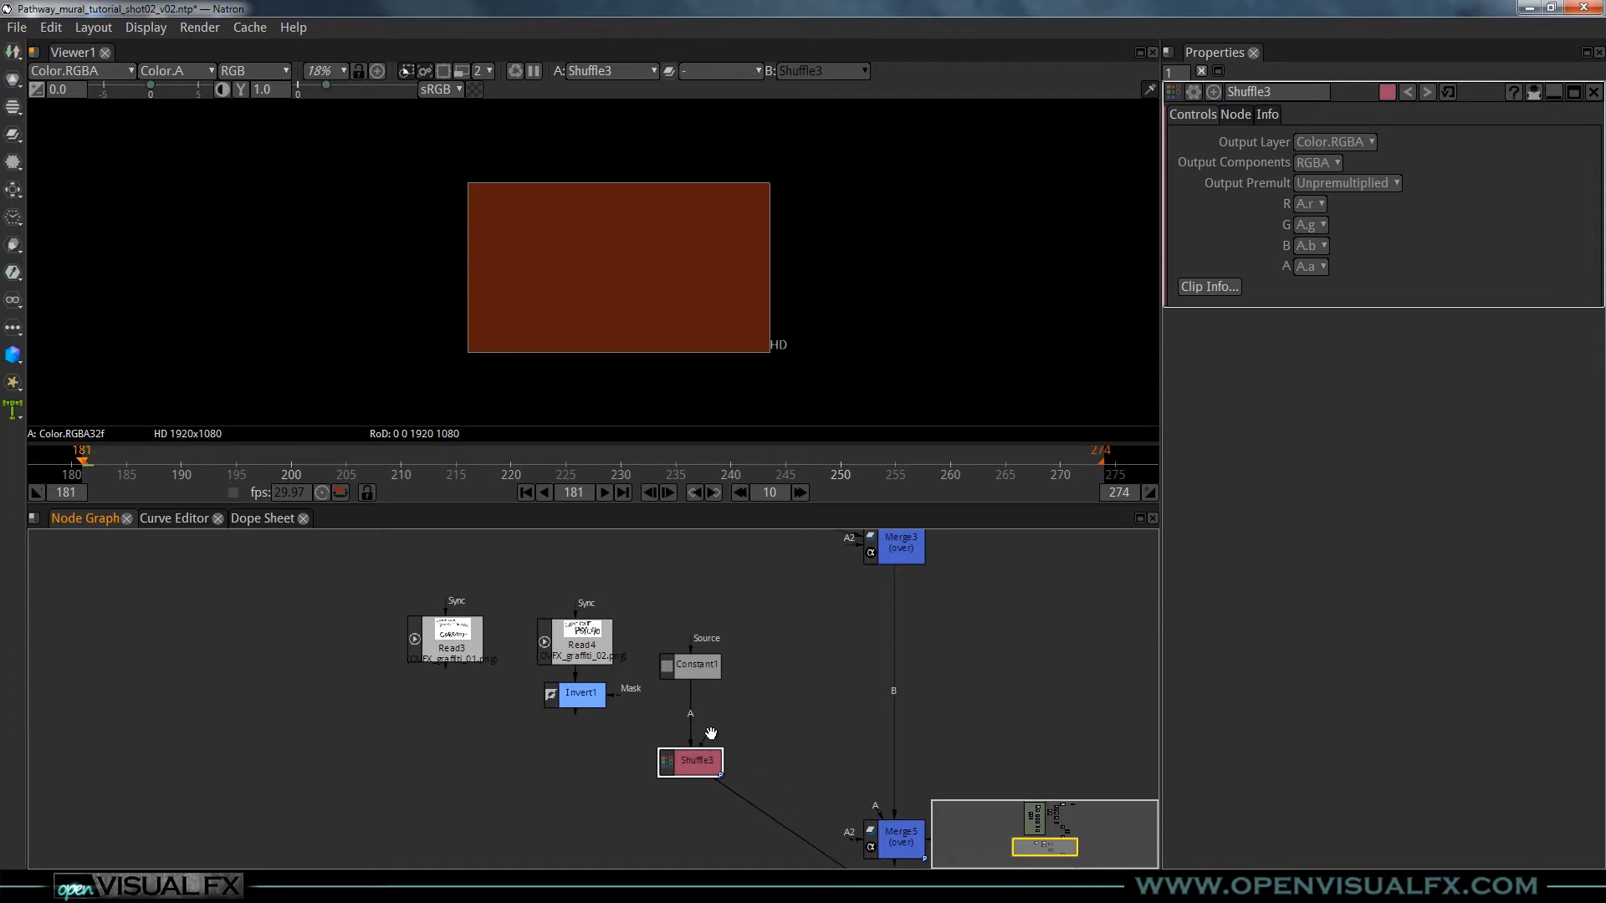
# - Connect the new Shuffle's B input to Invert1
pyautogui.moveTo(721, 739); pyautogui.dragTo(565, 699)
pyautogui.scroll(4, 583, 660)
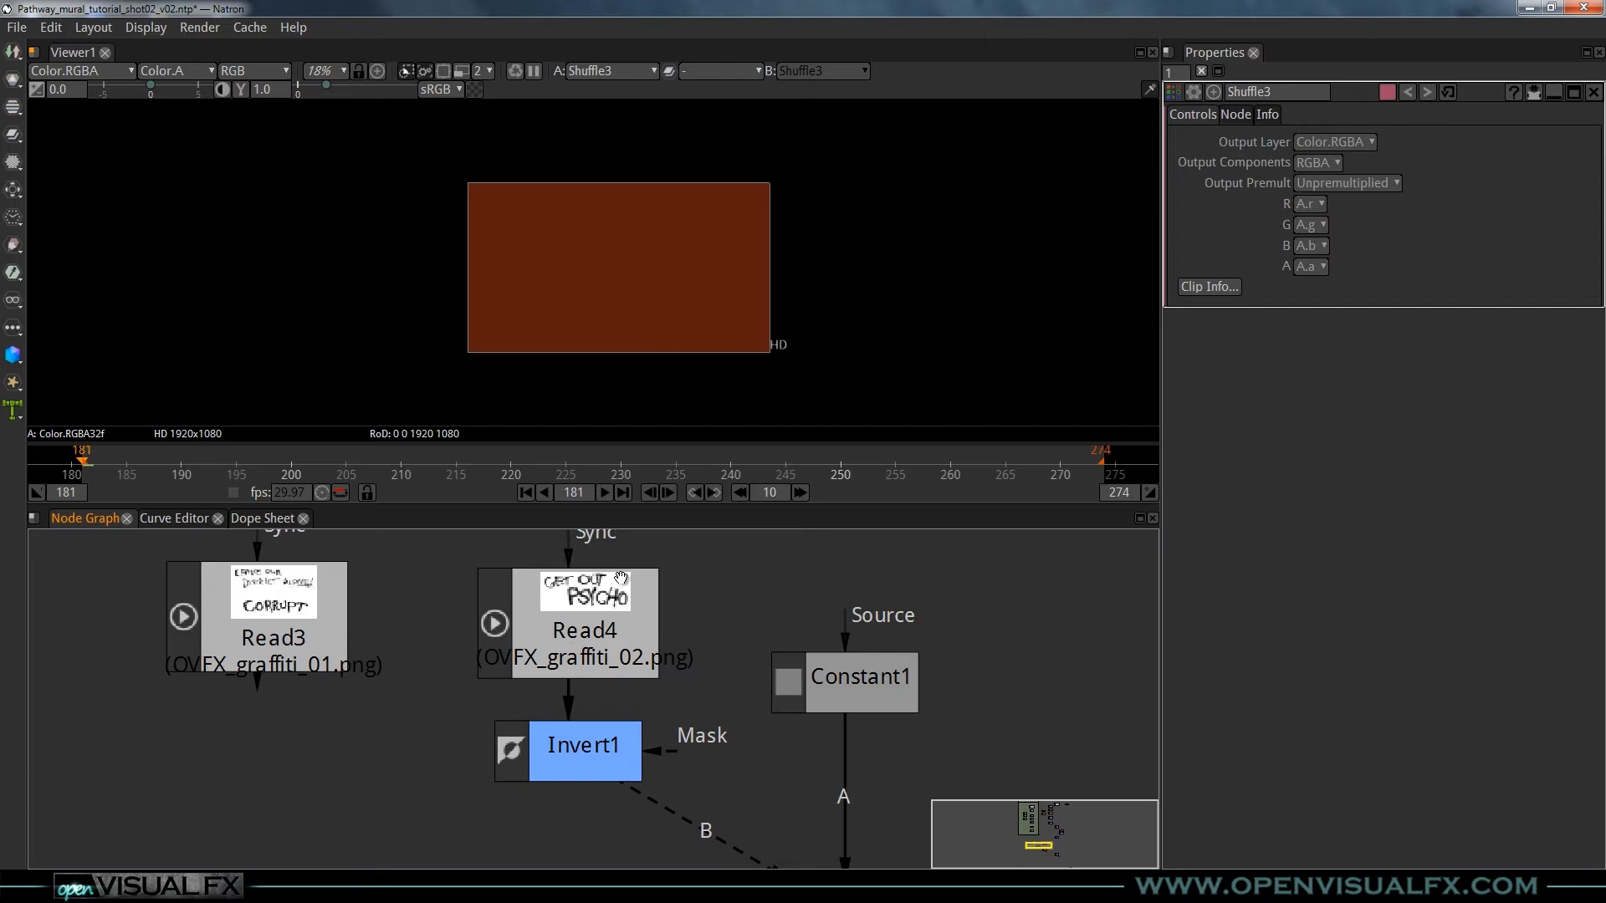
pyautogui.scroll(-2, 629, 667)
pyautogui.moveTo(664, 707); pyautogui.dragTo(588, 640)
pyautogui.scroll(-1, 625, 723)
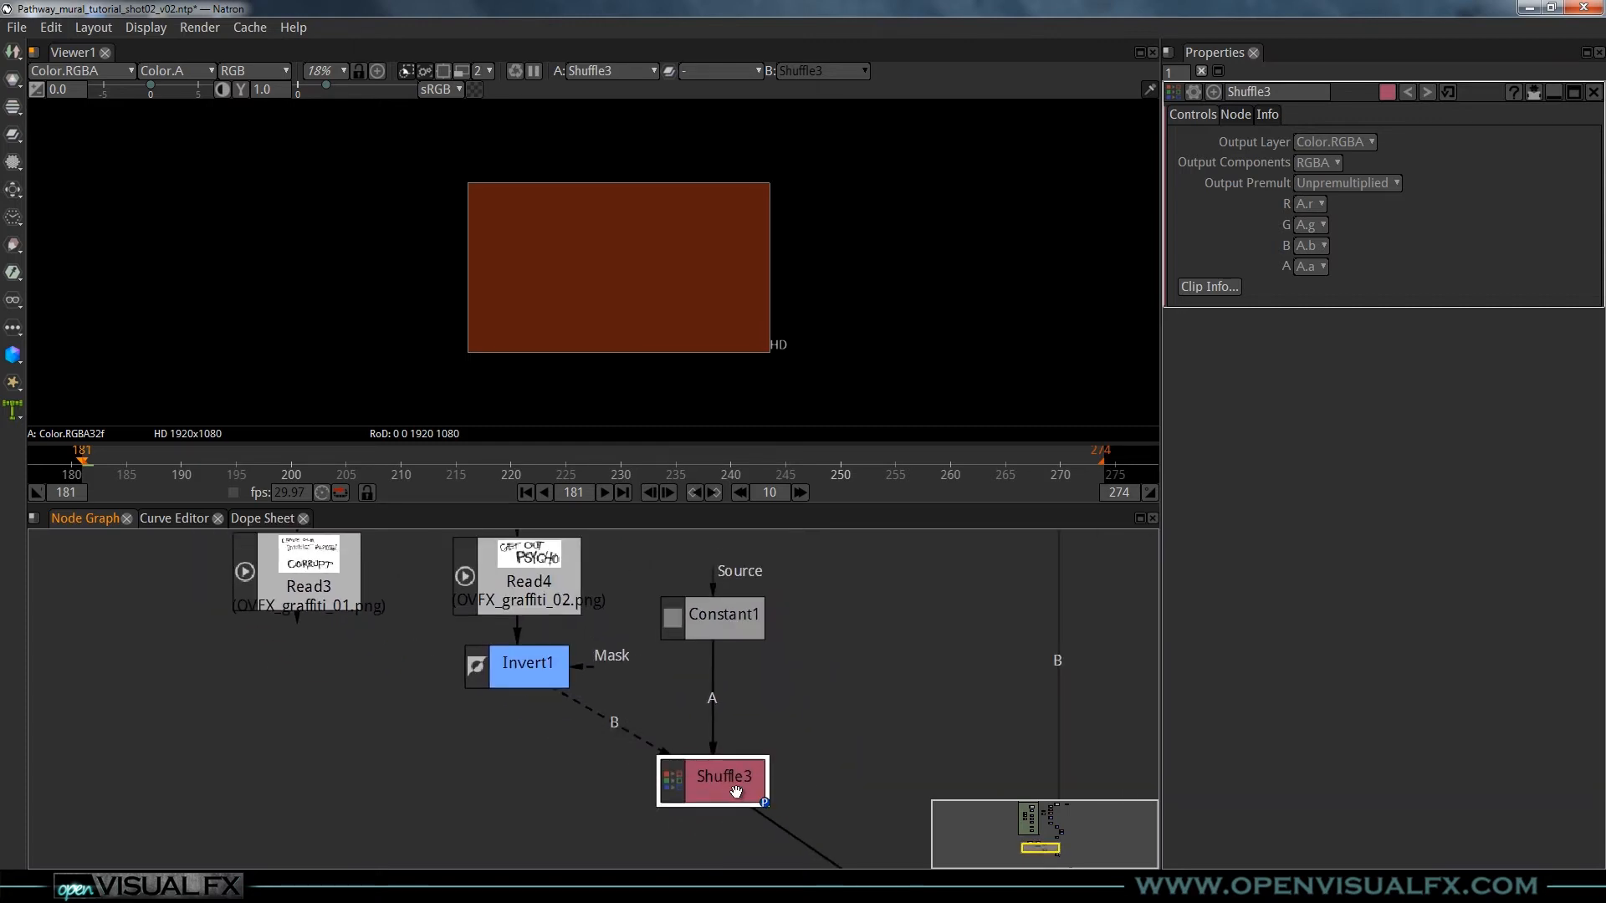
# - Check Shuffle3's alpha channel in the viewer and look through the source options for its alpha output
pyautogui.press('a')
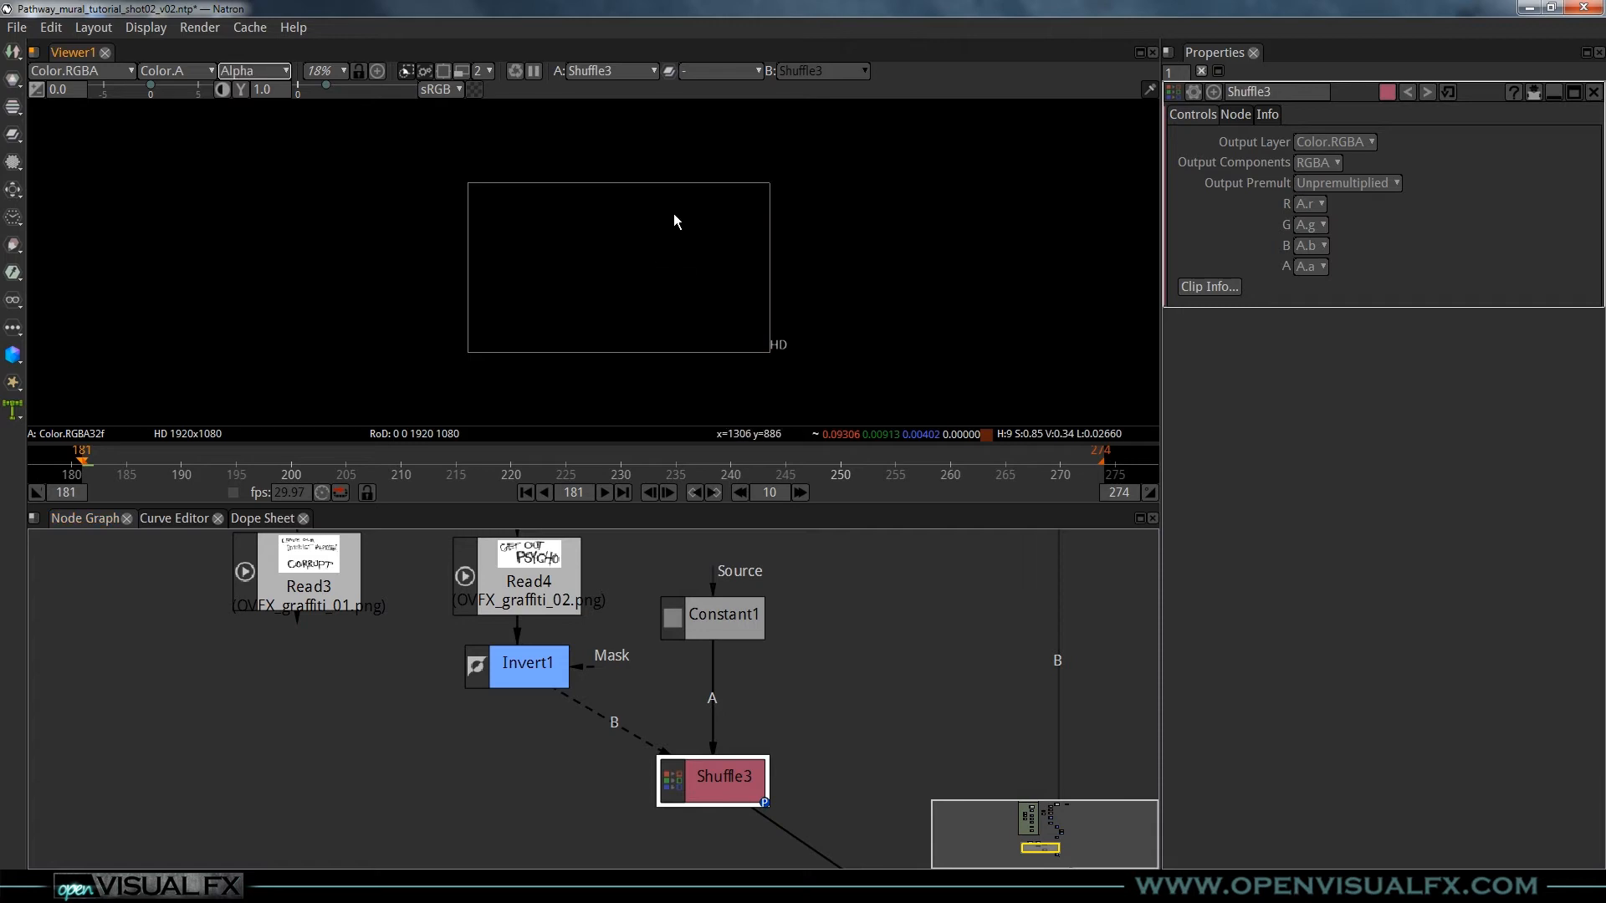
pyautogui.press('a')
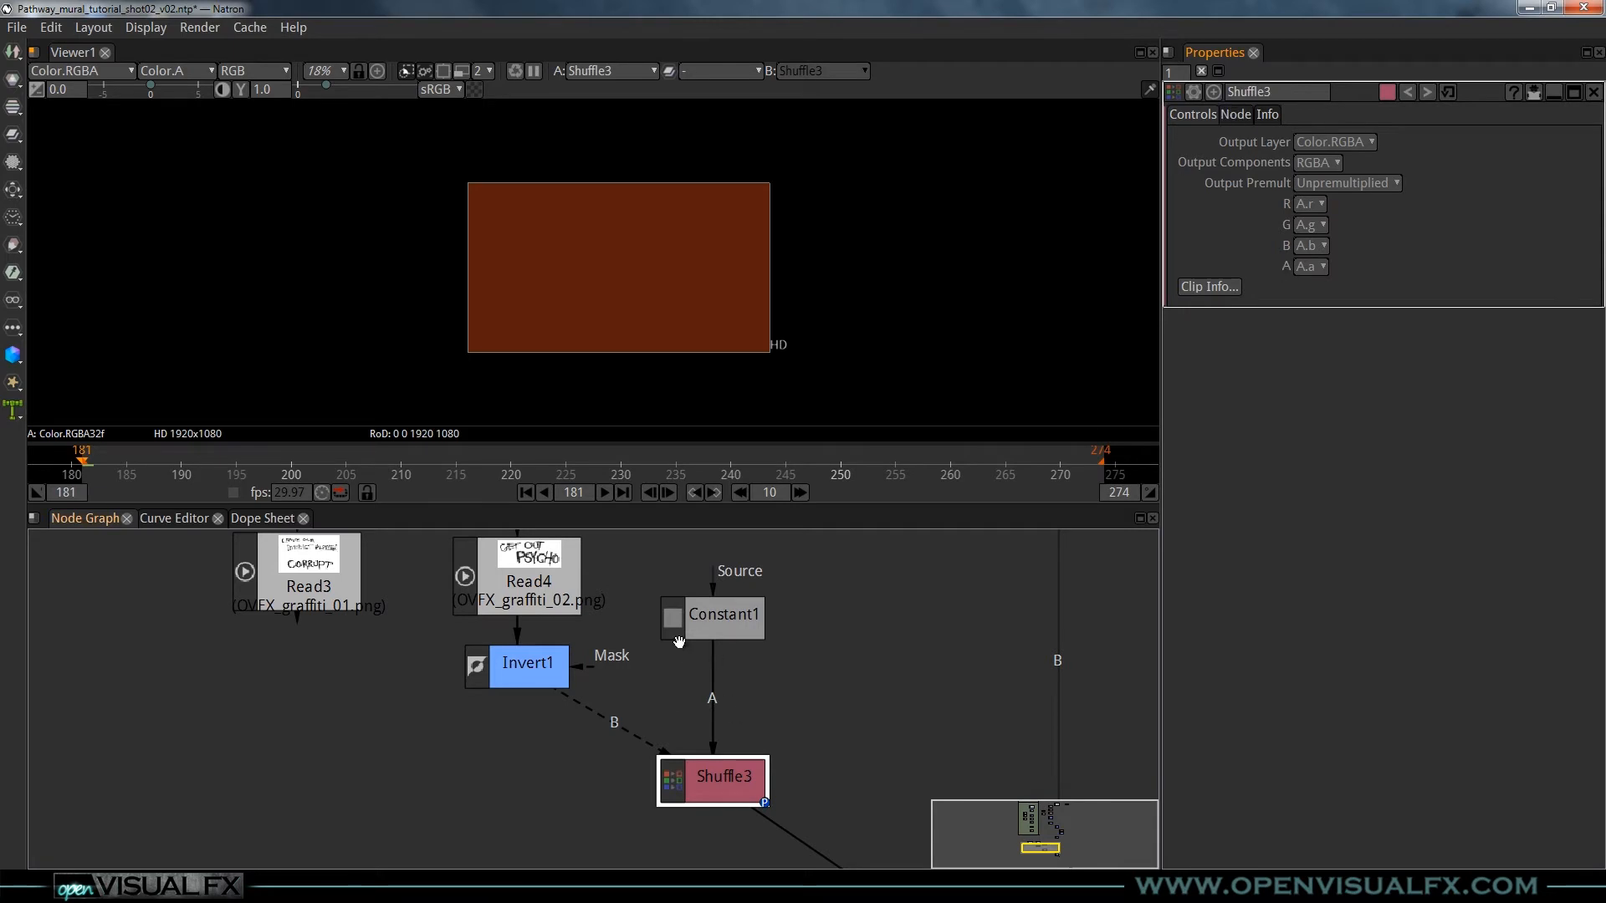
pyautogui.click(716, 618)
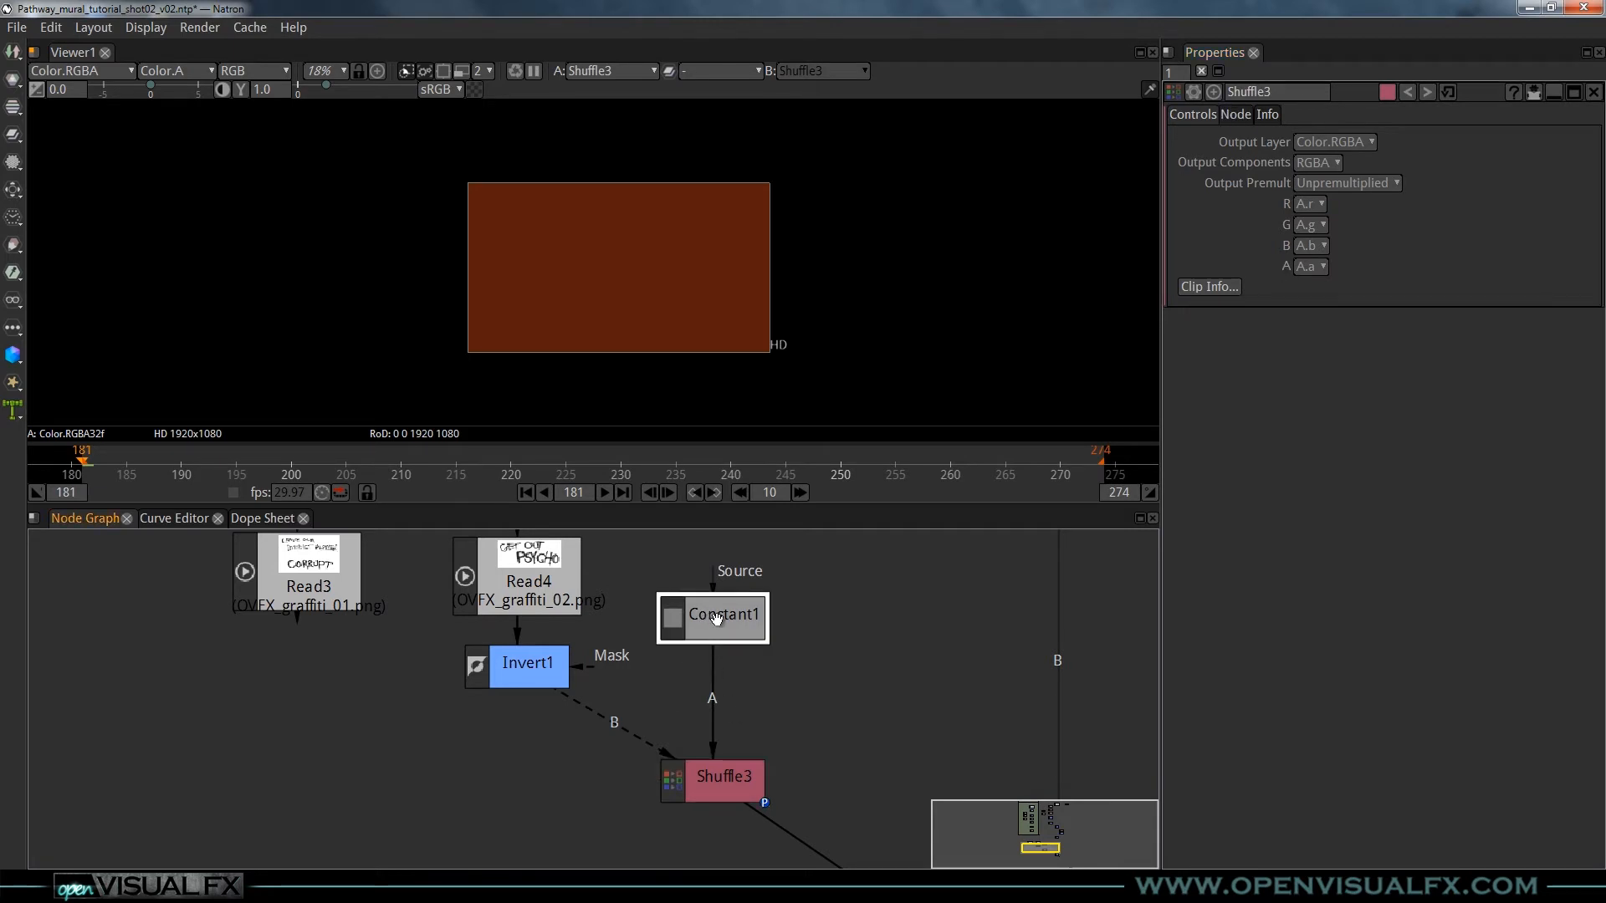
pyautogui.click(715, 791)
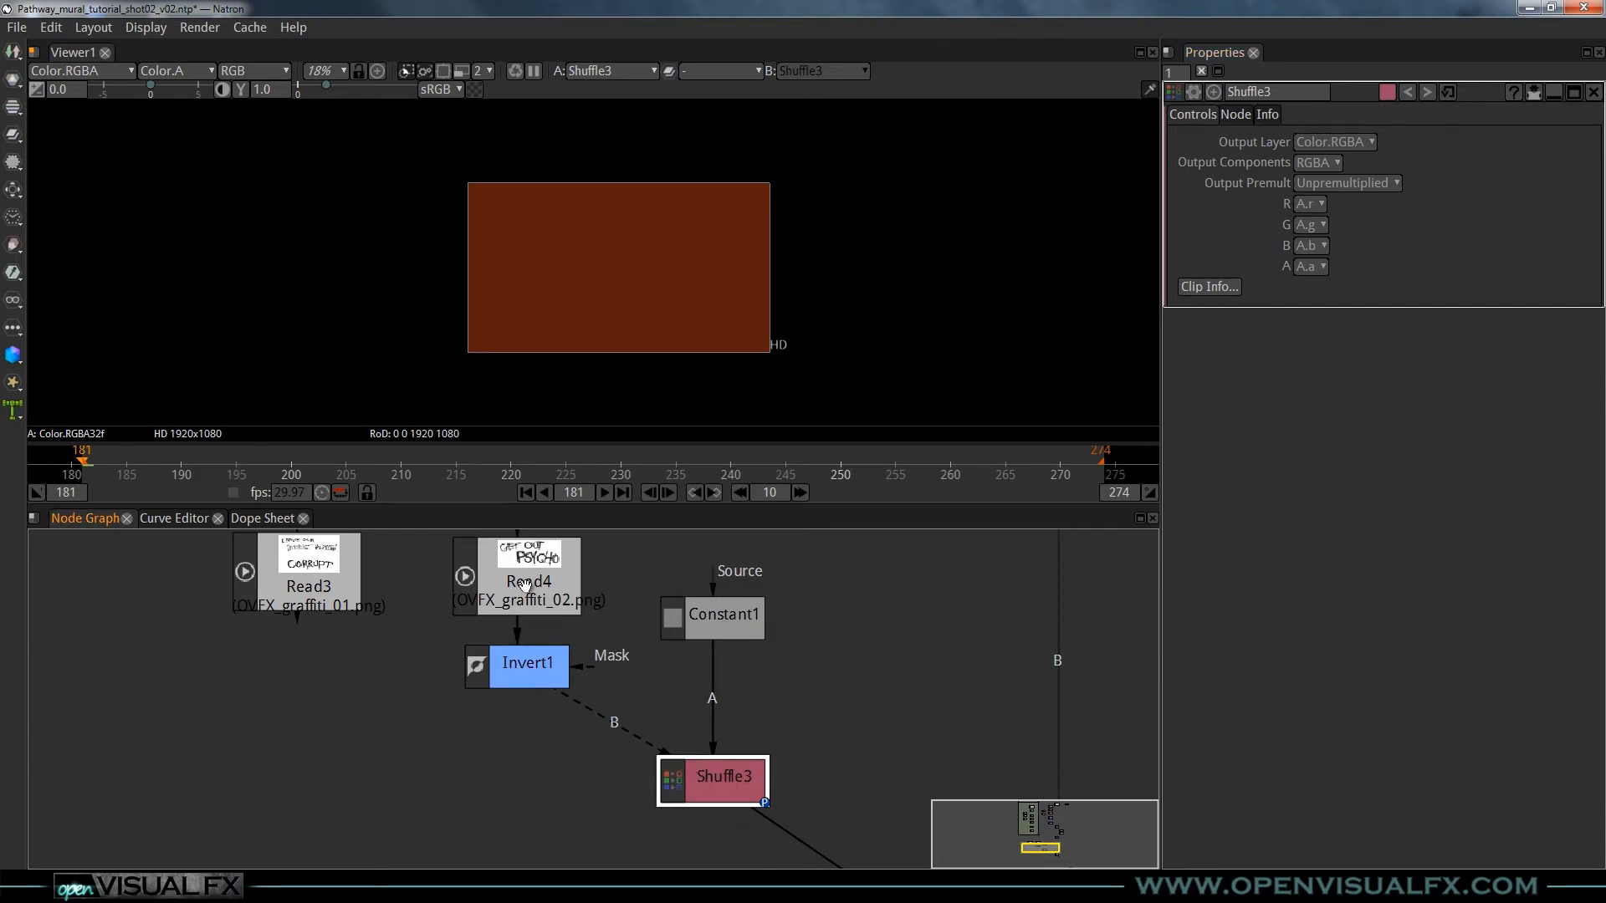
pyautogui.click(1321, 266)
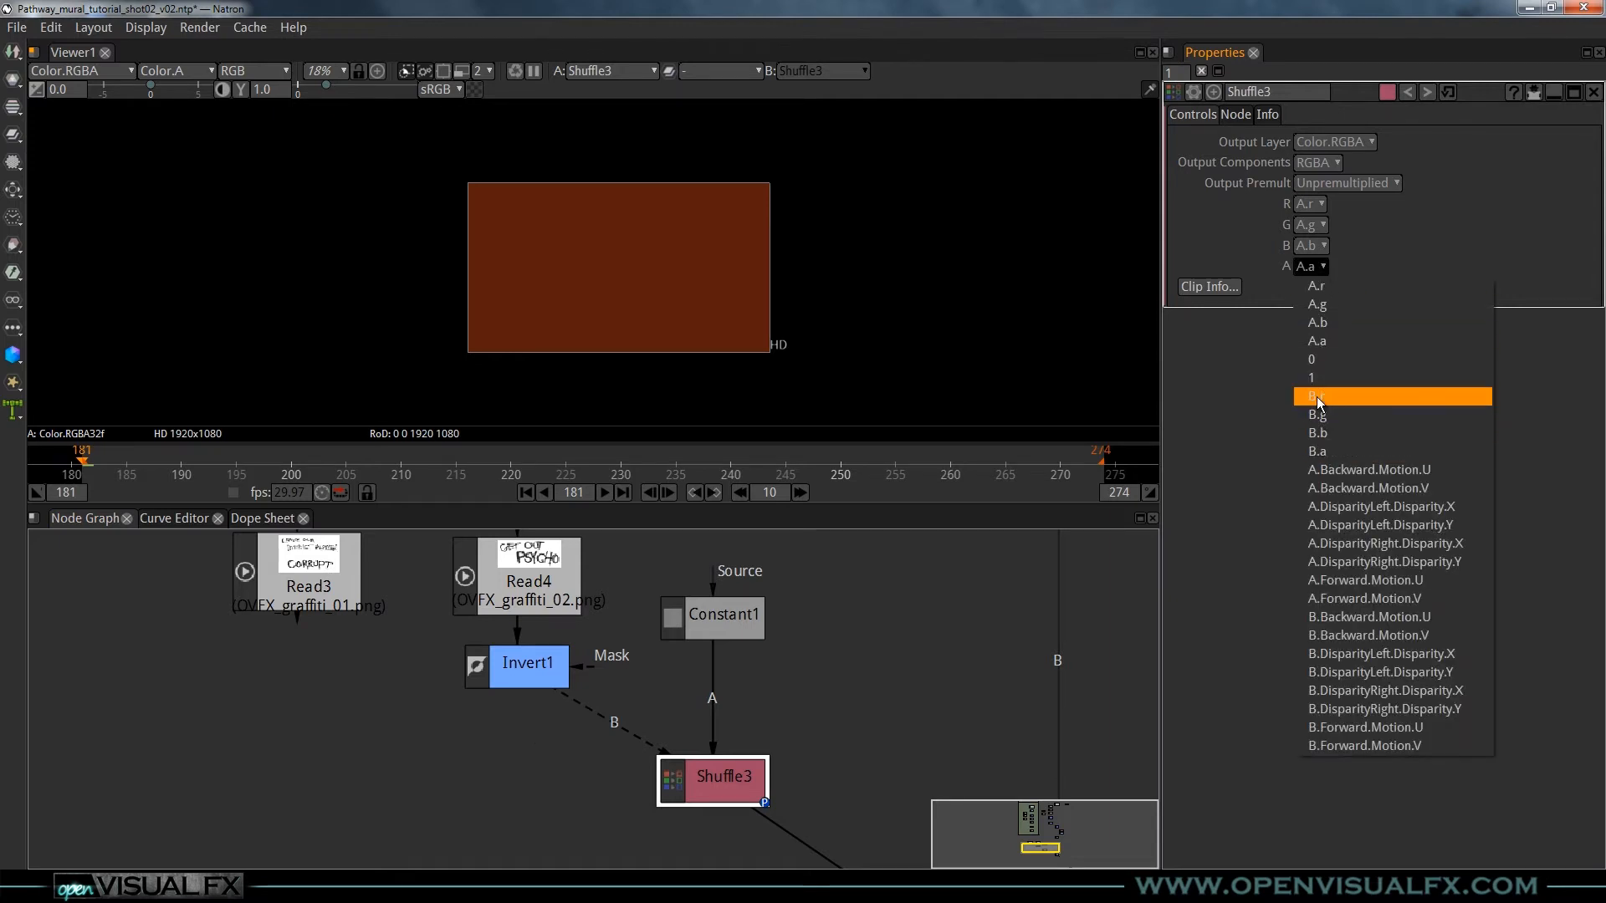
pyautogui.click(1232, 398)
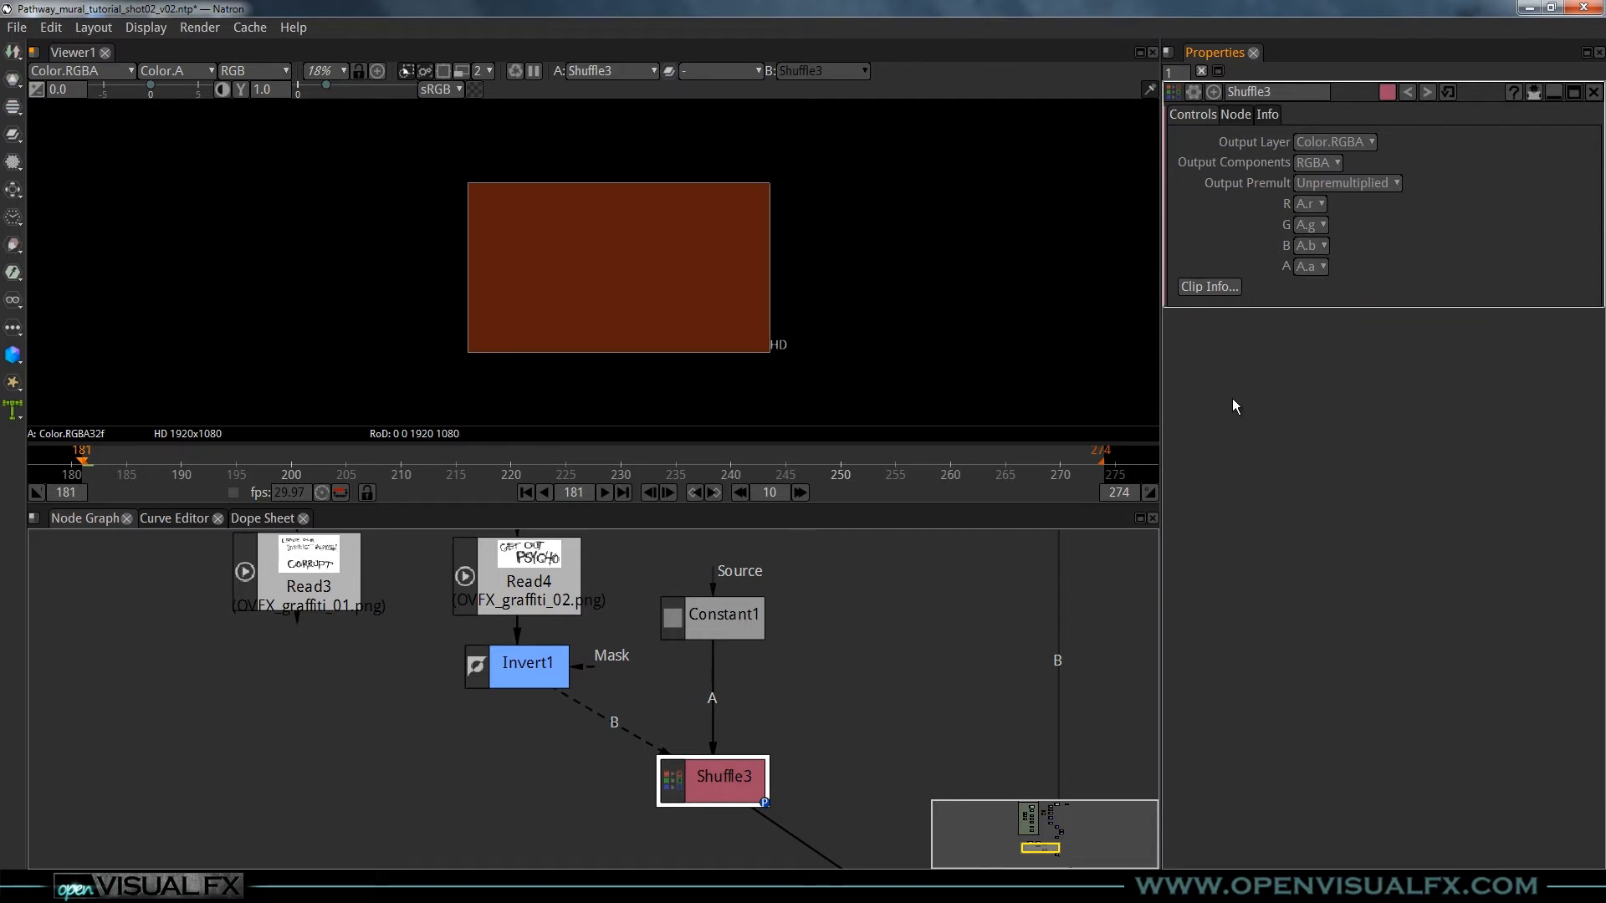
# - Display Invert1 in the viewer and inspect its red, green, blue and alpha channels one by one
pyautogui.click(543, 683)
pyautogui.press('1')
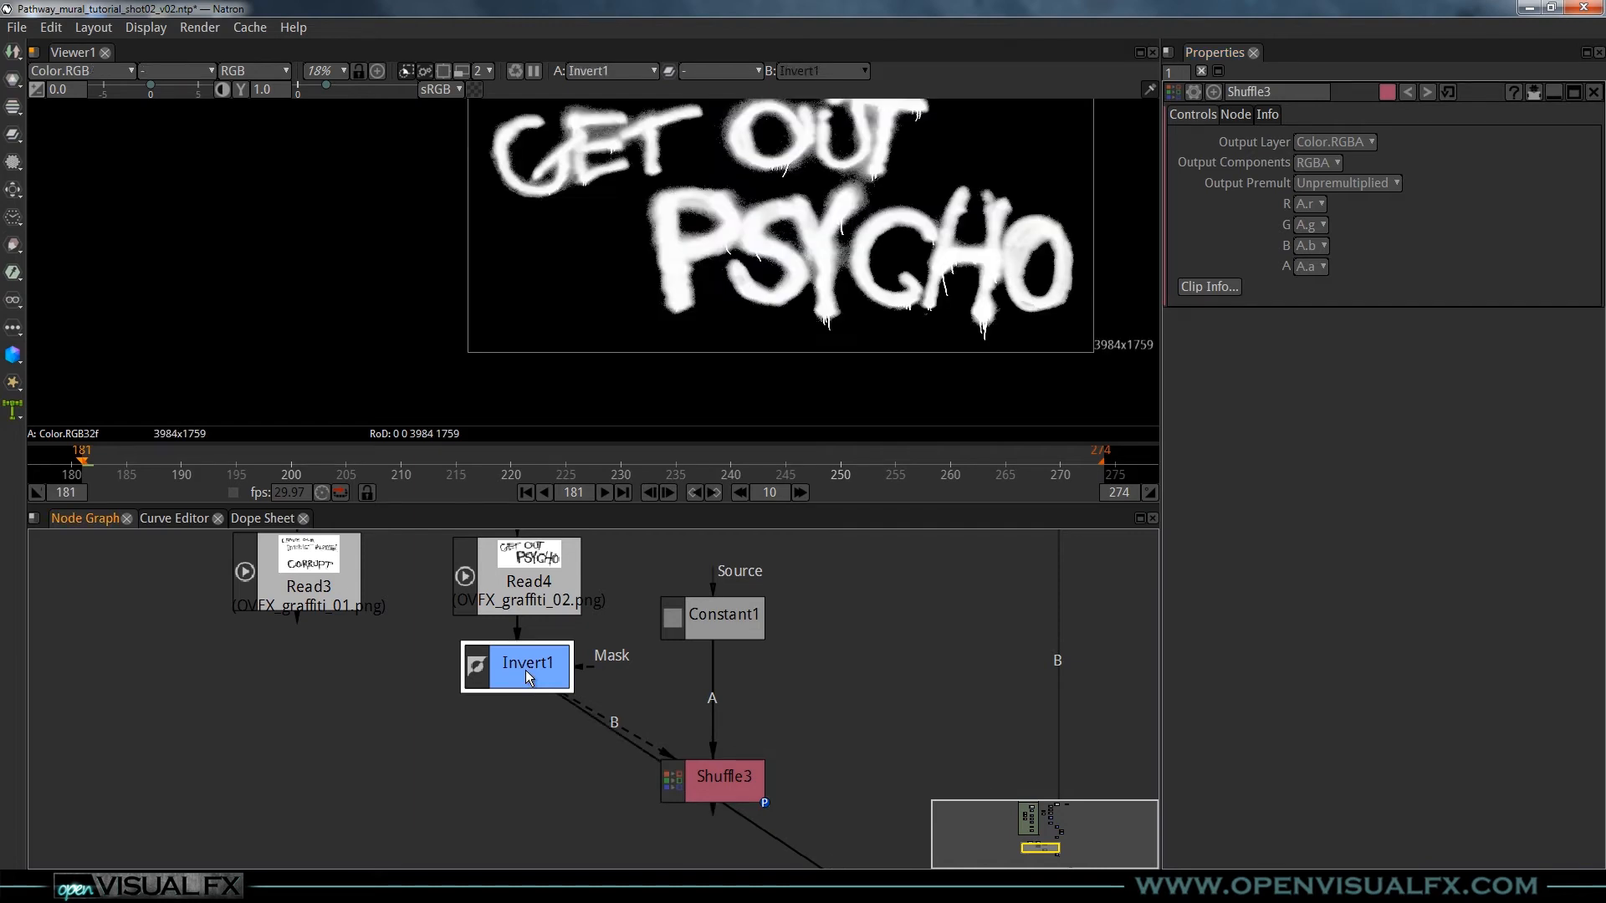
pyautogui.scroll(-2, 656, 296)
pyautogui.scroll(3, 656, 296)
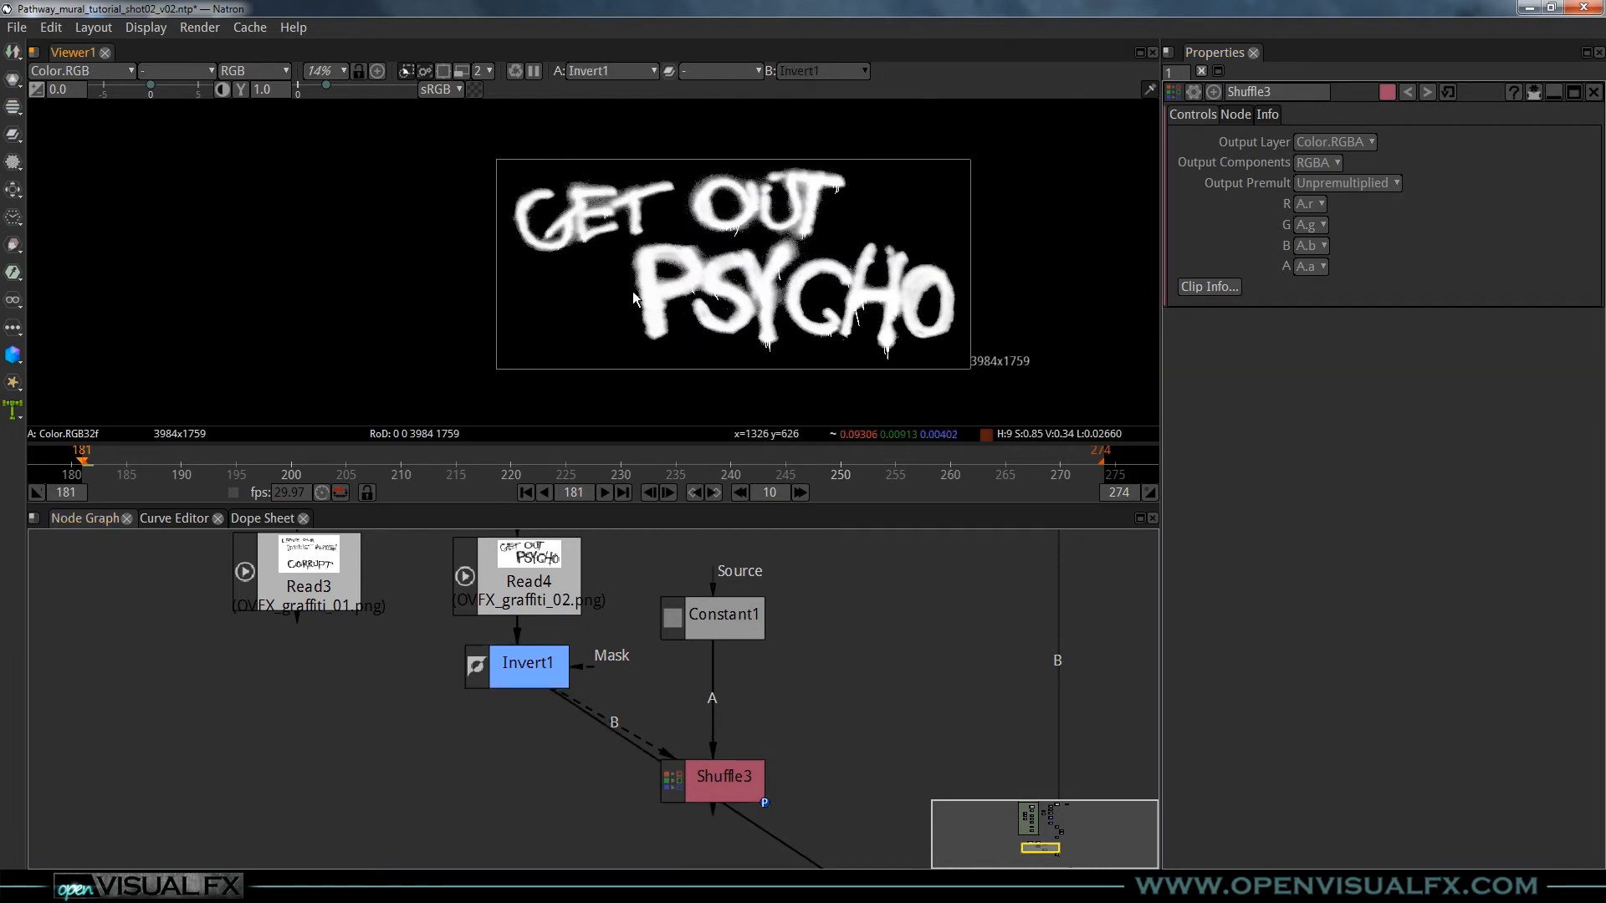
pyautogui.scroll(4, 656, 268)
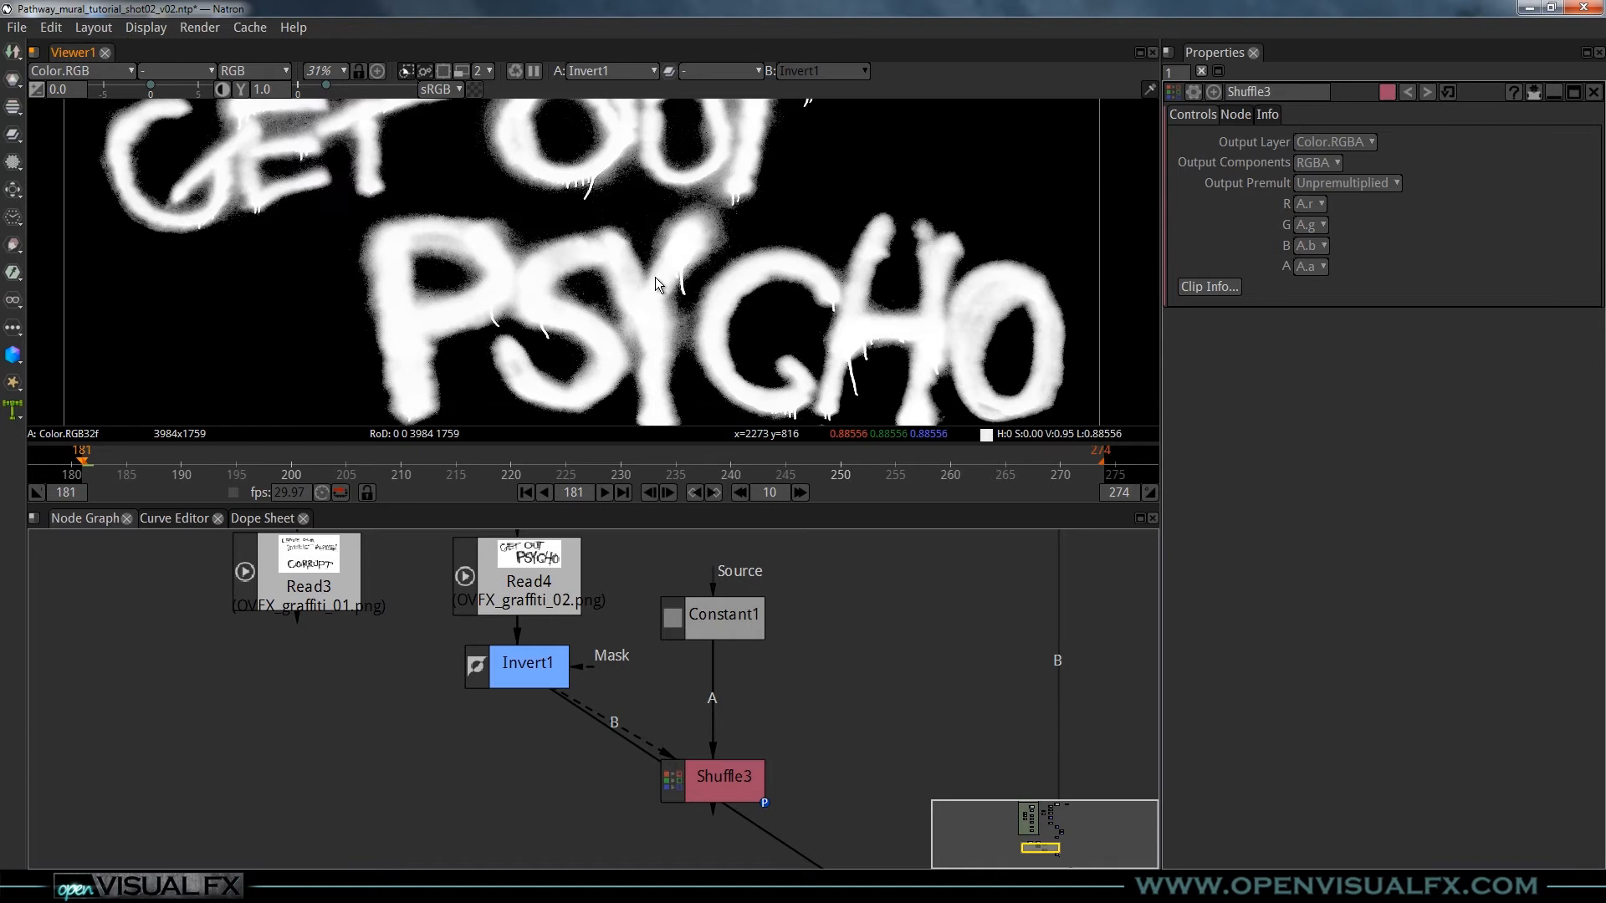
pyautogui.press('b')
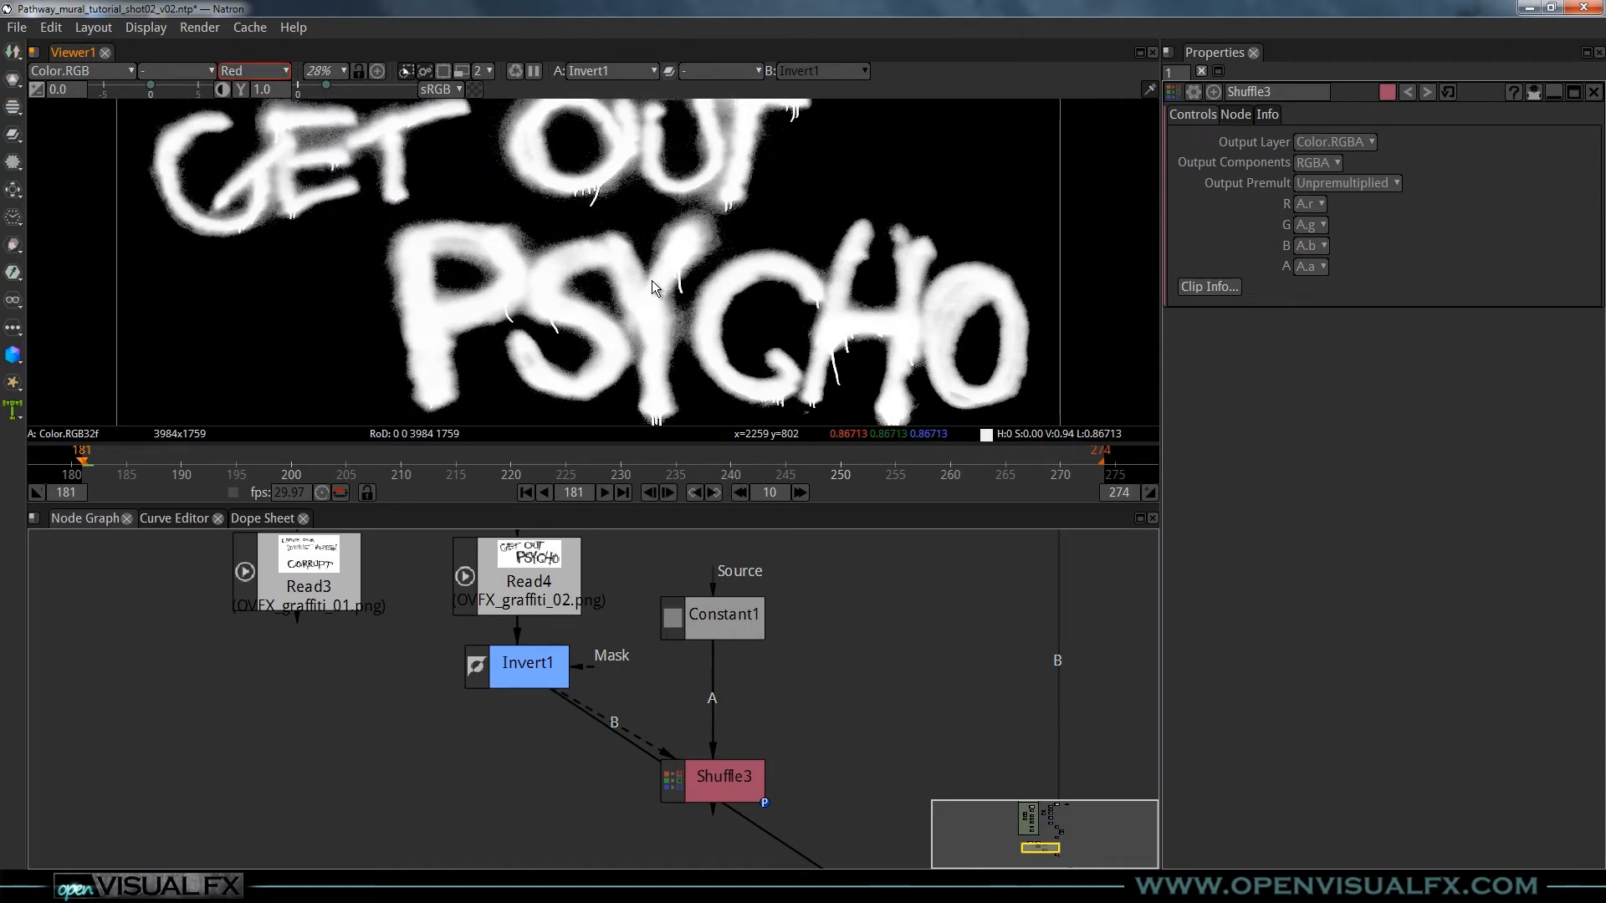
pyautogui.press('g')
pyautogui.press('b')
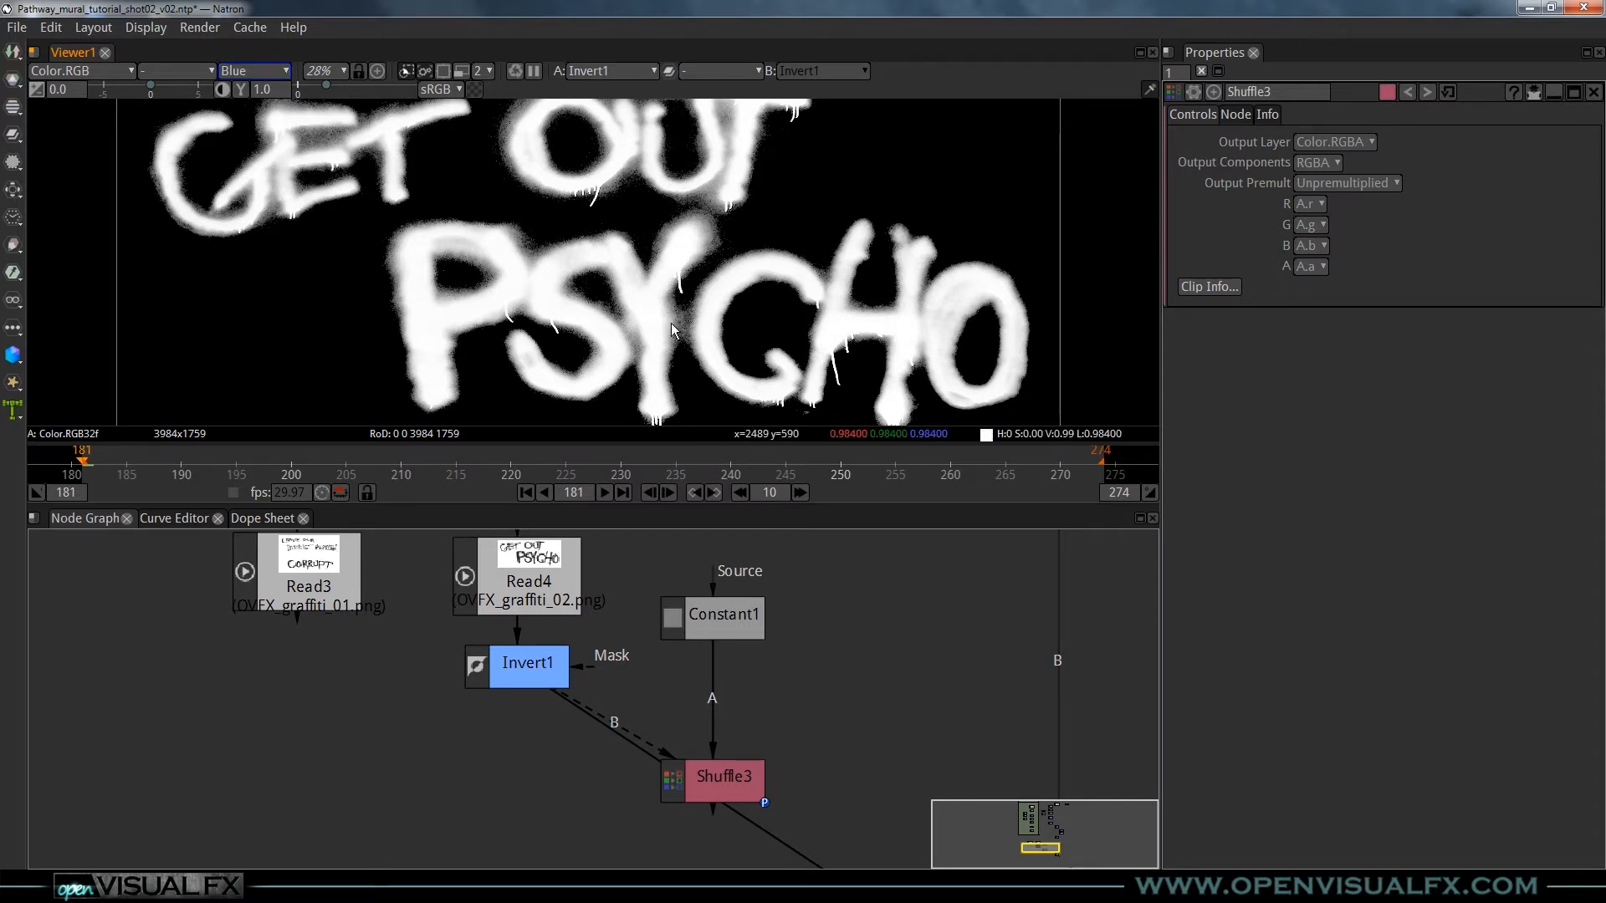
pyautogui.press('a')
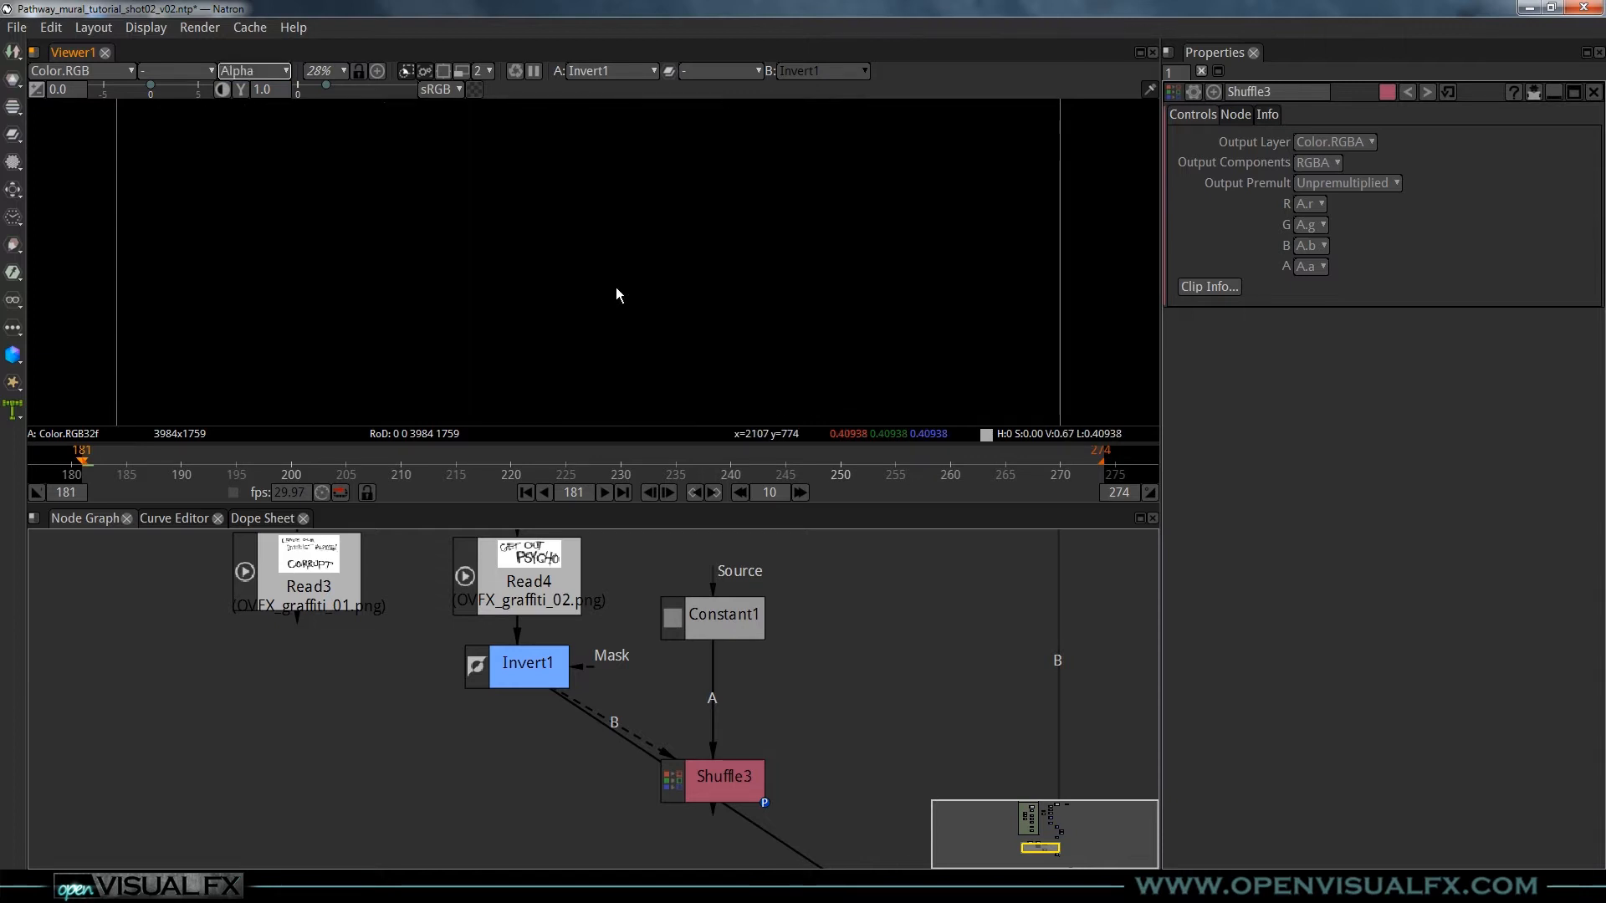
pyautogui.scroll(-3, 640, 269)
pyautogui.press('a')
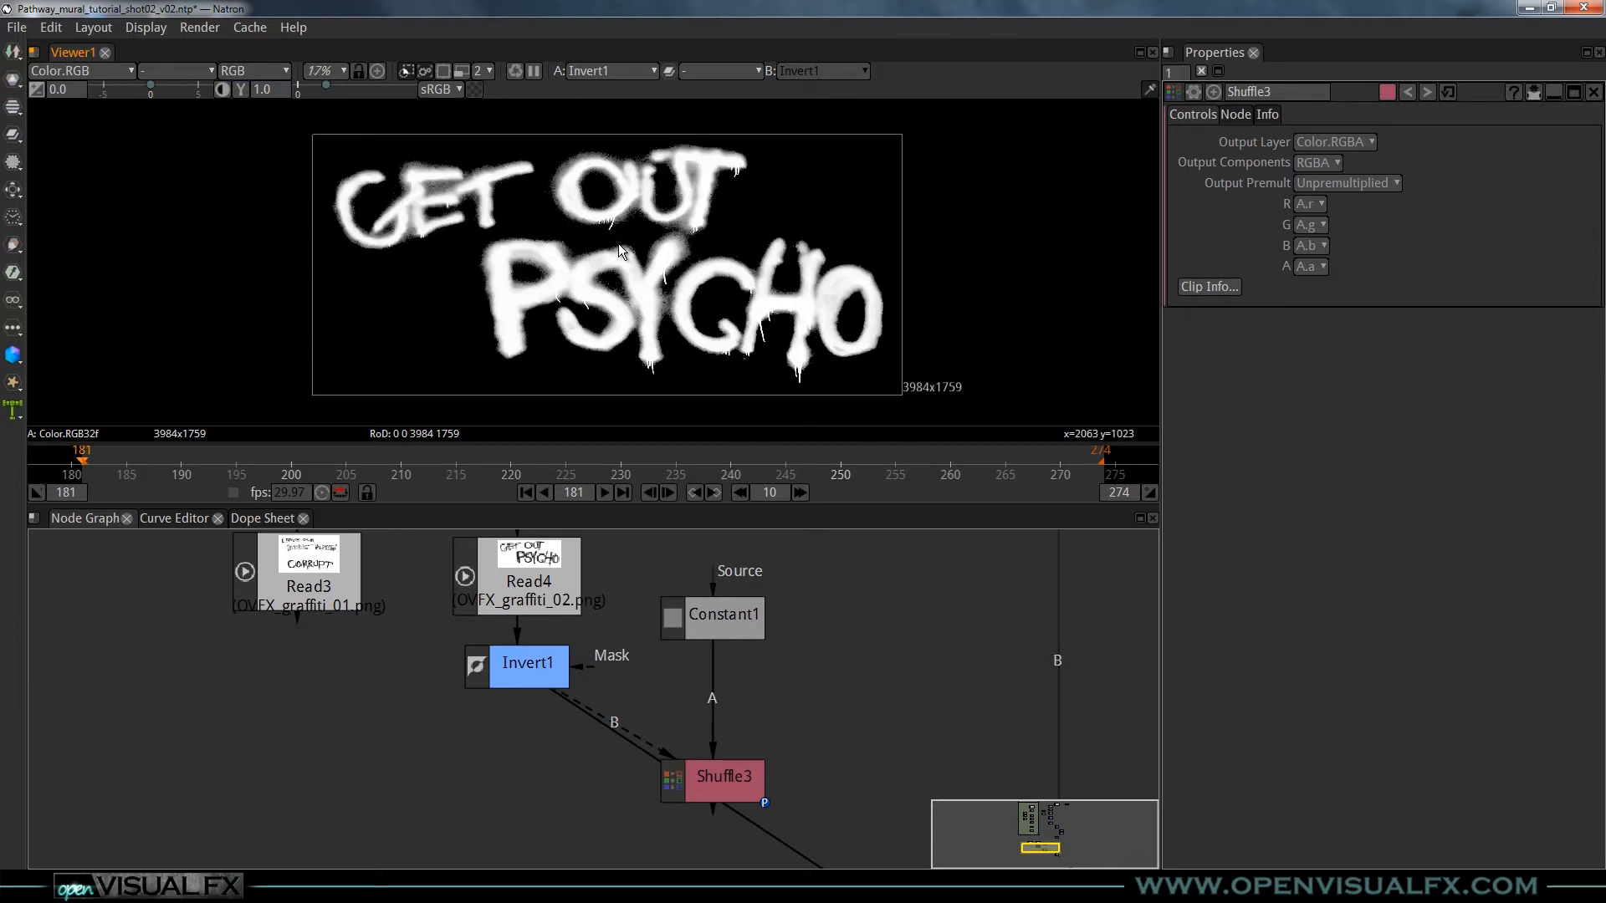
# - Display Shuffle3 in the viewer and set its alpha output to B.r
pyautogui.click(544, 667)
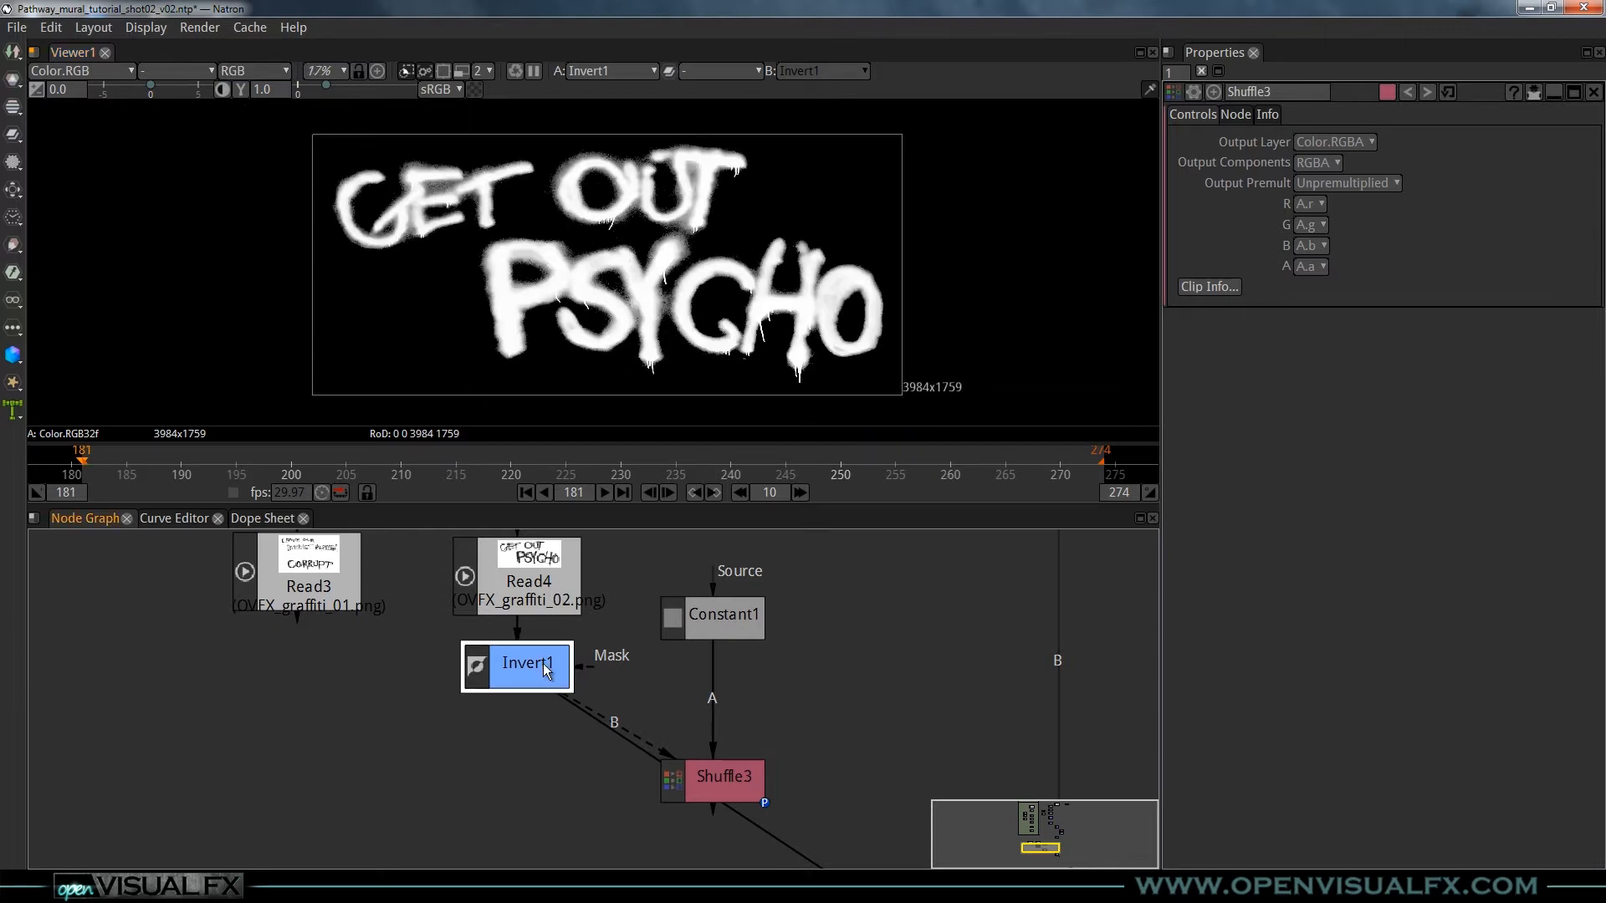
pyautogui.click(729, 781)
pyautogui.press('1')
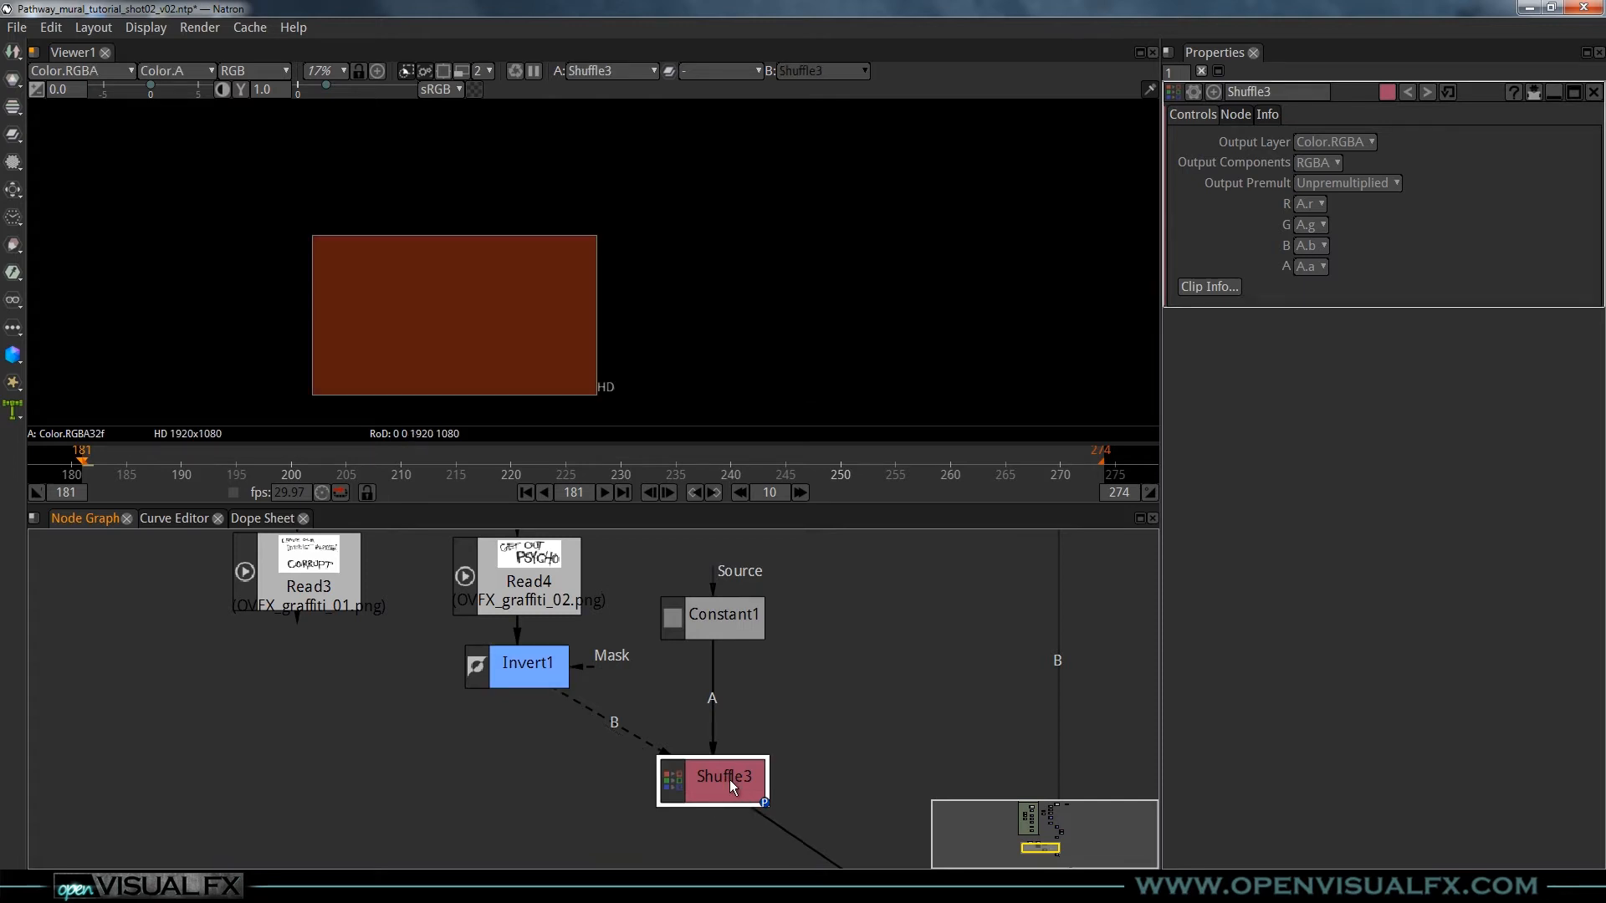
pyautogui.click(1312, 266)
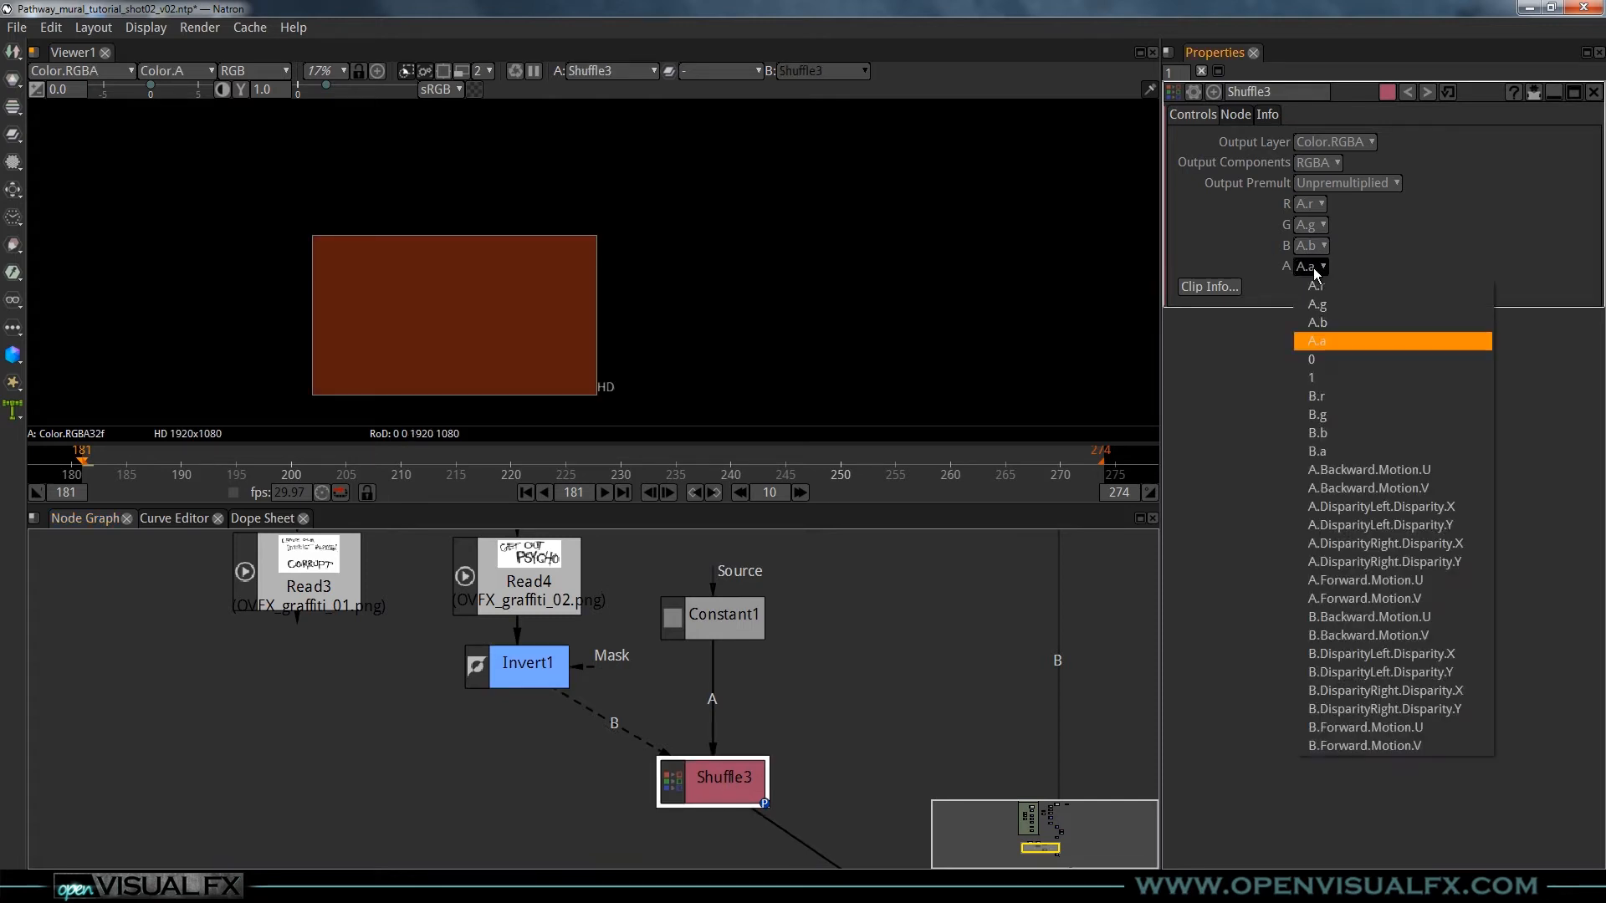
pyautogui.click(1330, 395)
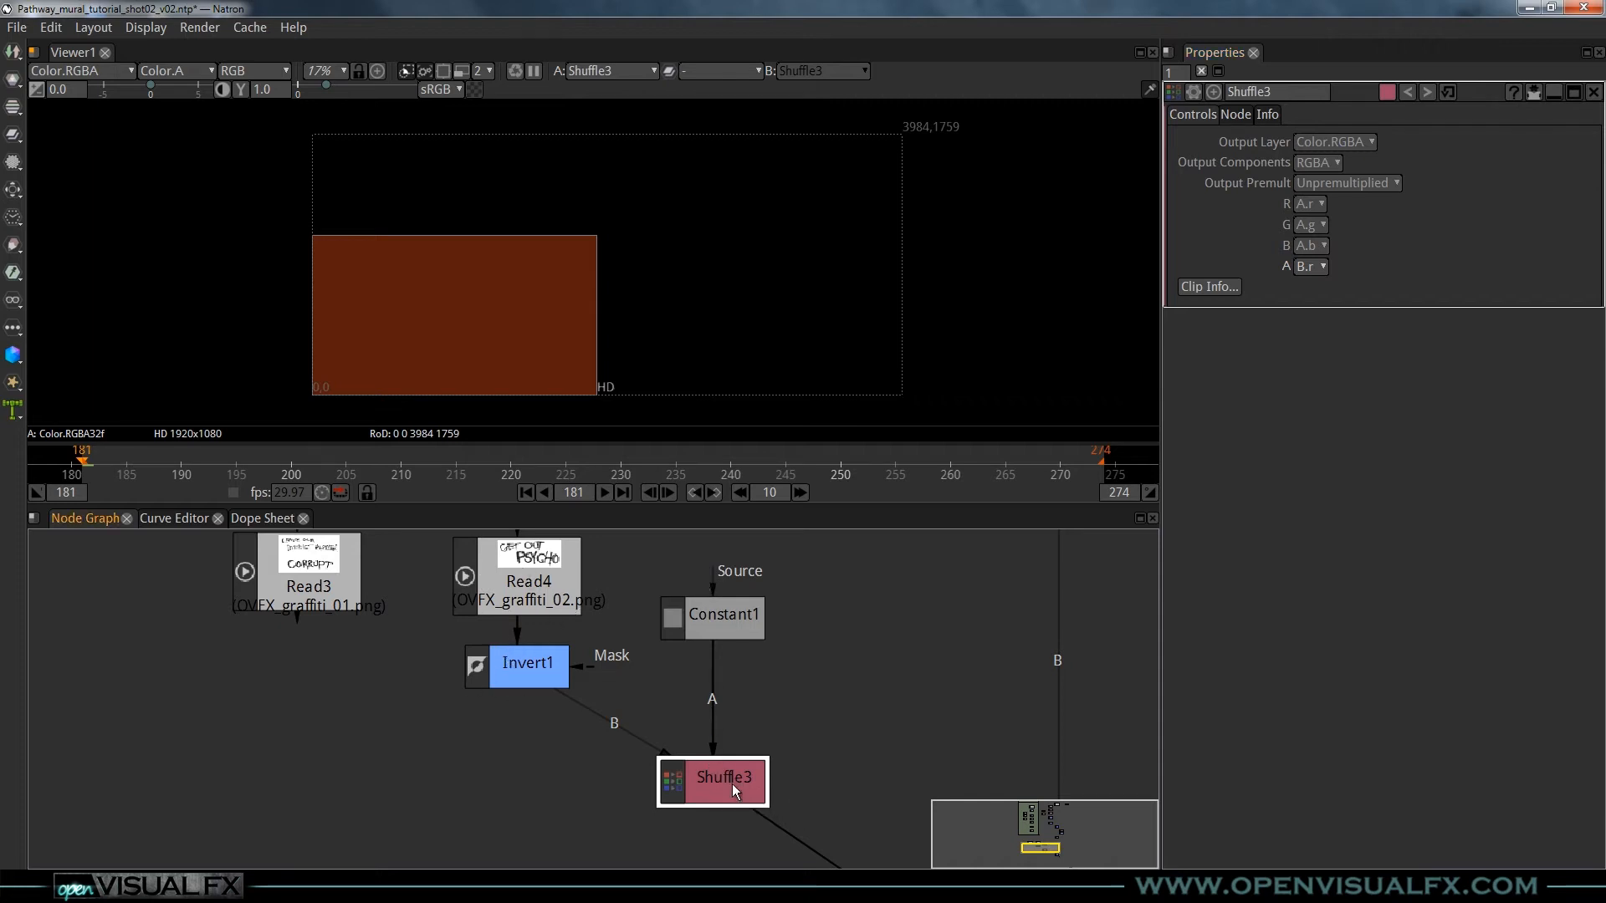
# - Compare Shuffle3's alpha channel with its RGB image to see how much of the graffiti the frame covers
pyautogui.press('a')
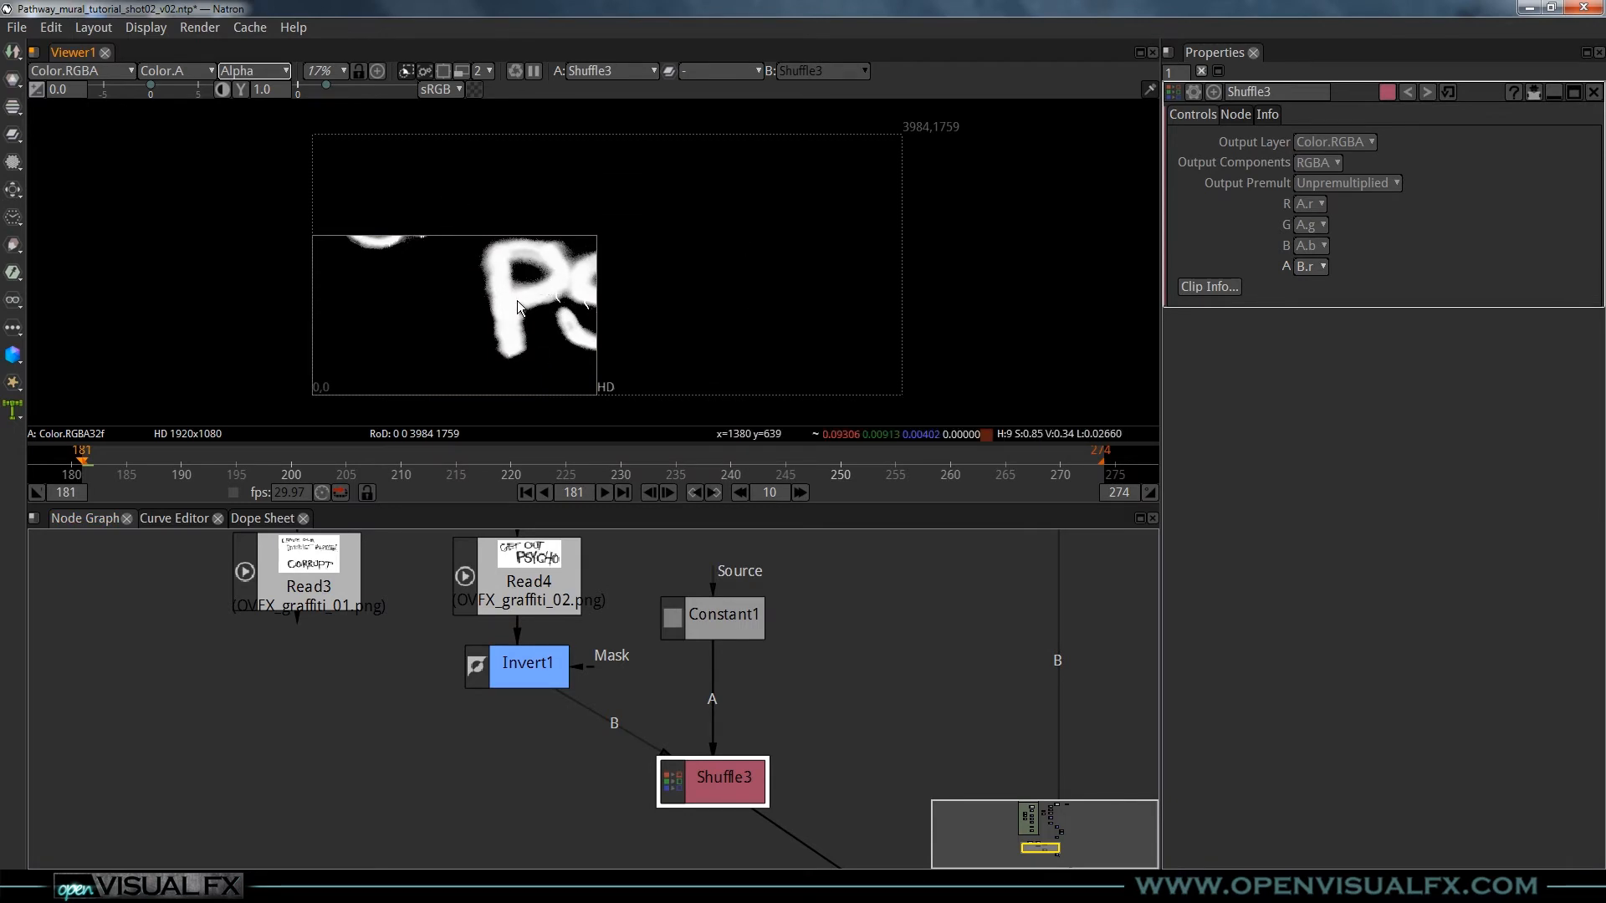
pyautogui.press('a')
pyautogui.press('a')
pyautogui.press('a')
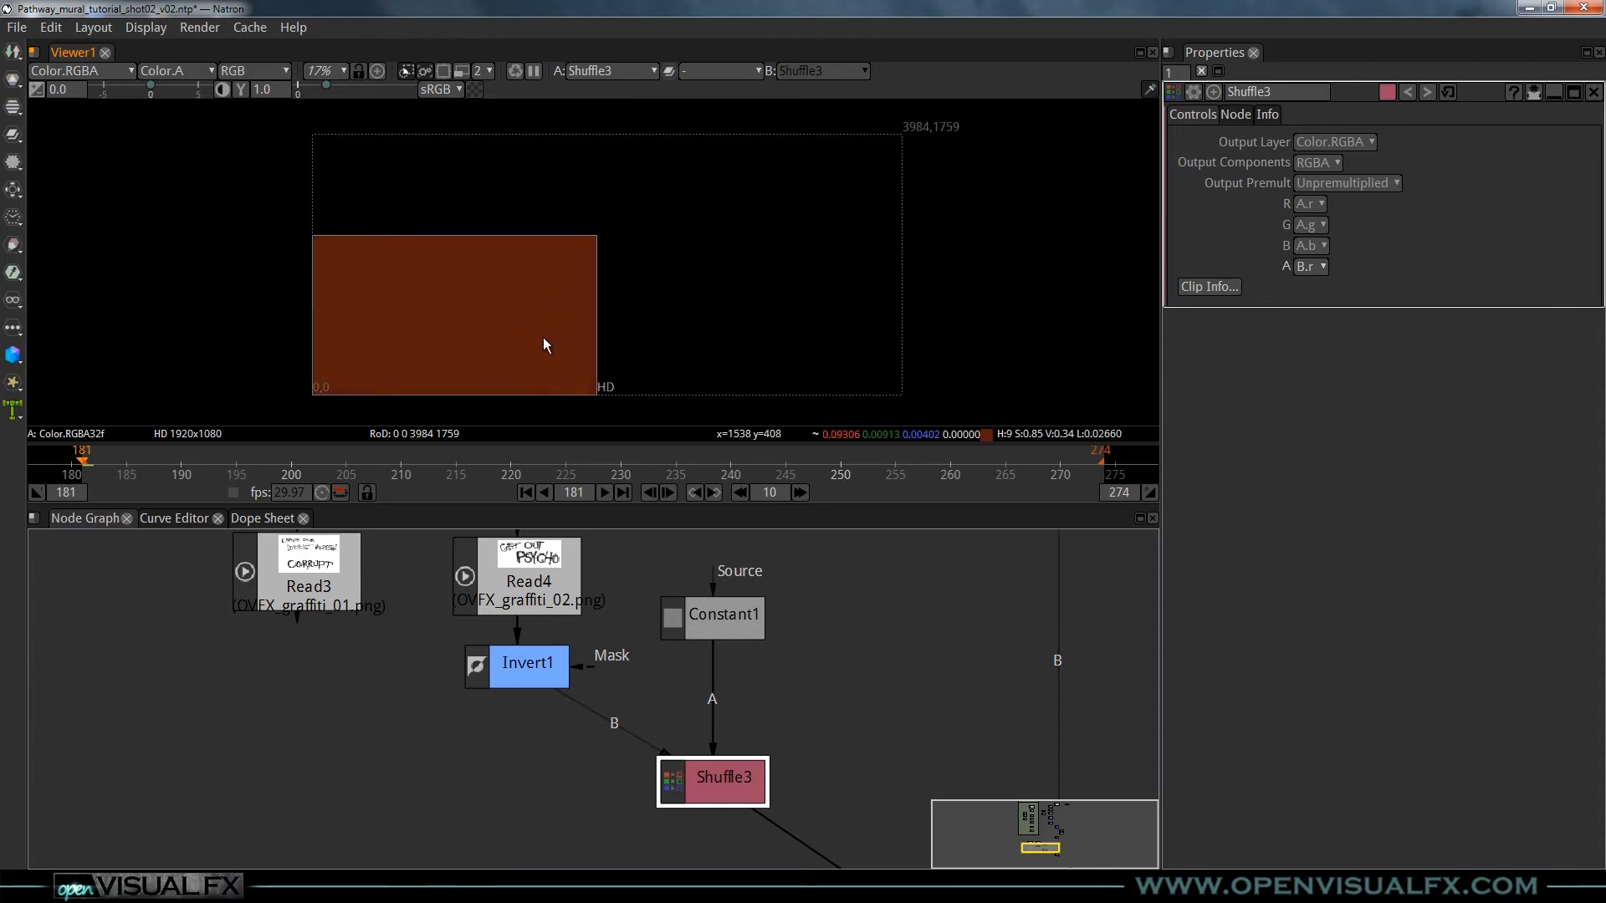
pyautogui.moveTo(509, 219); pyautogui.dragTo(543, 228)
# - Adjust the Shuffle3 and Constant1 positions, and inspect Constant1's output format and region of definition
pyautogui.moveTo(725, 789); pyautogui.dragTo(698, 786)
pyautogui.moveTo(740, 618); pyautogui.dragTo(750, 674)
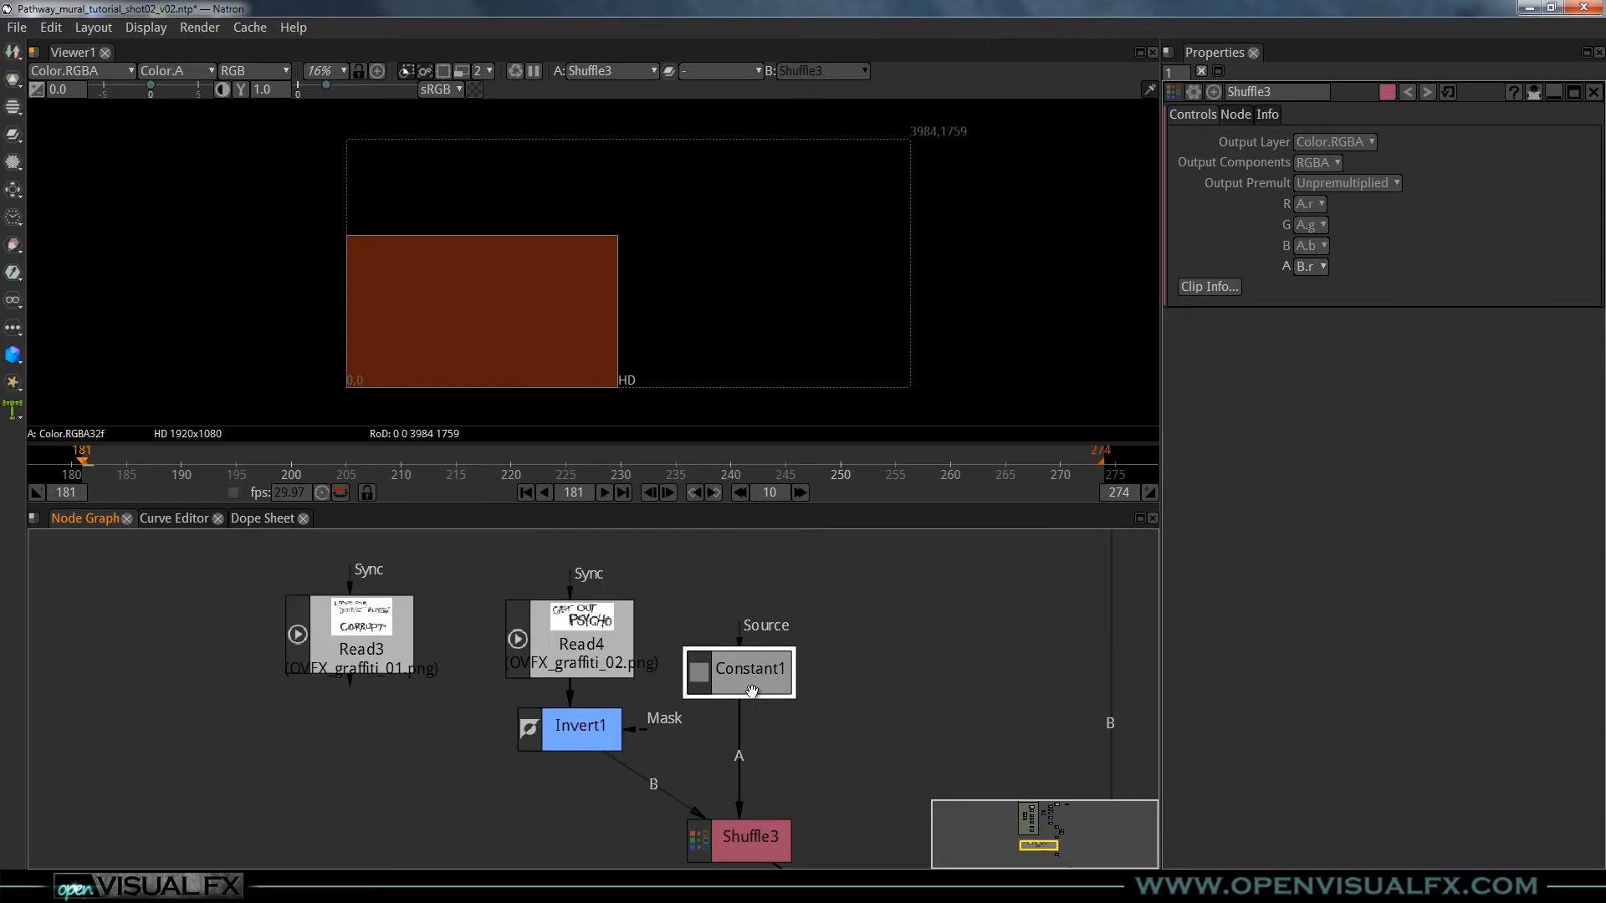
pyautogui.doubleClick(749, 674)
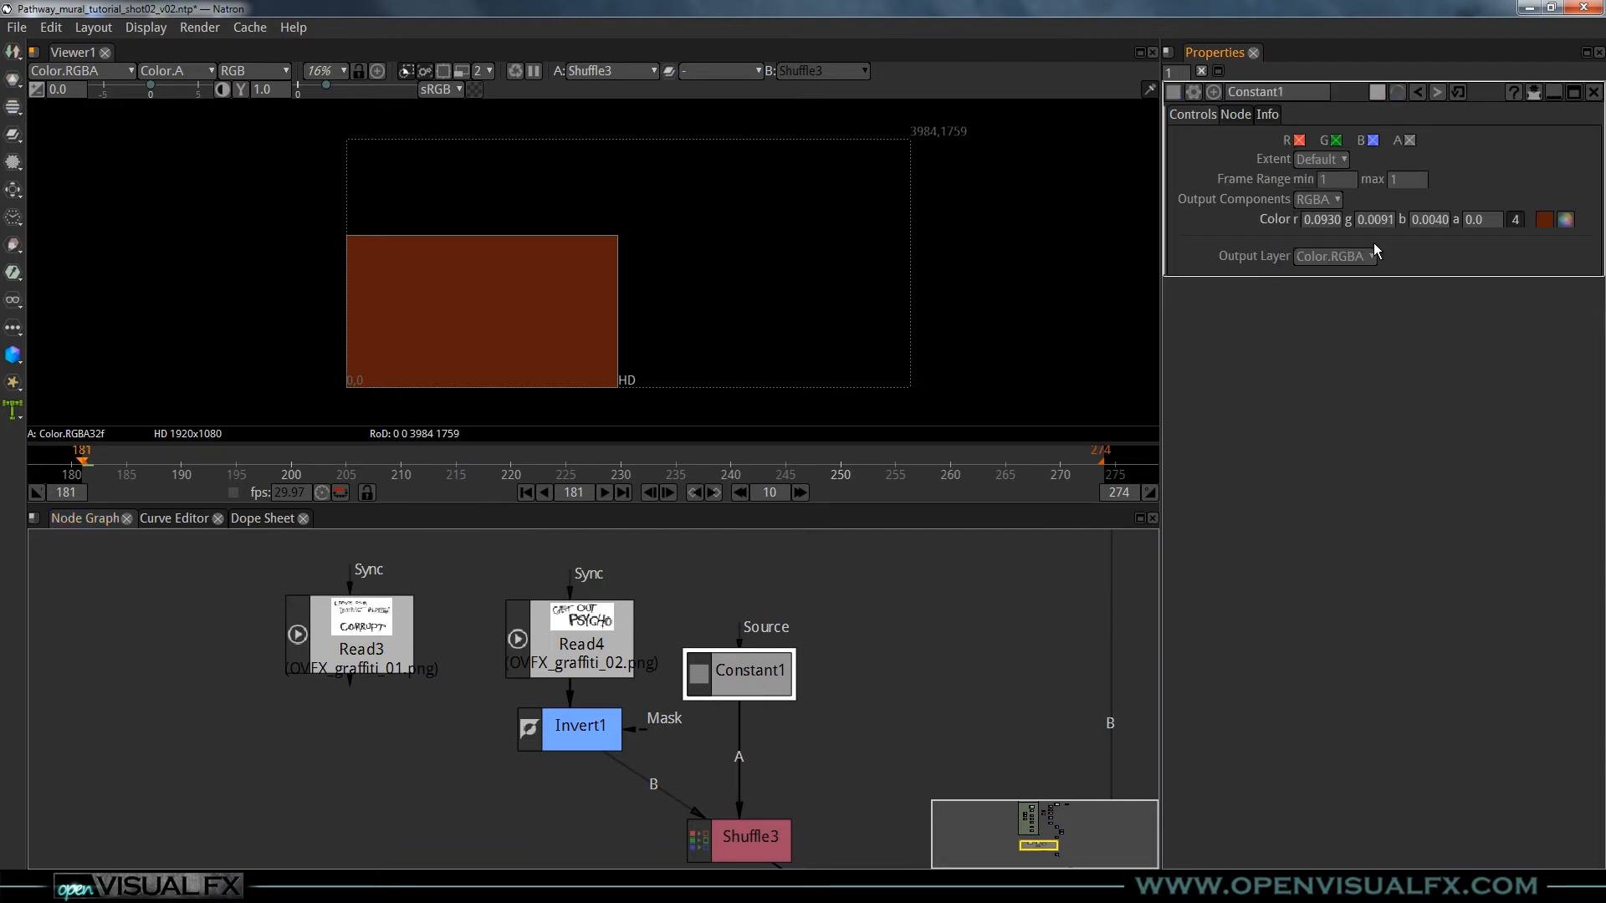
pyautogui.click(1238, 117)
pyautogui.click(1260, 118)
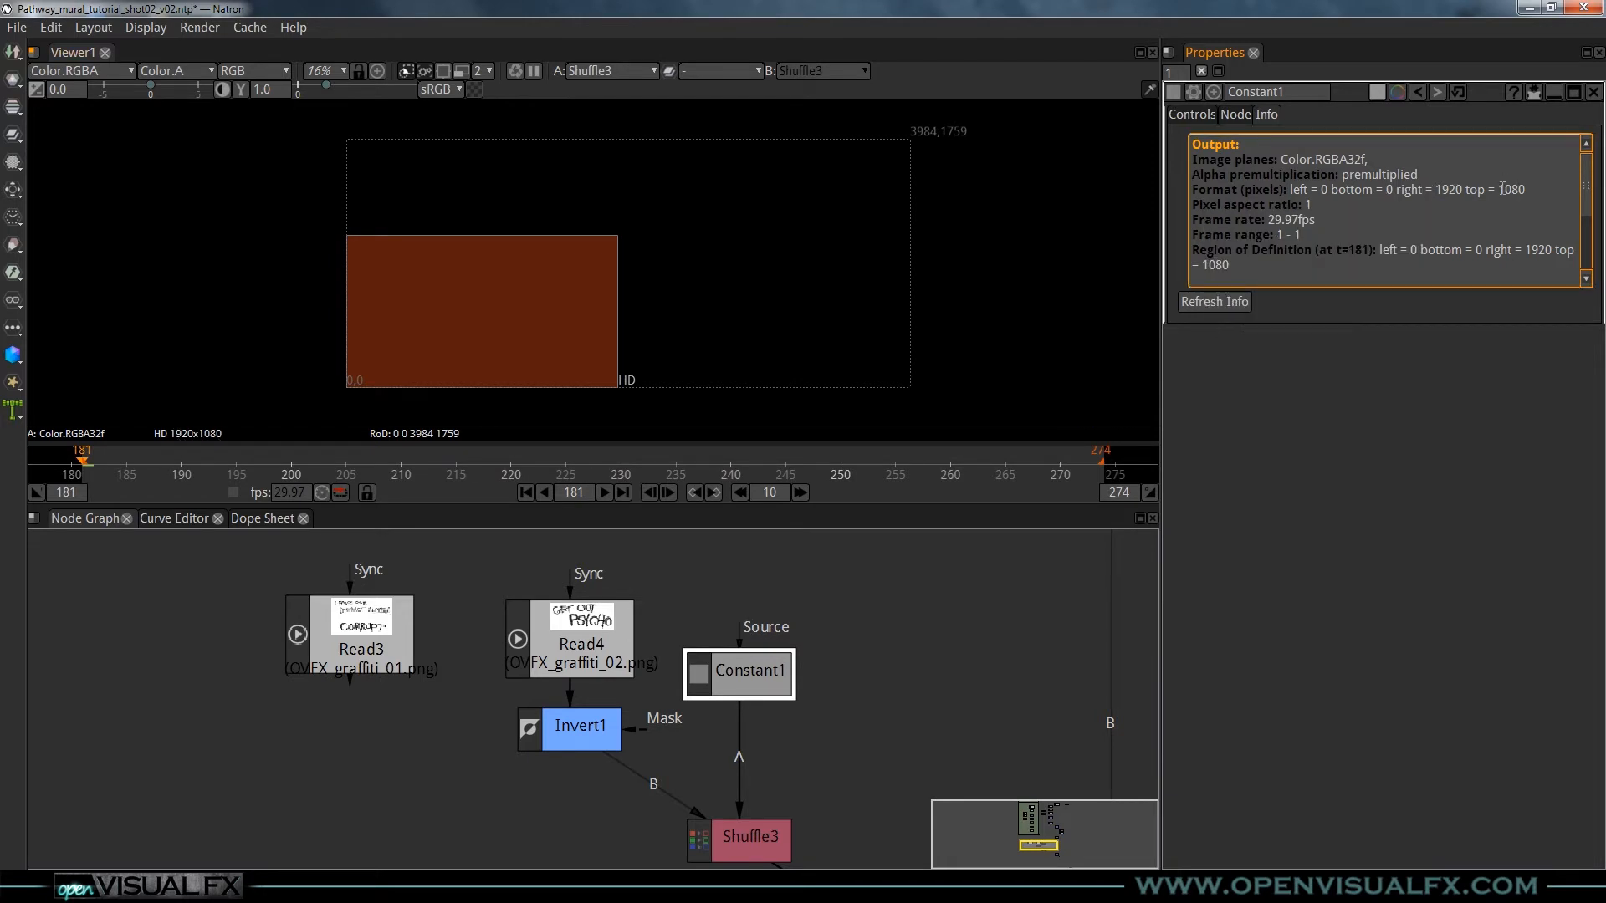
pyautogui.click(1194, 114)
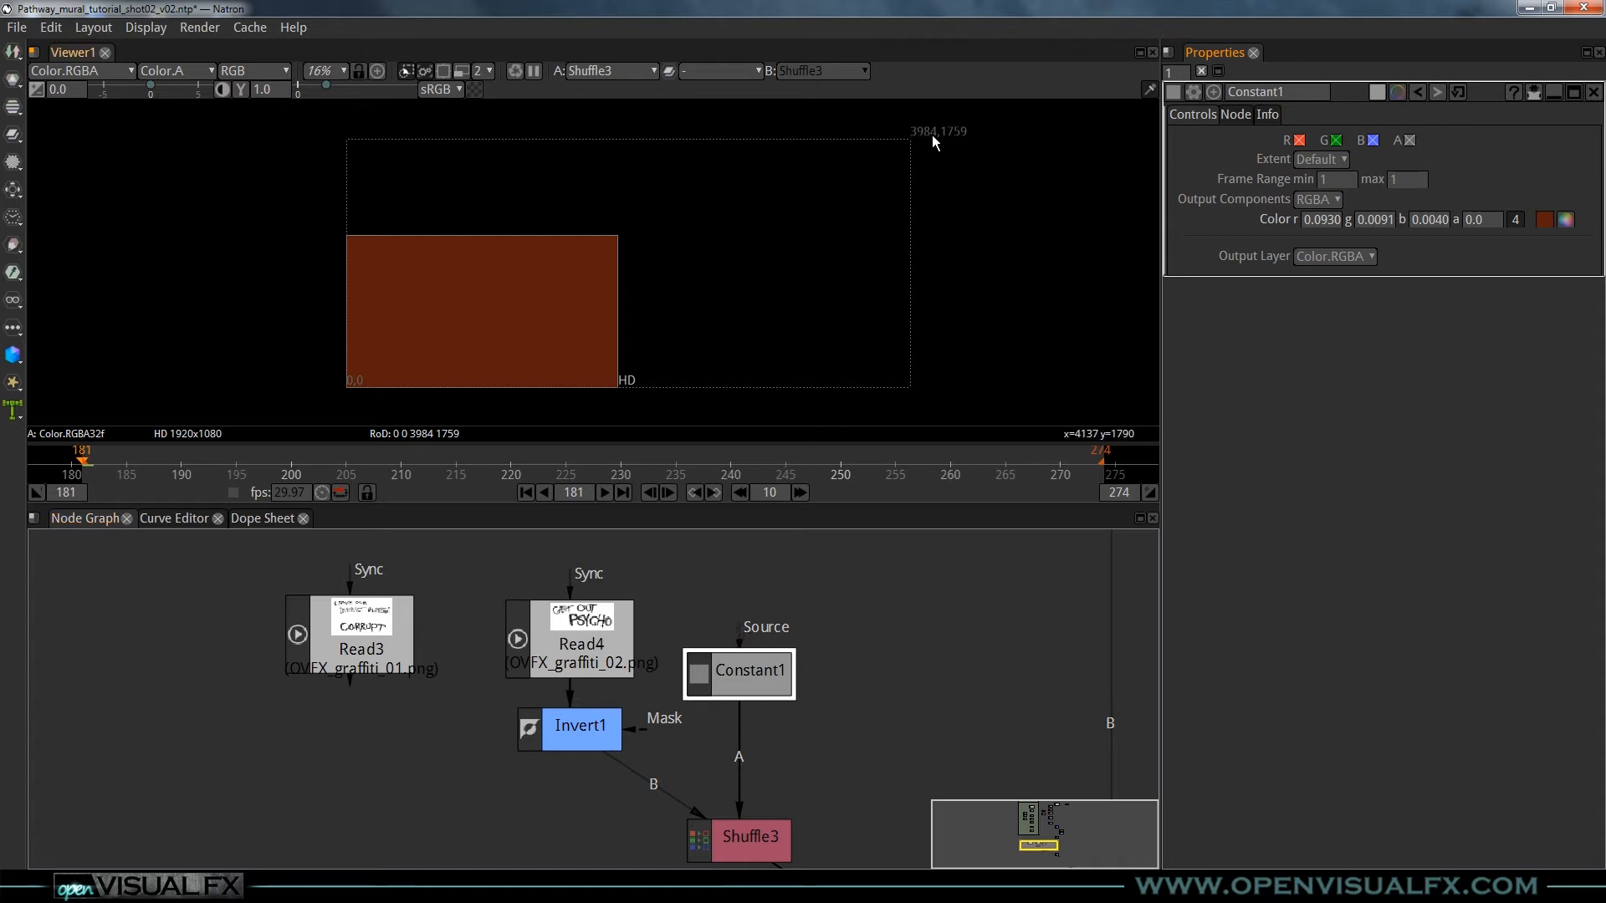
# - Connect Constant1's Source input to Read4, and move Constant1 and Shuffle3 up into a tighter layout
pyautogui.moveTo(739, 624); pyautogui.dragTo(597, 641)
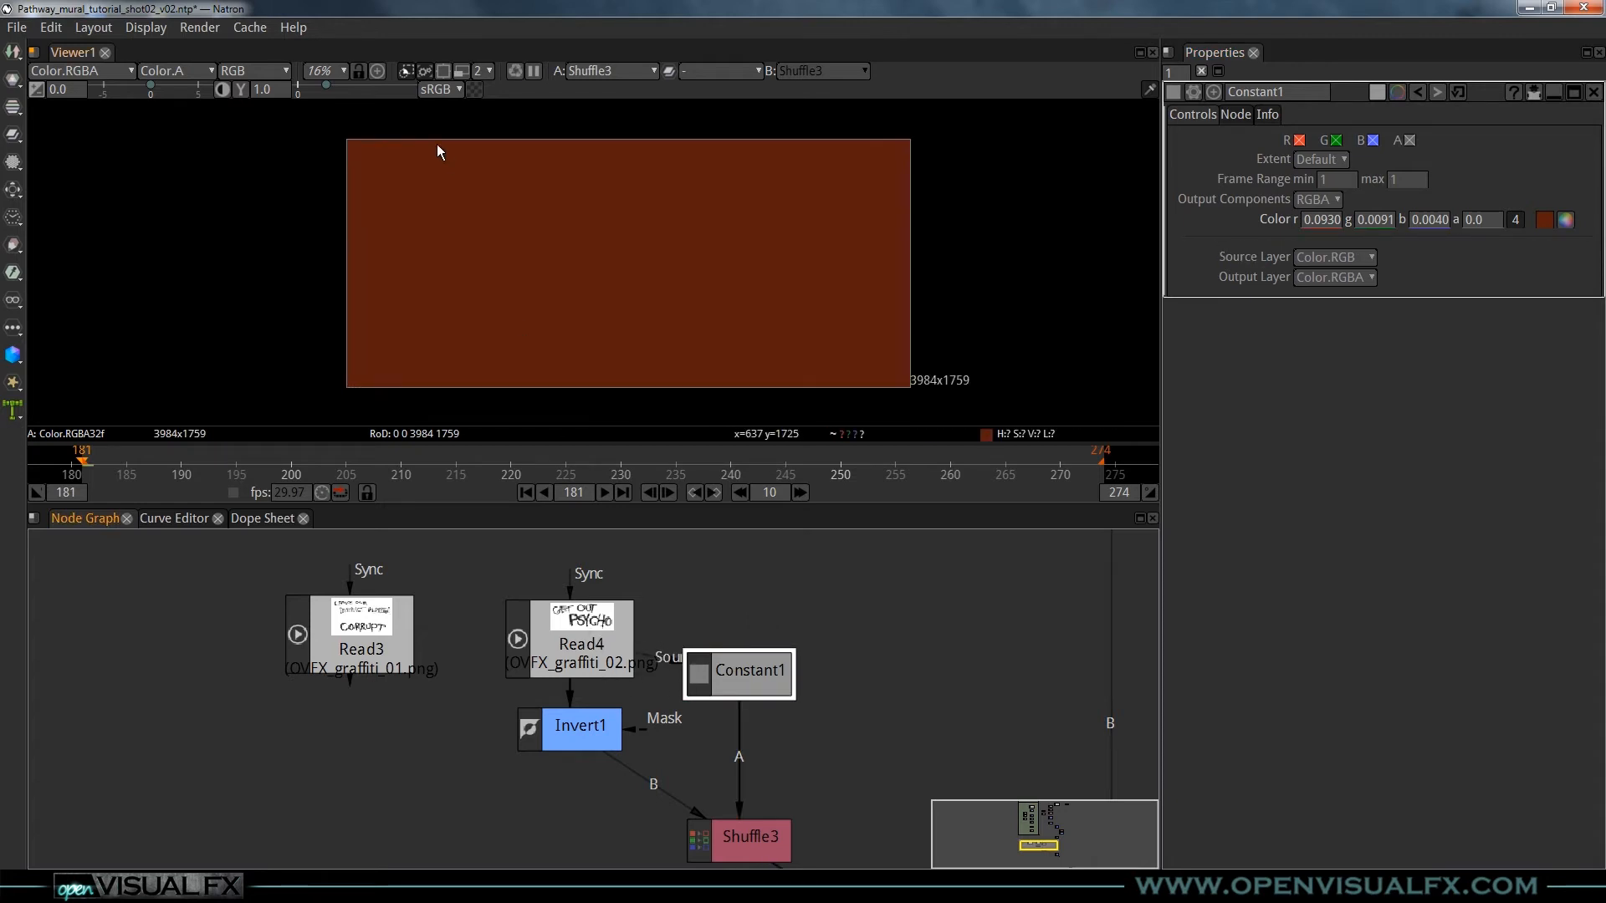
pyautogui.moveTo(736, 669); pyautogui.dragTo(737, 634)
pyautogui.moveTo(751, 842); pyautogui.dragTo(753, 802)
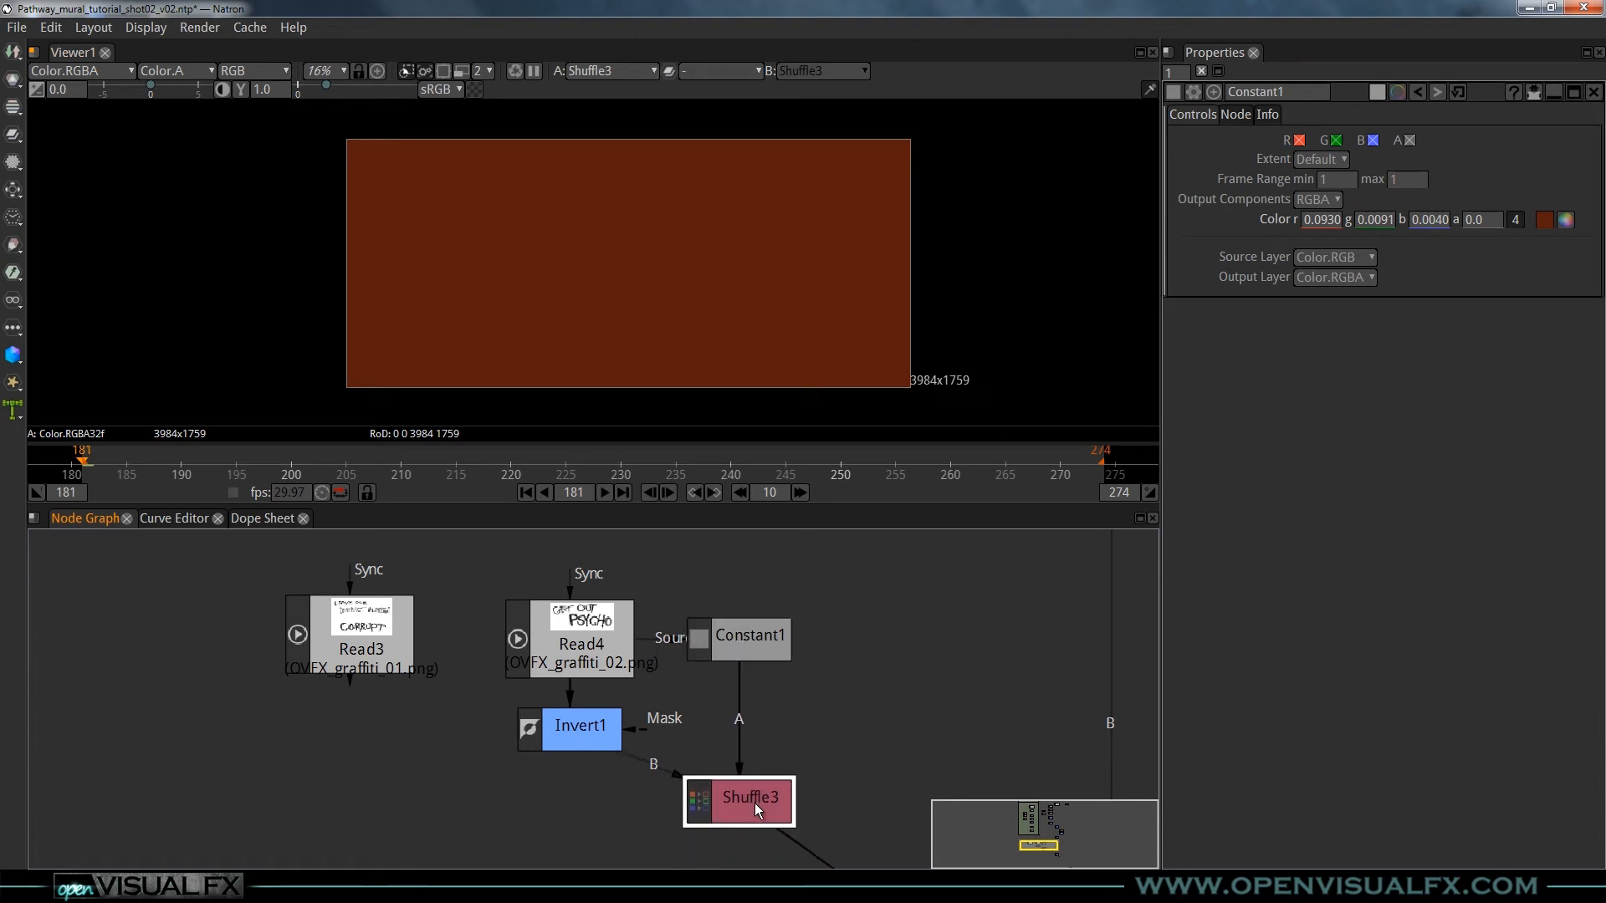
# - Check Shuffle3's alpha channel against its RGB color at the graffiti image's full size
pyautogui.press('a')
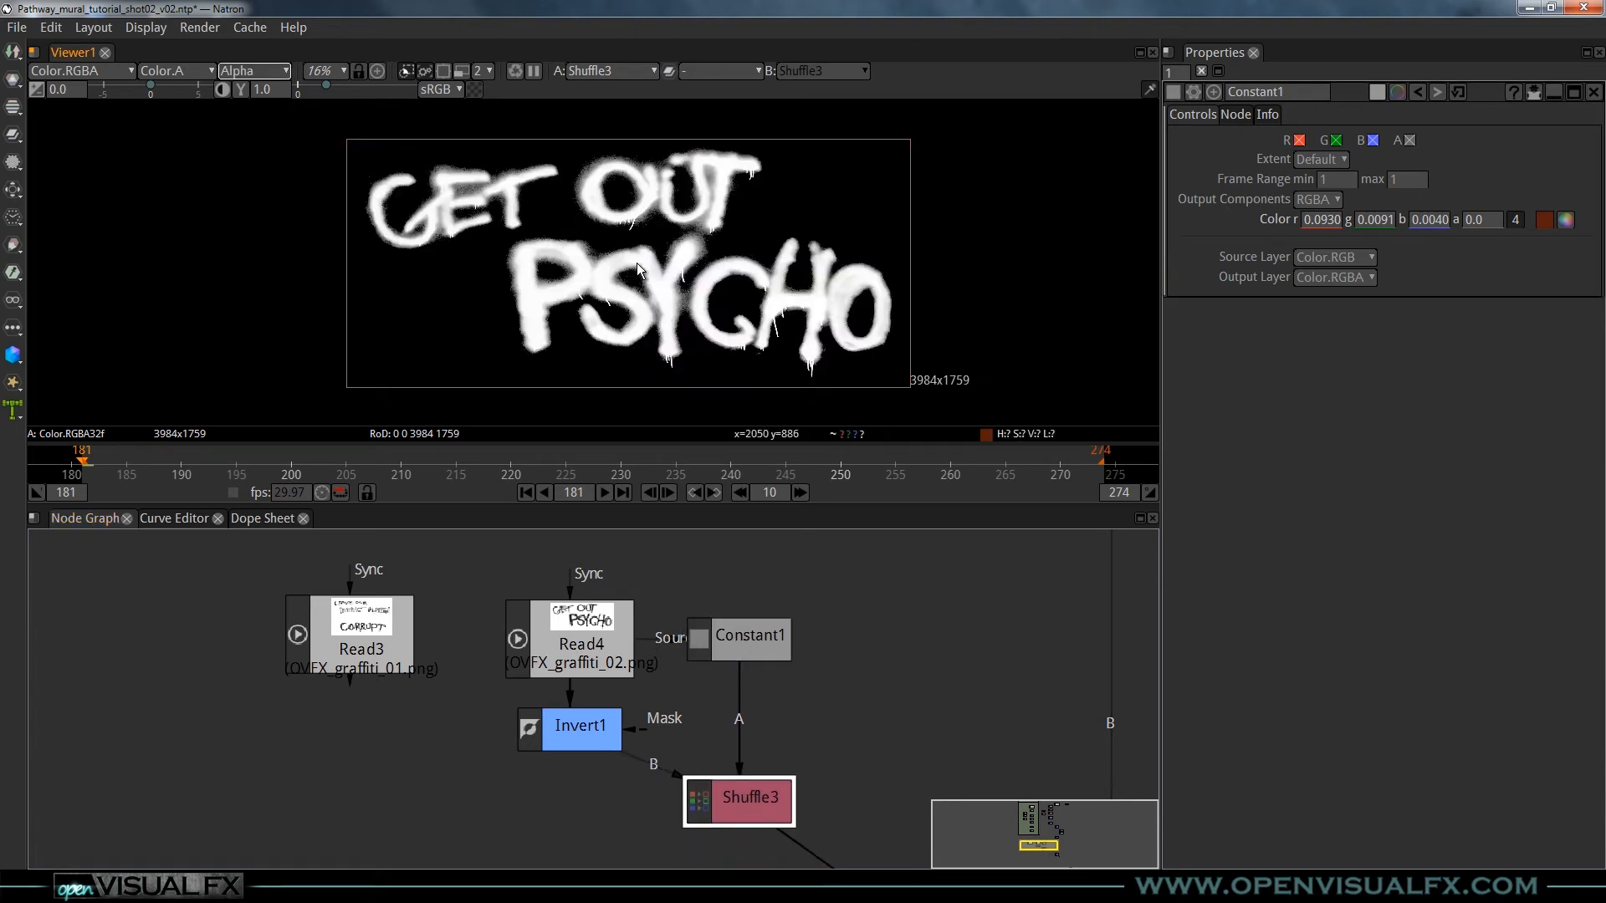
pyautogui.press('a')
pyautogui.moveTo(848, 738); pyautogui.dragTo(768, 654)
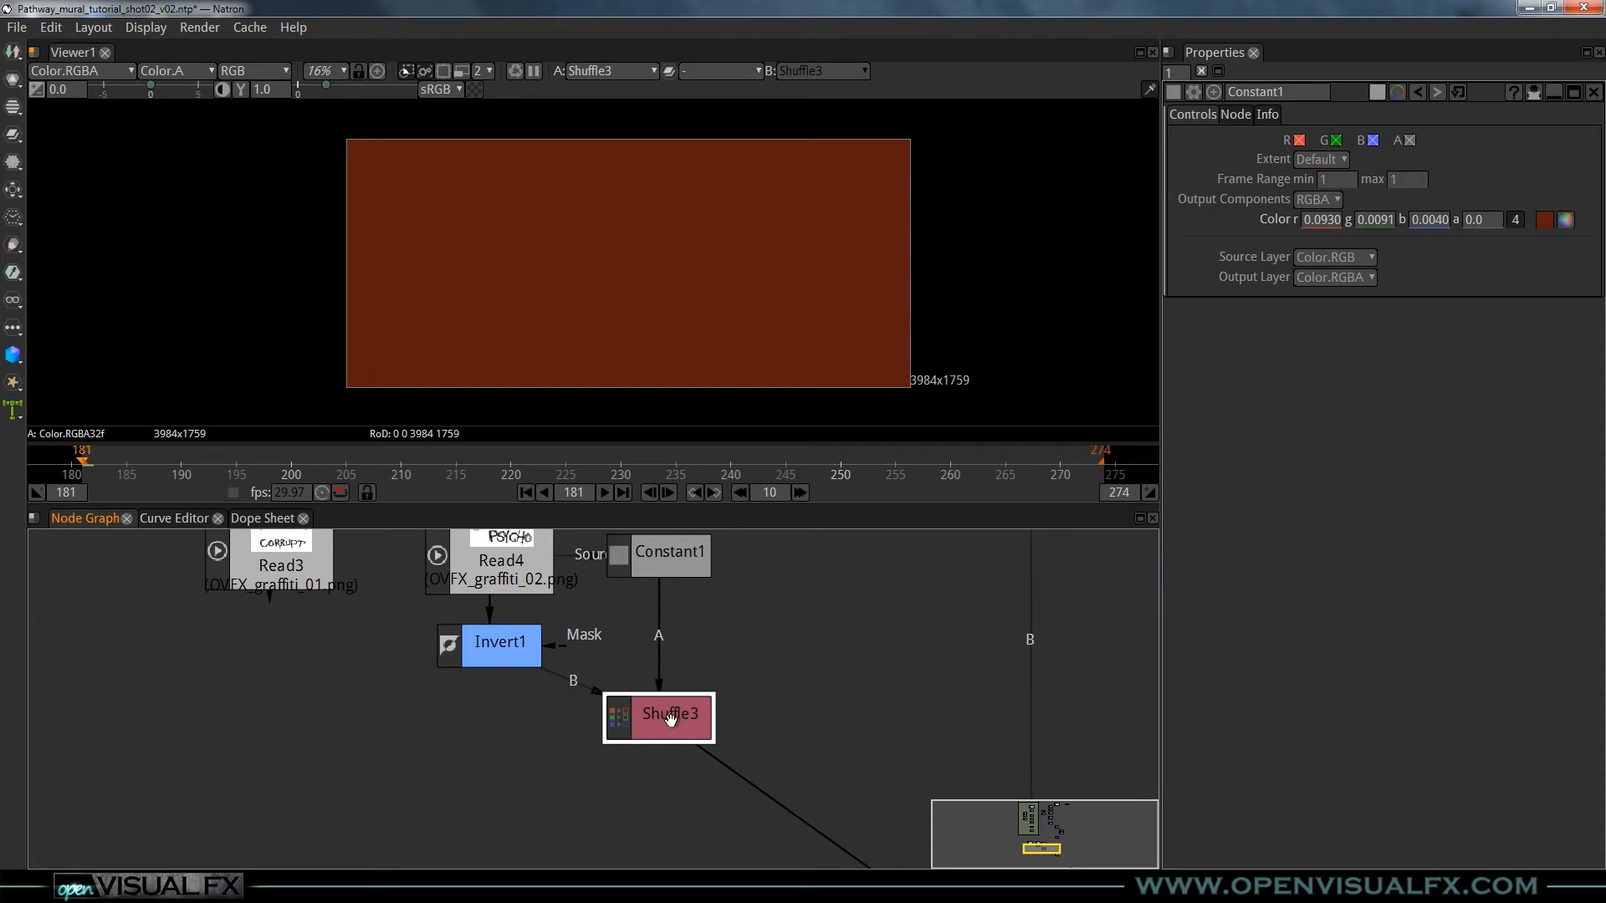
pyautogui.press('a')
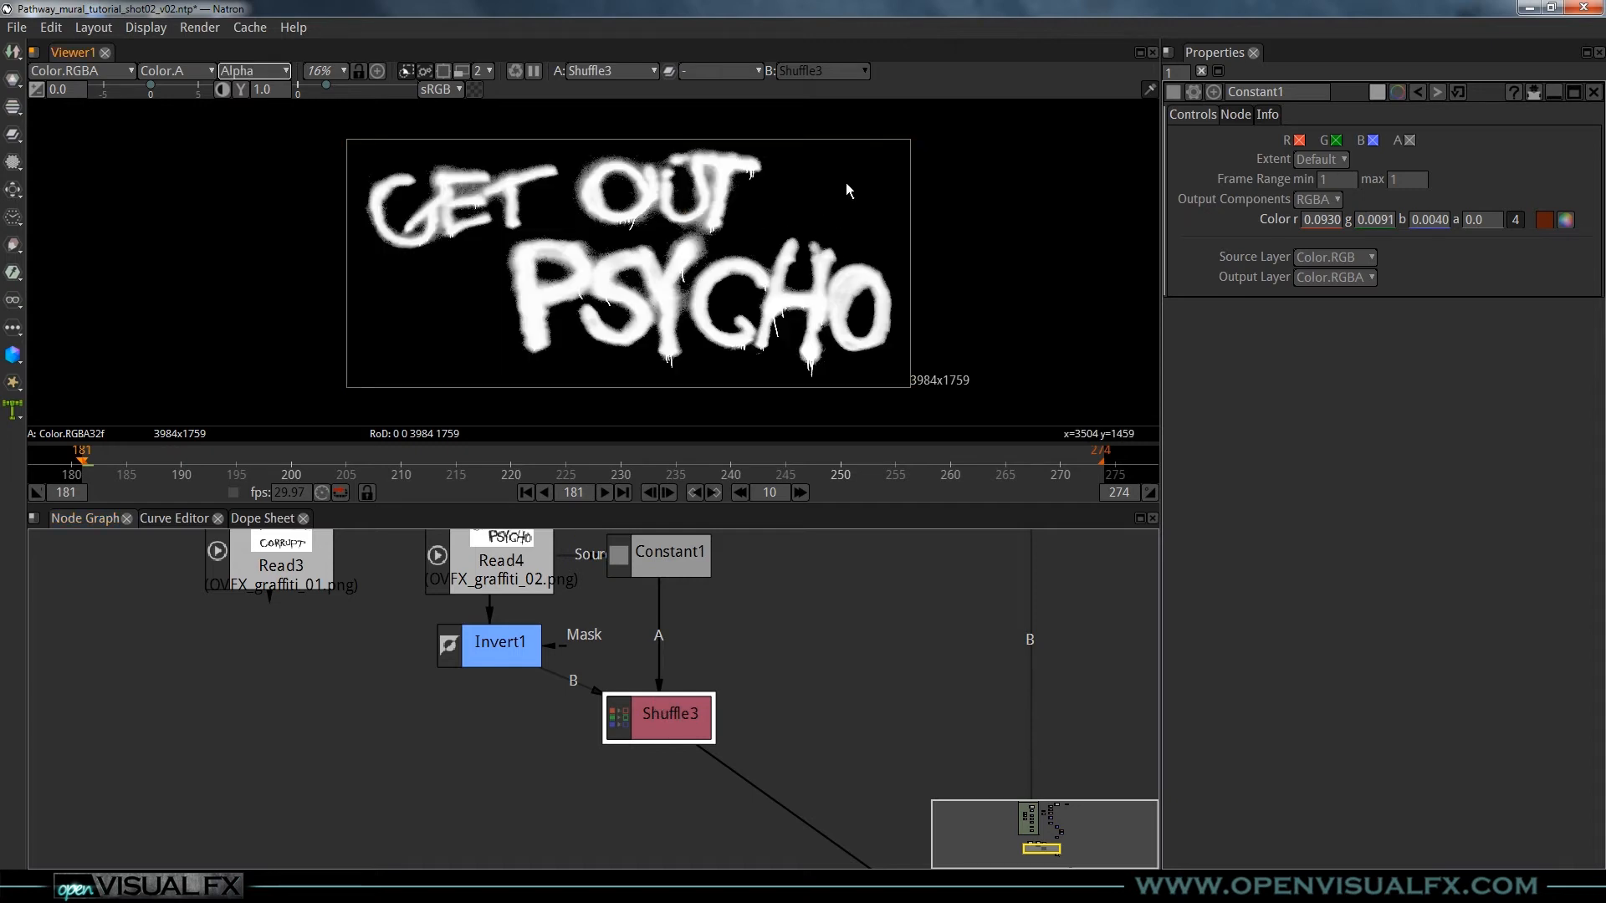
# - Return the view to RGB, add a Premult node after Shuffle3, and inspect the premultiplied graffiti up close
pyautogui.press('a')
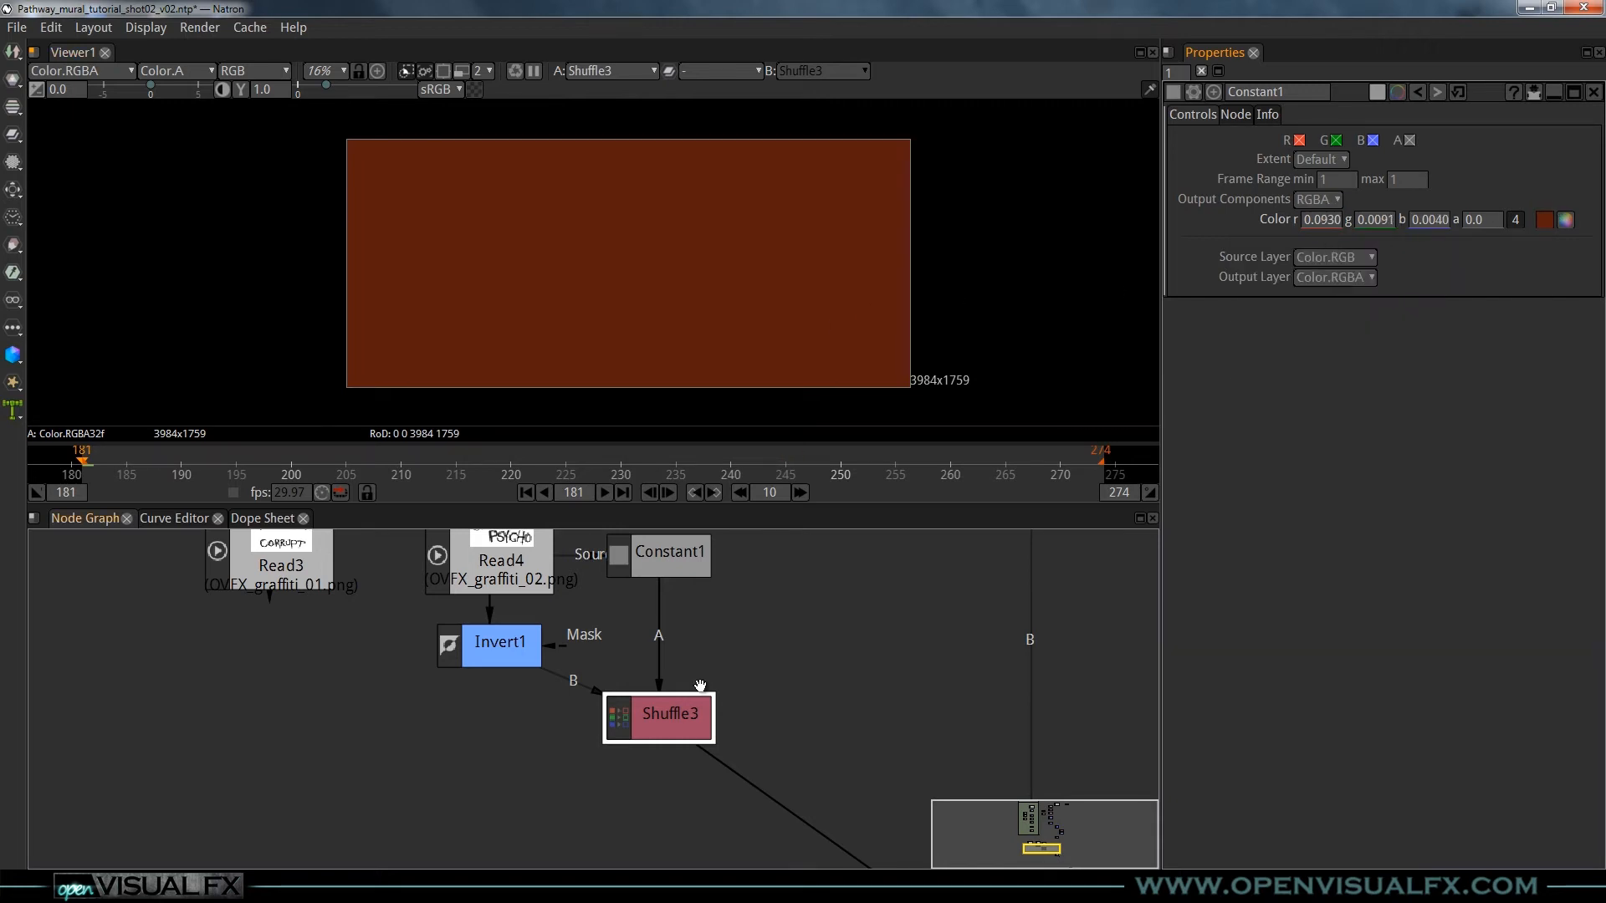
pyautogui.press('Tab')
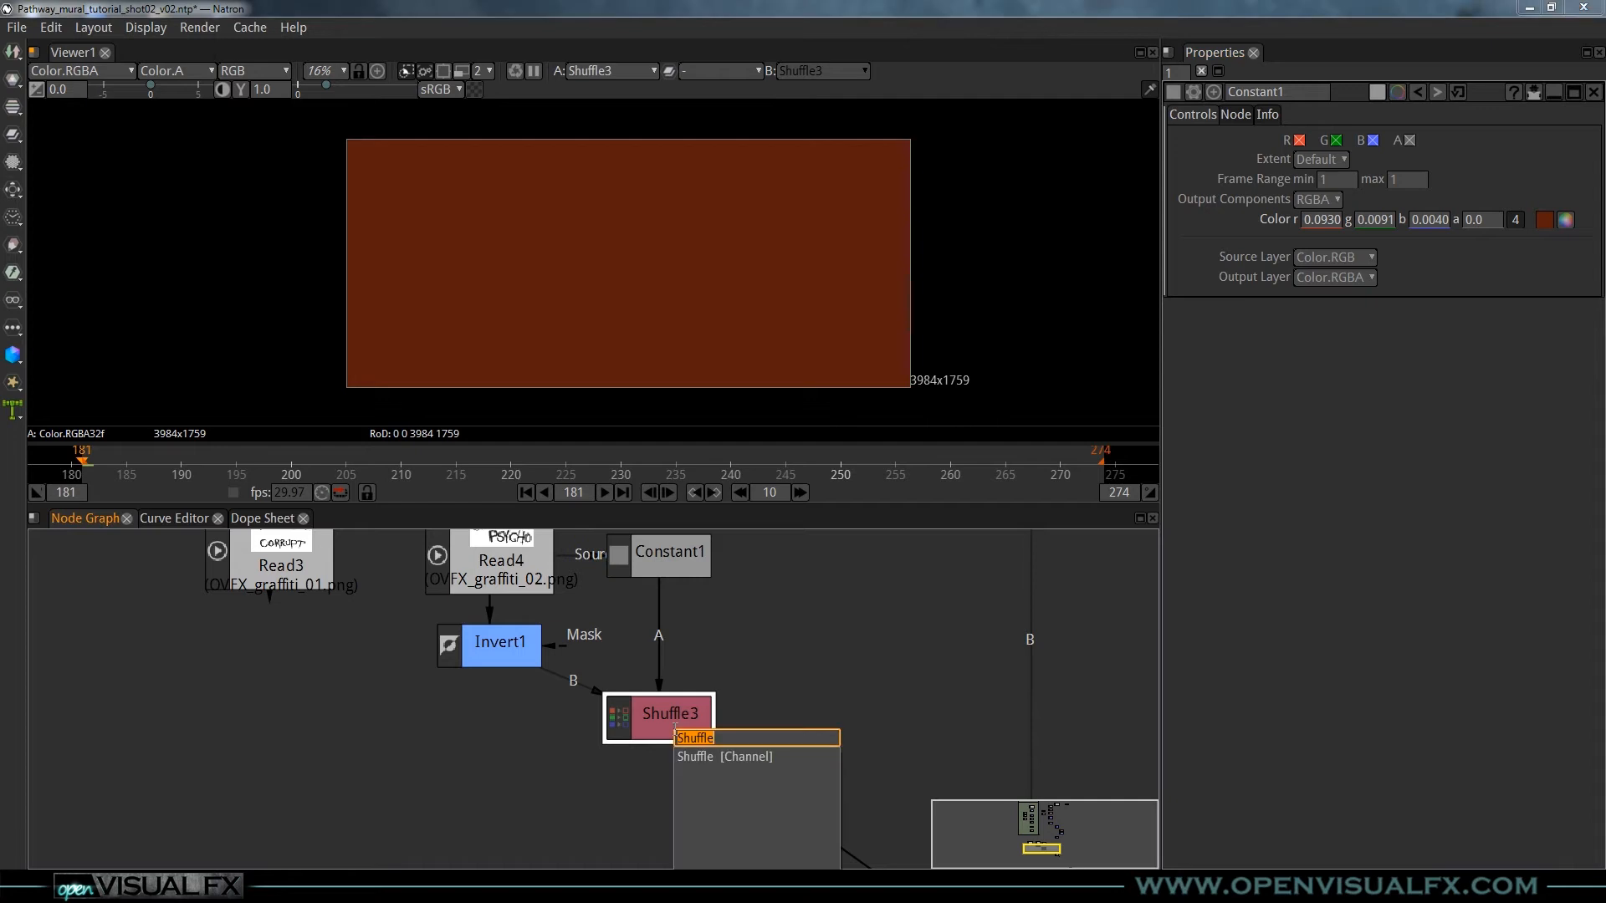
pyautogui.write('premult')
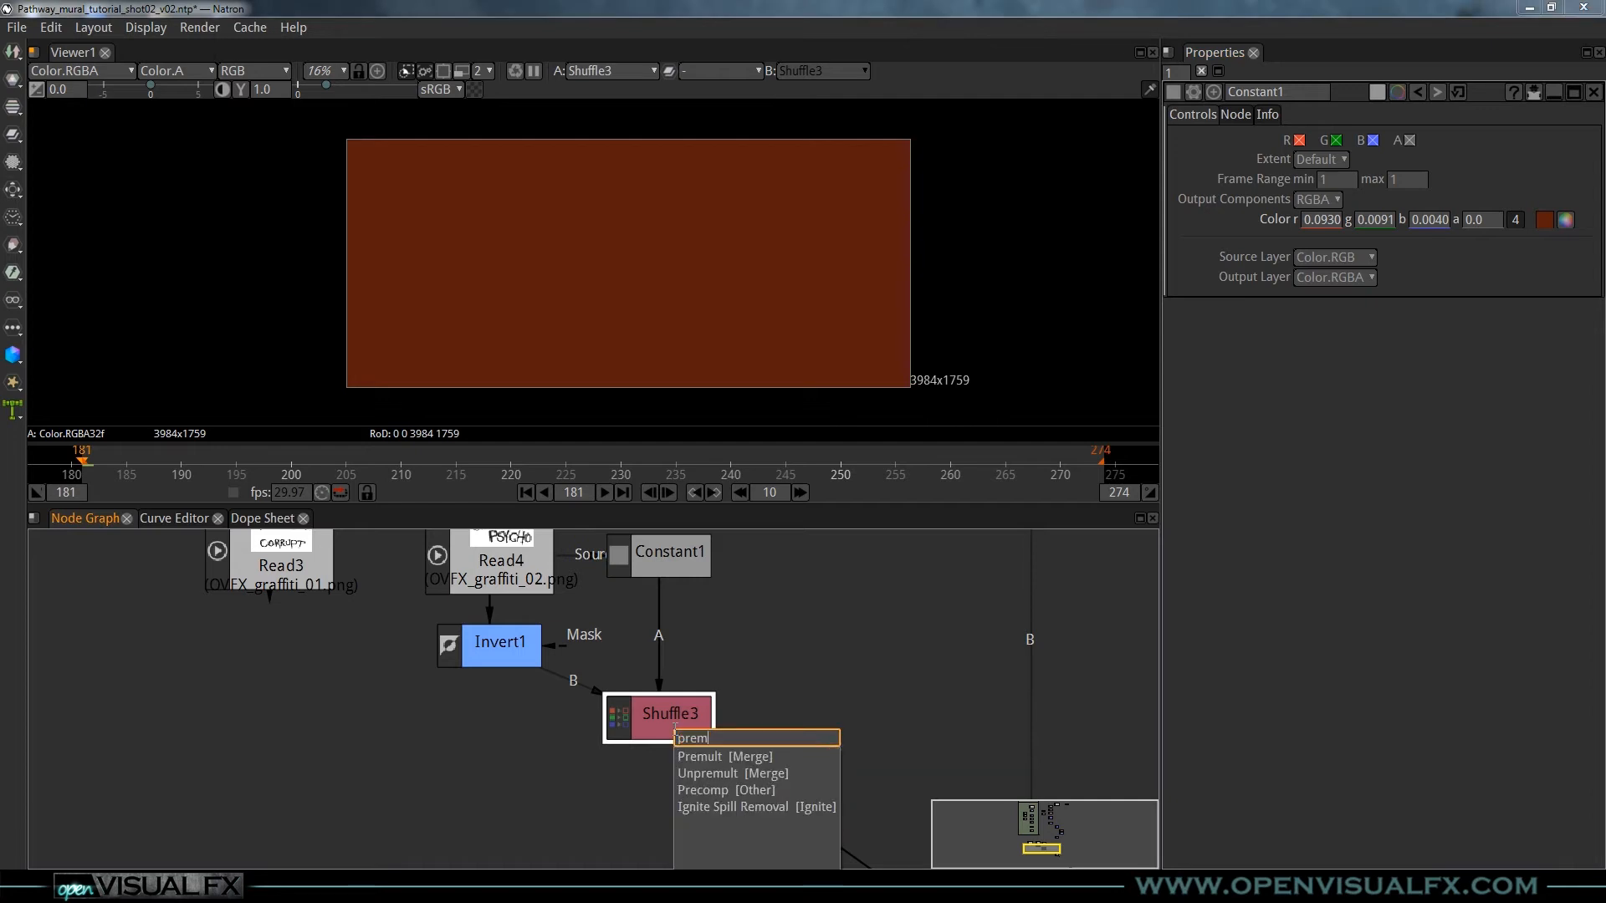
pyautogui.press('Return')
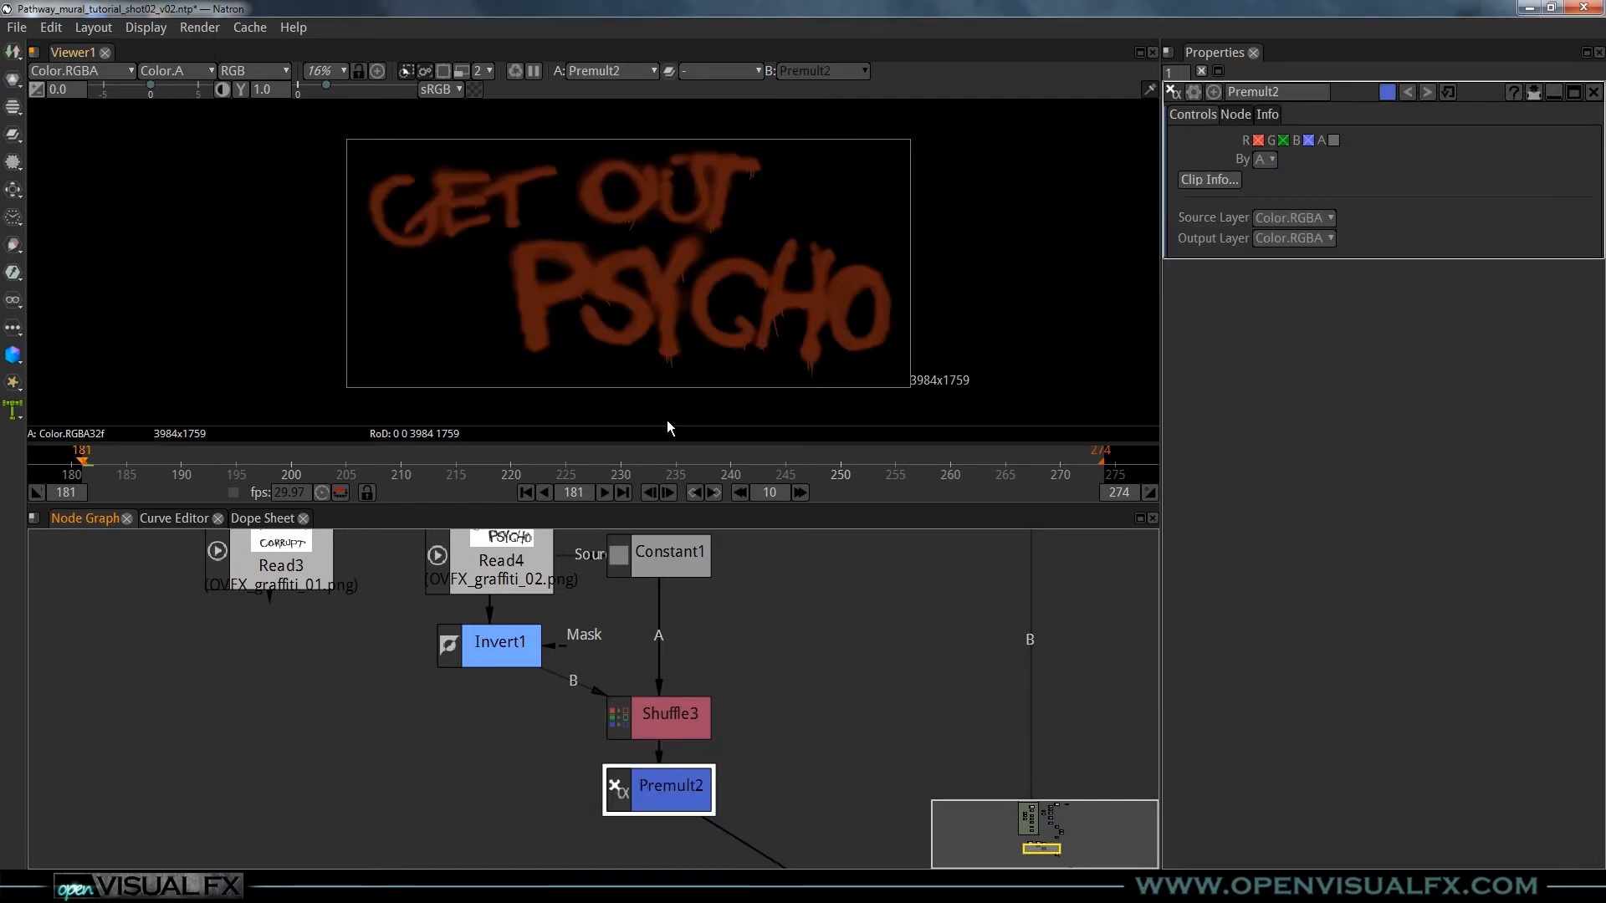
pyautogui.scroll(-1, 594, 213)
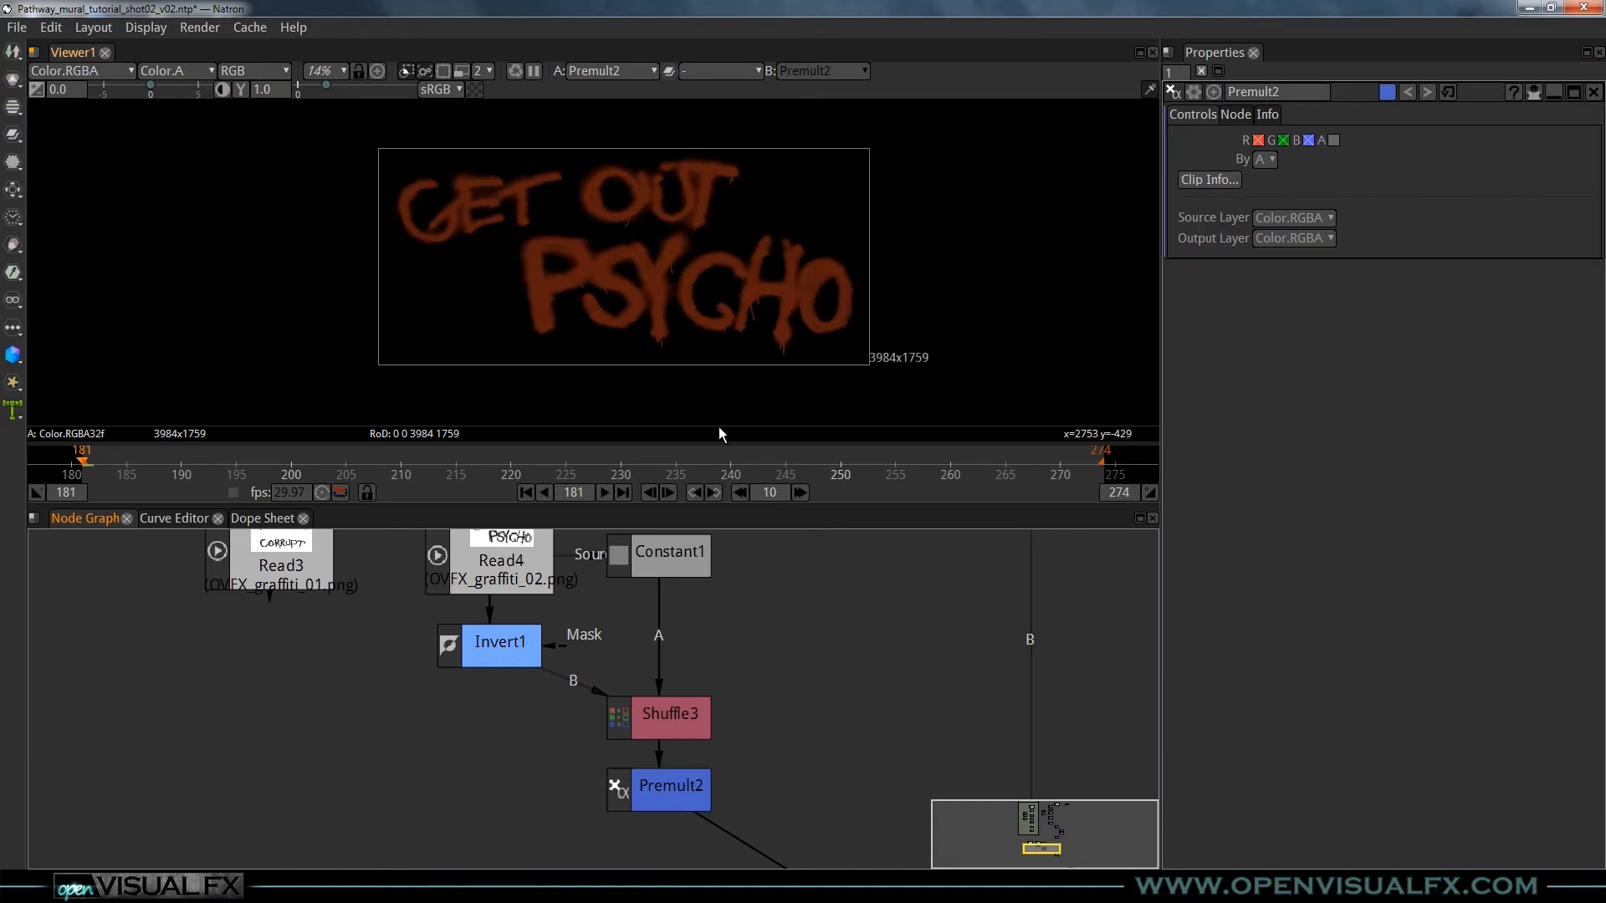
pyautogui.scroll(8, 689, 324)
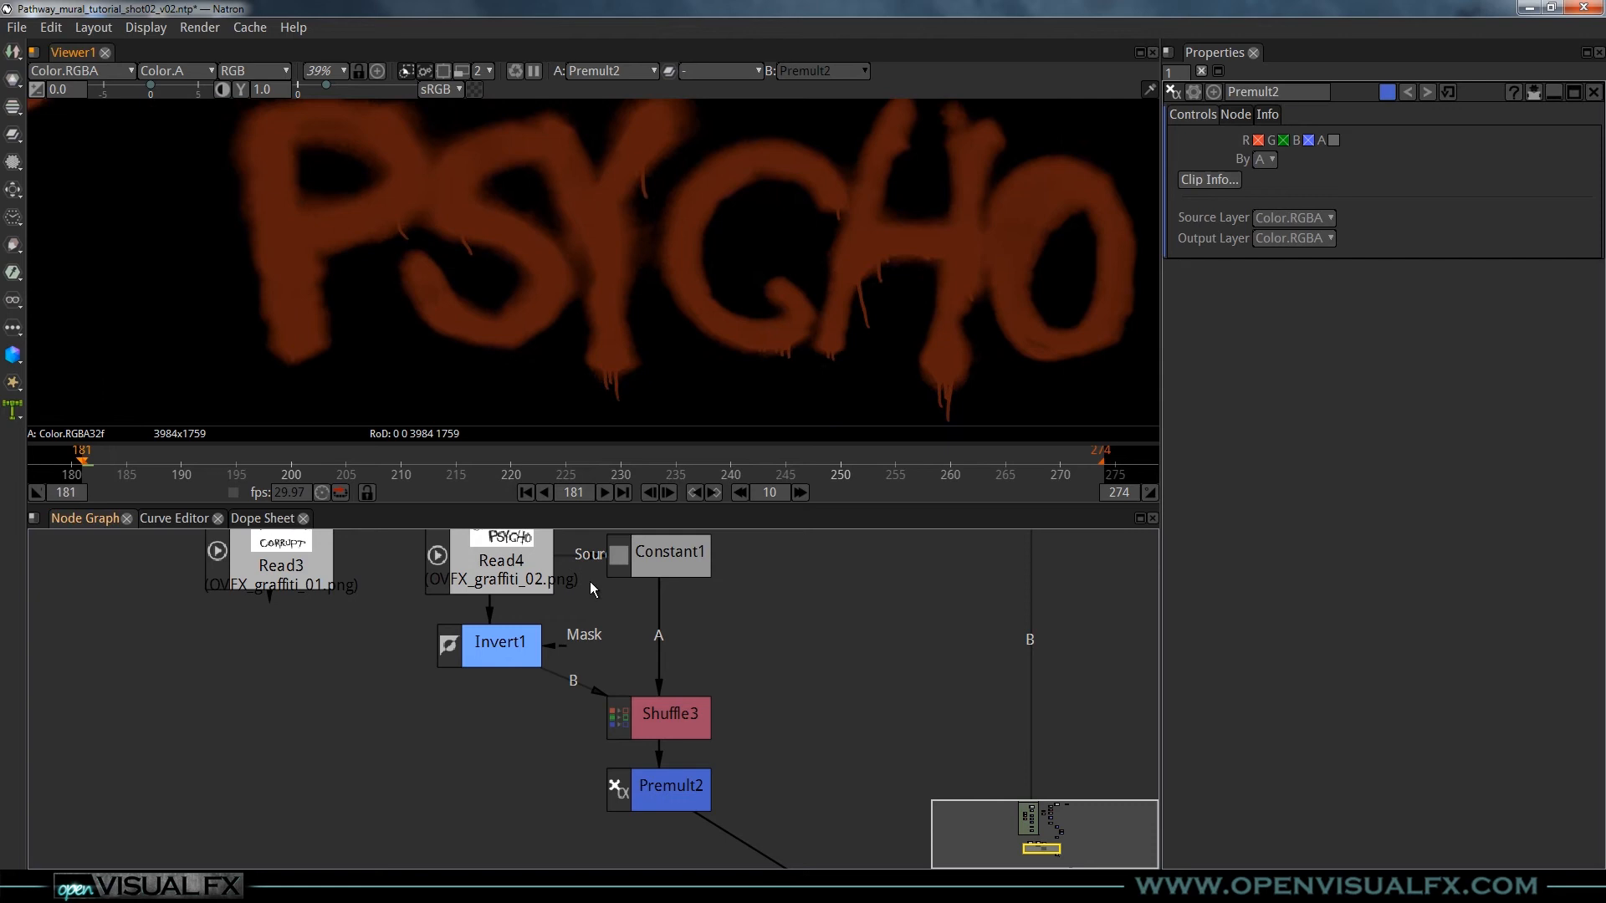
# - Make room by moving Premult2 and Shuffle3 down, and insert a Grade node after Invert1
pyautogui.moveTo(639, 672); pyautogui.dragTo(685, 598)
pyautogui.scroll(-1, 748, 742)
pyautogui.moveTo(682, 734); pyautogui.dragTo(685, 818)
pyautogui.moveTo(692, 681); pyautogui.dragTo(692, 734)
pyautogui.click(519, 606)
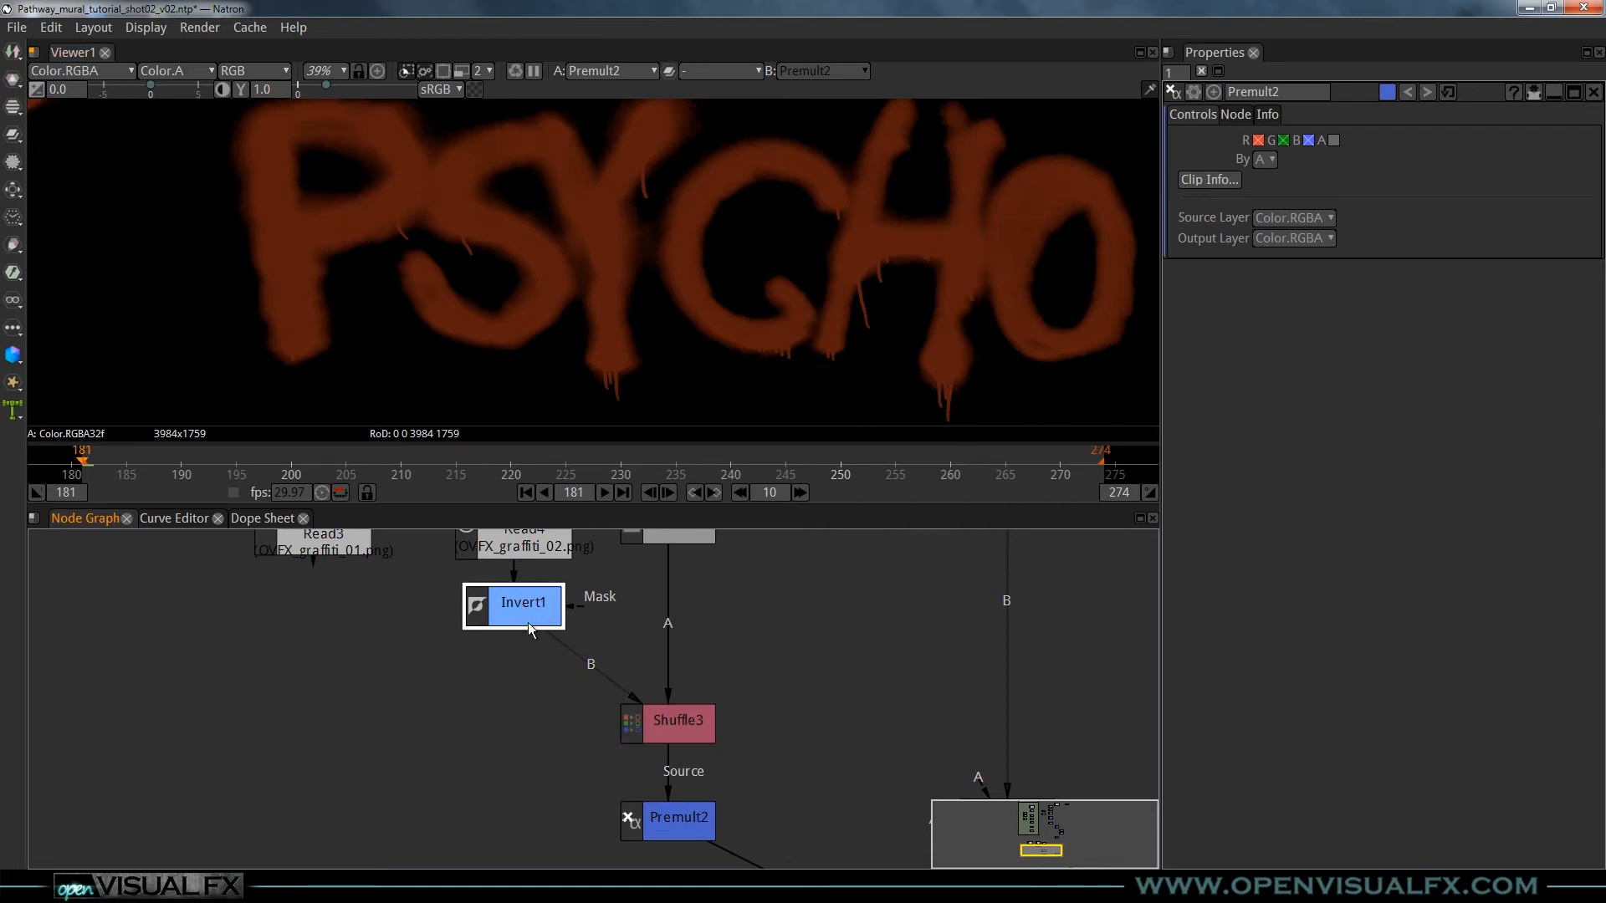
pyautogui.press('g')
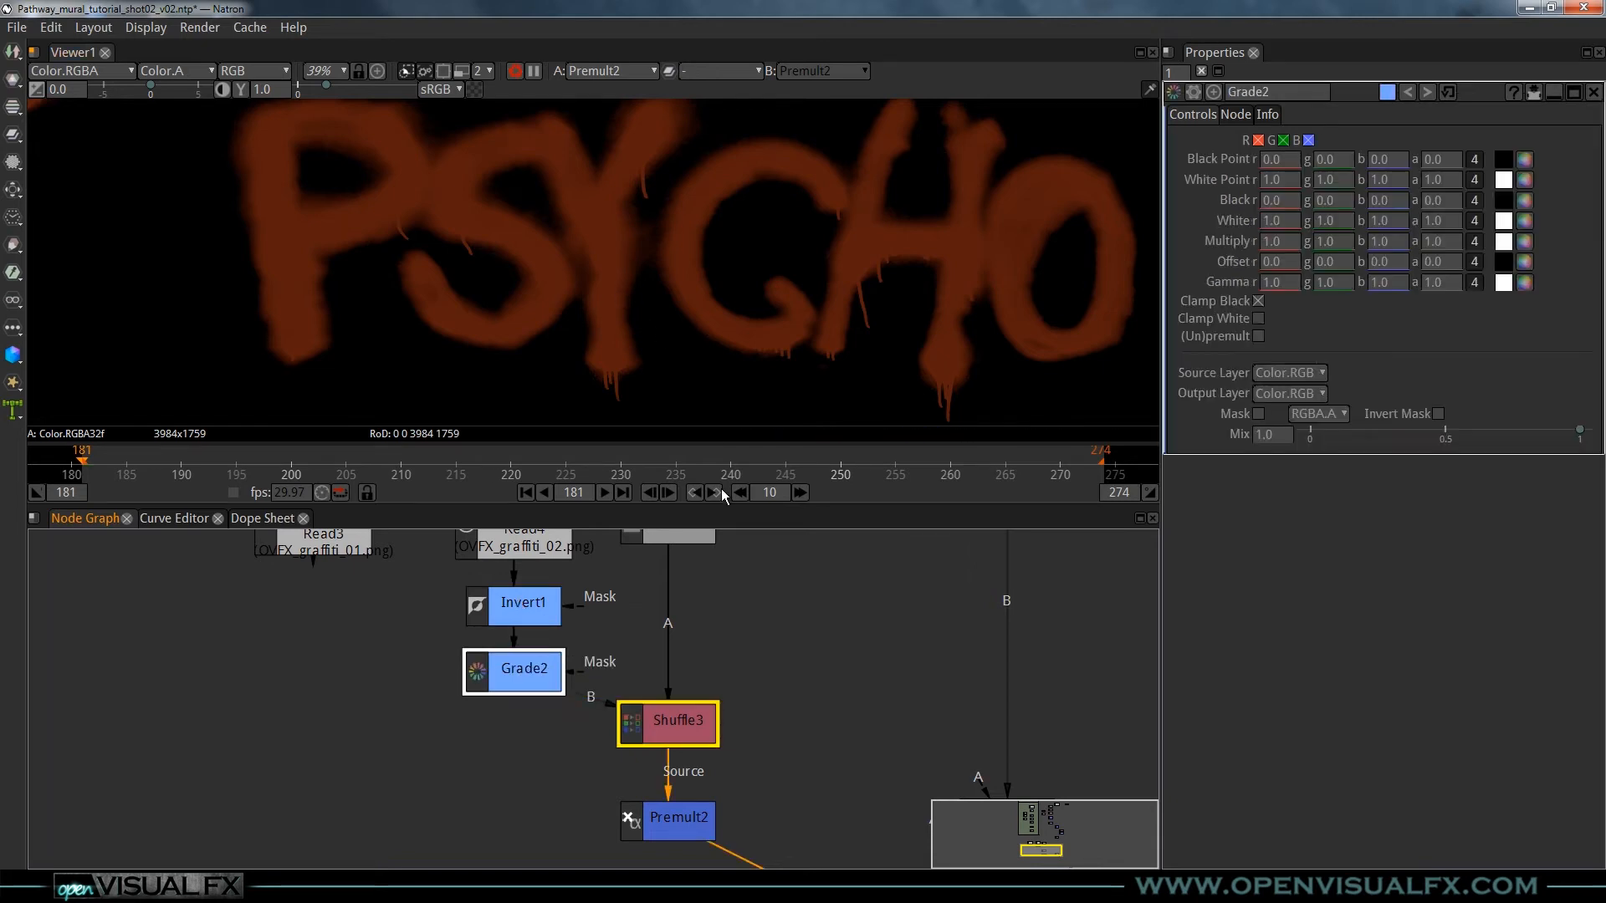
# - Collapse the Grade parameters to single values and try Black Point 0.4680, White Point 1.870 and Multiply 1.280
pyautogui.click(1474, 159)
pyautogui.click(1474, 179)
pyautogui.click(1474, 200)
pyautogui.click(1474, 220)
pyautogui.click(1474, 241)
pyautogui.click(1474, 261)
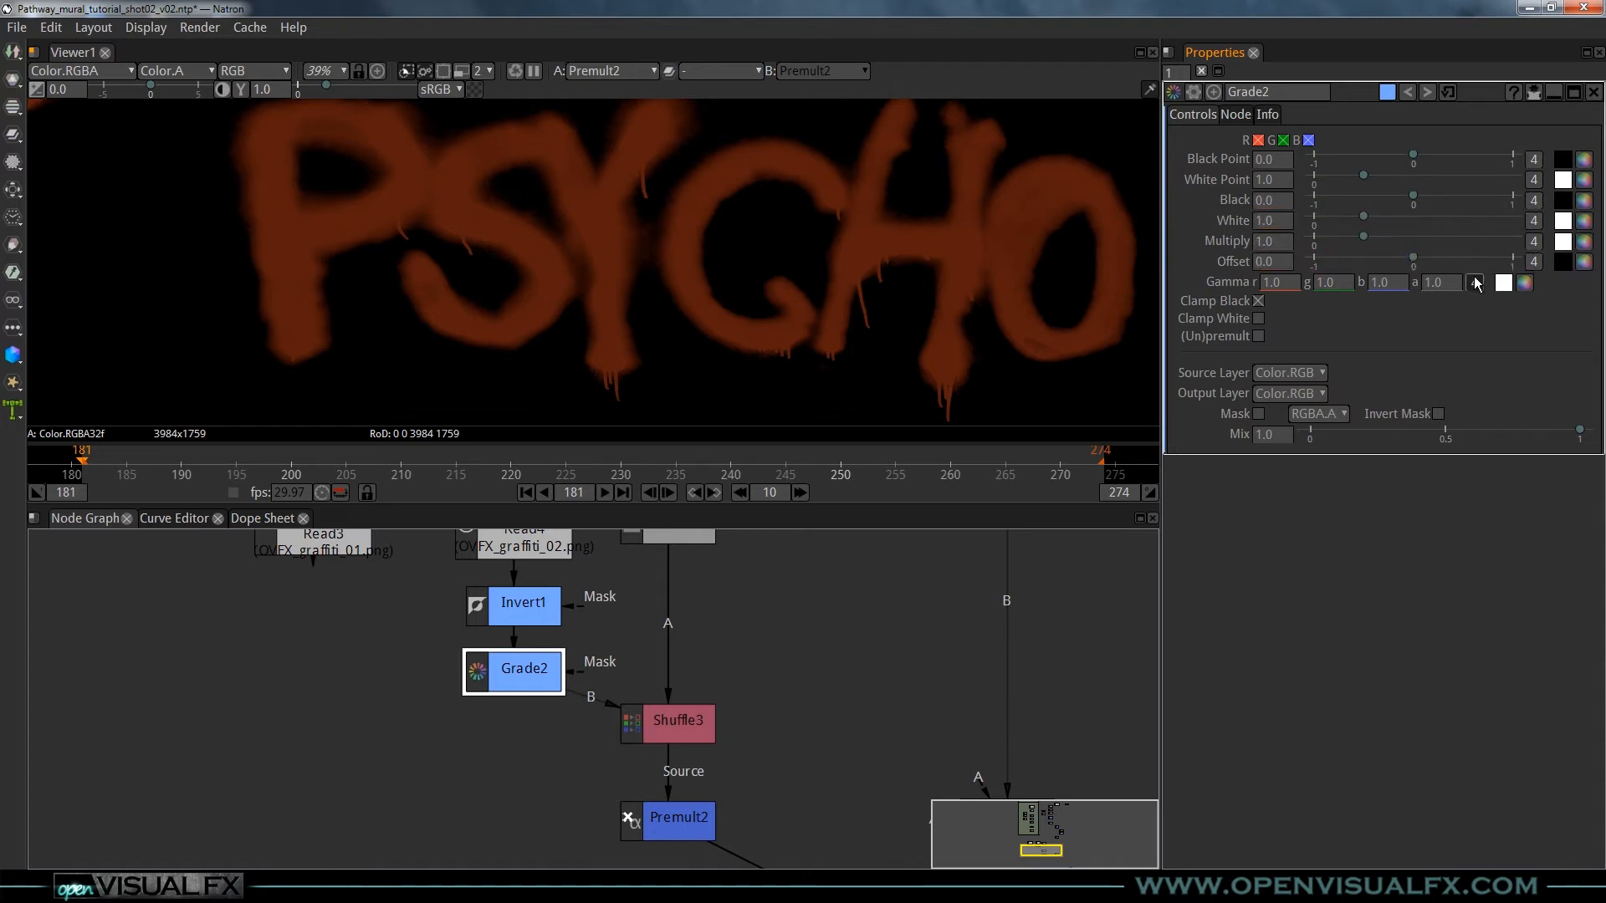
pyautogui.click(1474, 283)
pyautogui.moveTo(1358, 239)
pyautogui.mouseDown()
pyautogui.moveTo(1320, 237)
pyautogui.moveTo(1377, 240)
pyautogui.mouseUp()
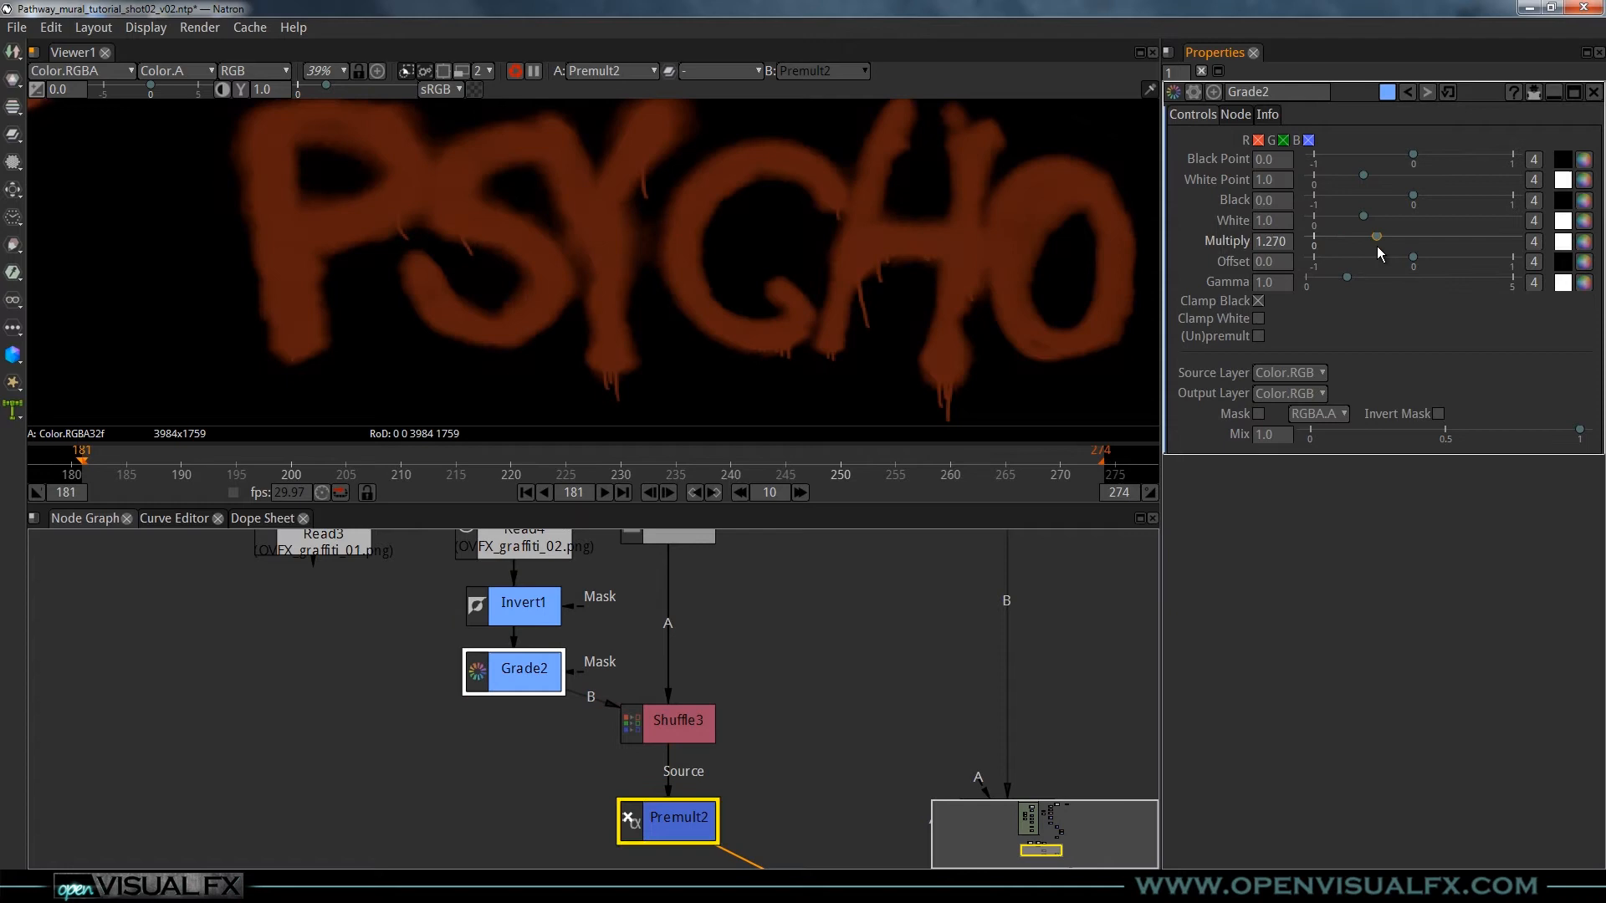
pyautogui.moveTo(1412, 155); pyautogui.dragTo(1459, 163)
pyautogui.moveTo(1363, 175); pyautogui.dragTo(1406, 177)
# - Delete the Grade node below Invert1 and move Shuffle3 and Premult2 back up
pyautogui.click(544, 684)
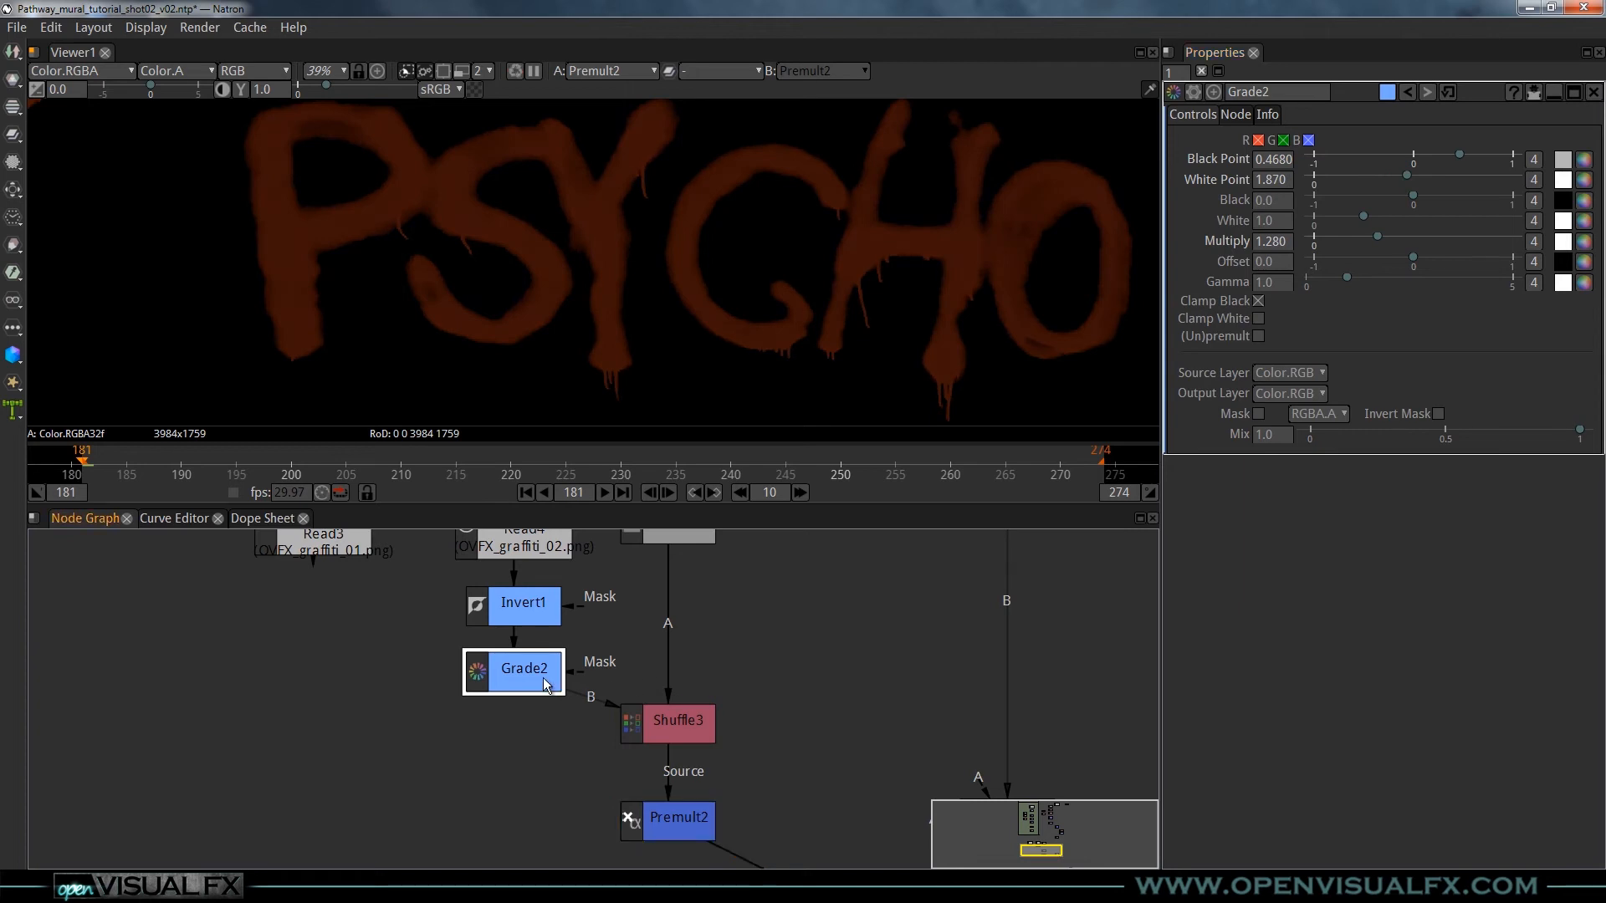
pyautogui.press('Delete')
pyautogui.moveTo(673, 724); pyautogui.dragTo(673, 682)
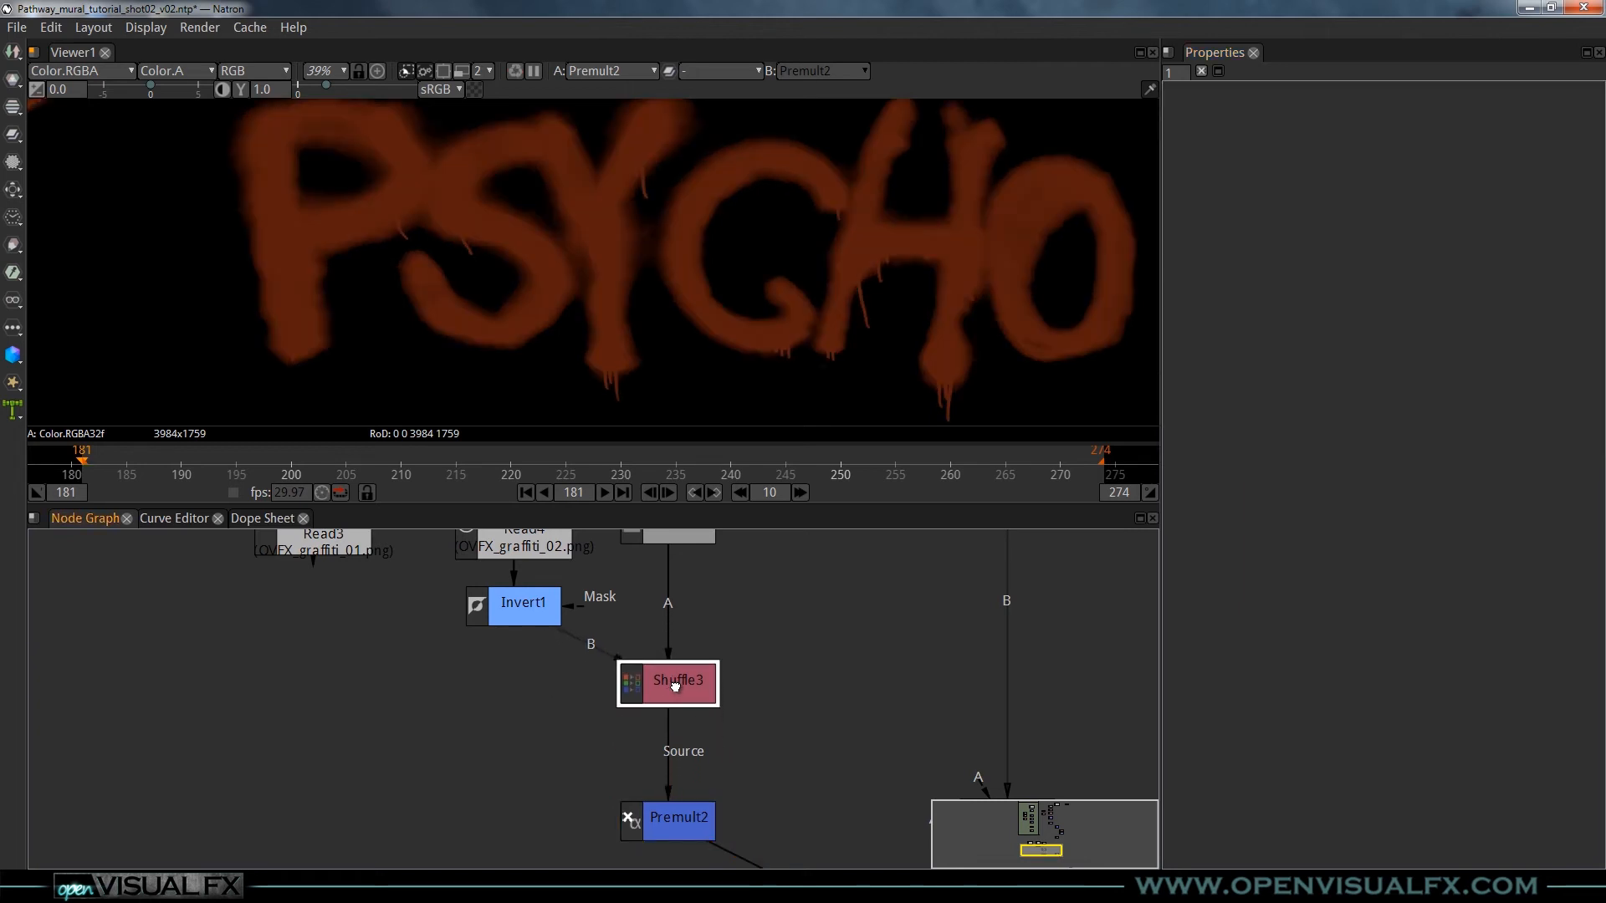
pyautogui.moveTo(689, 803); pyautogui.dragTo(689, 736)
# - Move Constant1 to the left side of the Read4 branch and place Invert1 directly above Shuffle3
pyautogui.scroll(-3, 610, 654)
pyautogui.moveTo(610, 654); pyautogui.dragTo(758, 703)
pyautogui.moveTo(574, 618); pyautogui.dragTo(546, 612)
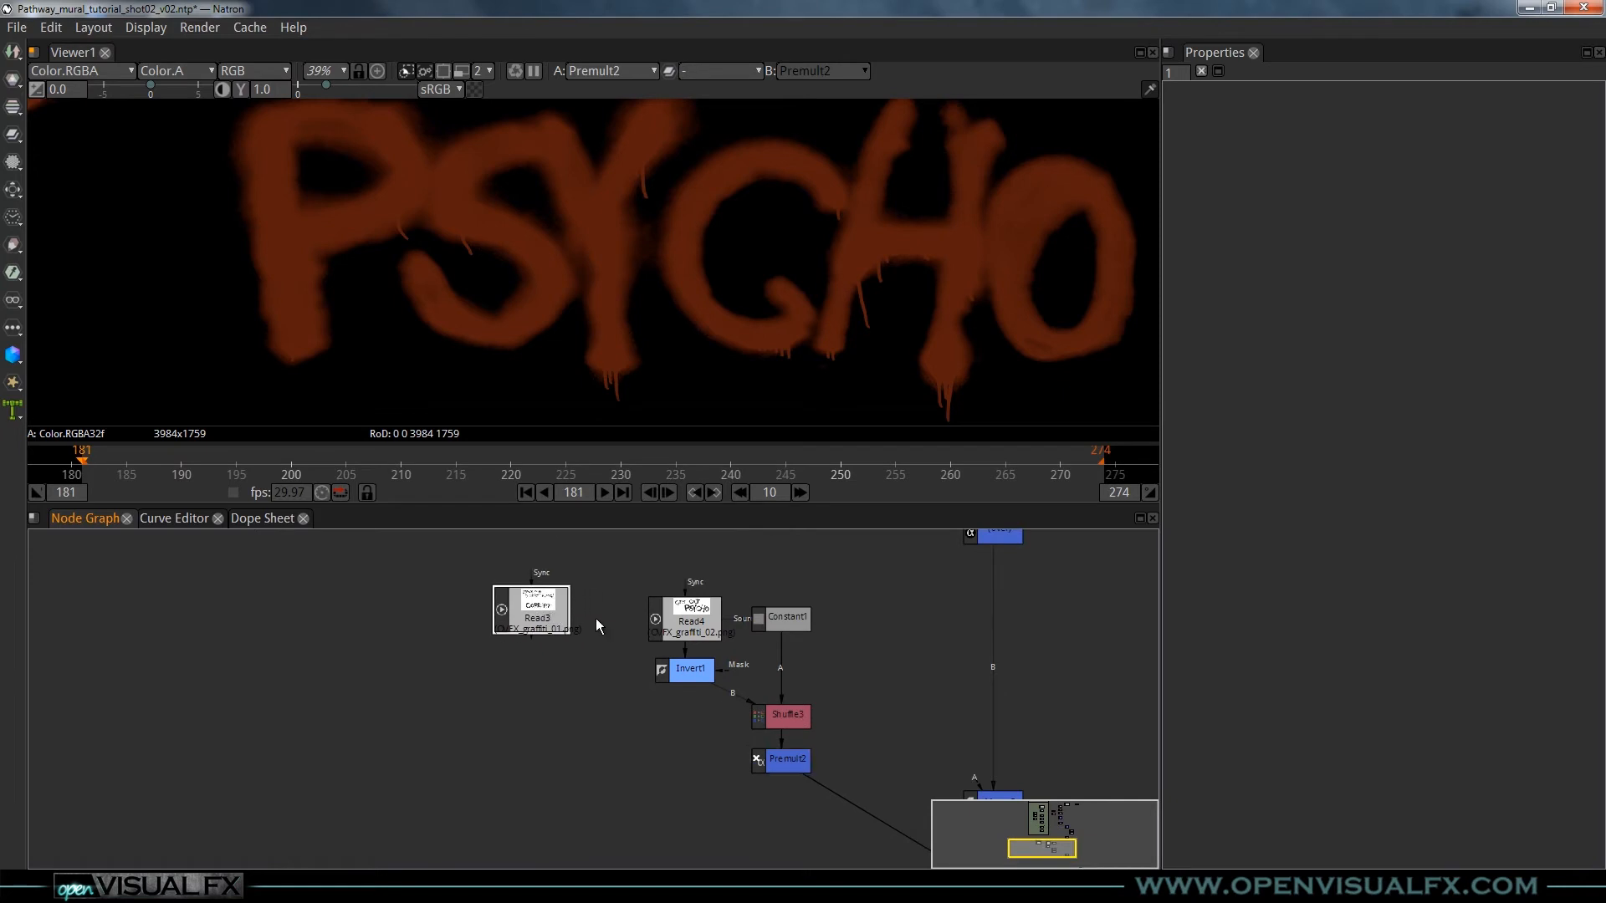
pyautogui.moveTo(764, 644); pyautogui.dragTo(600, 675)
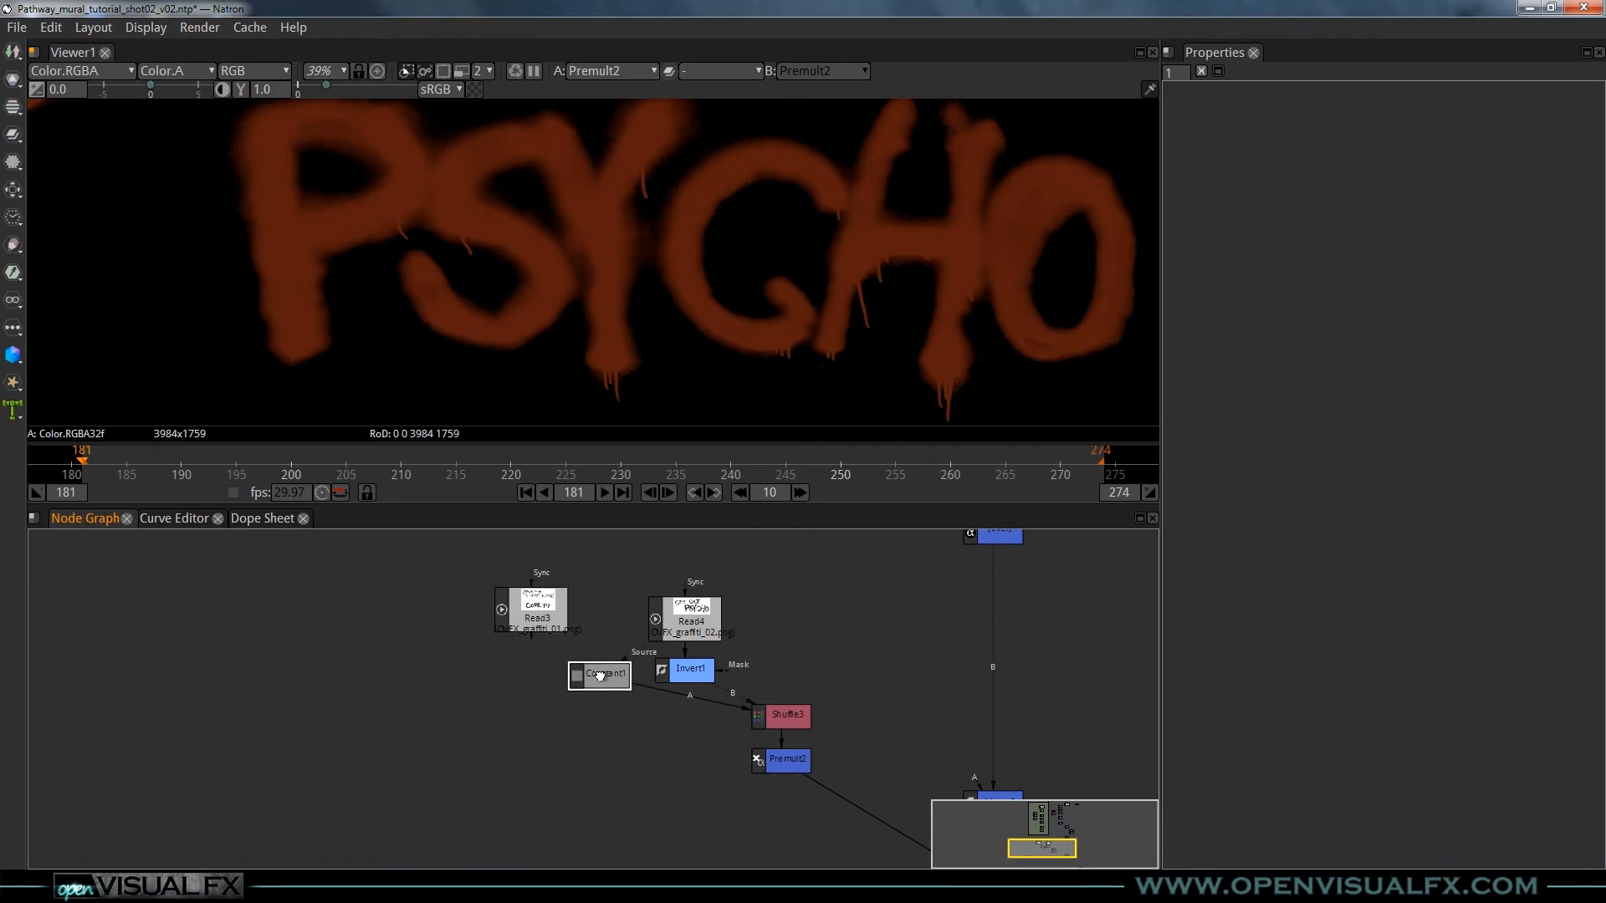
pyautogui.moveTo(740, 543); pyautogui.dragTo(571, 721)
pyautogui.moveTo(685, 672); pyautogui.dragTo(790, 650)
pyautogui.click(799, 645)
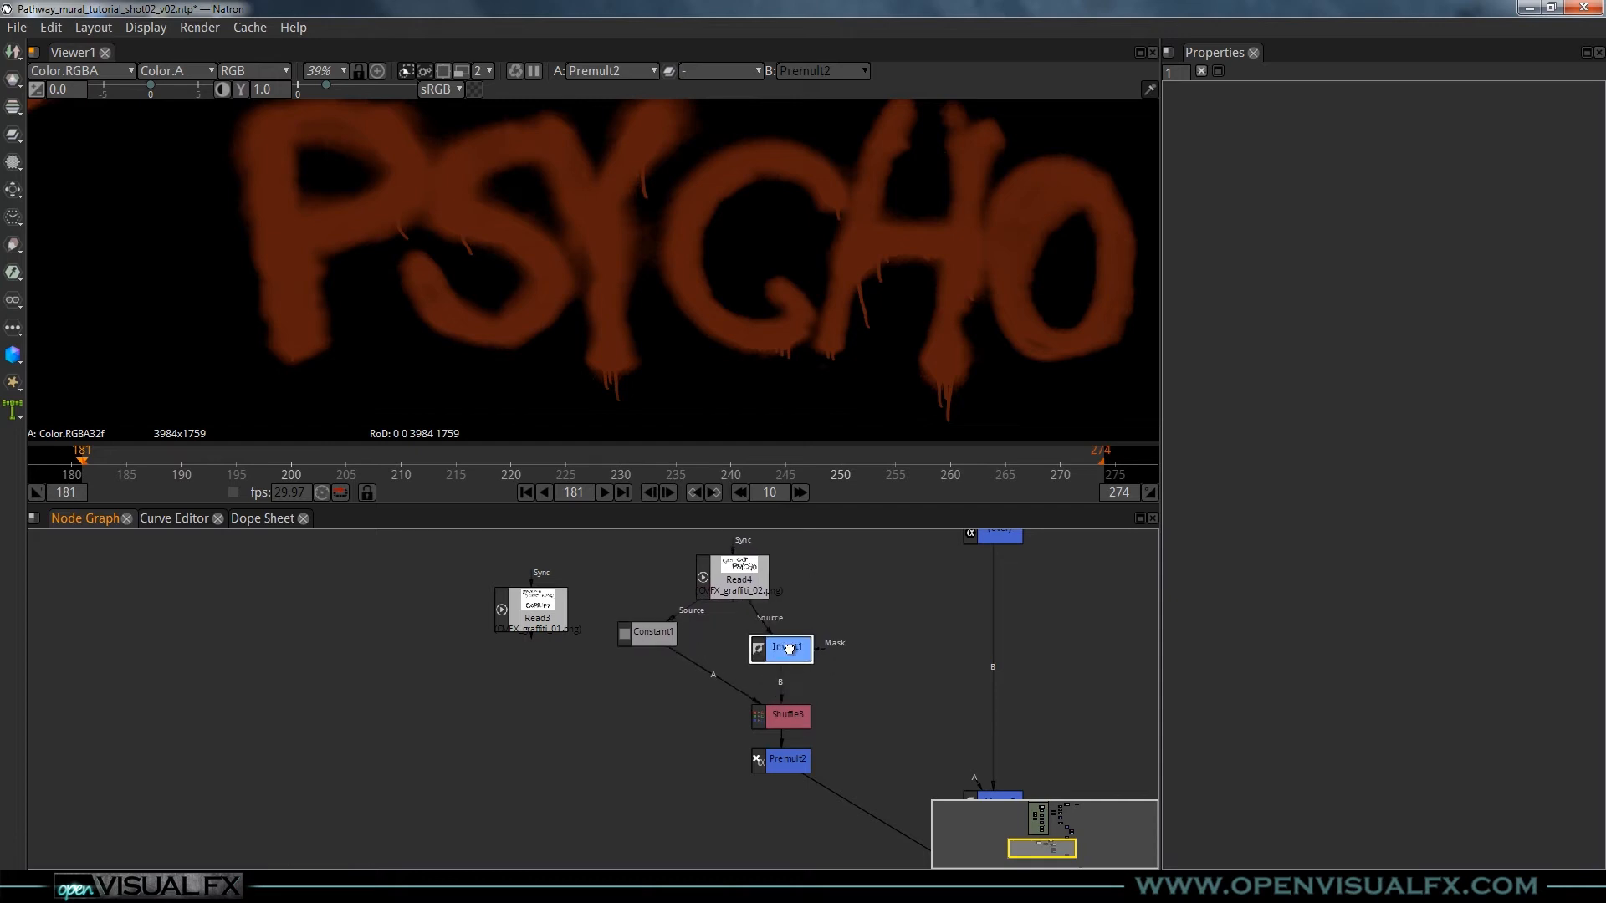
# - Align Read4 above Invert1, tighten the nodes below it, and move Read3 level with Read4
pyautogui.moveTo(749, 592); pyautogui.dragTo(797, 604)
pyautogui.moveTo(657, 637); pyautogui.dragTo(711, 654)
pyautogui.moveTo(790, 720); pyautogui.dragTo(788, 744)
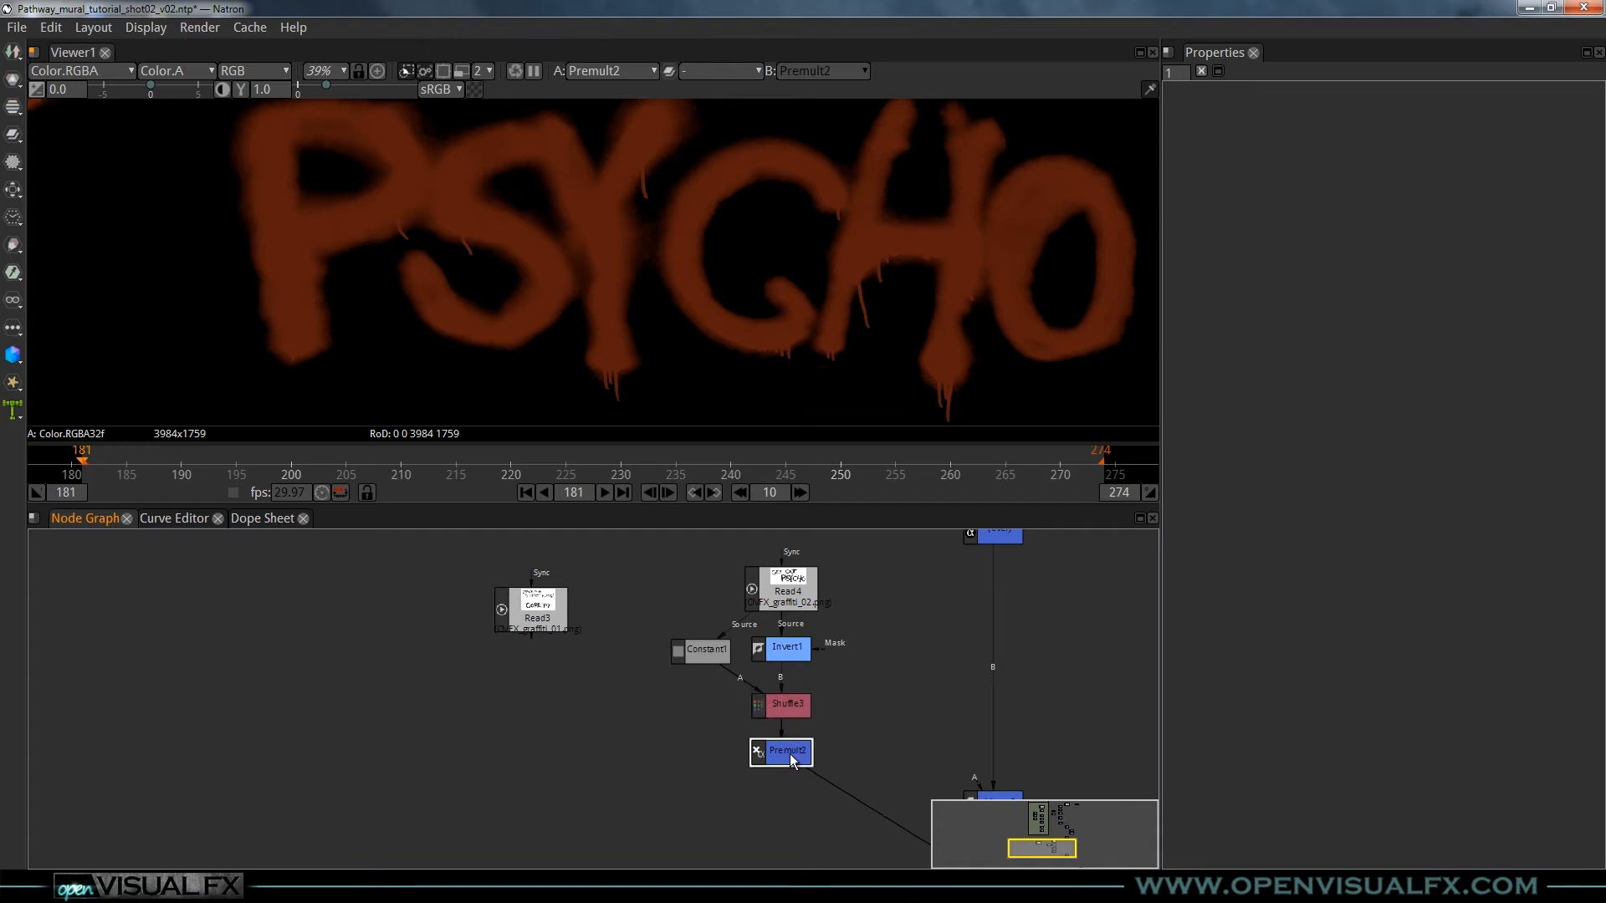
pyautogui.moveTo(536, 630); pyautogui.dragTo(574, 610)
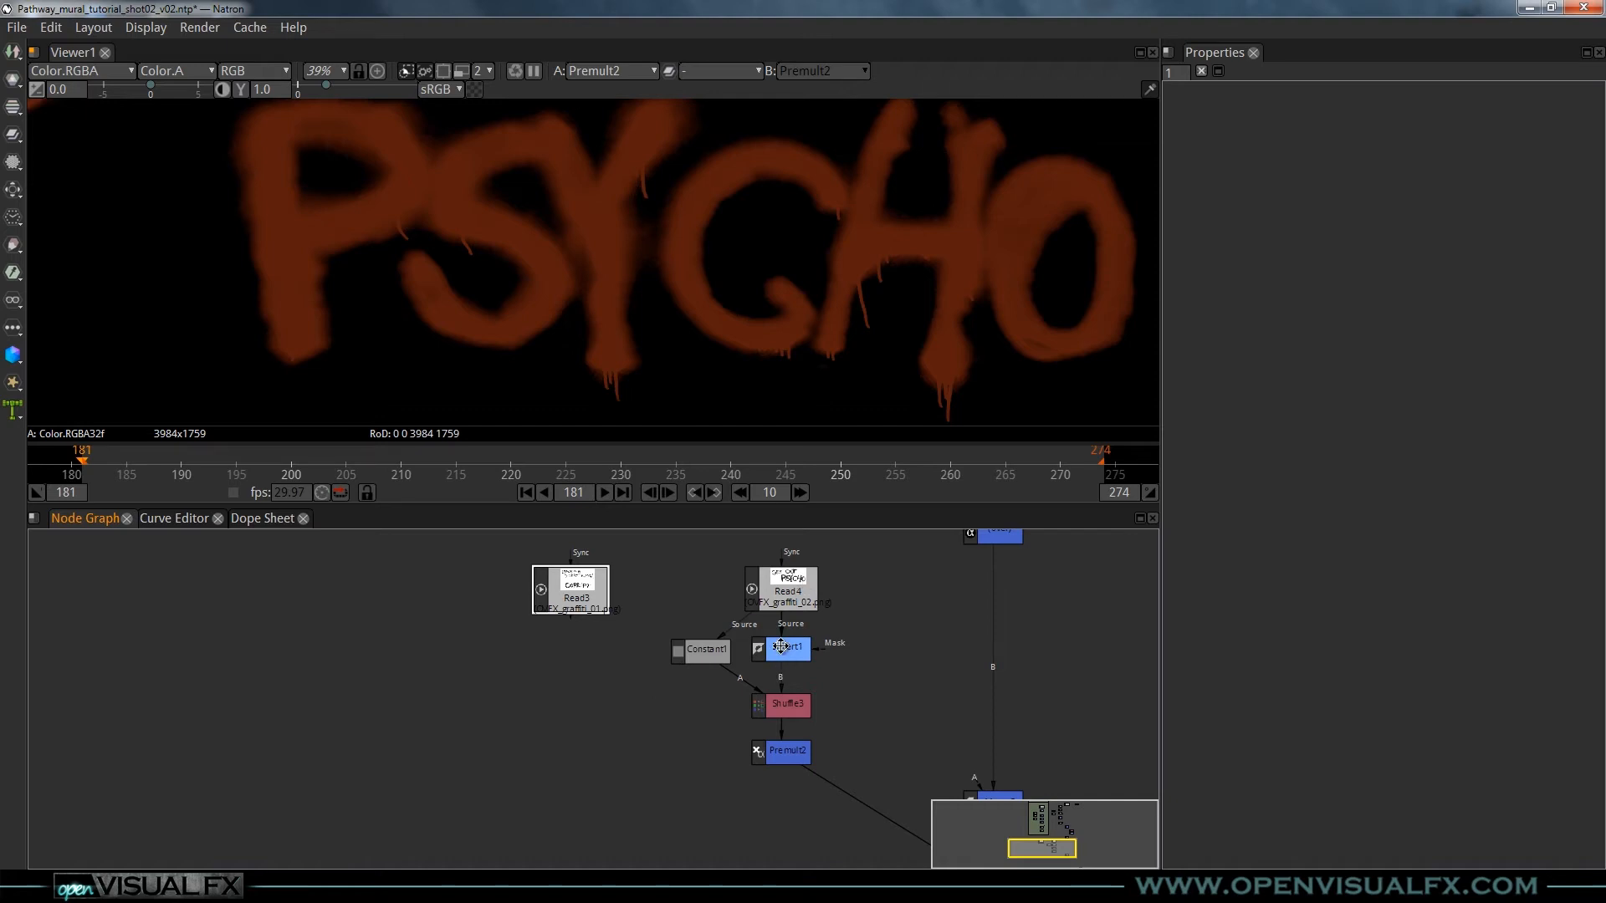
# - Raise Read4, insert a Dot between it and Invert1, and reconnect Constant1's Source to the Dot
pyautogui.moveTo(784, 646); pyautogui.dragTo(738, 725)
pyautogui.moveTo(740, 664); pyautogui.dragTo(740, 614)
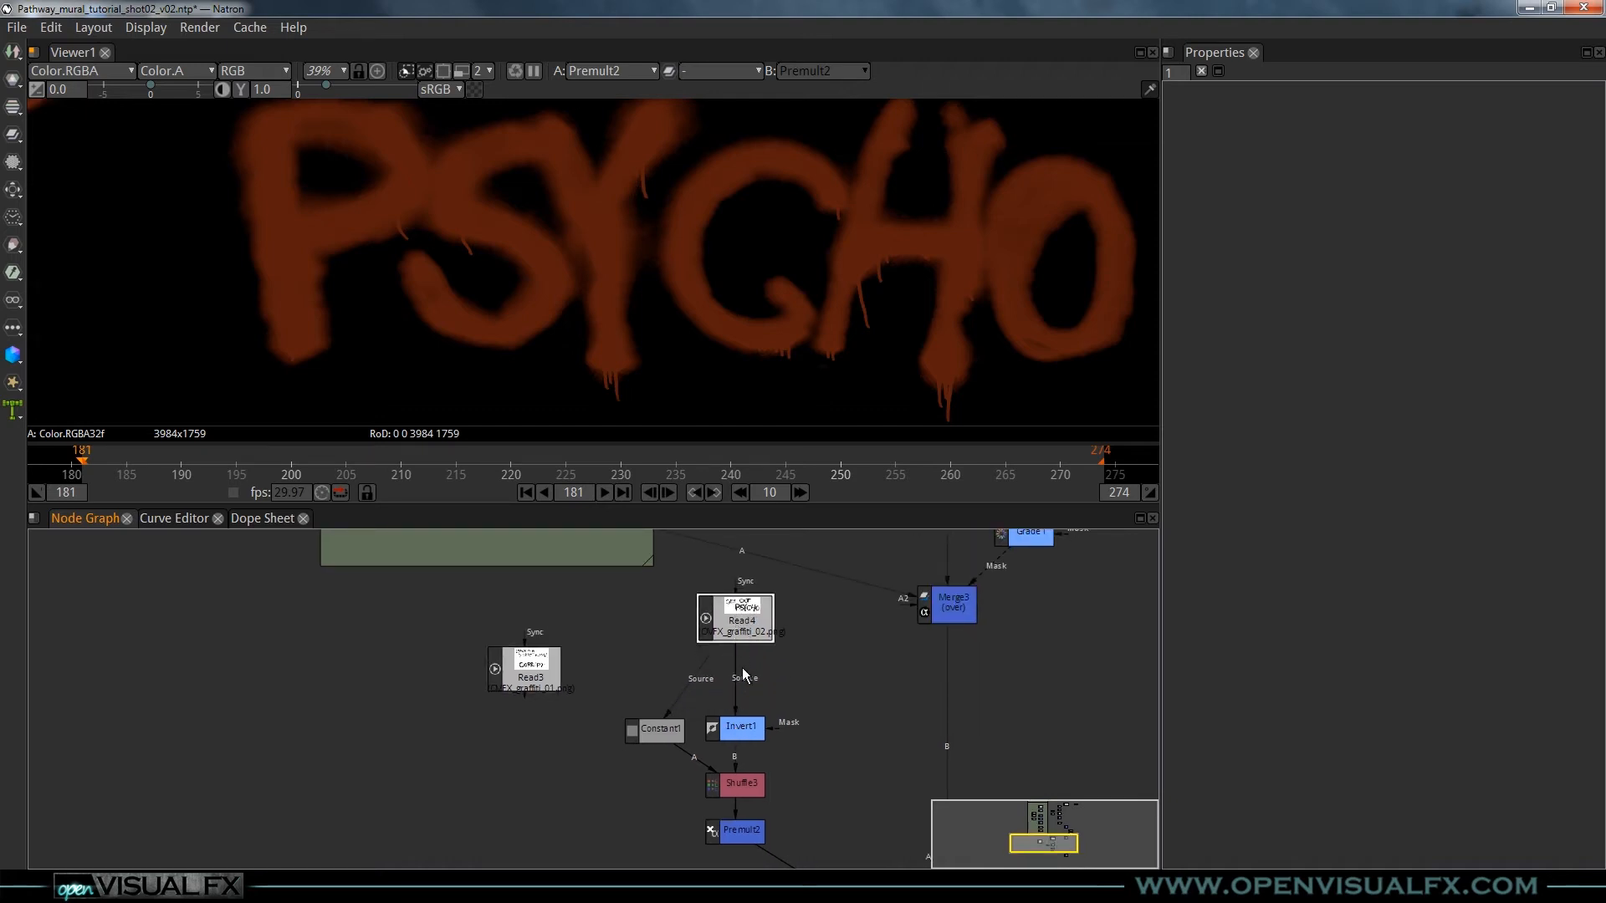
pyautogui.scroll(3, 735, 683)
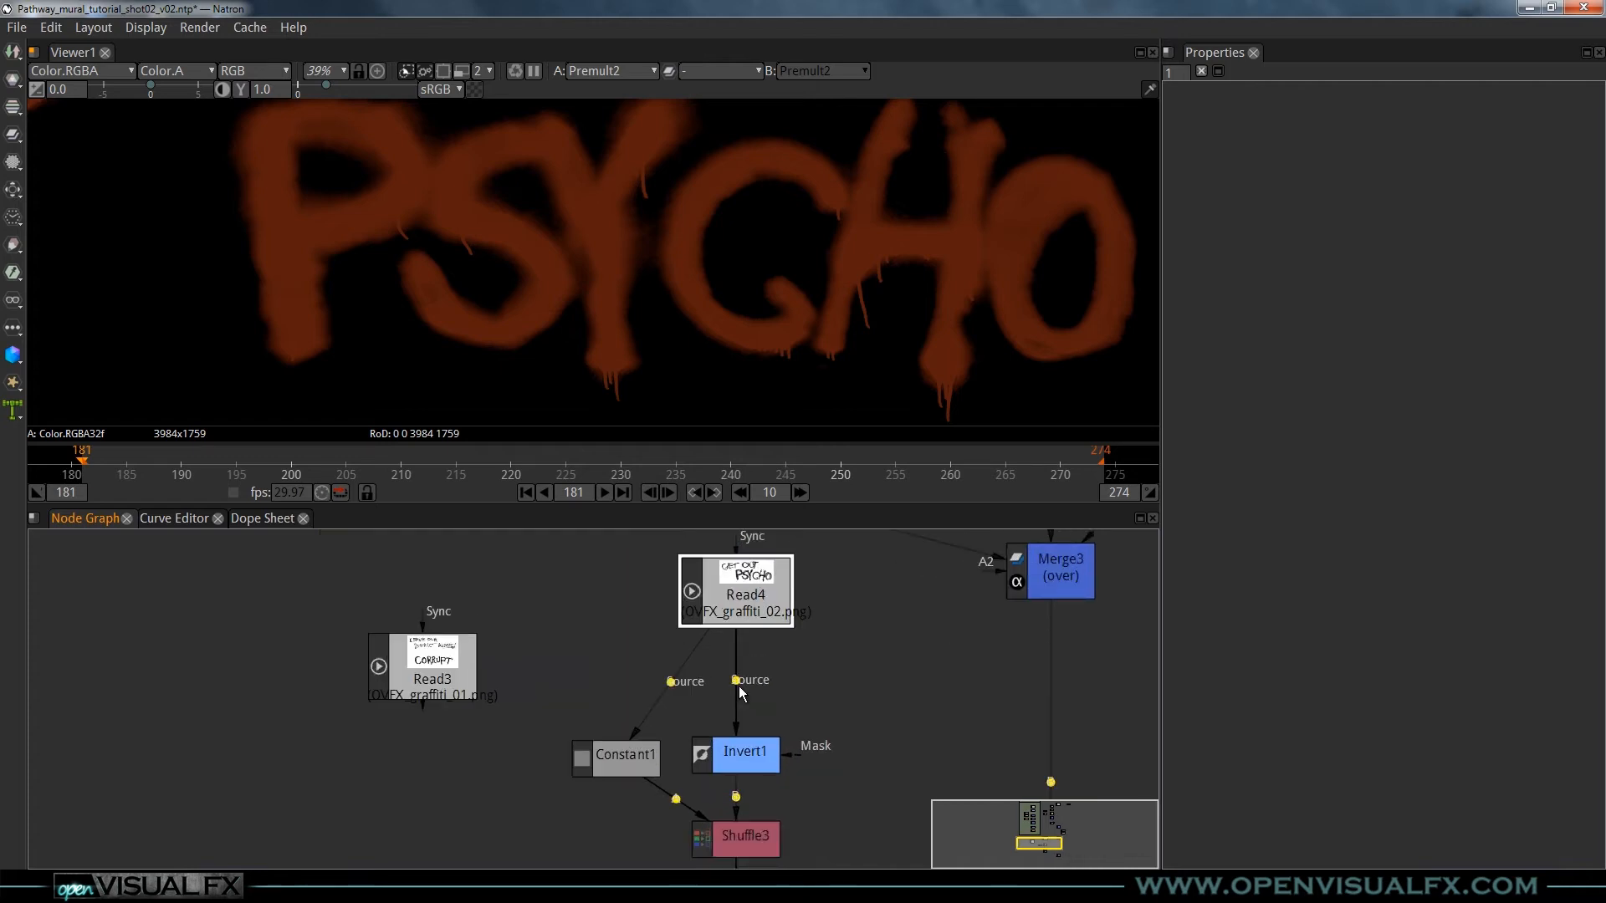
pyautogui.click(14, 327)
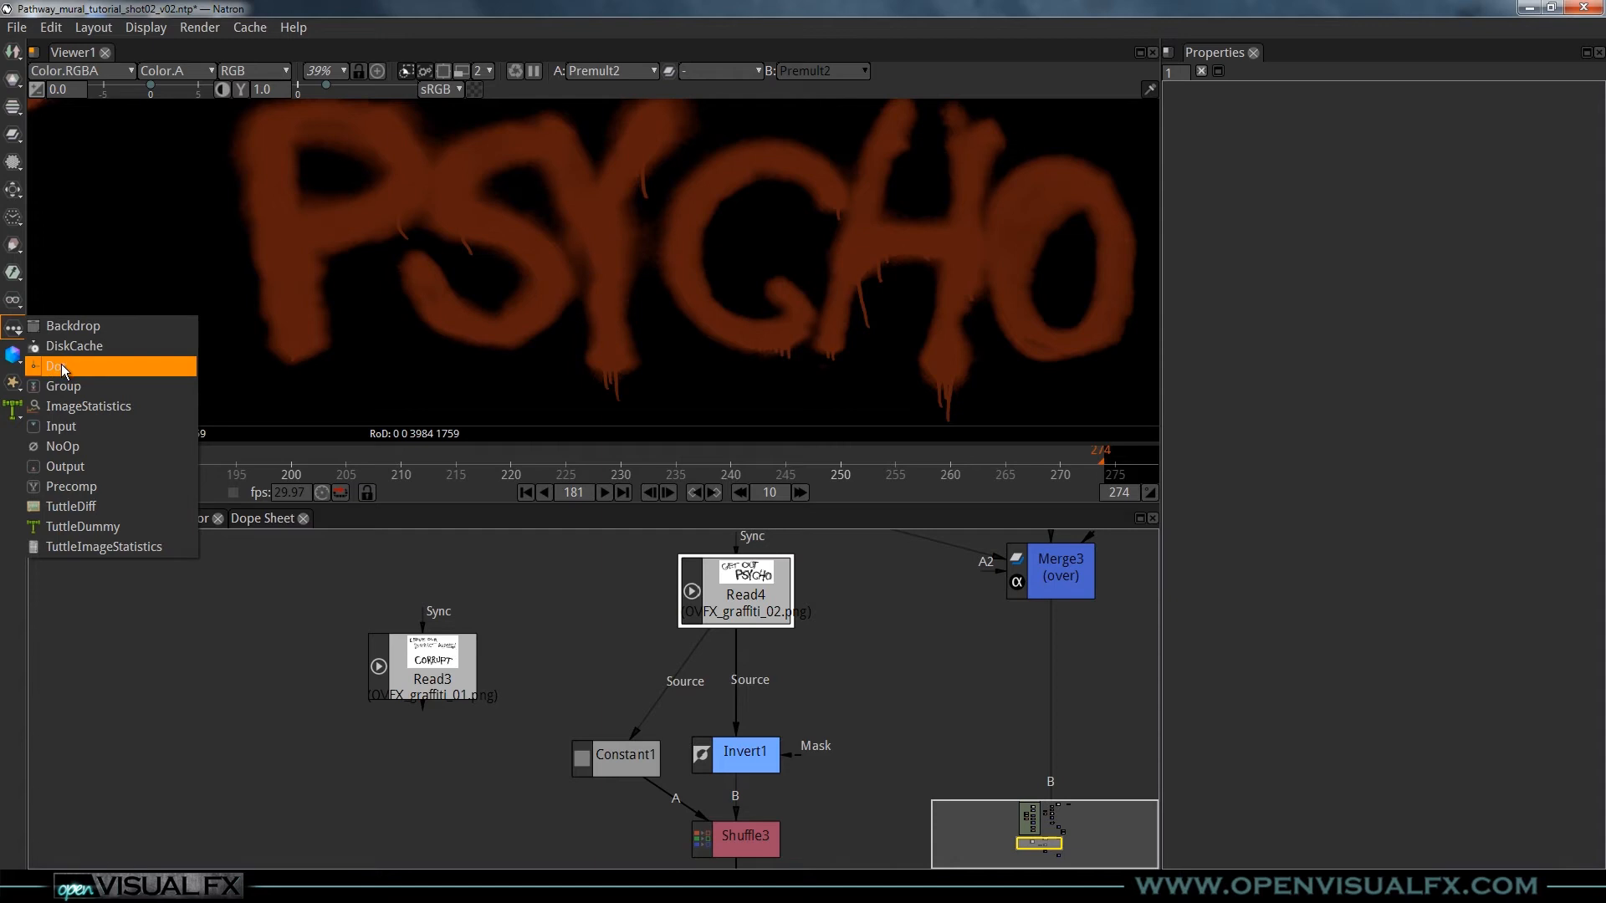
pyautogui.click(774, 690)
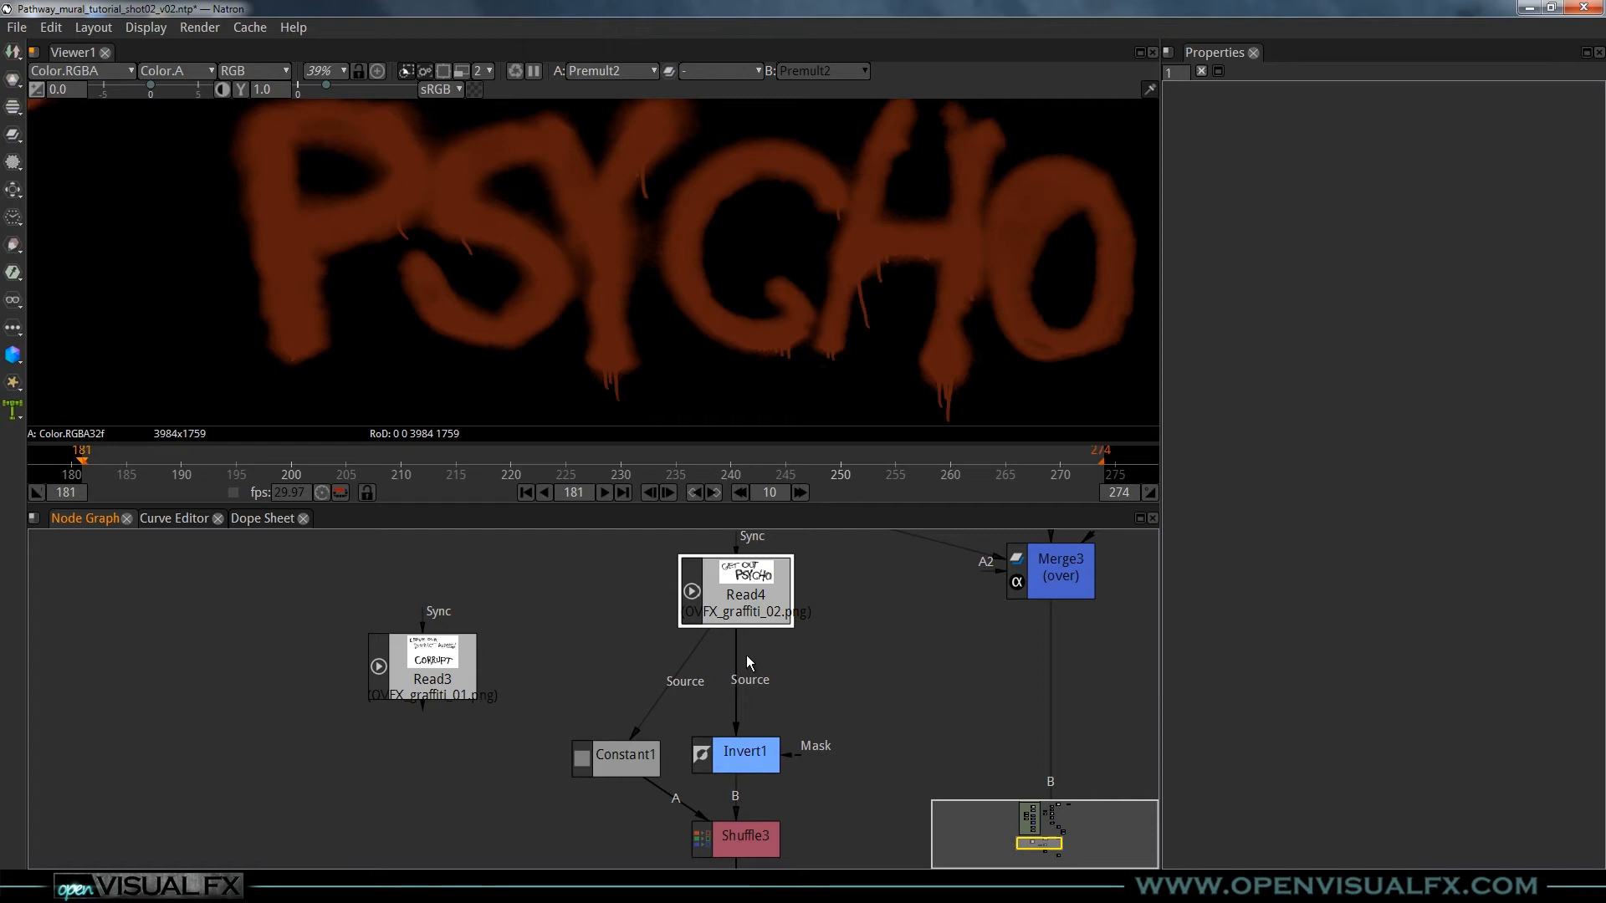
pyautogui.keyDown('ctrl'); pyautogui.click(736, 679); pyautogui.keyUp('ctrl')
pyautogui.moveTo(736, 679)
pyautogui.mouseDown()
pyautogui.moveTo(761, 673)
pyautogui.moveTo(736, 675)
pyautogui.mouseUp()
pyautogui.moveTo(707, 621); pyautogui.dragTo(736, 675)
pyautogui.moveTo(754, 605); pyautogui.dragTo(755, 606)
# - Copy the Dot, Constant1, Invert1, Shuffle3 and Premult2, and place the duplicates beneath Read3 as its keying branch
pyautogui.scroll(-4, 755, 606)
pyautogui.moveTo(619, 671); pyautogui.dragTo(773, 856)
pyautogui.moveTo(608, 689); pyautogui.dragTo(798, 849)
pyautogui.hotkey('ctrl', 'c')
pyautogui.hotkey('ctrl', 'v')
pyautogui.moveTo(777, 716); pyautogui.dragTo(541, 774)
pyautogui.click(555, 720)
pyautogui.moveTo(543, 691); pyautogui.dragTo(539, 681)
# - Reposition the Read4 and Read3 branches so they sit side by side
pyautogui.scroll(-2, 458, 664)
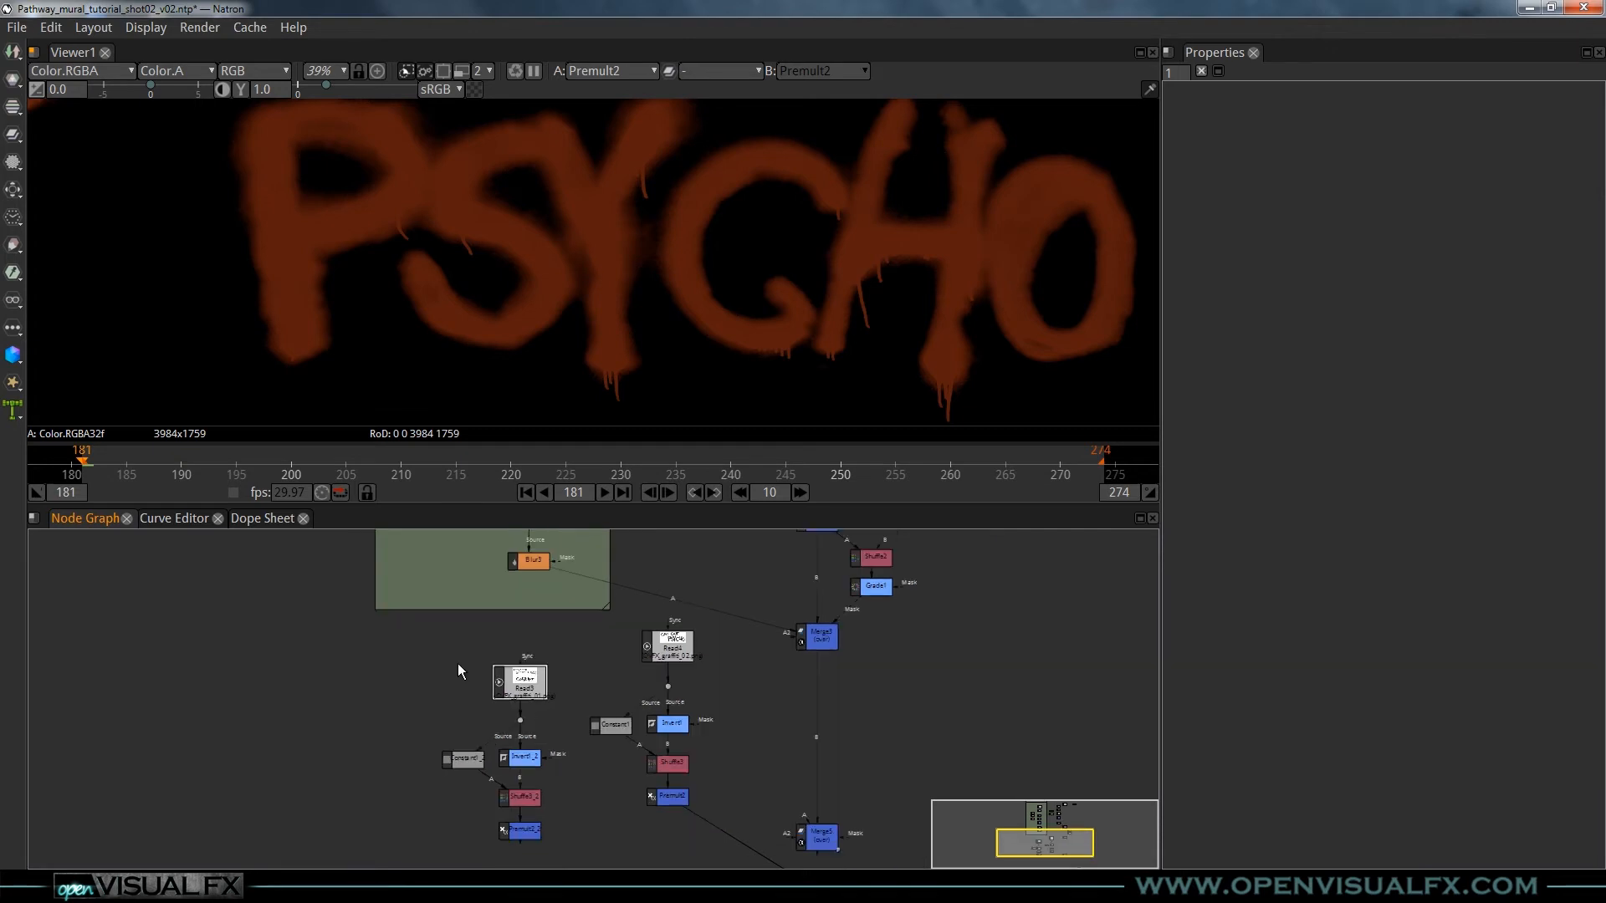
pyautogui.moveTo(577, 626); pyautogui.dragTo(733, 797)
pyautogui.moveTo(674, 661); pyautogui.dragTo(669, 682)
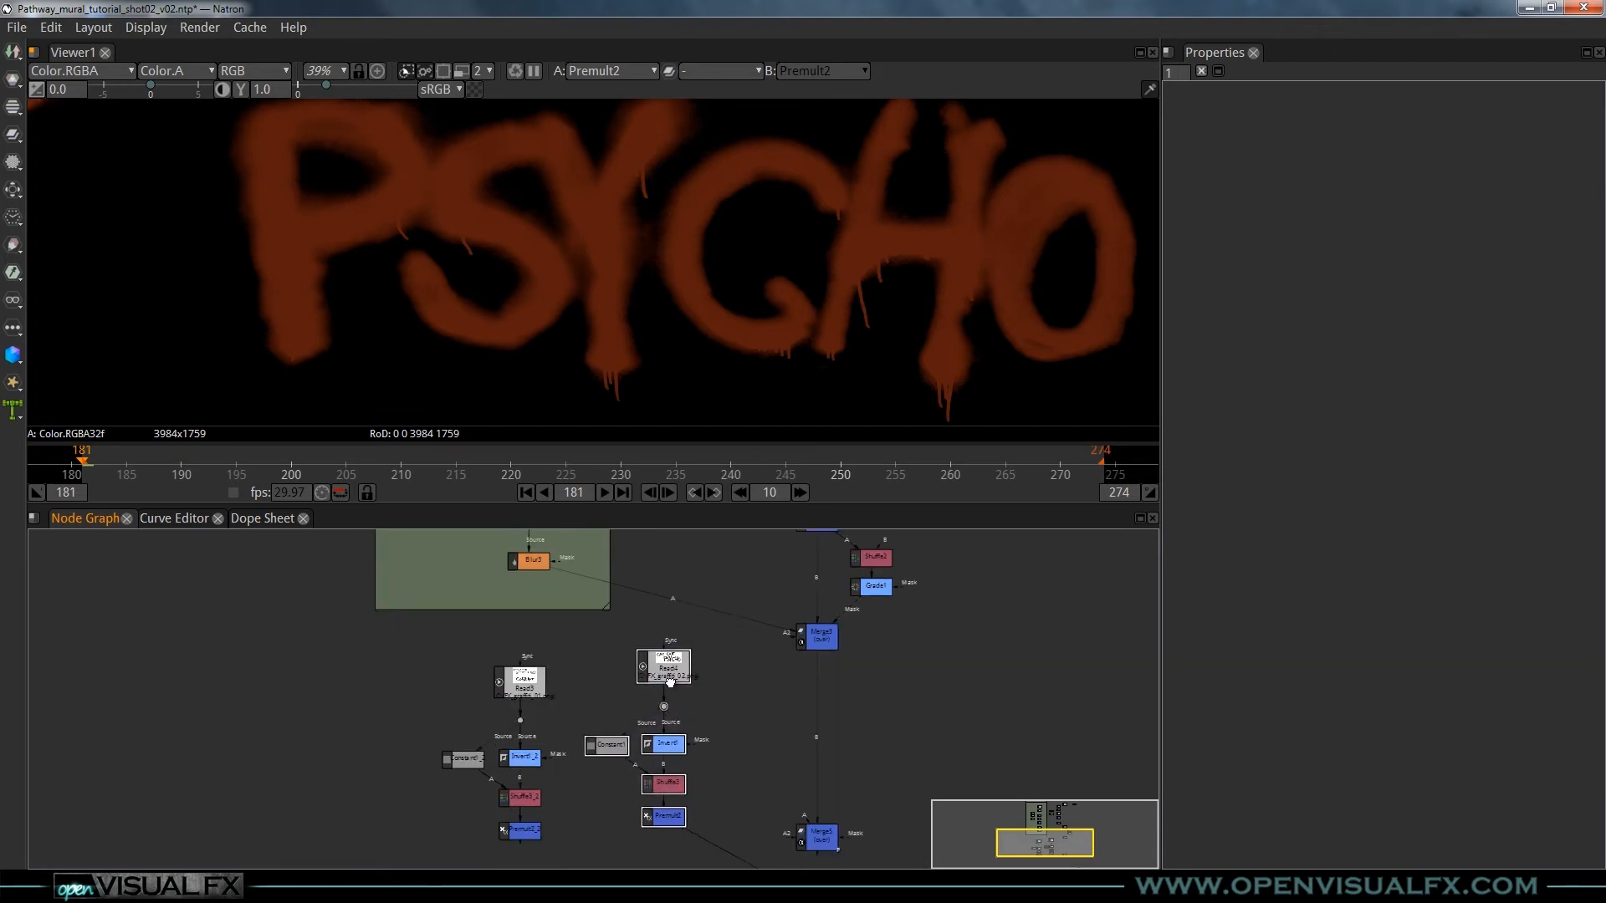
pyautogui.moveTo(408, 656); pyautogui.dragTo(593, 770)
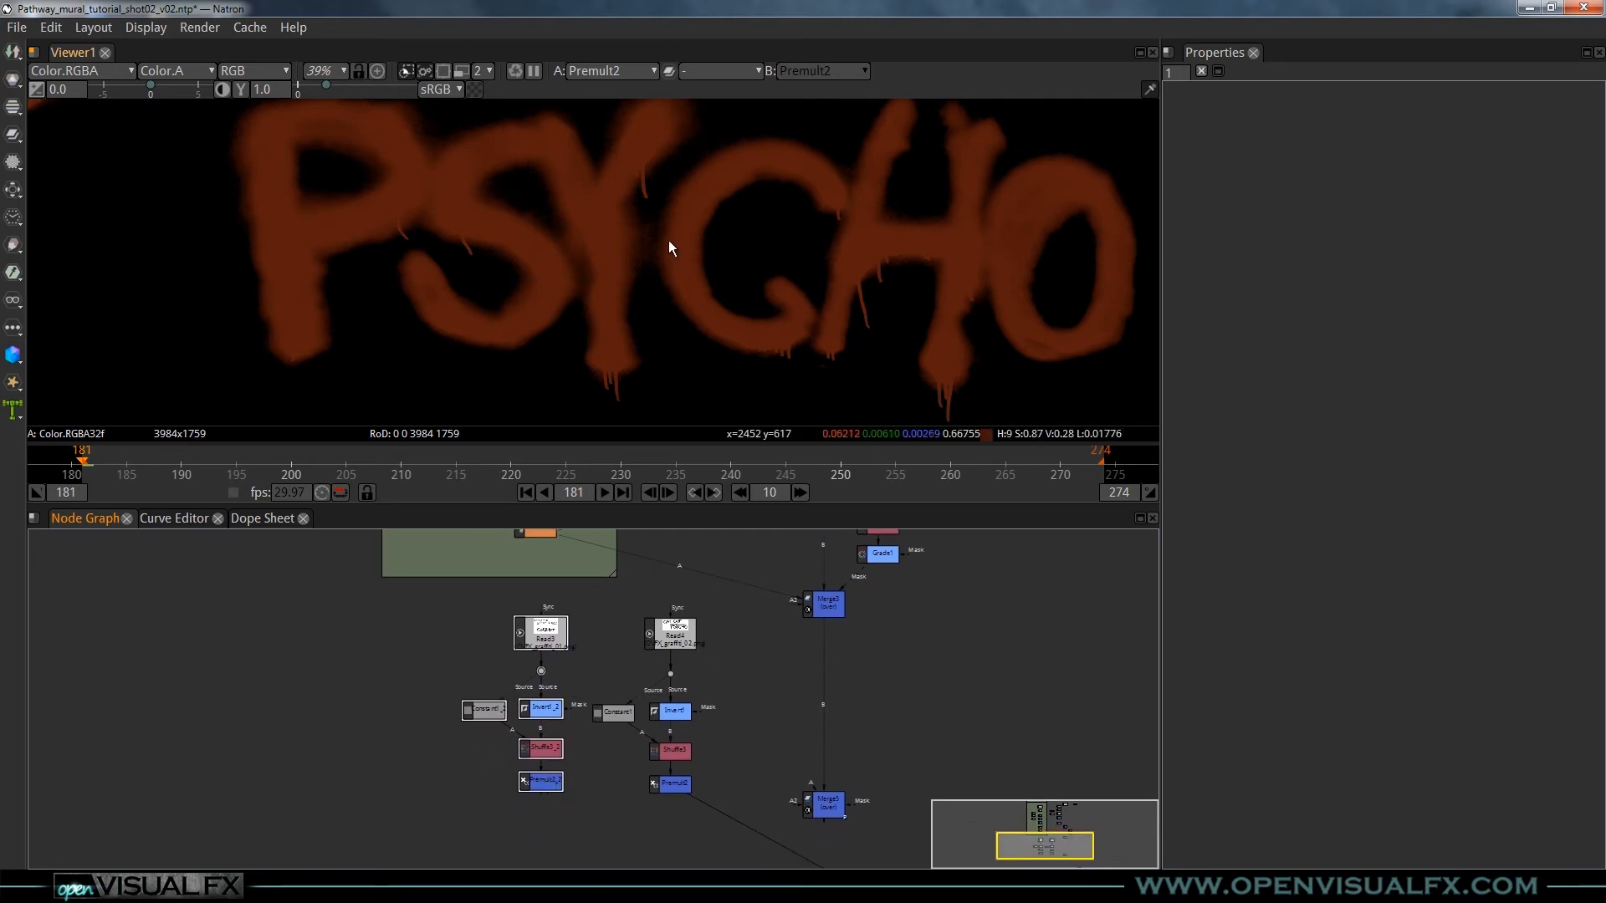
# - View Premult2_2 and examine both texts of the second graffiti image at full frame
pyautogui.scroll(-4, 670, 243)
pyautogui.scroll(-2, 673, 234)
pyautogui.click(545, 786)
pyautogui.press('1')
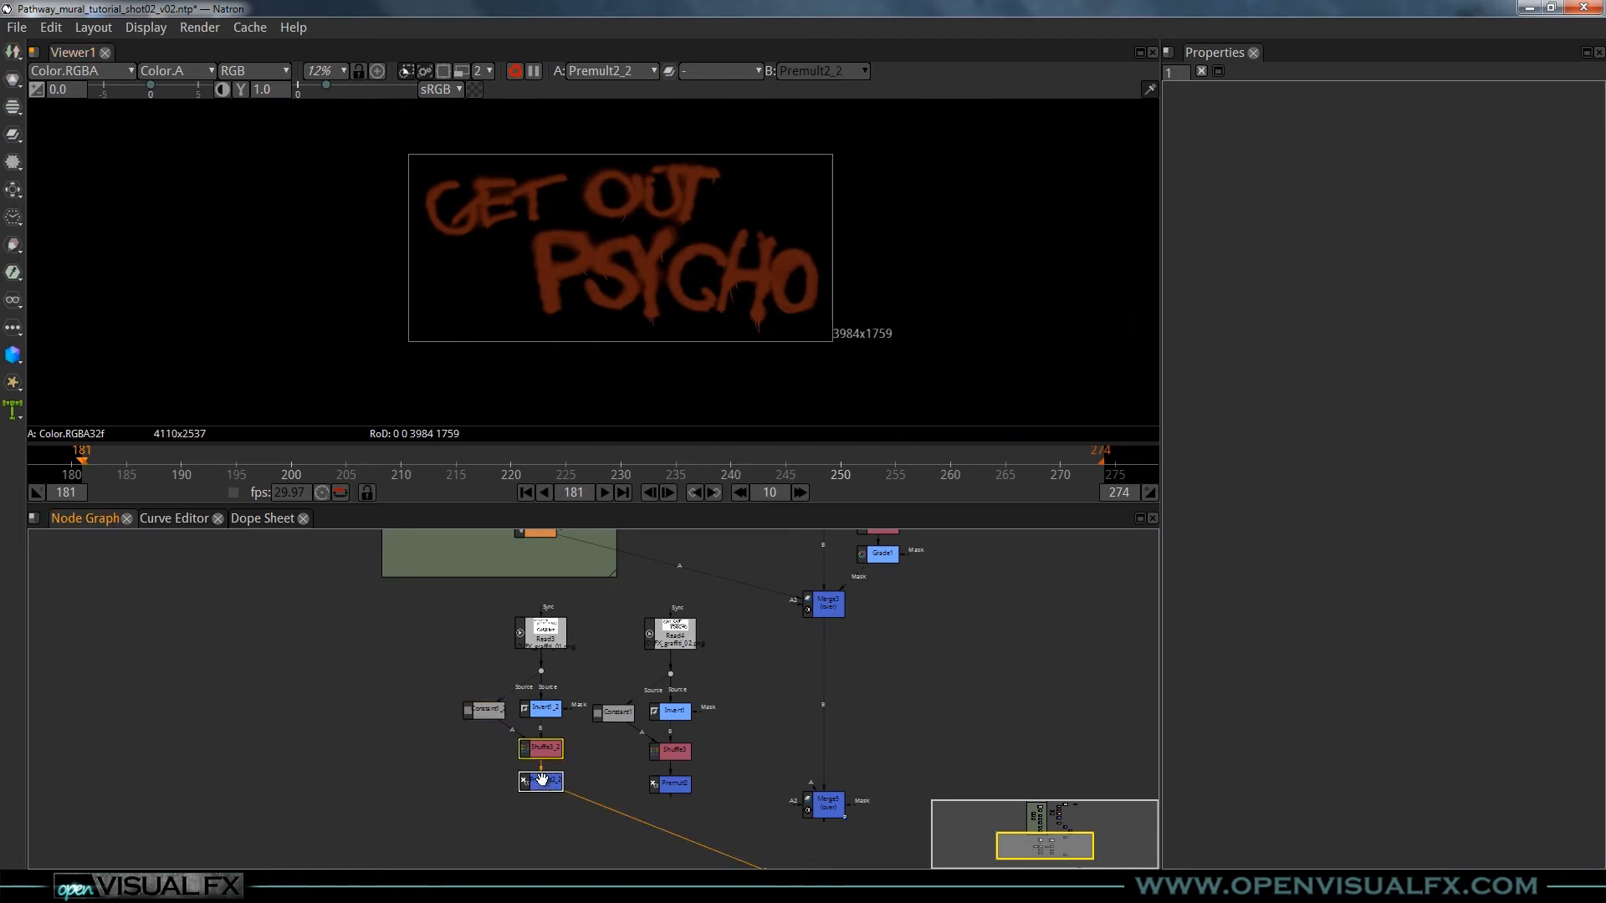
pyautogui.moveTo(654, 174); pyautogui.dragTo(630, 249)
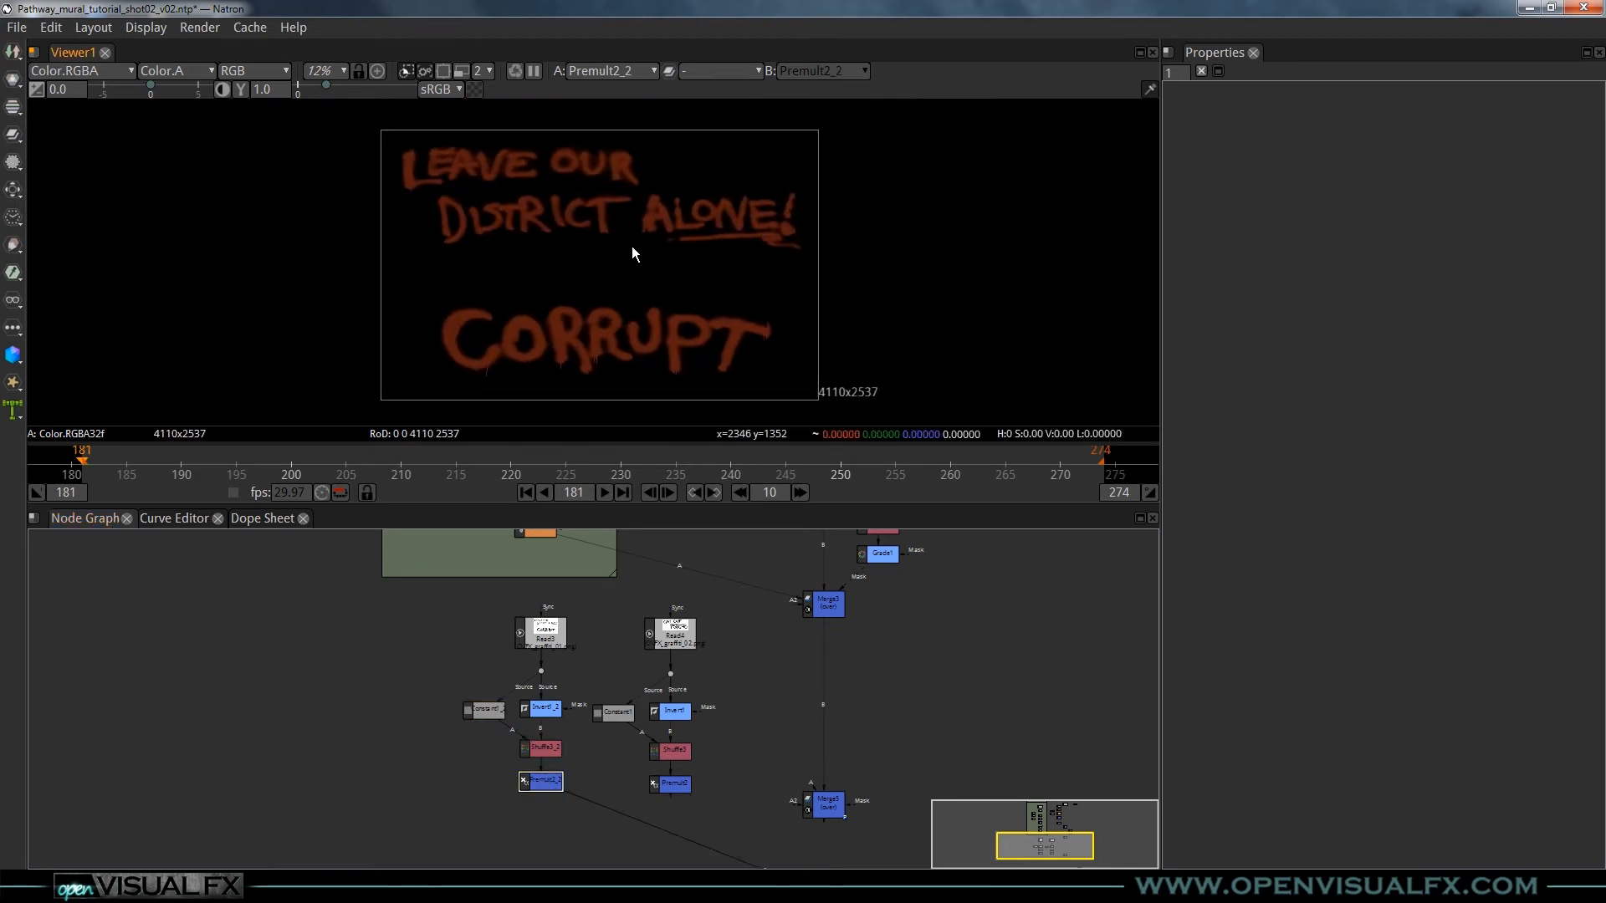
pyautogui.scroll(1, 550, 660)
pyautogui.click(483, 709)
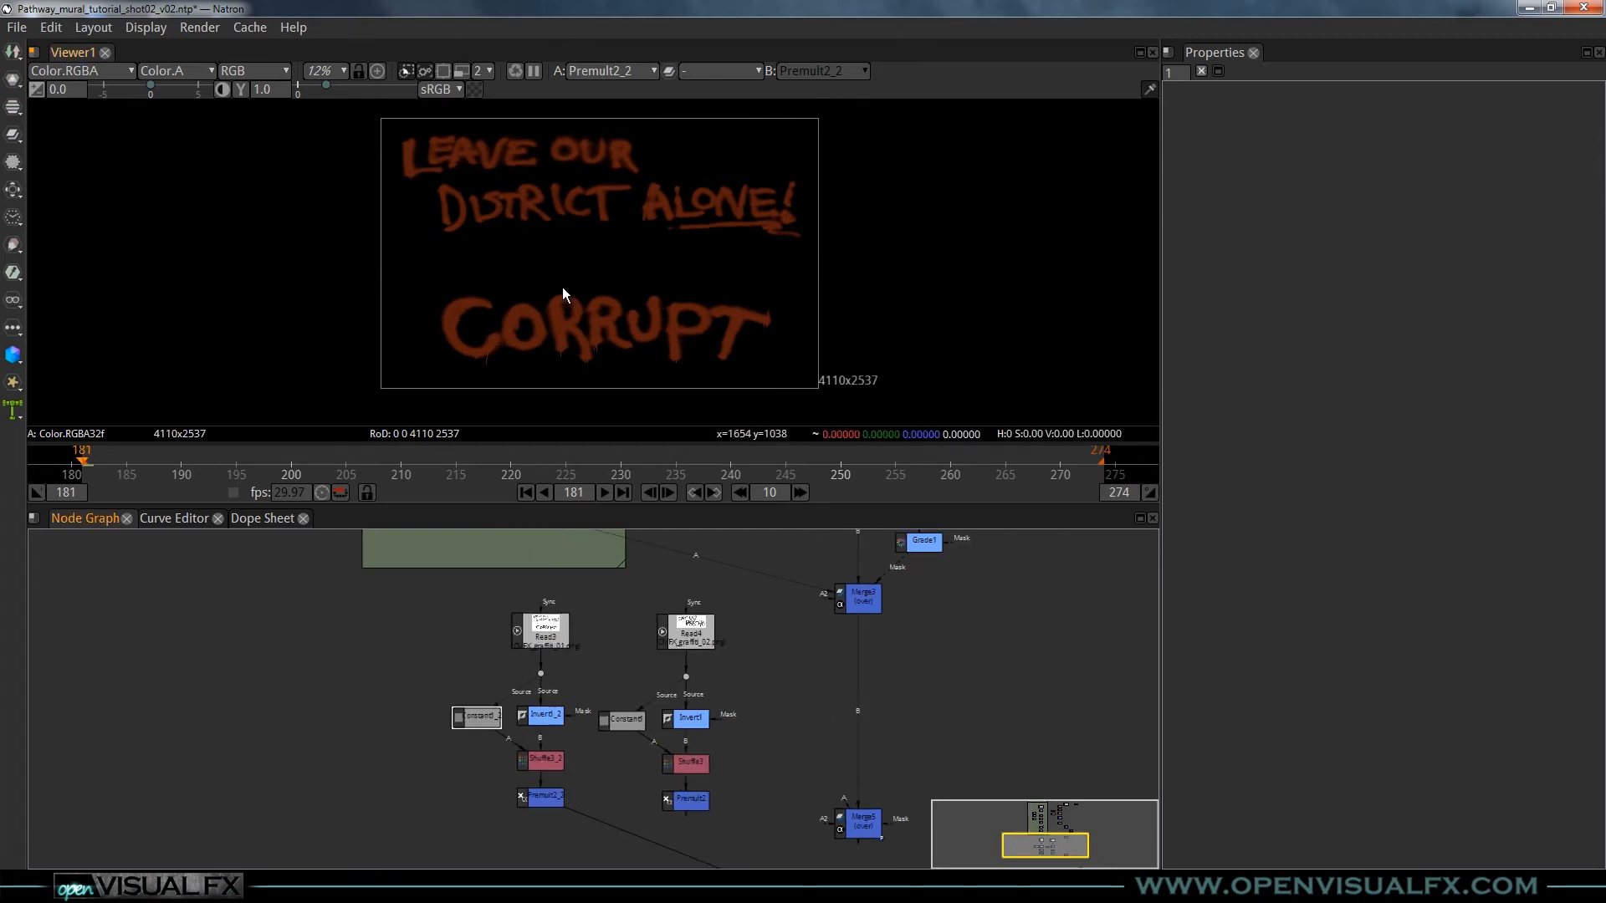
pyautogui.scroll(3, 573, 279)
pyautogui.scroll(-3, 619, 254)
pyautogui.moveTo(618, 253); pyautogui.dragTo(625, 293)
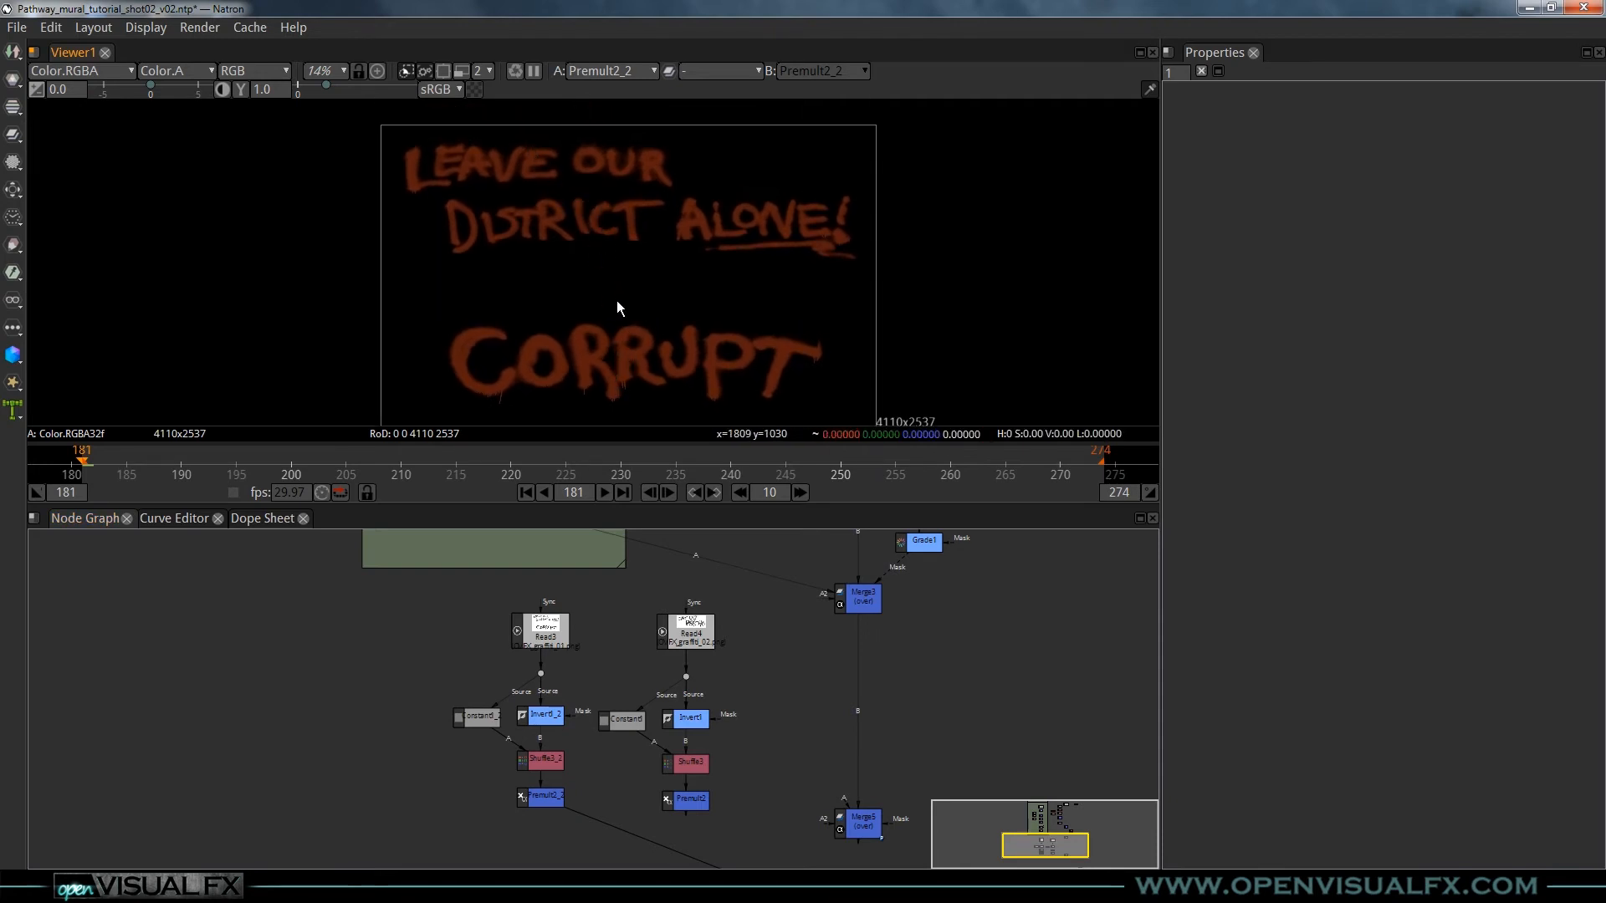
pyautogui.scroll(-1, 644, 368)
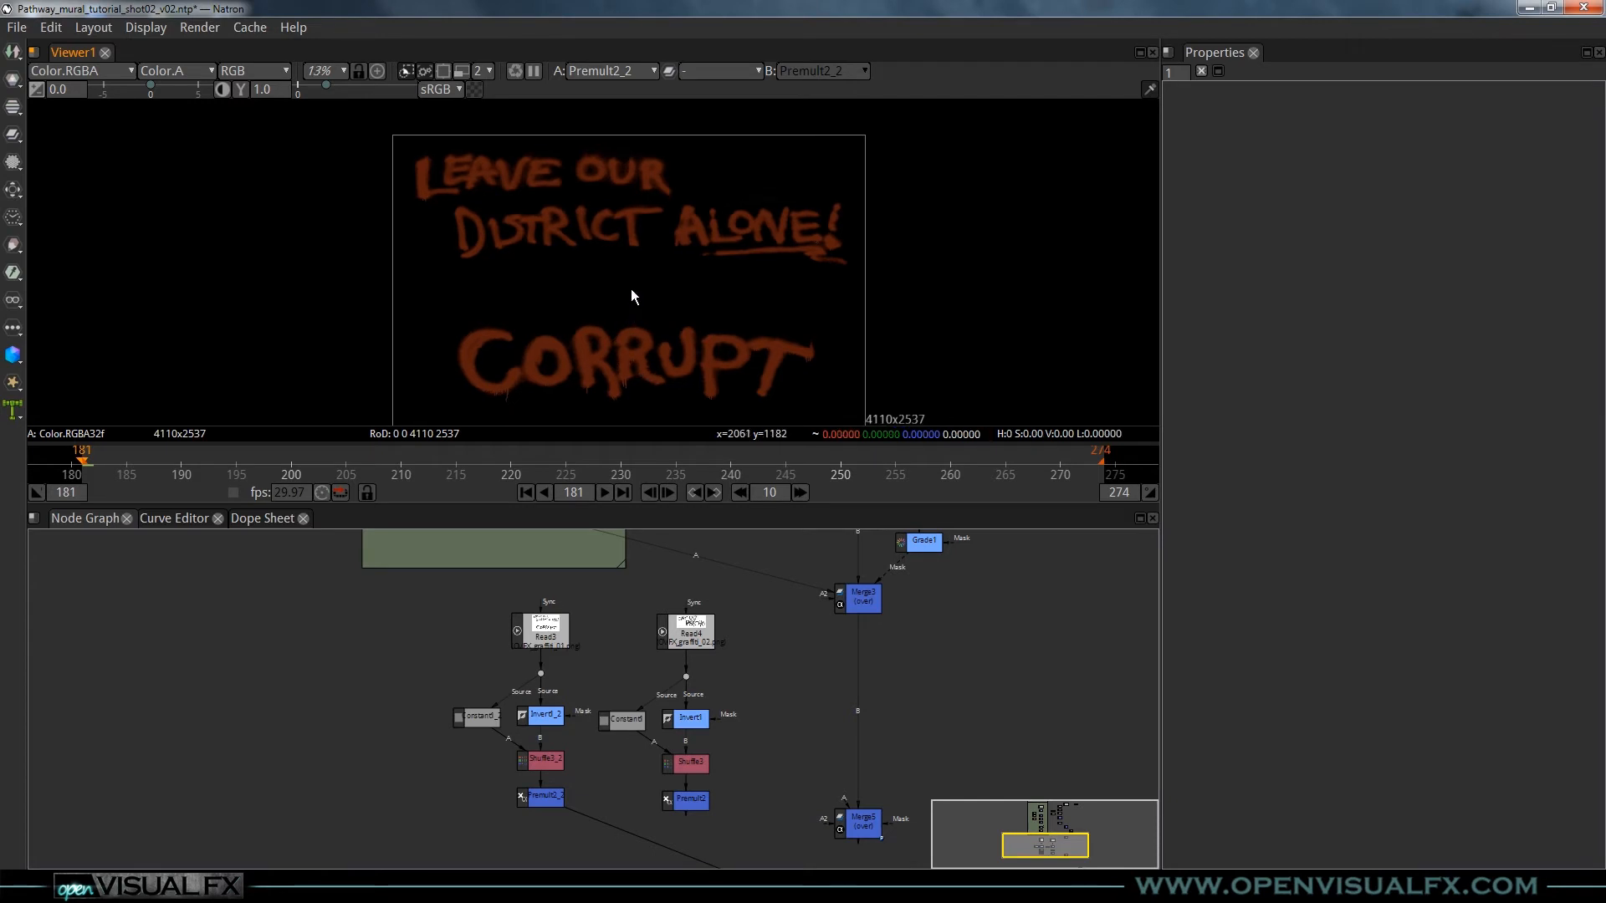
pyautogui.moveTo(636, 353); pyautogui.dragTo(629, 288)
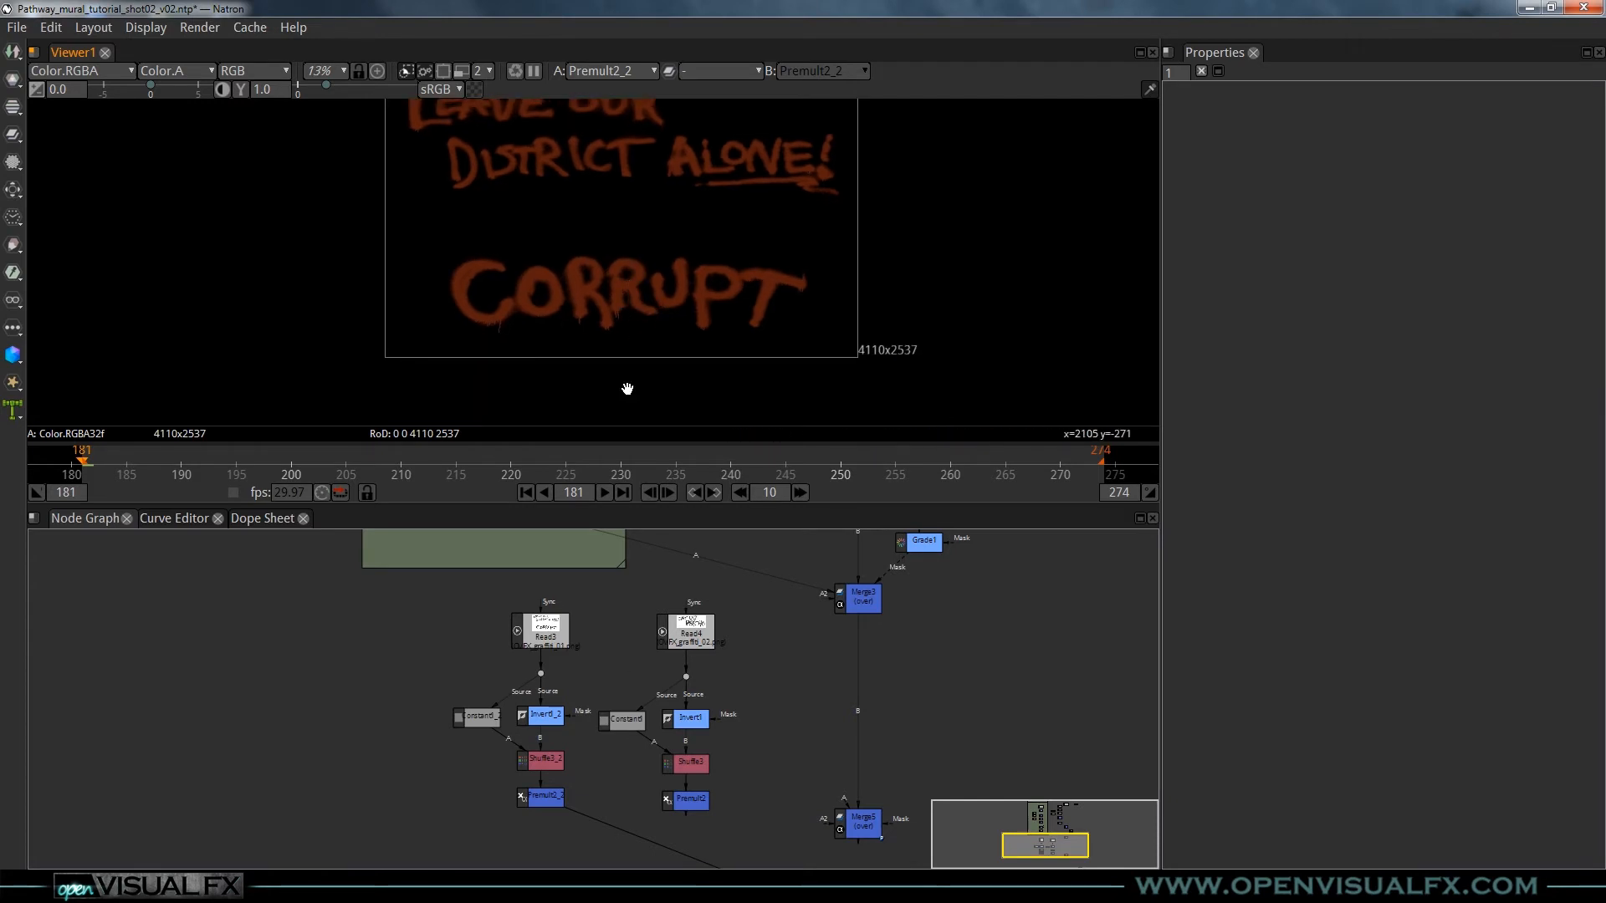
# - Insert a Merge node after Premult2_2 and add a separate Roto node beside that branch
pyautogui.moveTo(527, 782); pyautogui.dragTo(538, 691)
pyautogui.click(551, 692)
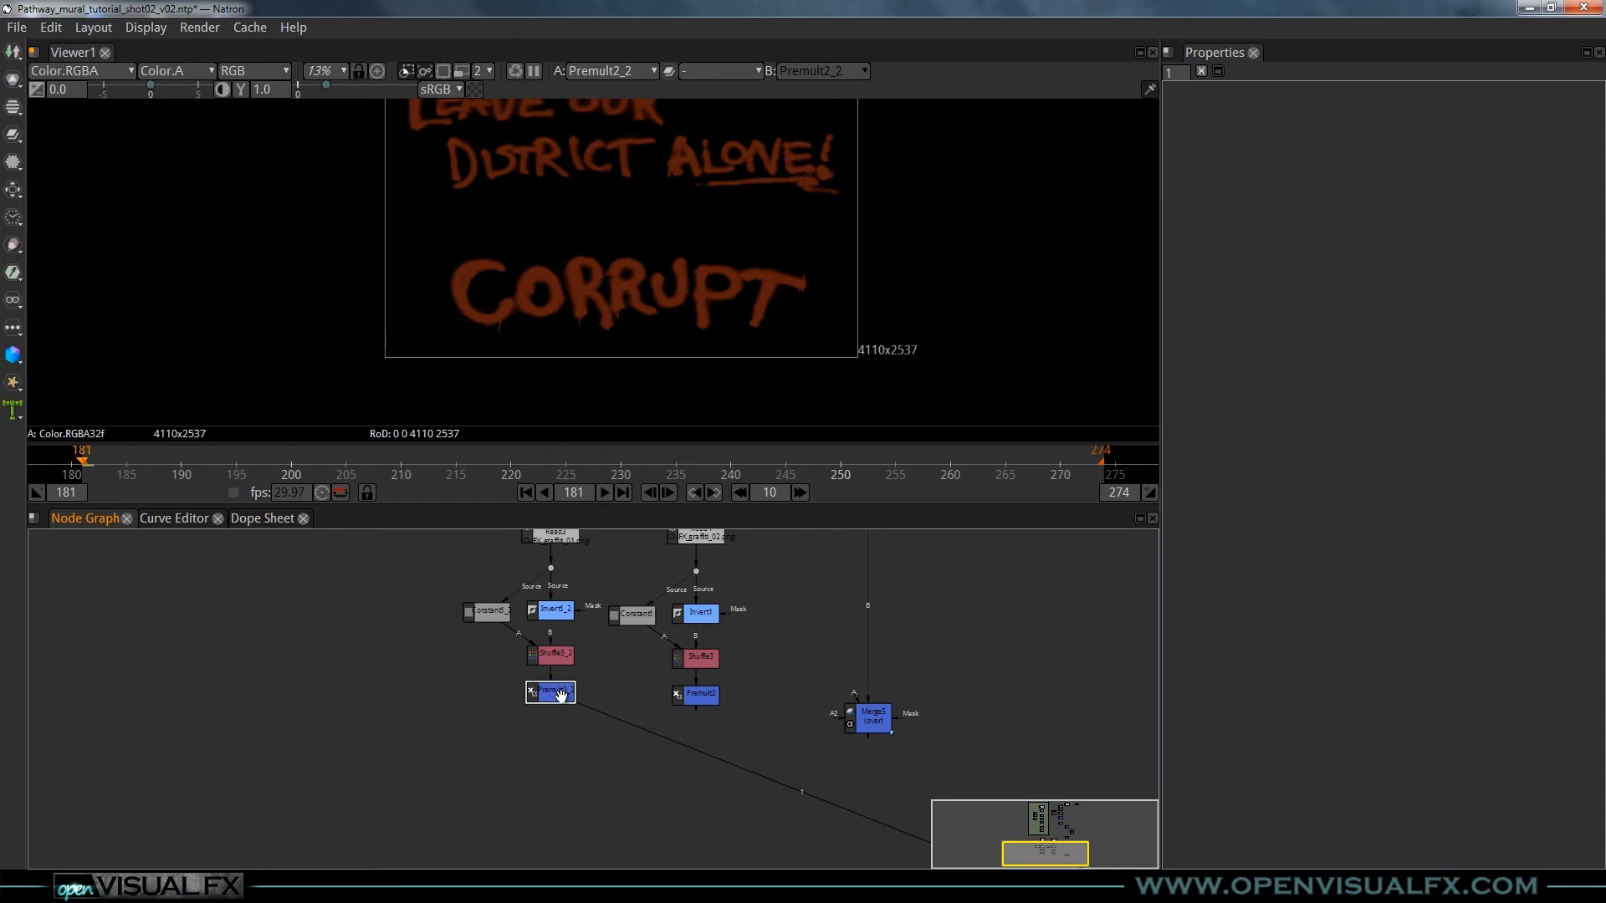
pyautogui.press('m')
pyautogui.click(465, 713)
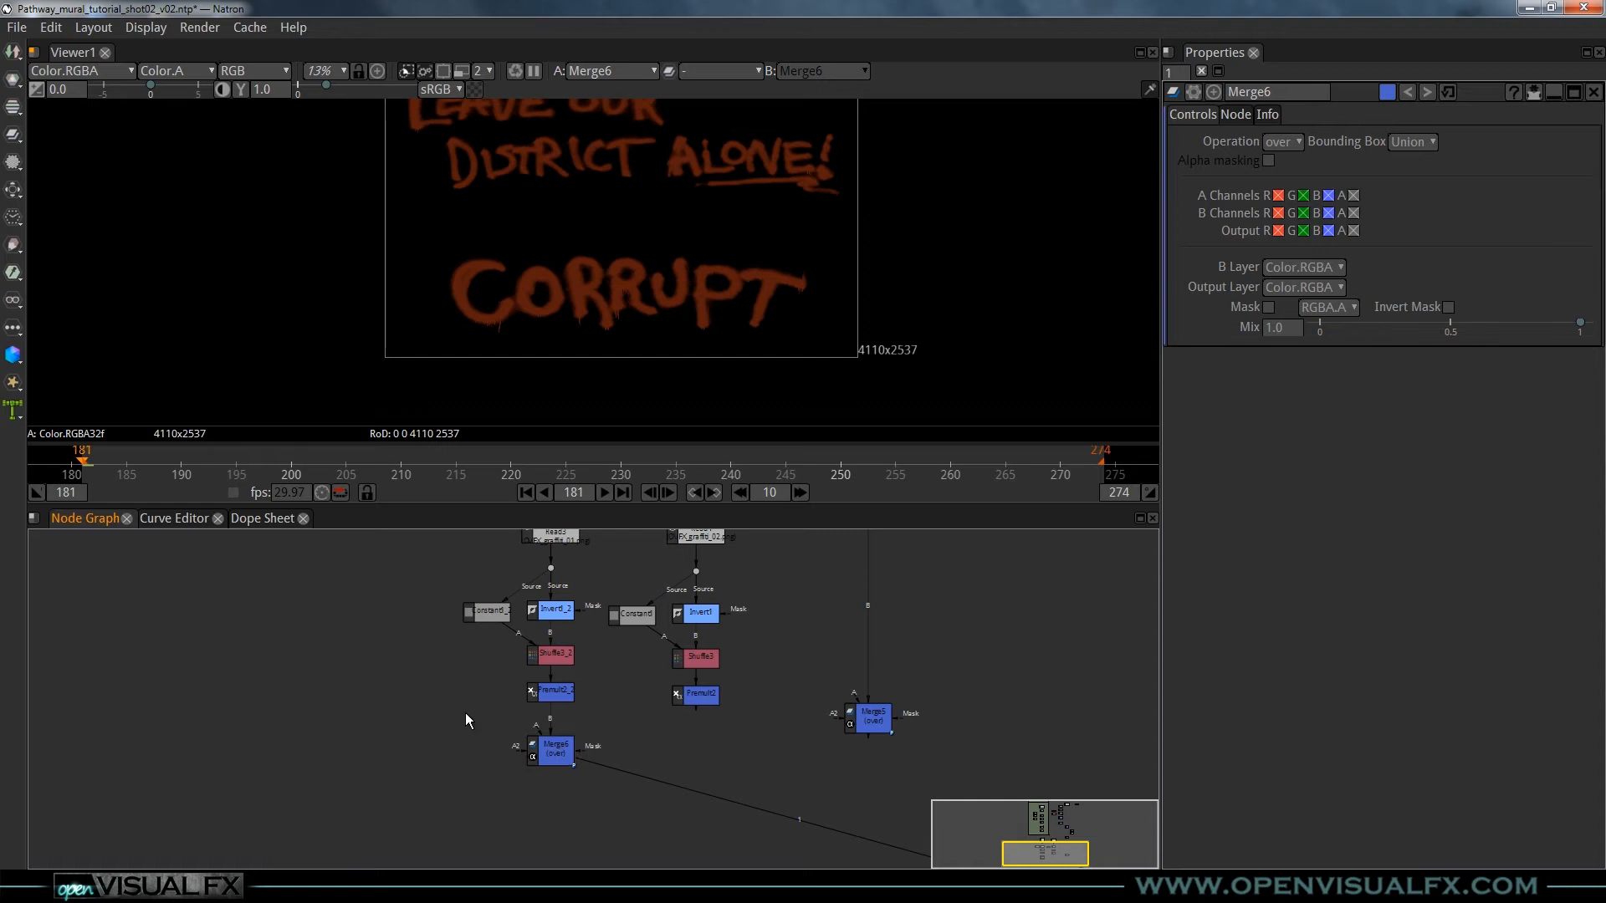
pyautogui.press('o')
pyautogui.moveTo(465, 712); pyautogui.dragTo(470, 697)
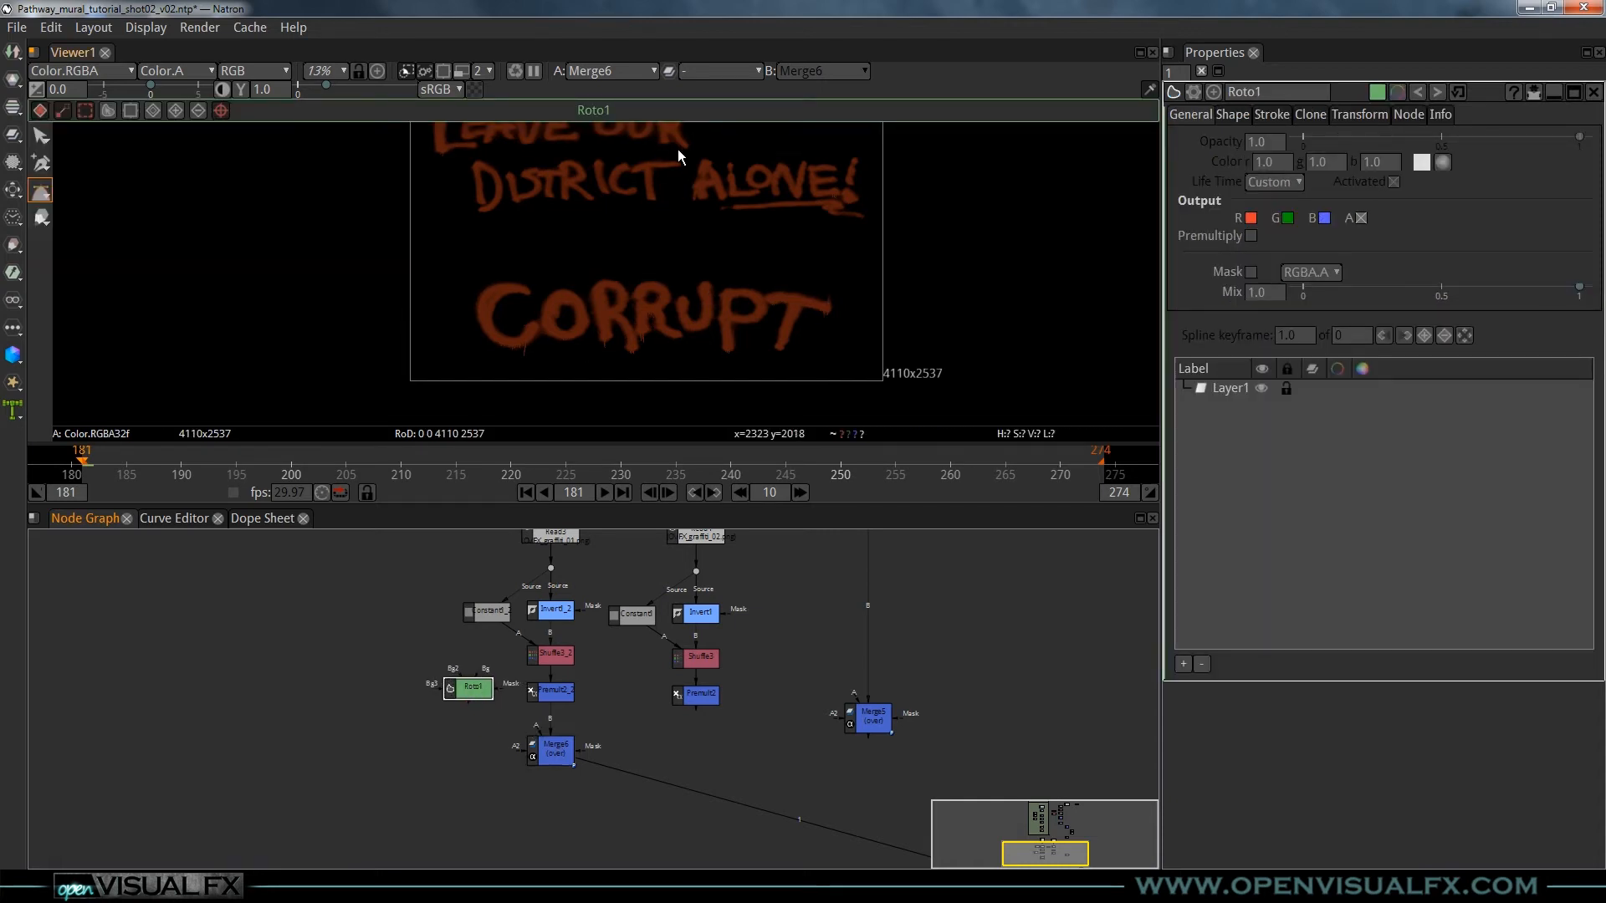
# - Draw a closed four-point Bezier around the "LEAVE OUR DISTRICT ALONE!" text, excluding "CORRUPT"
pyautogui.scroll(-1, 675, 171)
pyautogui.moveTo(671, 187); pyautogui.dragTo(631, 244)
pyautogui.click(387, 133)
pyautogui.click(358, 287)
pyautogui.click(868, 293)
pyautogui.click(864, 139)
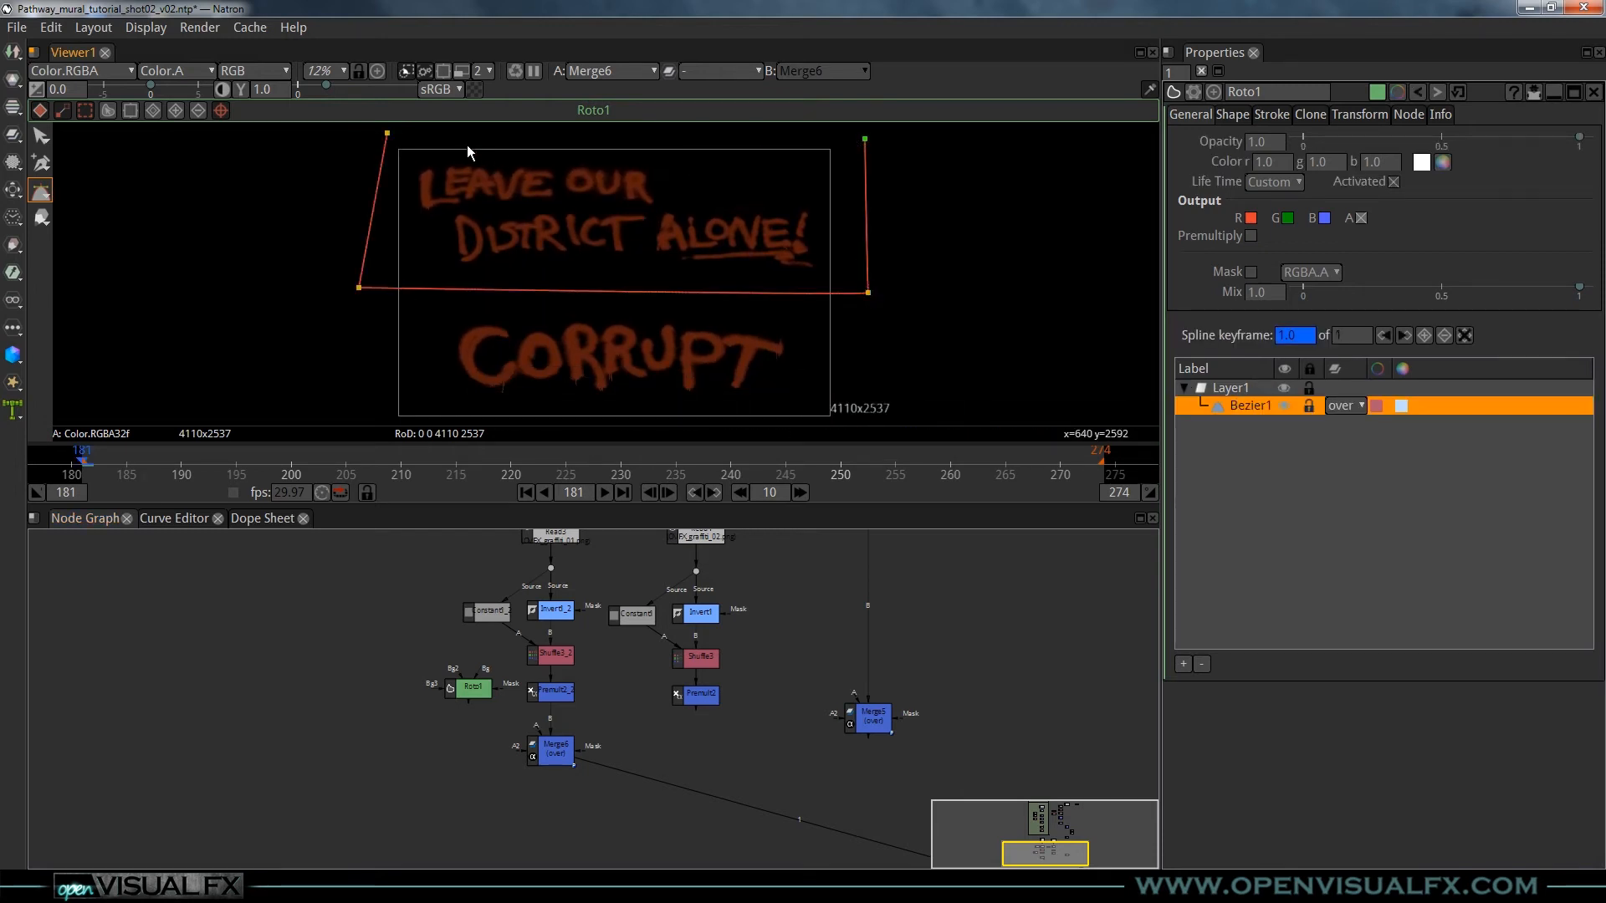
pyautogui.click(387, 132)
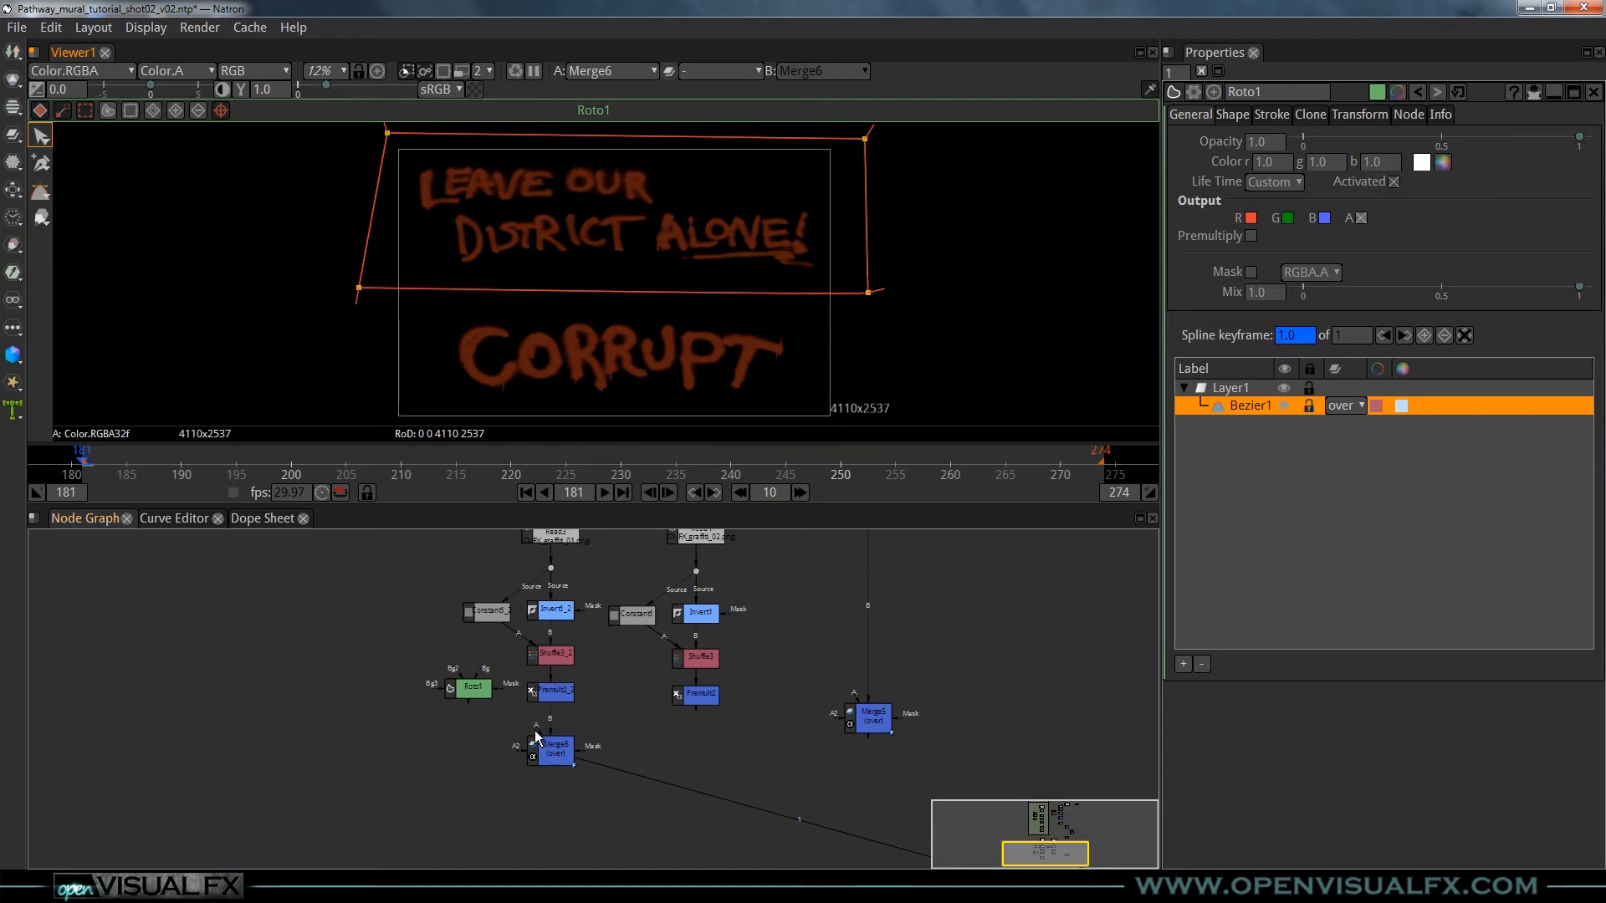
# - Connect the A input of Merge6 to Roto1 and set the merge operation to stencil
pyautogui.moveTo(477, 688); pyautogui.dragTo(476, 689)
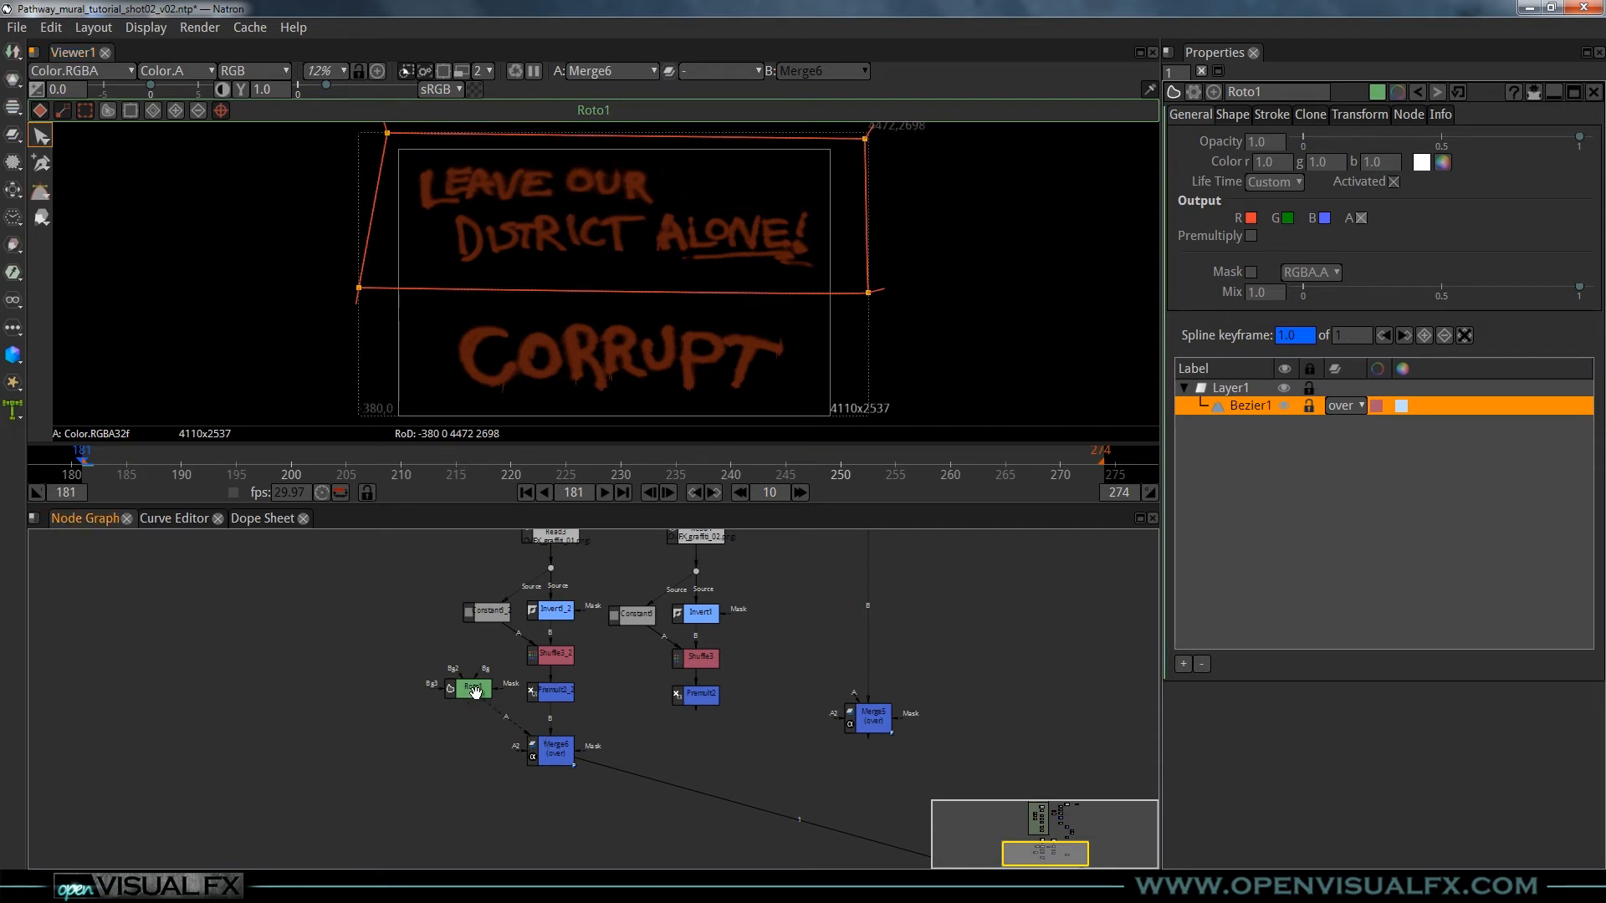
pyautogui.click(552, 757)
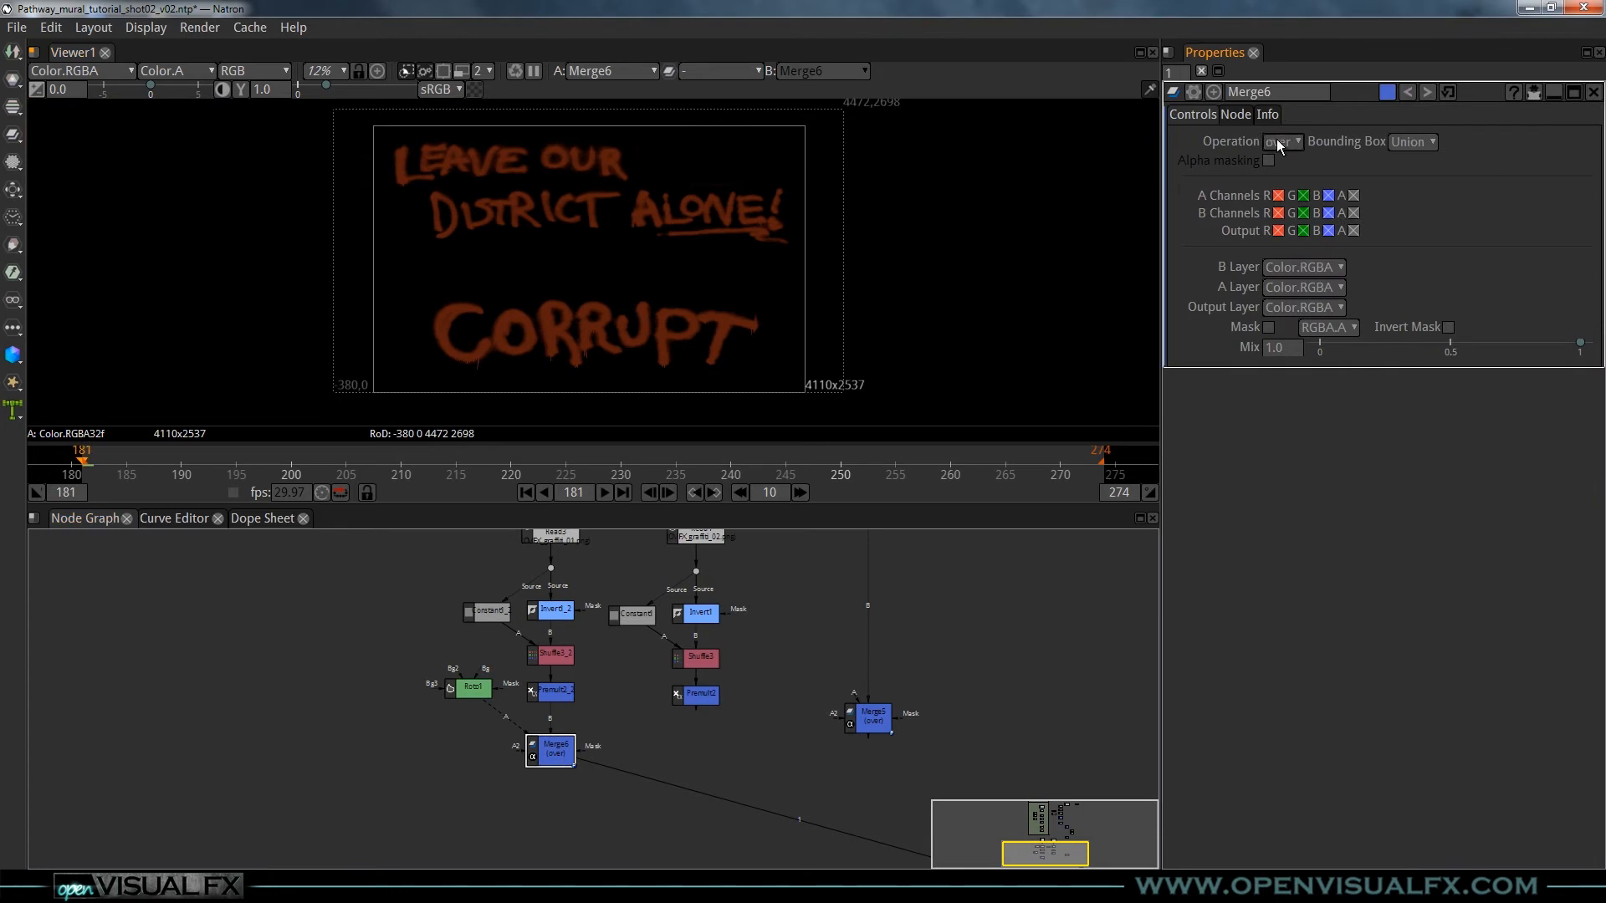
pyautogui.click(1276, 144)
pyautogui.click(1318, 822)
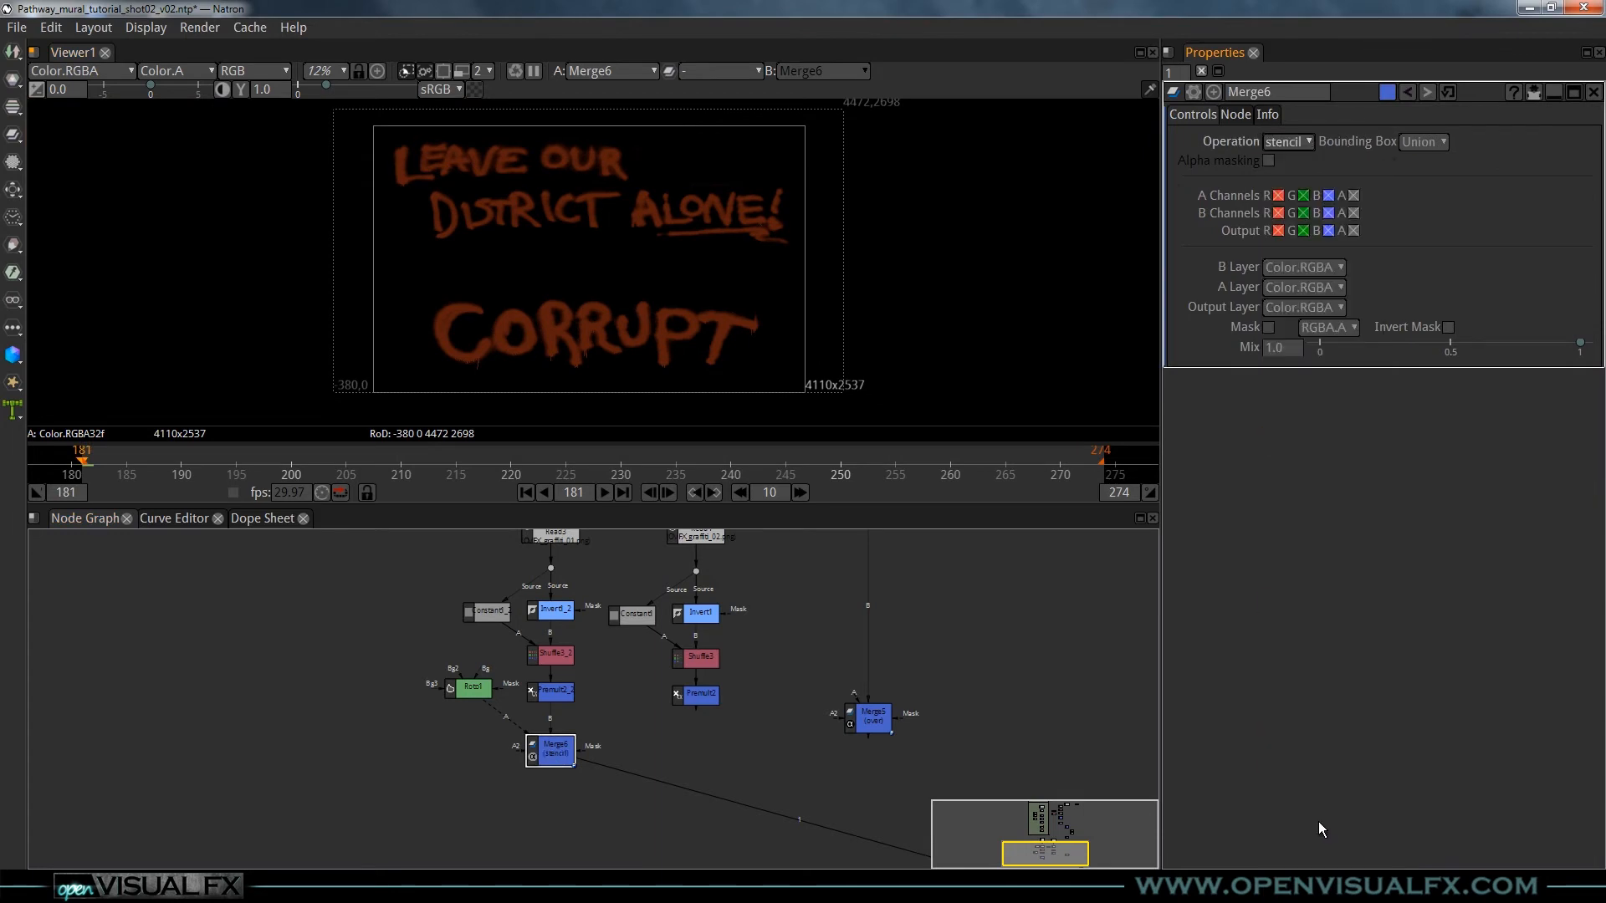
# - View Premult2_2 in place of Merge6 and display its alpha channel
pyautogui.moveTo(553, 756); pyautogui.dragTo(553, 755)
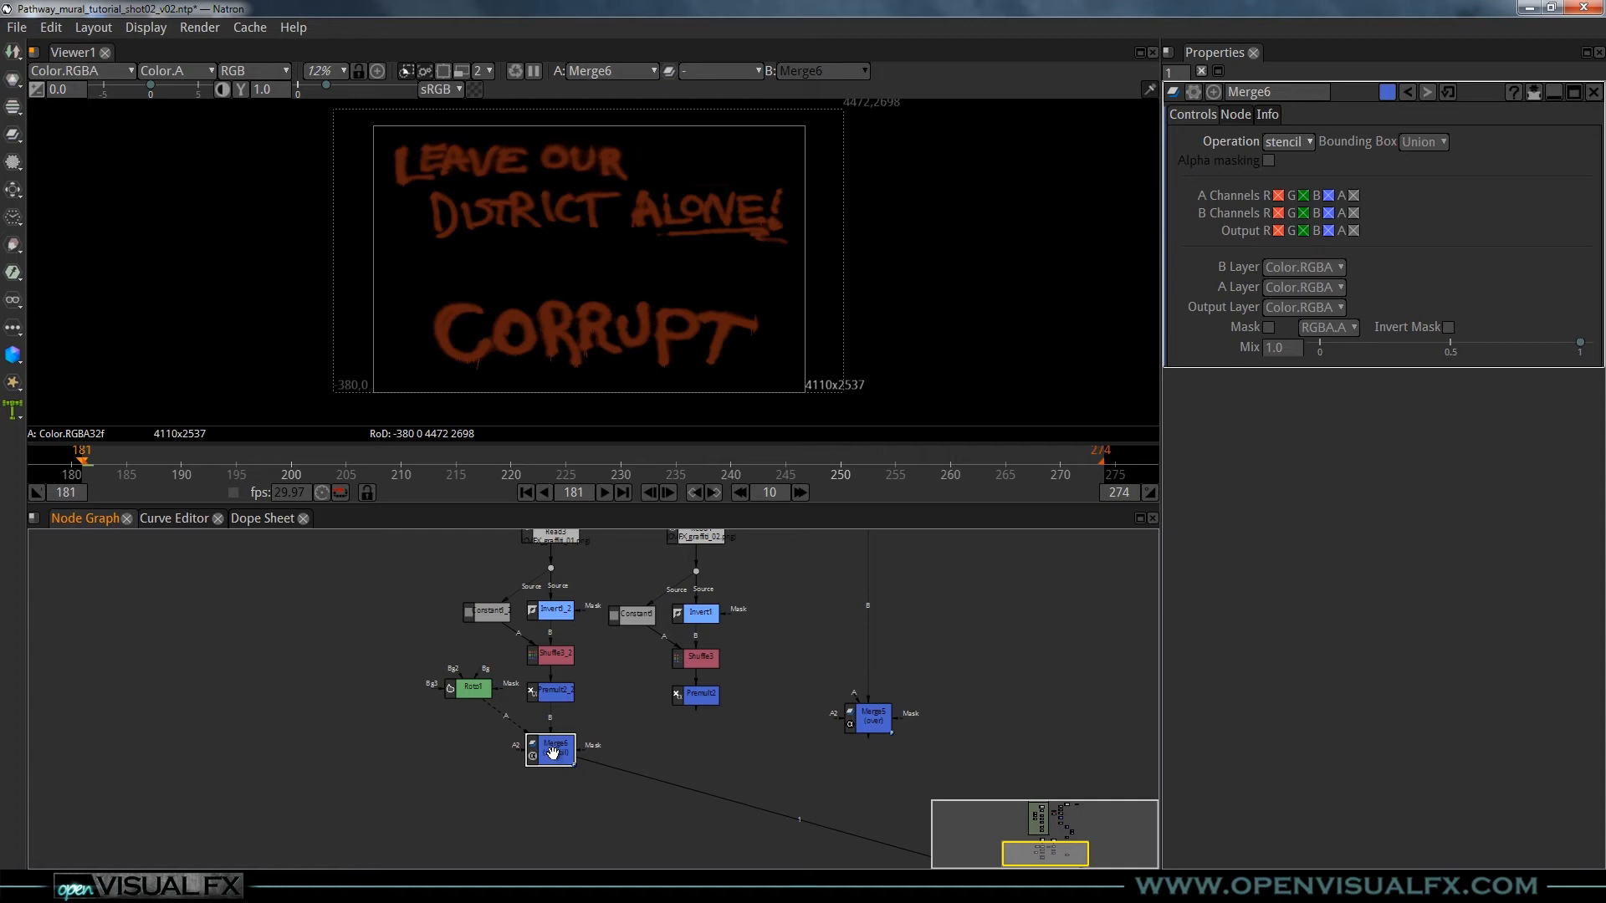
pyautogui.click(552, 698)
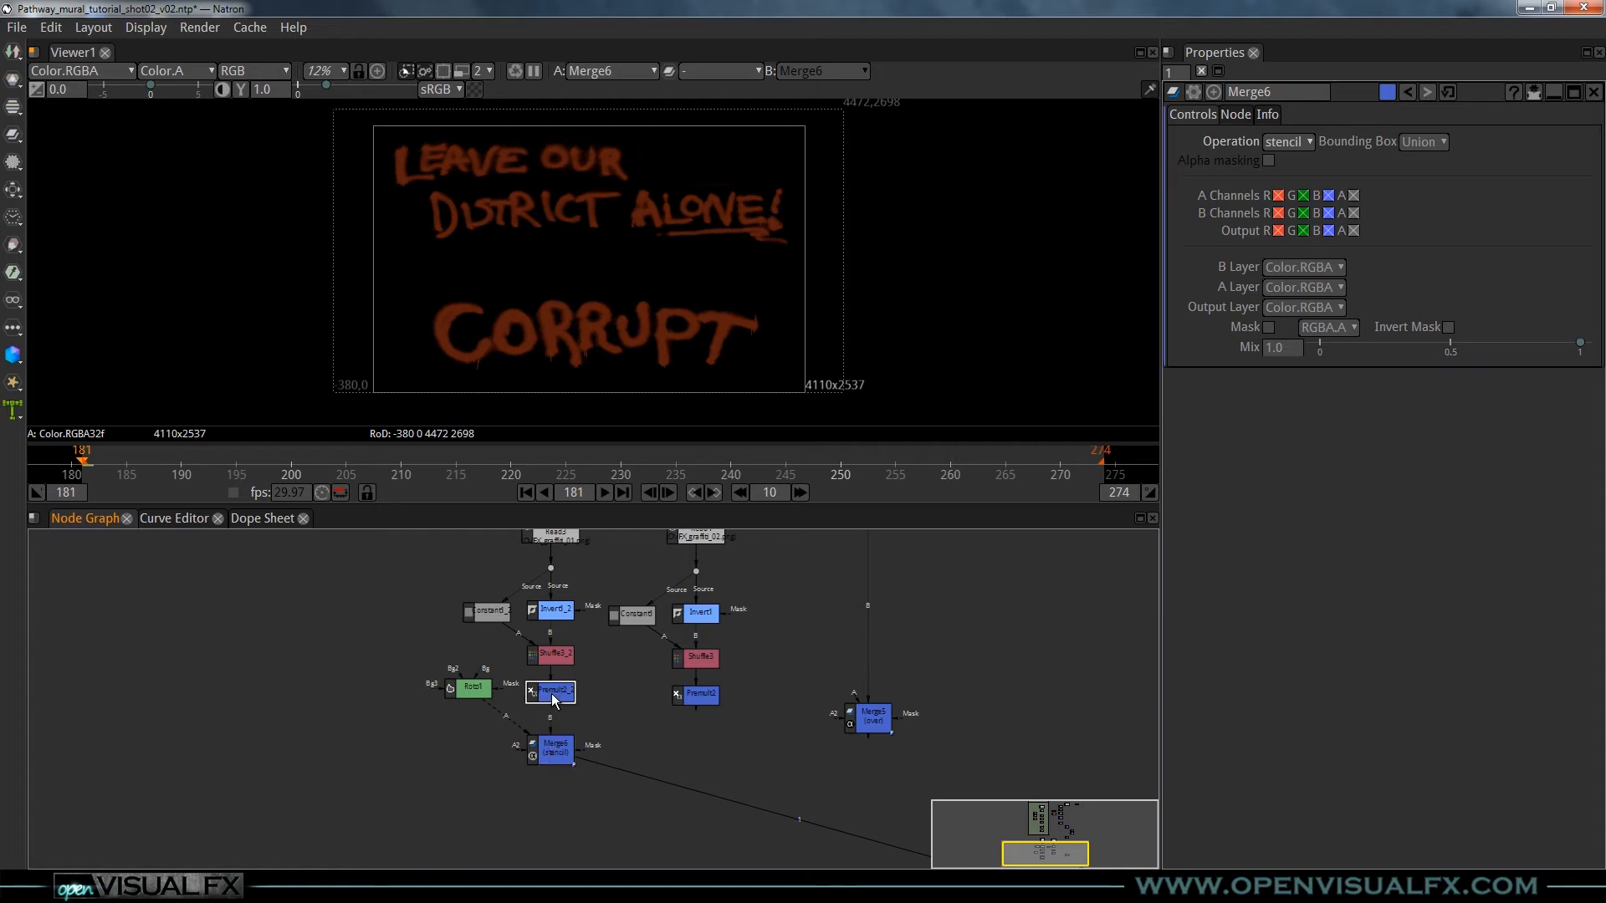
pyautogui.click(555, 750)
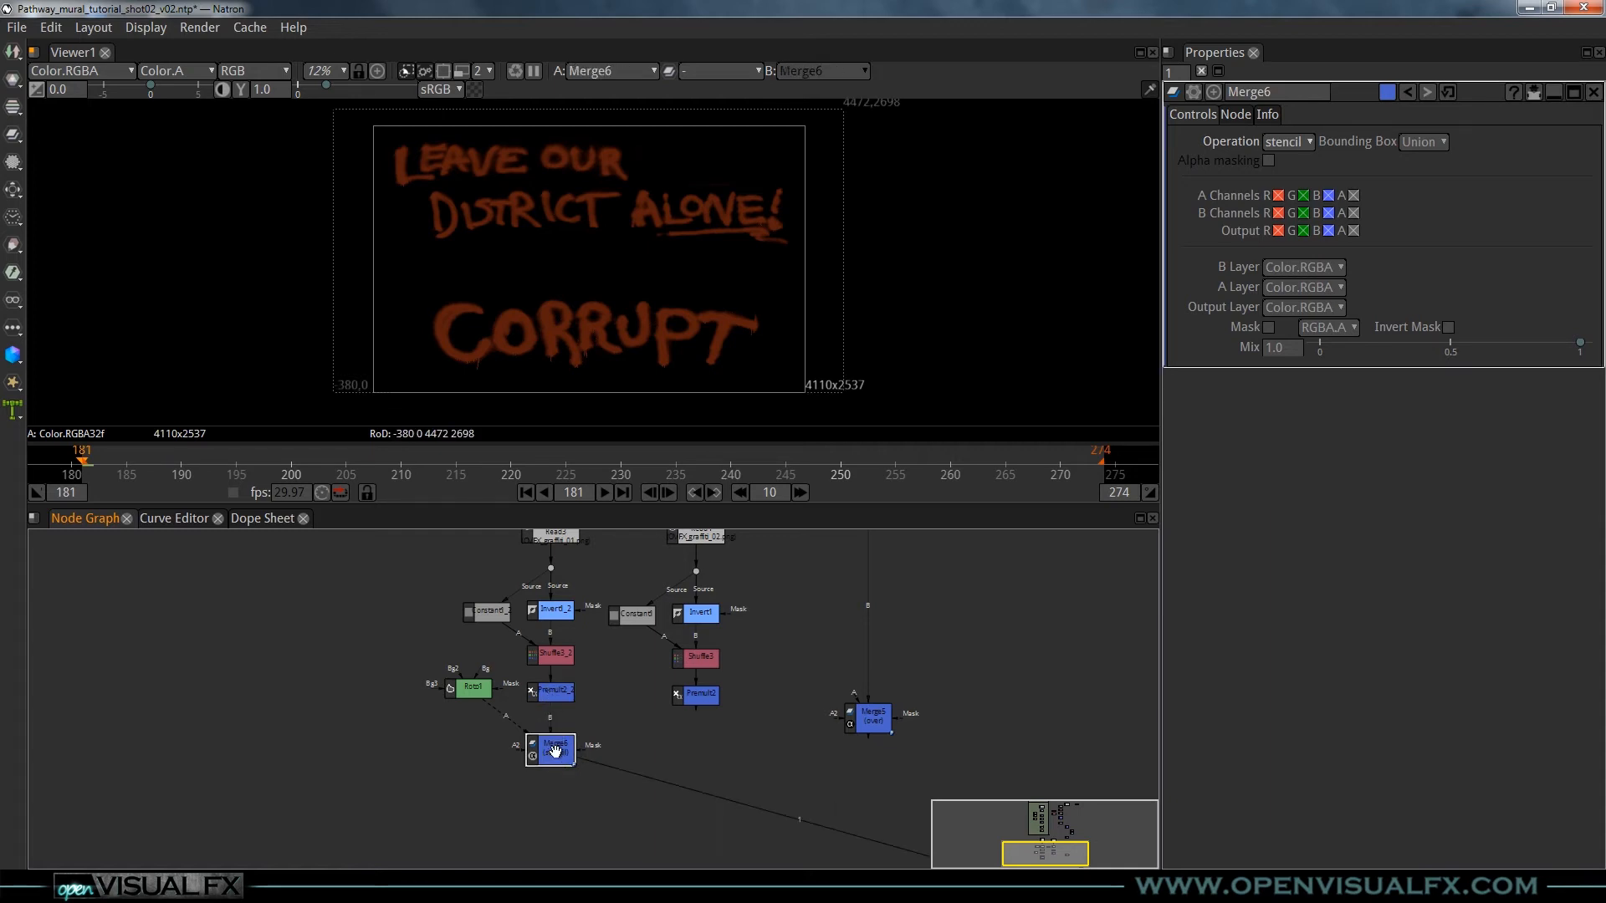
pyautogui.click(553, 692)
pyautogui.press('1')
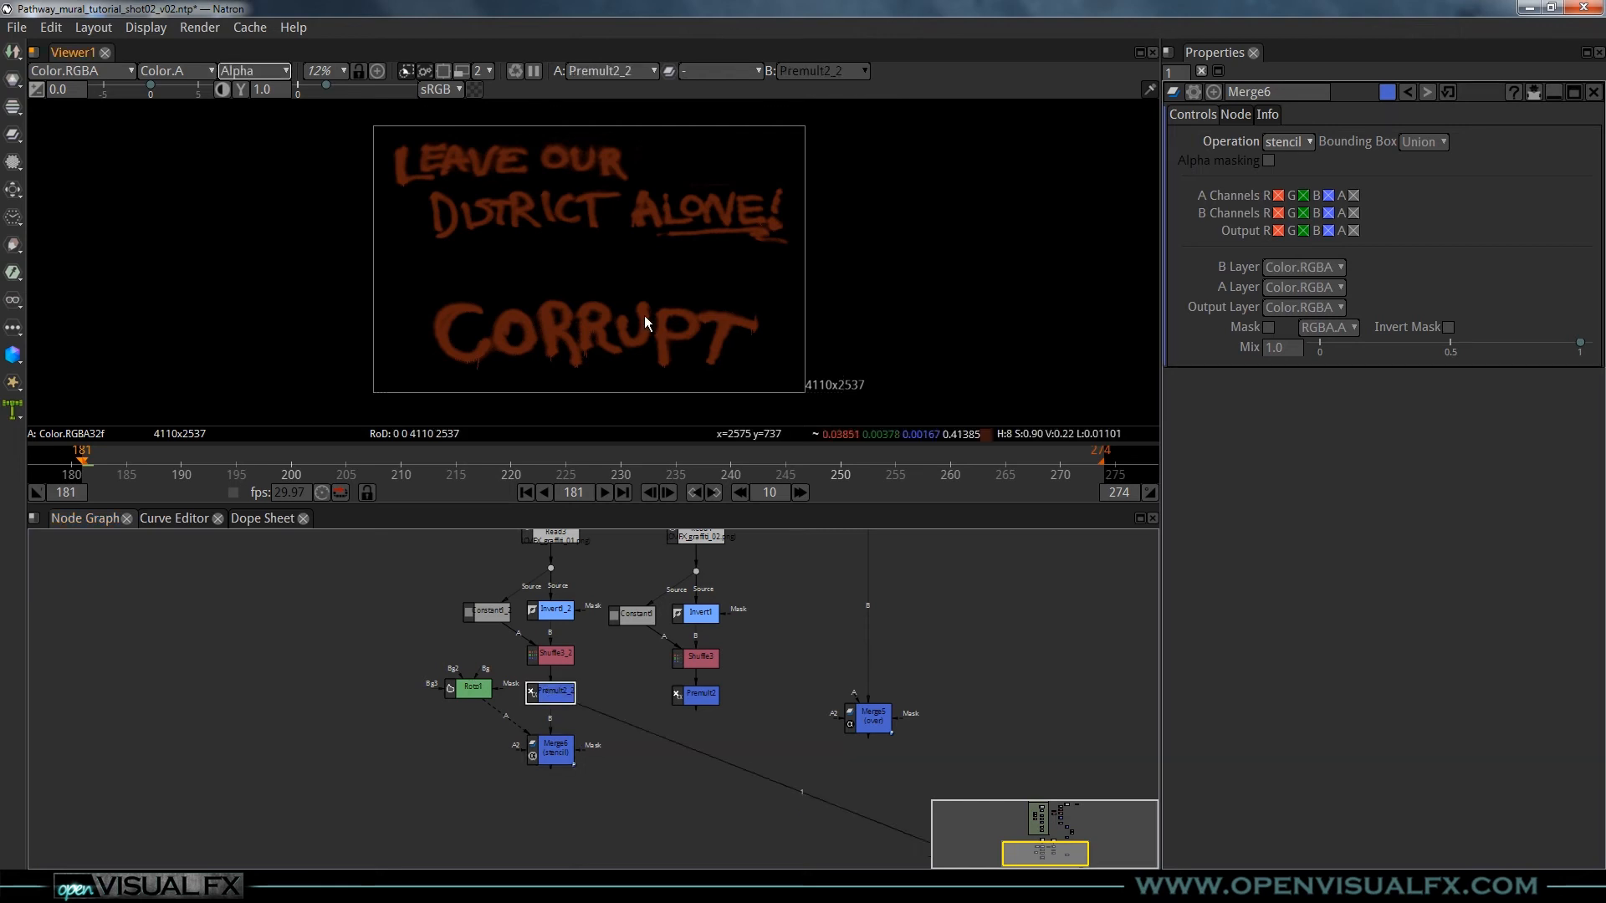
pyautogui.press('a')
# - Compare the Roto1 shape with the alpha of the Merge6 output, and return the view to RGB
pyautogui.doubleClick(473, 688)
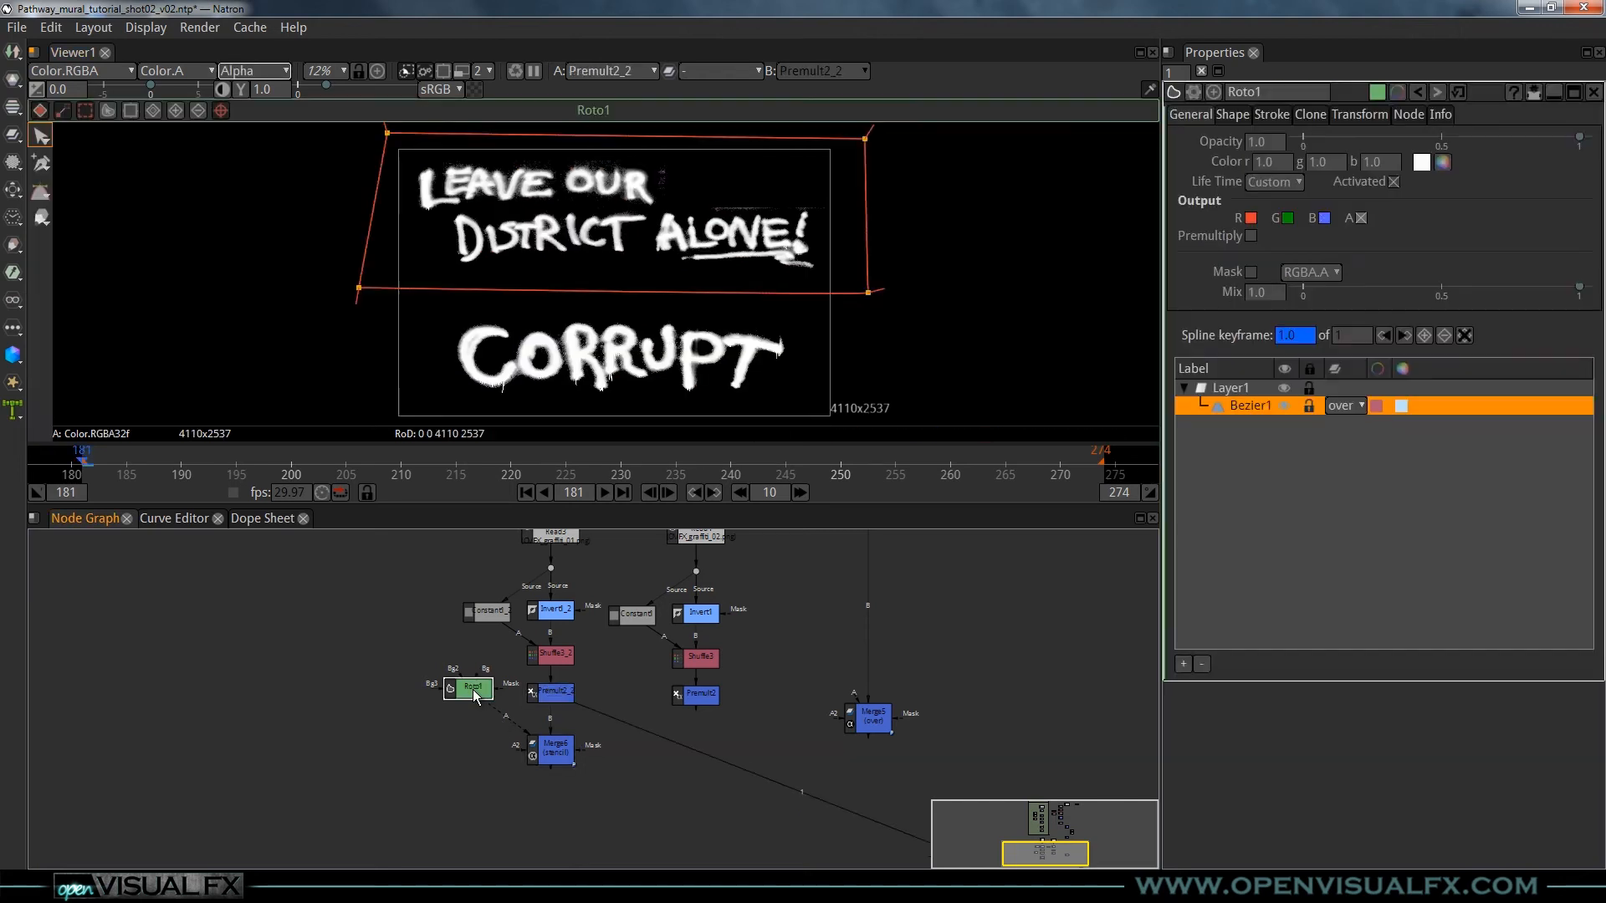
pyautogui.moveTo(484, 688); pyautogui.dragTo(477, 701)
pyautogui.click(554, 747)
pyautogui.press('1')
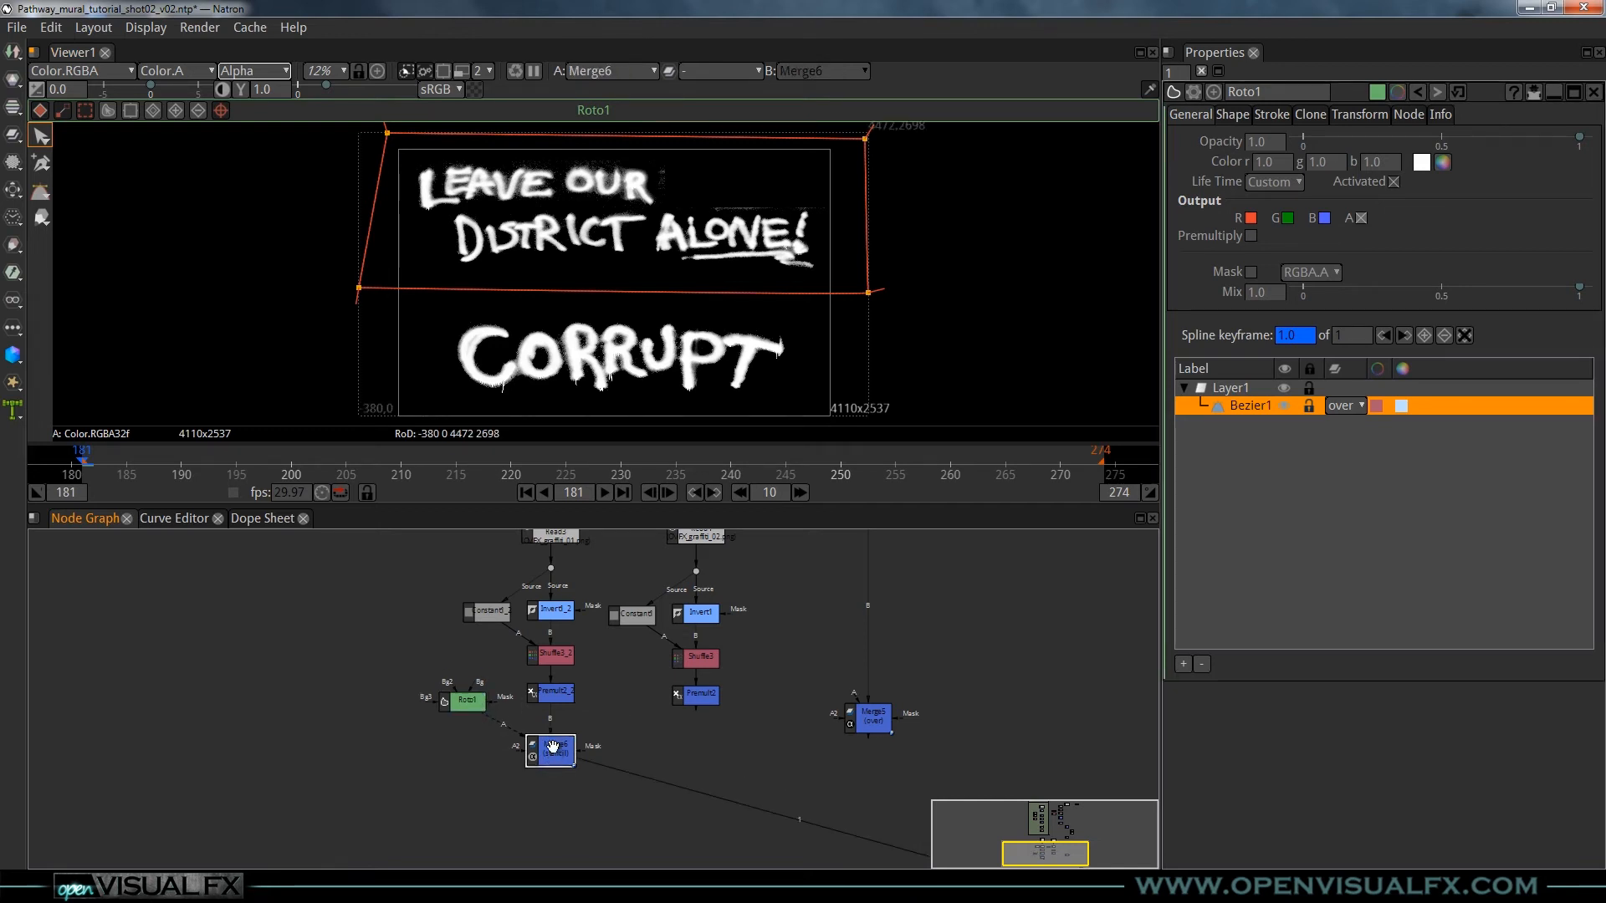
pyautogui.doubleClick(554, 768)
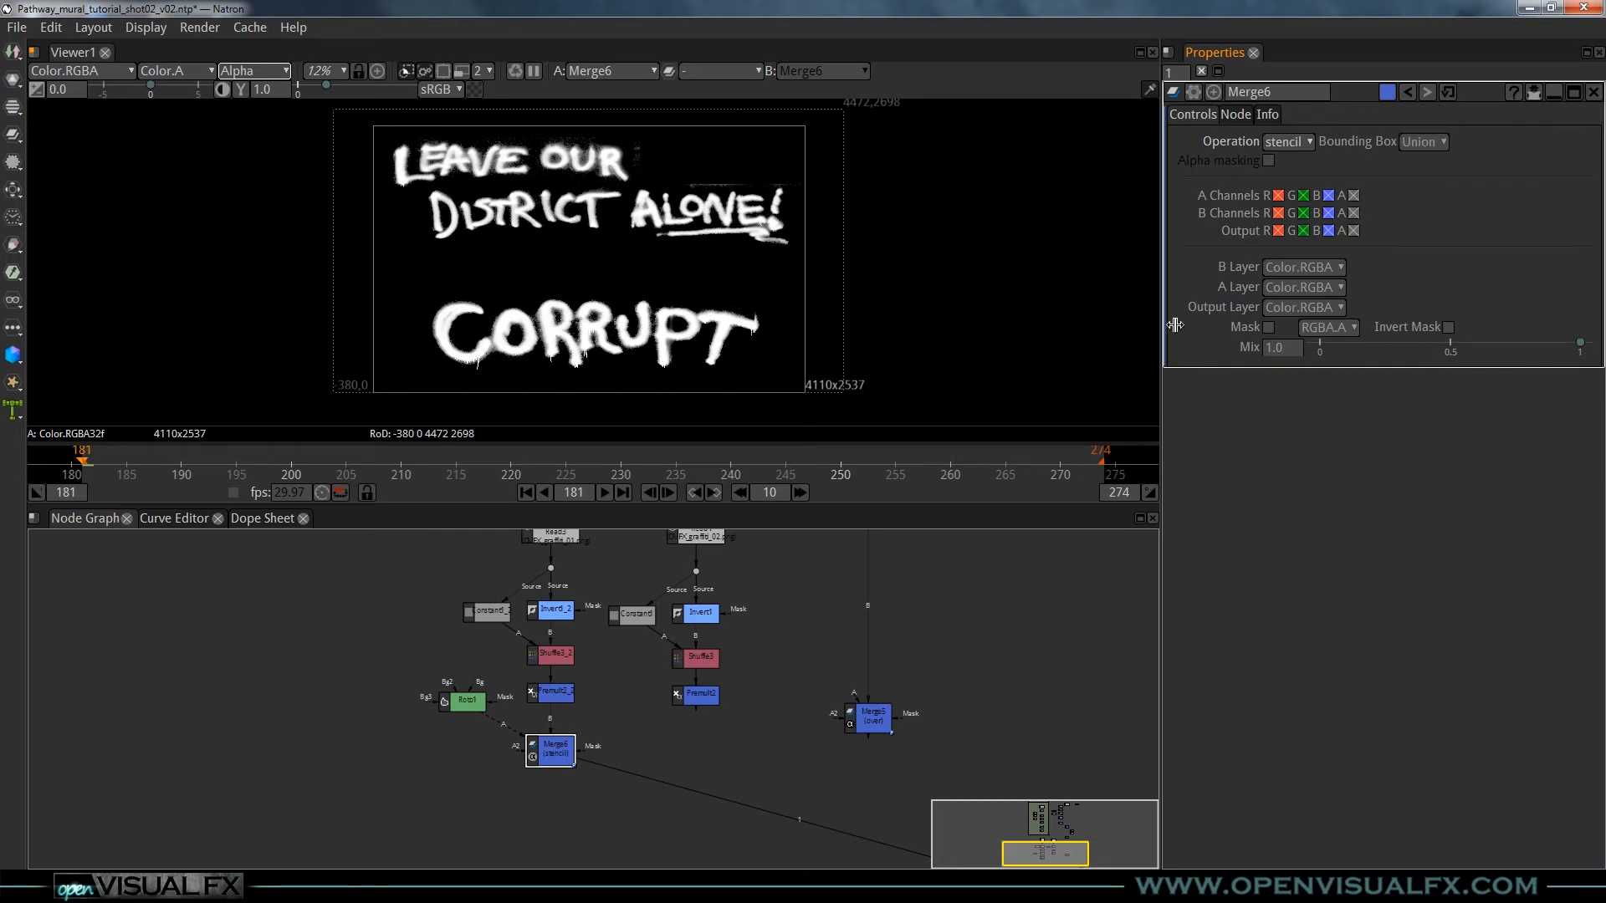
pyautogui.scroll(2, 599, 299)
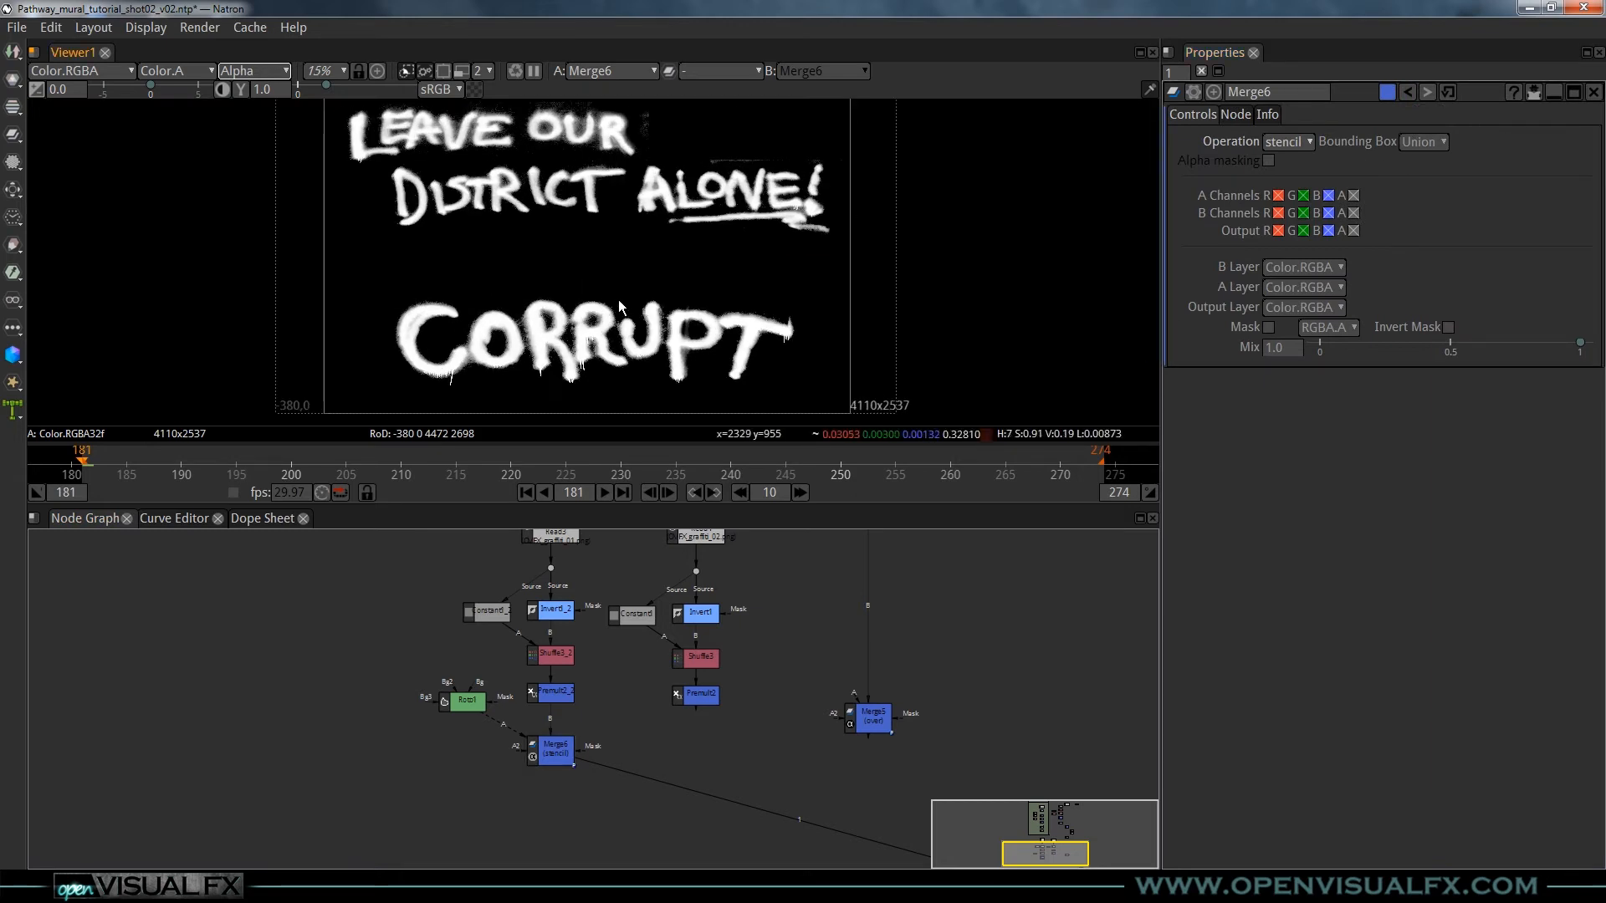
pyautogui.moveTo(637, 263); pyautogui.dragTo(585, 298)
pyautogui.press('a')
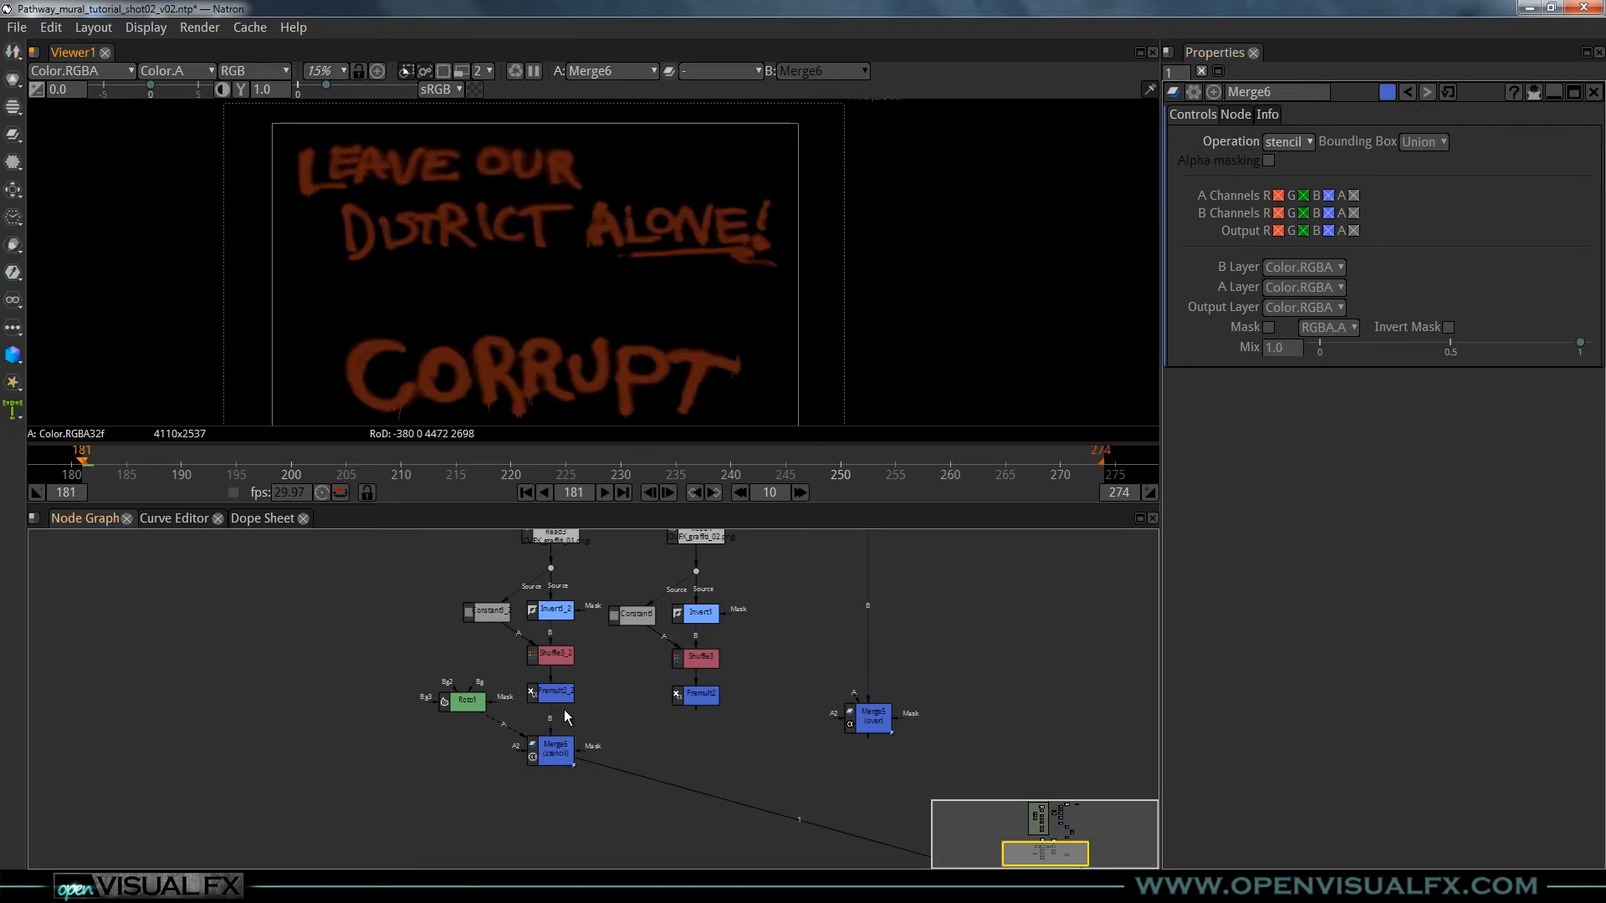
# - Reposition Roto1 beside Merge6 and connect its Bg input to Constant1_2
pyautogui.click(547, 755)
pyautogui.scroll(3, 547, 755)
pyautogui.moveTo(422, 665); pyautogui.dragTo(403, 678)
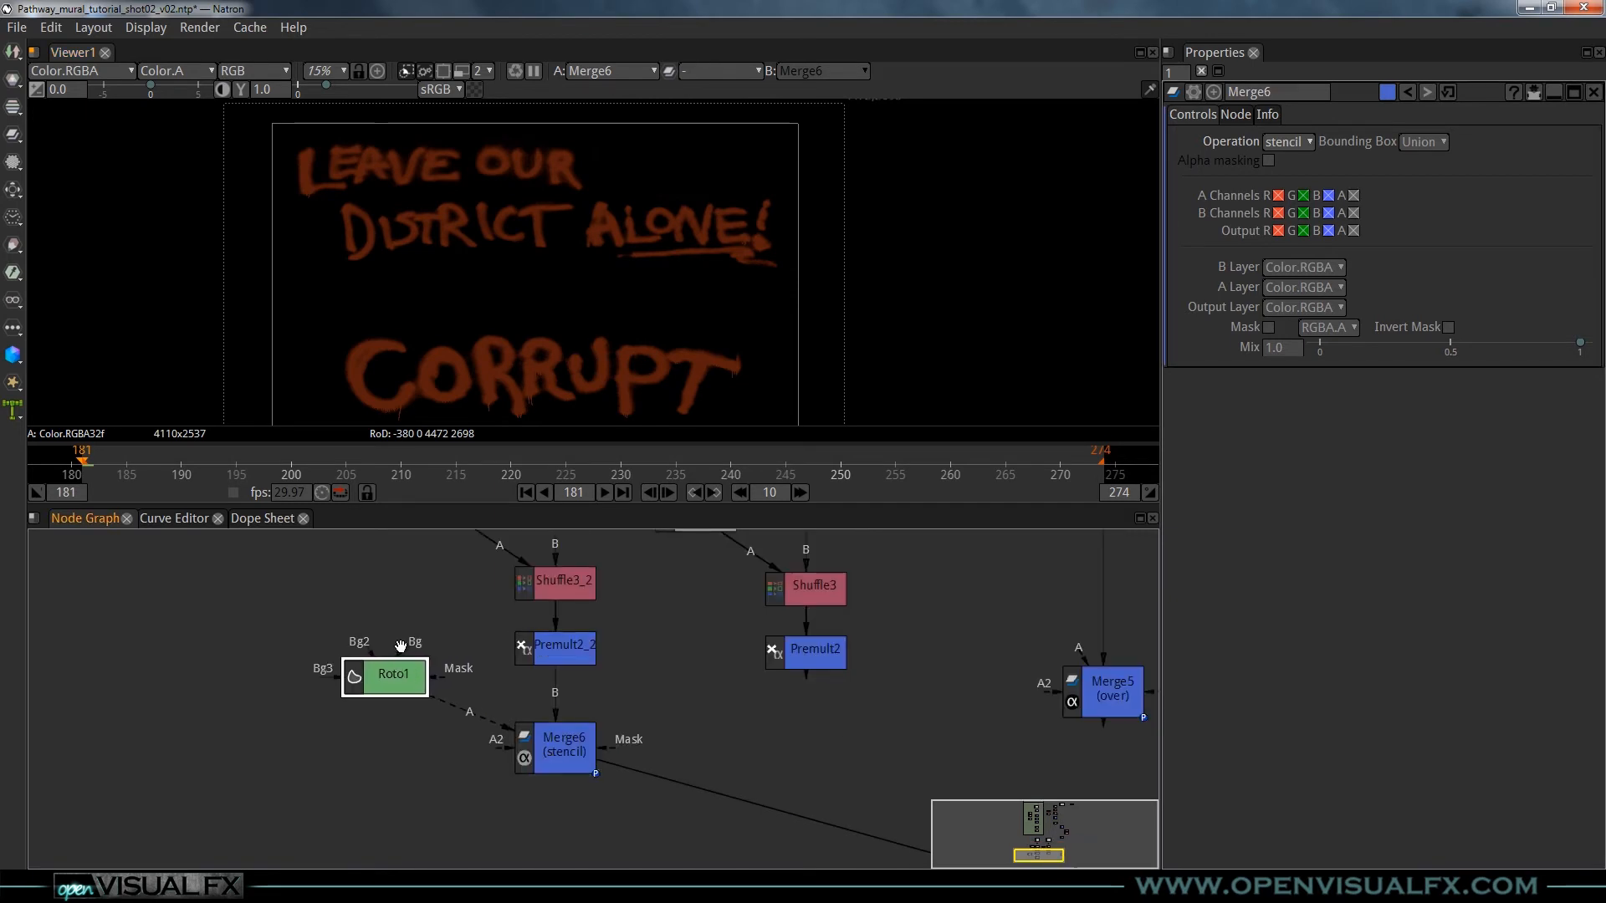
pyautogui.scroll(-3, 401, 646)
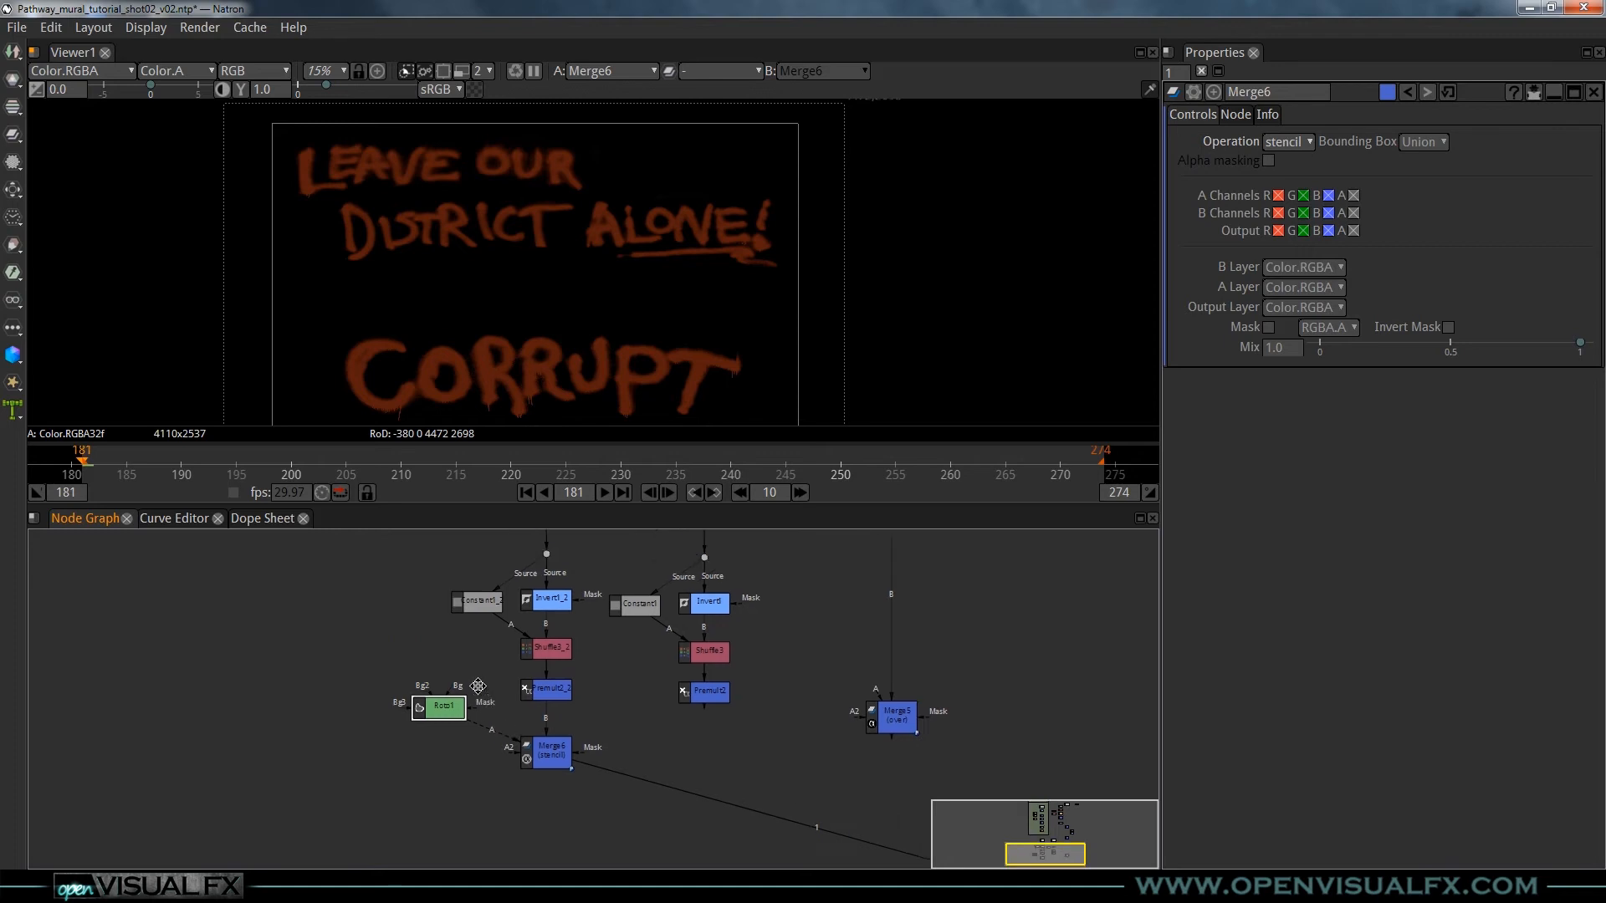
pyautogui.moveTo(467, 694); pyautogui.dragTo(487, 735)
pyautogui.scroll(3, 491, 661)
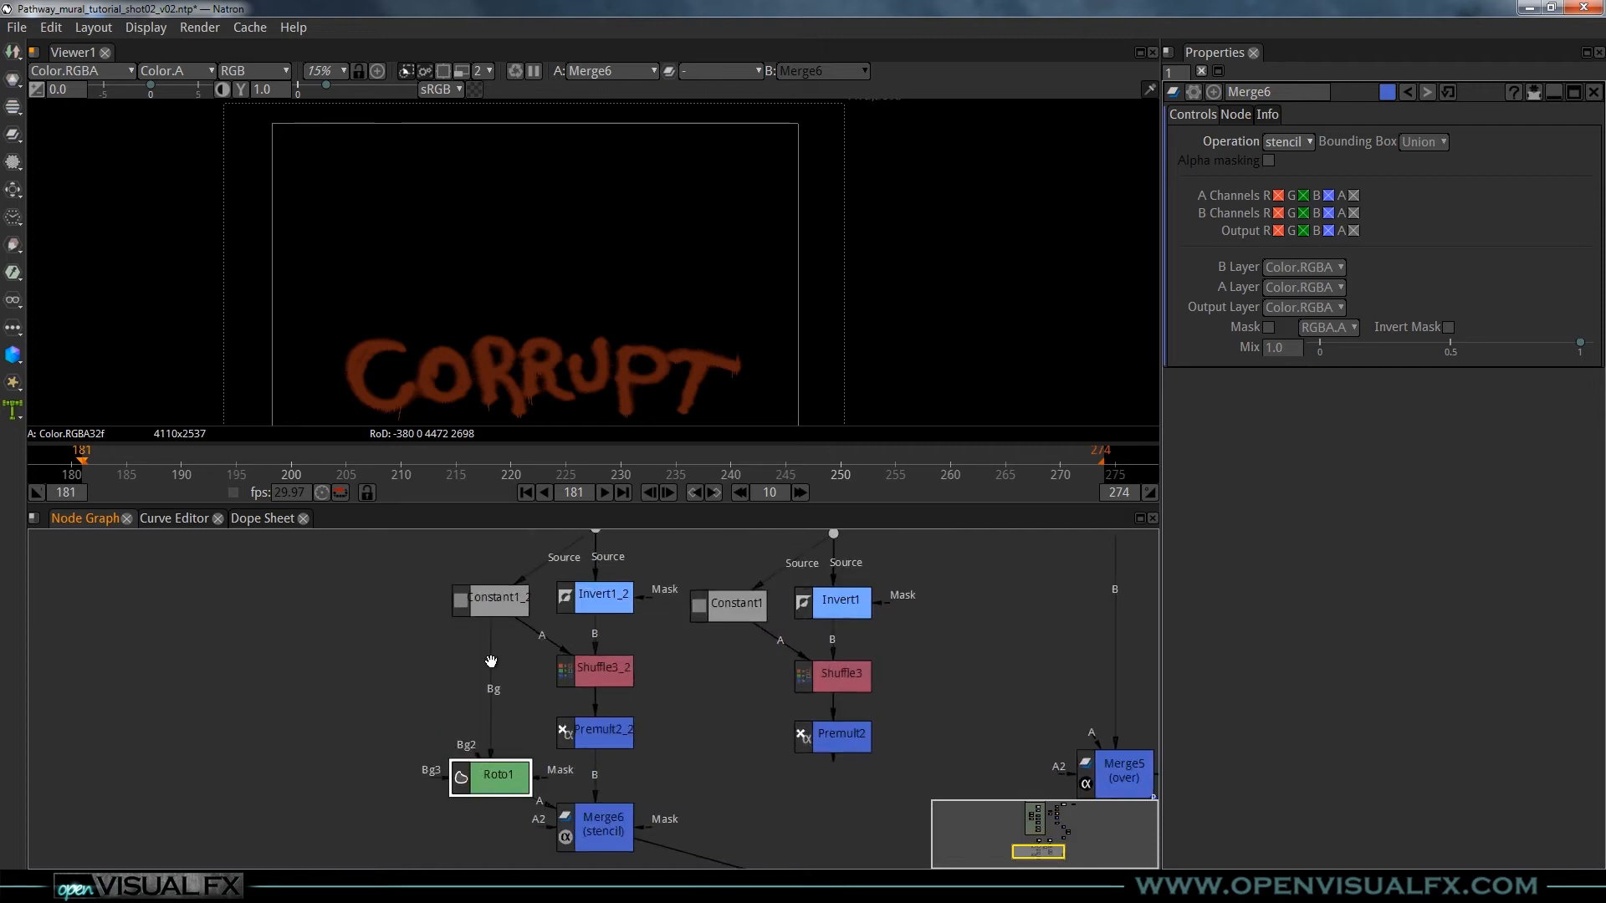
# - Open Roto1's node information to check the format and region supplied through its Bg input
pyautogui.scroll(-4, 498, 676)
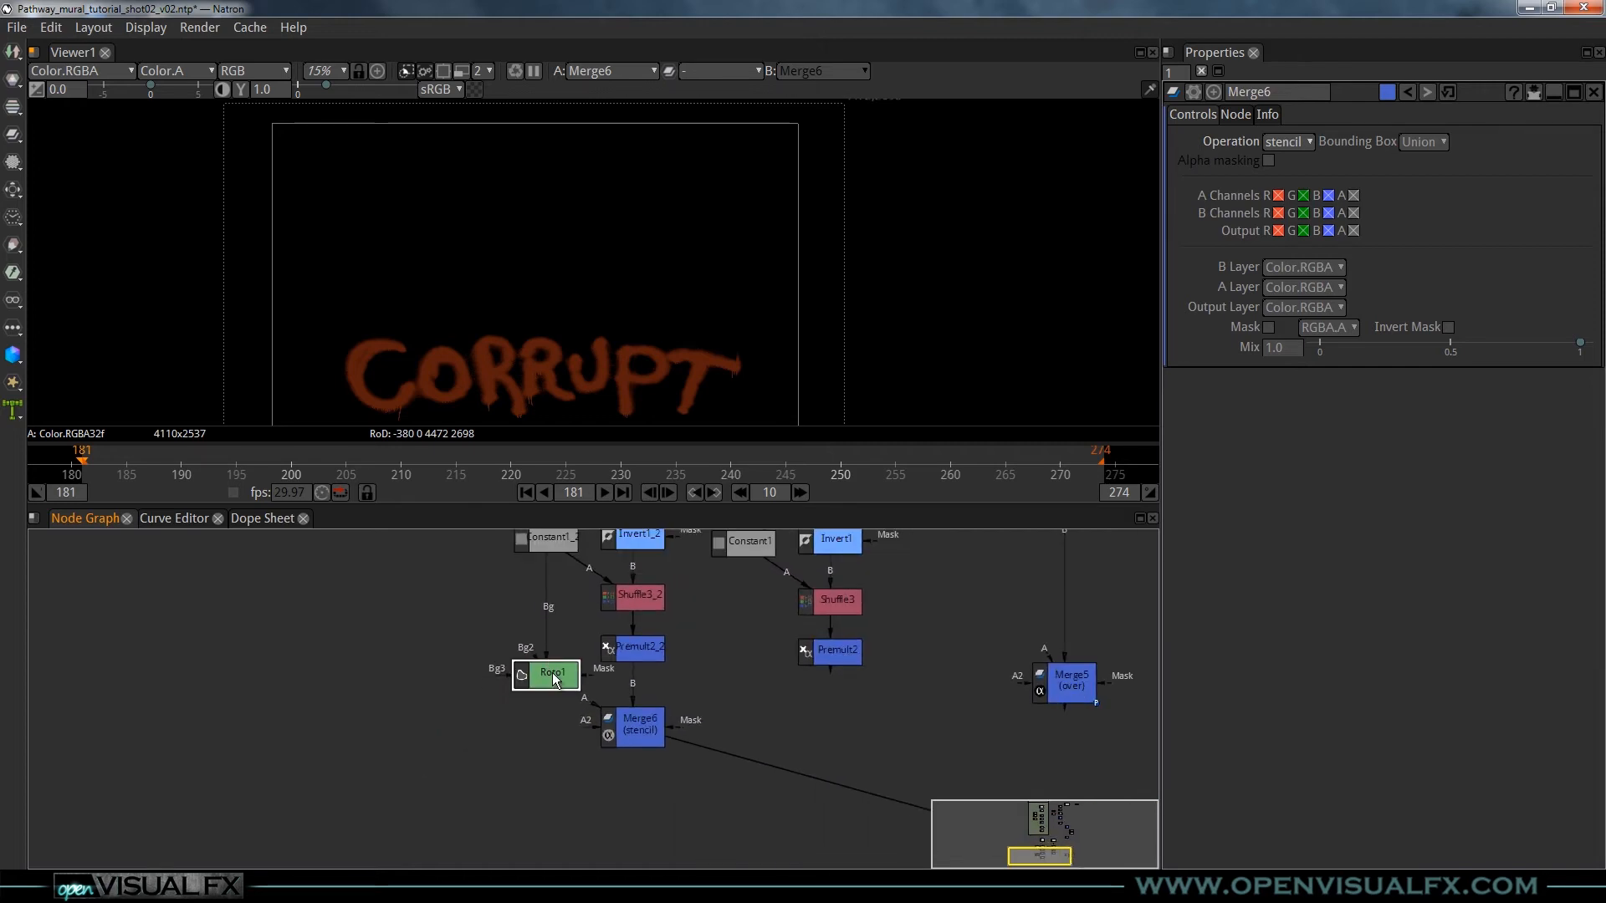
pyautogui.doubleClick(553, 679)
pyautogui.click(1413, 115)
pyautogui.click(1442, 116)
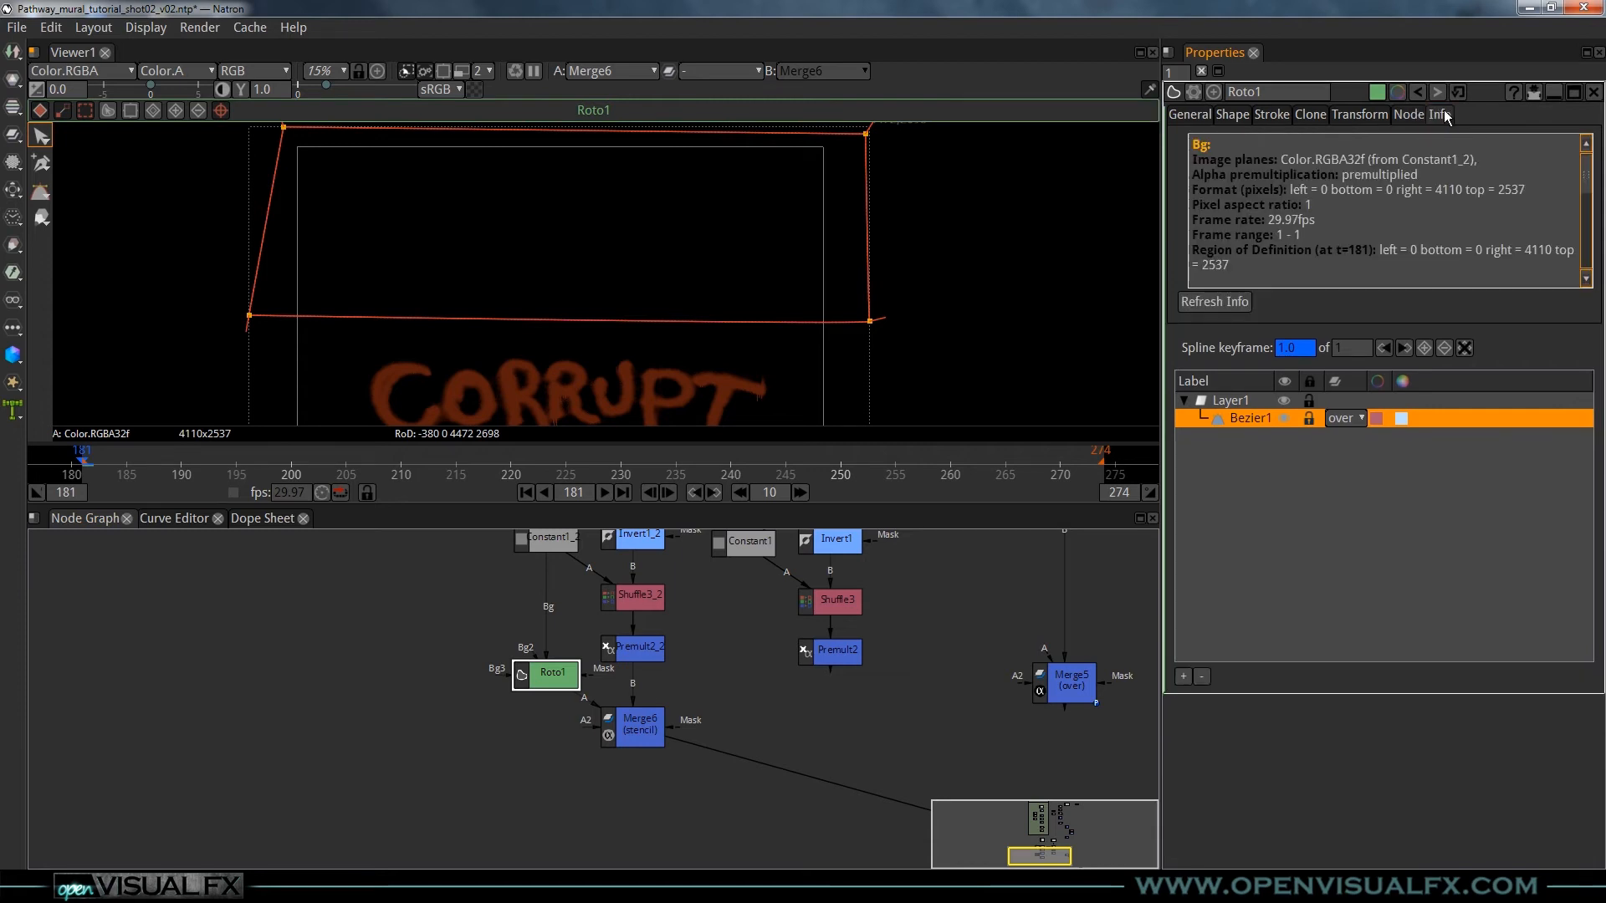
# - Disconnect Roto1's Bg input from Constant1_2 to compare the stencil result, and reconnect it
pyautogui.moveTo(547, 579); pyautogui.dragTo(565, 627)
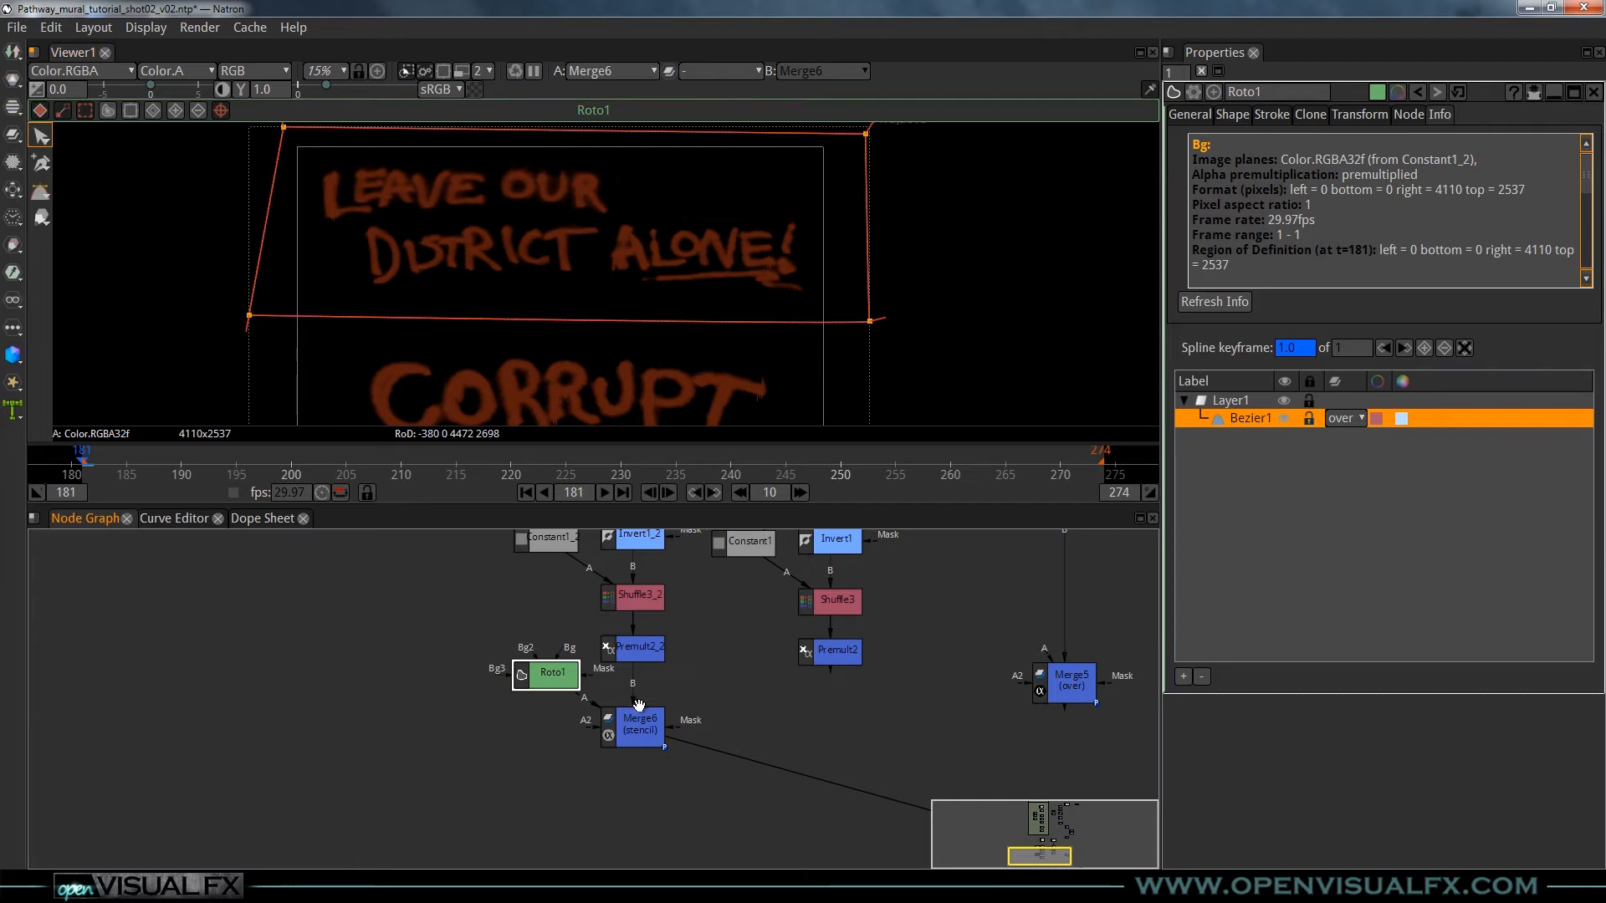
pyautogui.moveTo(547, 556); pyautogui.dragTo(548, 554)
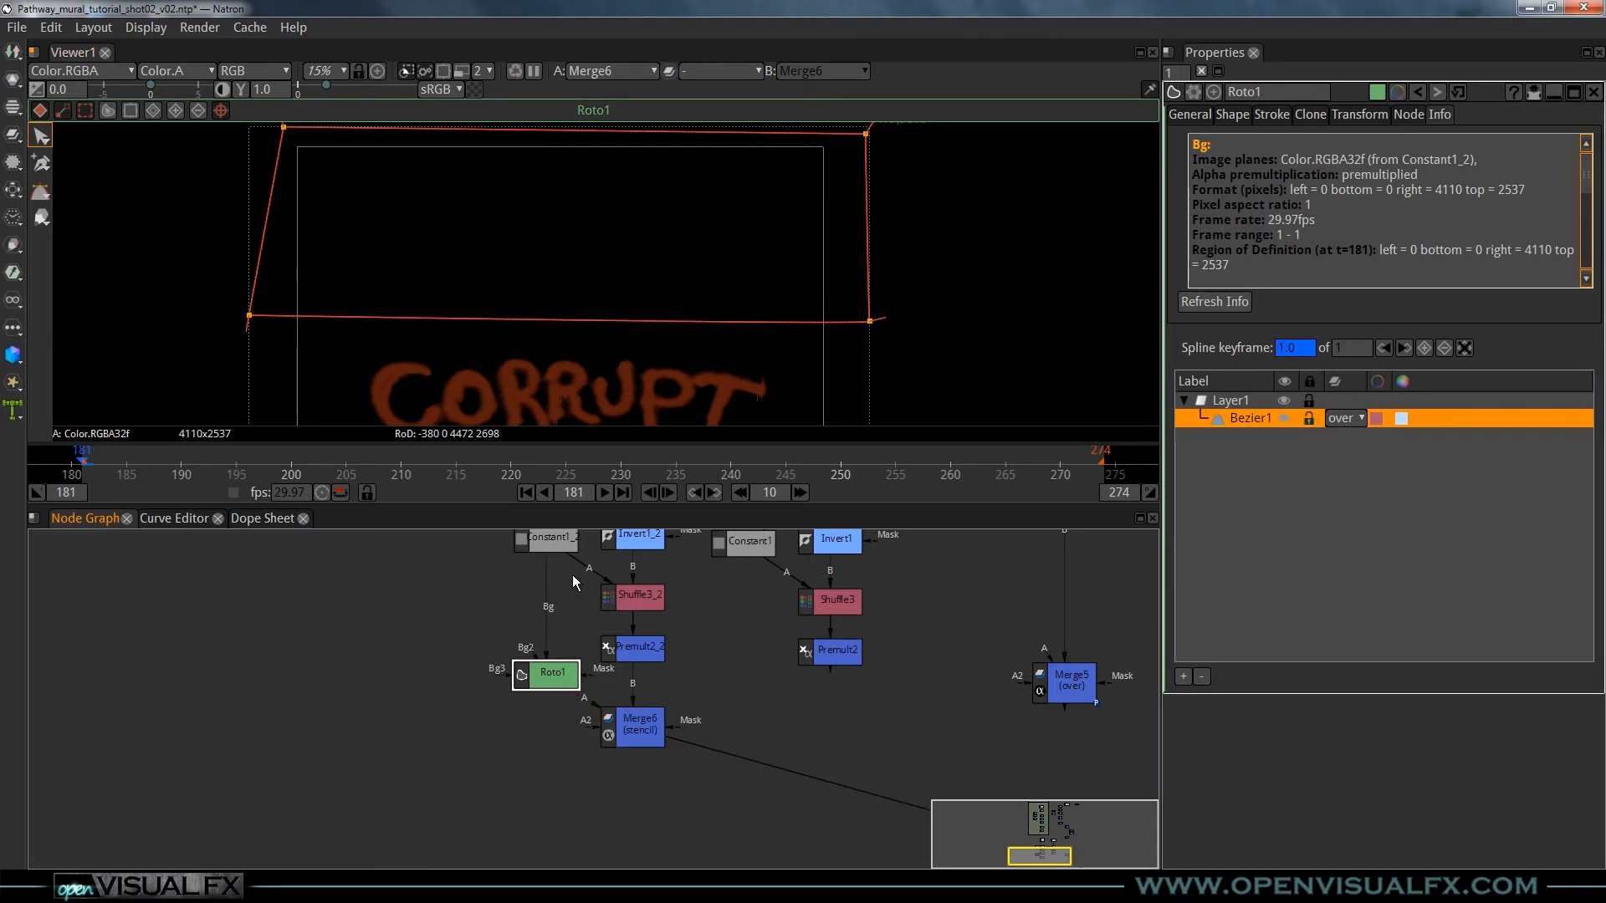
pyautogui.moveTo(572, 575); pyautogui.dragTo(574, 653)
pyautogui.click(559, 617)
pyautogui.moveTo(557, 750); pyautogui.dragTo(552, 761)
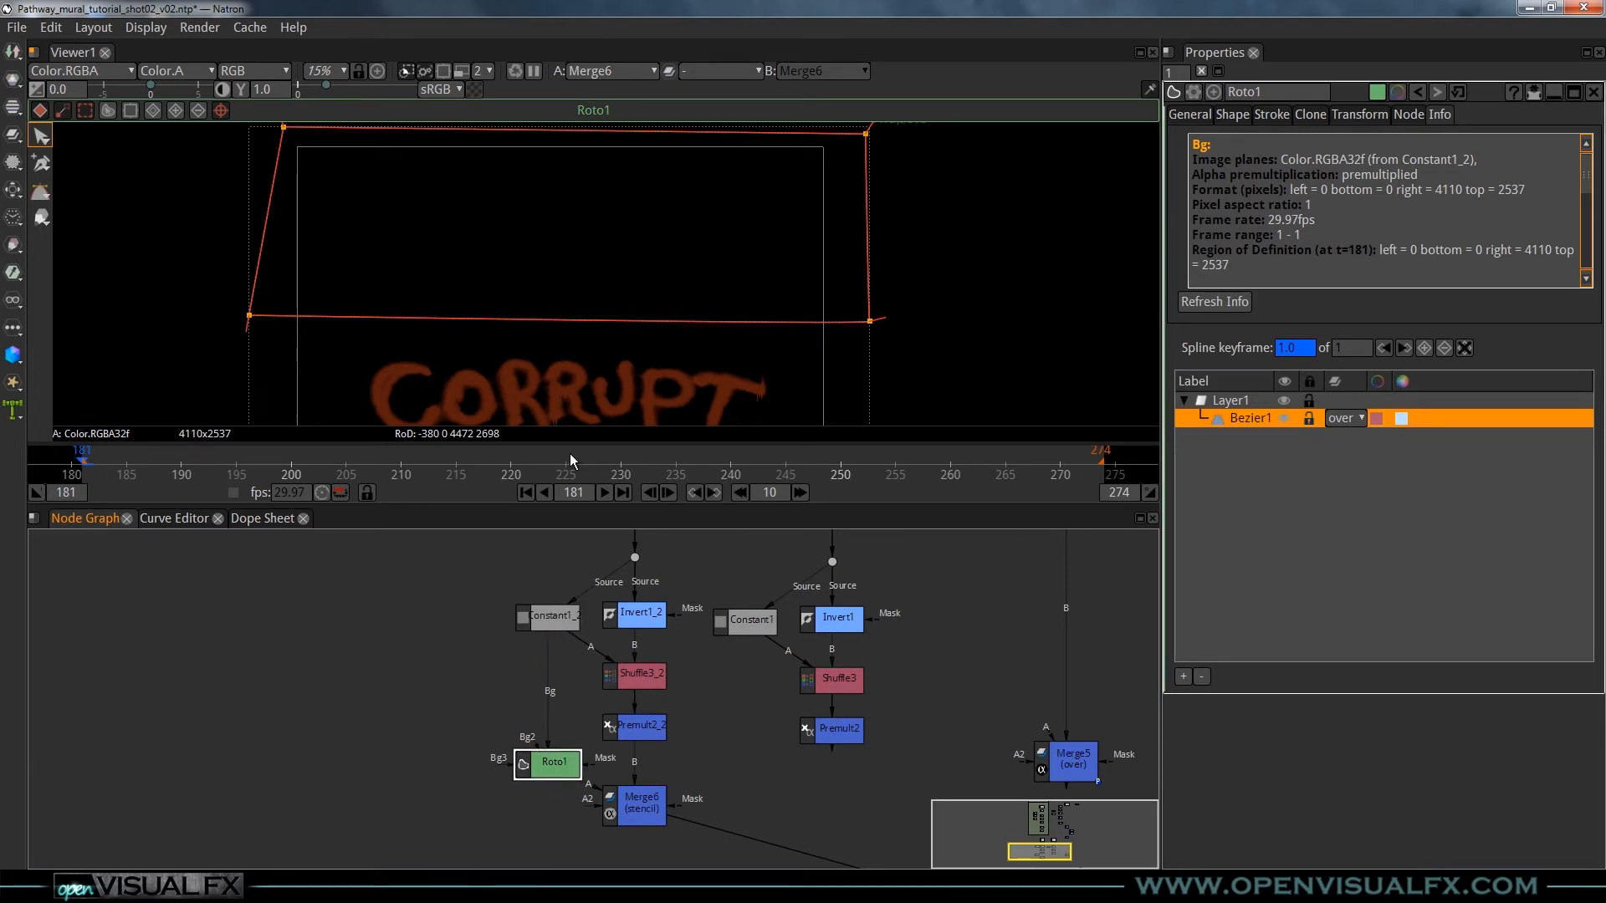
# - Return to Roto1's general settings, close its properties, and check the alpha of the Merge6 output
pyautogui.scroll(-3, 548, 222)
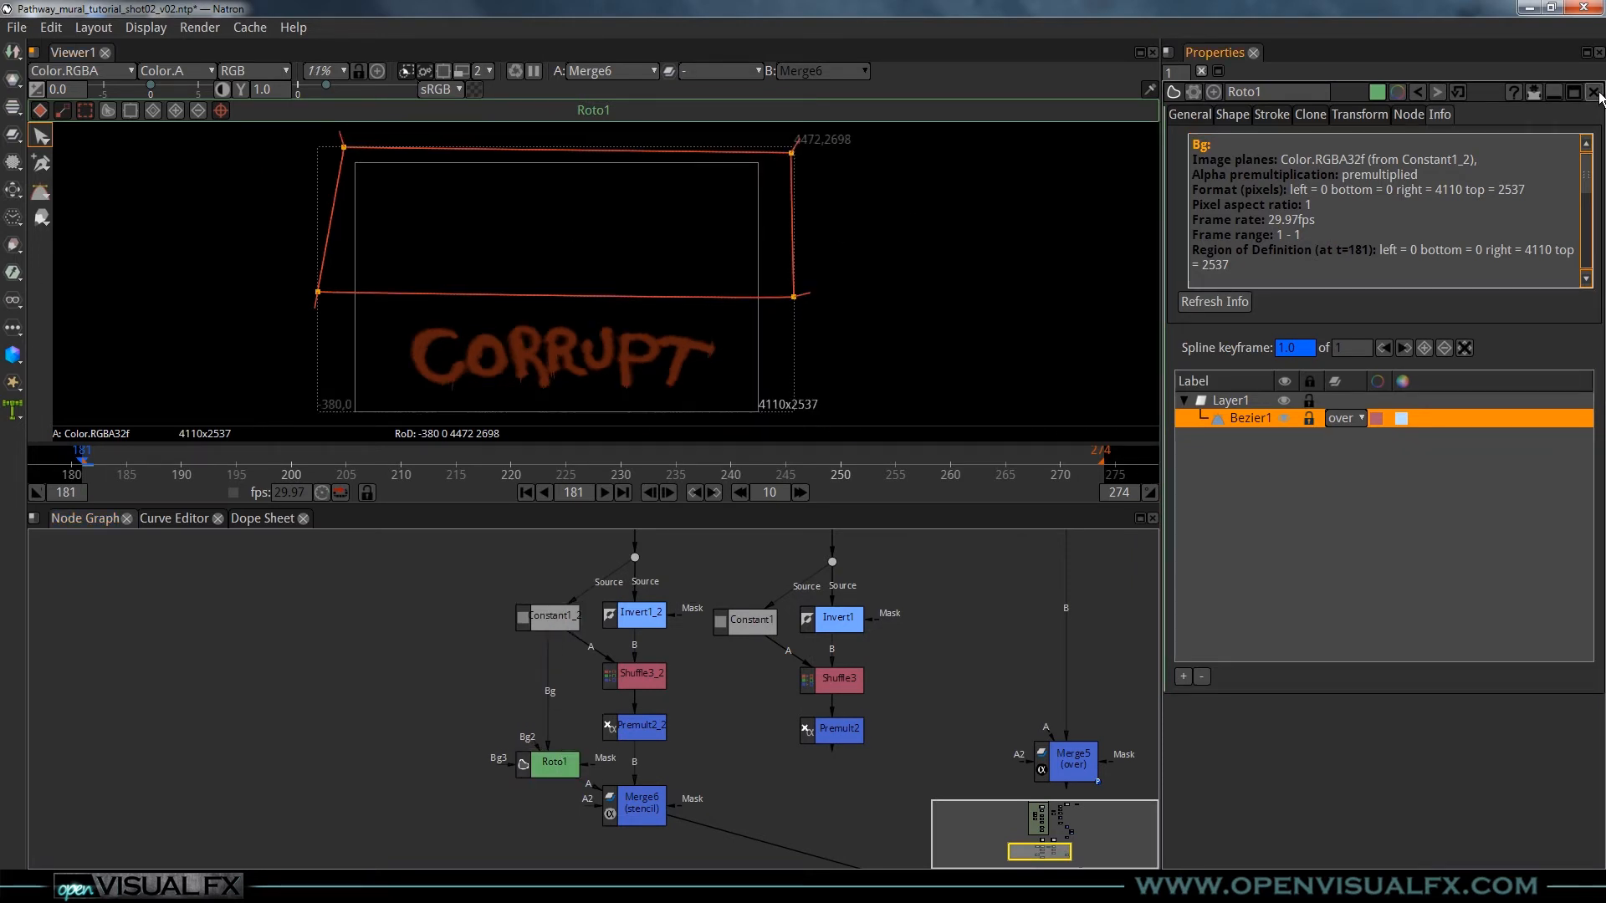
pyautogui.click(1188, 114)
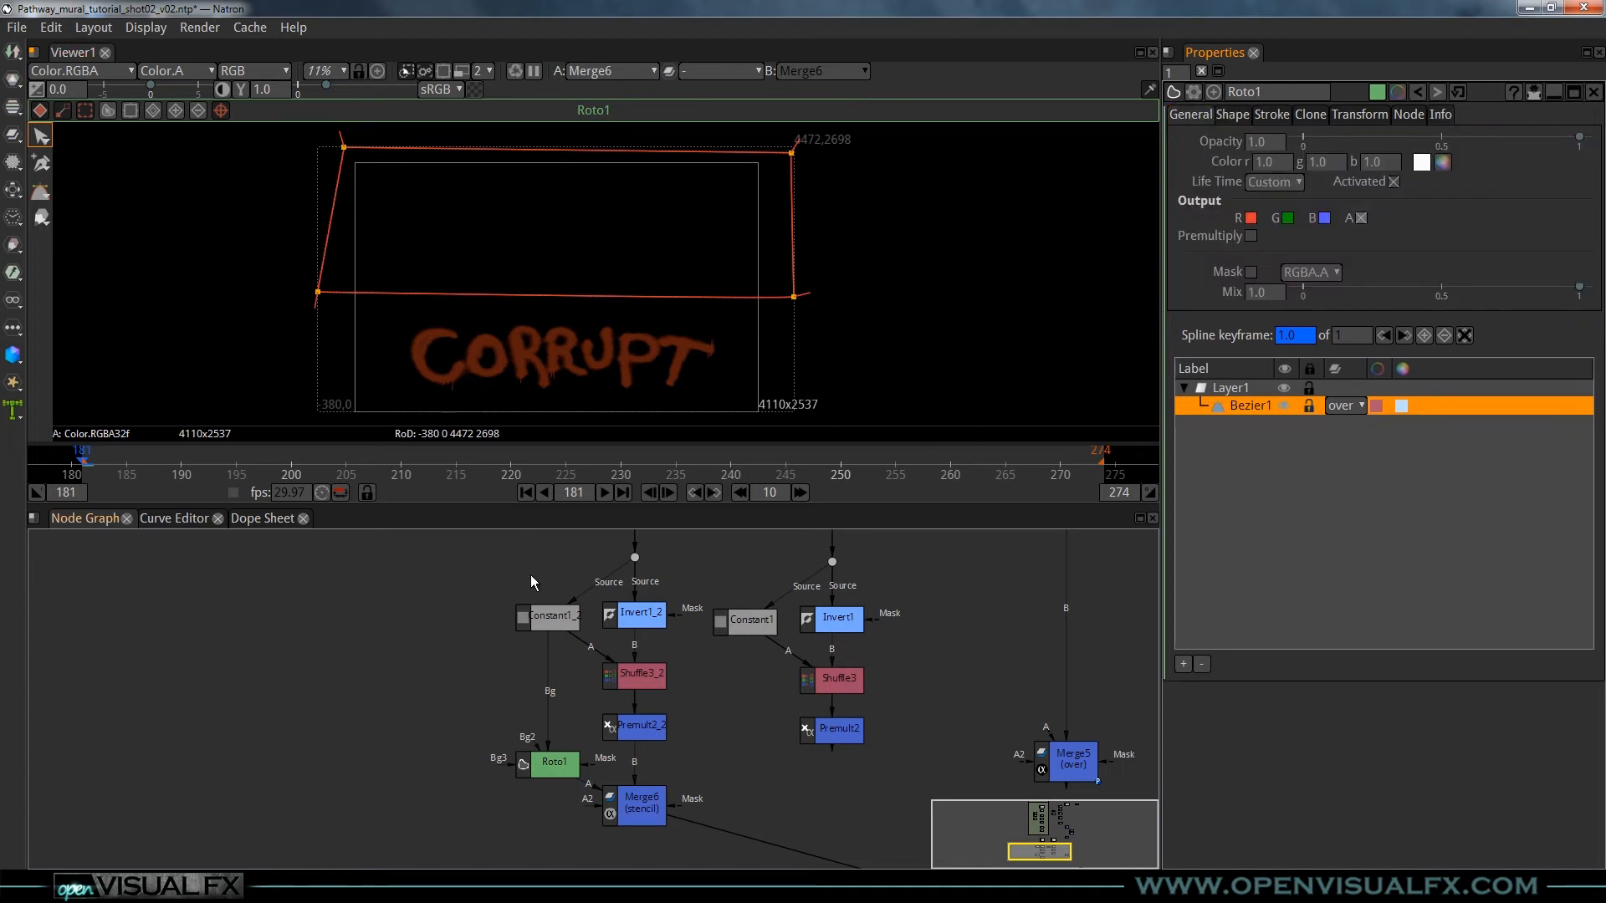
pyautogui.click(550, 617)
pyautogui.moveTo(538, 658); pyautogui.dragTo(555, 704)
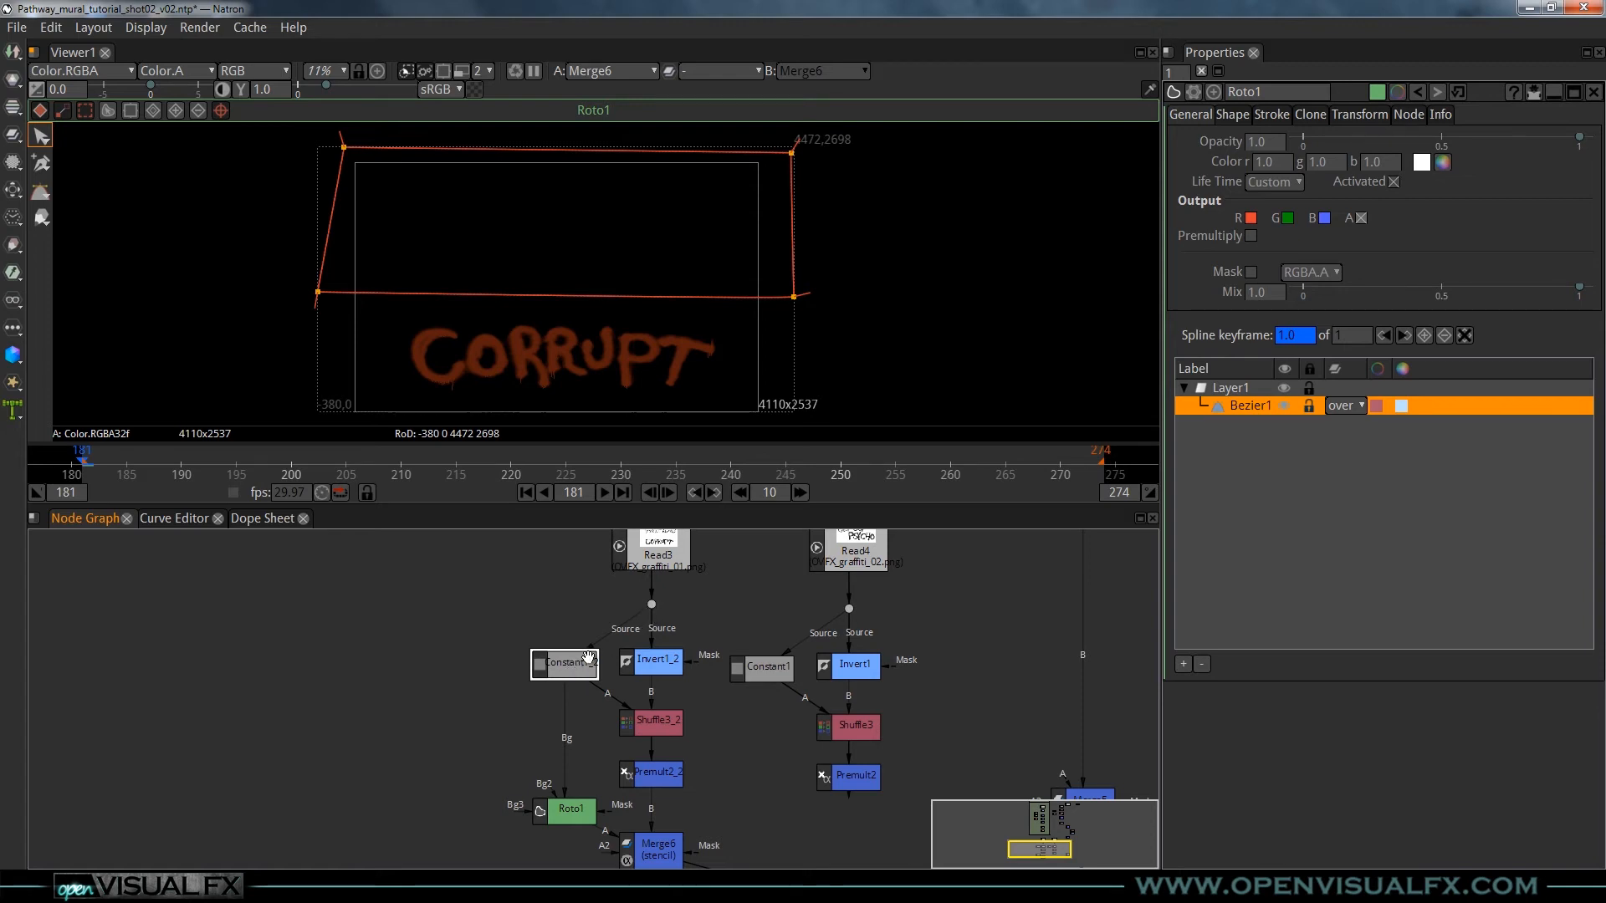
pyautogui.moveTo(680, 745); pyautogui.dragTo(599, 629)
pyautogui.click(485, 701)
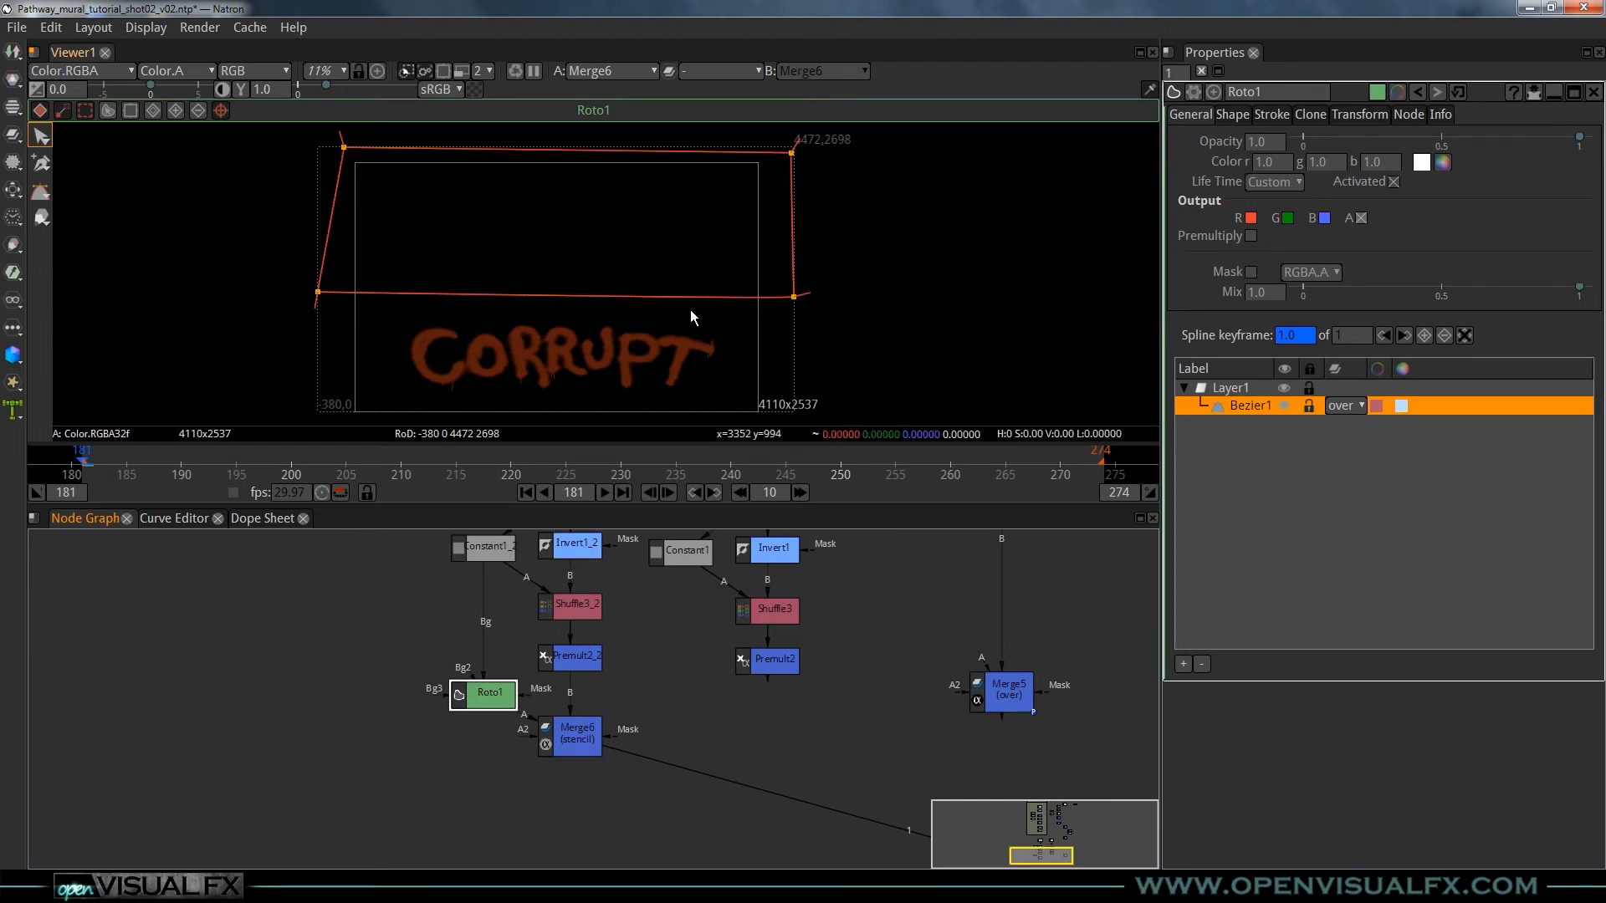
pyautogui.click(1593, 91)
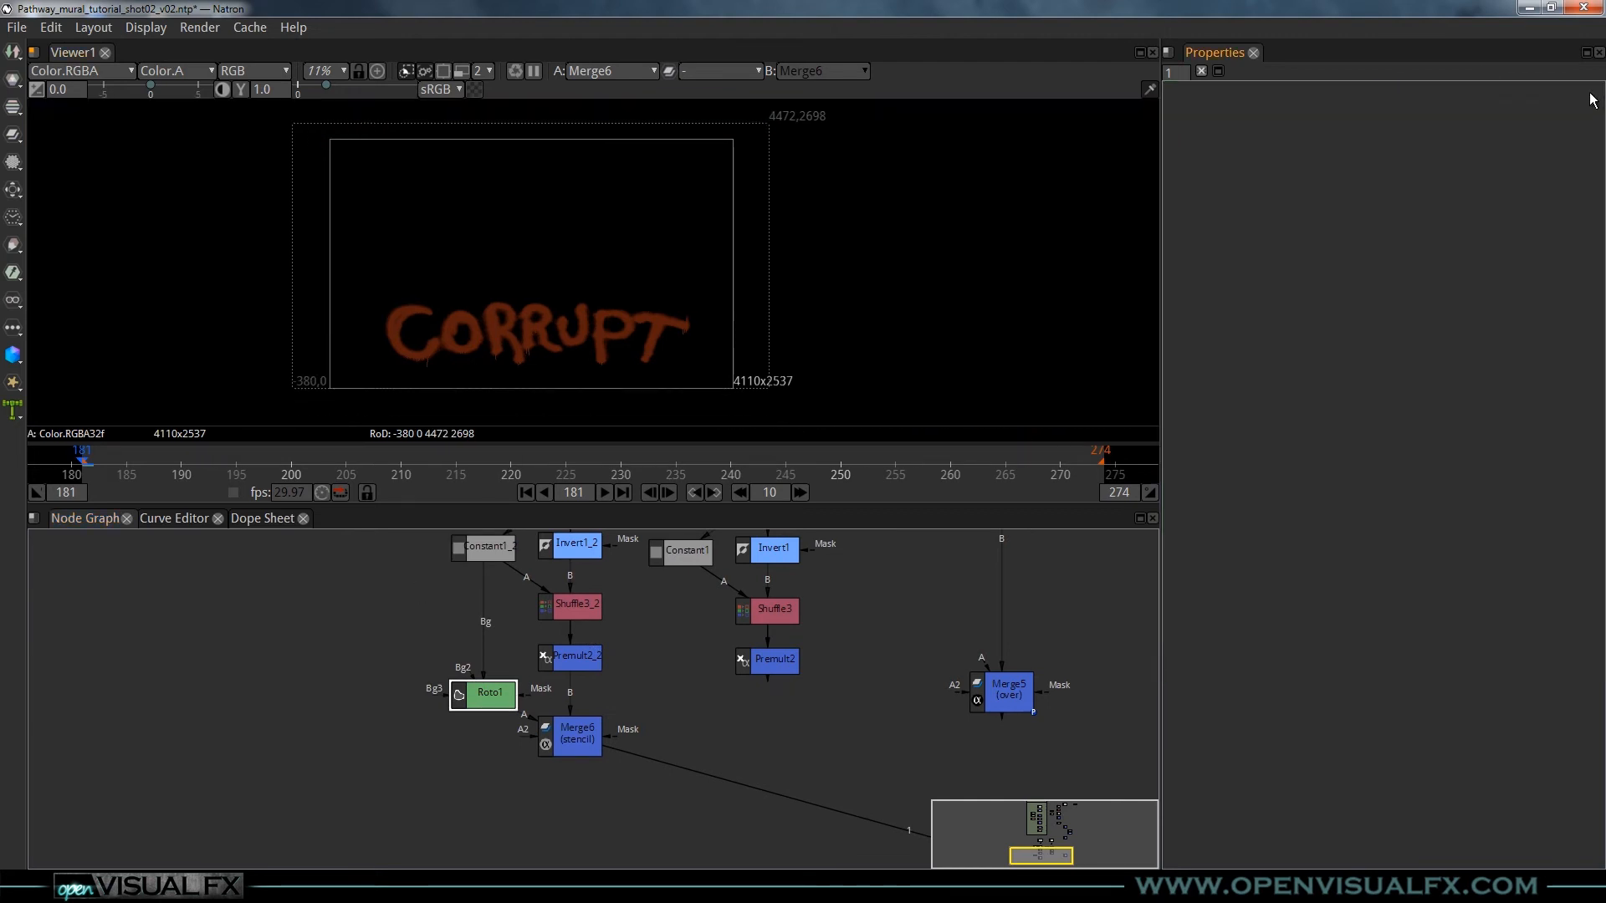
pyautogui.press('a')
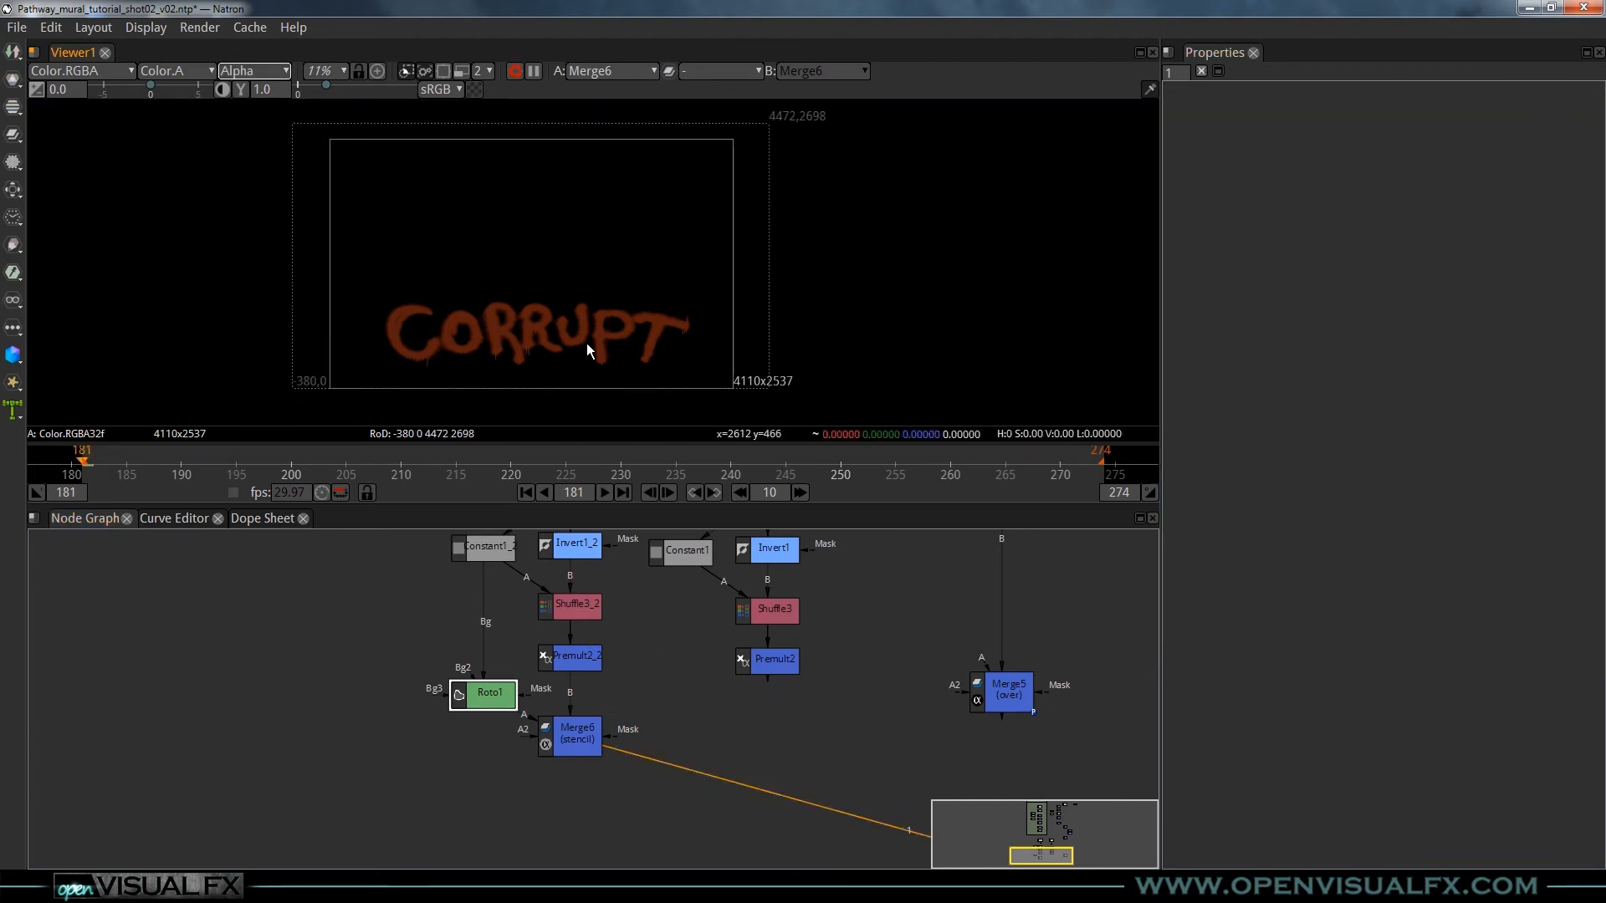
pyautogui.press('a')
# - Move Merge5 further down, show its output in the viewer, and place the Viewer node below it
pyautogui.scroll(-1, 746, 675)
pyautogui.moveTo(747, 677); pyautogui.dragTo(549, 710)
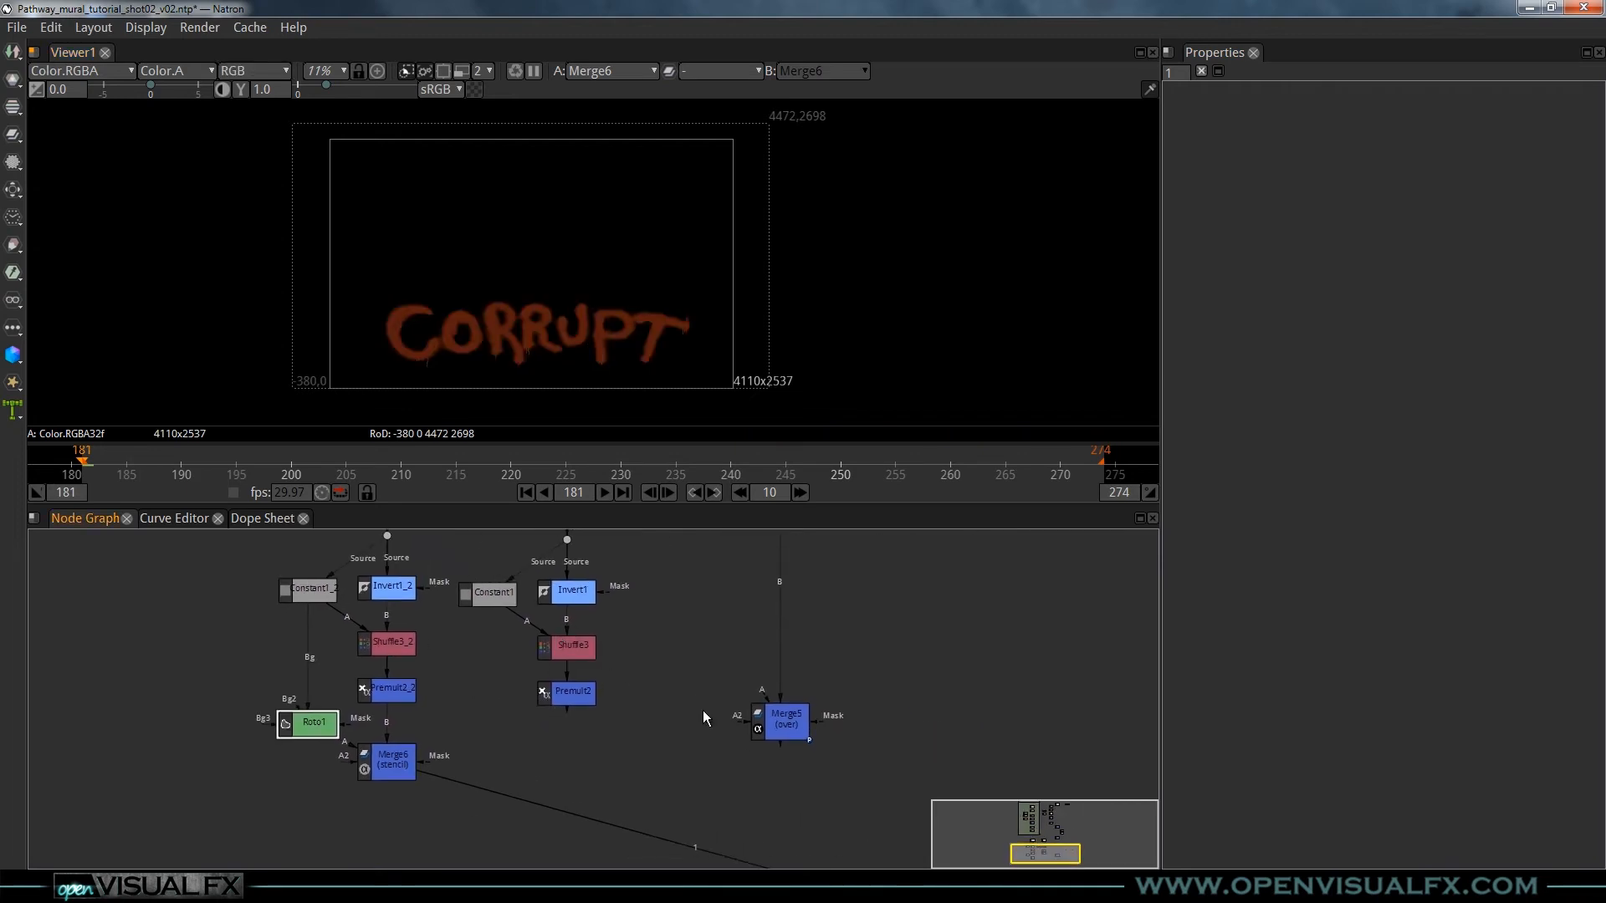
pyautogui.scroll(-2, 703, 727)
pyautogui.moveTo(699, 749); pyautogui.dragTo(581, 652)
pyautogui.moveTo(657, 619); pyautogui.dragTo(657, 776)
pyautogui.scroll(3, 508, 405)
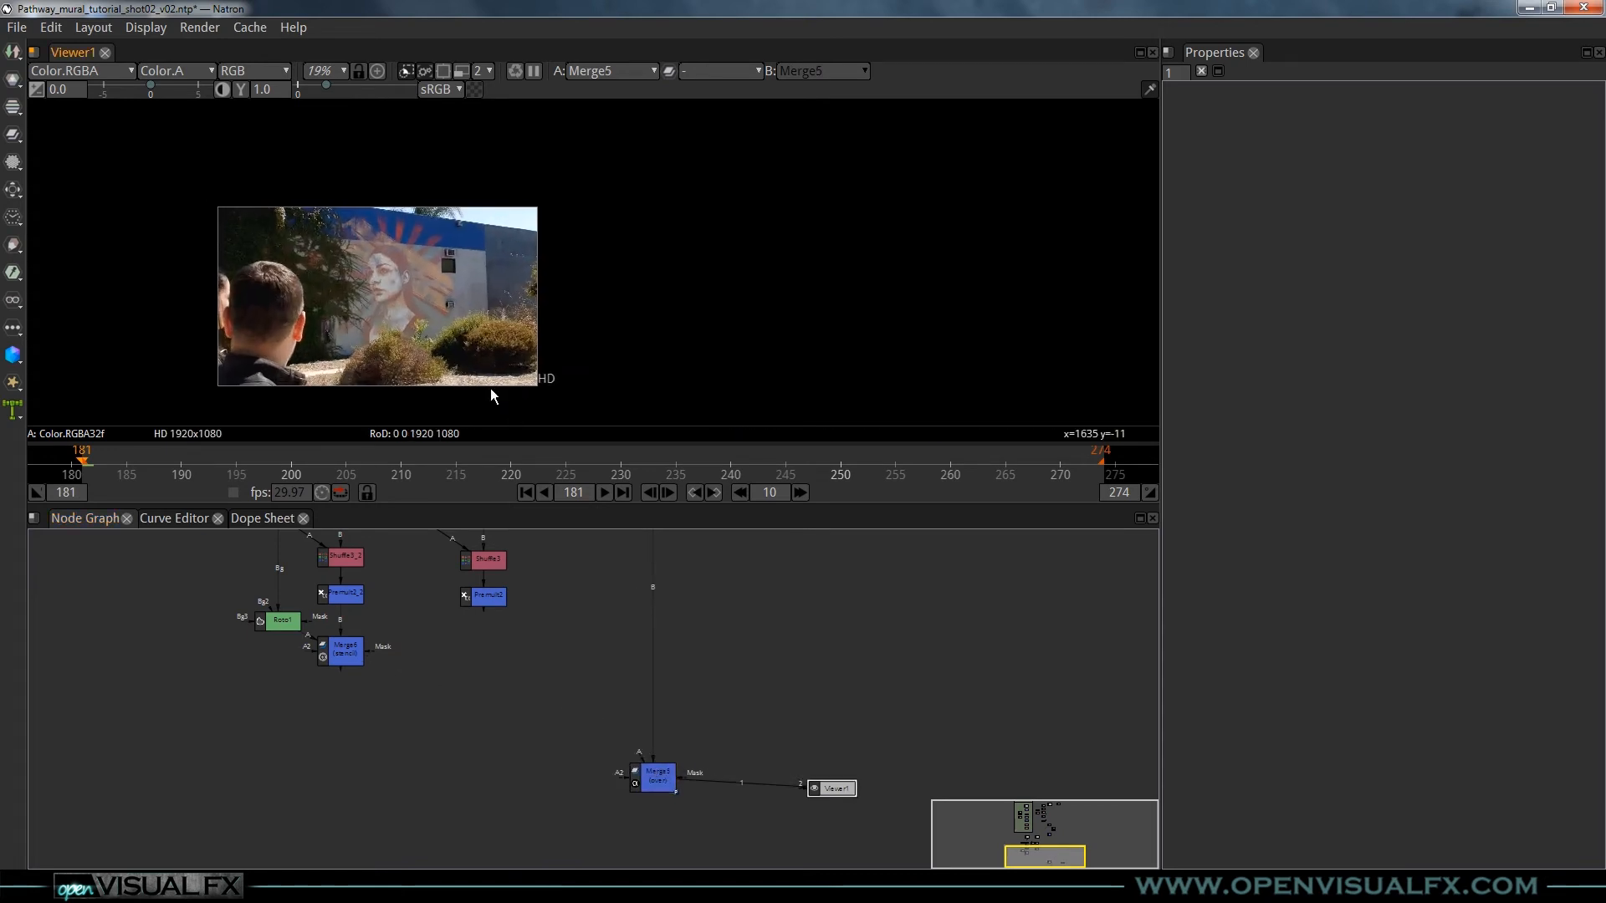
pyautogui.moveTo(832, 787); pyautogui.dragTo(729, 871)
pyautogui.scroll(-5, 574, 629)
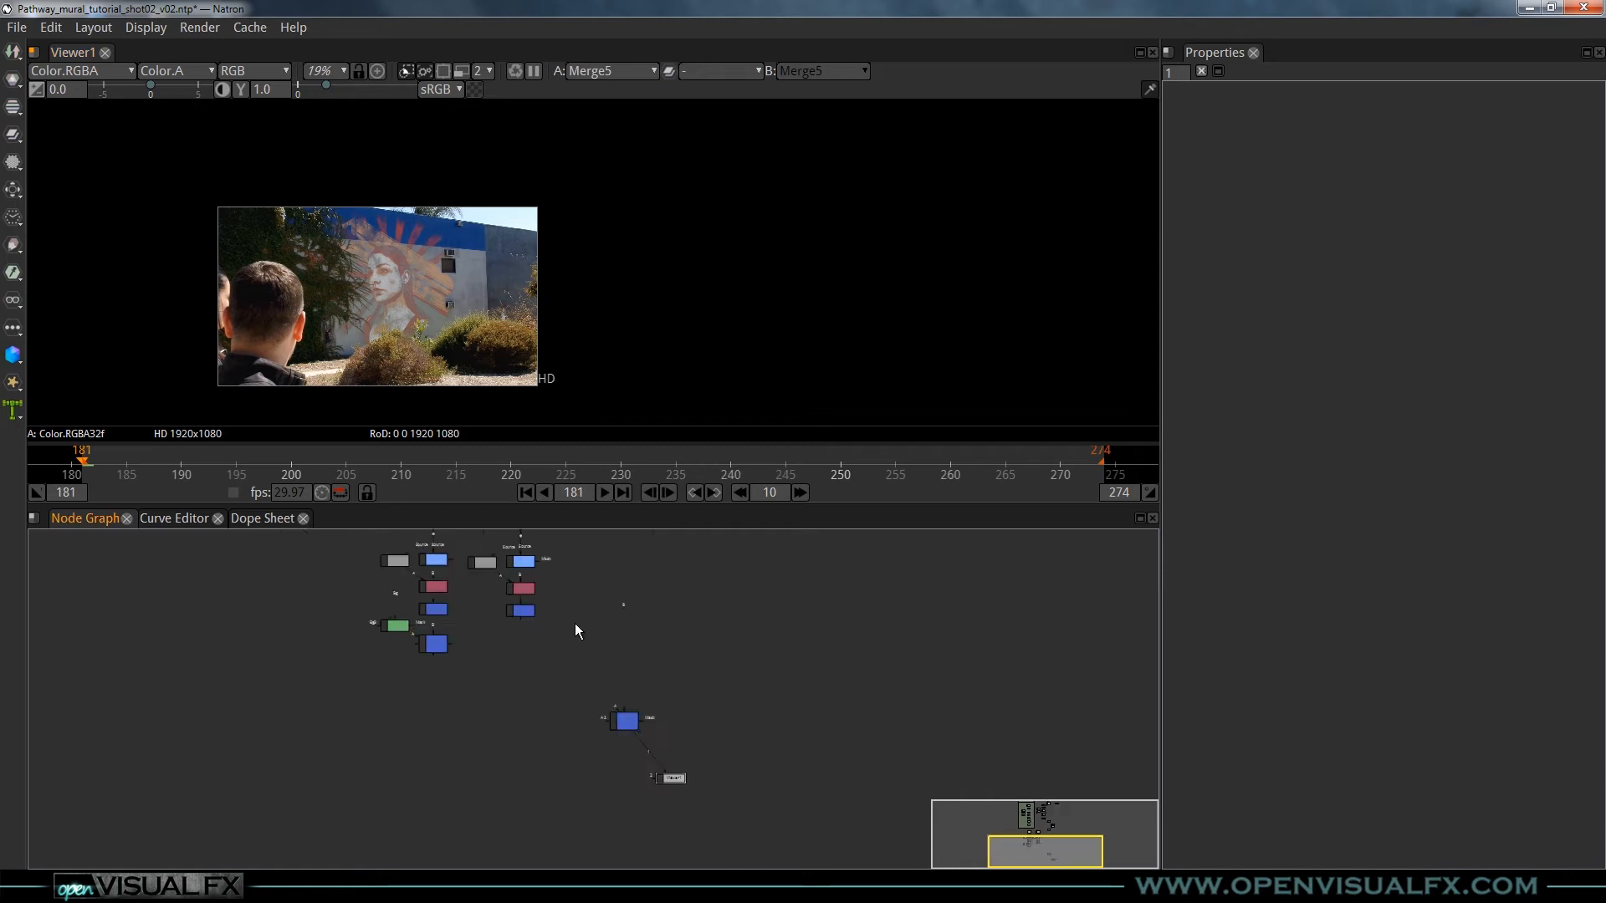
# - Copy the wall CPin1_2 corner pin from the mural group and paste it below Premult2
pyautogui.moveTo(538, 585); pyautogui.dragTo(616, 729)
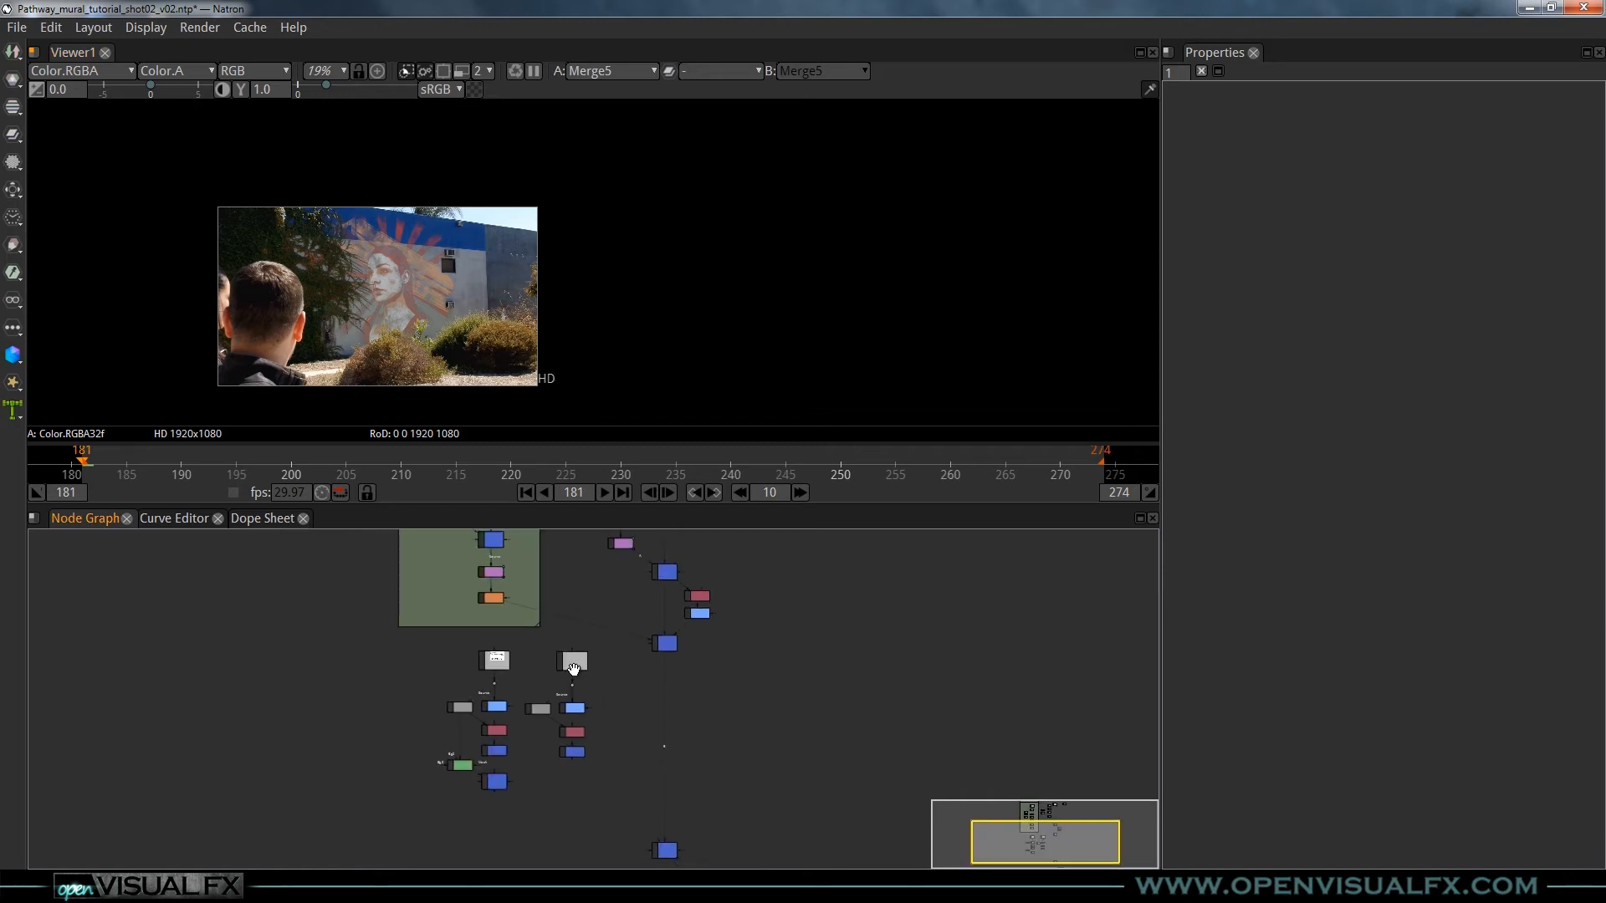
pyautogui.scroll(2, 548, 617)
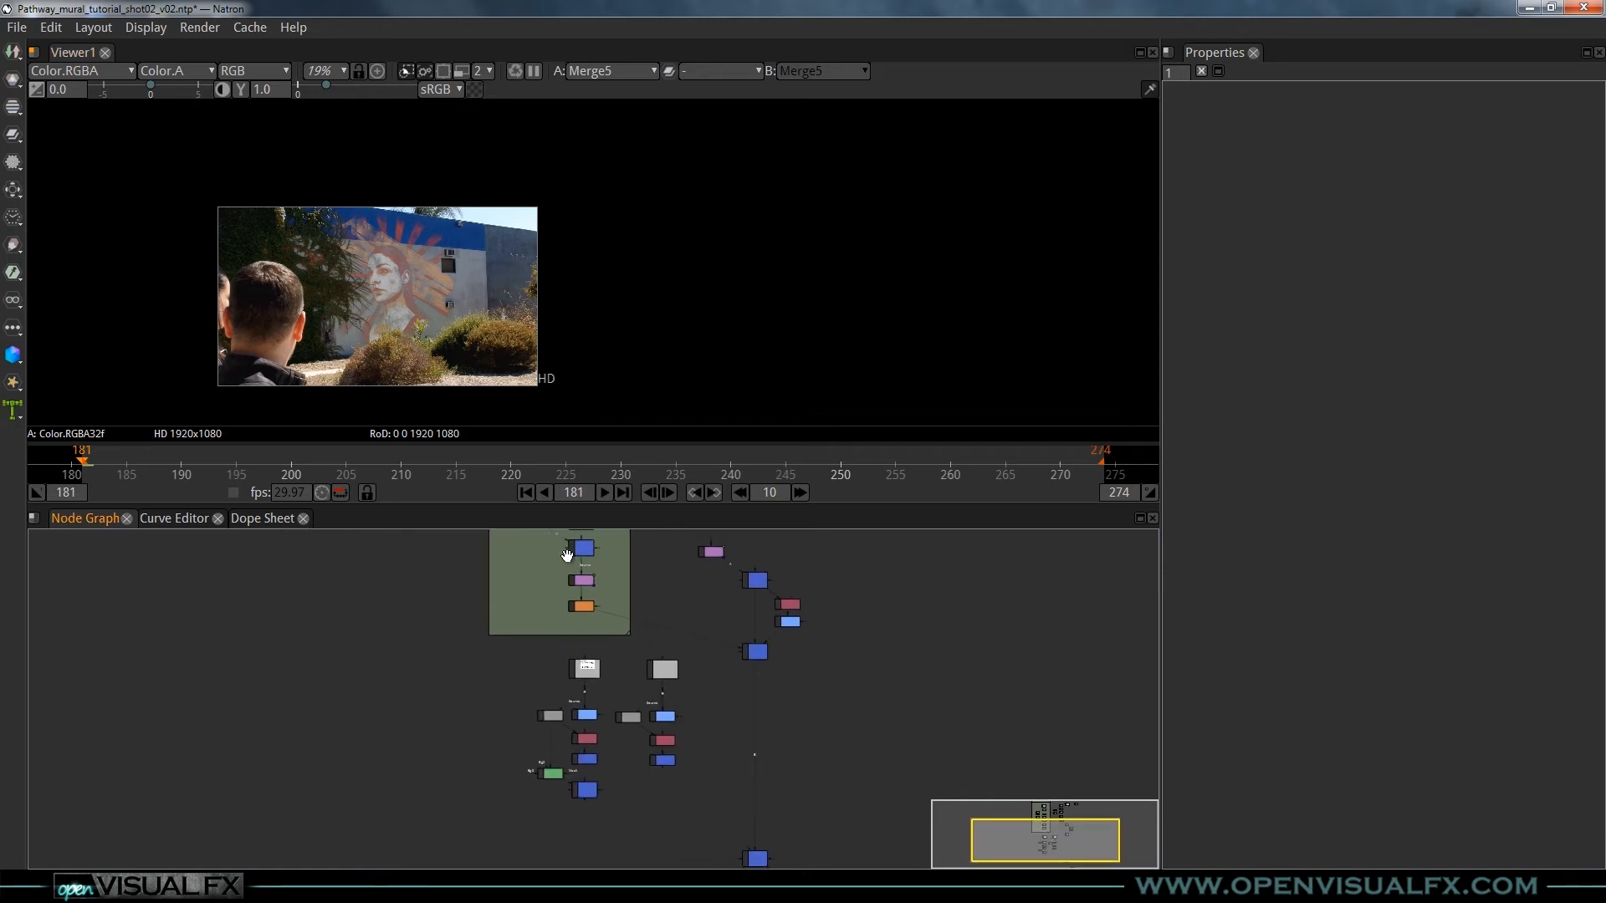
pyautogui.scroll(3, 566, 557)
pyautogui.click(623, 617)
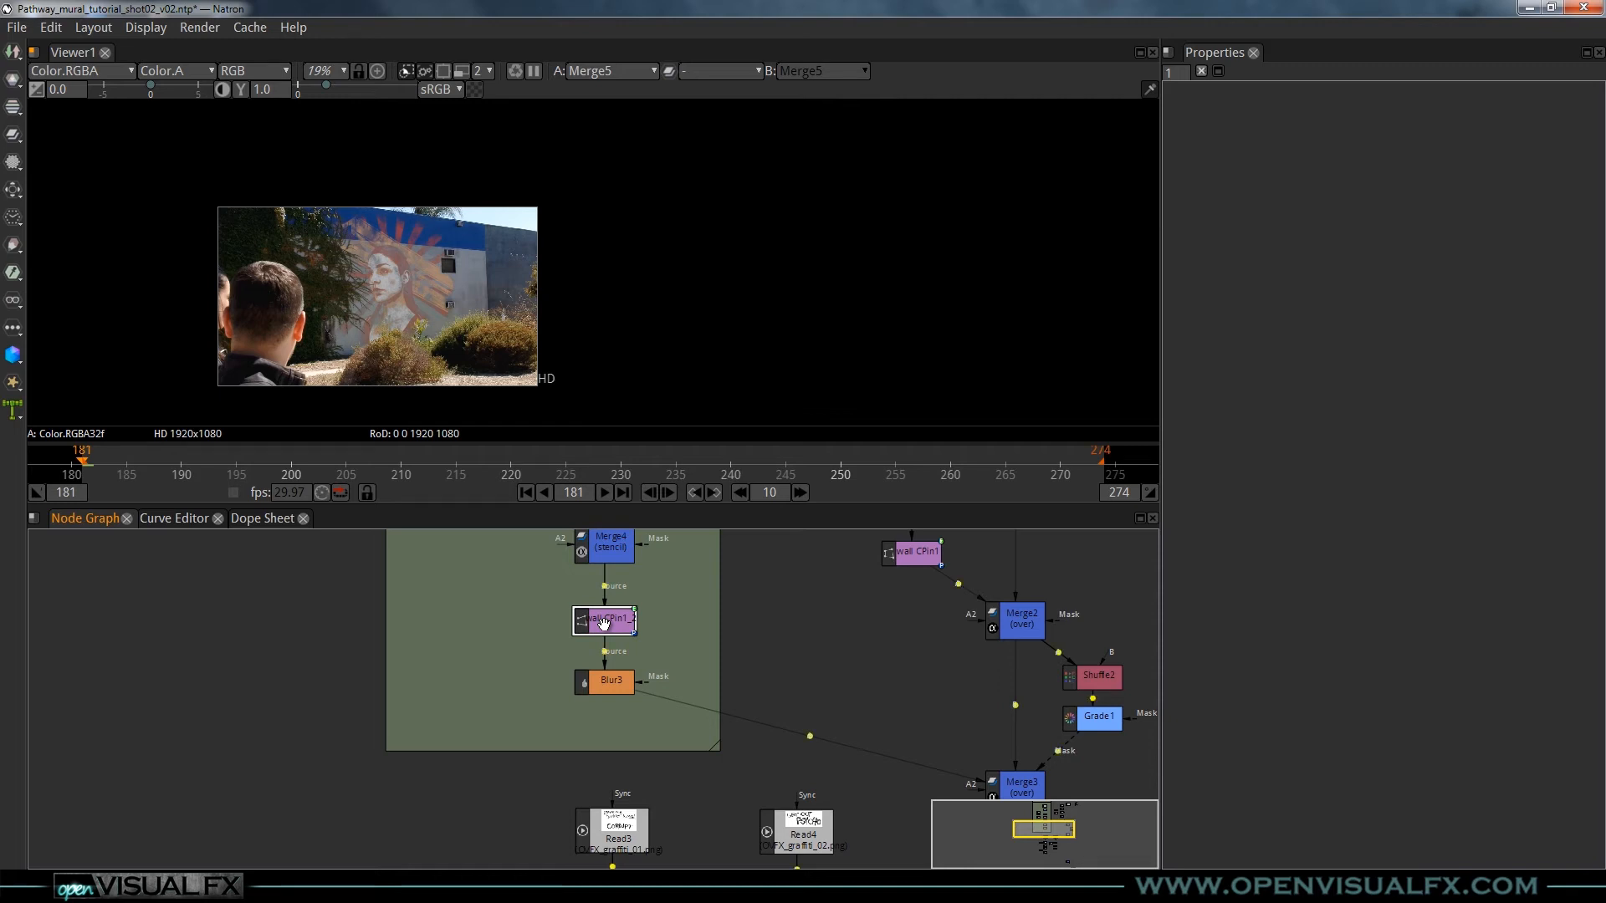
pyautogui.scroll(-2, 739, 686)
pyautogui.moveTo(741, 788); pyautogui.dragTo(651, 602)
pyautogui.moveTo(660, 769); pyautogui.dragTo(666, 715)
pyautogui.hotkey('ctrl', 'v')
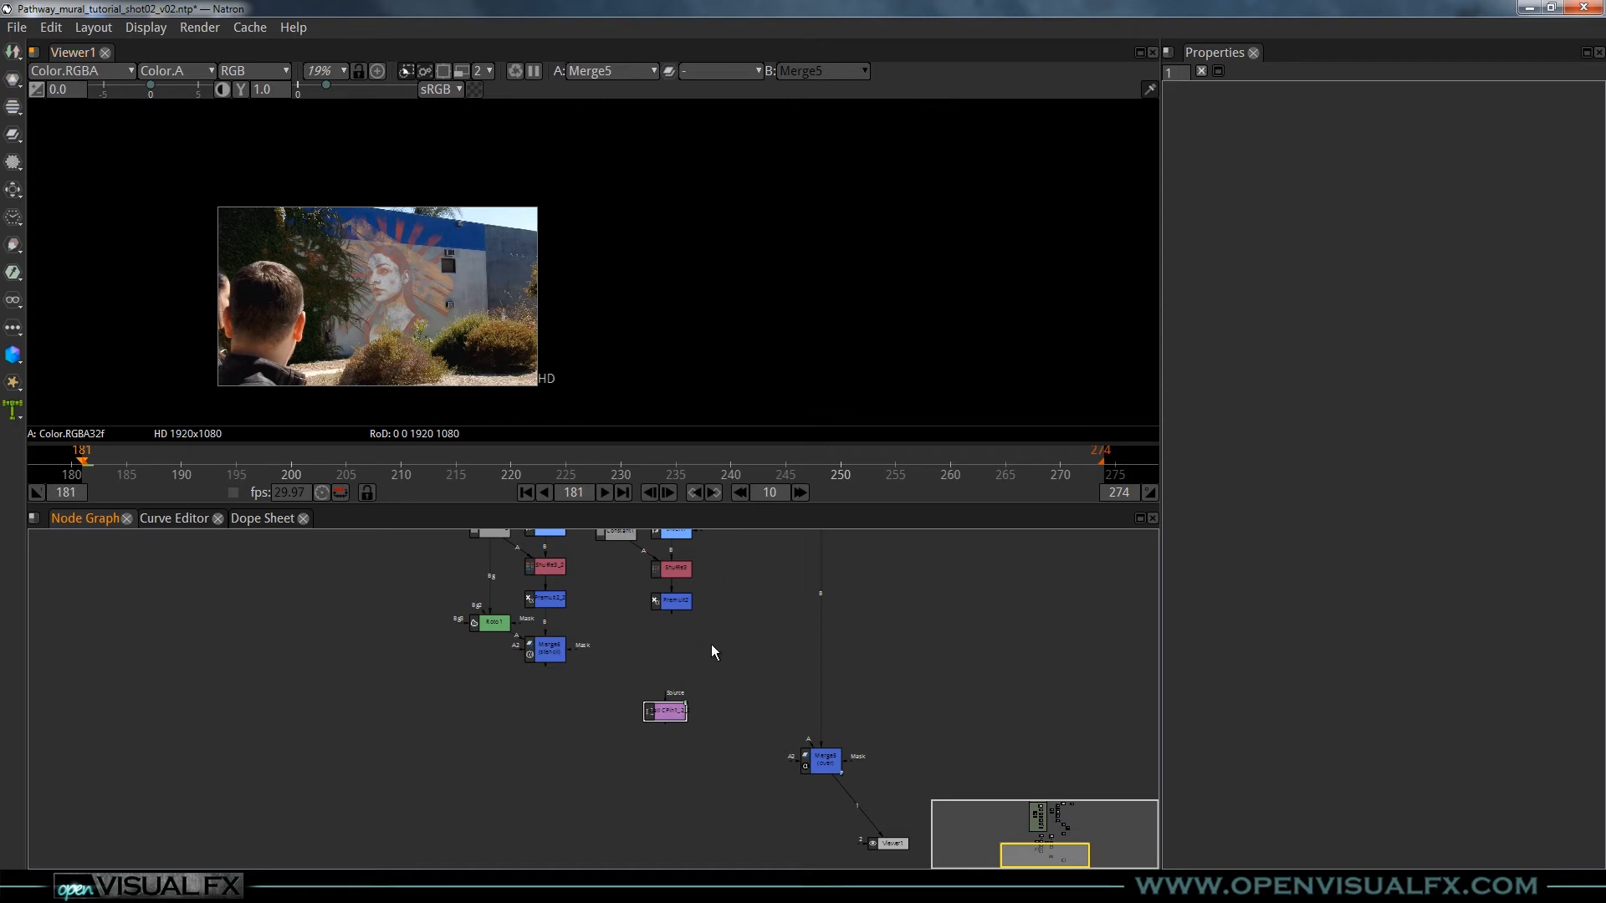
# - Move Merge5 and the Viewer lower, and shift the pasted corner pin down to make room below Premult2
pyautogui.moveTo(670, 710); pyautogui.dragTo(900, 837)
pyautogui.click(765, 707)
pyautogui.moveTo(751, 683); pyautogui.dragTo(834, 838)
pyautogui.moveTo(590, 664); pyautogui.dragTo(625, 757)
# - Insert a Merge node after Premult2 and place the pasted corner pin below it
pyautogui.click(633, 585)
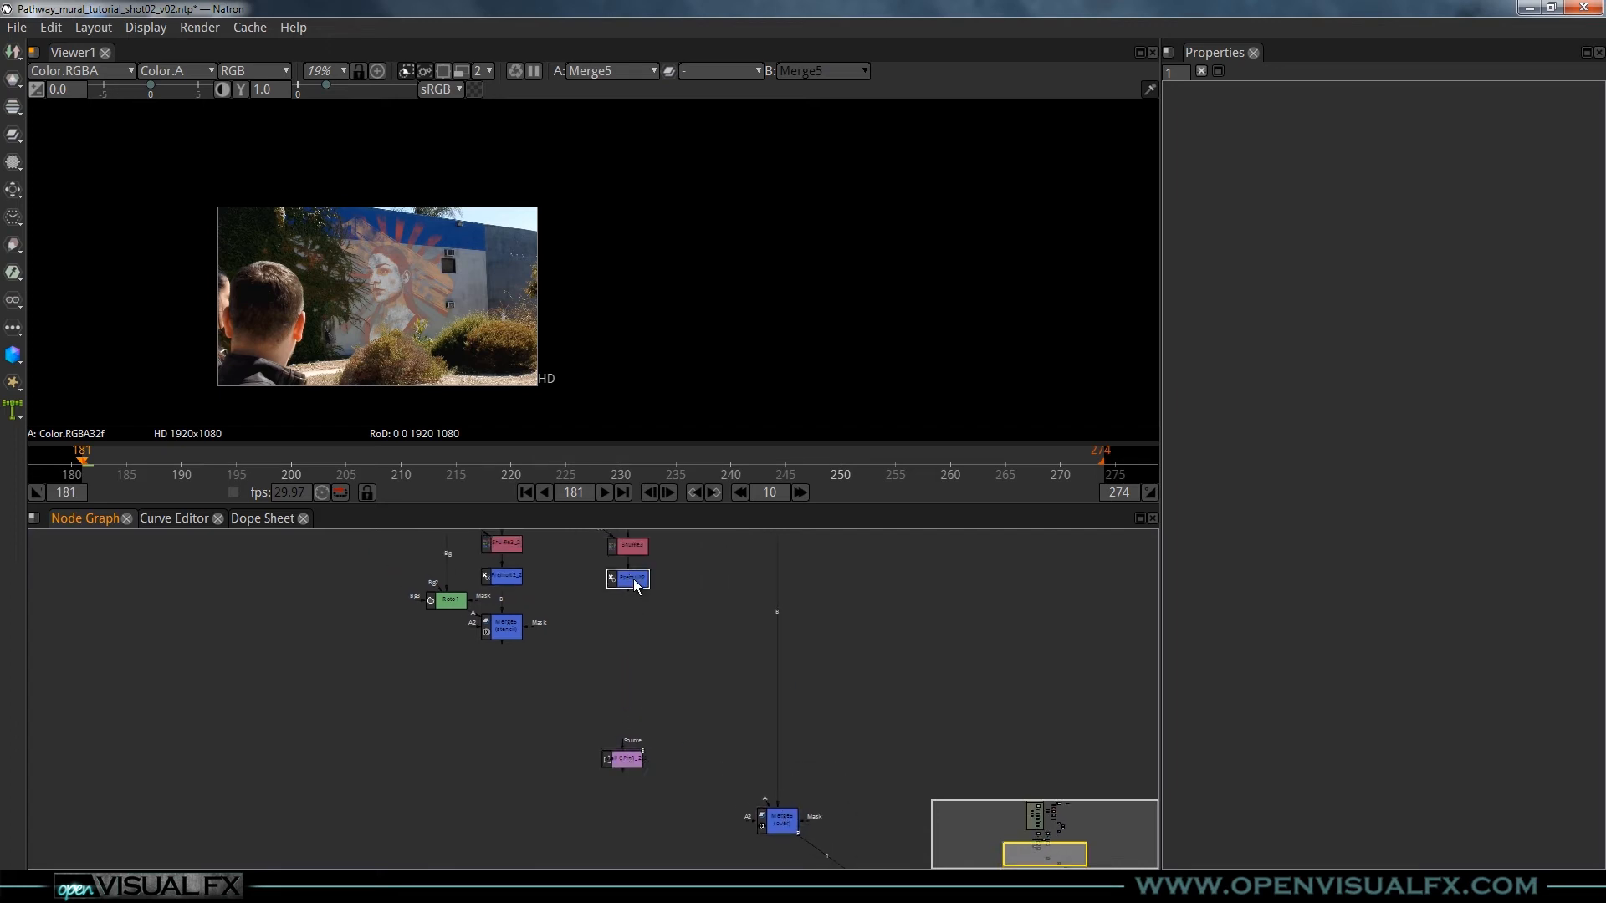
pyautogui.press('m')
pyautogui.moveTo(631, 621); pyautogui.dragTo(654, 804)
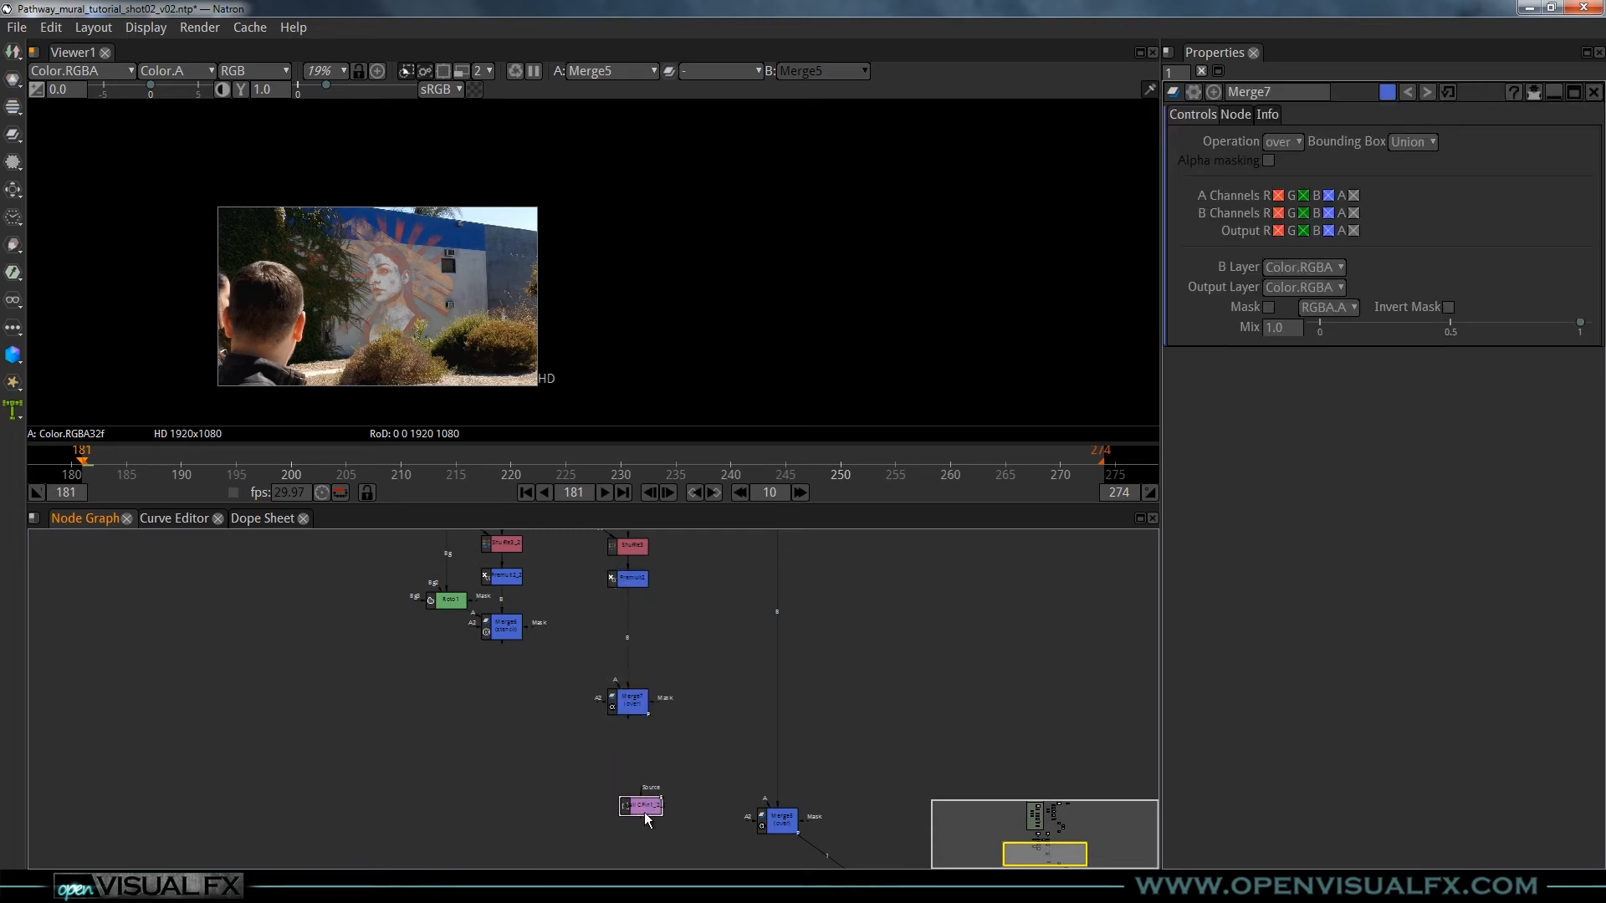
# - Position Merge7 below Premult2, connect Merge6 to its A input, and show Merge7's output in the viewer
pyautogui.moveTo(632, 698); pyautogui.dragTo(628, 709)
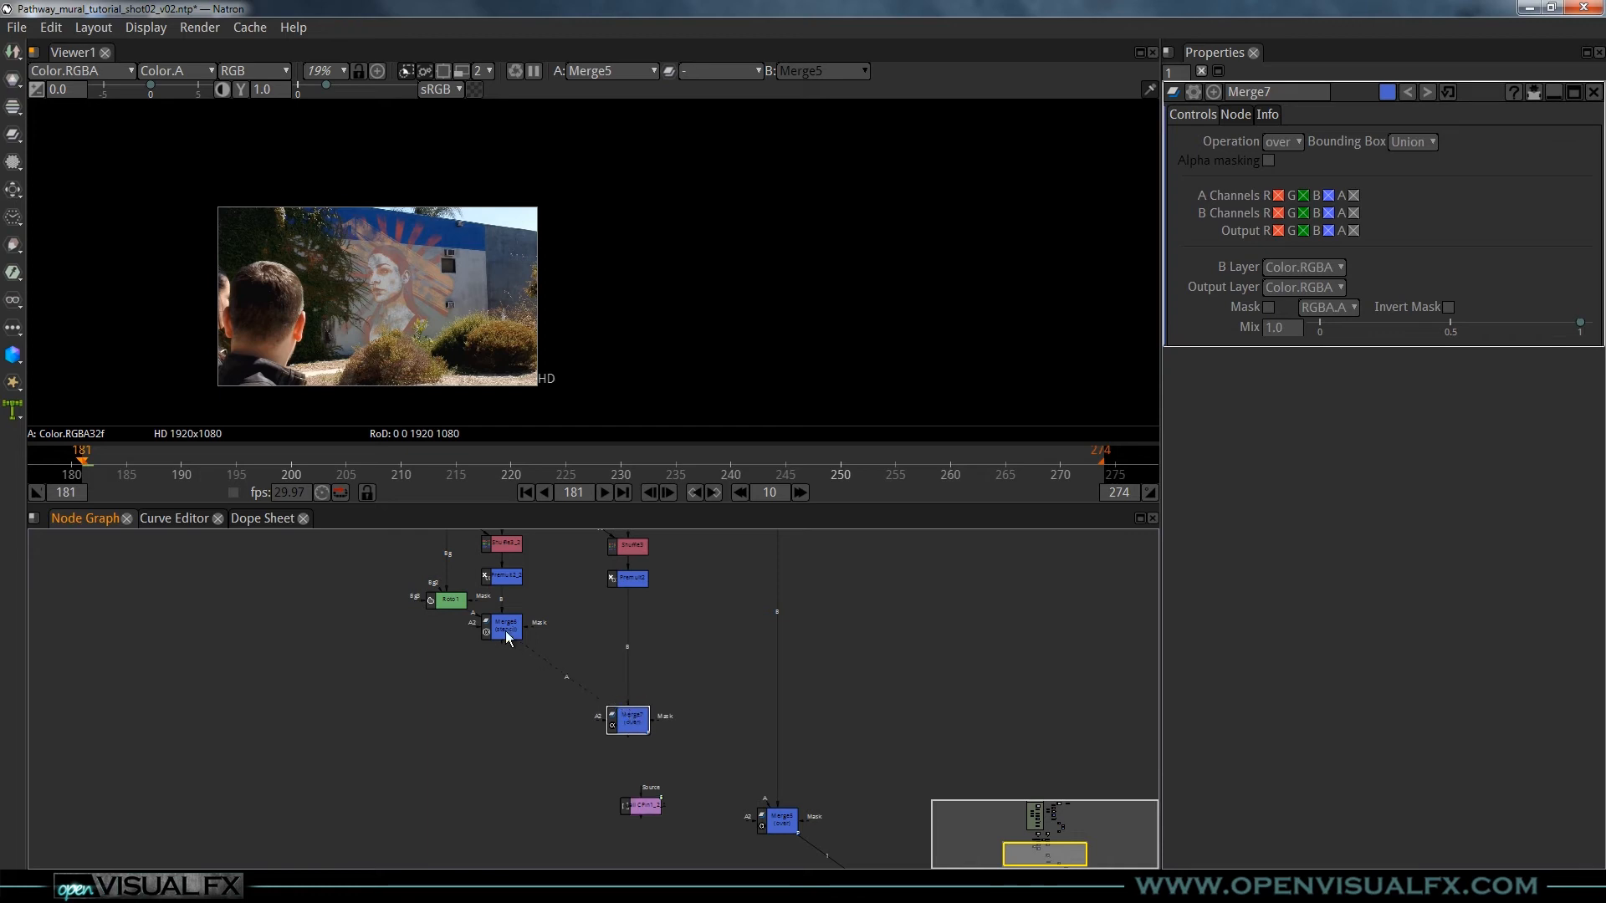
pyautogui.moveTo(506, 633); pyautogui.dragTo(506, 633)
pyautogui.click(628, 720)
pyautogui.press('1')
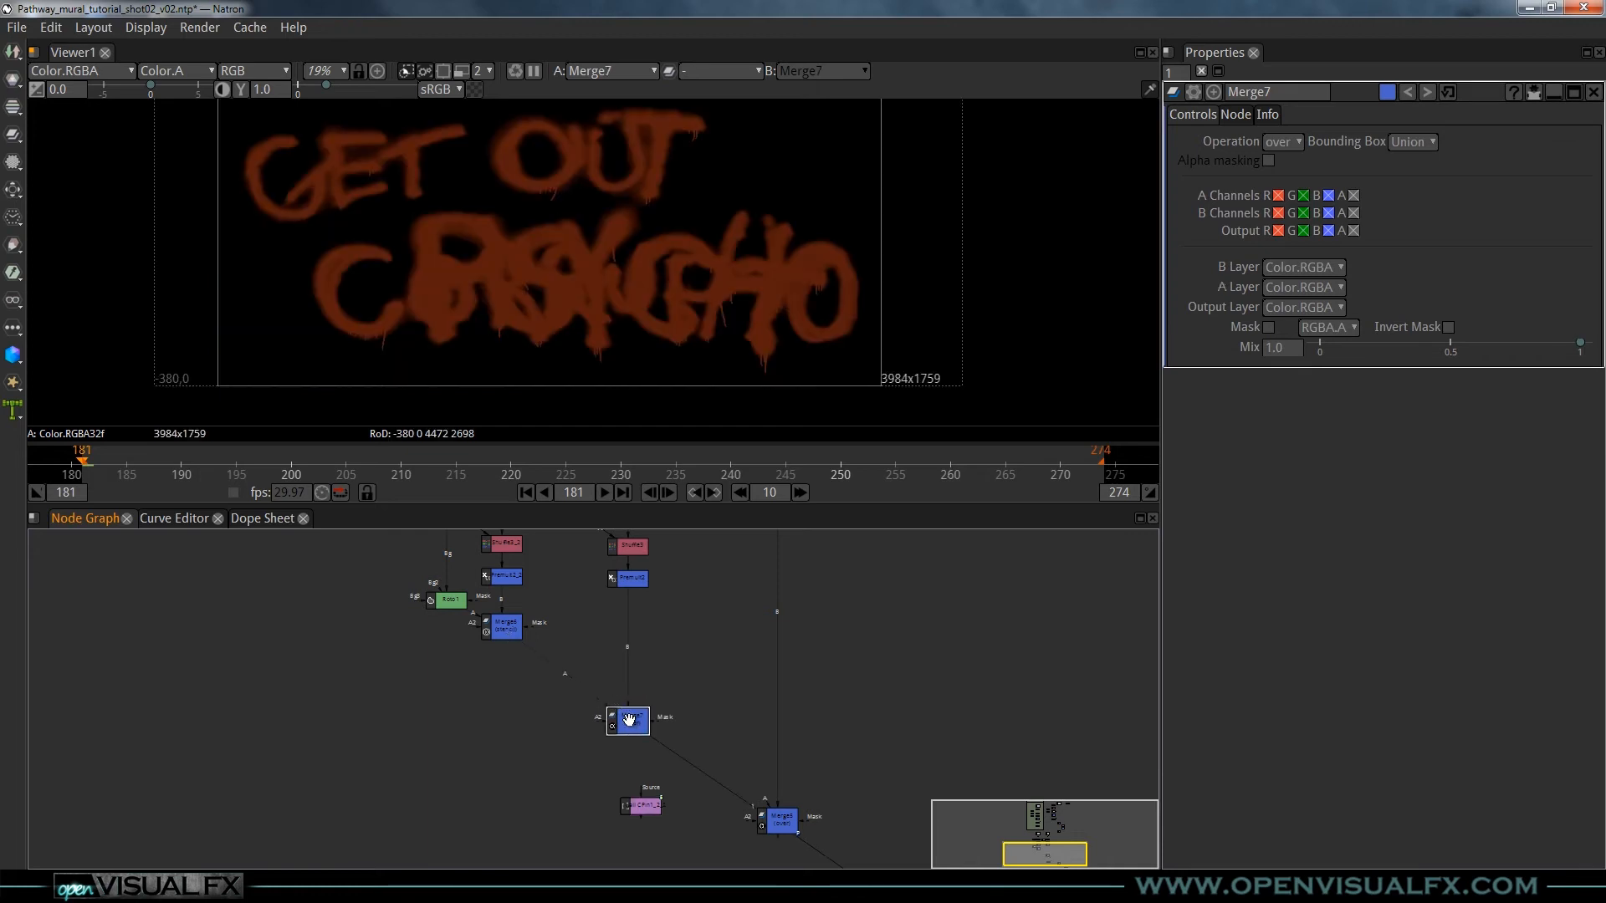
pyautogui.scroll(-2, 550, 224)
pyautogui.moveTo(555, 229); pyautogui.dragTo(620, 262)
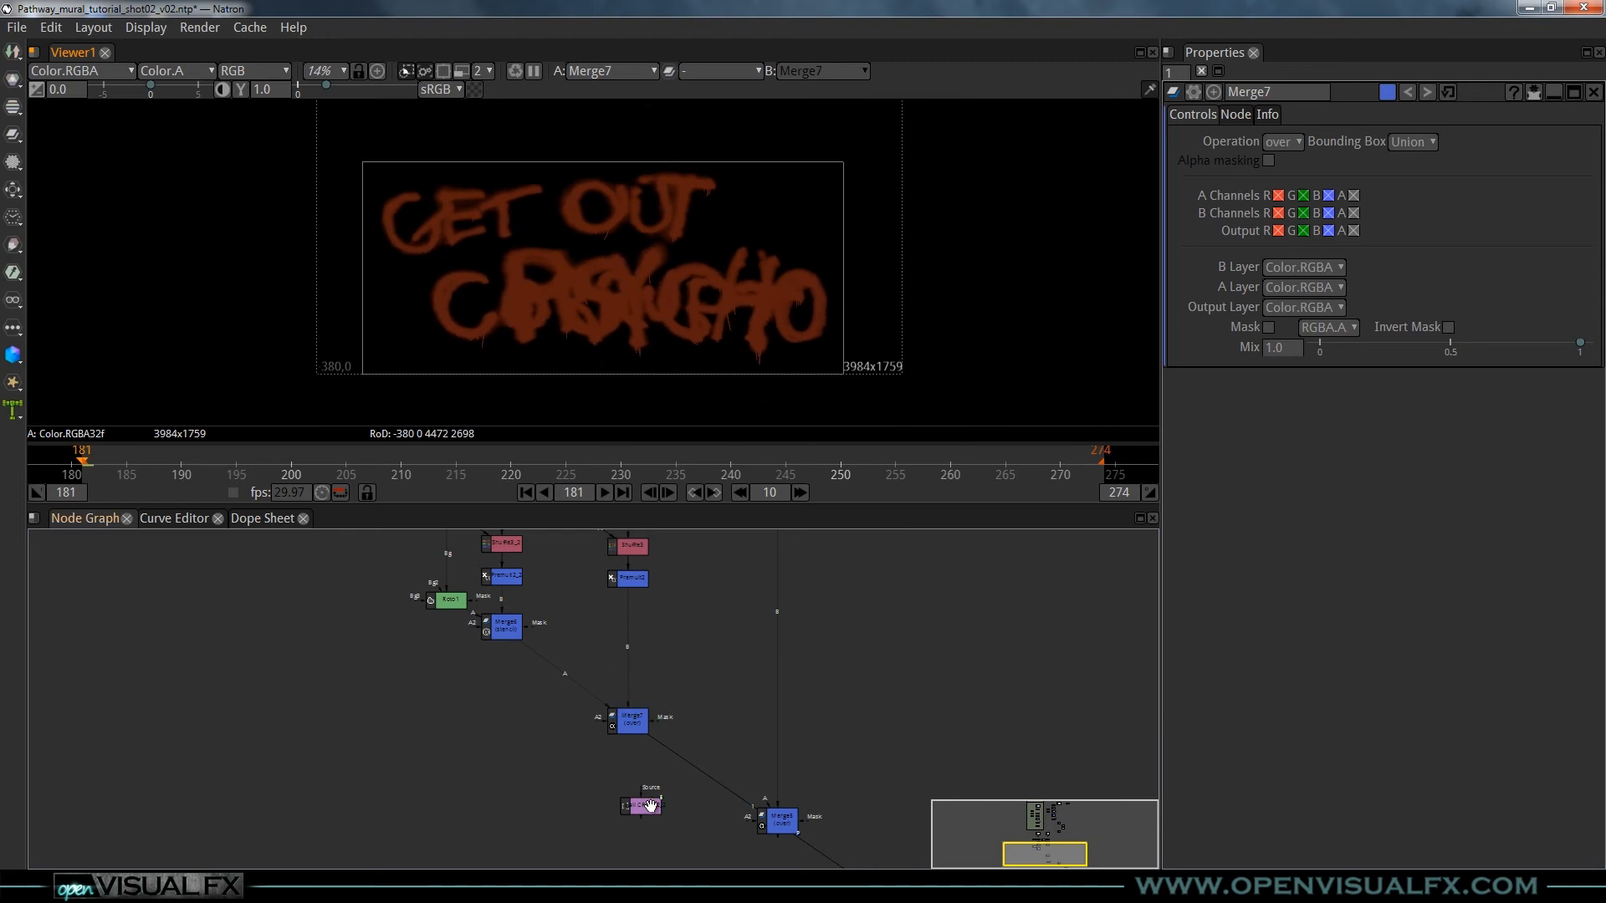
# - Attach the pasted wall corner pin directly below Merge7, show its output in the viewer, and go to frame 233
pyautogui.moveTo(647, 805); pyautogui.dragTo(635, 774)
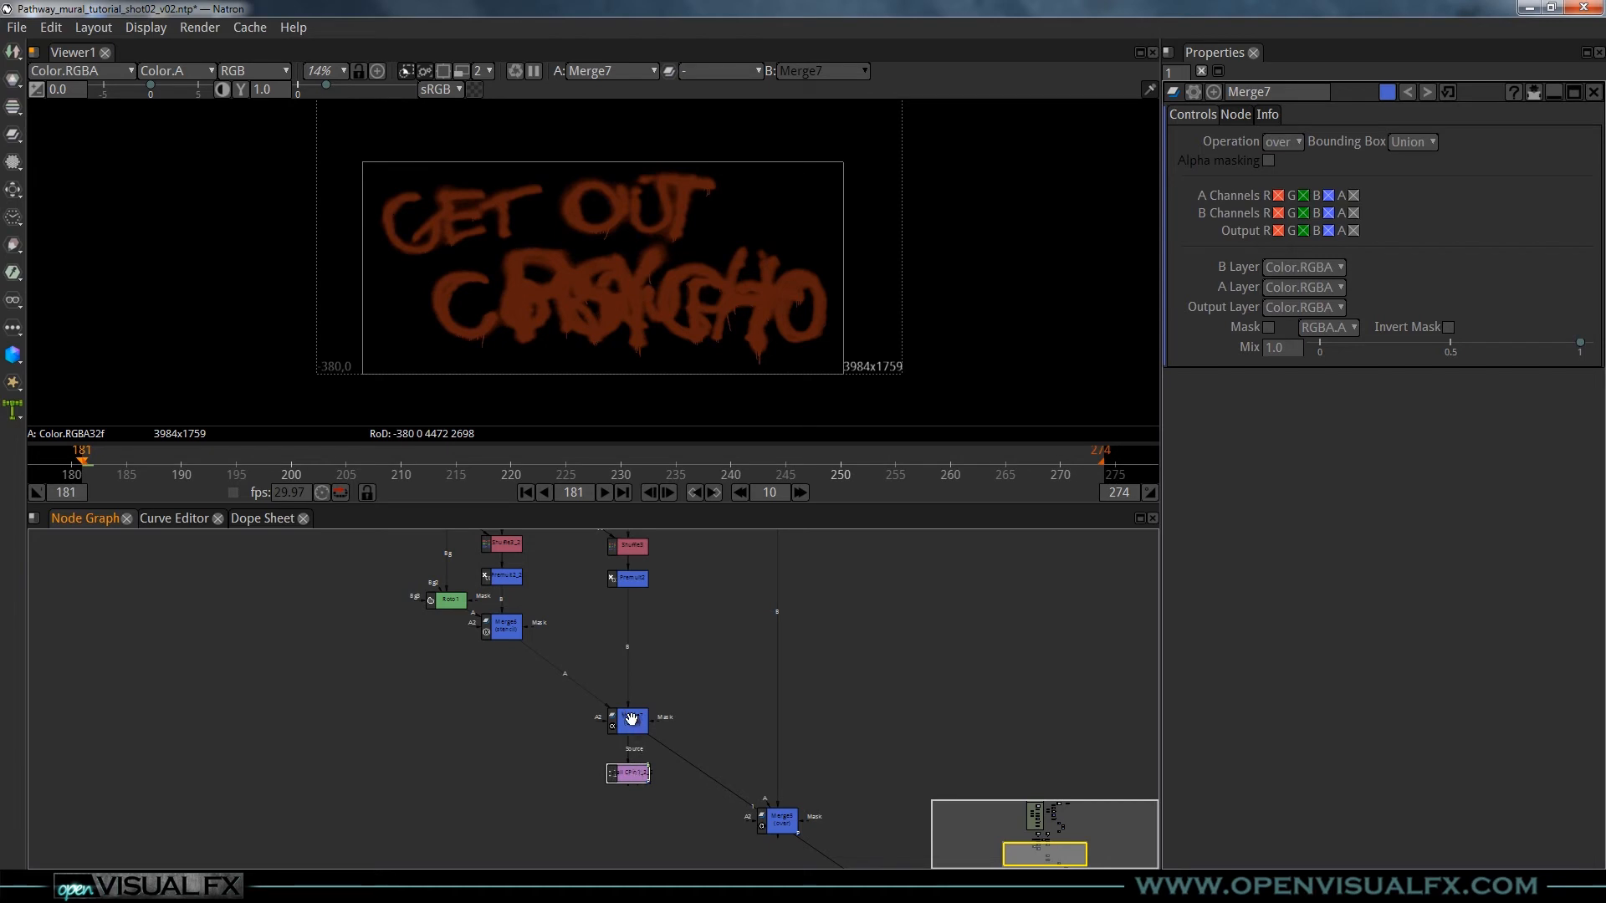
pyautogui.scroll(5, 631, 719)
pyautogui.press('1')
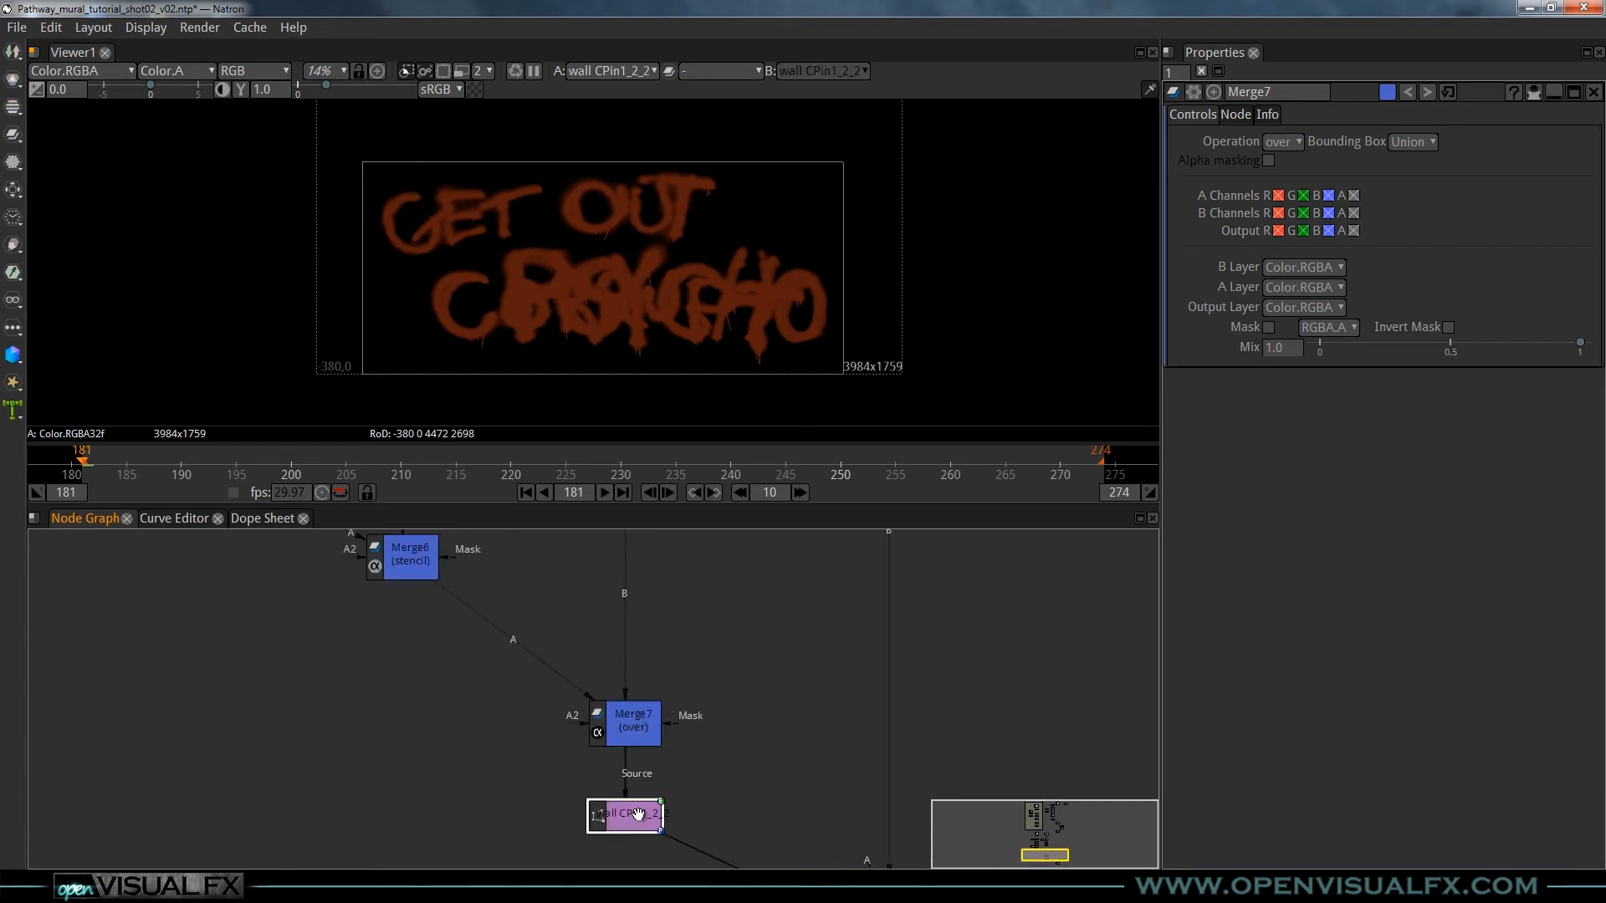
pyautogui.click(659, 463)
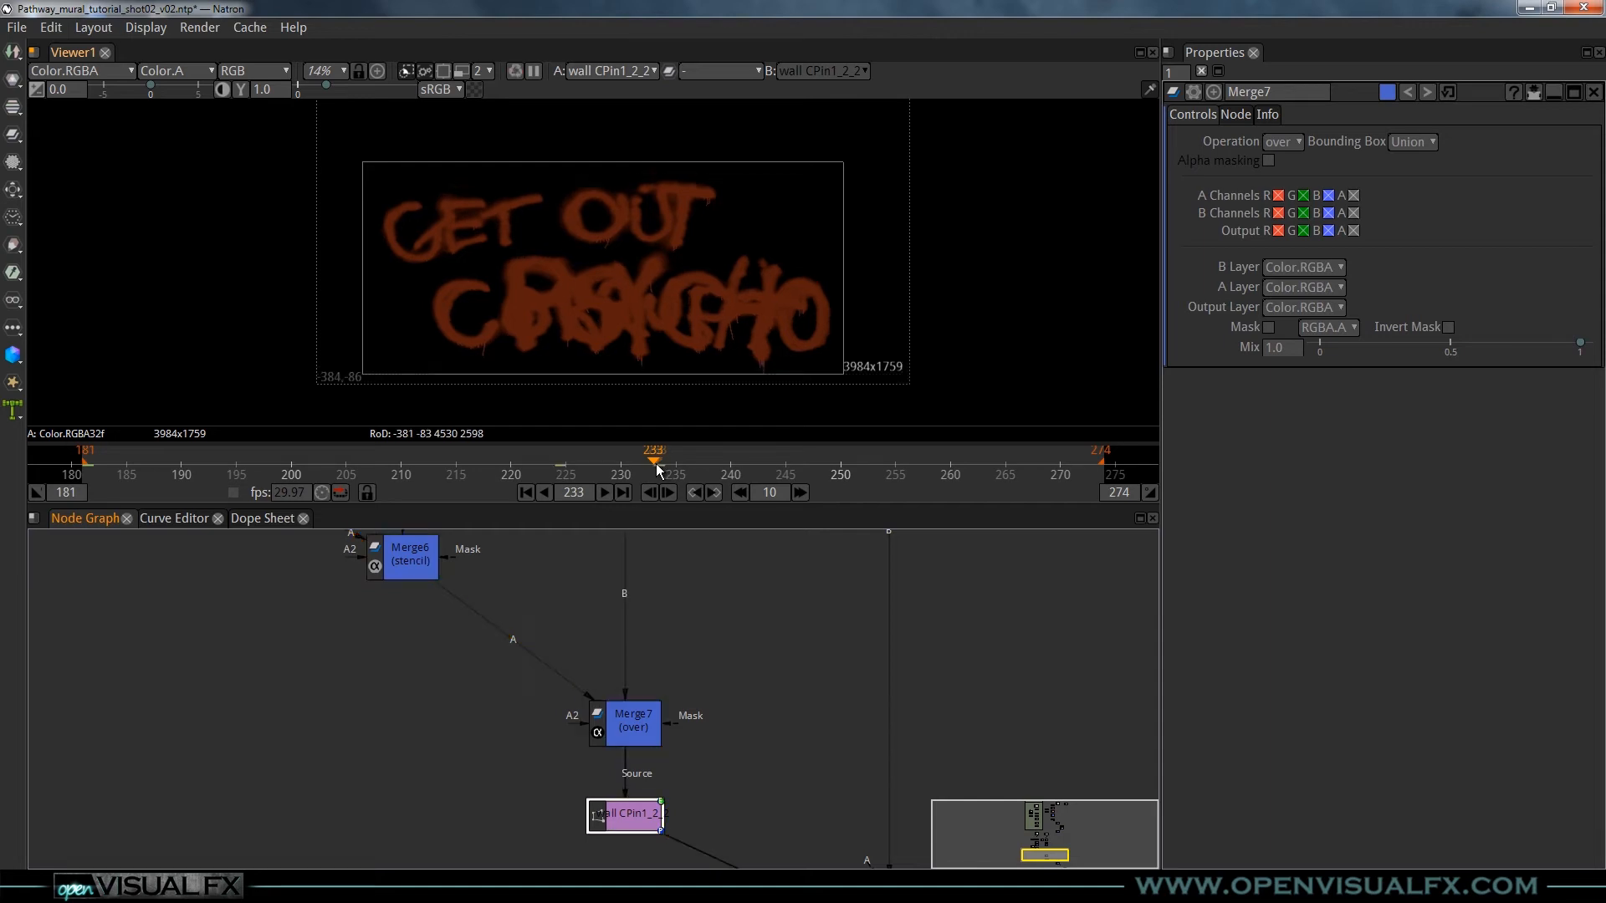
pyautogui.scroll(2, 664, 299)
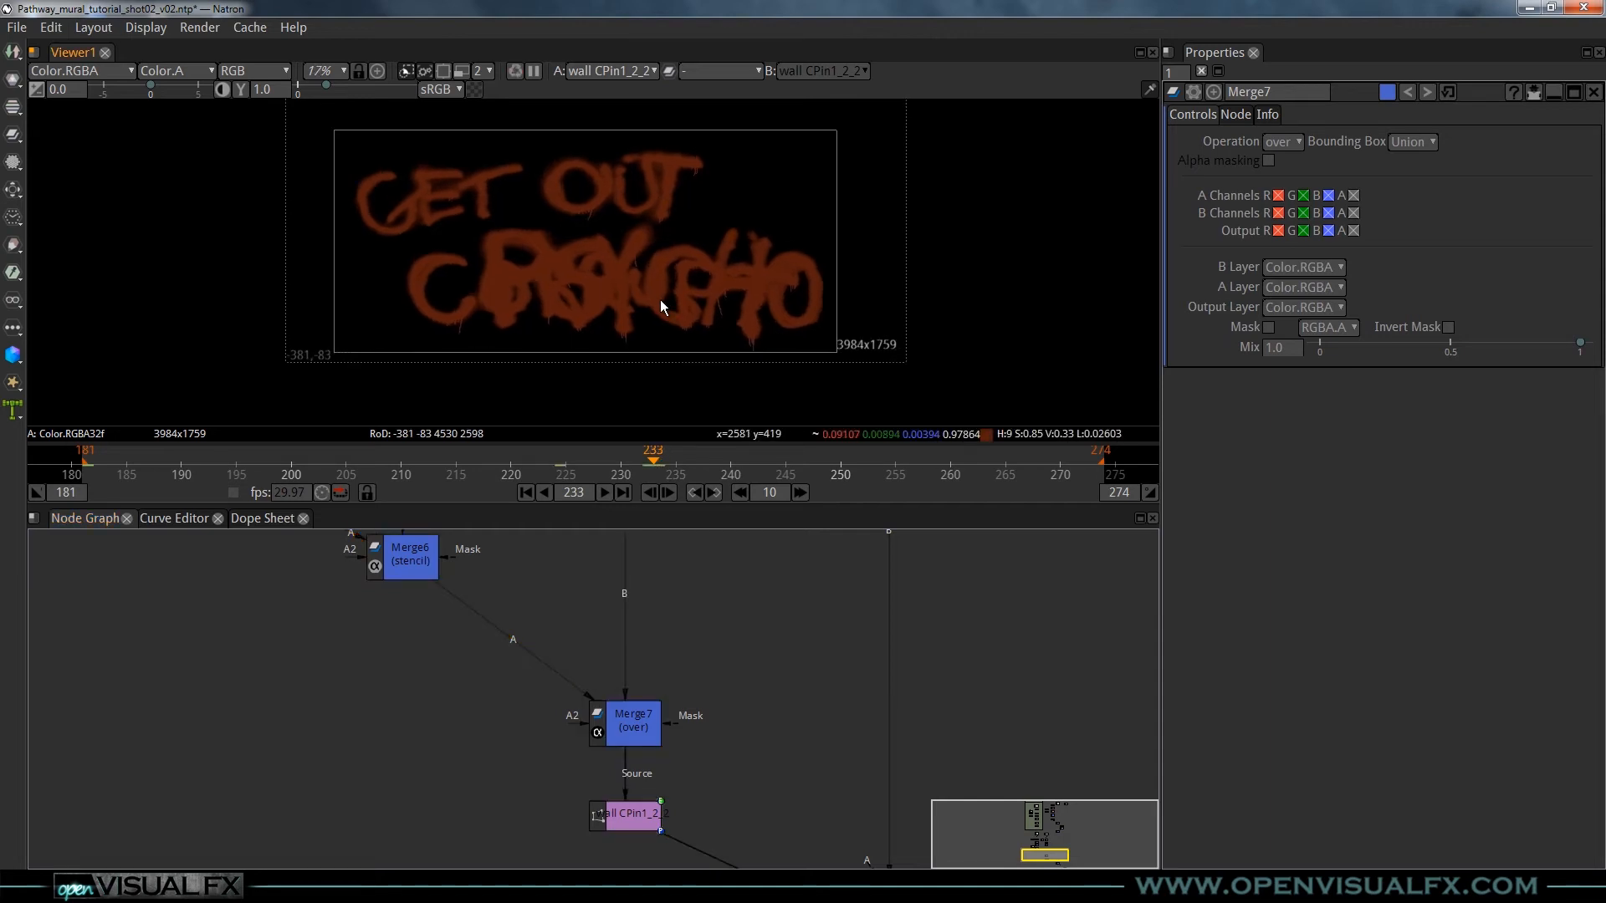
pyautogui.scroll(1, 660, 299)
pyautogui.scroll(-2, 786, 624)
# - Move Merge5 and the Viewer node lower, feed the wall corner pin into Merge5's A input, and view Merge5's output
pyautogui.moveTo(810, 654); pyautogui.dragTo(572, 532)
pyautogui.moveTo(638, 714); pyautogui.dragTo(640, 783)
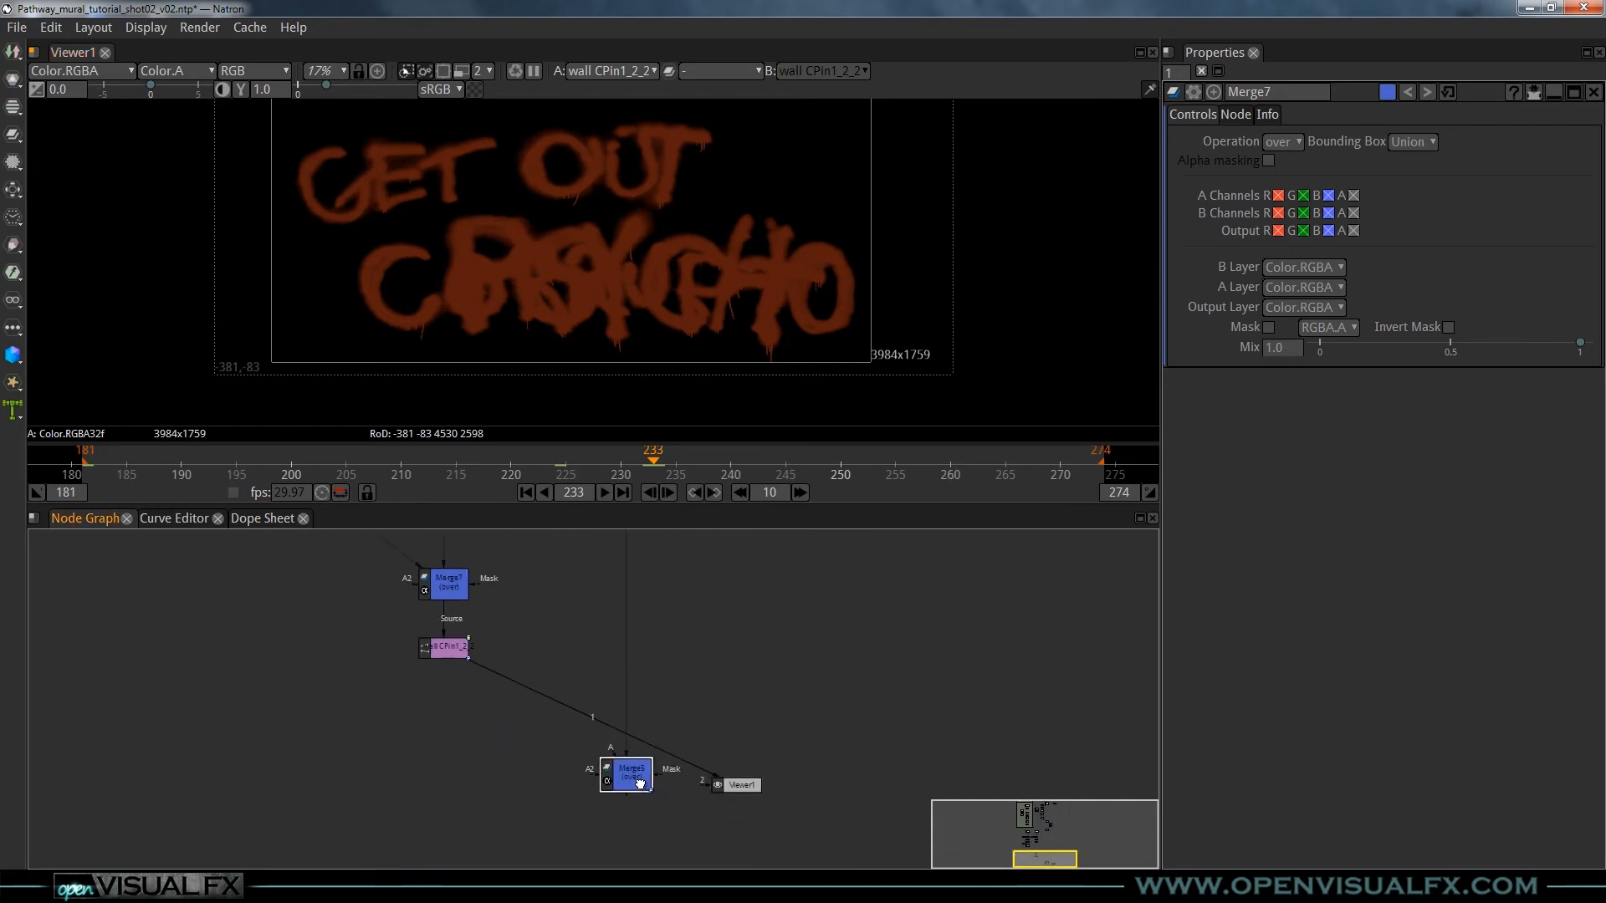
pyautogui.moveTo(740, 789); pyautogui.dragTo(740, 859)
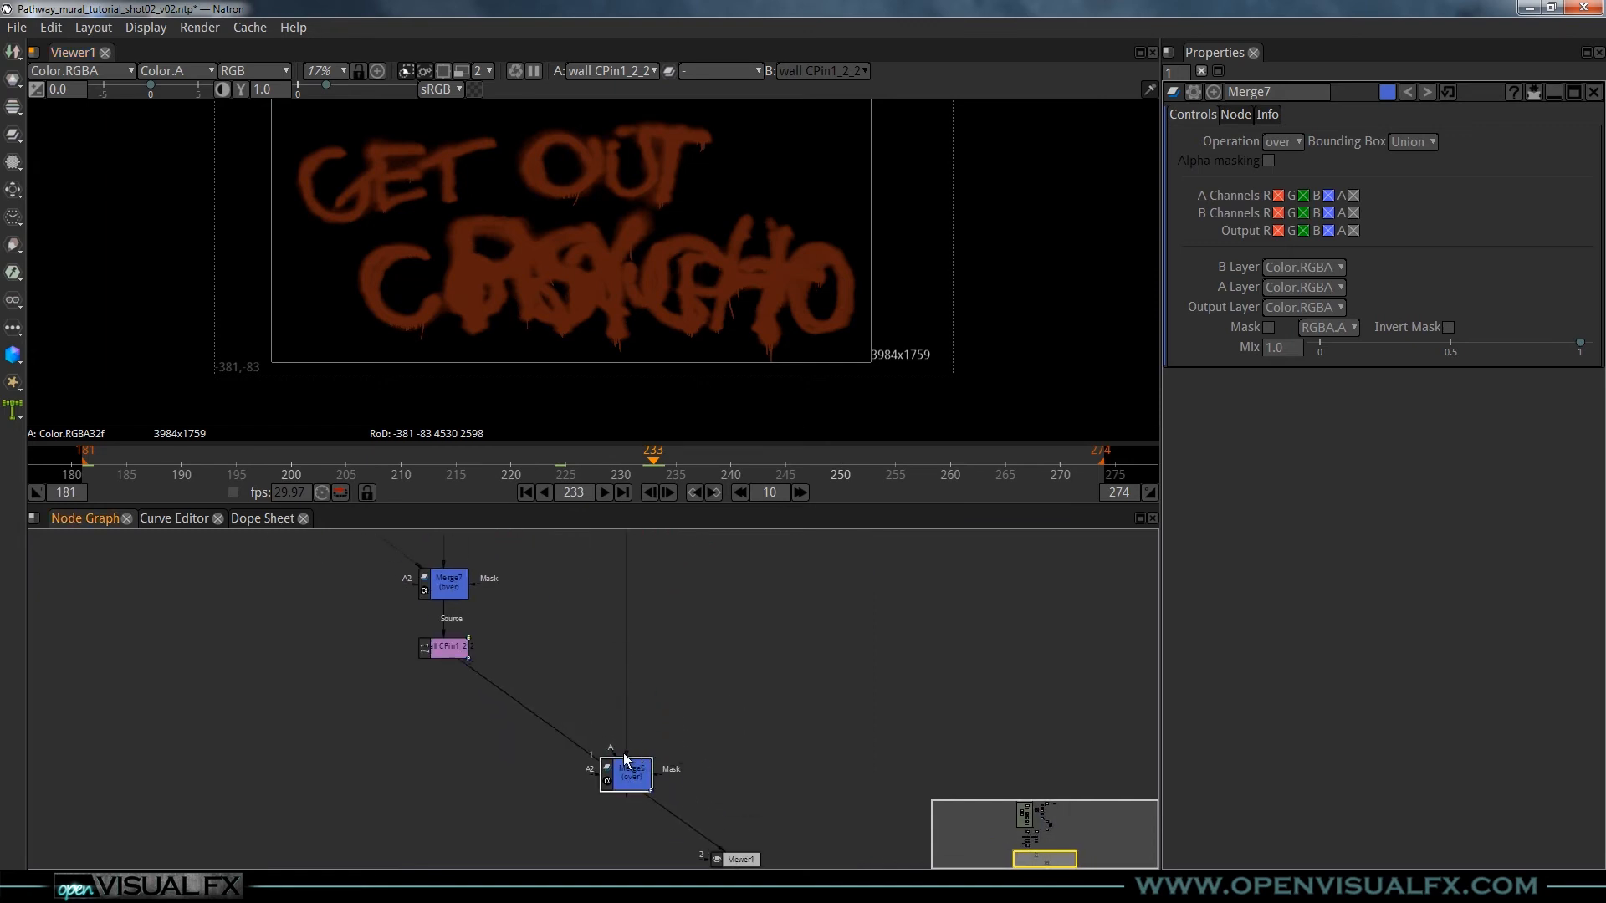
pyautogui.press('1')
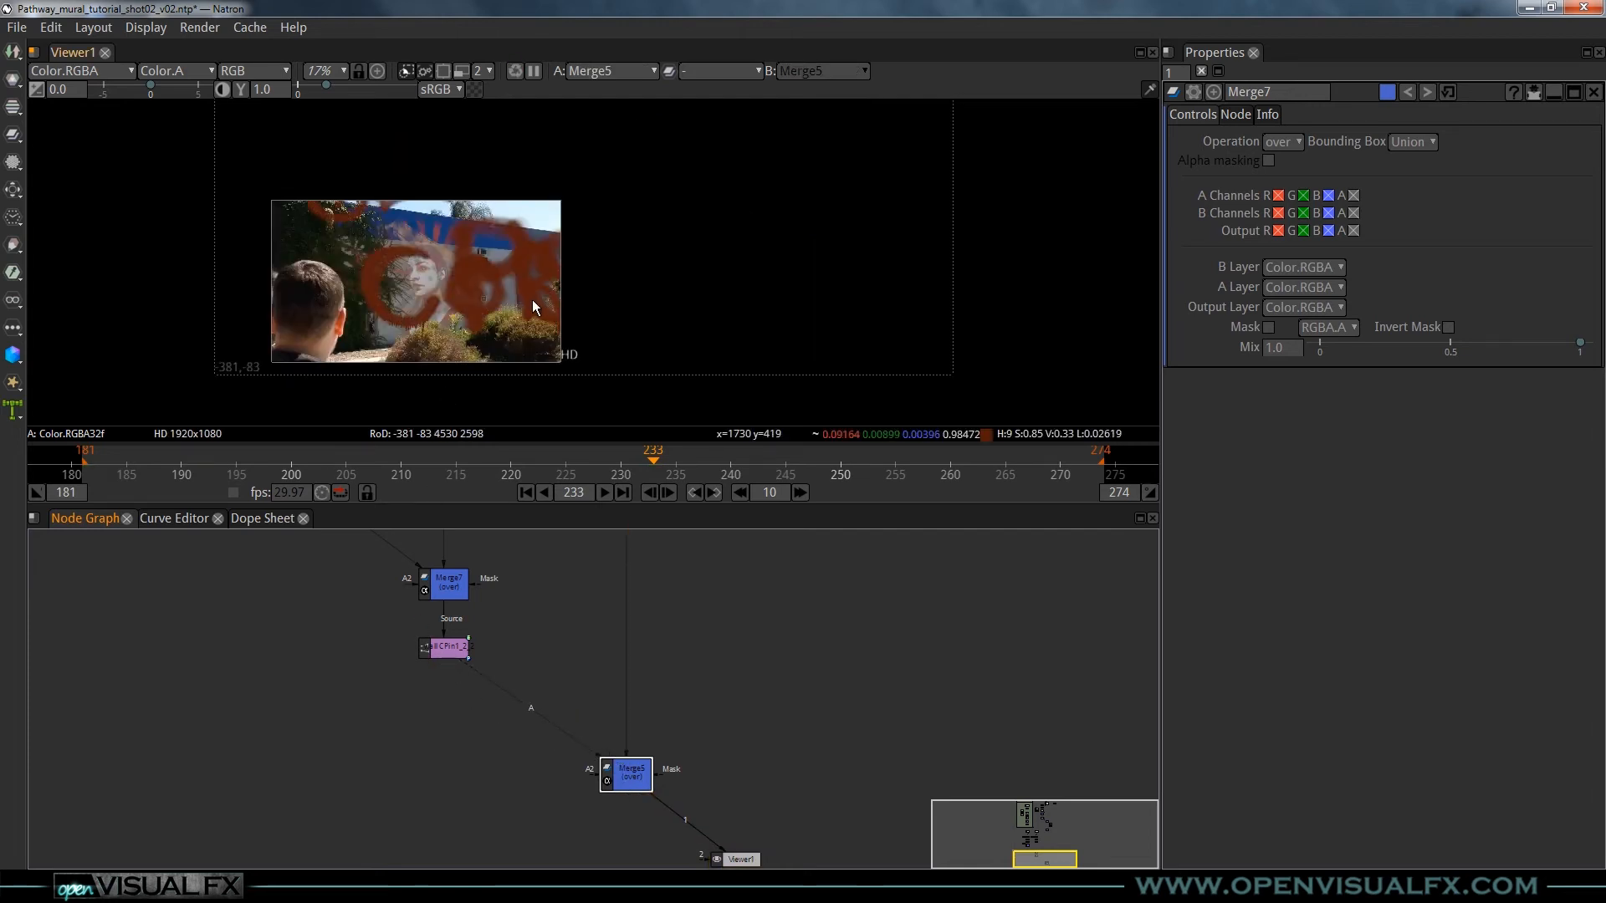
pyautogui.scroll(5, 604, 289)
pyautogui.scroll(-4, 580, 278)
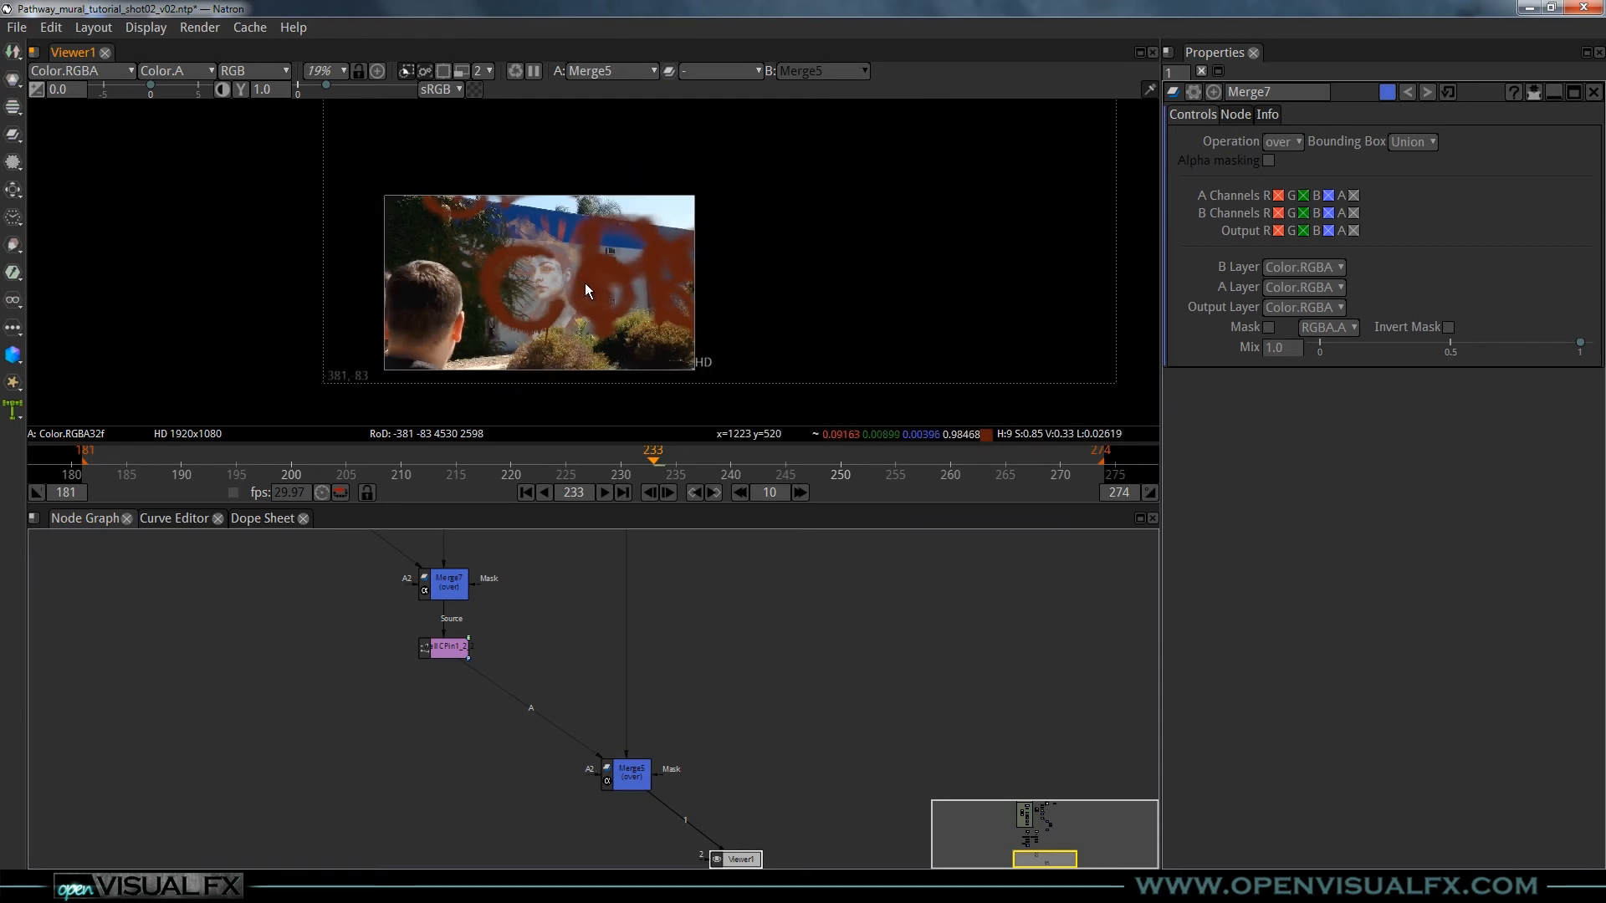
pyautogui.scroll(-2, 552, 650)
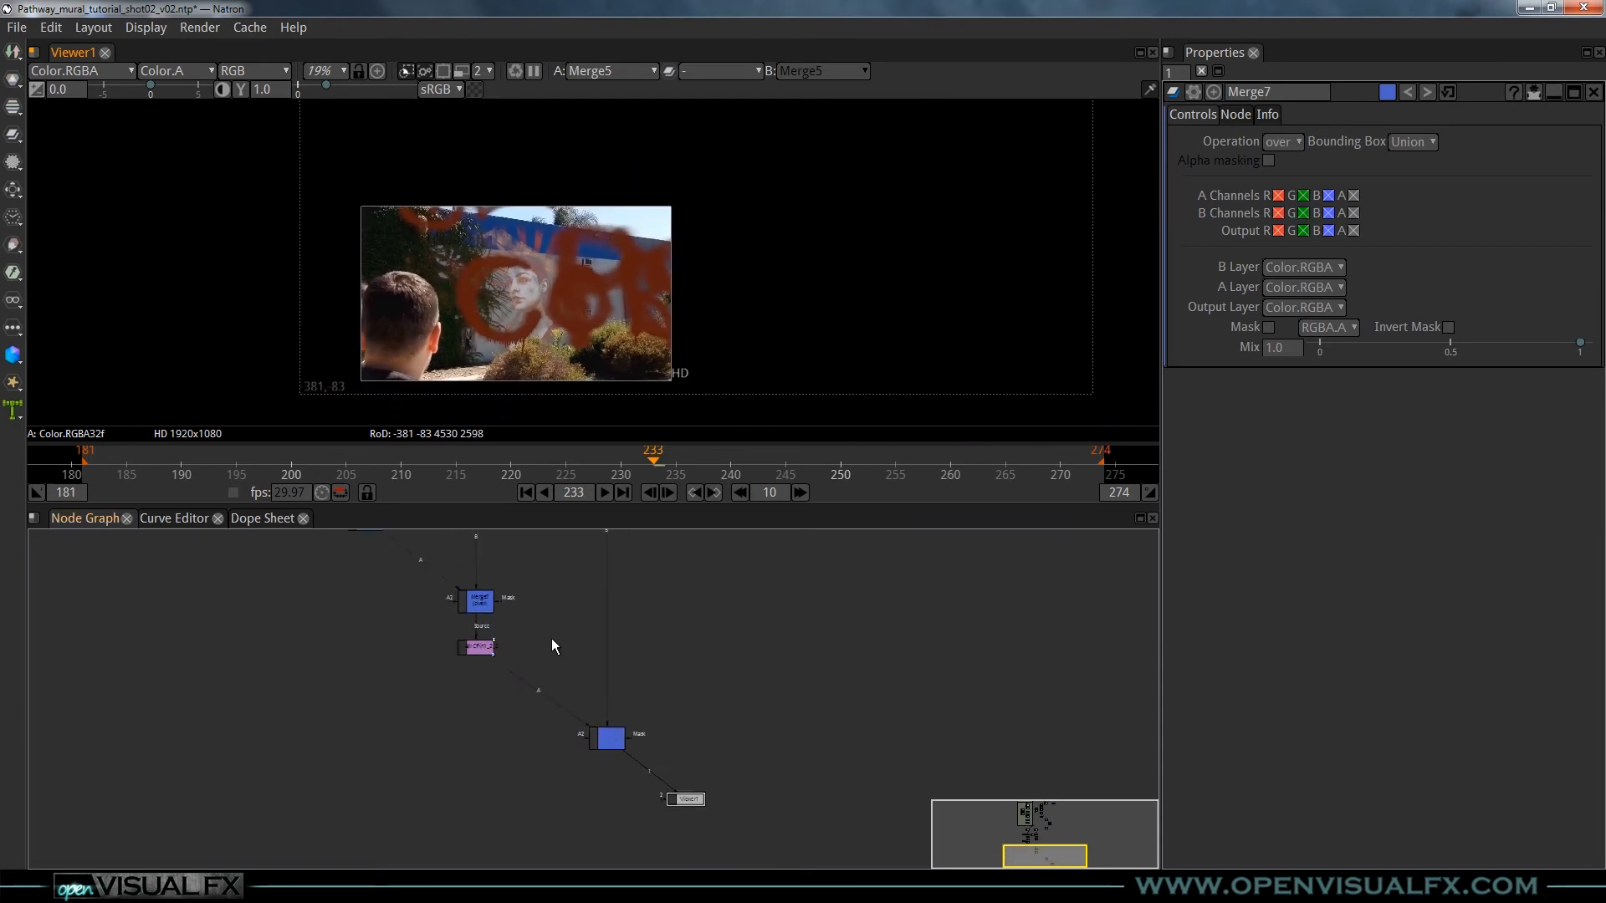
pyautogui.scroll(2, 595, 301)
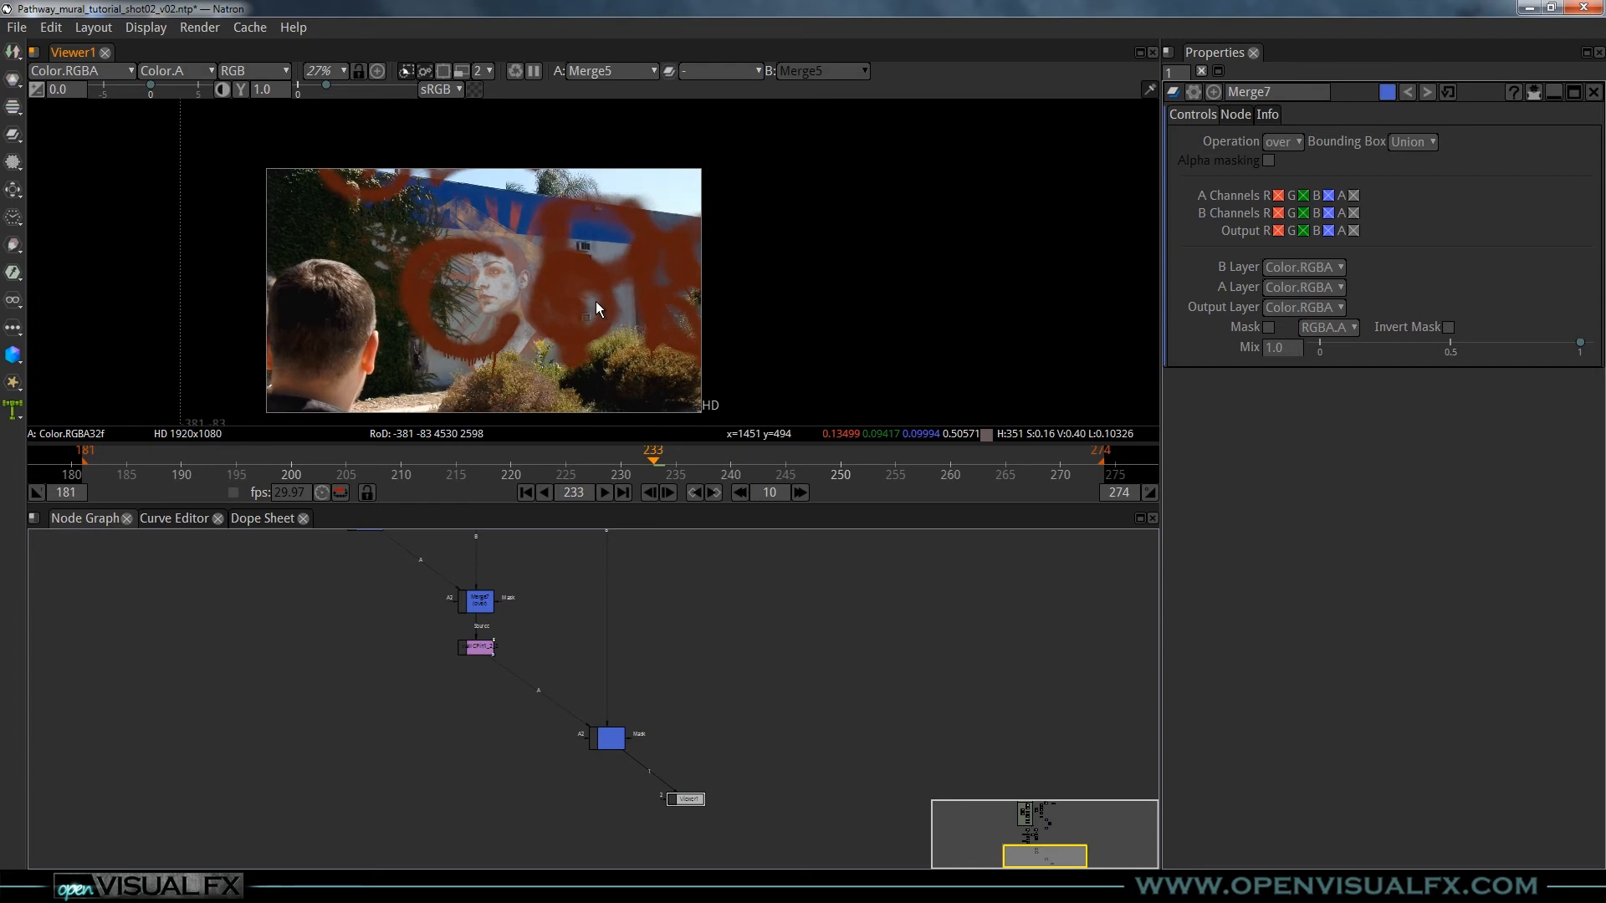
pyautogui.scroll(-3, 589, 295)
pyautogui.moveTo(657, 209); pyautogui.dragTo(659, 244)
# - Shift Merge7 and its wall corner pin together slightly lower in the node graph
pyautogui.moveTo(538, 656); pyautogui.dragTo(621, 724)
pyautogui.moveTo(693, 809); pyautogui.dragTo(694, 820)
pyautogui.moveTo(481, 637); pyautogui.dragTo(592, 733)
pyautogui.moveTo(559, 681); pyautogui.dragTo(560, 690)
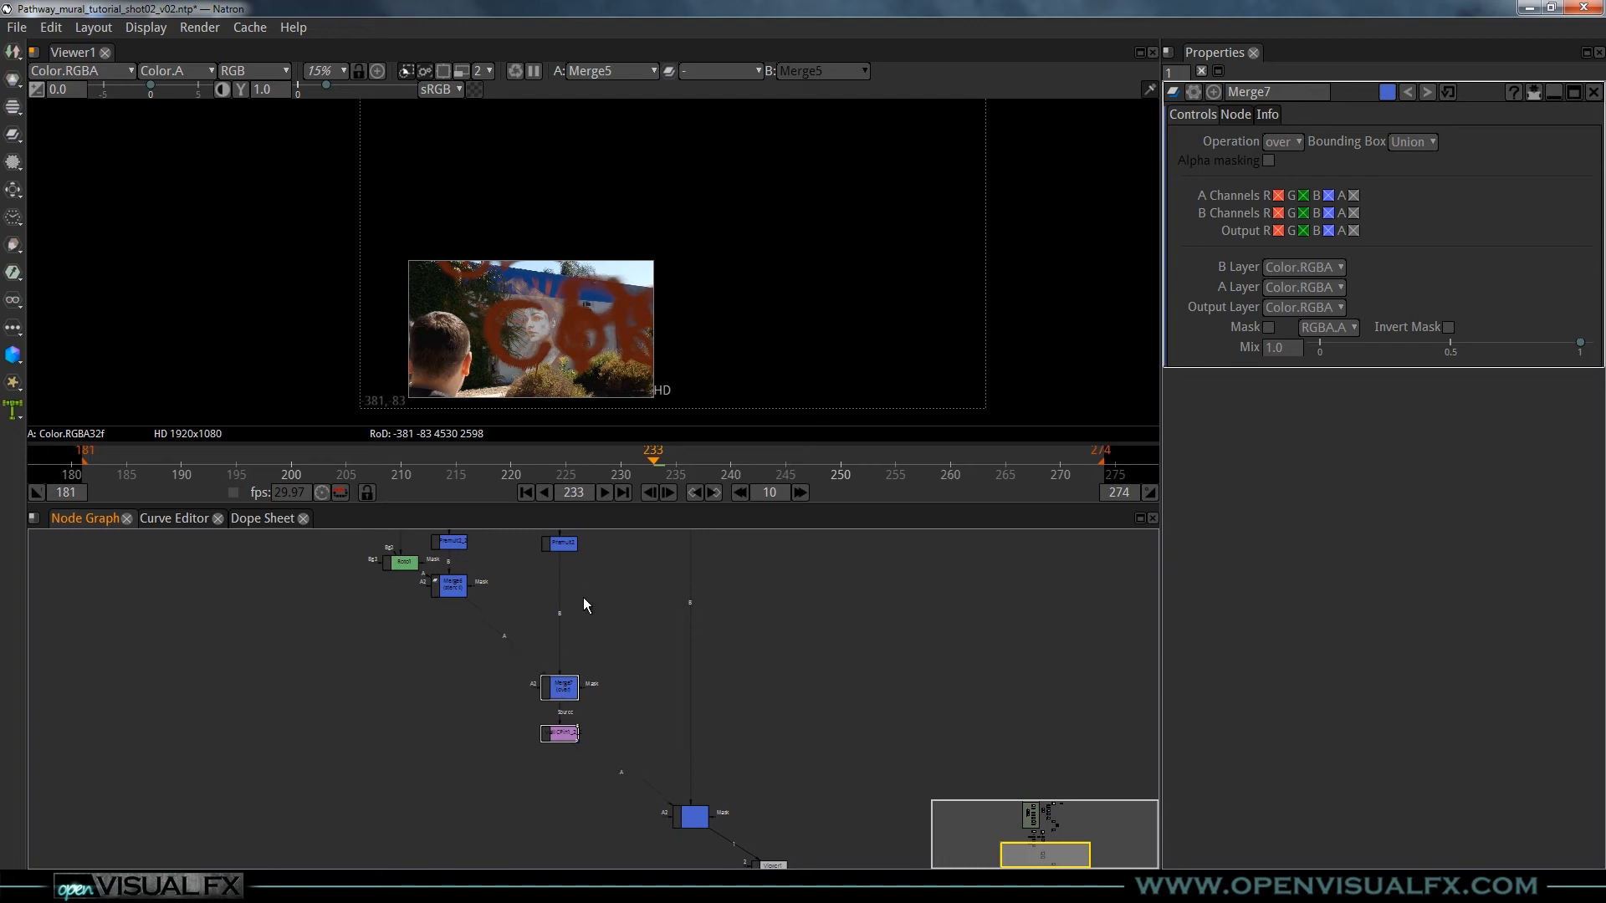
# - Review the CornerPin placed after Premult1 in the mural group, and adjust the spacing of Merge7 and its wall corner pin
pyautogui.moveTo(583, 598); pyautogui.dragTo(608, 774)
pyautogui.moveTo(559, 614); pyautogui.dragTo(634, 864)
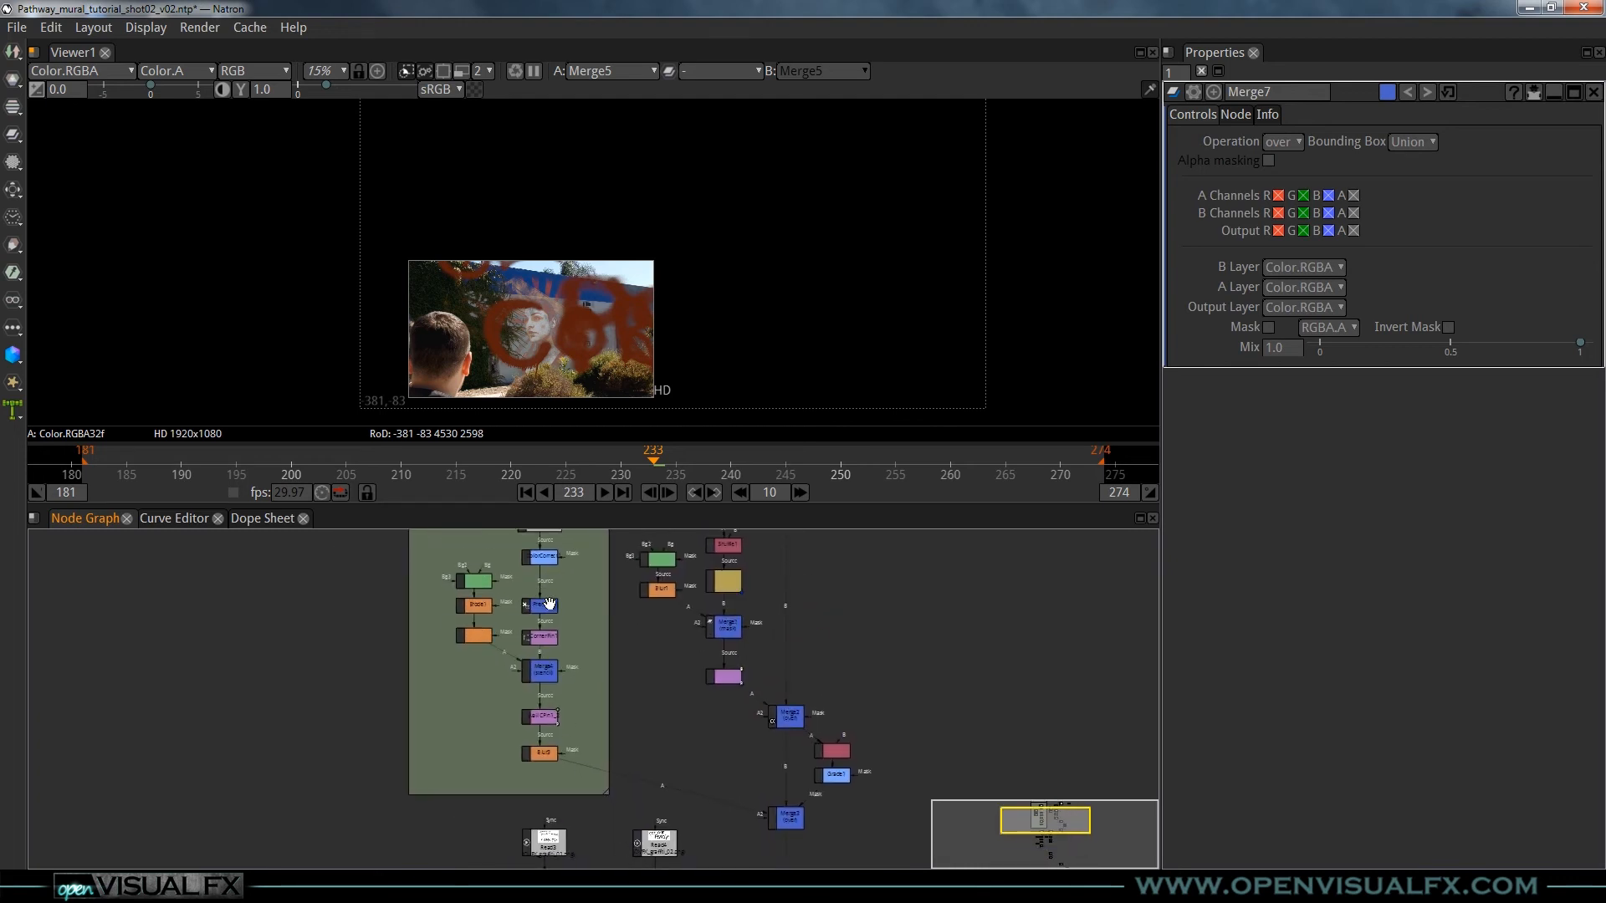
pyautogui.scroll(3, 545, 640)
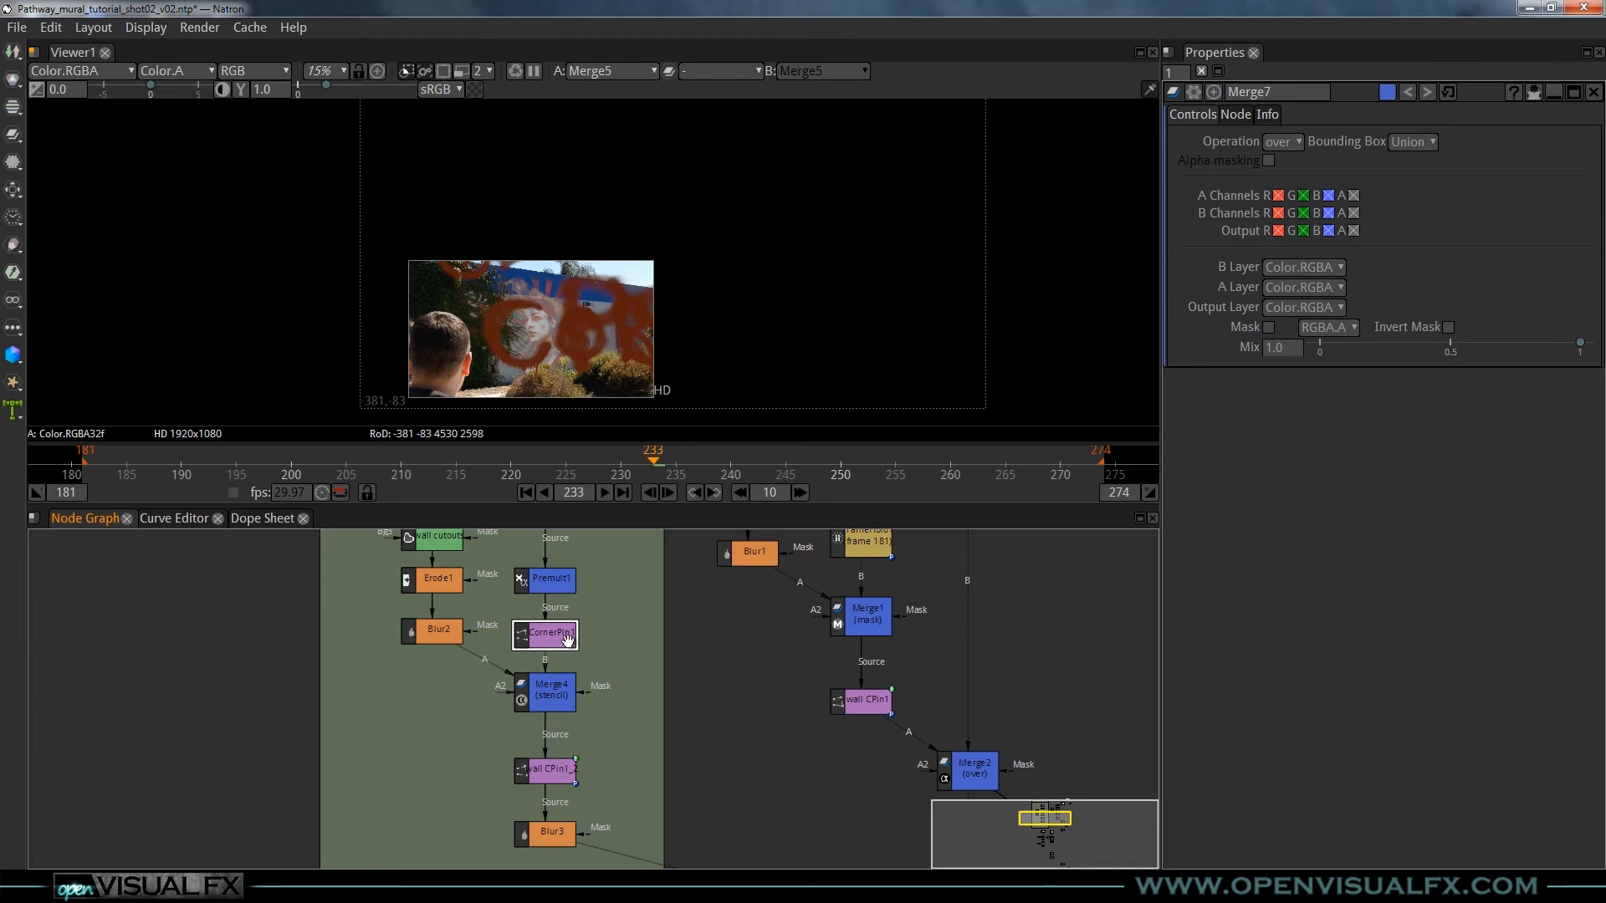
pyautogui.scroll(-2, 639, 777)
pyautogui.moveTo(658, 785); pyautogui.dragTo(624, 623)
pyautogui.moveTo(631, 740)
pyautogui.mouseDown()
pyautogui.moveTo(620, 649)
pyautogui.moveTo(639, 763)
pyautogui.moveTo(639, 742)
pyautogui.mouseUp()
pyautogui.moveTo(636, 827); pyautogui.dragTo(638, 808)
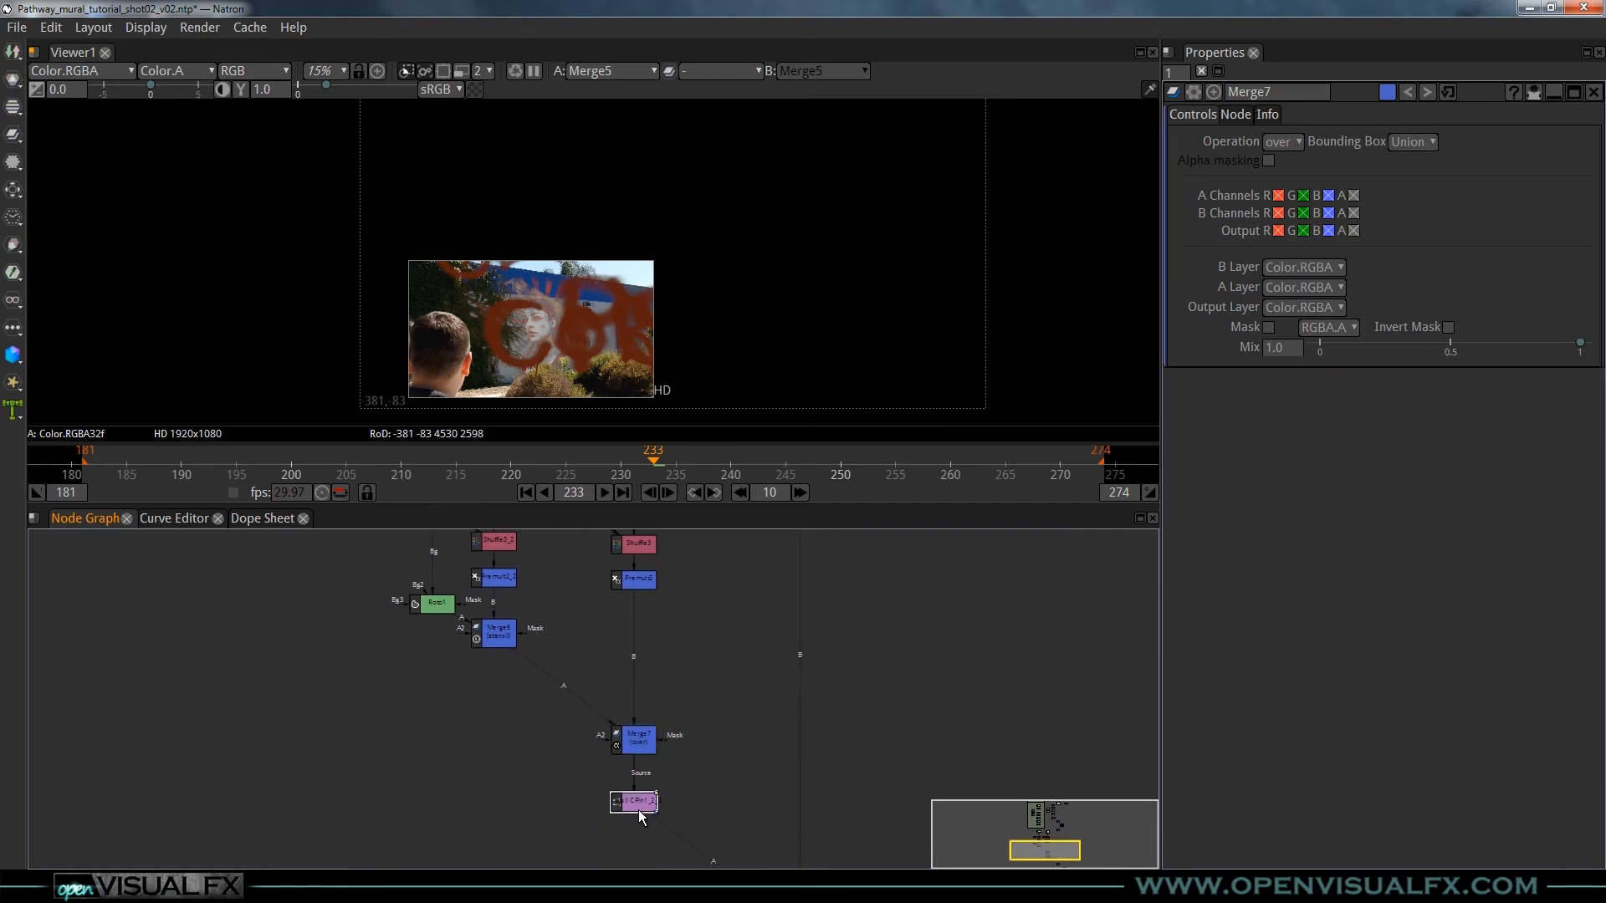
pyautogui.click(651, 740)
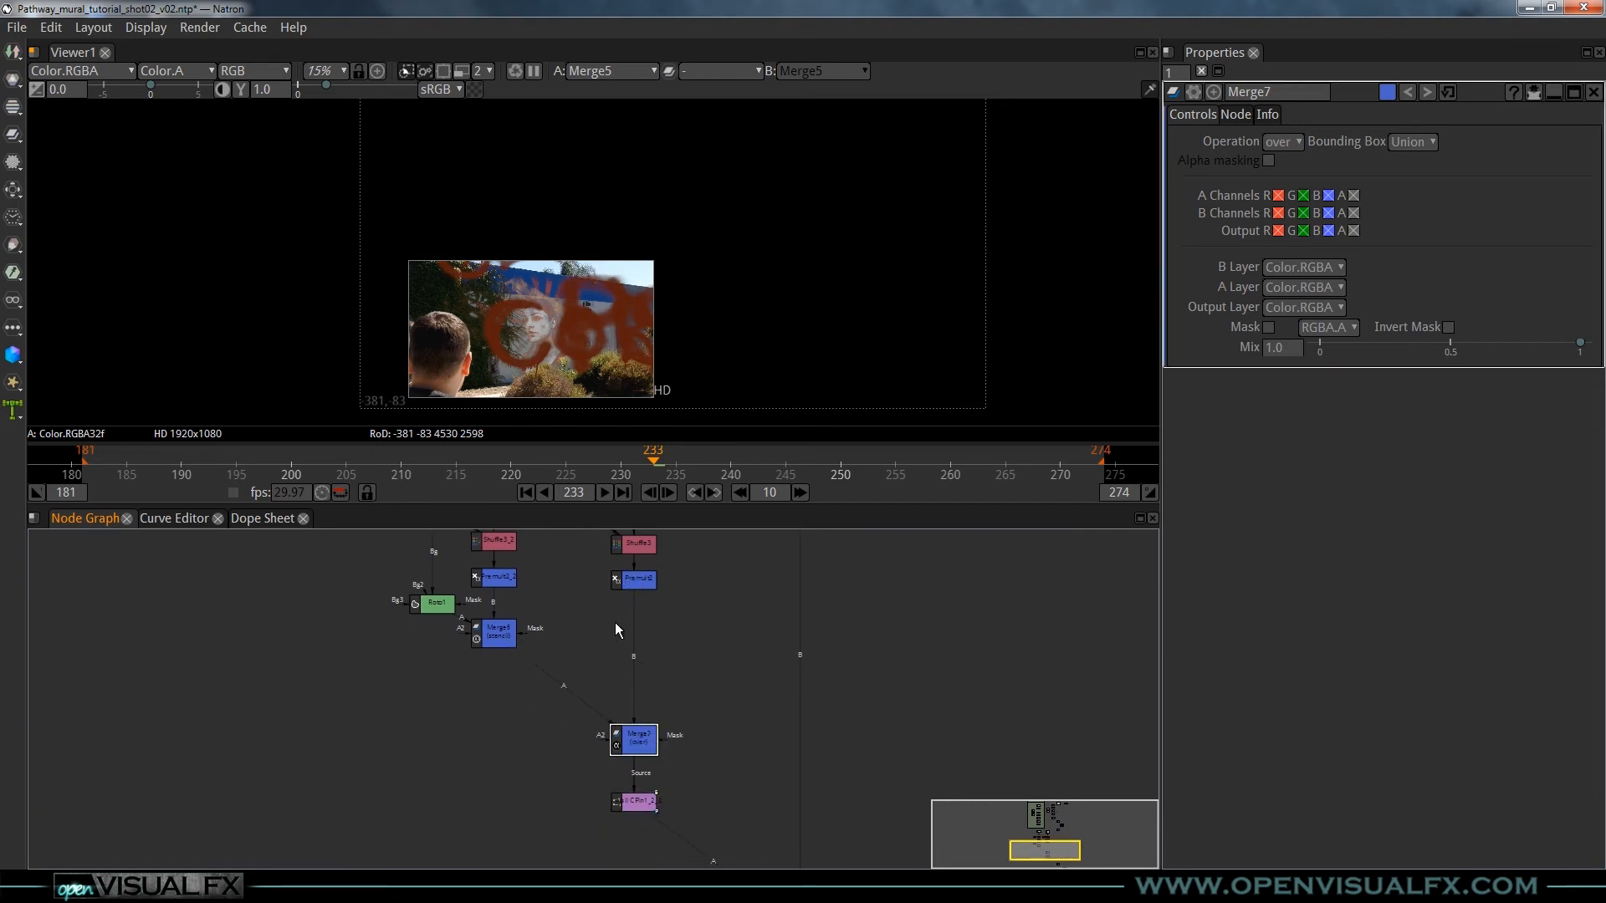
# - Insert a CornerPin node after Premult2 and place it slightly lower in the branch
pyautogui.click(639, 581)
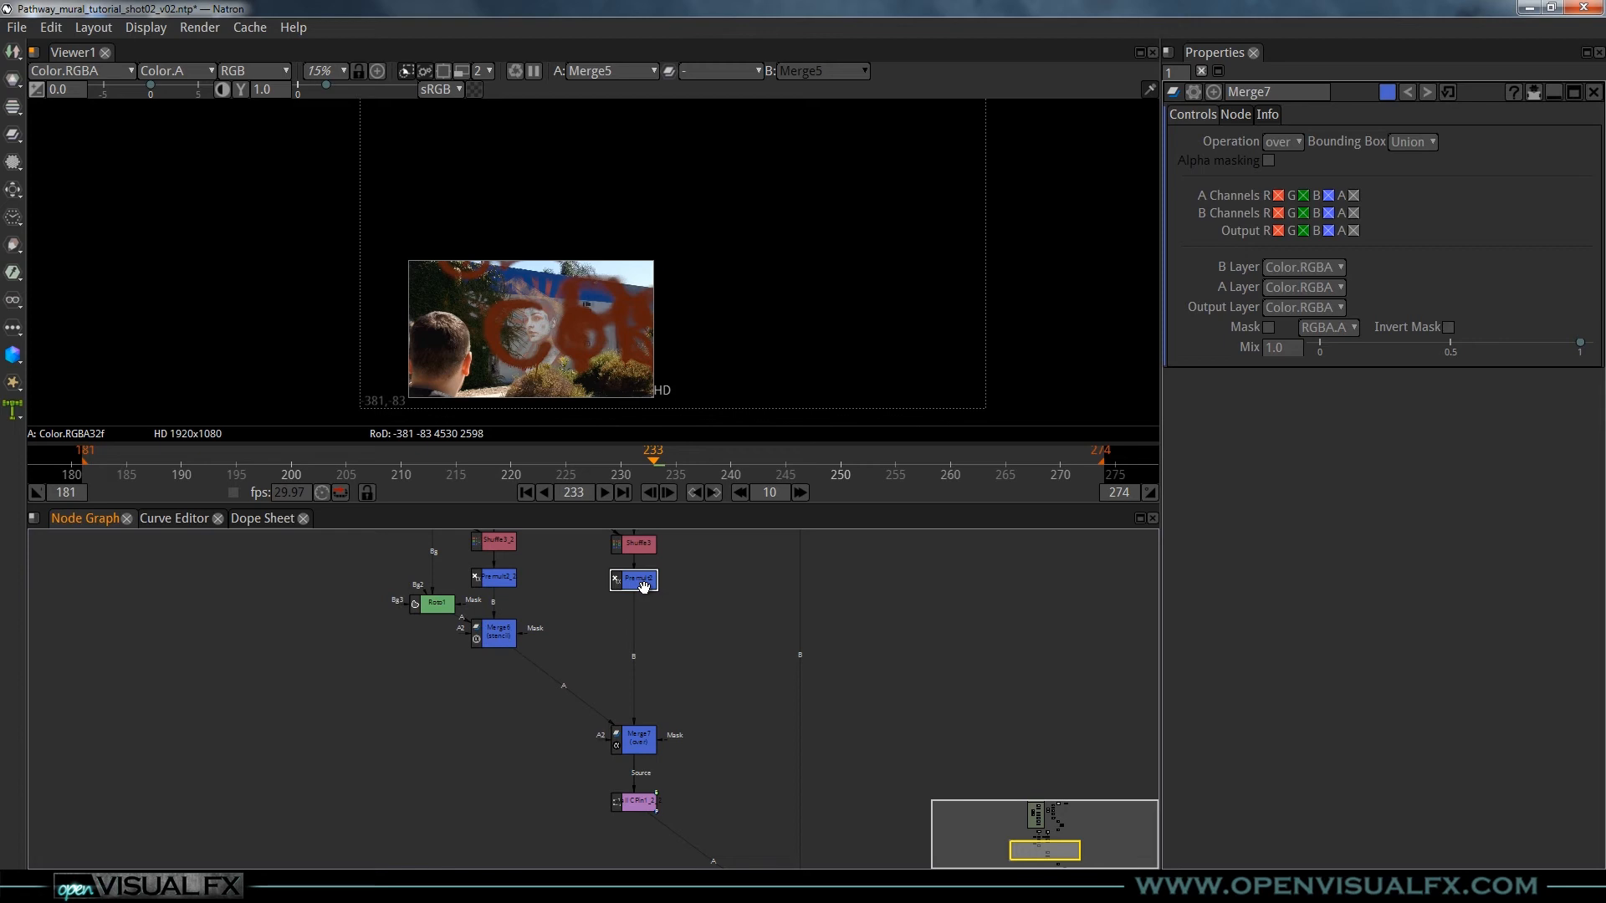
pyautogui.press('Tab')
pyautogui.write('corn')
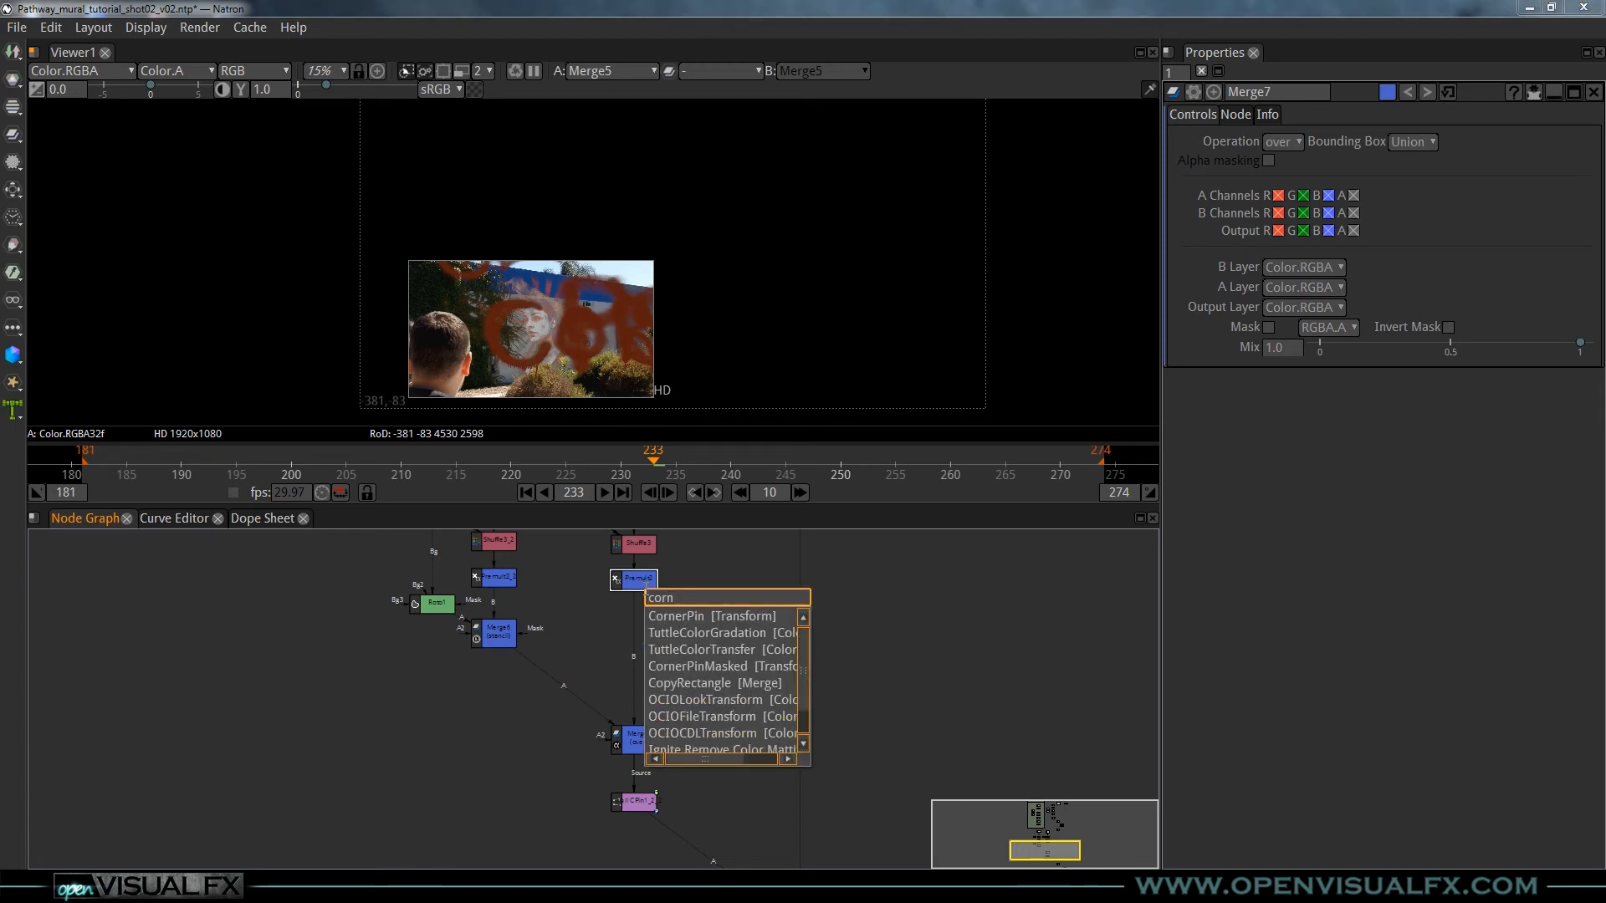
pyautogui.press('Return')
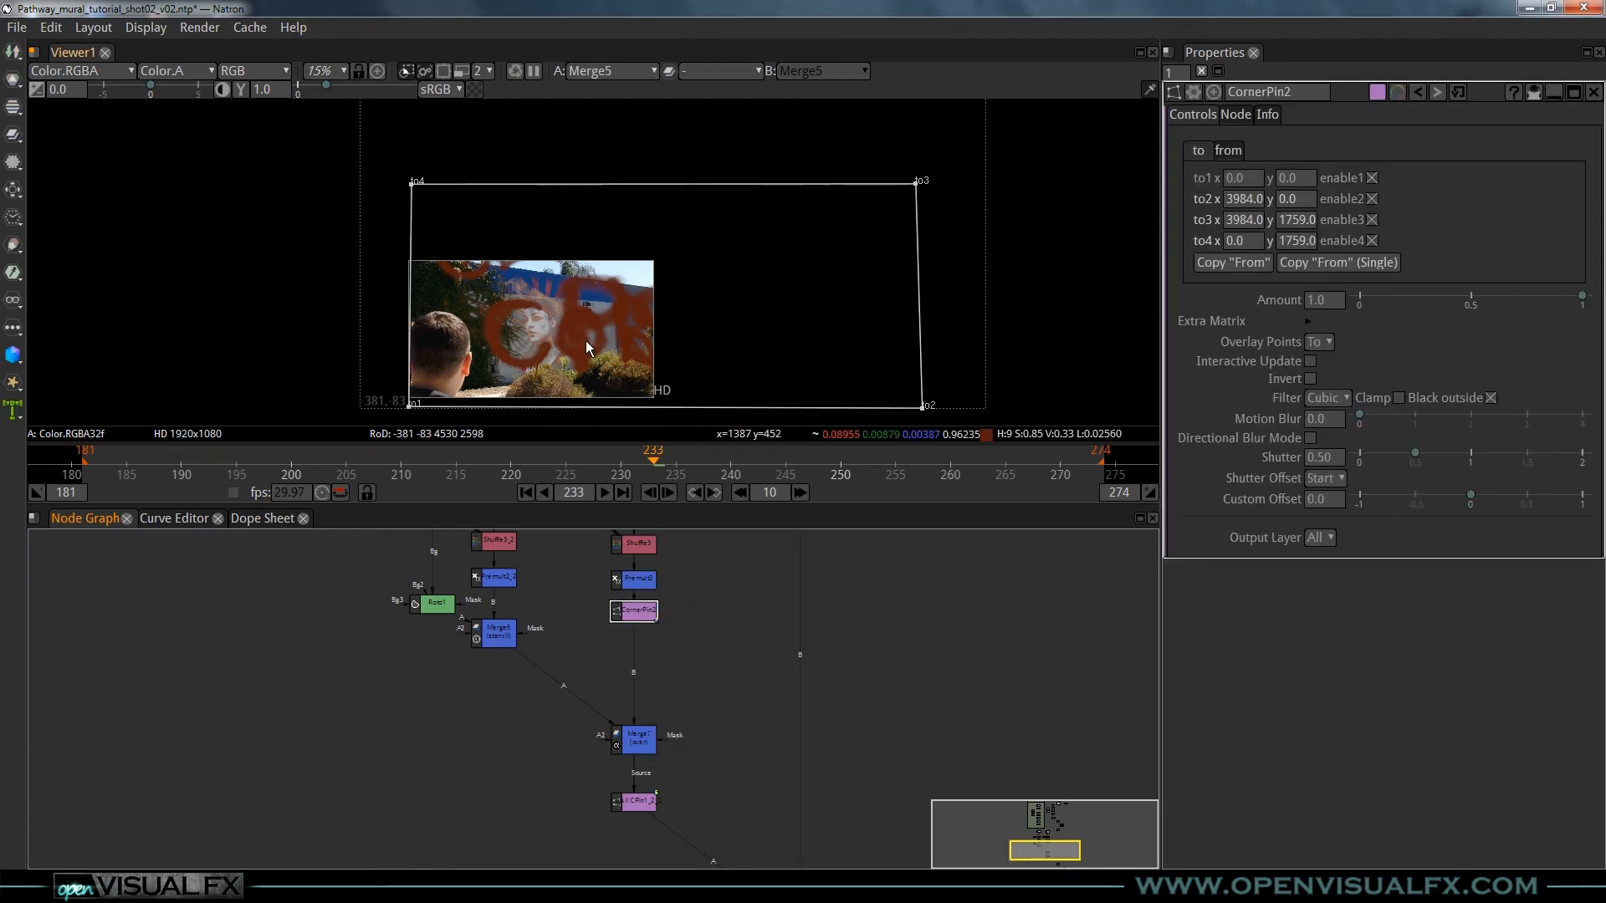
pyautogui.moveTo(636, 259); pyautogui.dragTo(666, 216)
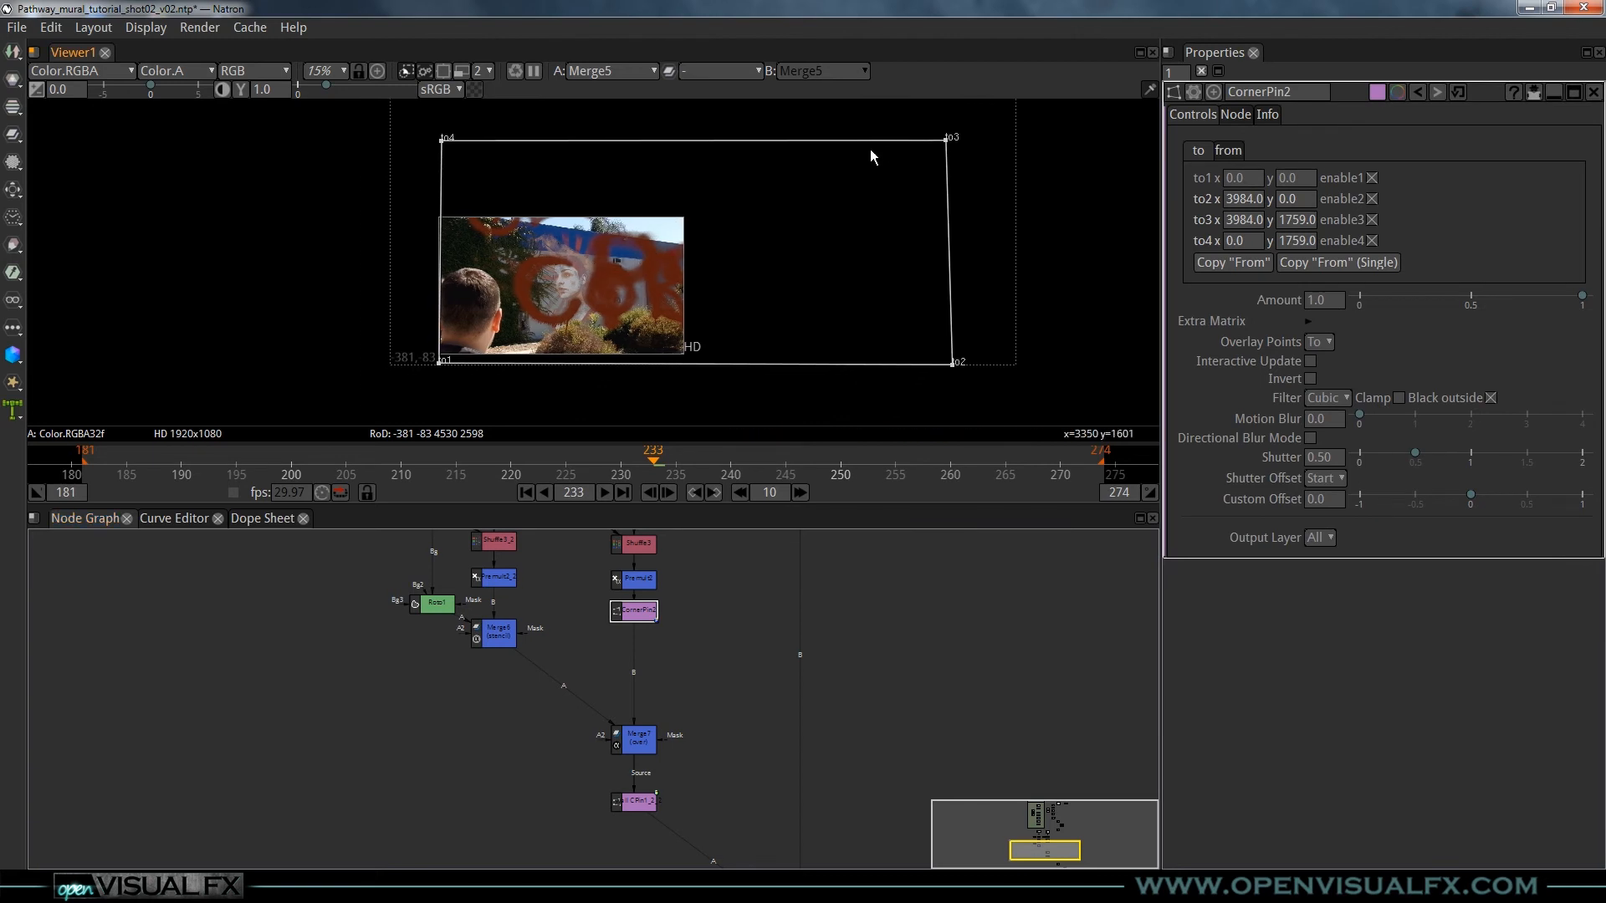
pyautogui.moveTo(643, 613); pyautogui.dragTo(645, 632)
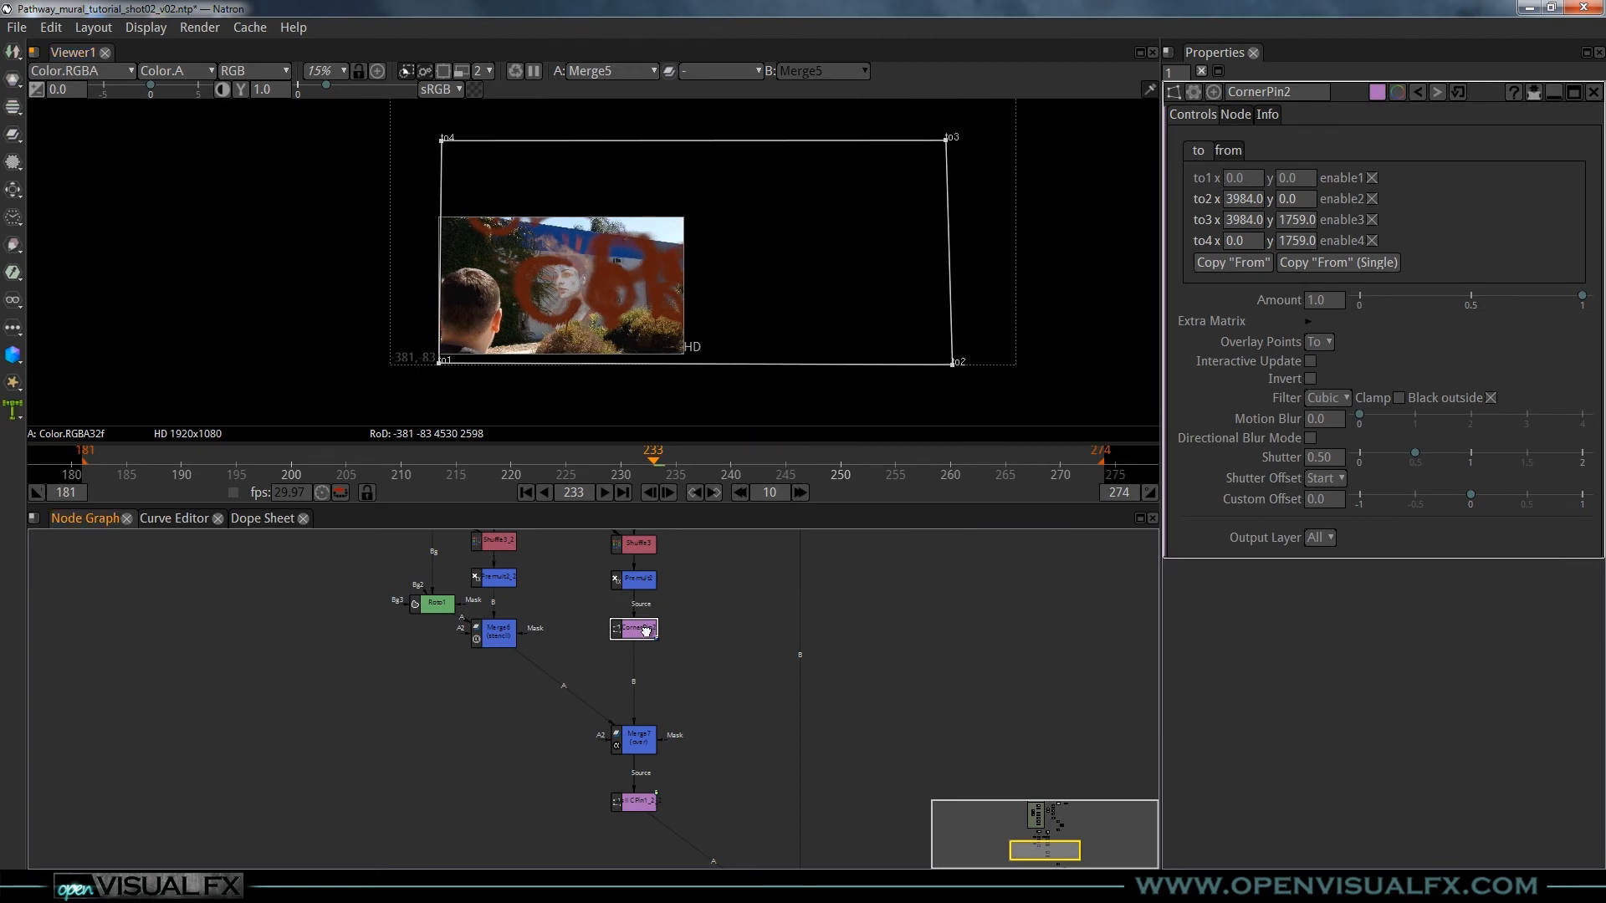
# - Pull CornerPin2's to4 corner to about 207, 1044 and to1 to about 266, 294, and disable Merge7
pyautogui.moveTo(443, 143); pyautogui.dragTo(465, 228)
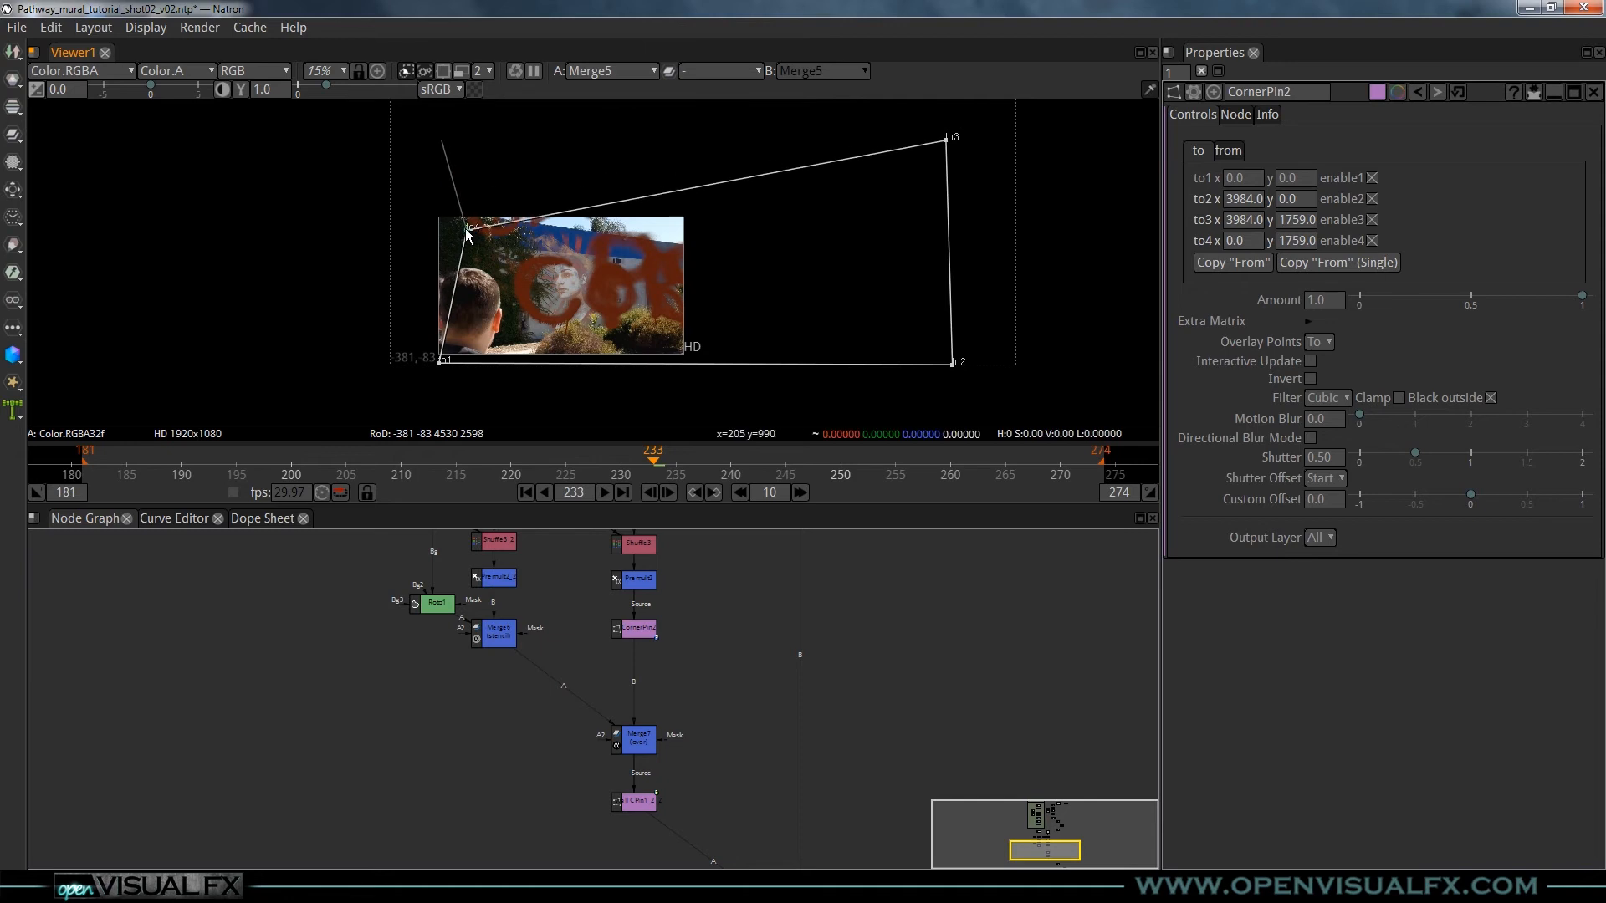
pyautogui.moveTo(448, 356); pyautogui.dragTo(478, 322)
pyautogui.click(631, 734)
pyautogui.scroll(3, 636, 739)
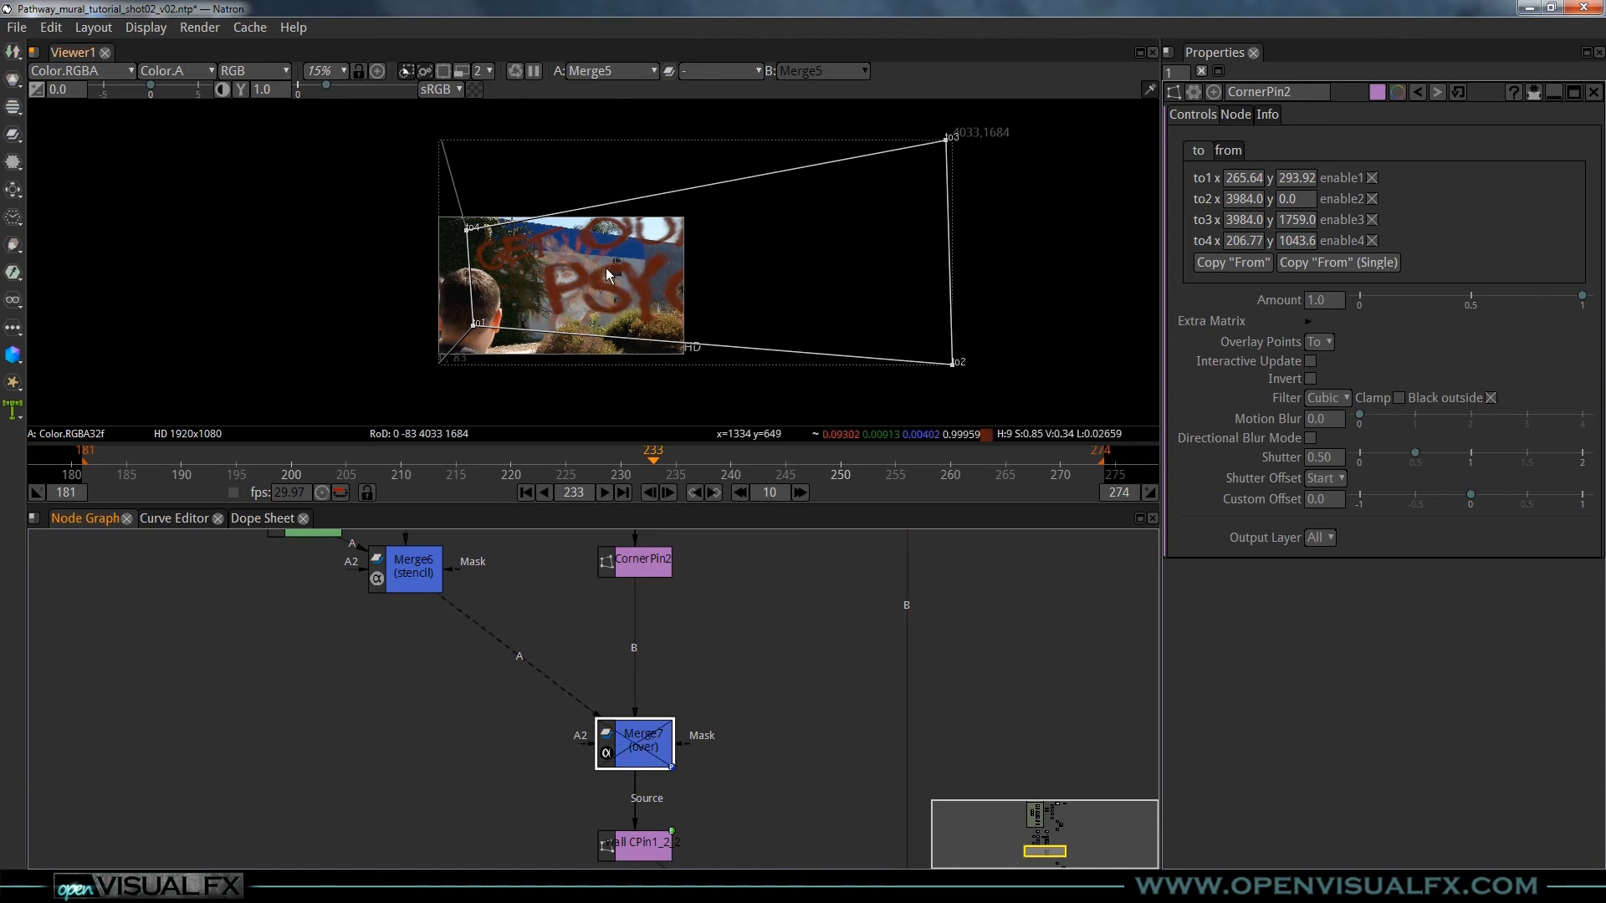
# - Bring CornerPin2's to3 corner to about 1676, 1021 and its to2 corner to about 1612, 363
pyautogui.click(649, 567)
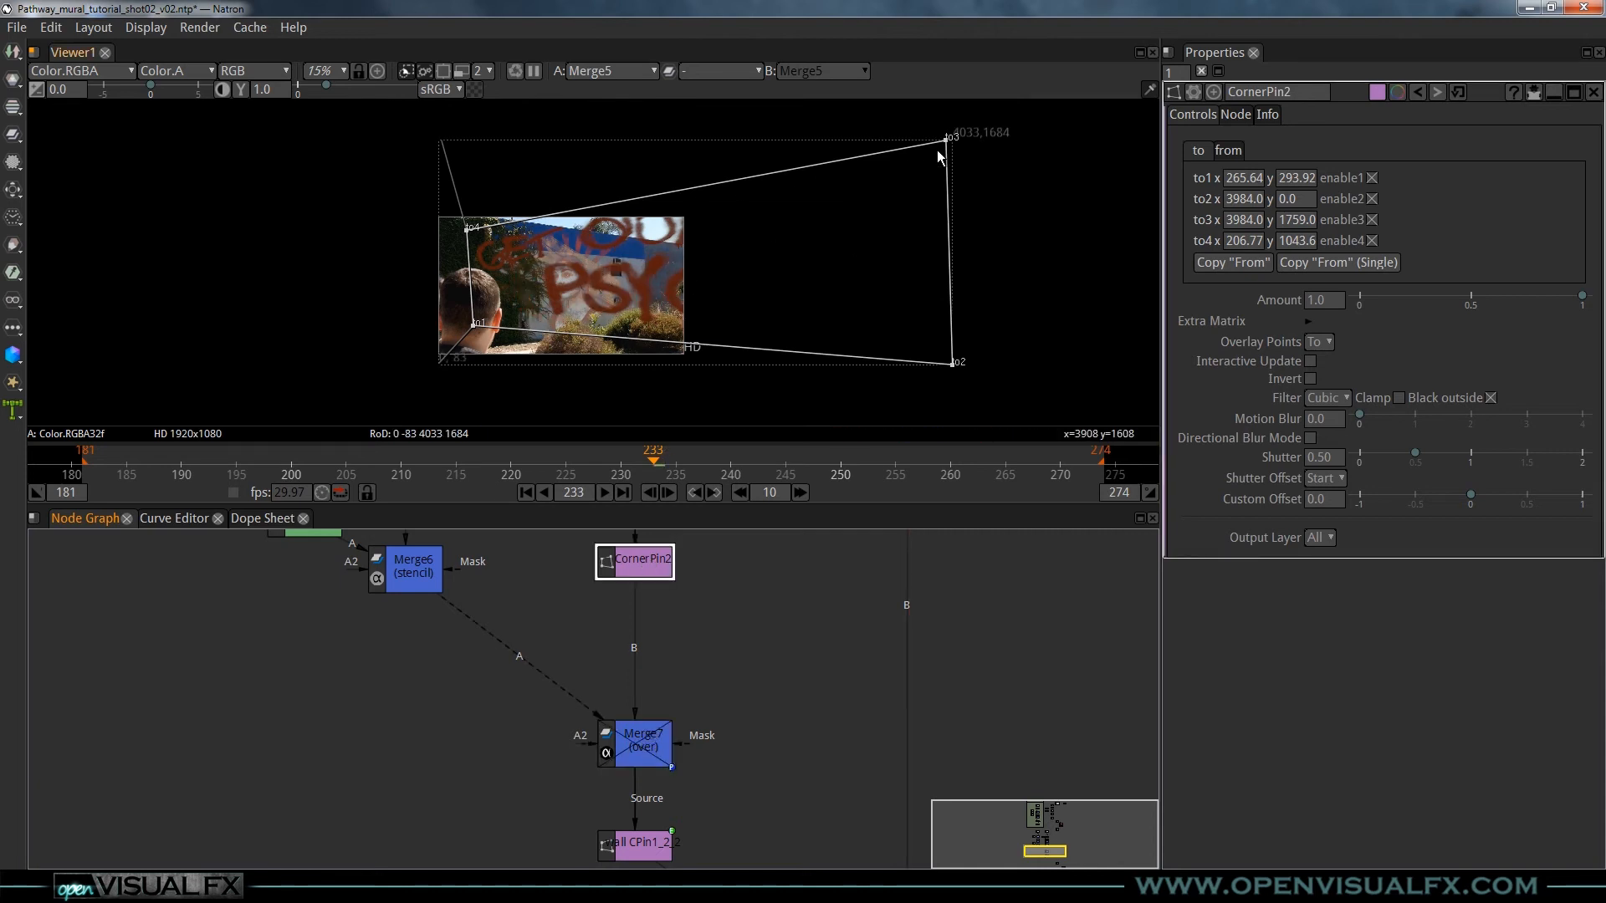
pyautogui.moveTo(952, 147); pyautogui.dragTo(661, 230)
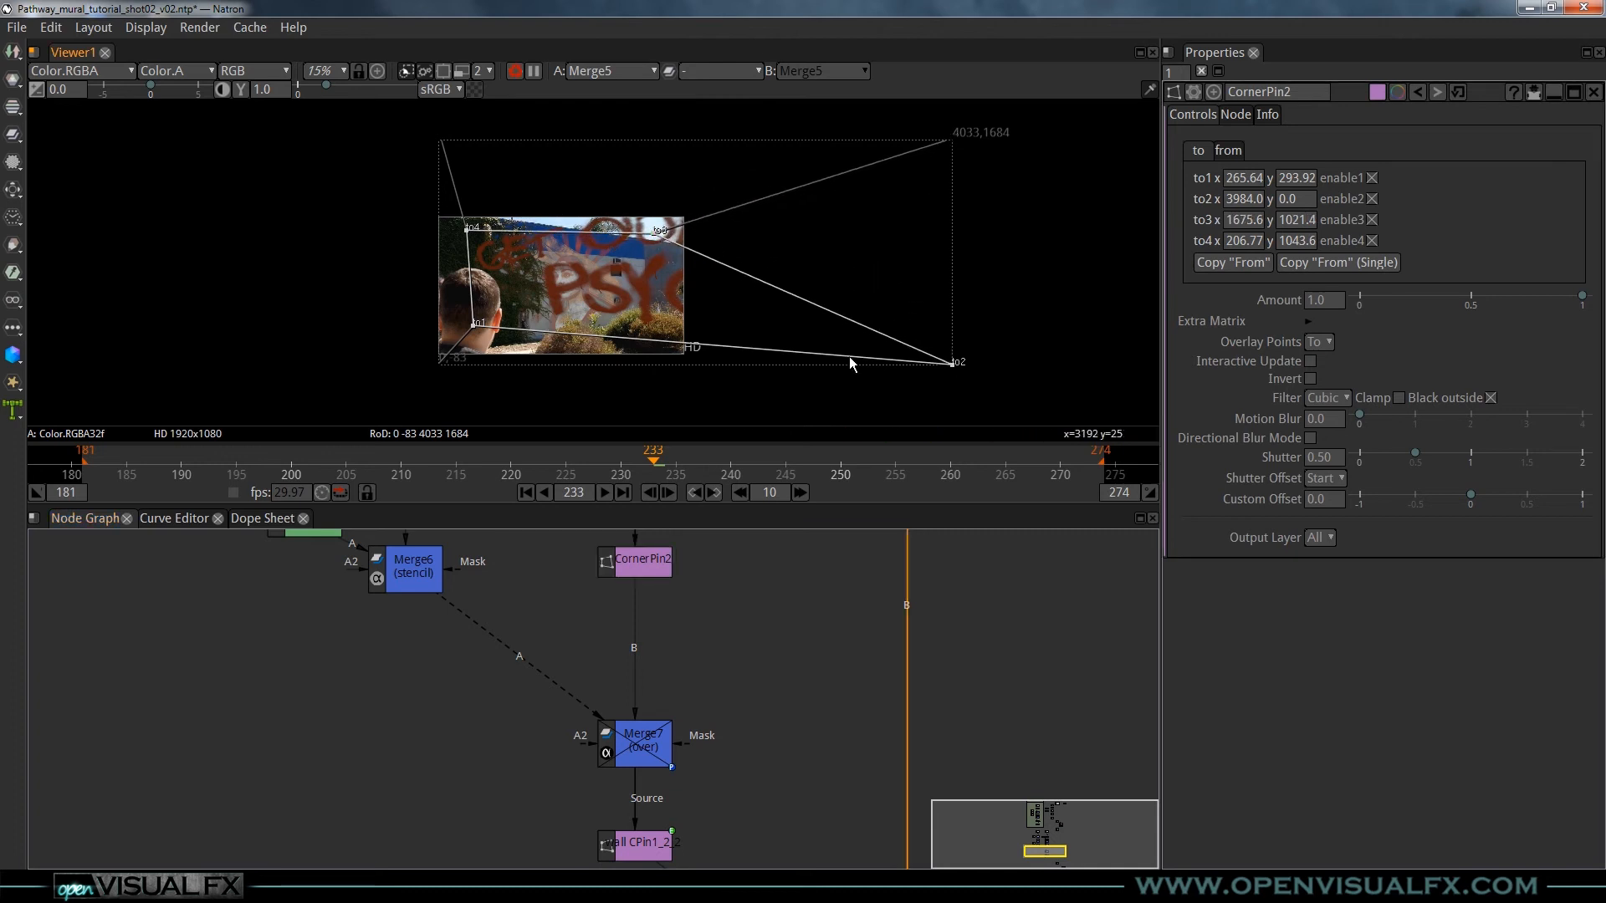
pyautogui.moveTo(942, 377); pyautogui.dragTo(642, 311)
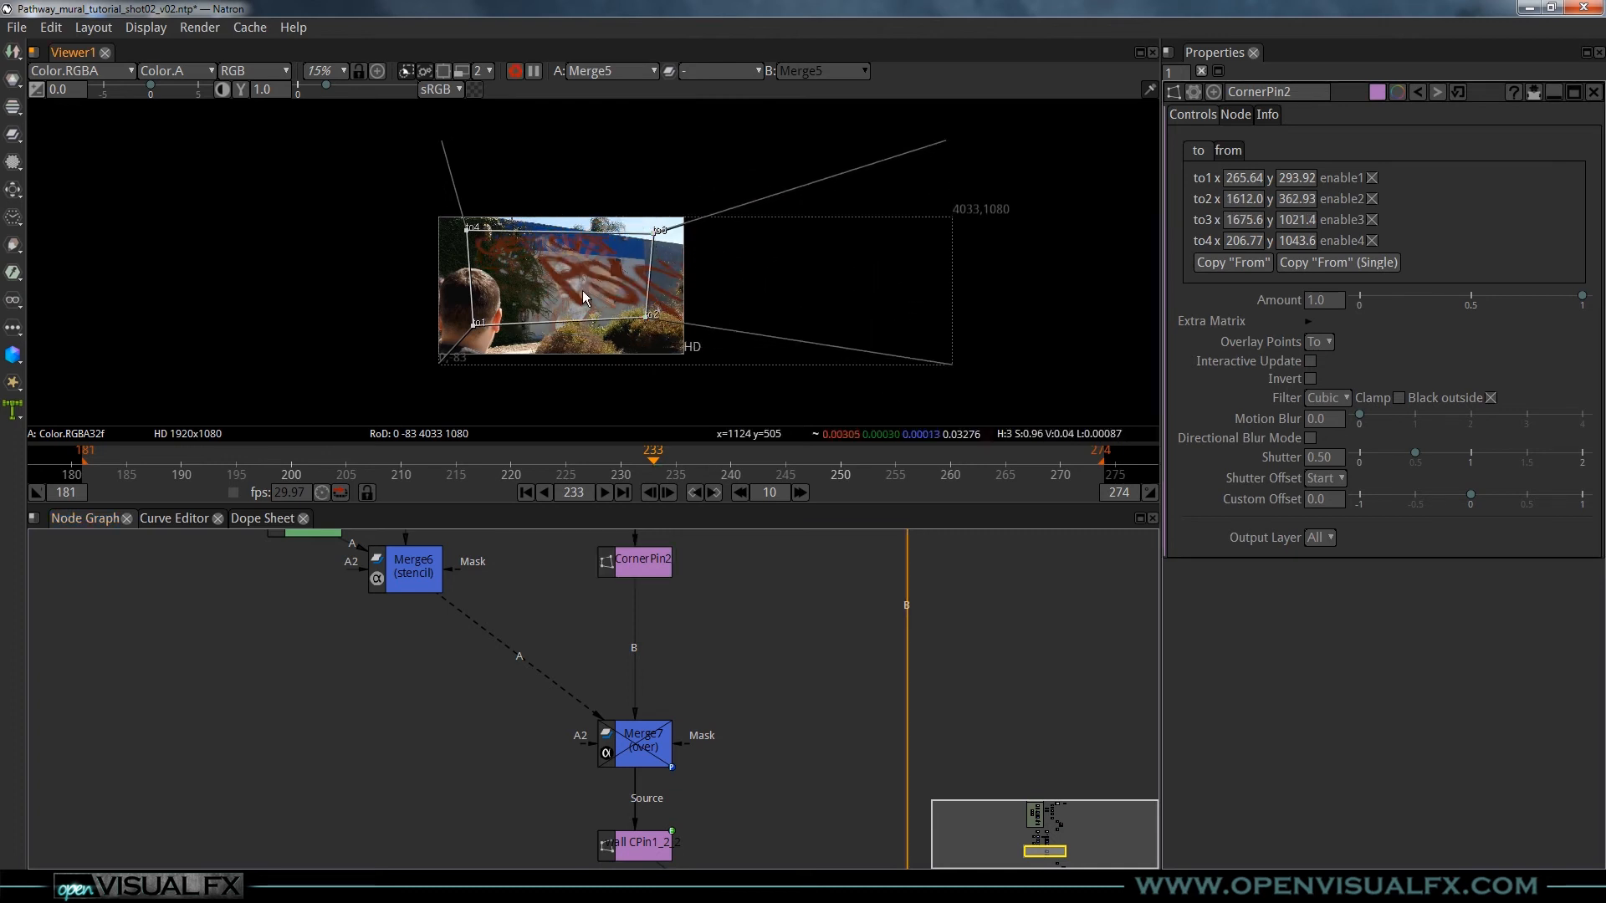
pyautogui.scroll(5, 583, 297)
pyautogui.scroll(1, 559, 282)
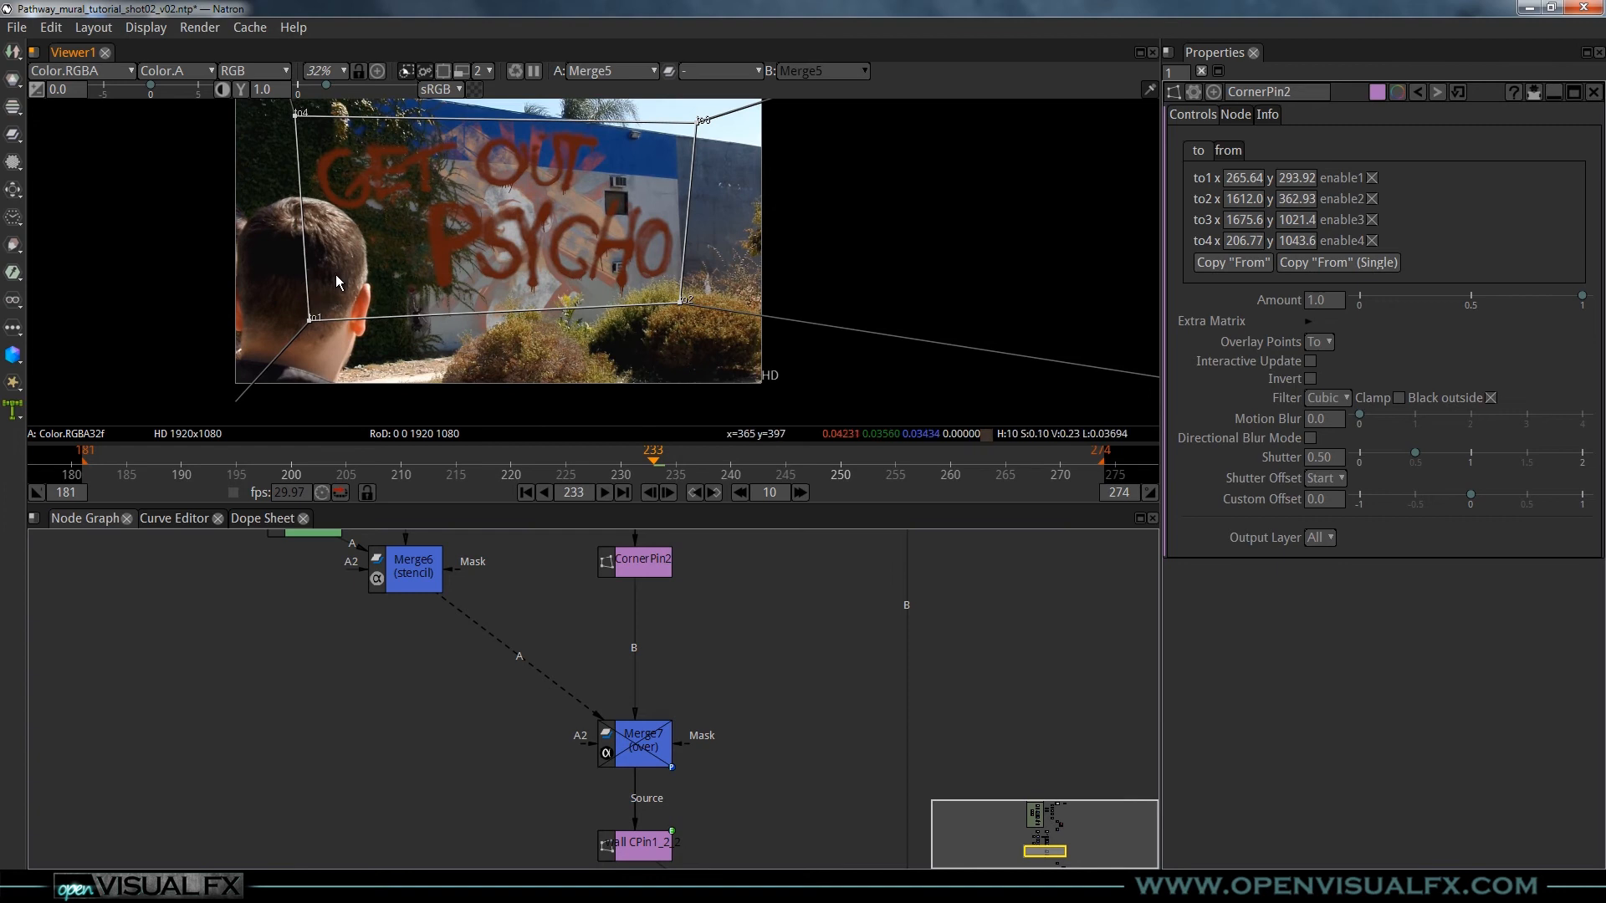
# - Fit CornerPin2 onto the lower wall, with to1 about 851, 241, to2 about 1436, 314, to3 about 1372, 604, and to4 about 826, 554
pyautogui.moveTo(315, 323); pyautogui.dragTo(462, 328)
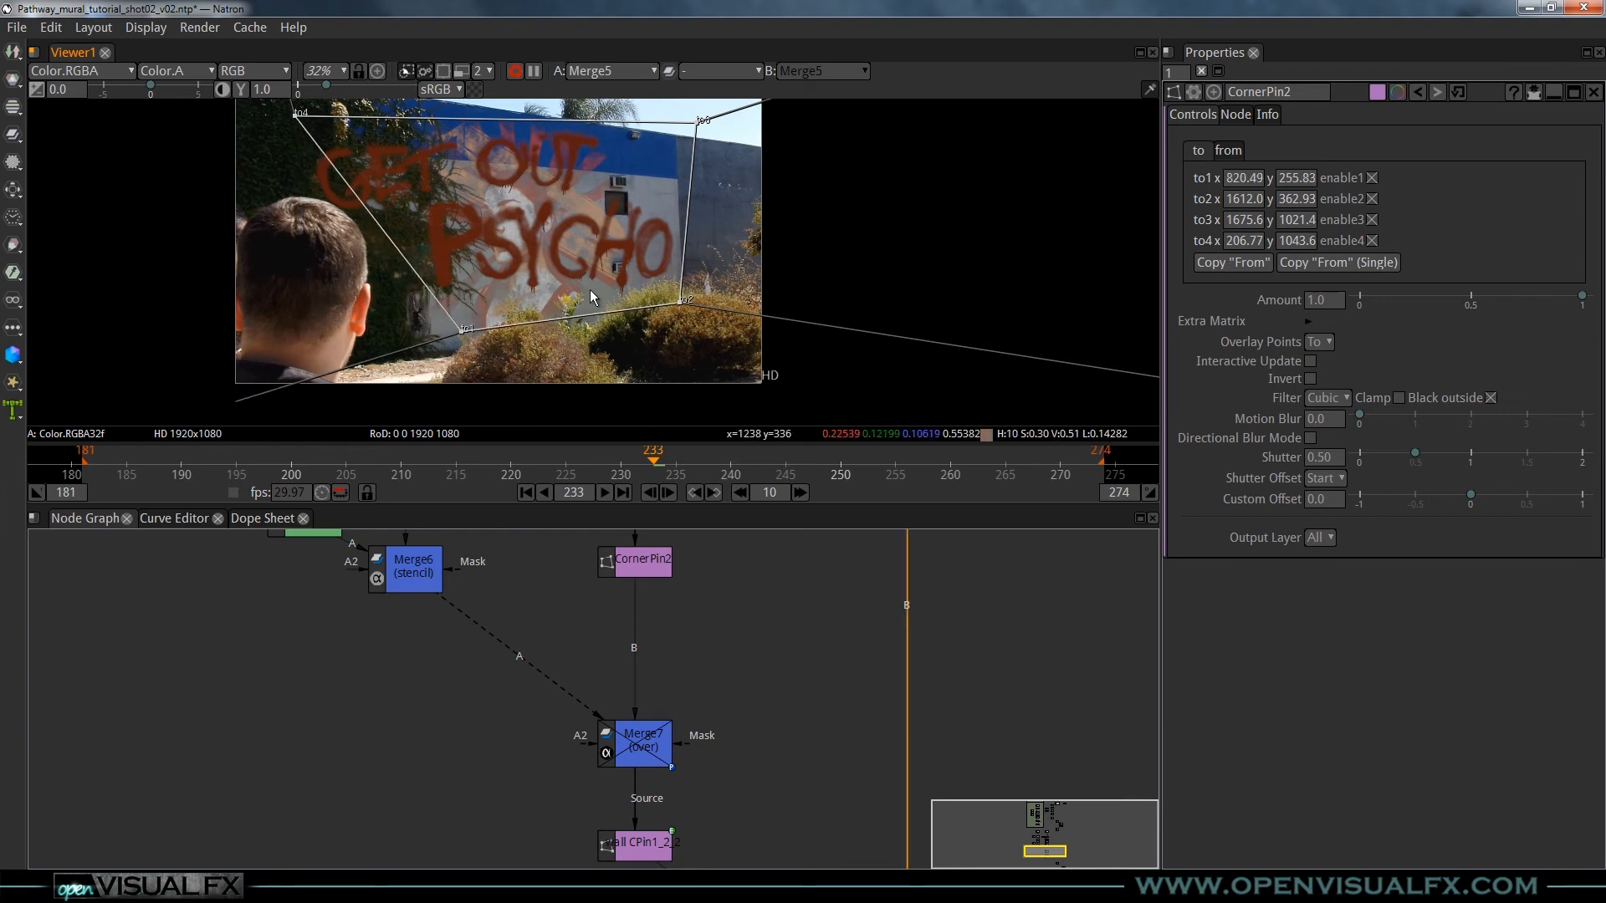
pyautogui.moveTo(682, 309); pyautogui.dragTo(633, 315)
pyautogui.moveTo(703, 121); pyautogui.dragTo(619, 235)
pyautogui.moveTo(297, 113); pyautogui.dragTo(465, 260)
pyautogui.moveTo(465, 333); pyautogui.dragTo(472, 337)
pyautogui.moveTo(464, 261); pyautogui.dragTo(461, 252)
pyautogui.scroll(3, 550, 305)
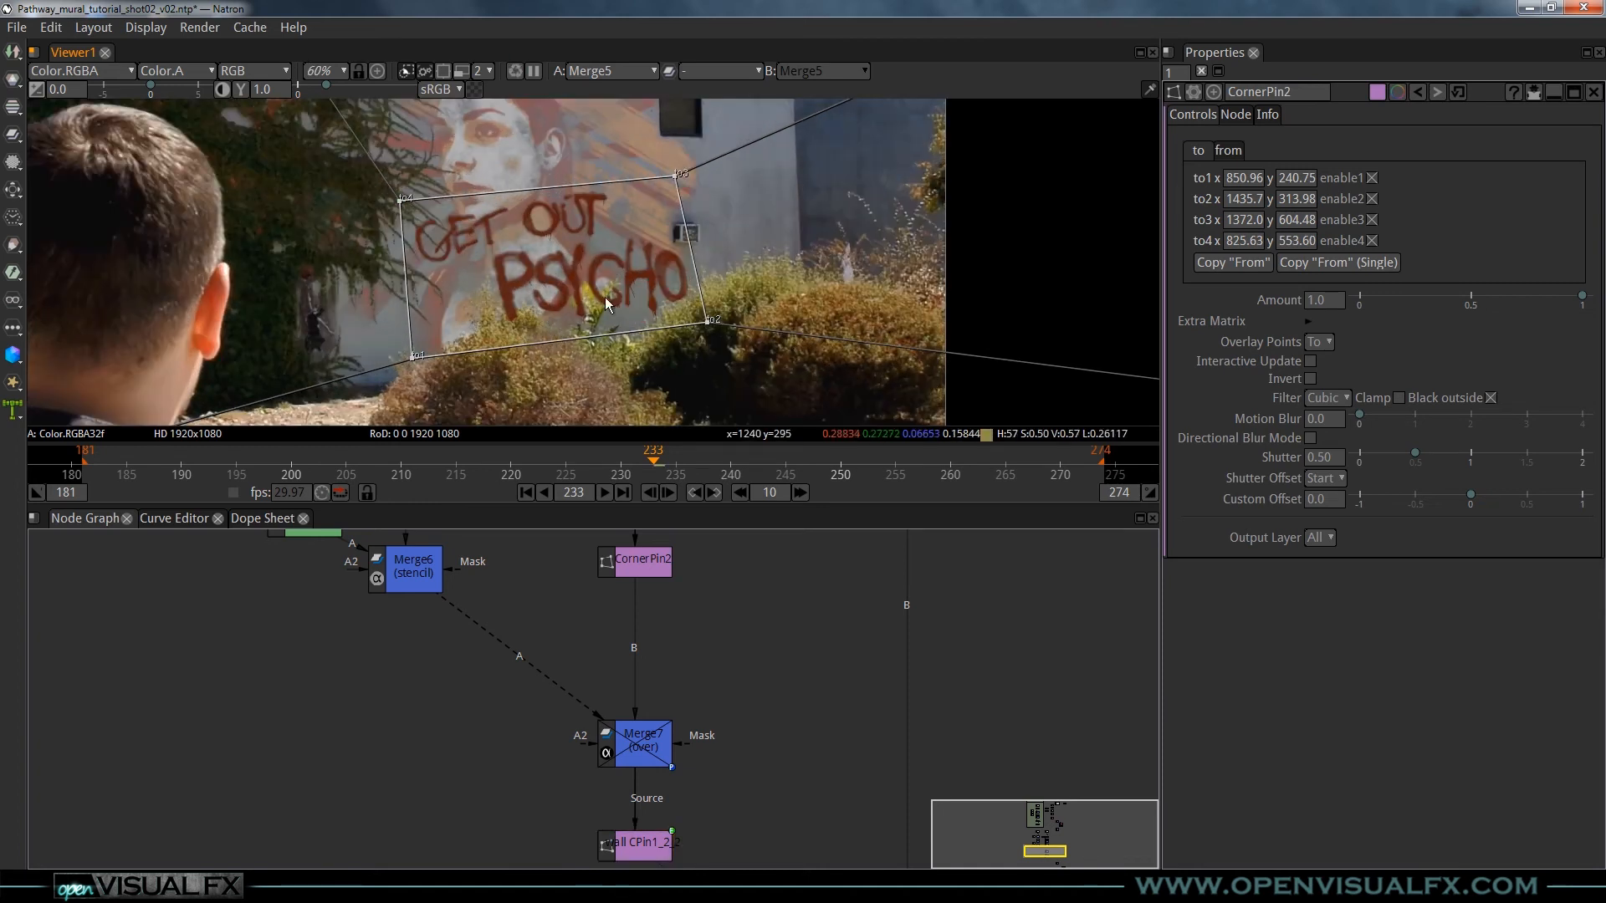
# - Fine-tune to4 to about 817, 564, to3 to 1360, 609 and to2 to 1427, 301, and close CornerPin2's properties
pyautogui.moveTo(401, 202); pyautogui.dragTo(396, 195)
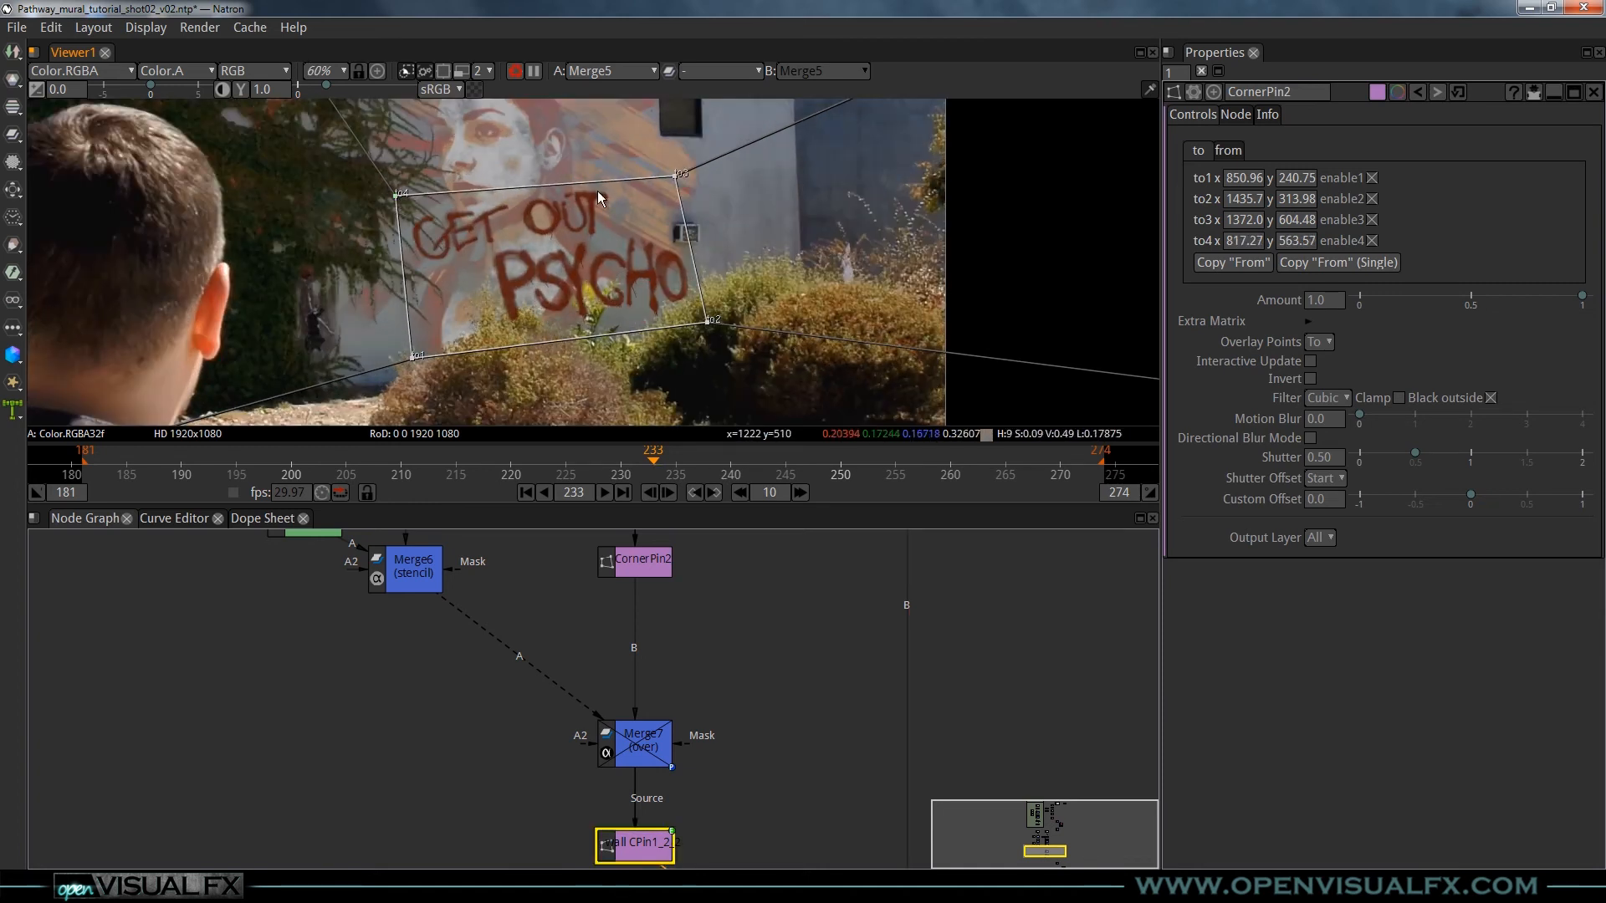
pyautogui.moveTo(671, 174); pyautogui.dragTo(668, 171)
pyautogui.moveTo(707, 322); pyautogui.dragTo(699, 333)
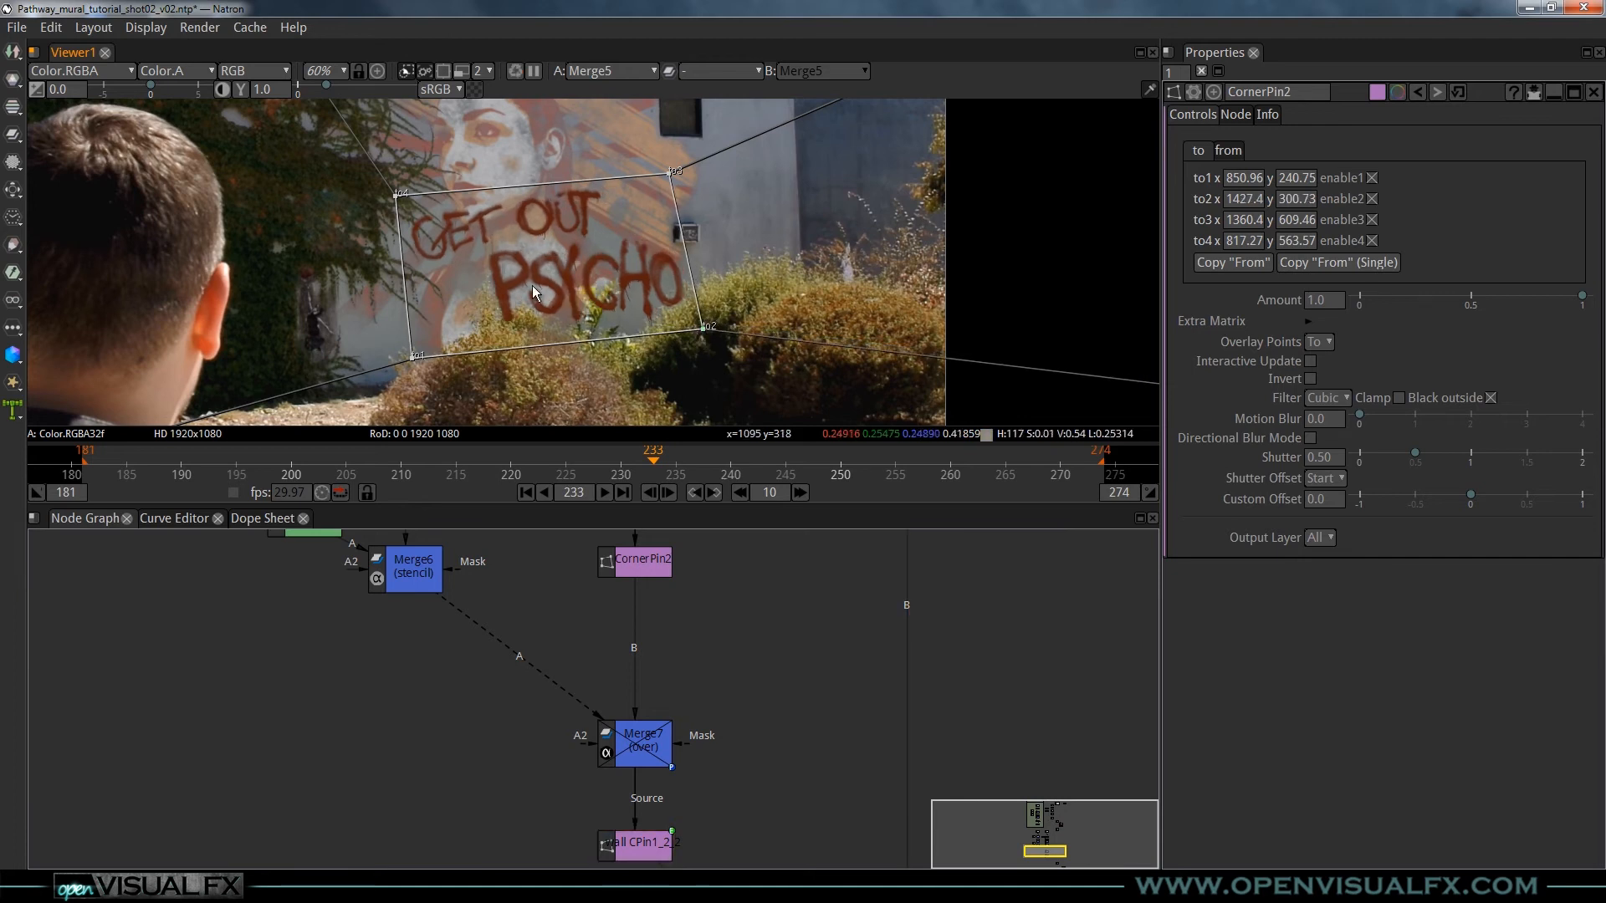
pyautogui.scroll(-1, 533, 286)
pyautogui.moveTo(535, 284); pyautogui.dragTo(629, 301)
pyautogui.scroll(-2, 734, 293)
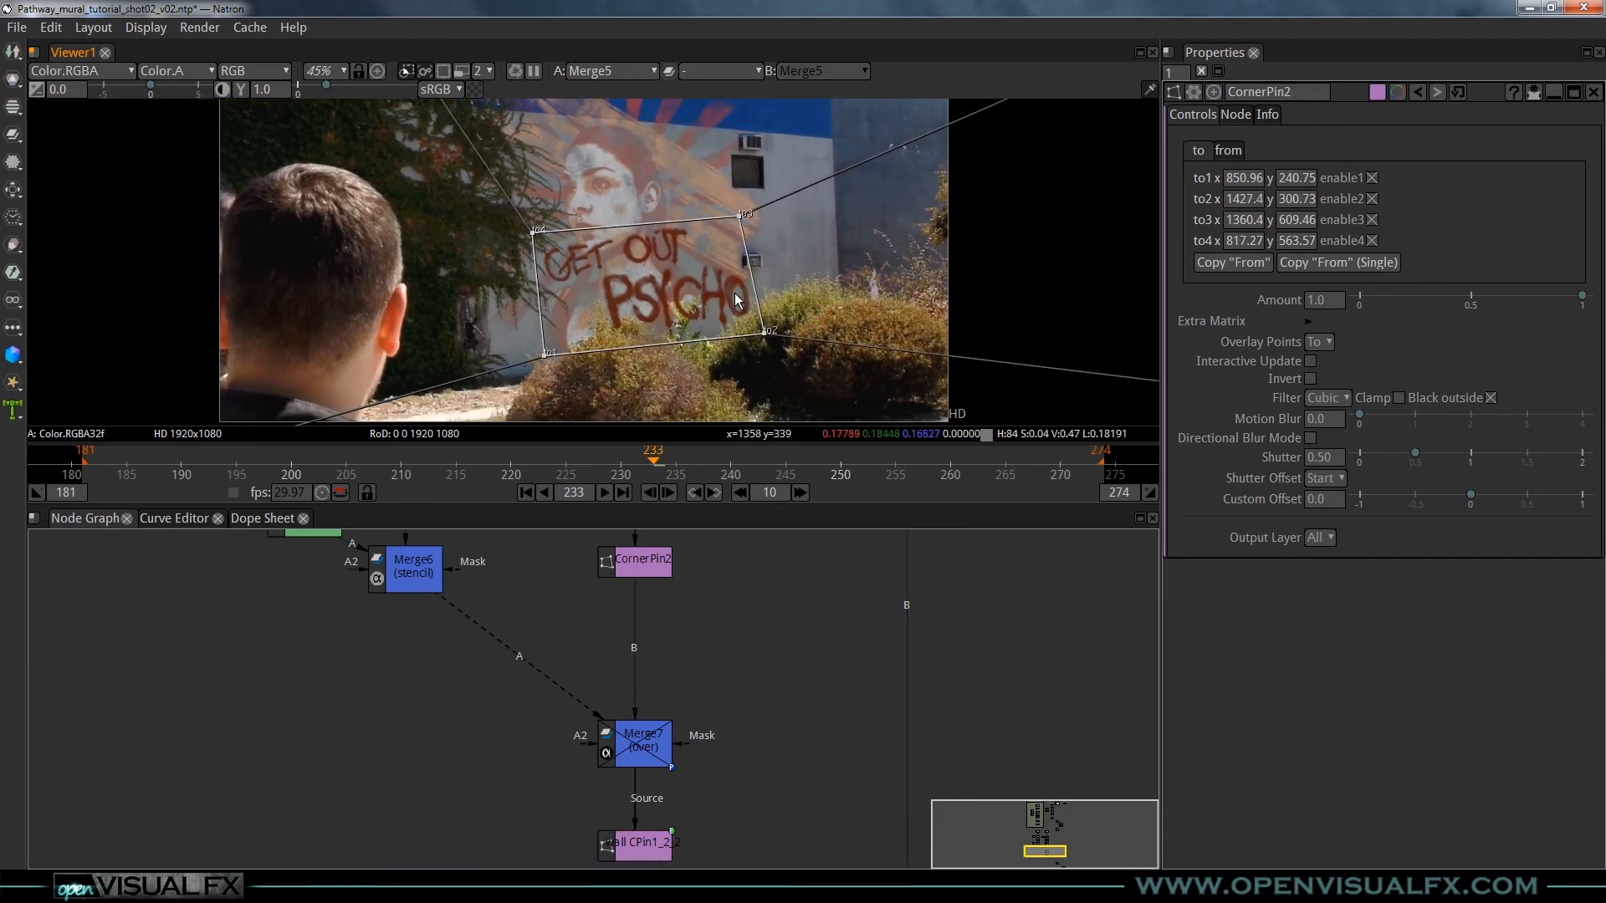
pyautogui.moveTo(734, 292); pyautogui.dragTo(678, 255)
pyautogui.click(1593, 93)
pyautogui.scroll(-1, 654, 268)
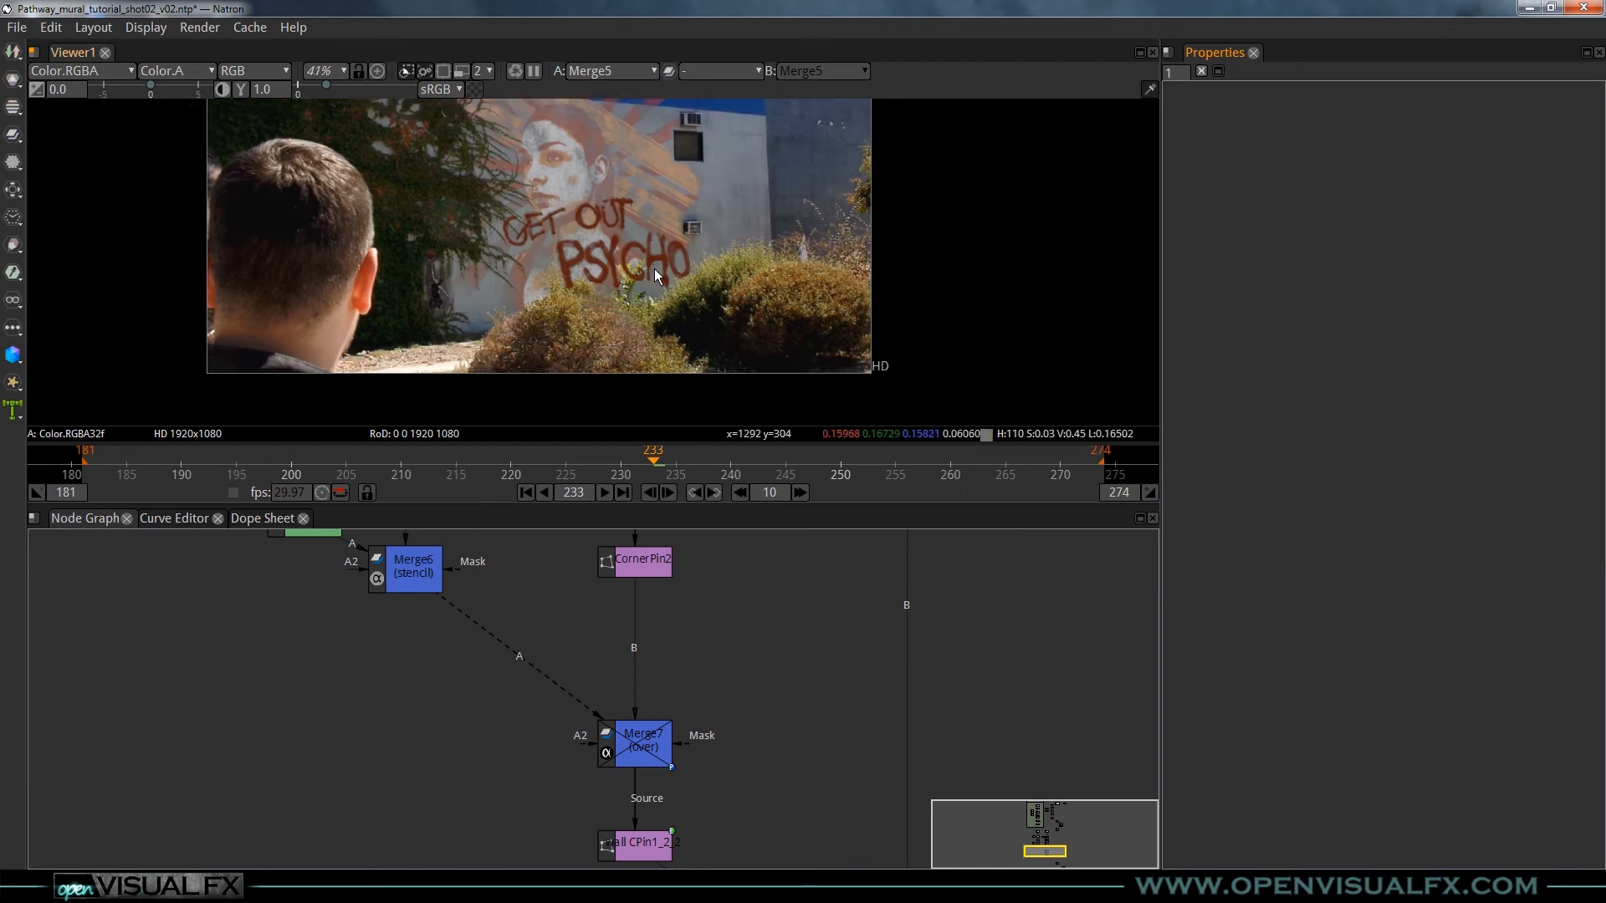
# - Re-enable the Merge7 node so the upper graffiti text is composited again
pyautogui.moveTo(629, 308); pyautogui.dragTo(632, 266)
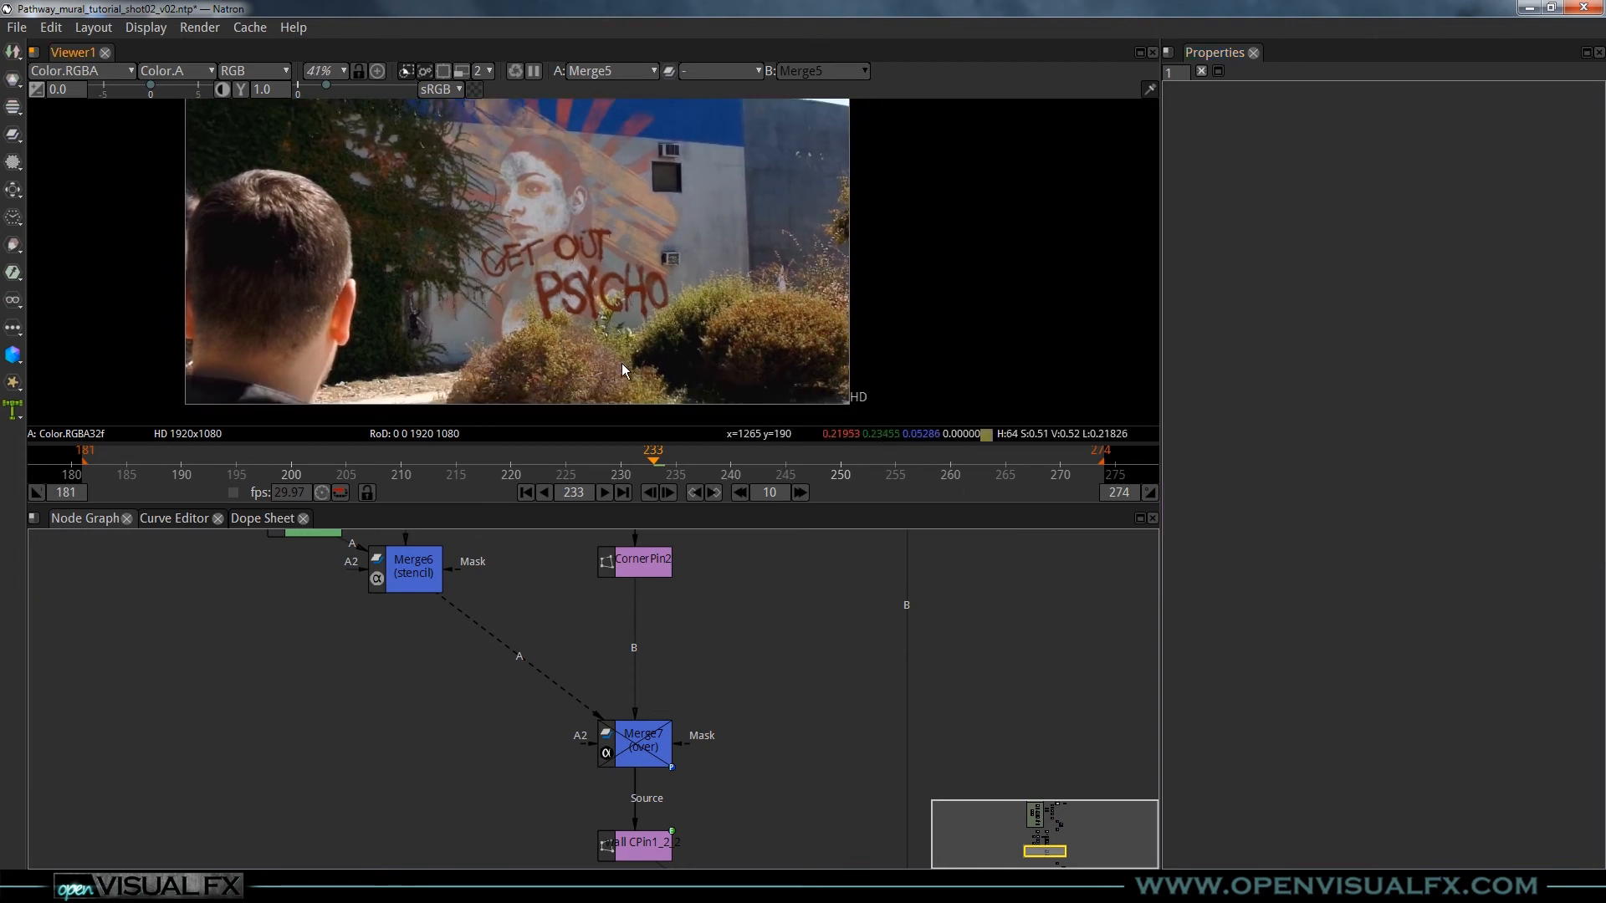
pyautogui.moveTo(633, 725); pyautogui.dragTo(642, 745)
pyautogui.click(652, 765)
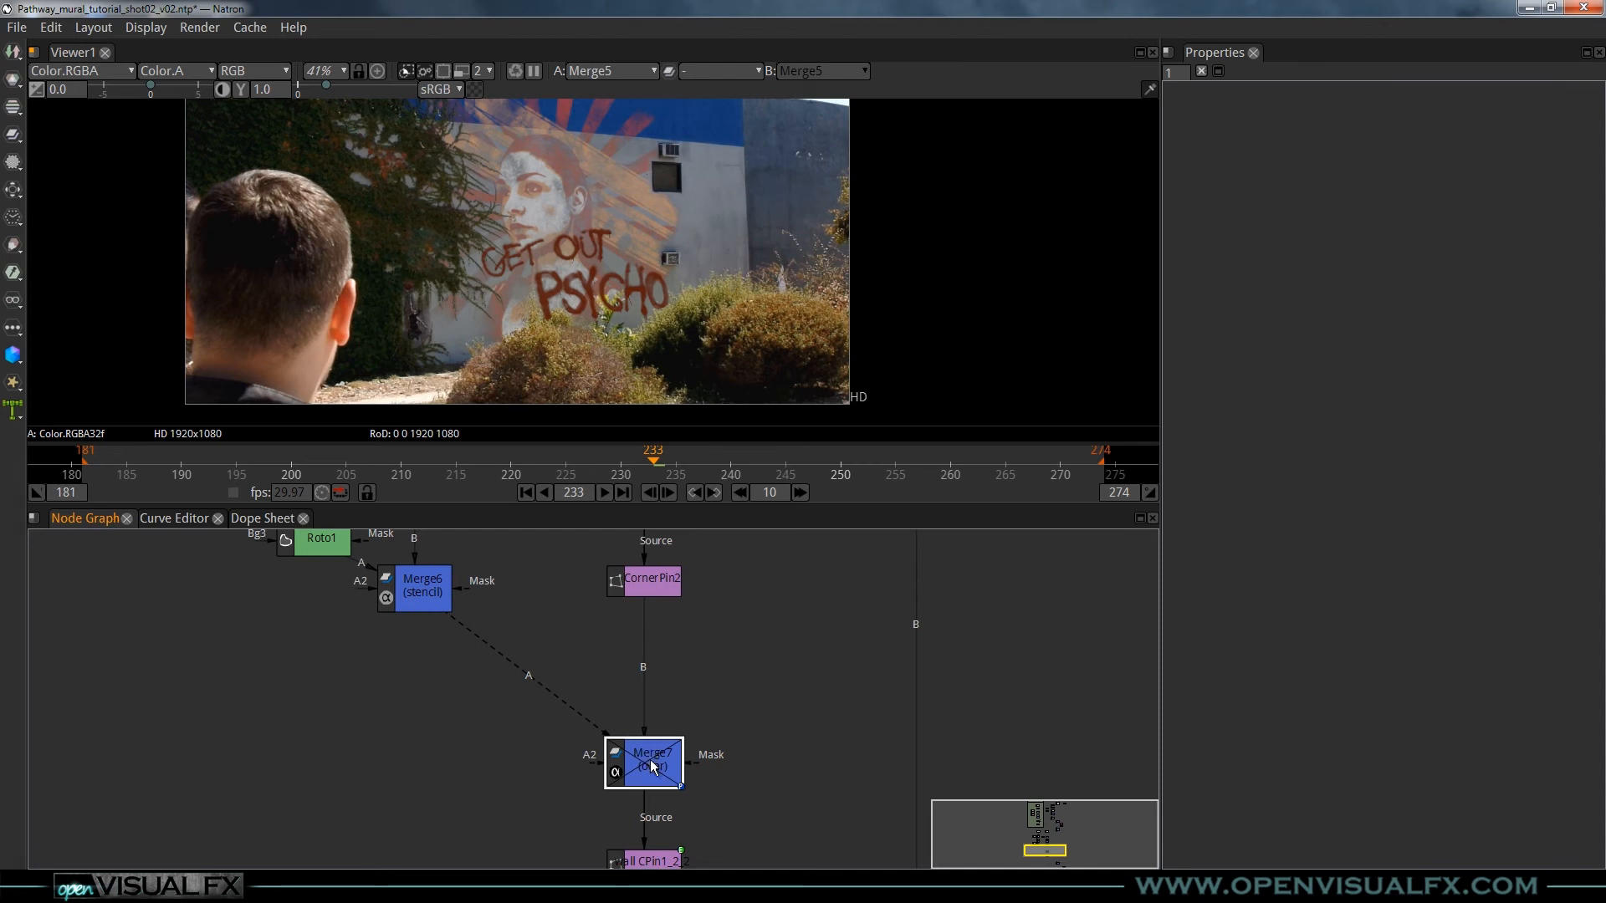
pyautogui.hotkey('ctrl', 'e')
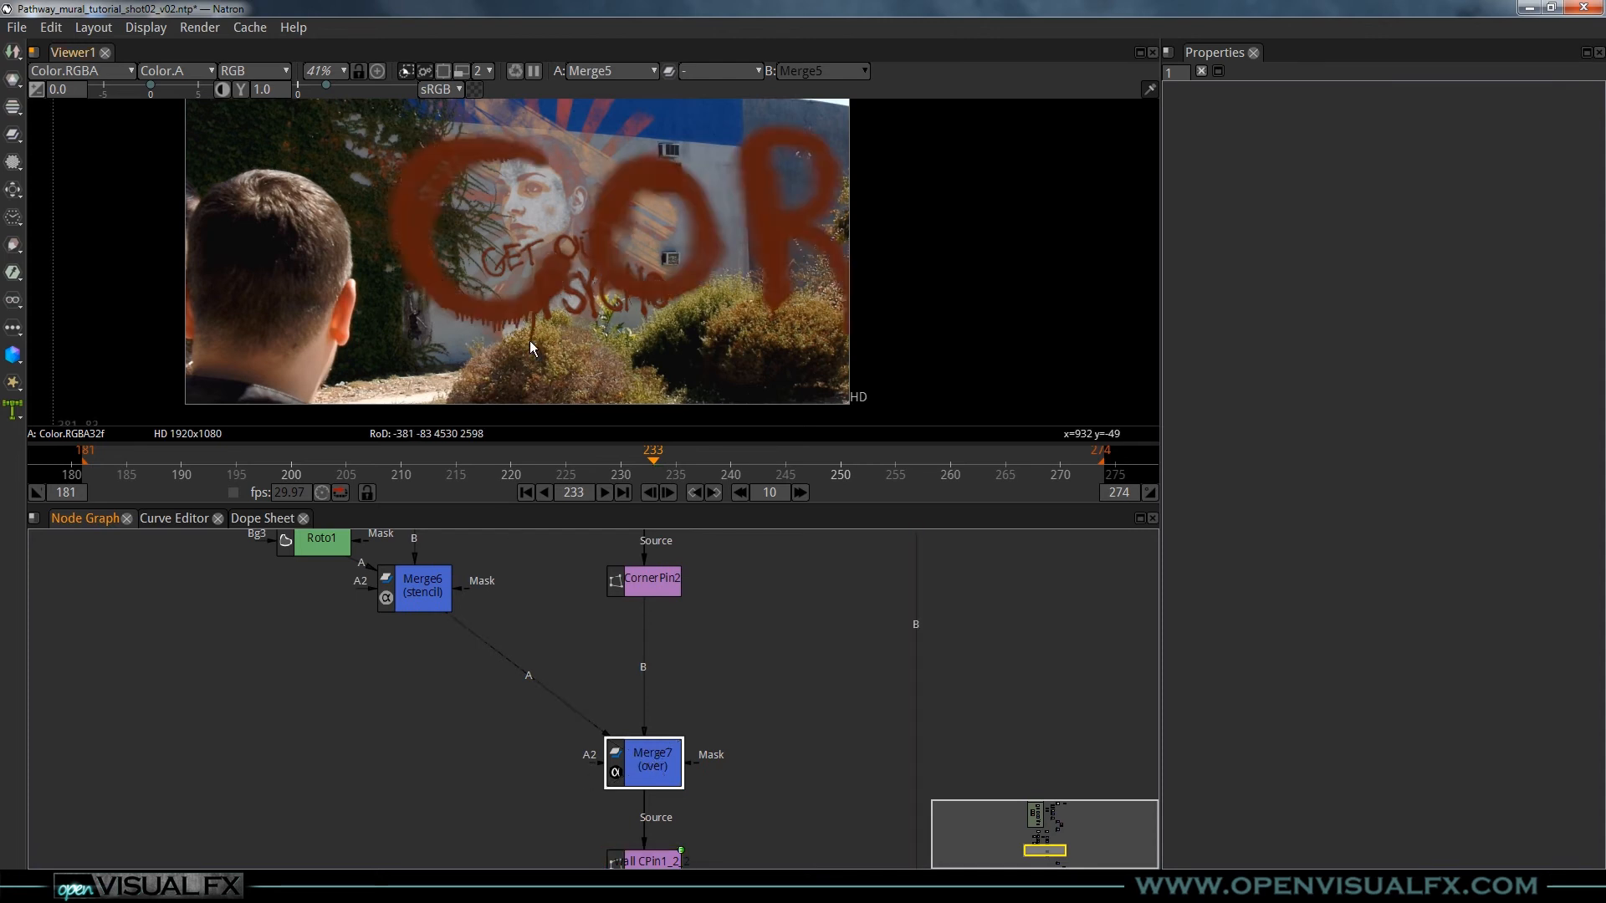
# - Insert a CornerPin node on the connection between Merge6 and Merge7
pyautogui.scroll(-6, 585, 295)
pyautogui.scroll(-1, 605, 276)
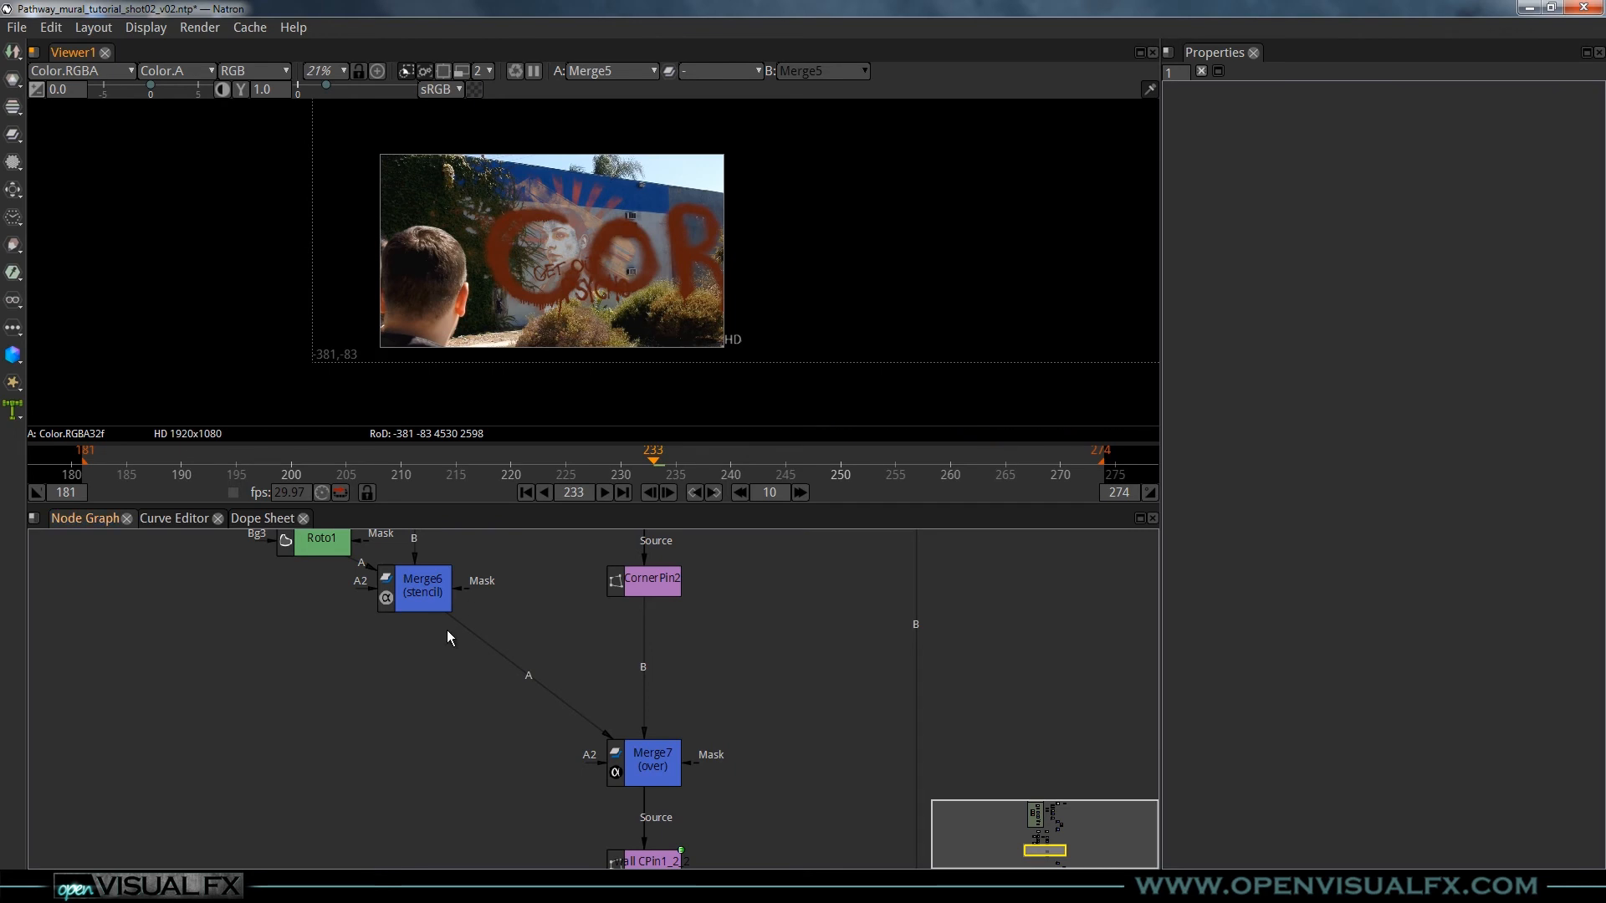
pyautogui.press('Tab')
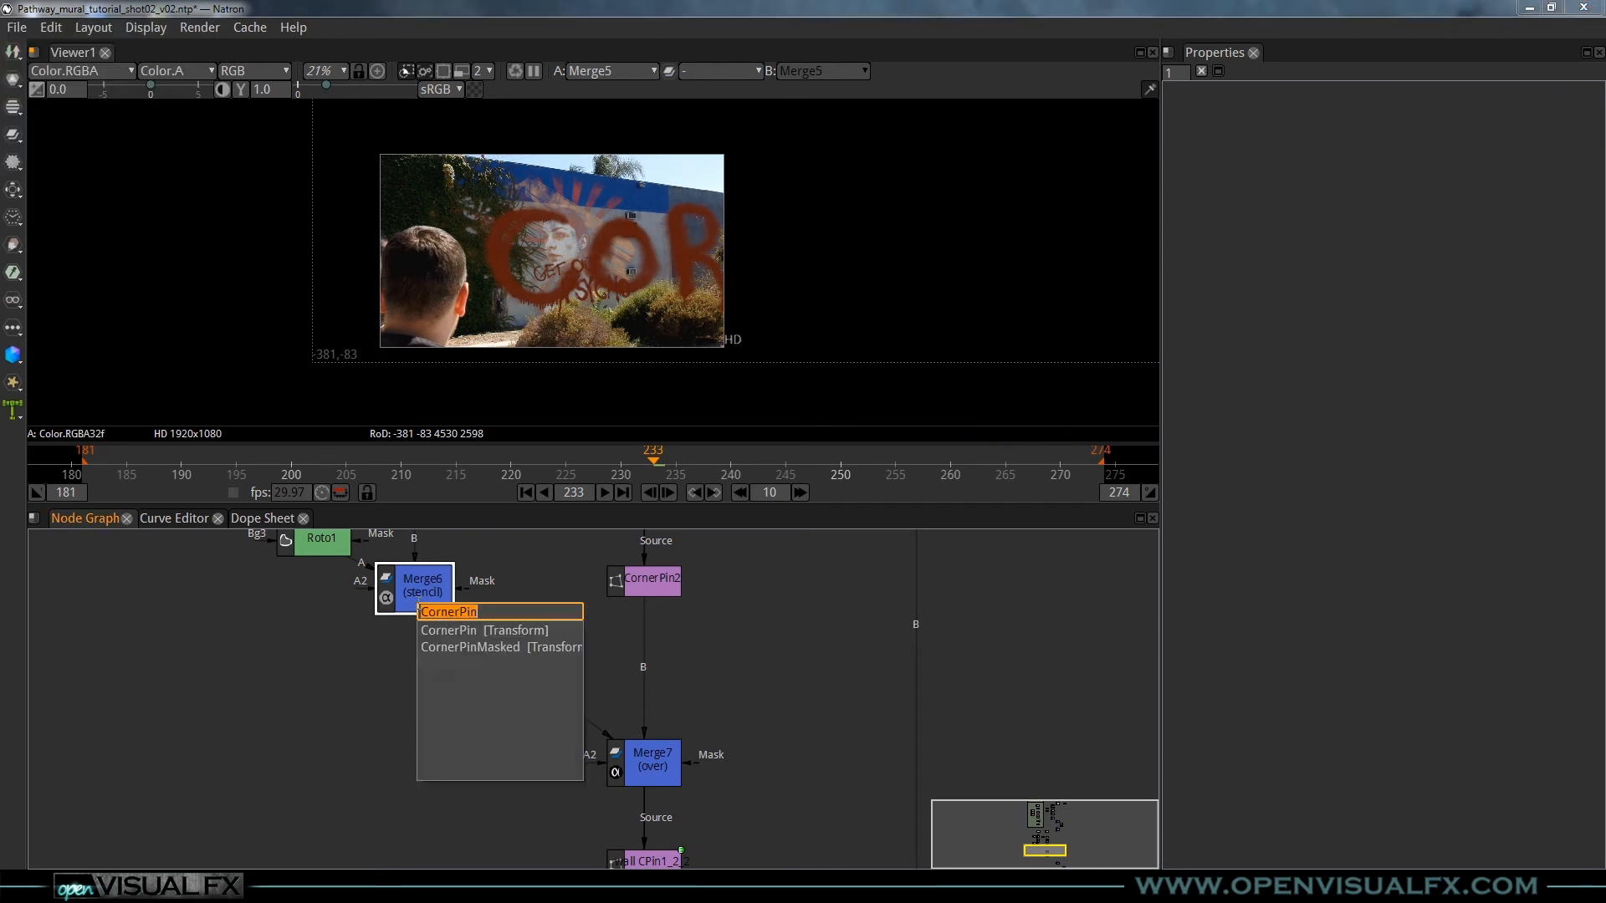
pyautogui.press('Return')
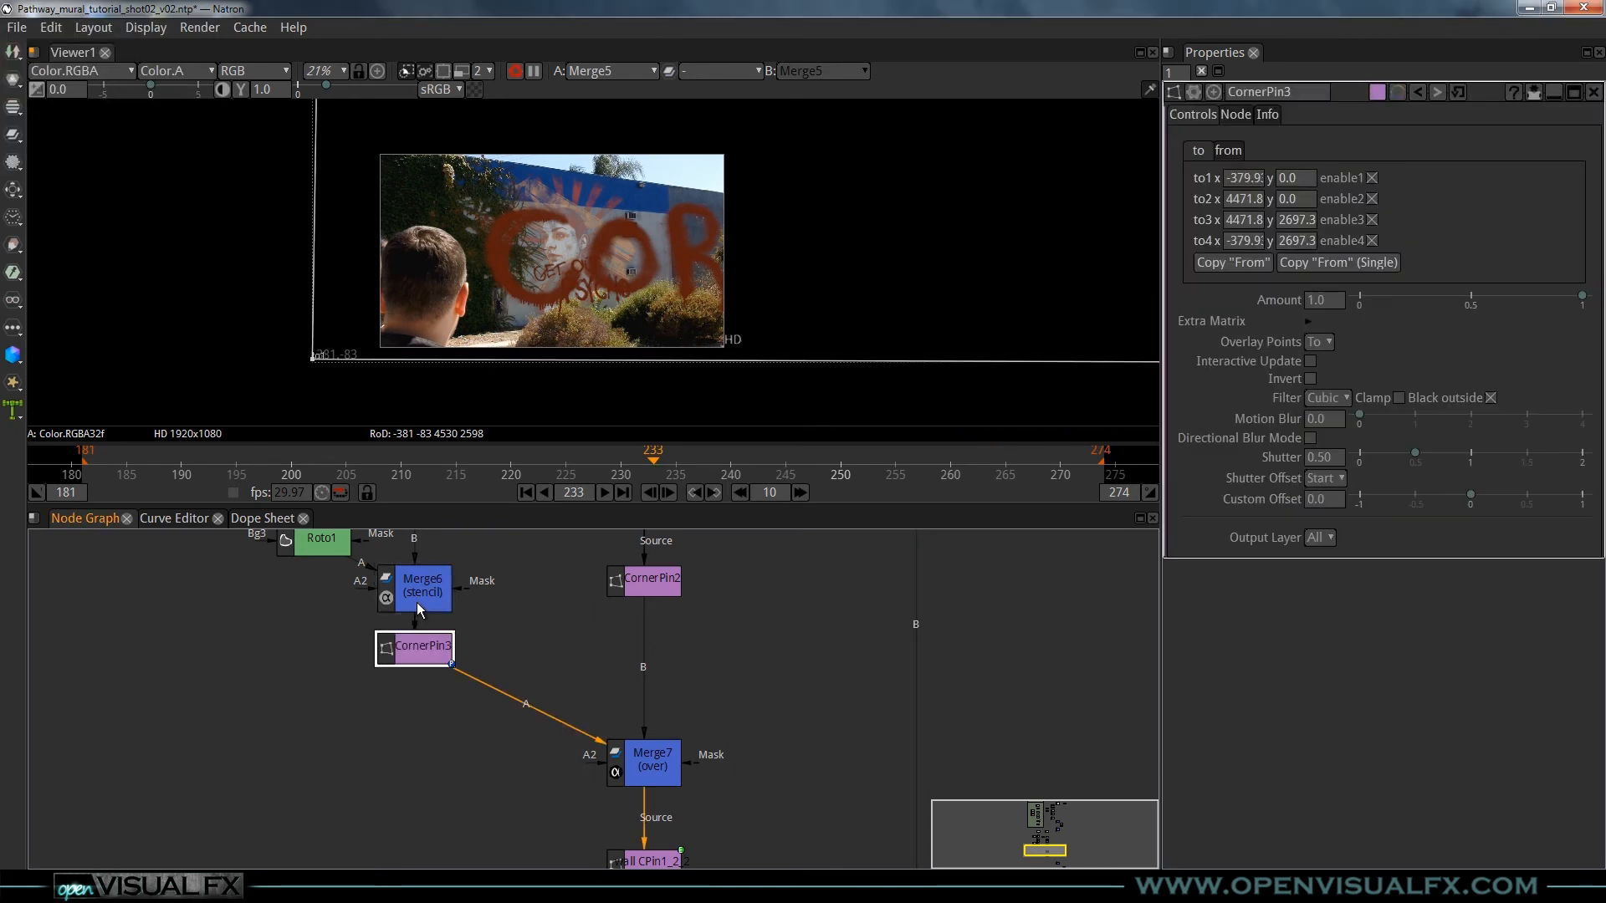
pyautogui.scroll(-5, 725, 207)
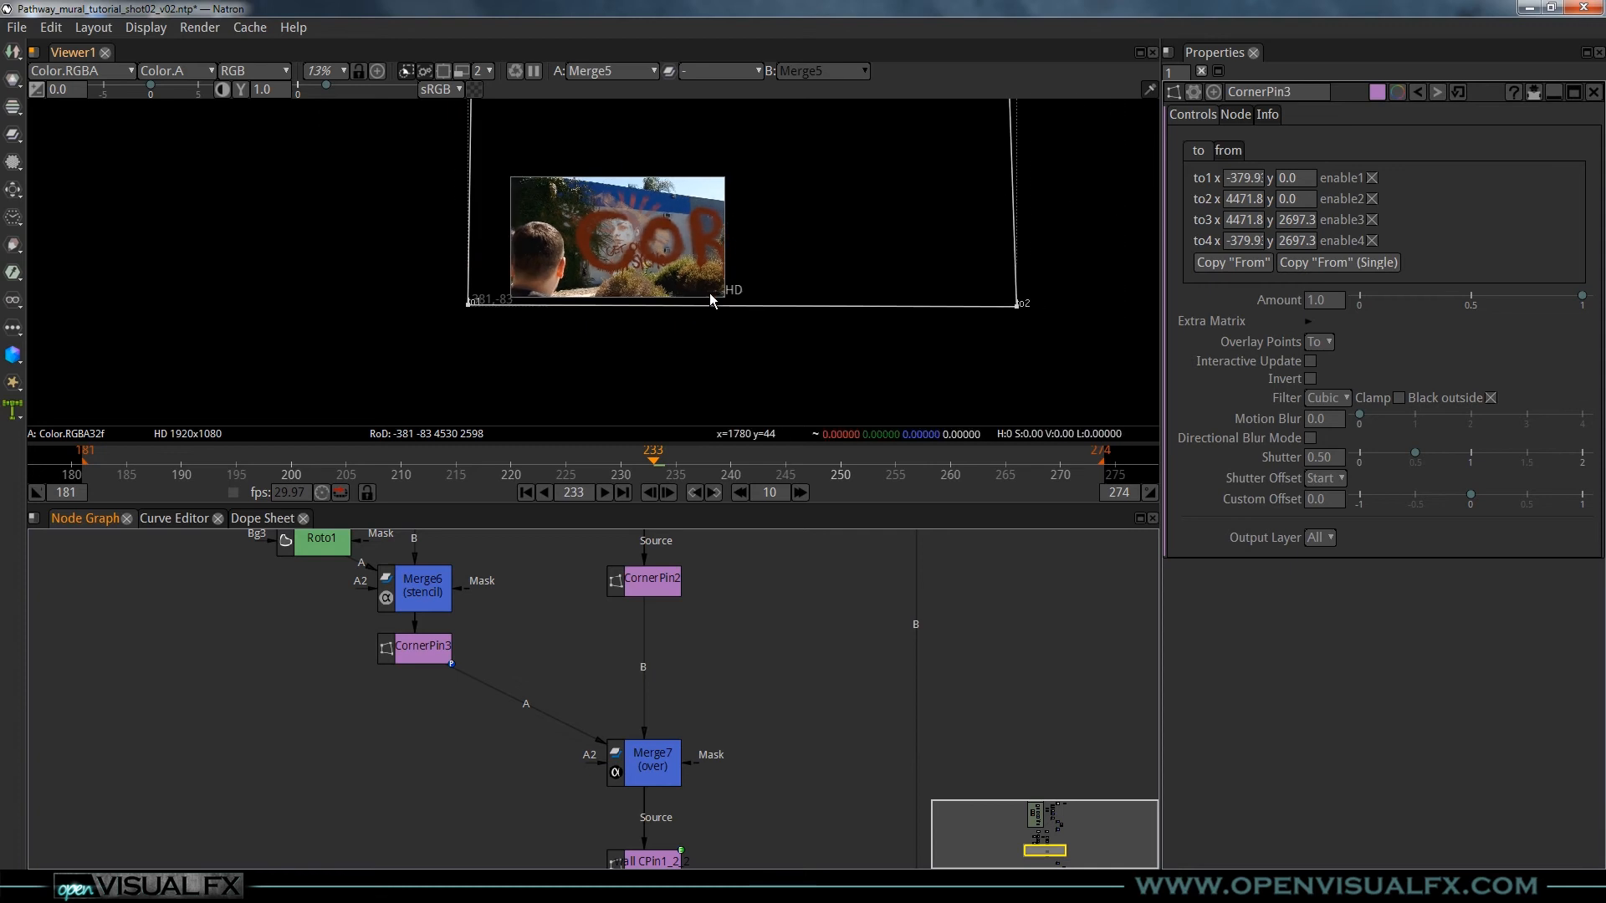
# - Bring CornerPin3's corners in to about to4 483, 1195, to3 1669, 1271, to2 1697, 750 and to1 643, 793
pyautogui.moveTo(748, 216); pyautogui.dragTo(726, 342)
pyautogui.scroll(-2, 588, 224)
pyautogui.moveTo(493, 154); pyautogui.dragTo(558, 274)
pyautogui.moveTo(895, 152); pyautogui.dragTo(658, 270)
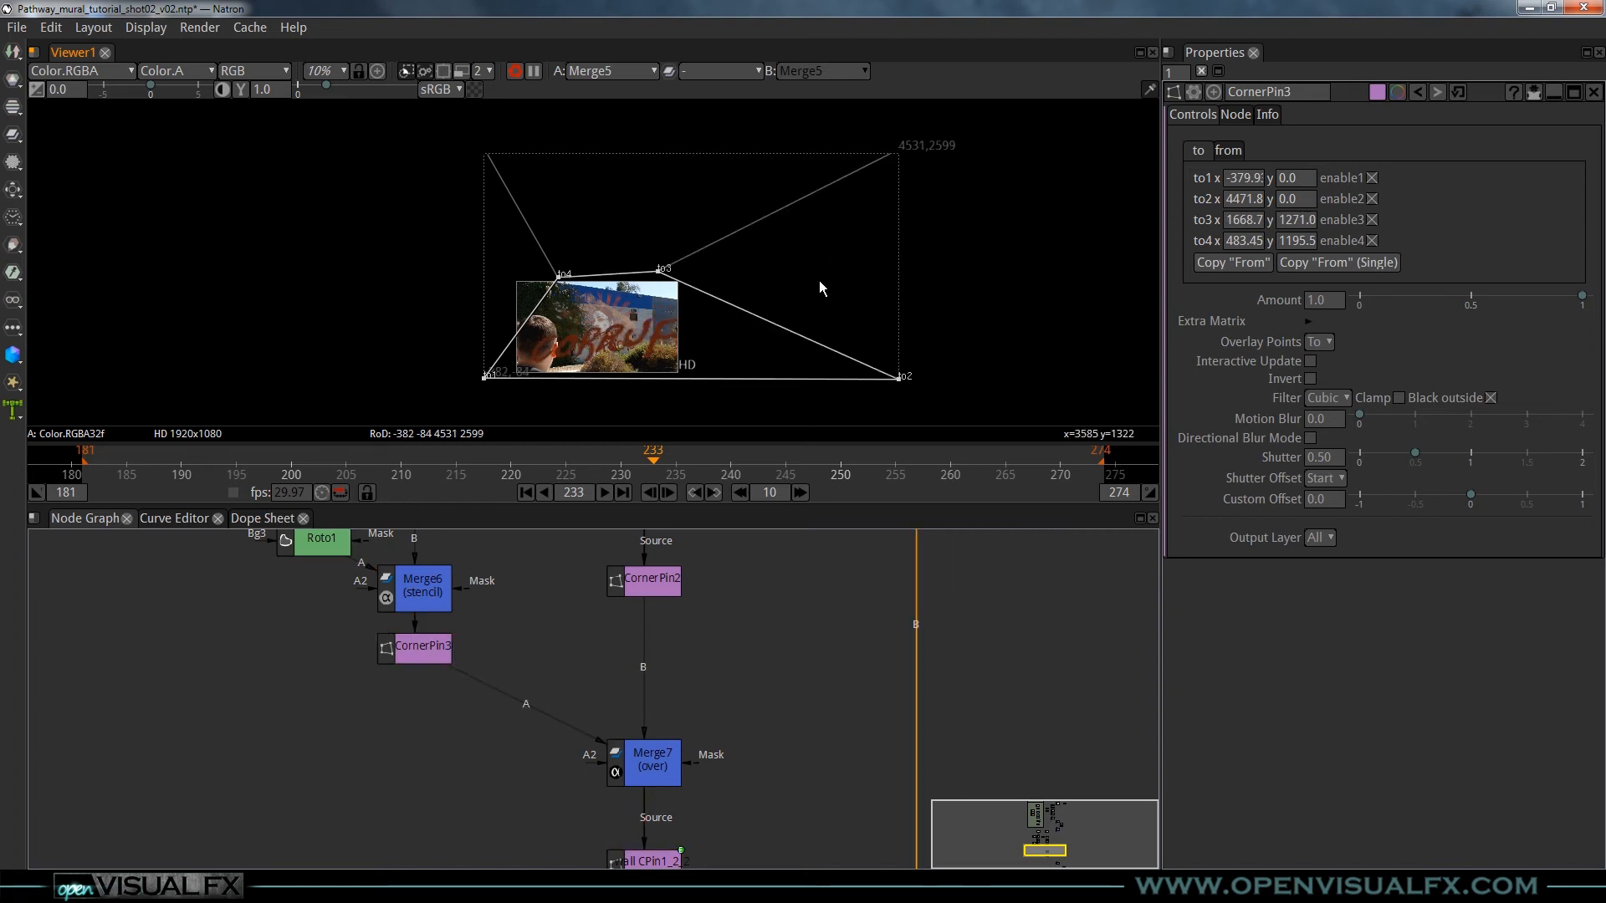
pyautogui.moveTo(901, 378); pyautogui.dragTo(665, 312)
pyautogui.moveTo(485, 378); pyautogui.dragTo(572, 309)
pyautogui.scroll(4, 590, 304)
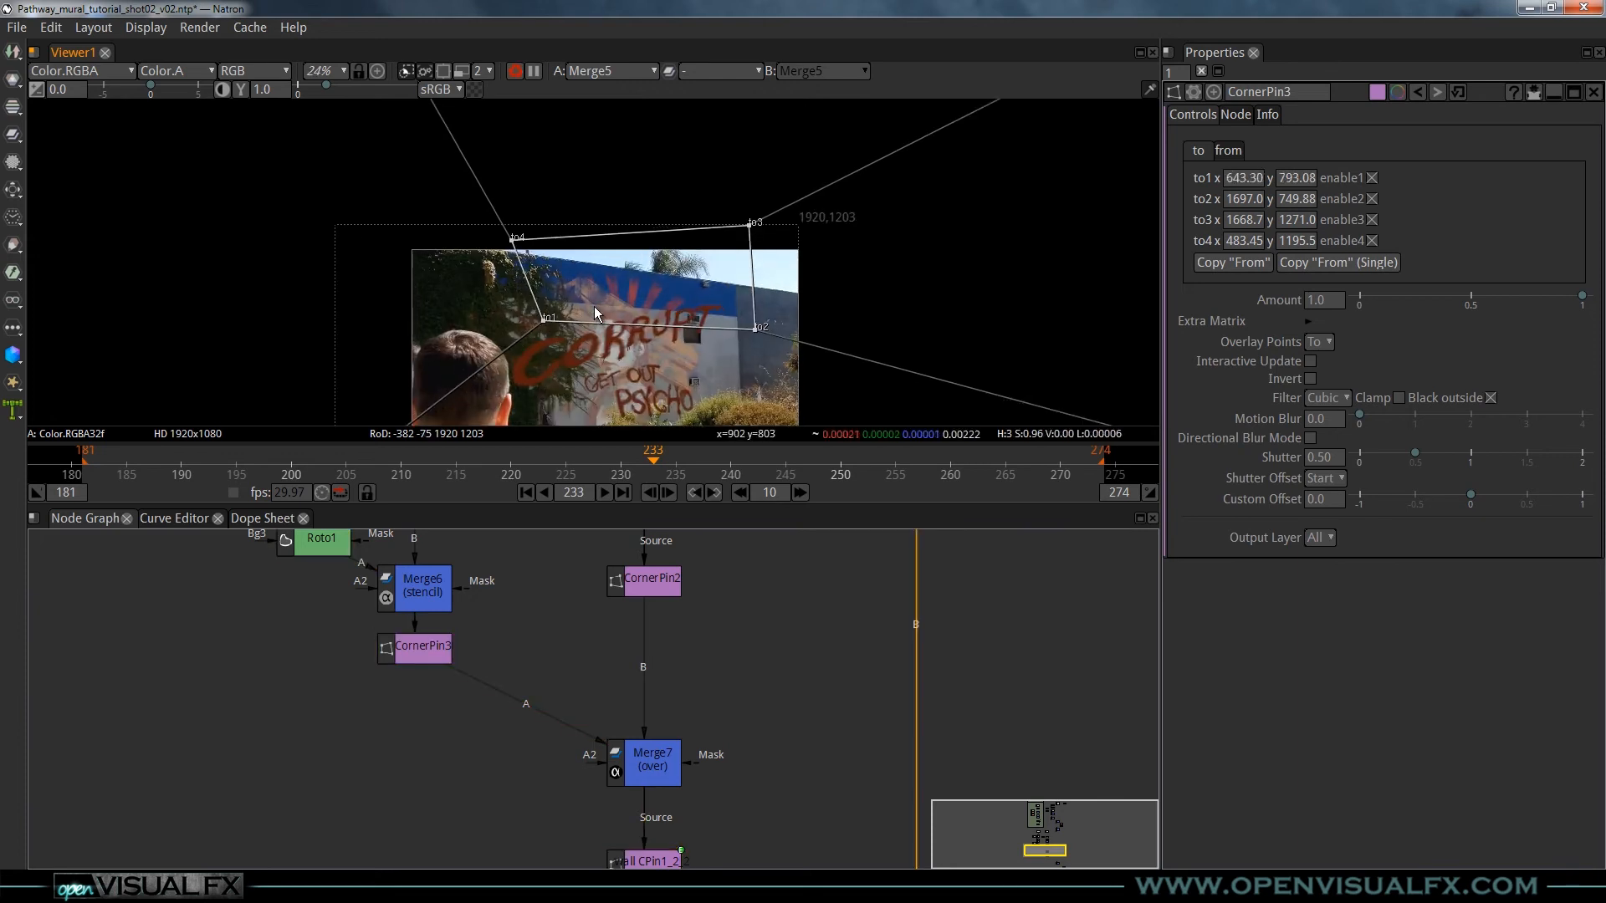
# - Shrink CornerPin3 over the upper wall: to1 about 648, 701, to4 584, 1069, to3 1429, 1121 and to2 1424, 698
pyautogui.scroll(4, 599, 308)
pyautogui.scroll(-3, 568, 279)
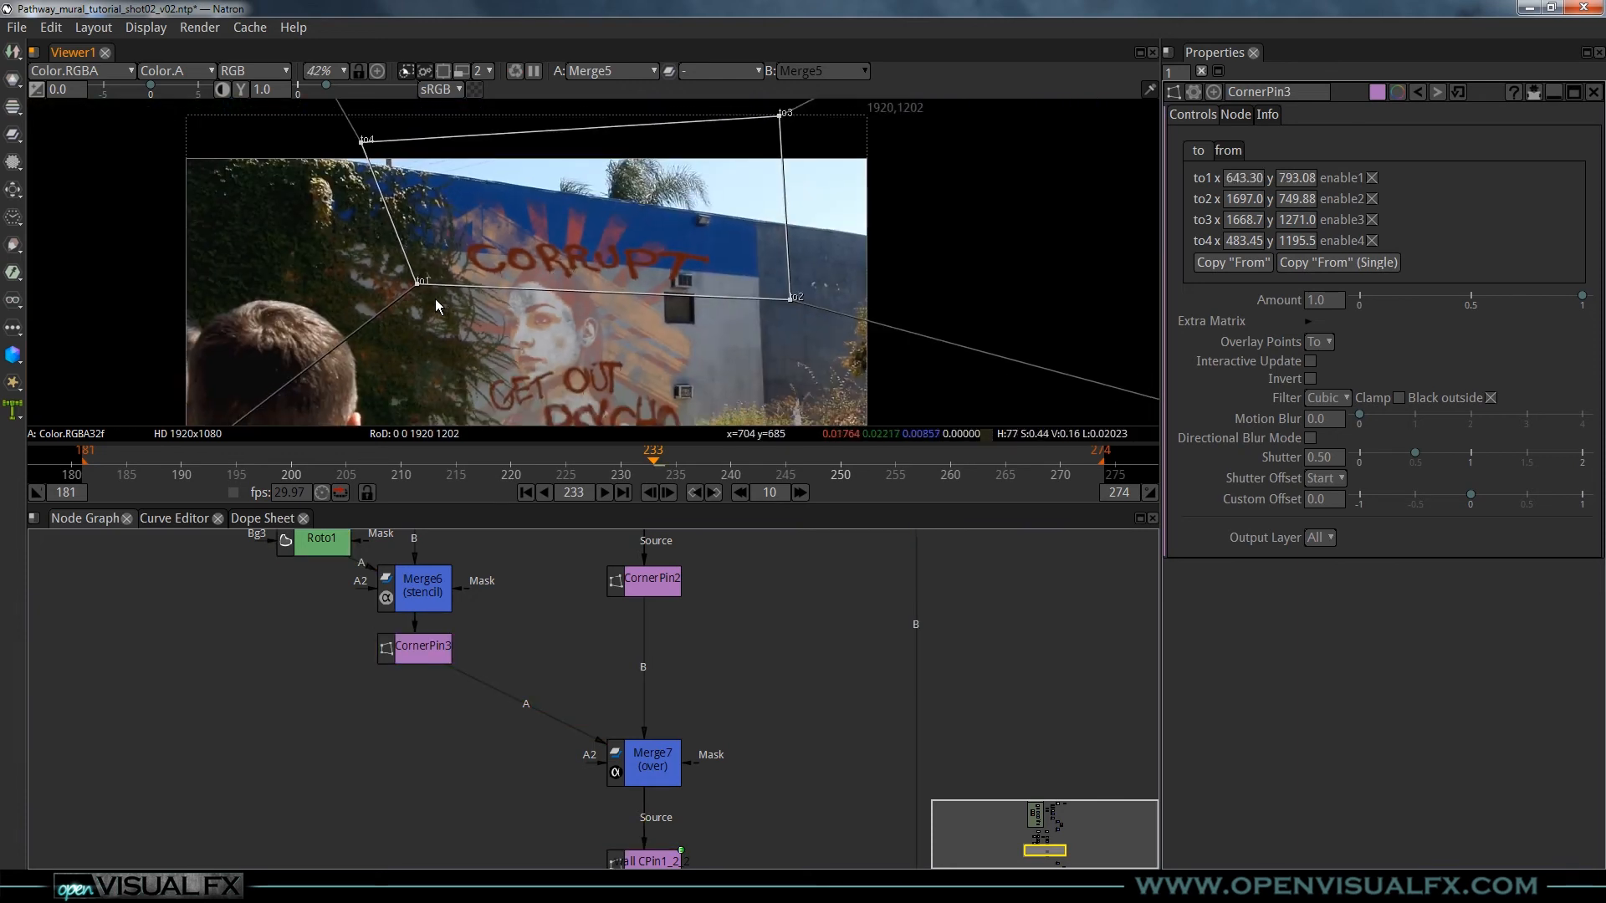
pyautogui.moveTo(420, 289); pyautogui.dragTo(419, 314)
pyautogui.moveTo(361, 141); pyautogui.dragTo(401, 184)
pyautogui.moveTo(785, 111); pyautogui.dragTo(699, 168)
pyautogui.moveTo(795, 297); pyautogui.dragTo(692, 316)
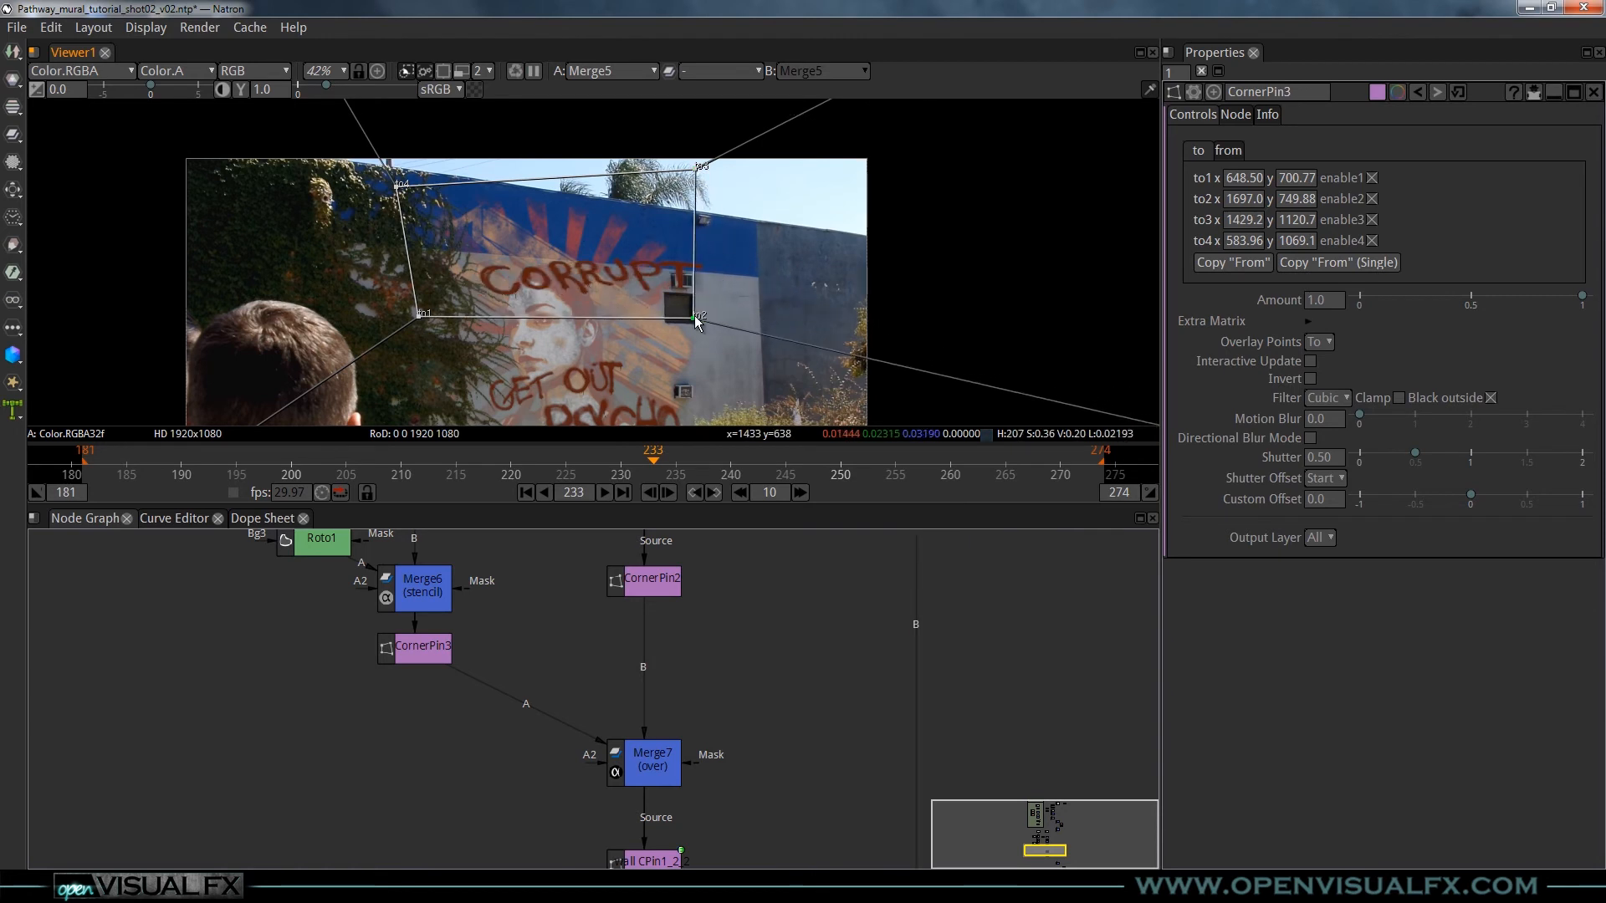
# - Raise CornerPin3's to4 corner to about 534, 1141, to3 to 1321, 1228 and to2 to 1407, 754
pyautogui.moveTo(692, 171); pyautogui.dragTo(687, 158)
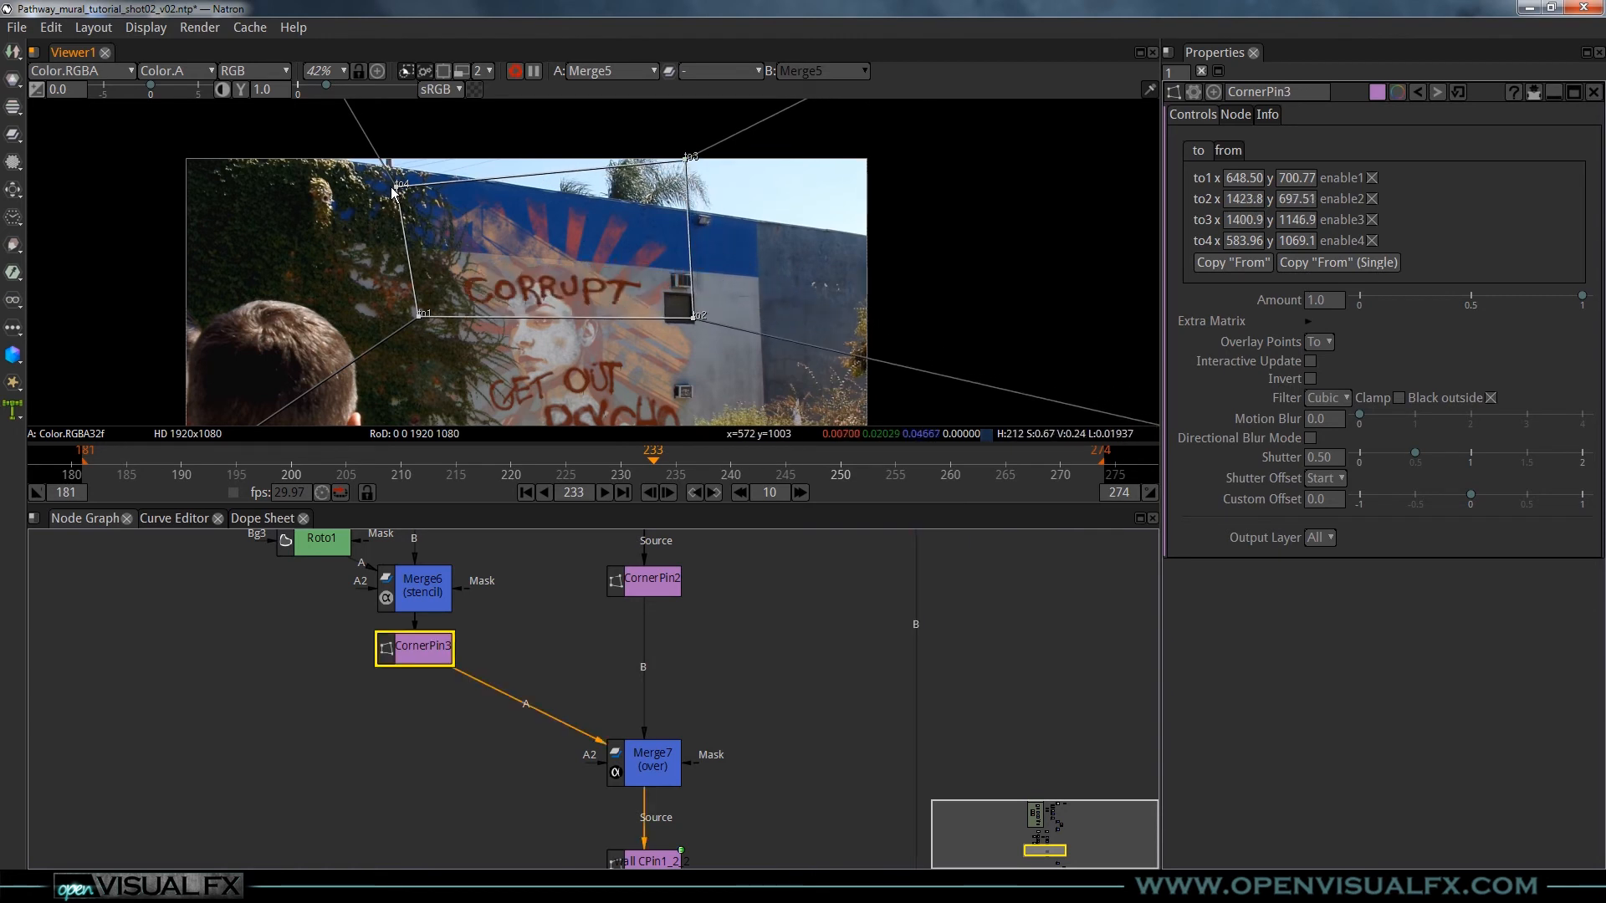
pyautogui.moveTo(396, 185); pyautogui.dragTo(381, 165)
pyautogui.moveTo(688, 158); pyautogui.dragTo(656, 128)
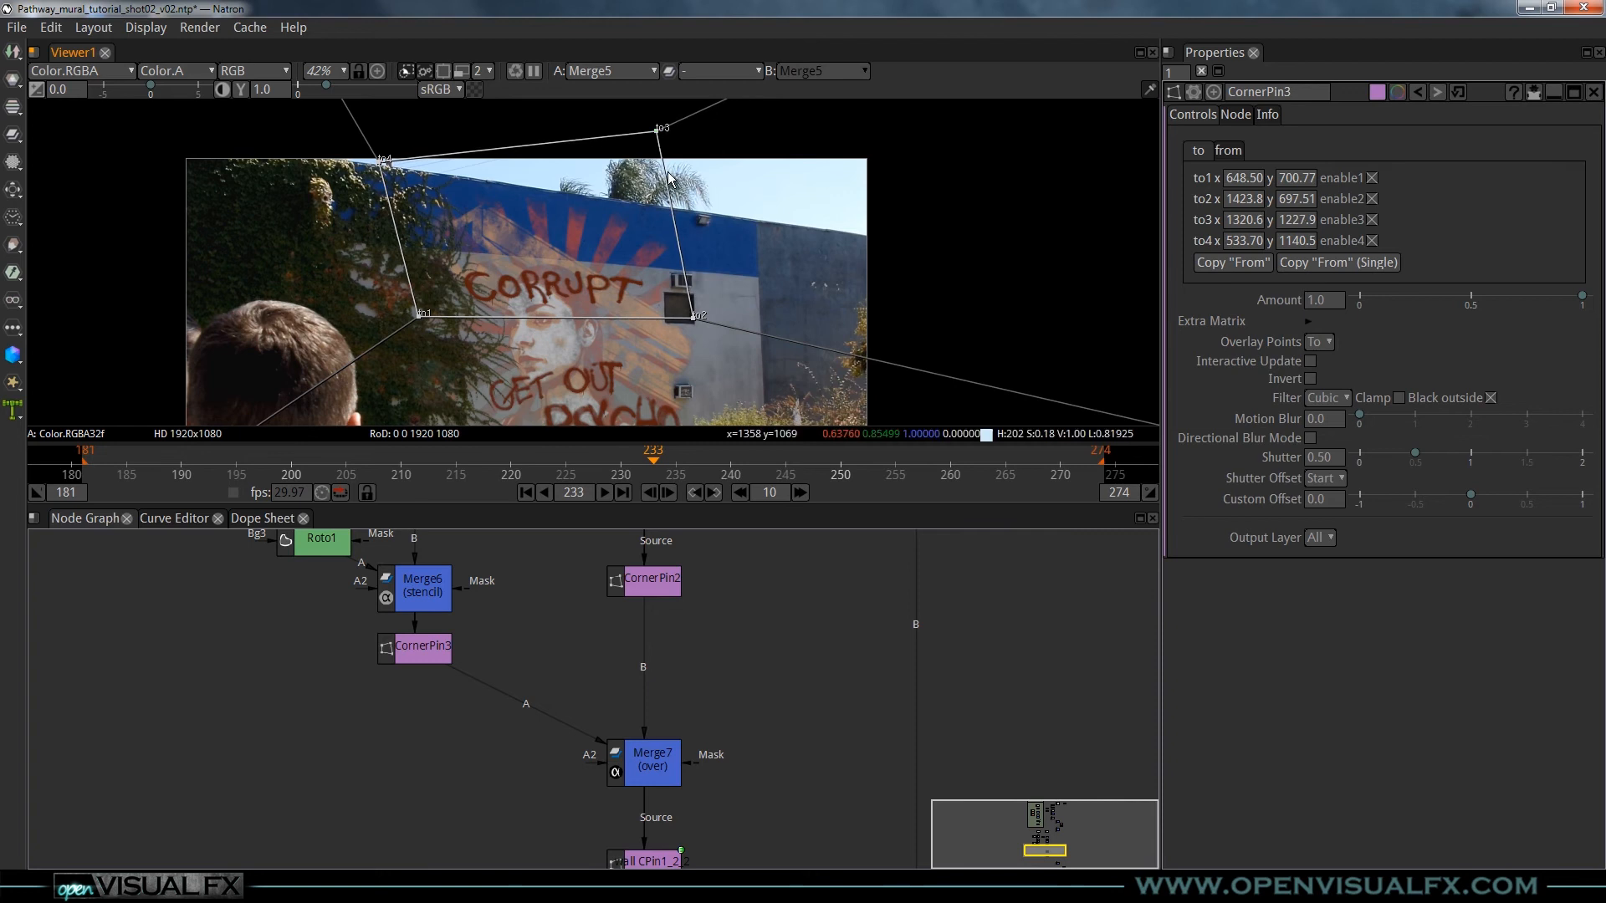
pyautogui.moveTo(694, 320); pyautogui.dragTo(690, 299)
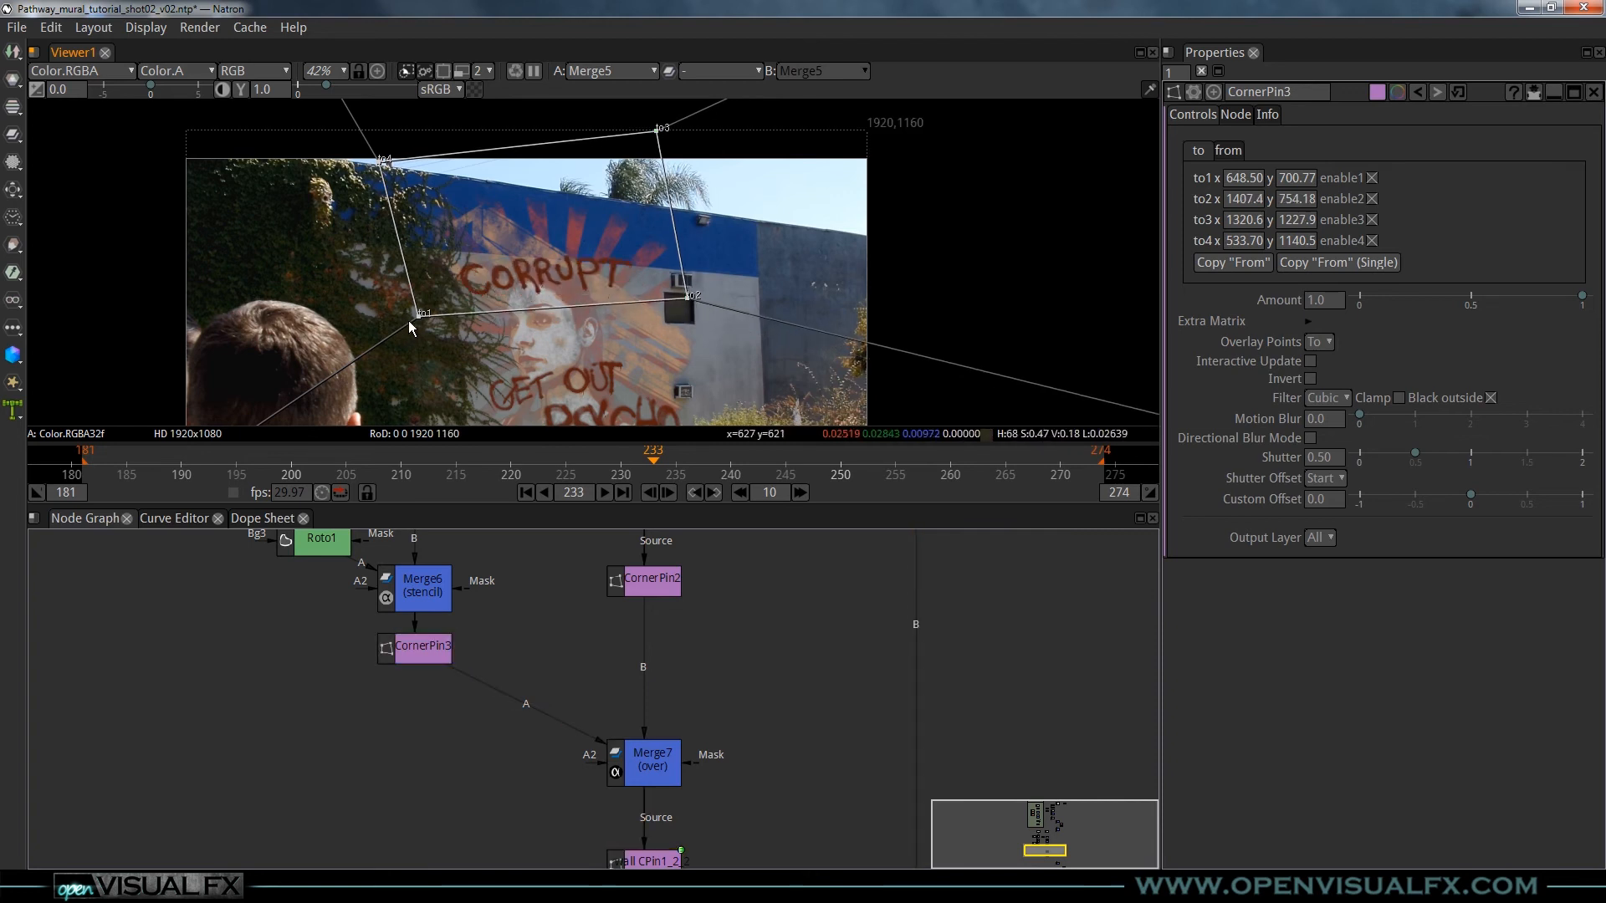
# - Nudge CornerPin3's to1 corner to about 620, 715, to2 to 1403, 752, to3 to 1325, 1223 and to4 to 541, 1160
pyautogui.moveTo(416, 316); pyautogui.dragTo(411, 312)
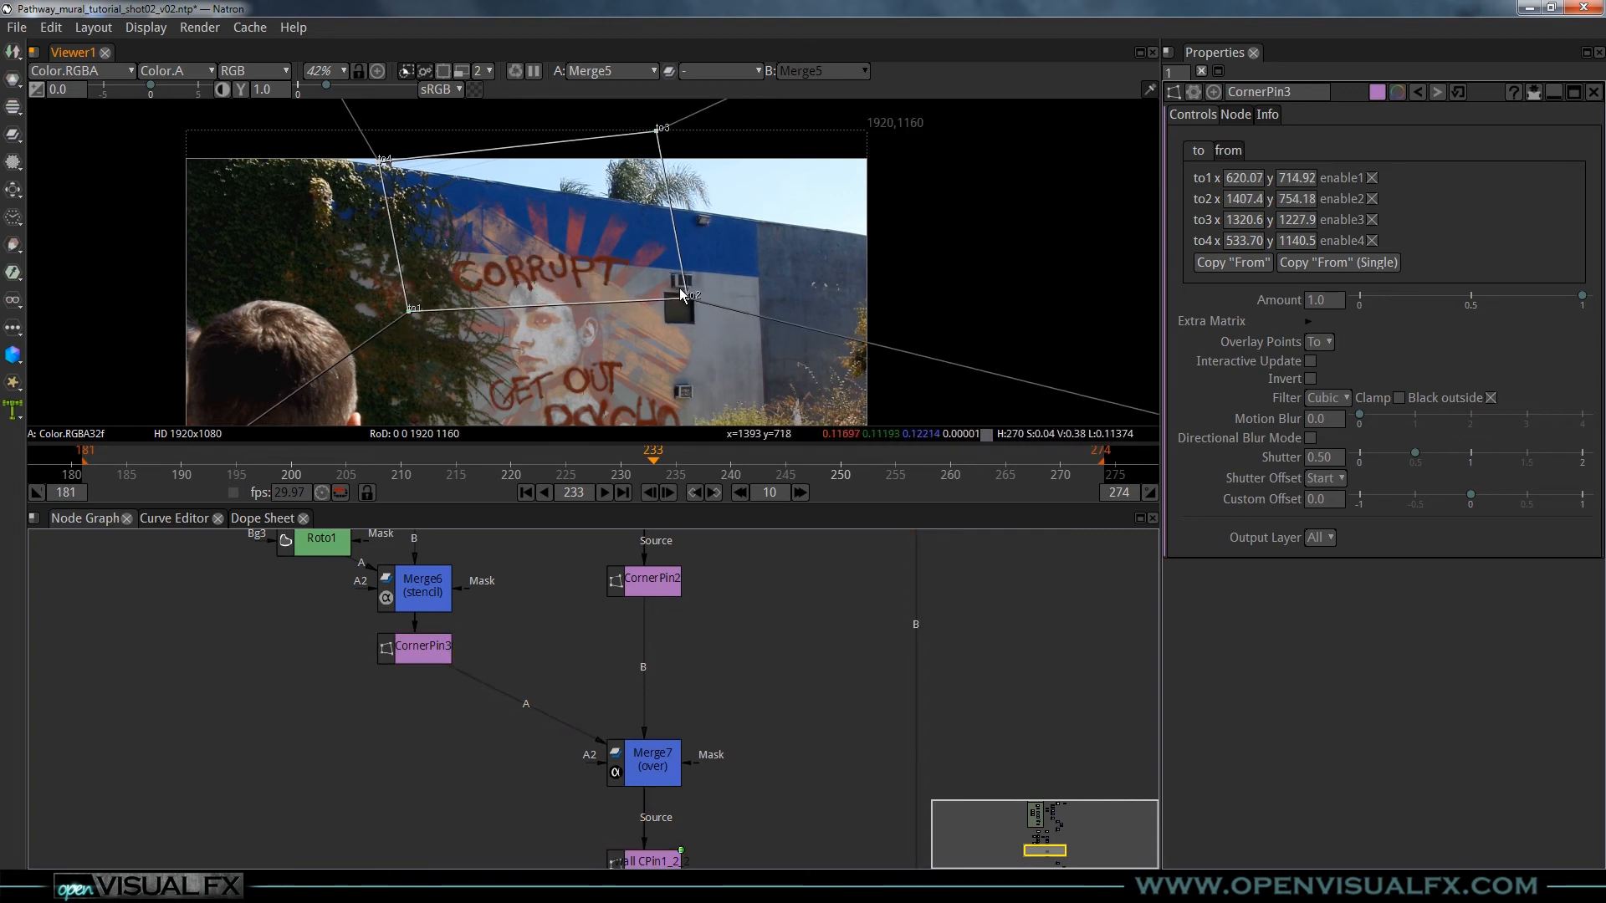
pyautogui.moveTo(686, 299); pyautogui.dragTo(685, 299)
pyautogui.moveTo(656, 131); pyautogui.dragTo(658, 133)
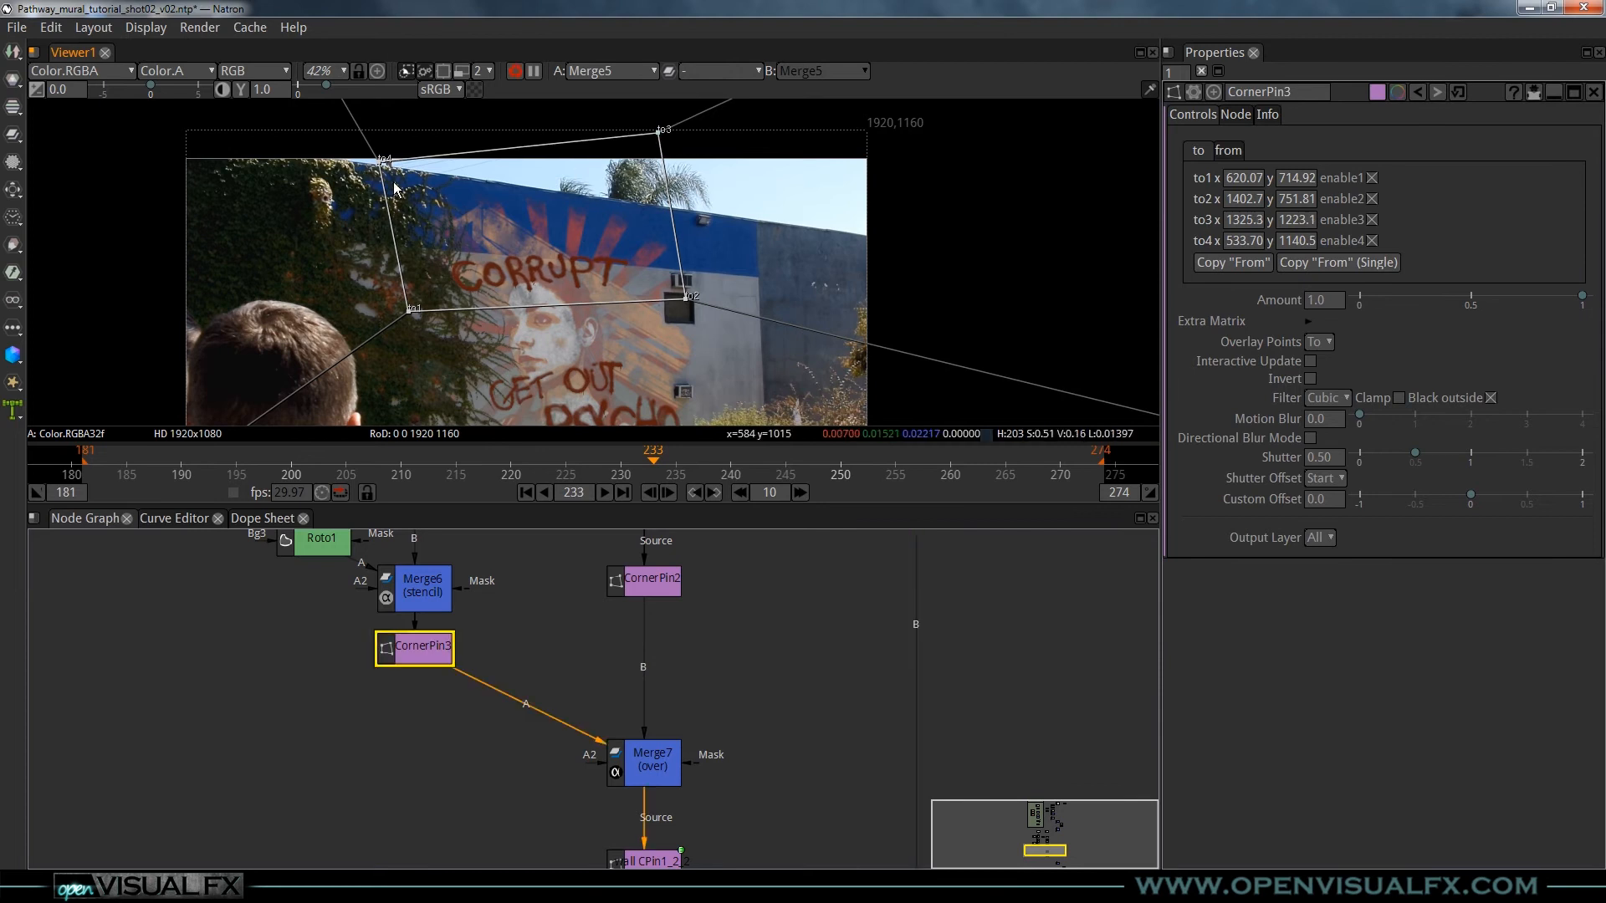
pyautogui.moveTo(378, 165); pyautogui.dragTo(381, 158)
pyautogui.scroll(2, 502, 278)
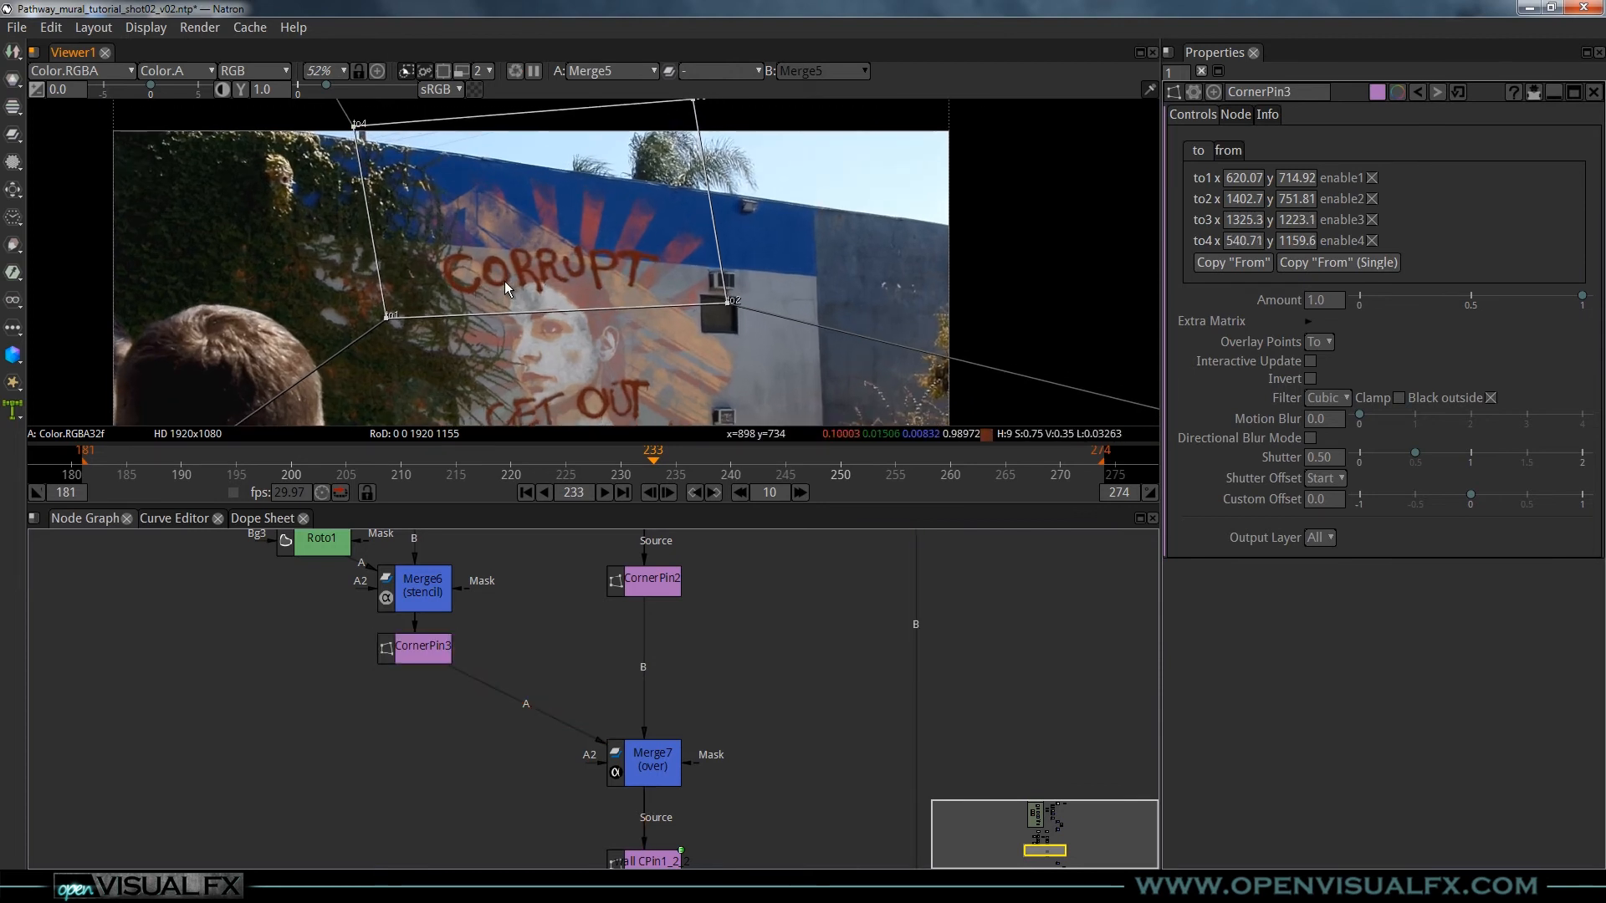
pyautogui.scroll(-3, 549, 227)
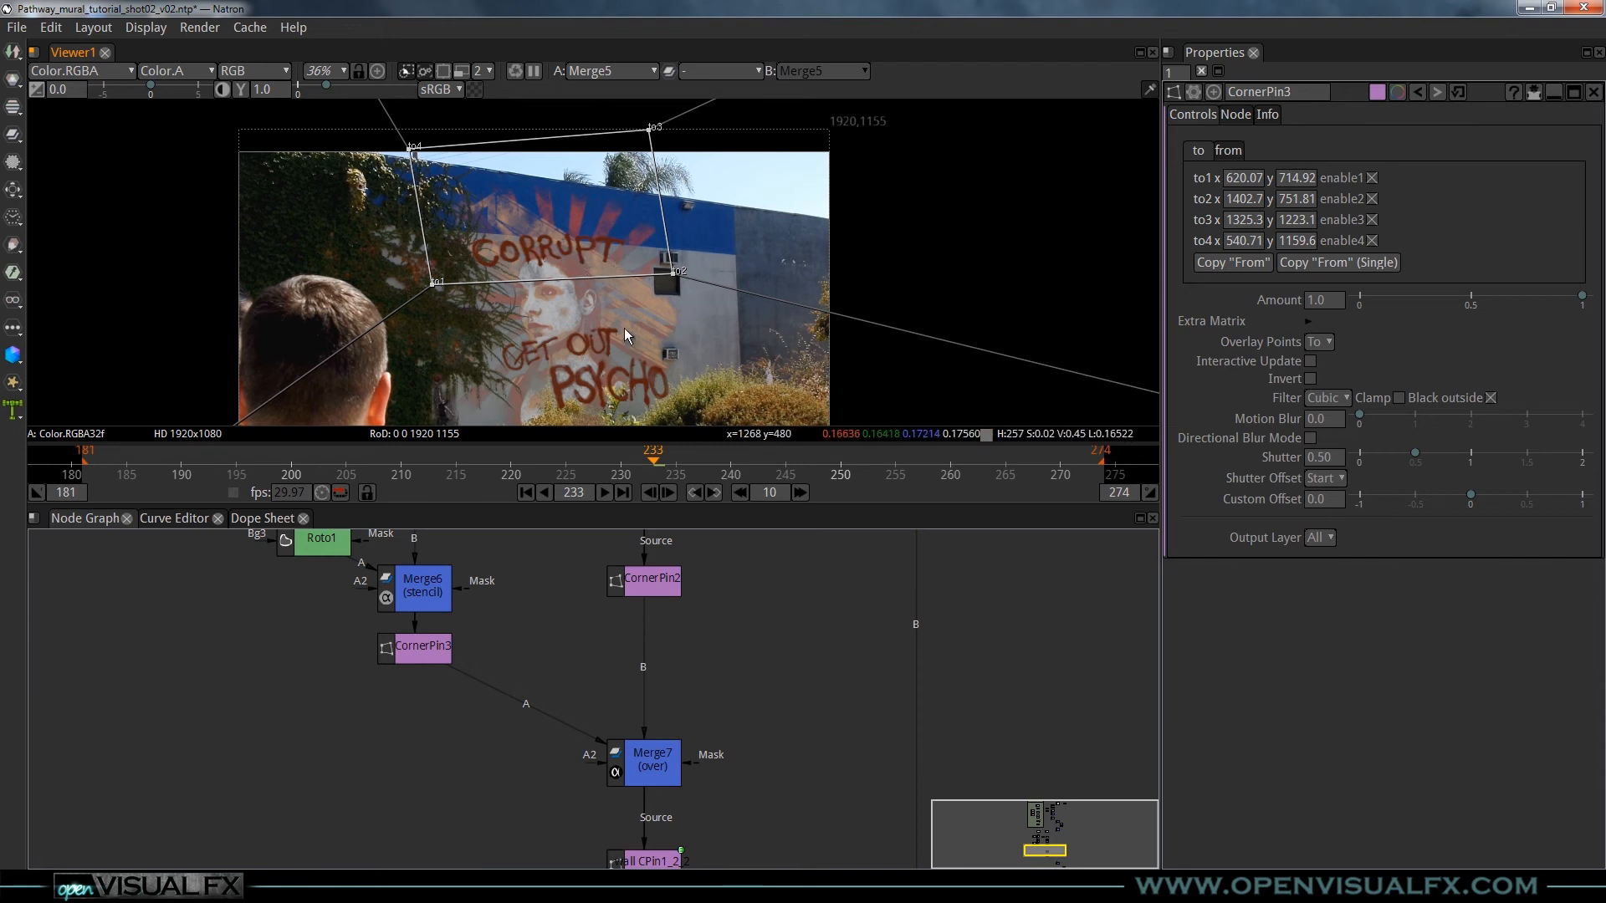
# - Slant CornerPin3 with the wall's perspective: to4 about 565, 1234, to1 546, 821, to2 1367, 695 and to3 1402, 1174
pyautogui.moveTo(409, 147); pyautogui.dragTo(417, 123)
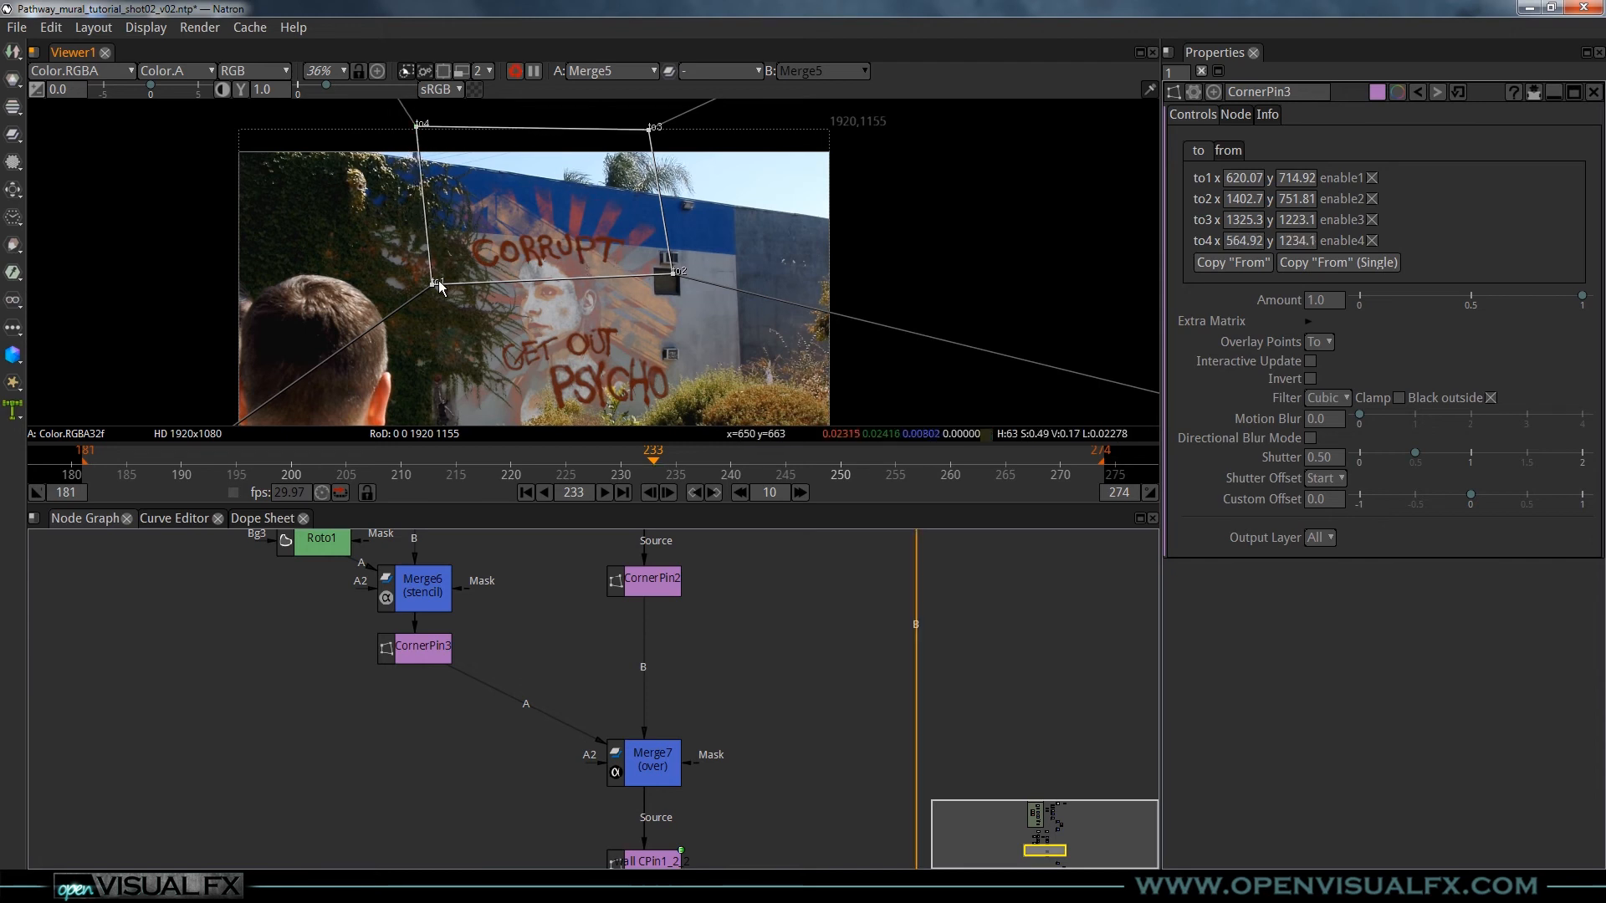
pyautogui.moveTo(435, 282); pyautogui.dragTo(410, 255)
pyautogui.moveTo(674, 270); pyautogui.dragTo(665, 289)
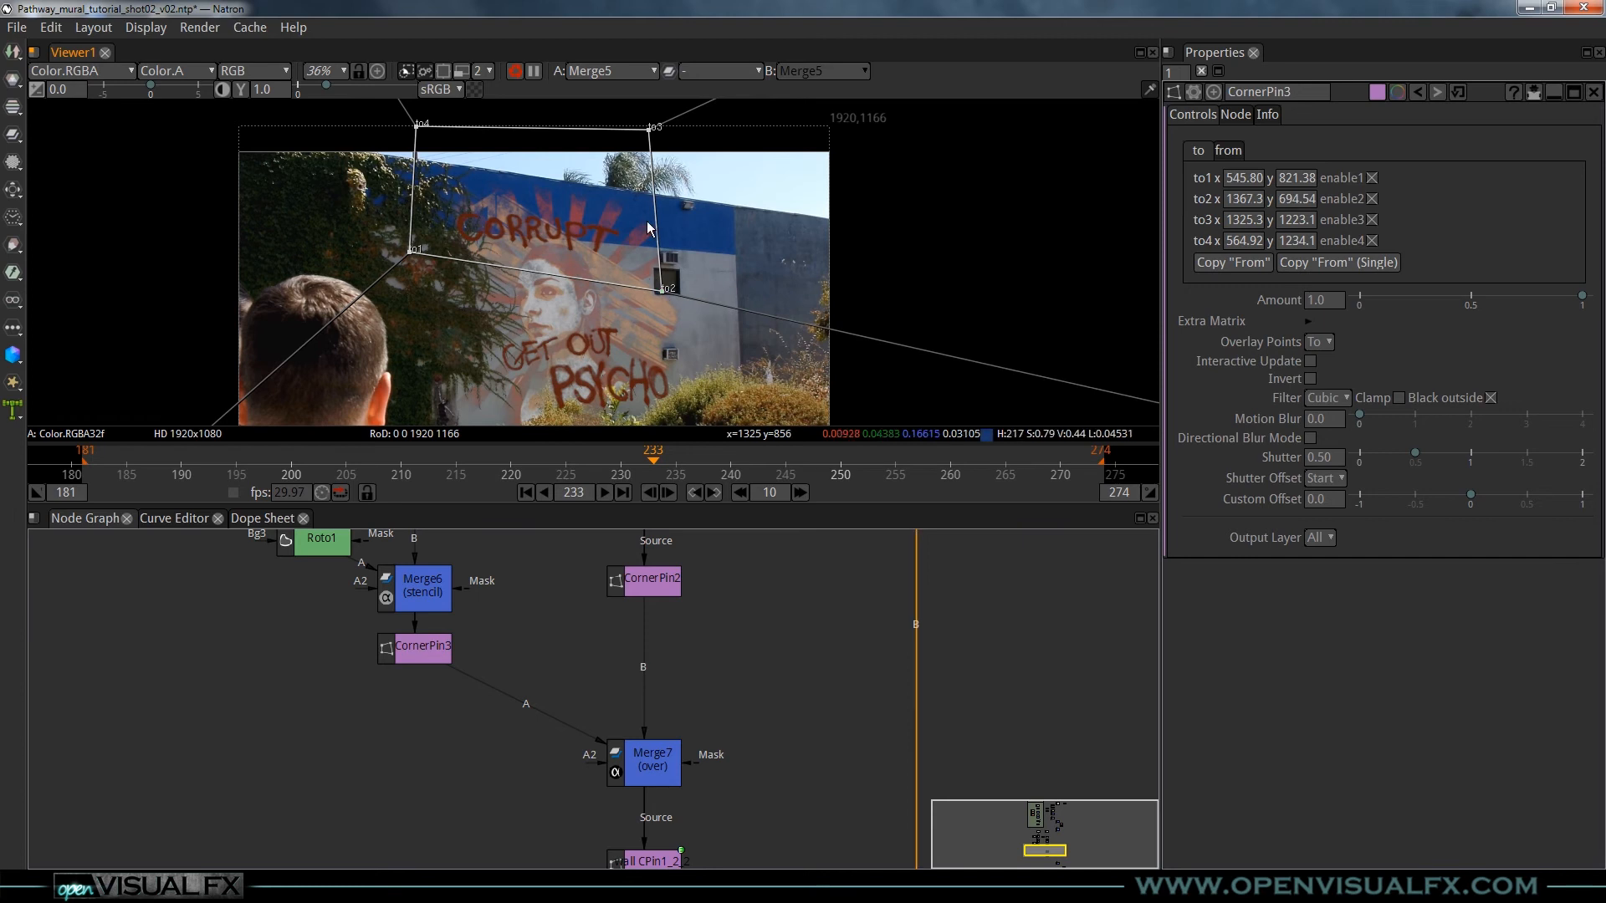
pyautogui.moveTo(653, 132); pyautogui.dragTo(674, 144)
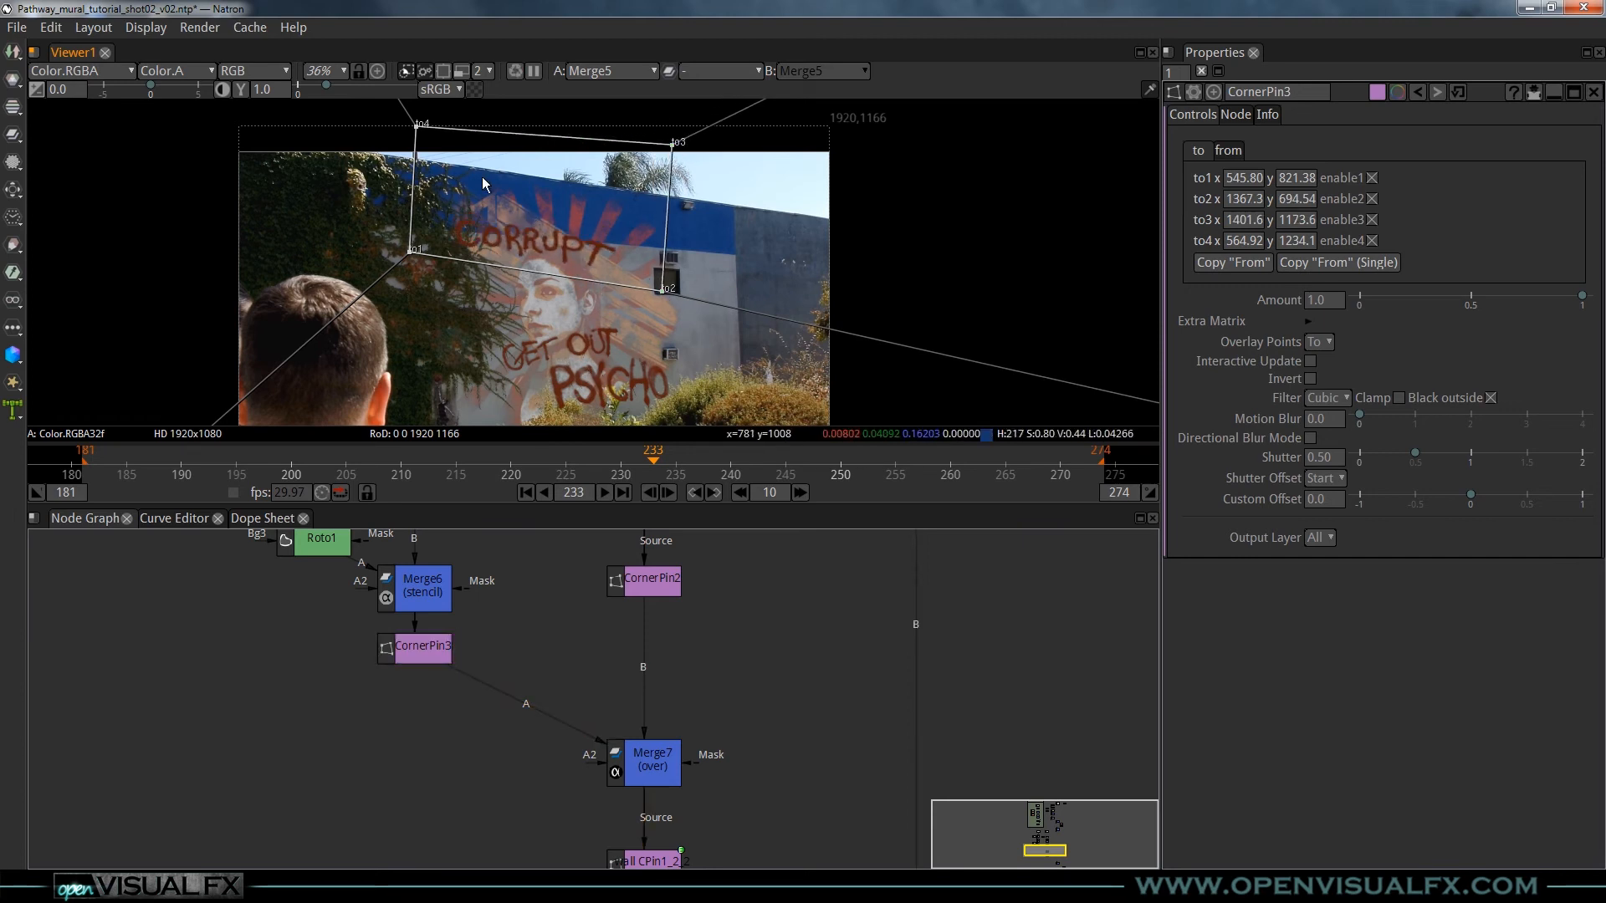
# - Steepen CornerPin3's slant with to4 about 617, 1270, to1 546, 854, to2 1373, 637 and to3 1418, 1171
pyautogui.moveTo(414, 126); pyautogui.dragTo(432, 113)
pyautogui.moveTo(413, 249); pyautogui.dragTo(411, 240)
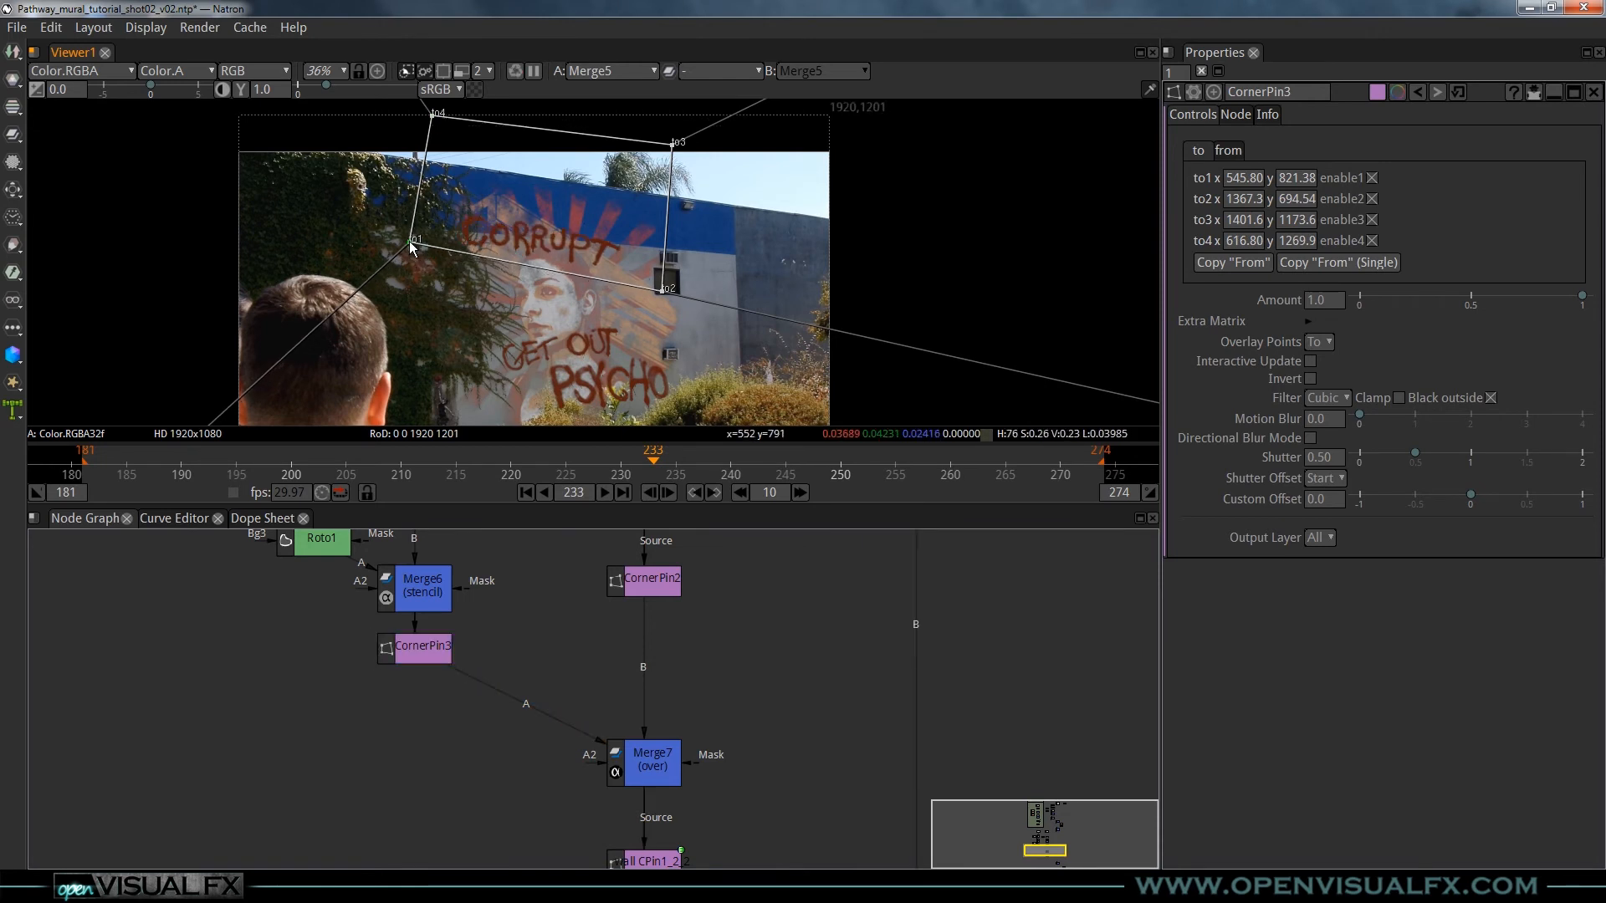
pyautogui.moveTo(662, 288); pyautogui.dragTo(667, 306)
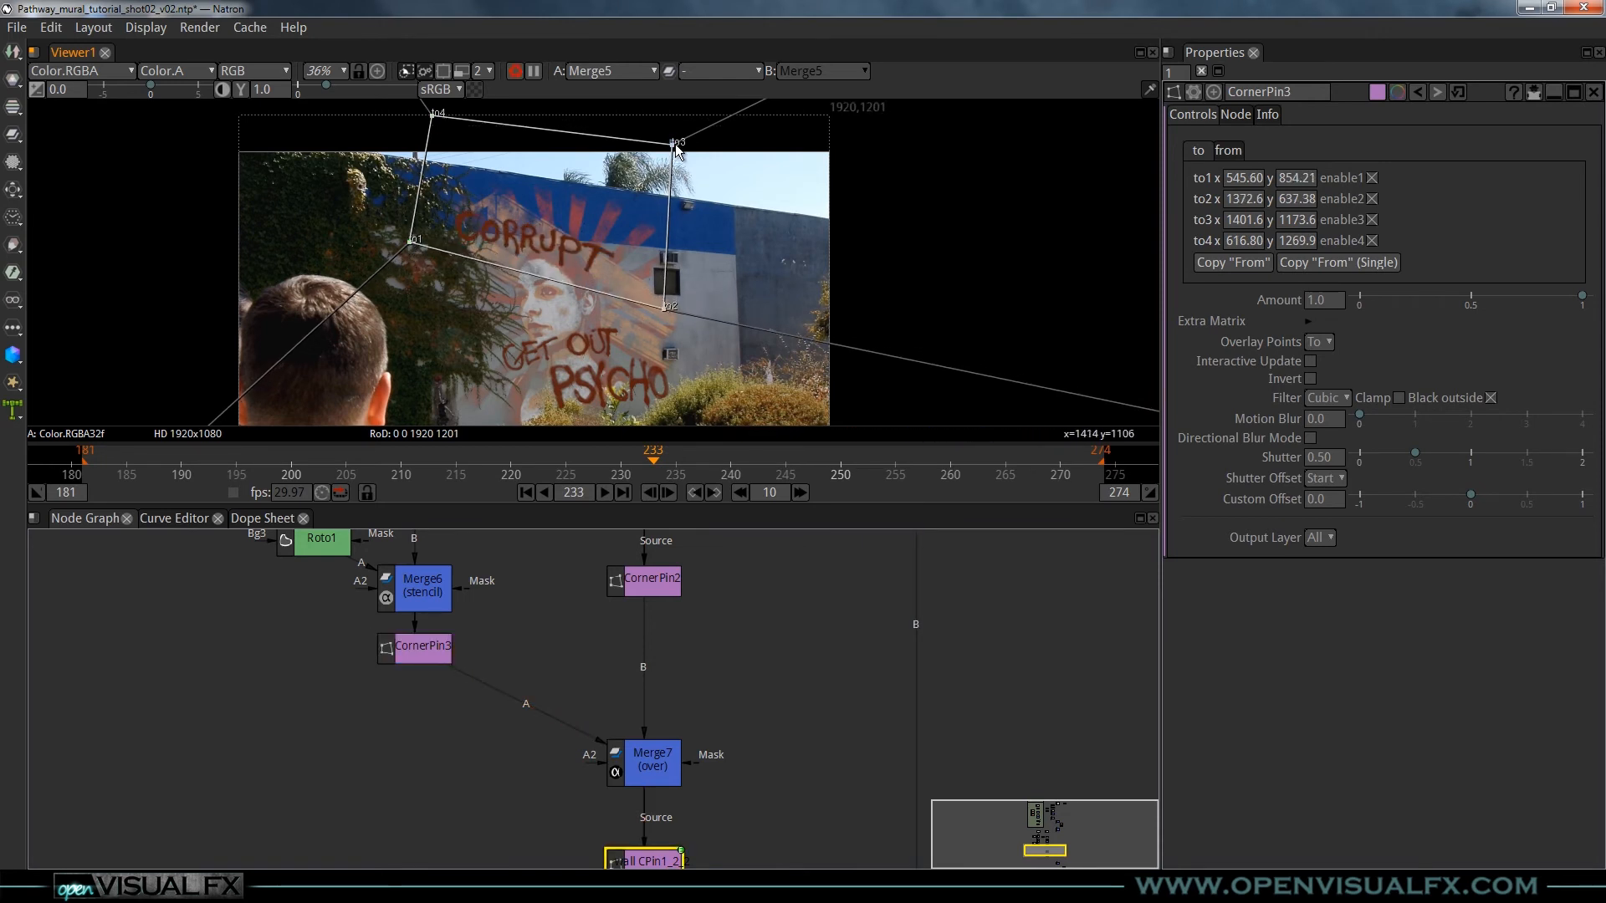
pyautogui.moveTo(673, 145); pyautogui.dragTo(678, 145)
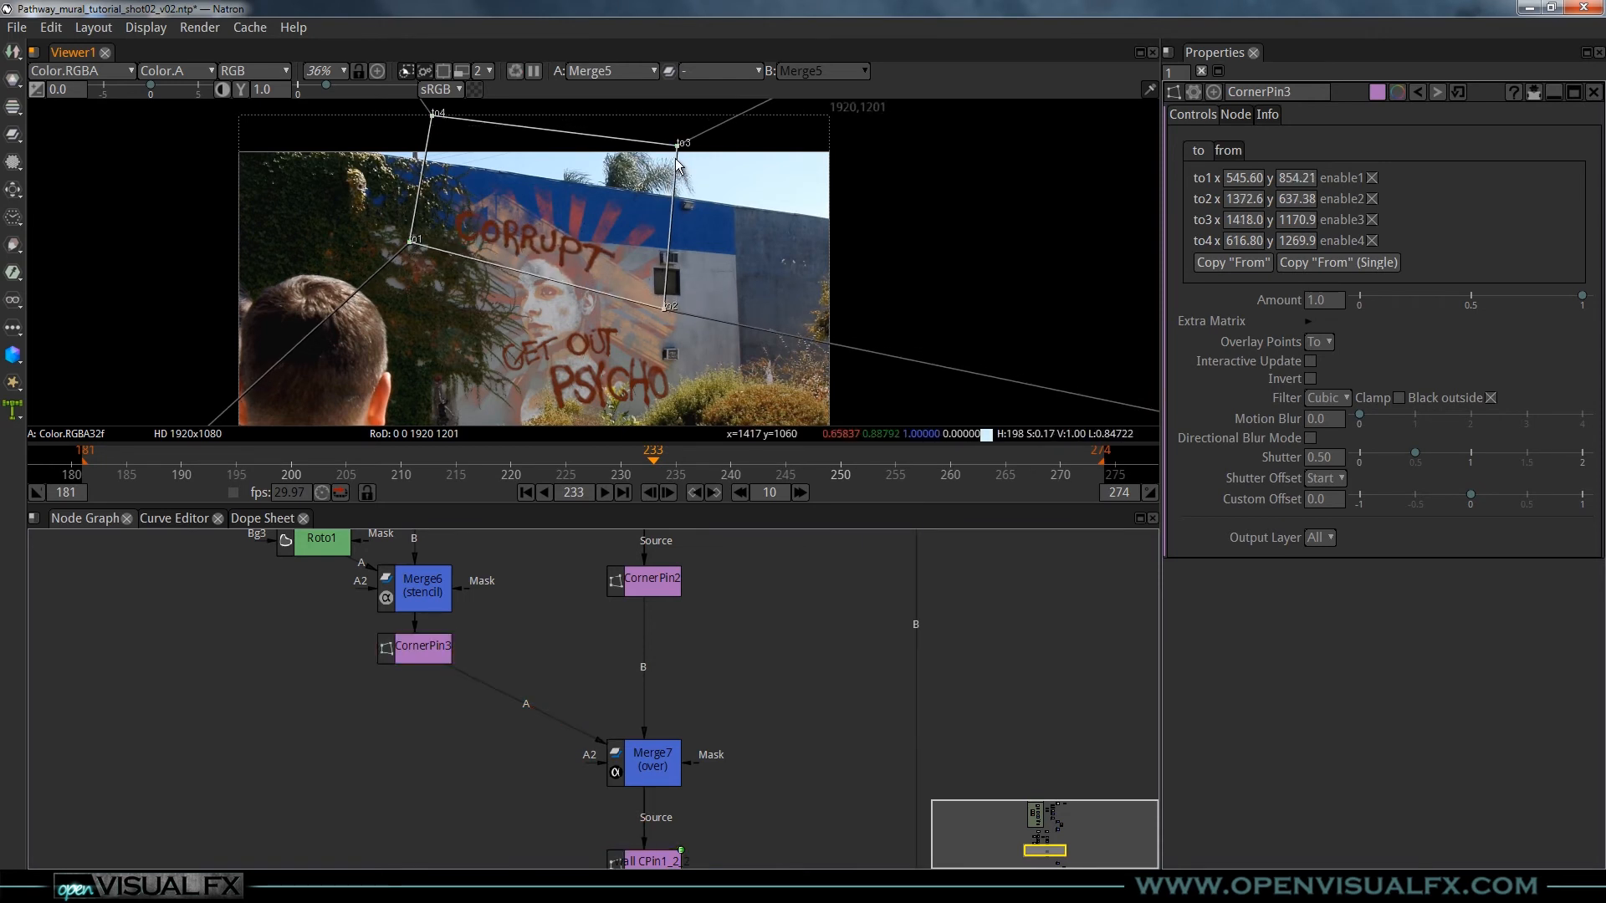
# - Fine-tune CornerPin3 to about to1 565, 835, to4 650, 1267, to2 1408, 621 and to3 1451, 1182, and close its properties
pyautogui.moveTo(419, 244); pyautogui.dragTo(424, 250)
pyautogui.moveTo(432, 113); pyautogui.dragTo(444, 115)
pyautogui.moveTo(669, 306); pyautogui.dragTo(678, 311)
pyautogui.moveTo(681, 144); pyautogui.dragTo(691, 141)
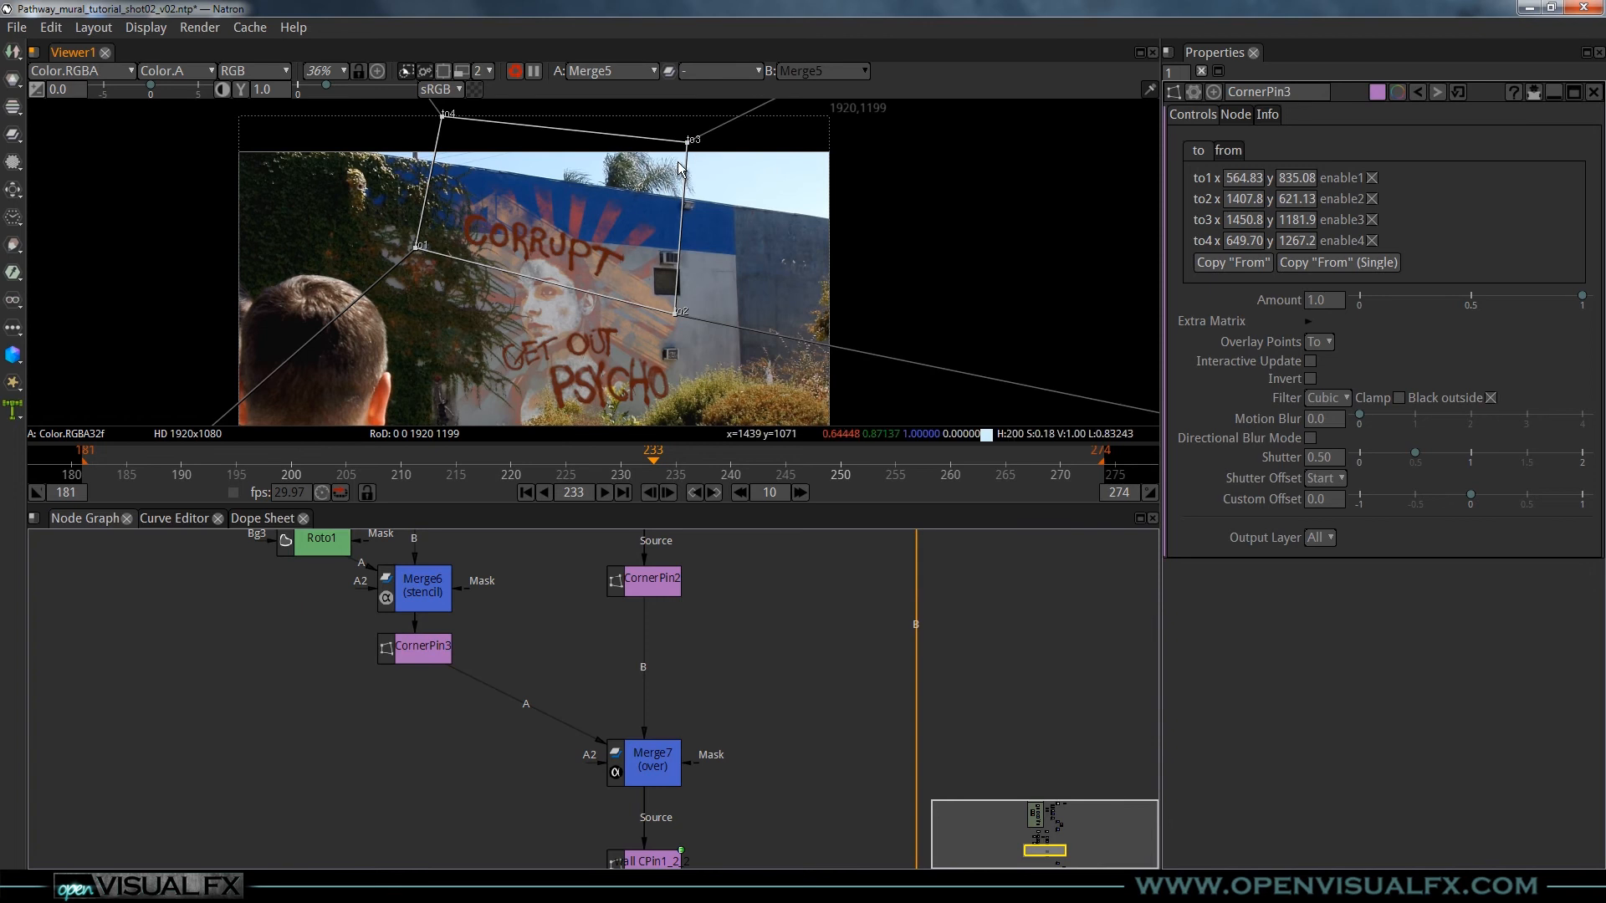
pyautogui.scroll(3, 556, 288)
pyautogui.moveTo(578, 271)
pyautogui.mouseDown()
pyautogui.moveTo(654, 206)
pyautogui.moveTo(607, 341)
pyautogui.moveTo(574, 255)
pyautogui.mouseUp()
pyautogui.scroll(-1, 602, 314)
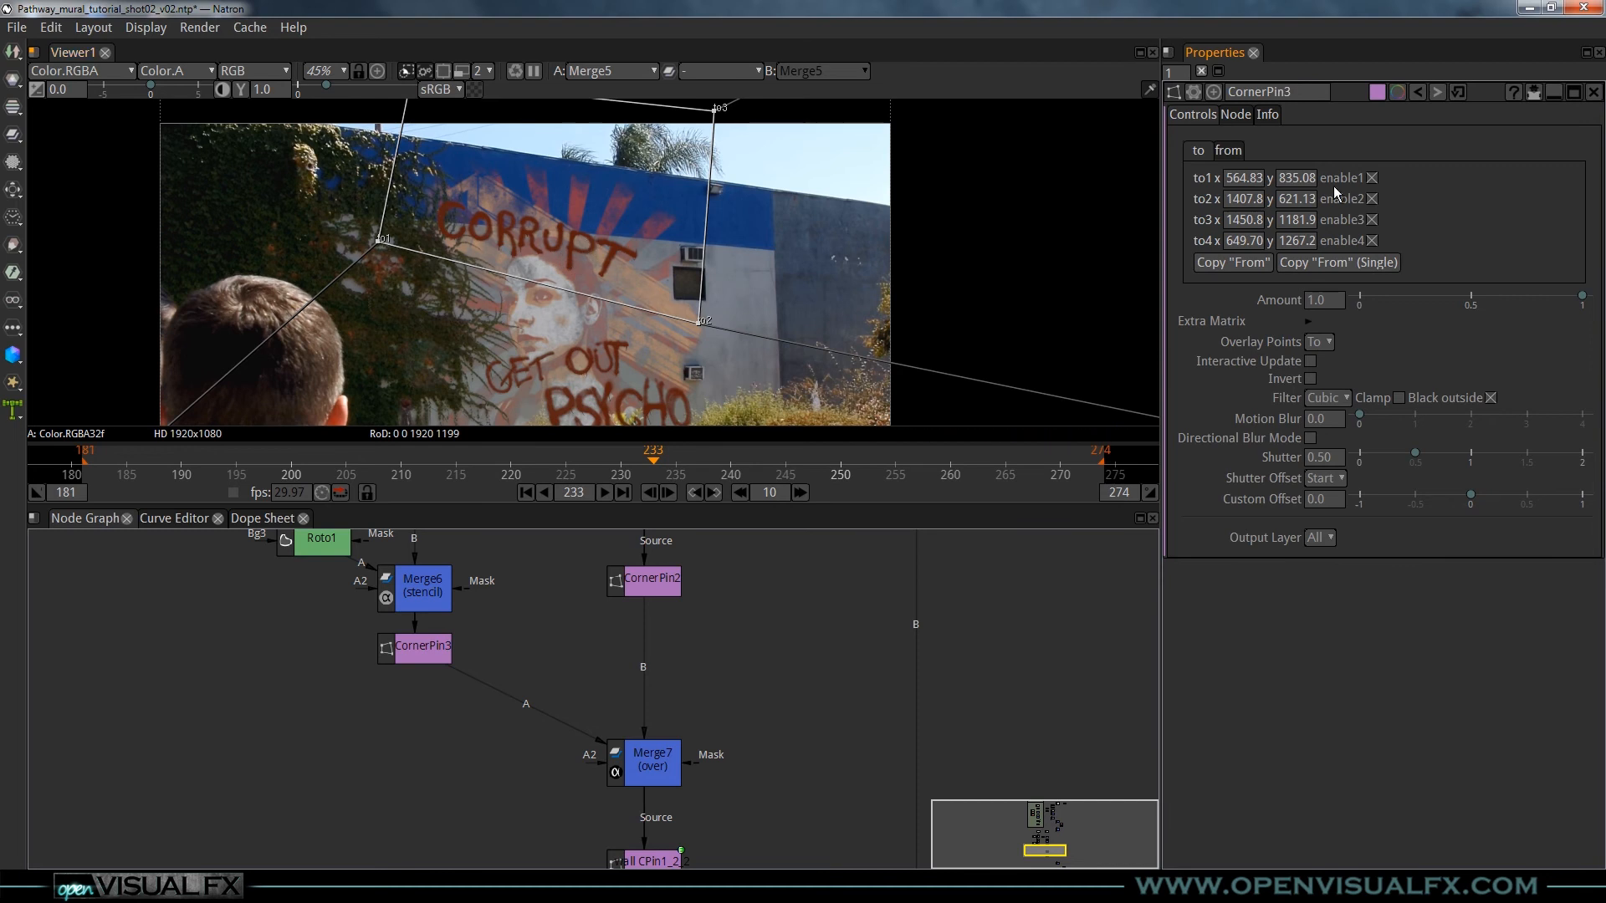
pyautogui.click(1593, 92)
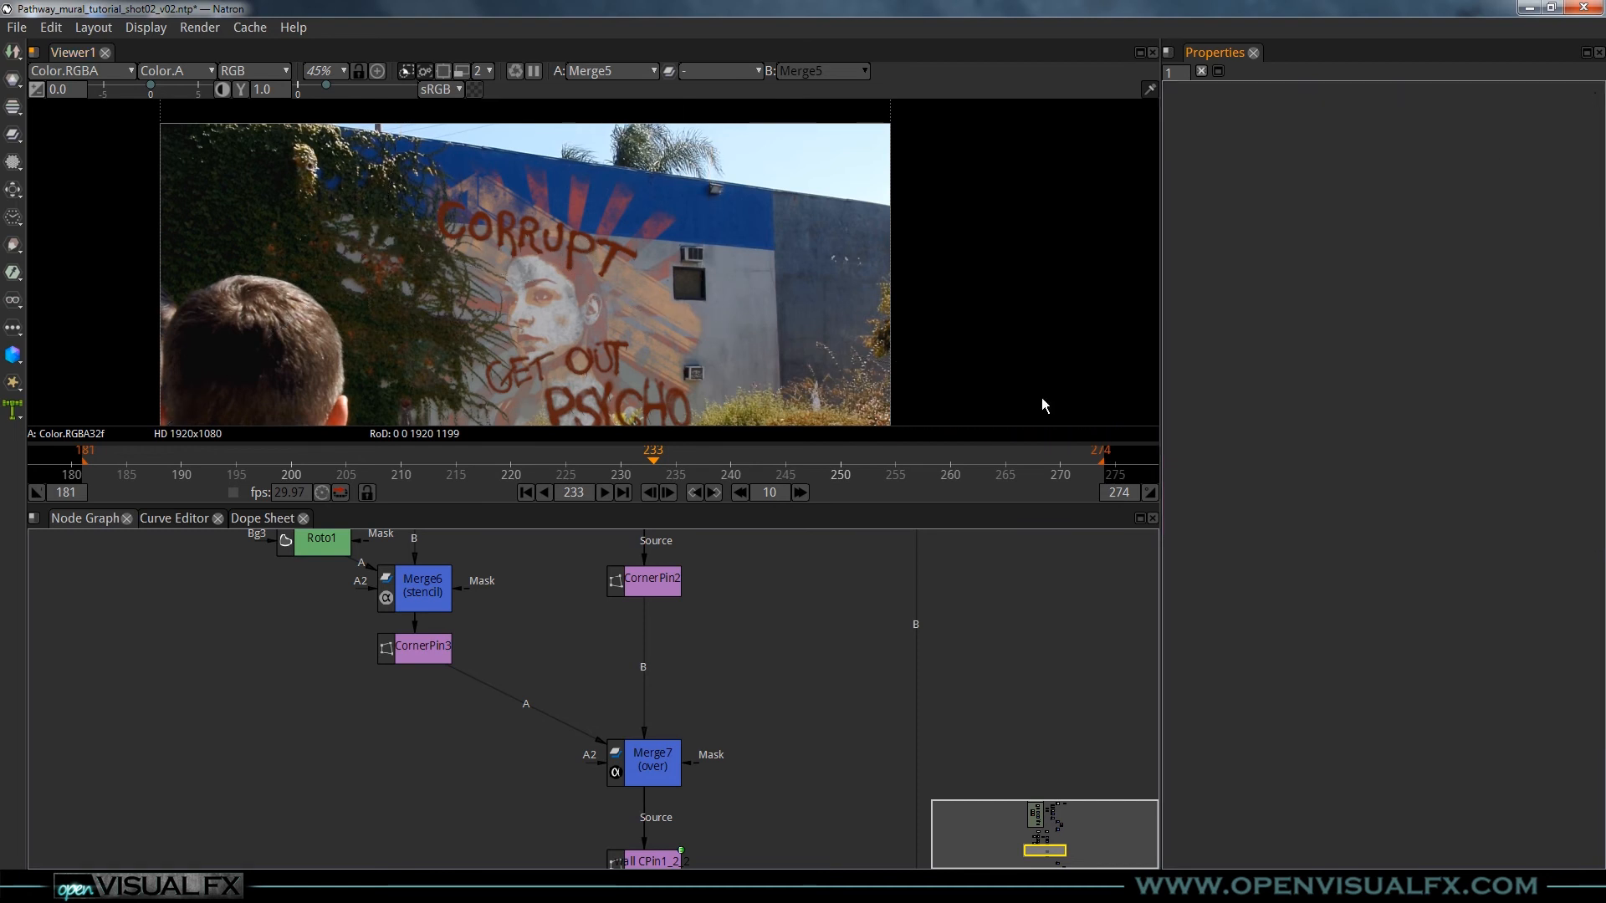
# - Move the wall corner-pin node slightly closer to Merge7 above it
pyautogui.moveTo(709, 729); pyautogui.dragTo(658, 576)
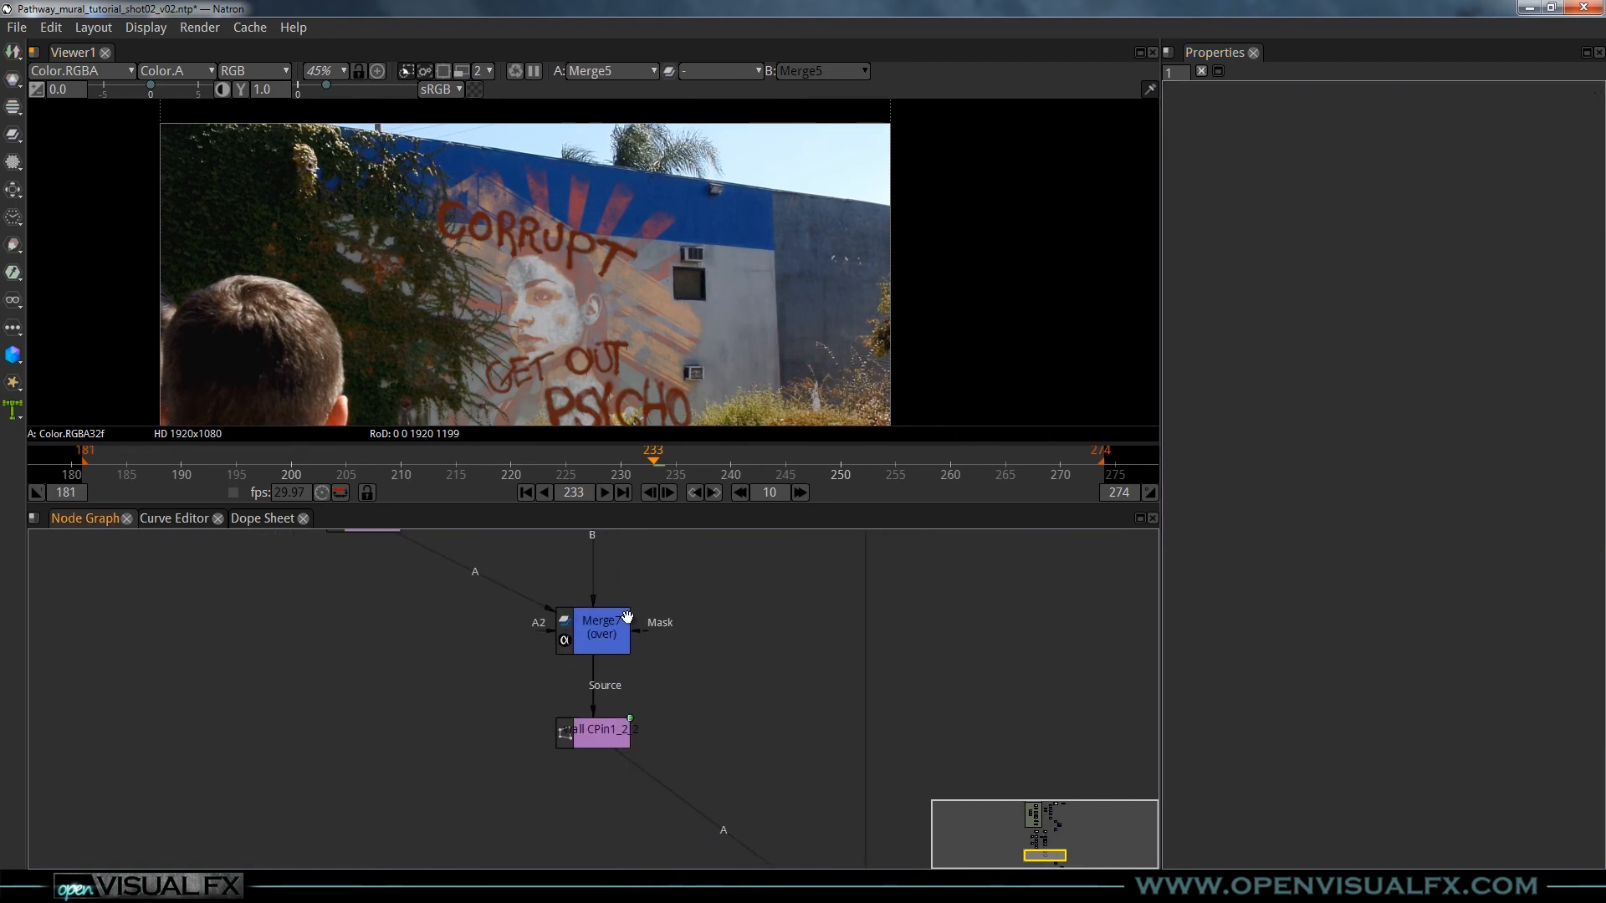
pyautogui.click(604, 614)
pyautogui.moveTo(615, 729); pyautogui.dragTo(613, 706)
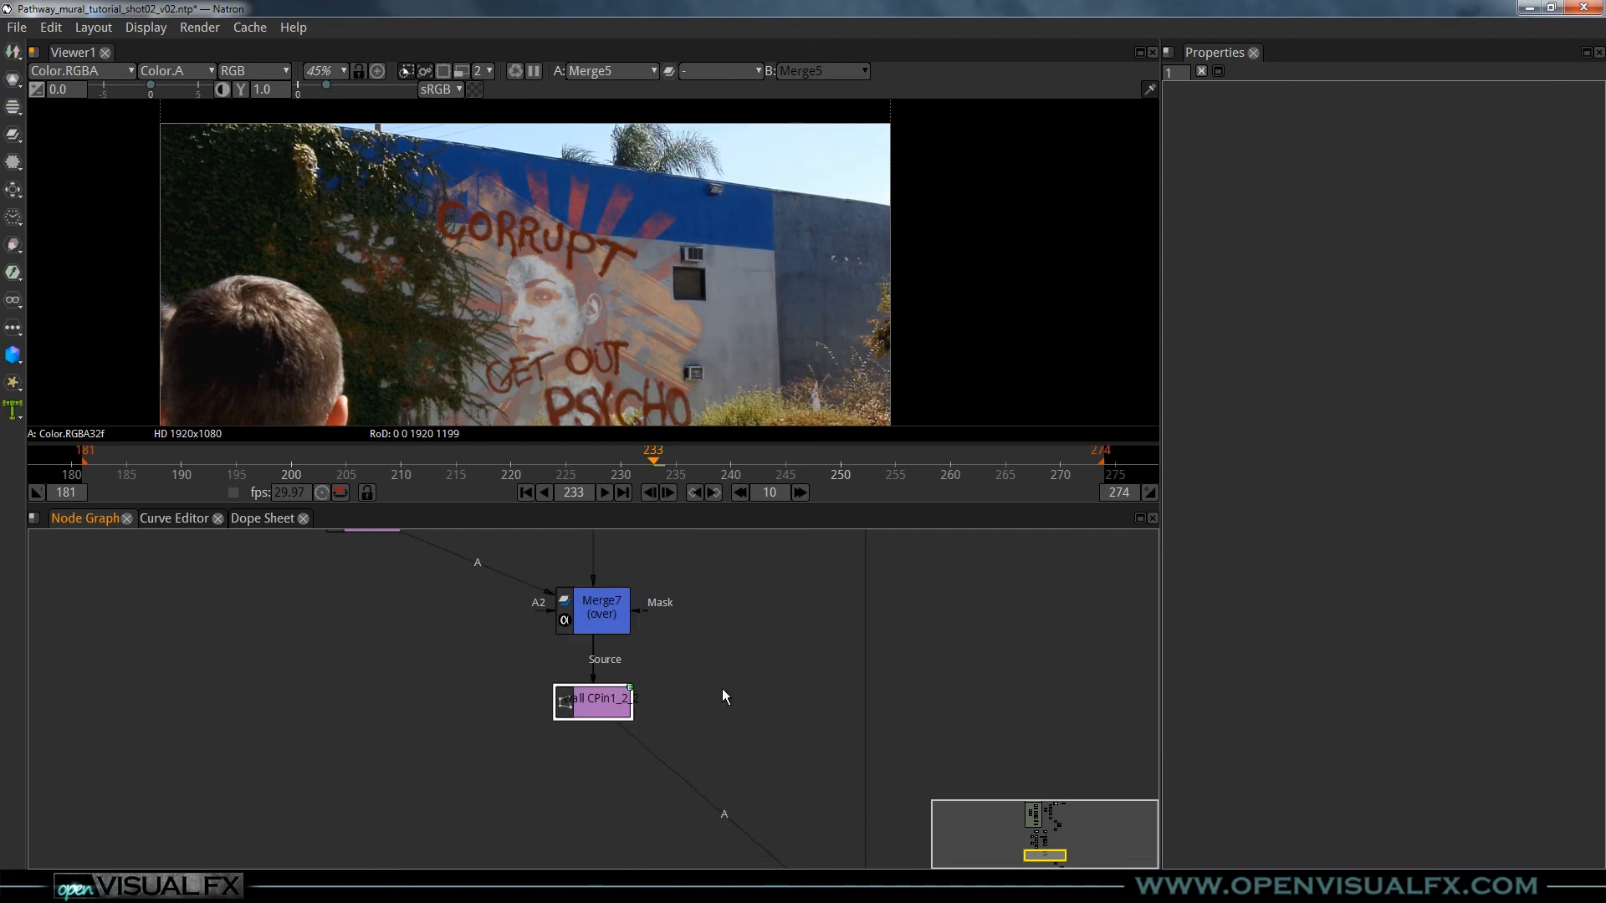
pyautogui.moveTo(724, 700); pyautogui.dragTo(583, 547)
# - Insert a Blur node between the wall corner-pin node and Merge5, and set its size to 2
pyautogui.scroll(10, 570, 321)
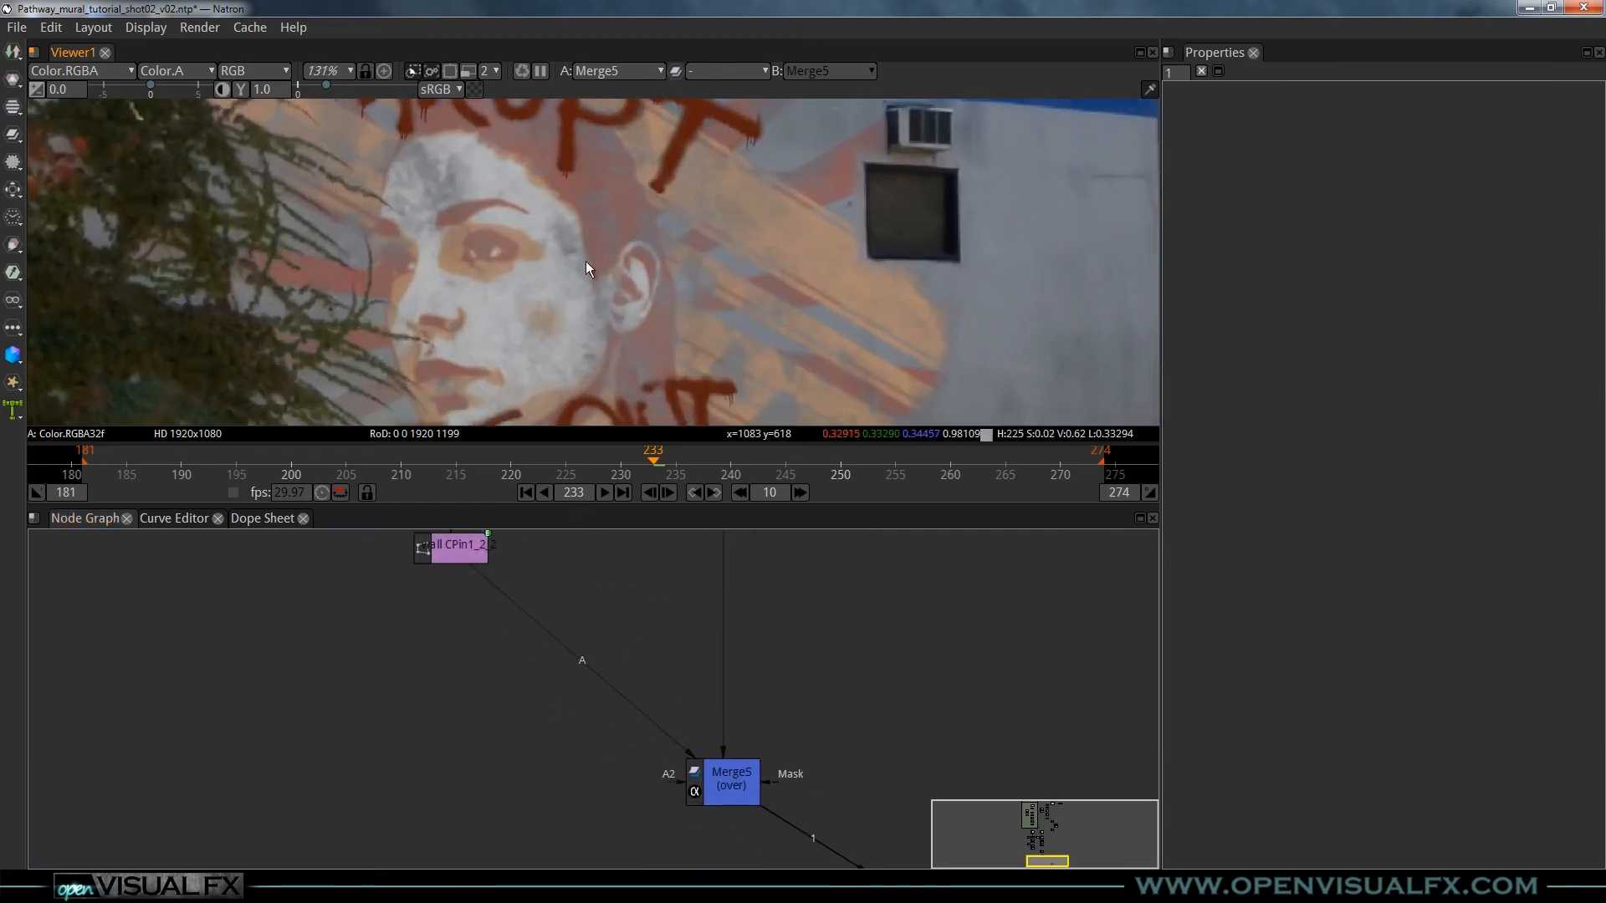
pyautogui.moveTo(588, 269); pyautogui.dragTo(649, 368)
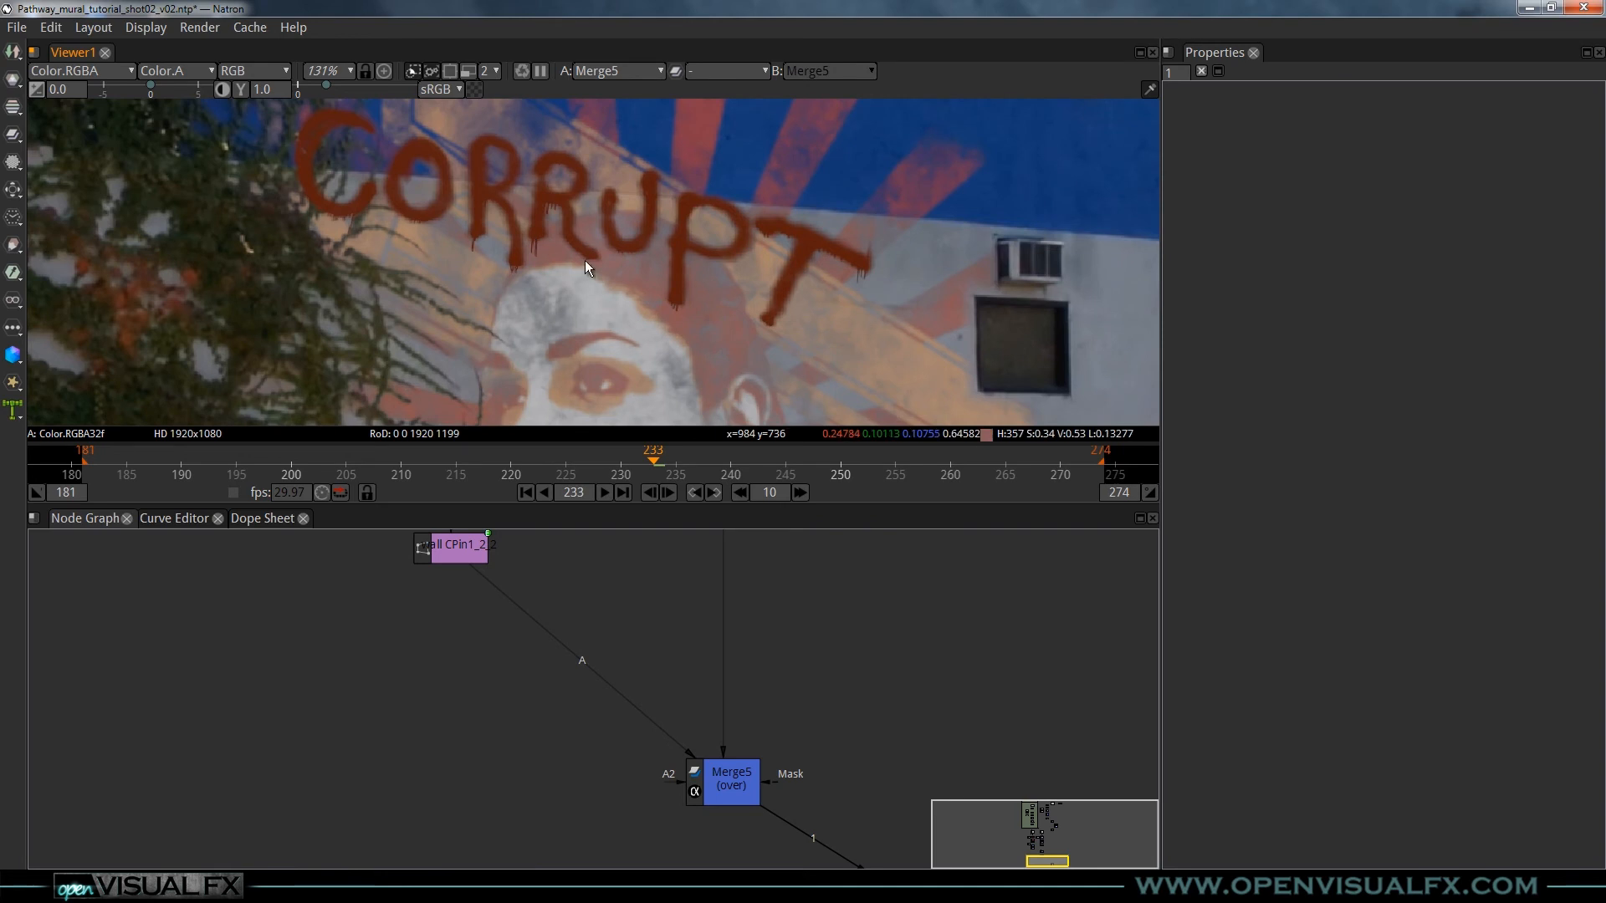
pyautogui.scroll(4, 821, 294)
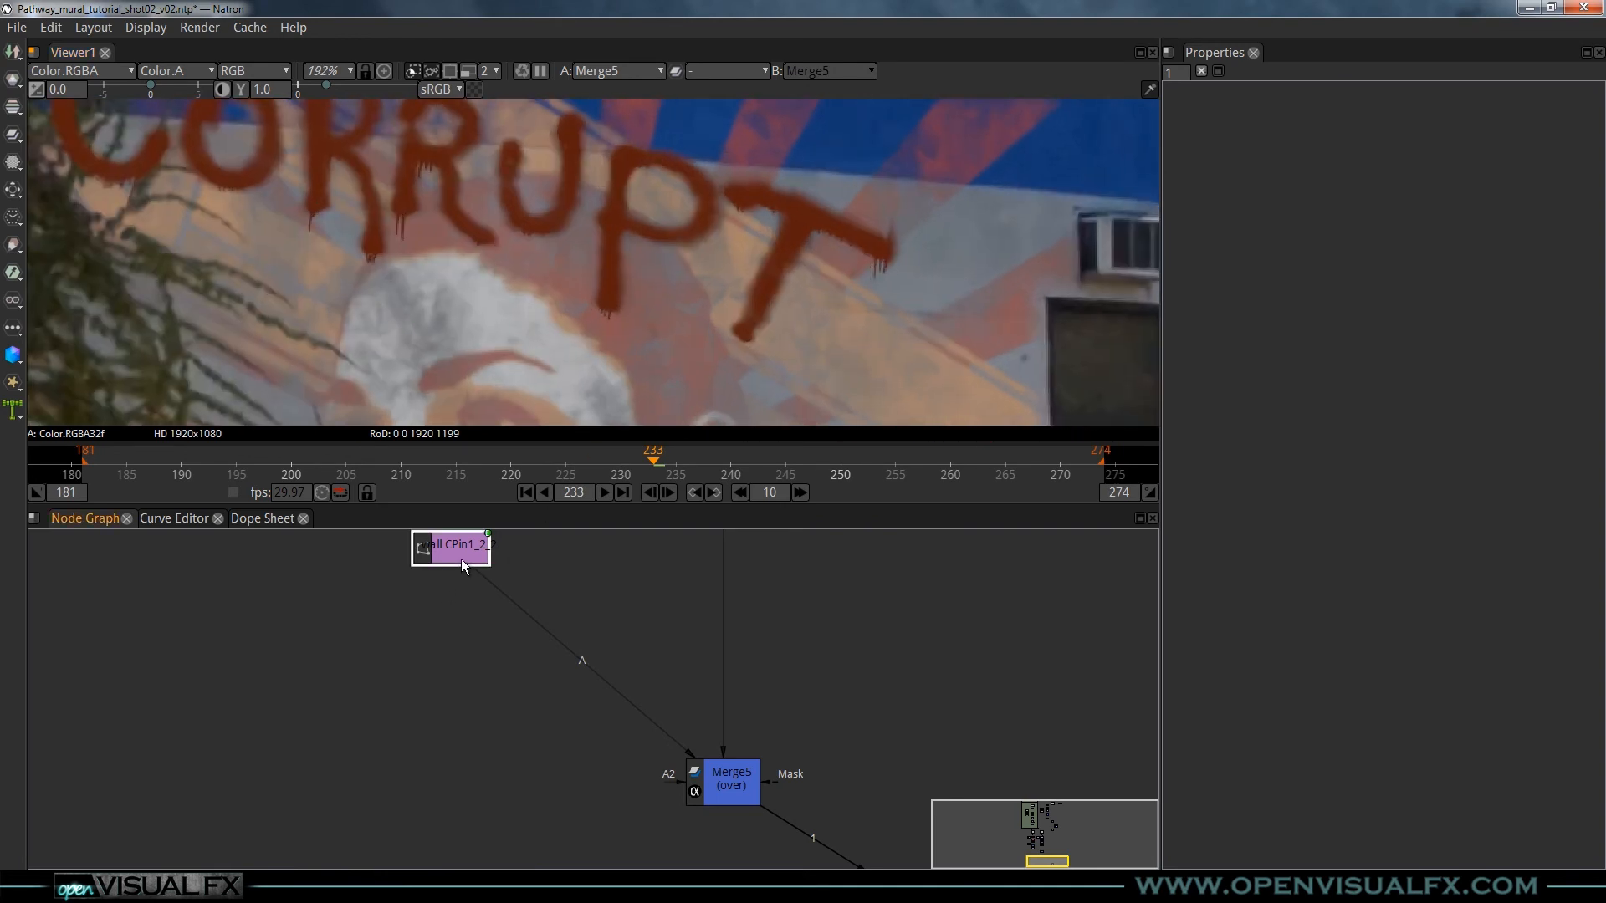
pyautogui.press('b')
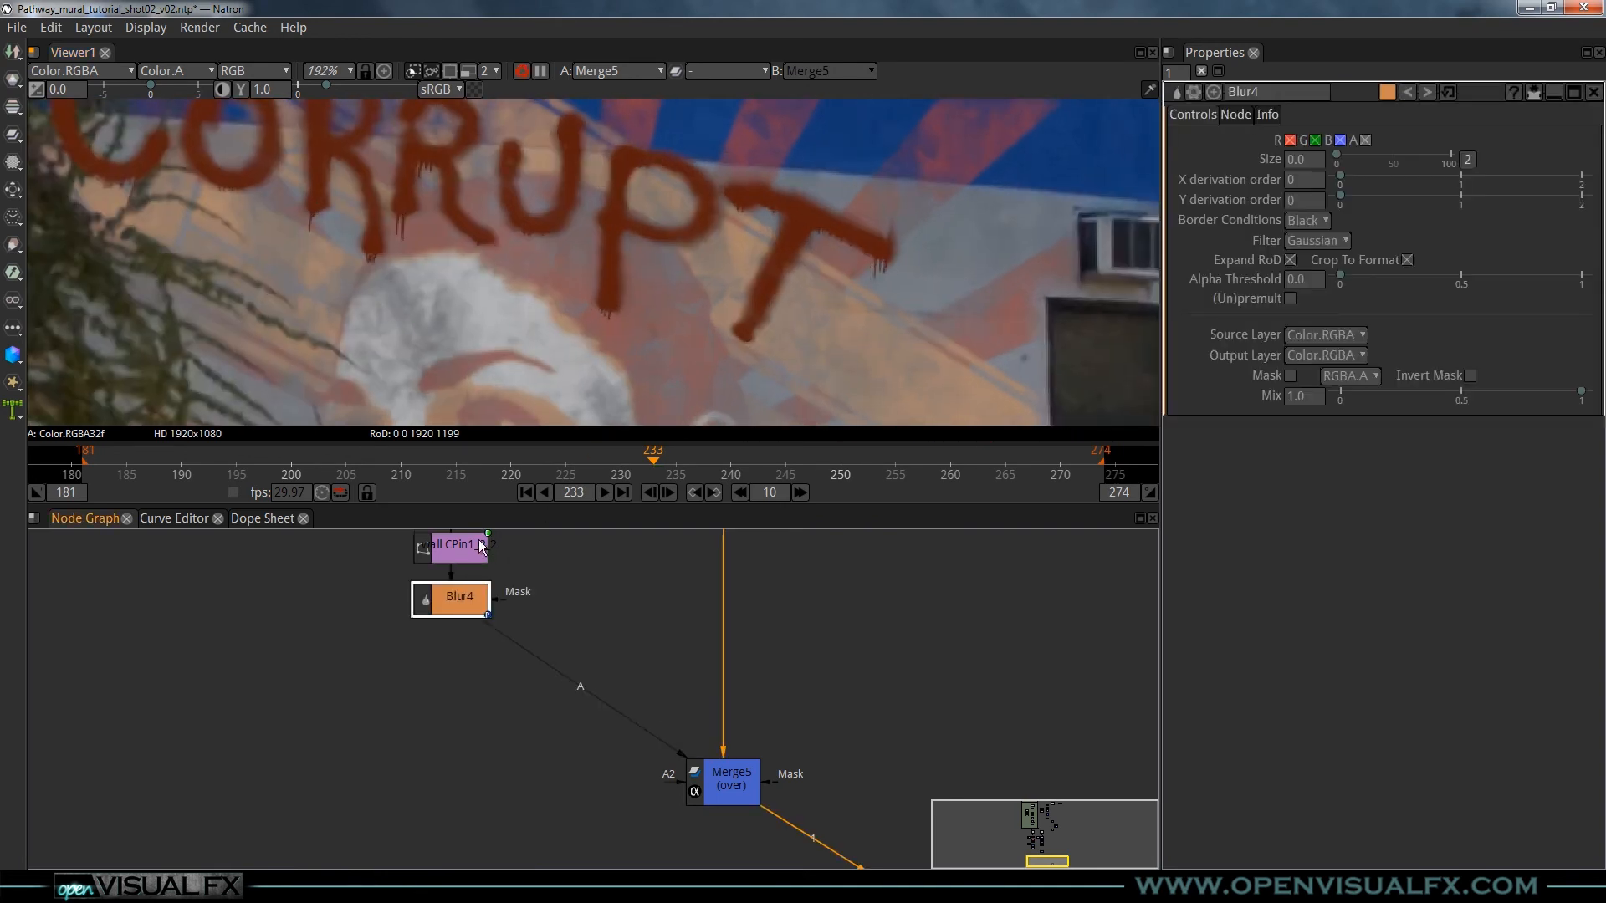
pyautogui.click(1298, 161)
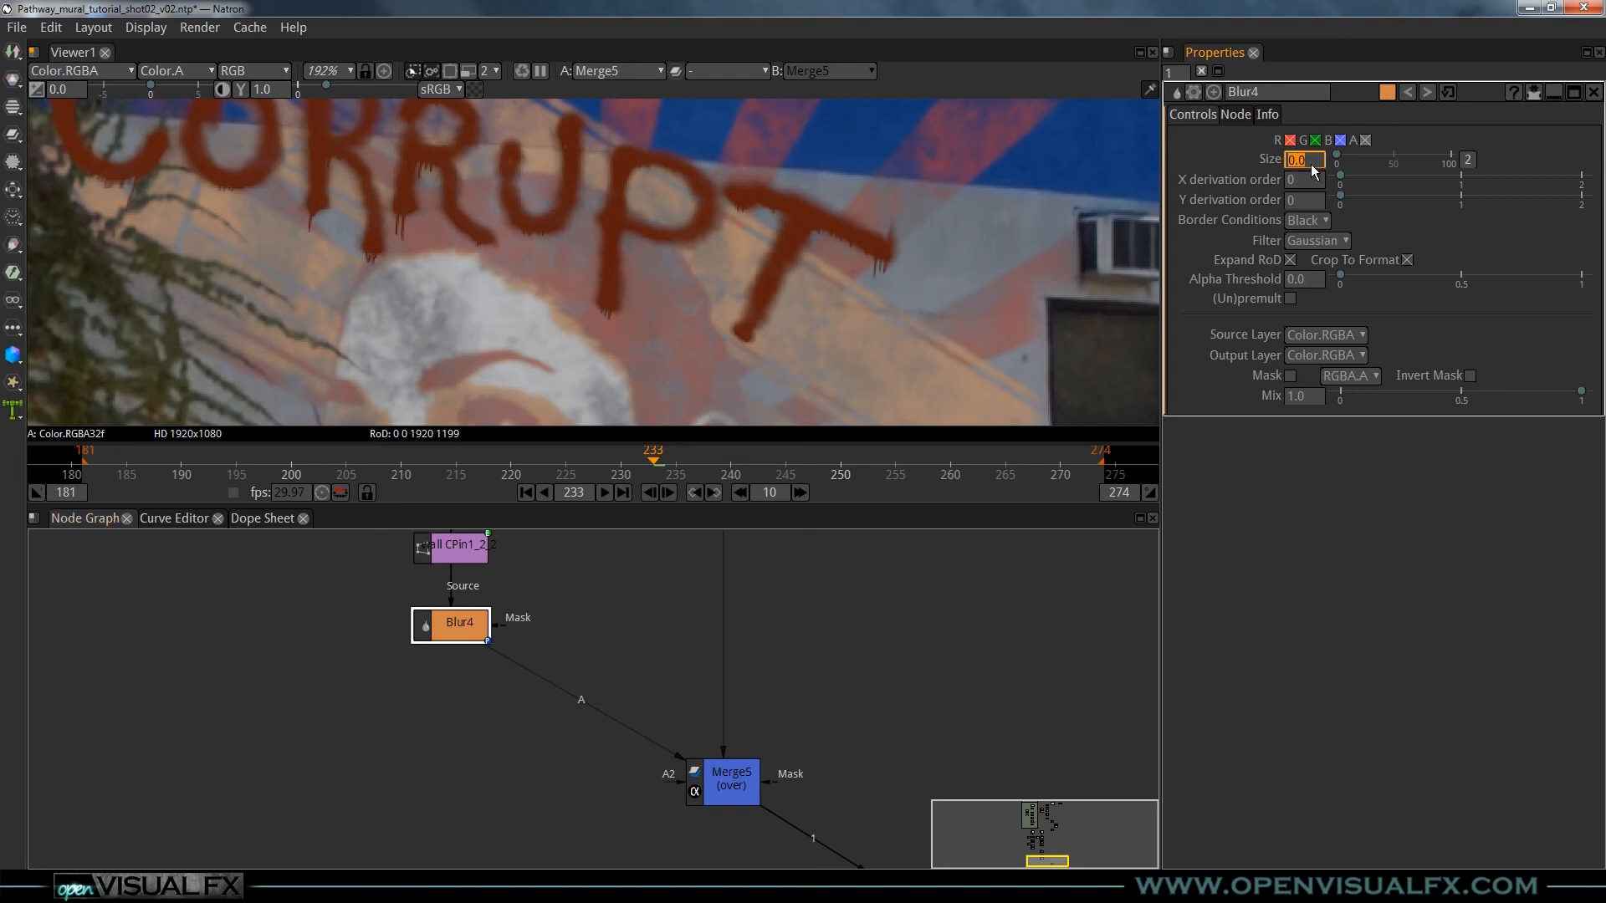
pyautogui.write('2')
pyautogui.press('Return')
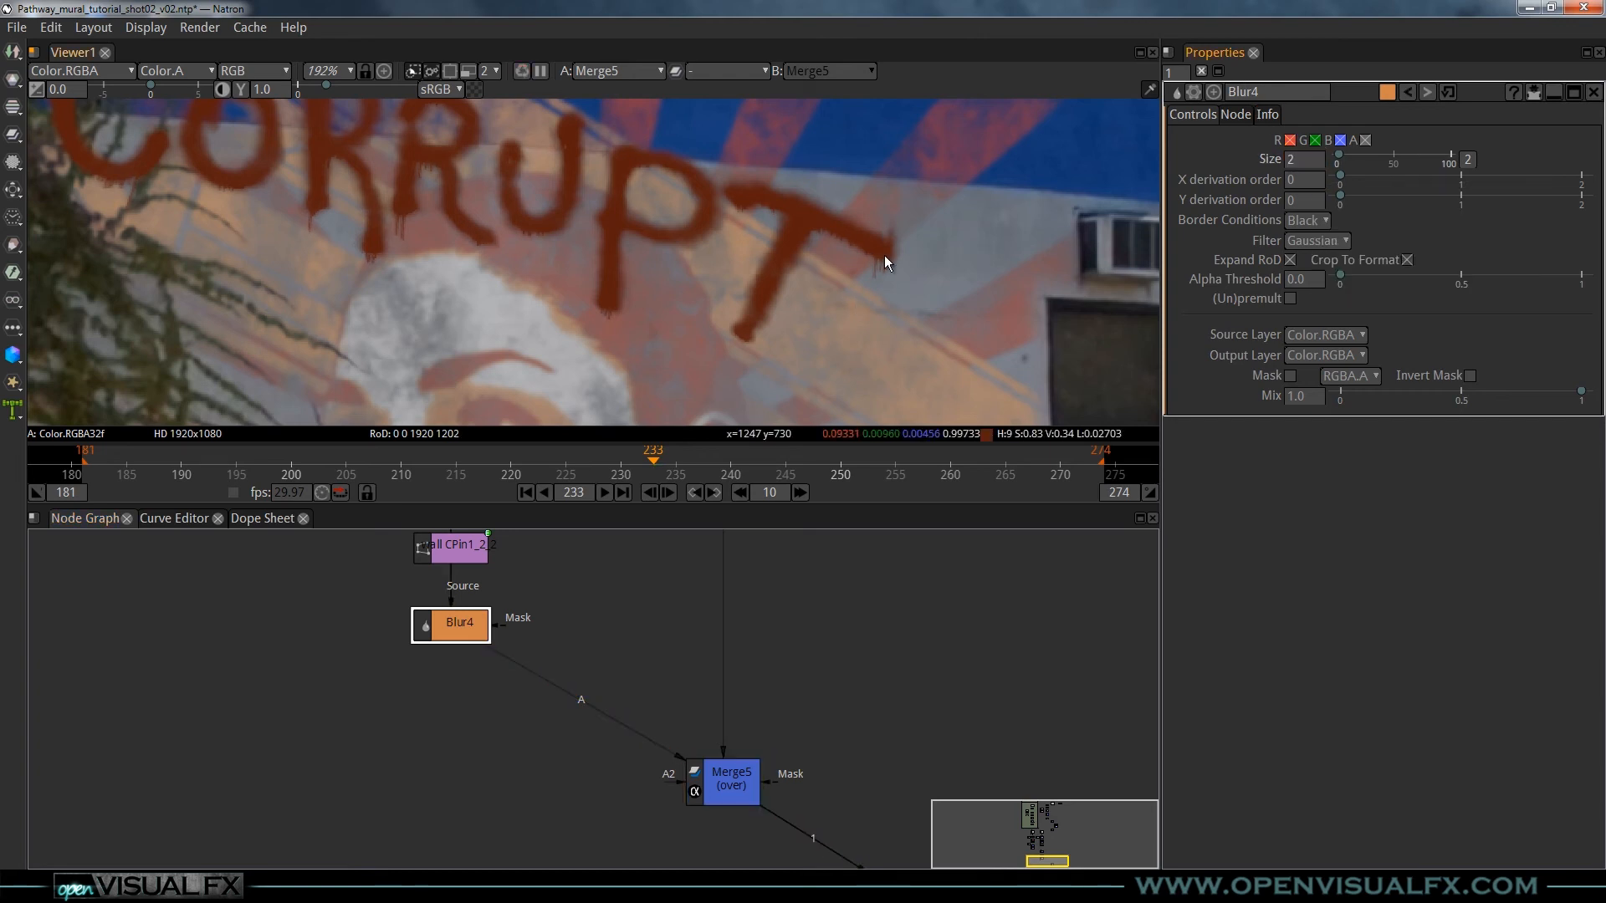
# - Try a size of 2.4 on Blur4, check the whole frame, and set the size back to 2
pyautogui.scroll(-2, 490, 253)
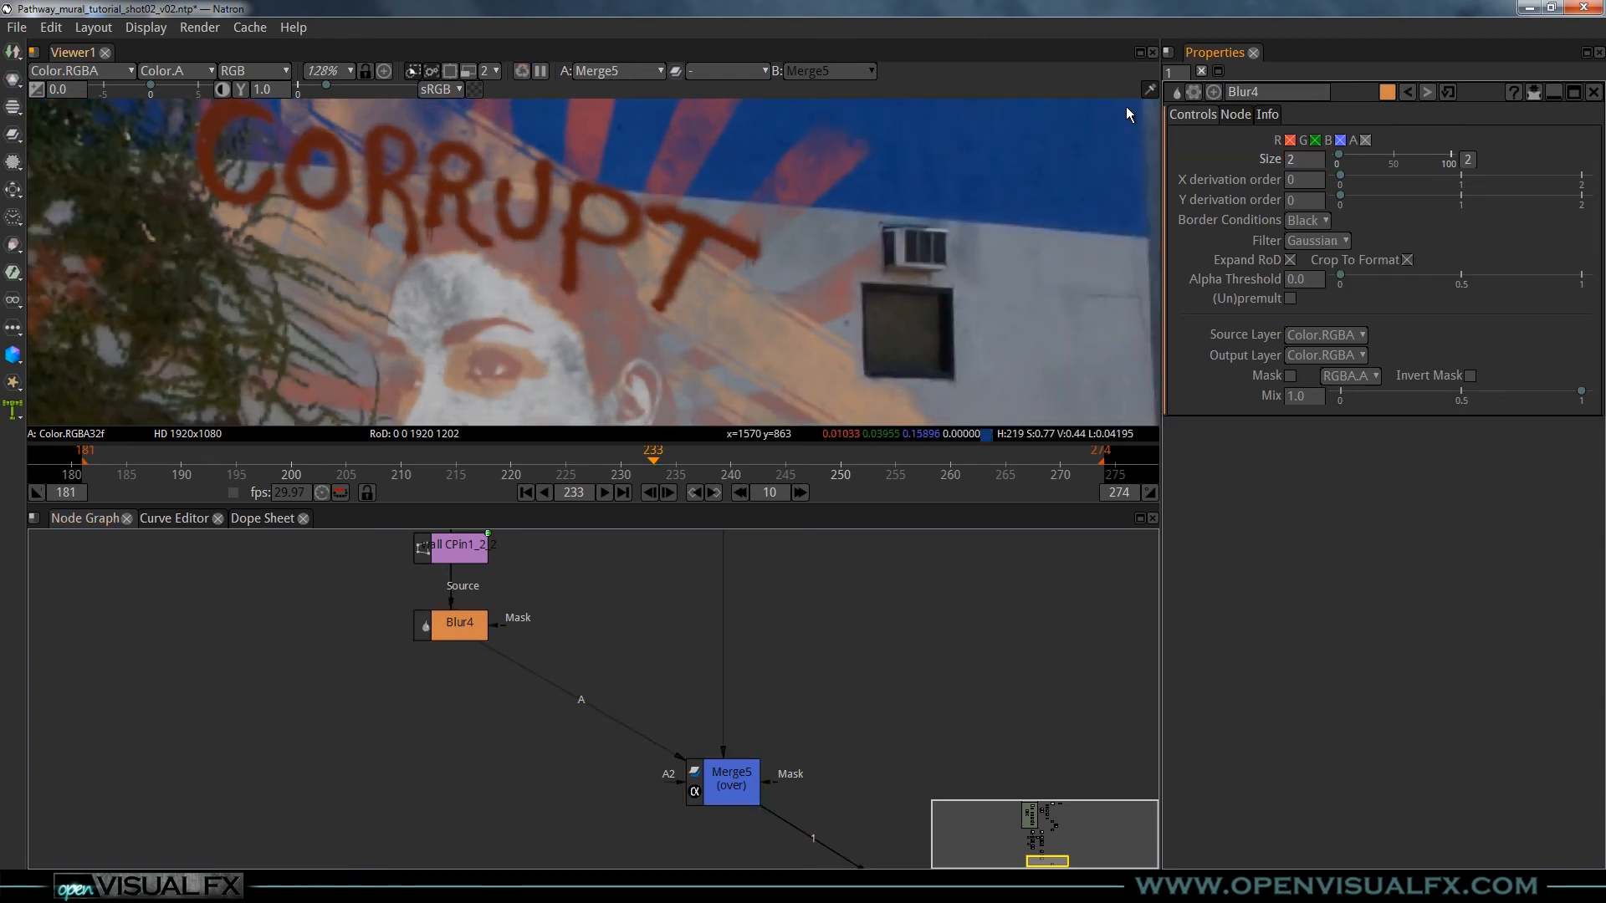
pyautogui.write('2.4')
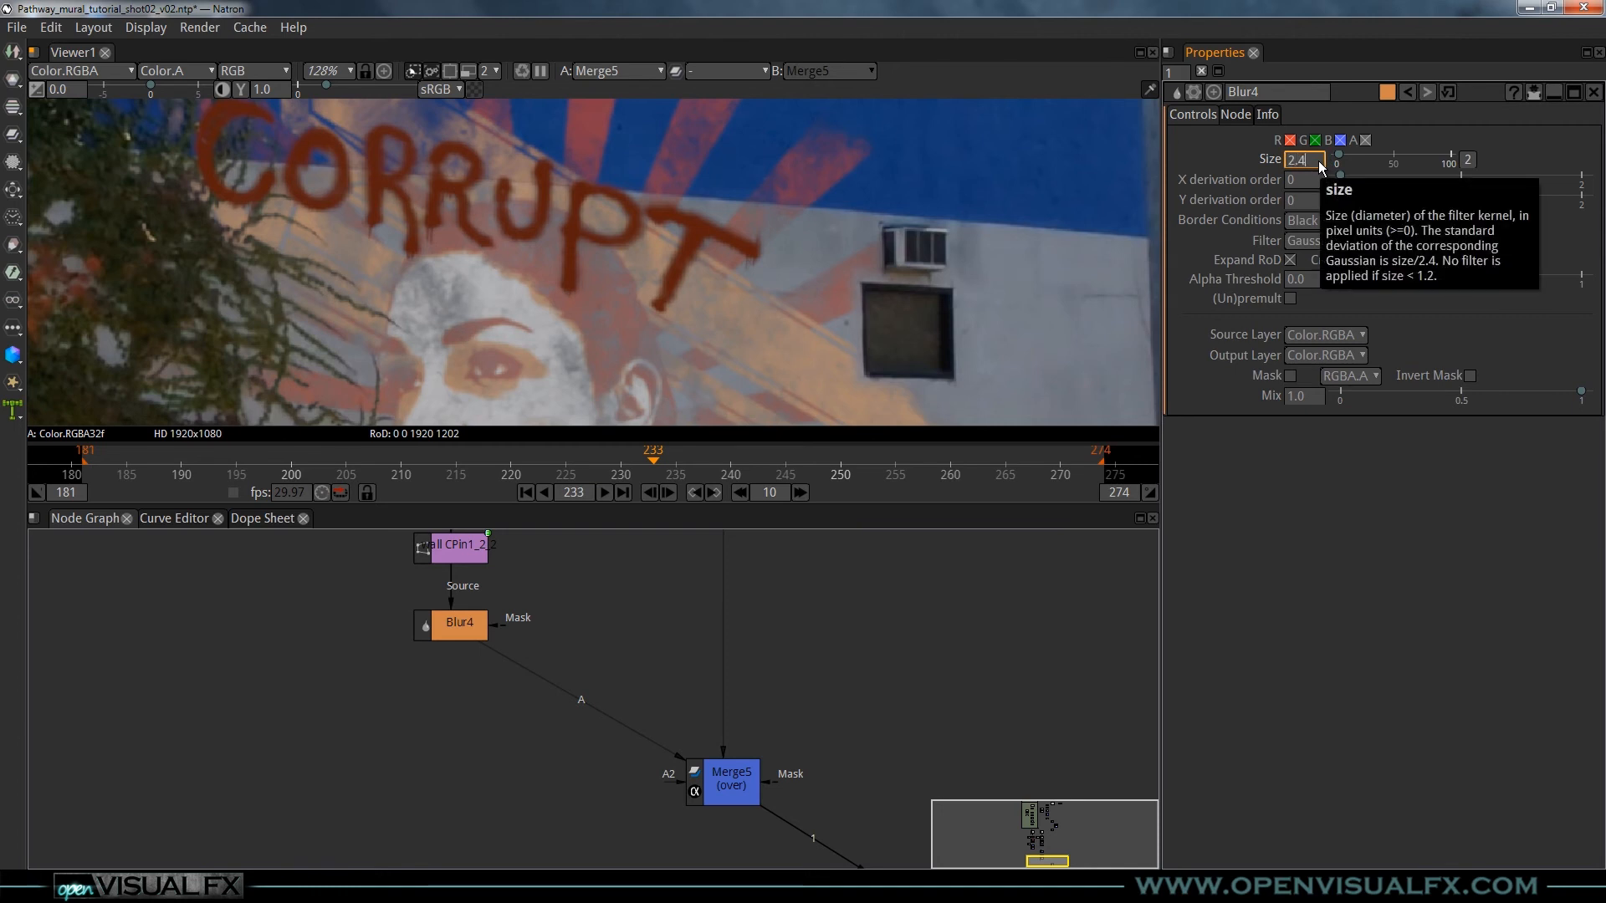
pyautogui.press('Return')
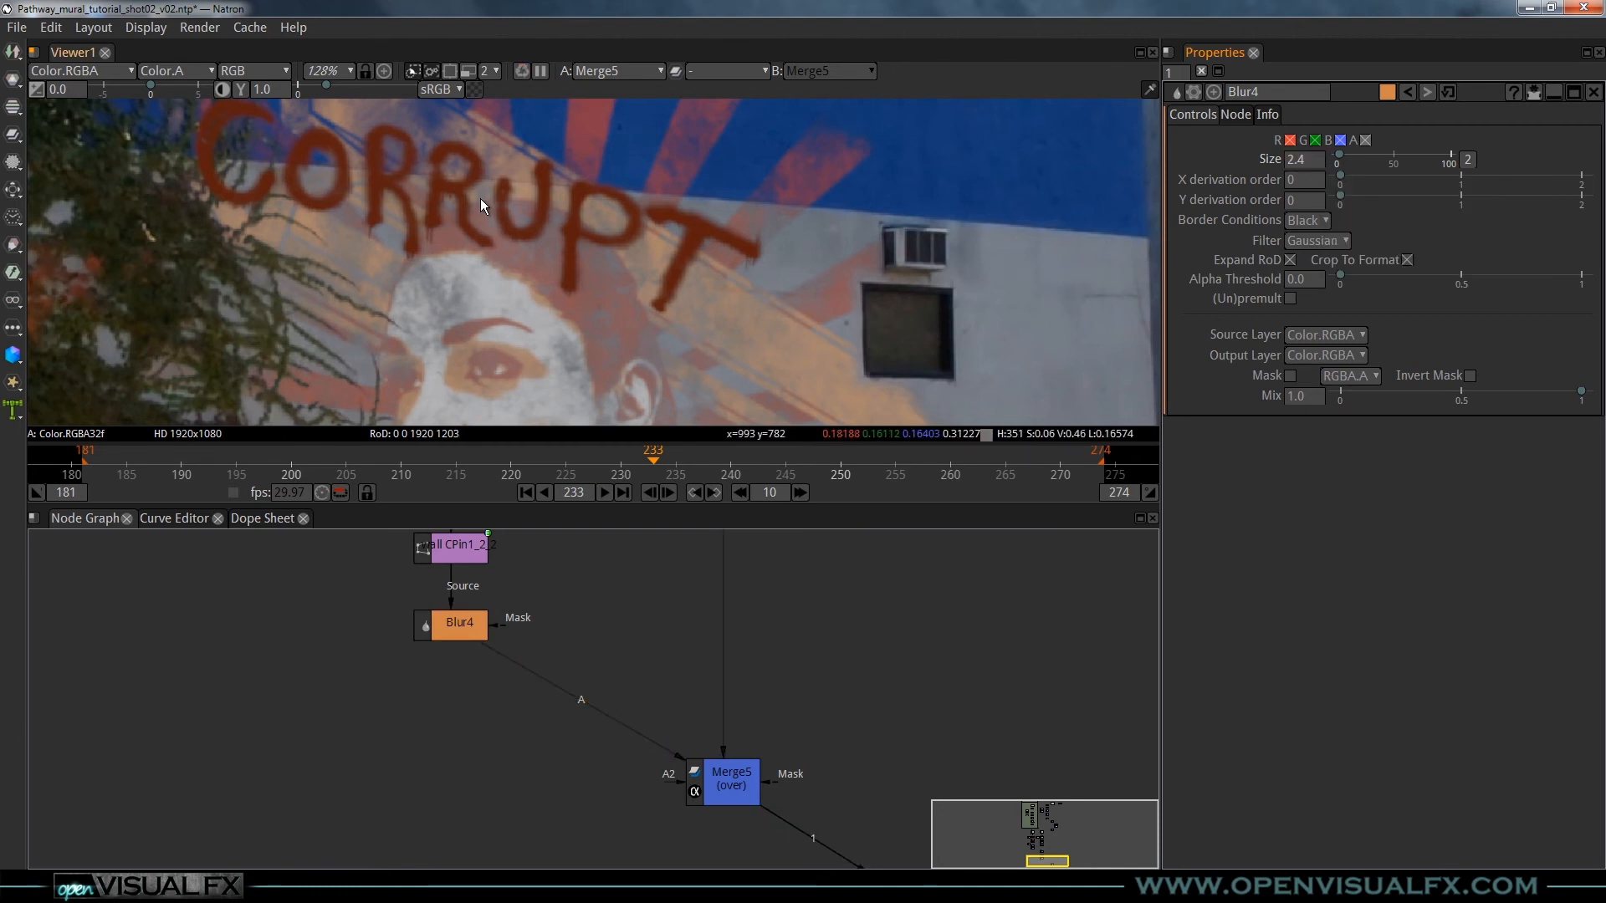
pyautogui.scroll(-3, 495, 236)
pyautogui.scroll(1, 532, 237)
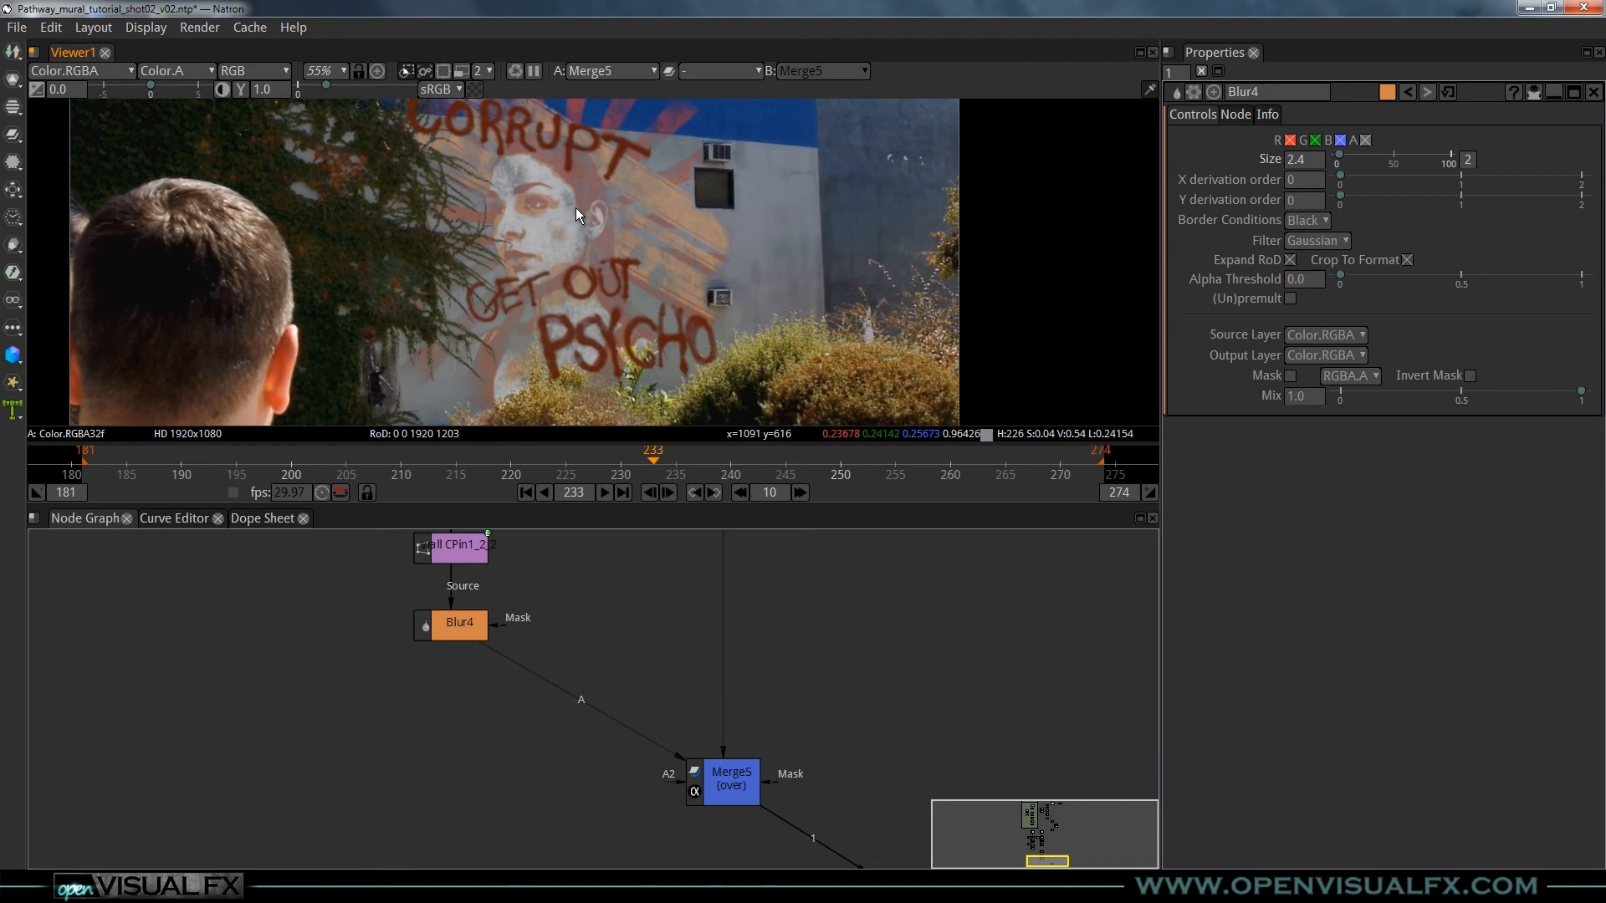
pyautogui.press('Return')
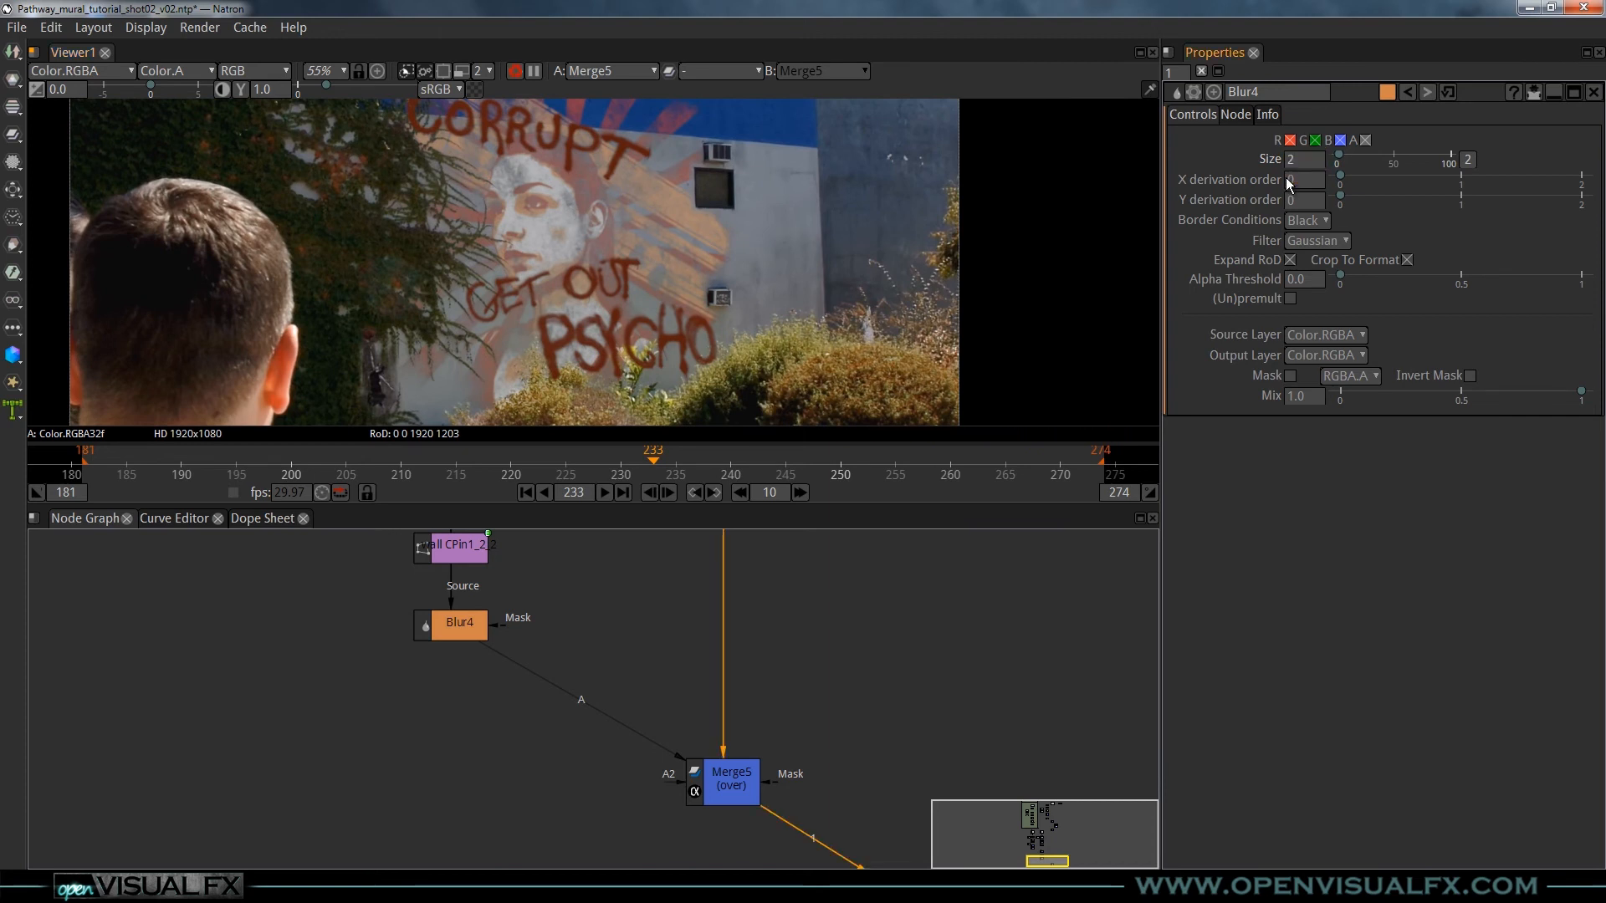
# - Review the graffiti on the wall at other points of the shot, finishing on frame 259
pyautogui.moveTo(670, 641); pyautogui.dragTo(651, 672)
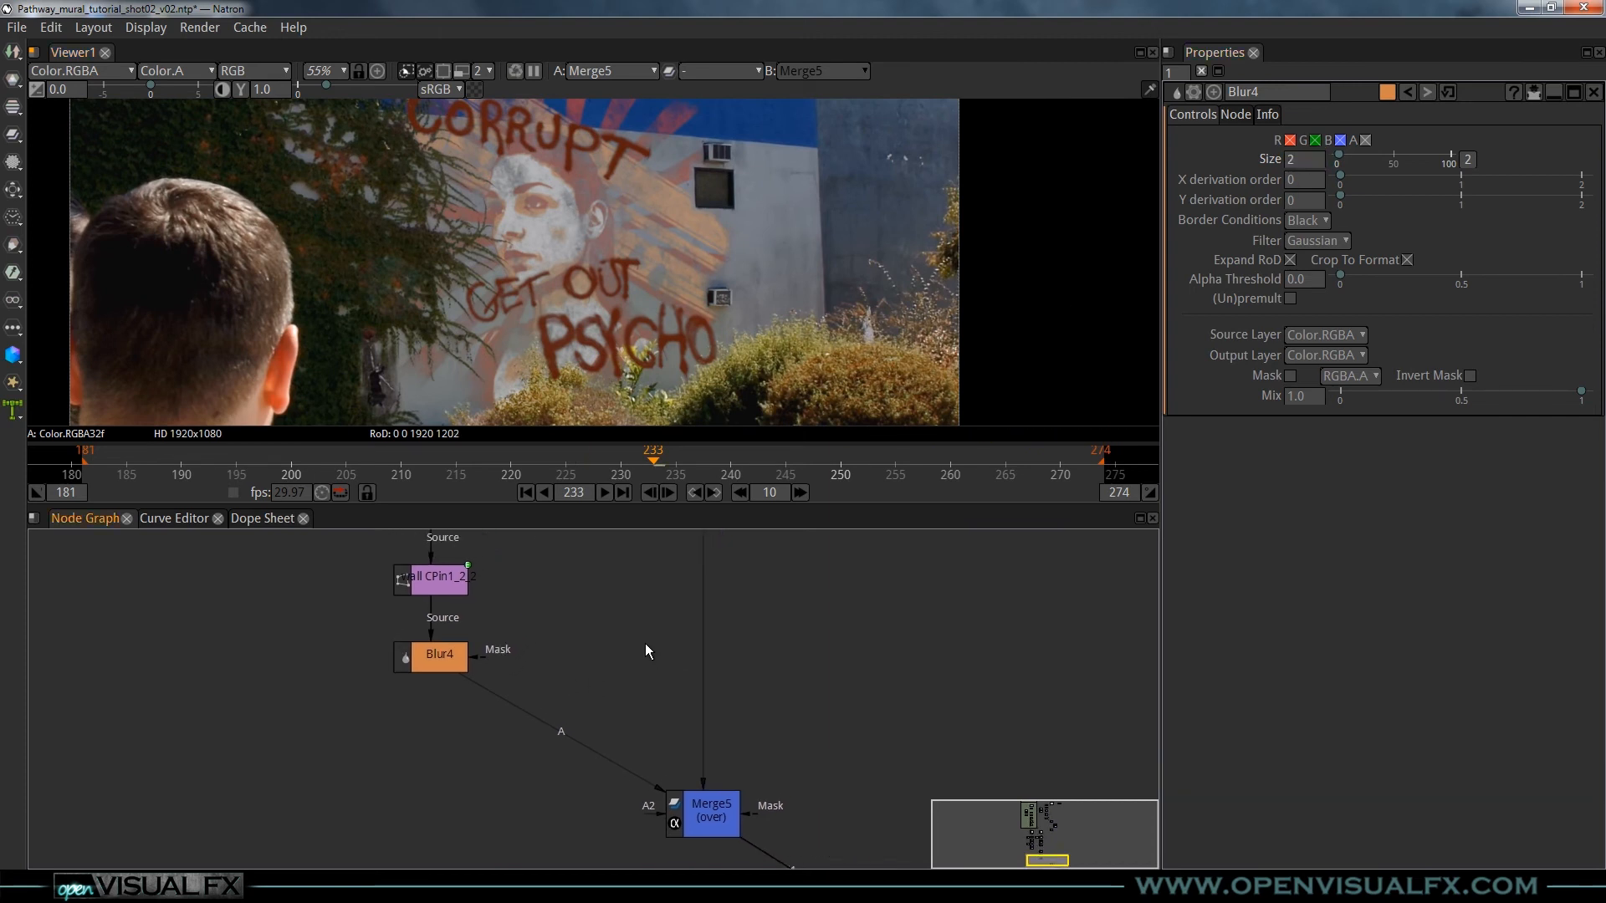
pyautogui.moveTo(527, 262); pyautogui.dragTo(556, 237)
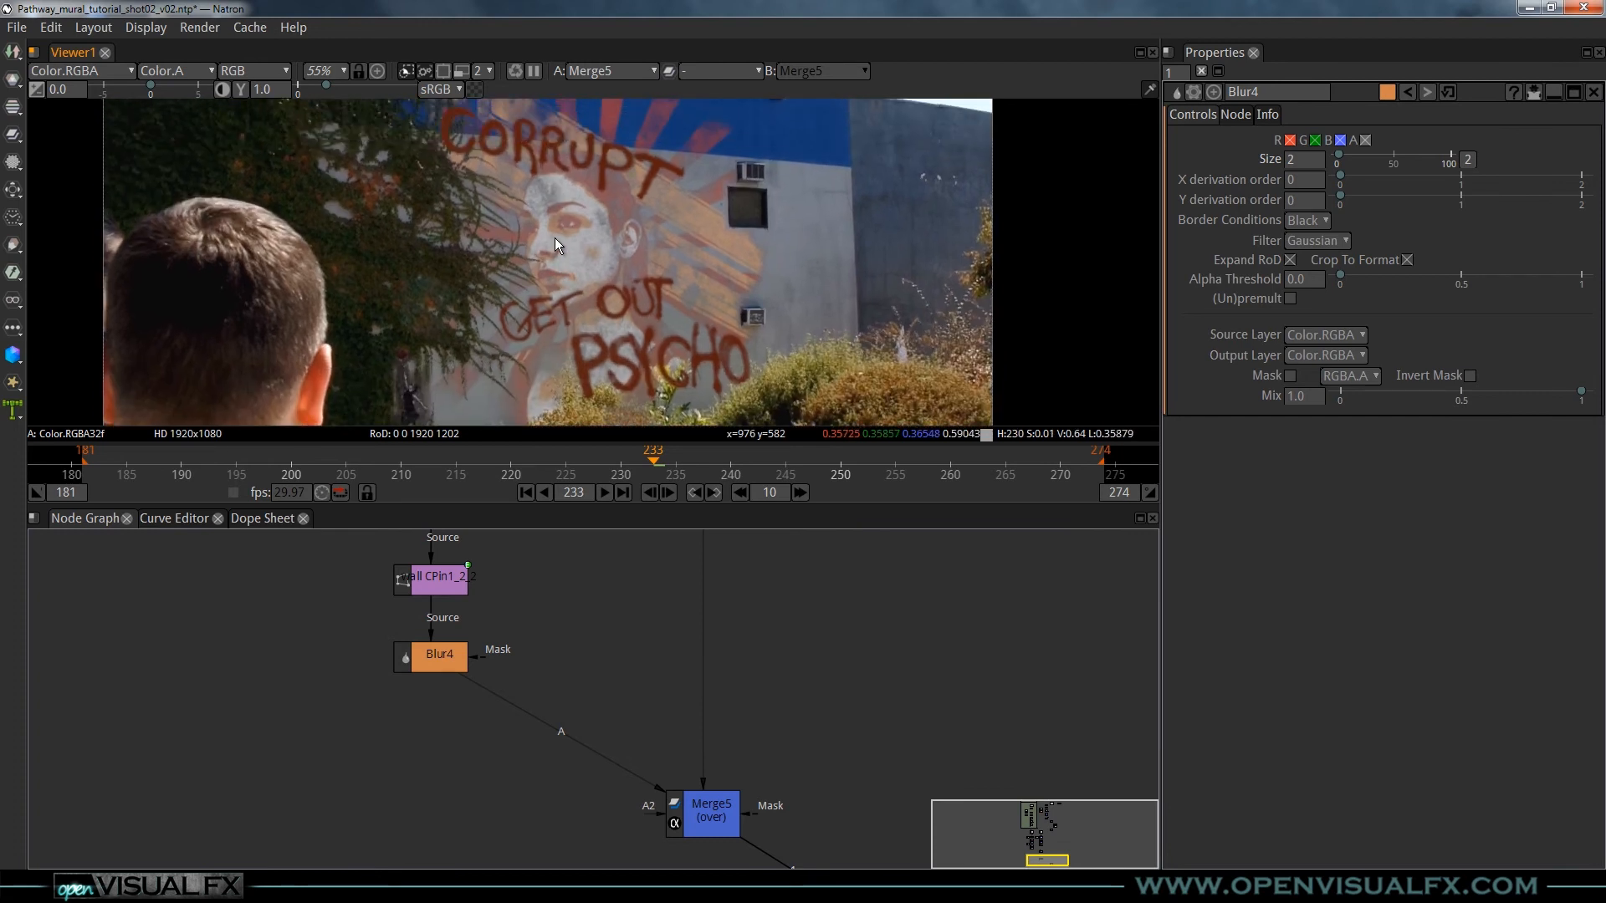
pyautogui.scroll(-1, 554, 237)
pyautogui.click(526, 492)
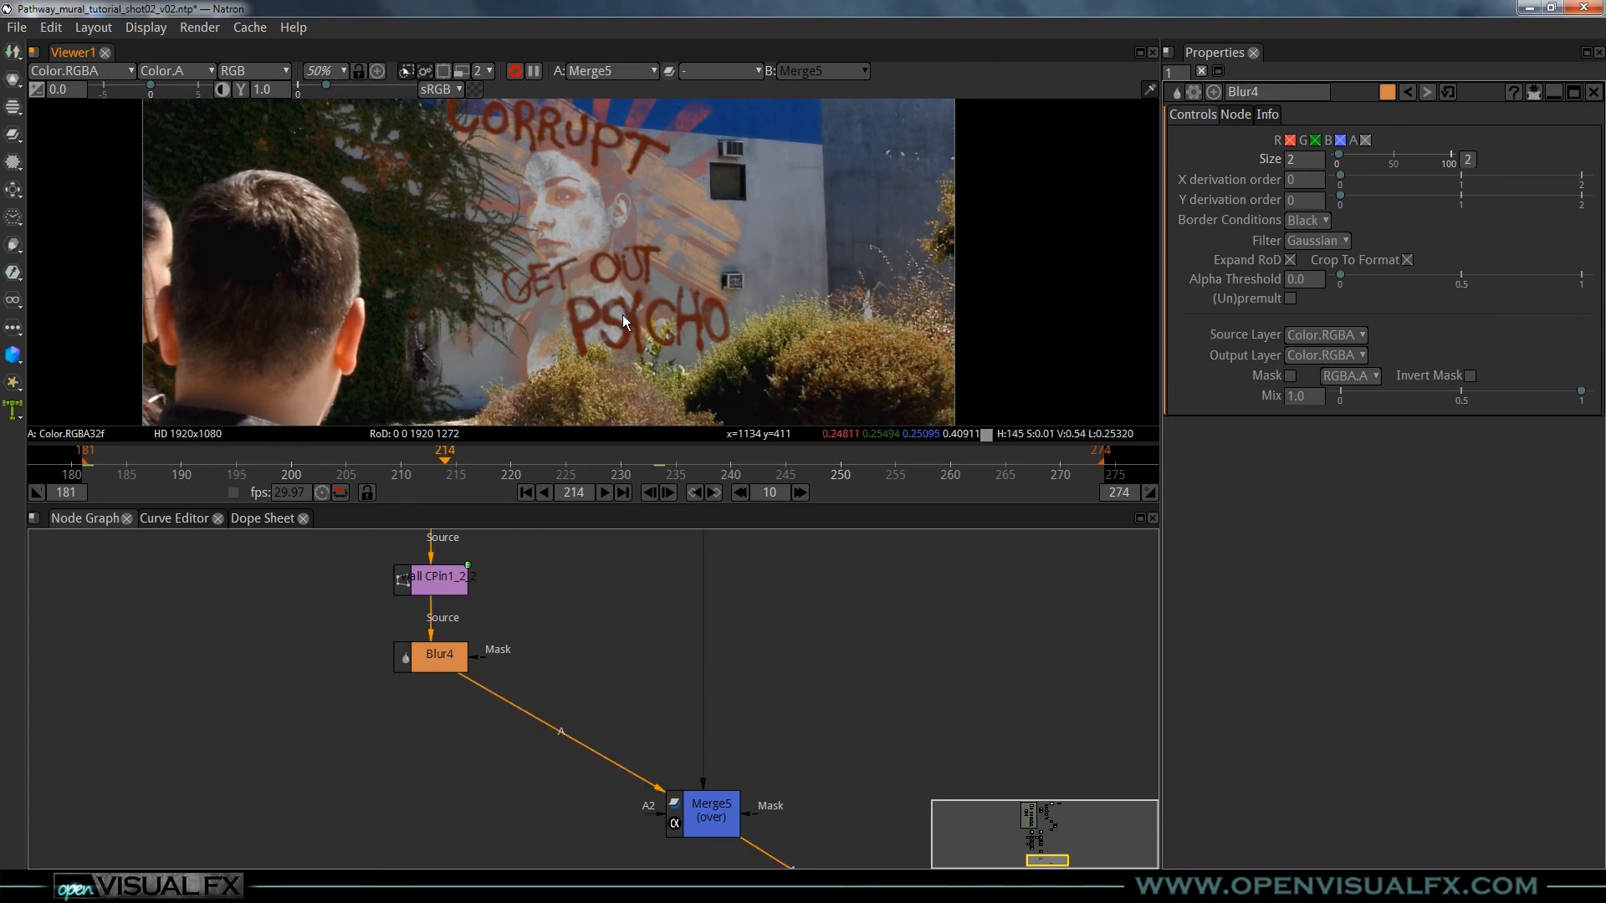
pyautogui.click(939, 464)
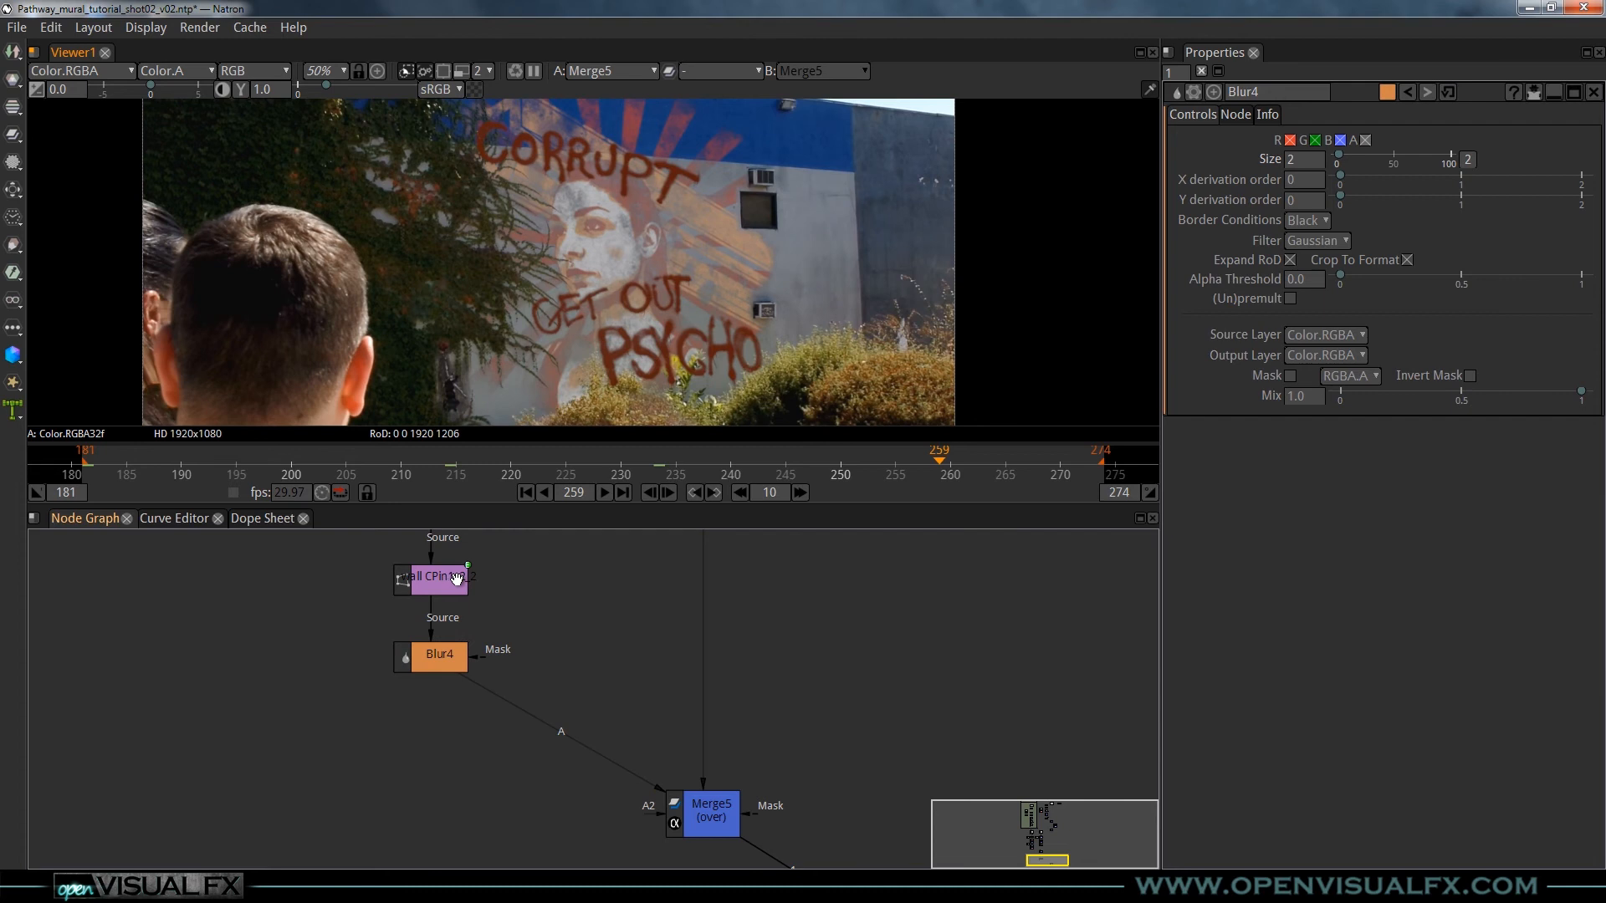
# - Rename the Constant1 node that colours the lower graffiti text as red paint
pyautogui.scroll(-1, 678, 192)
pyautogui.moveTo(523, 599); pyautogui.dragTo(628, 744)
pyautogui.moveTo(470, 595); pyautogui.dragTo(565, 760)
pyautogui.moveTo(507, 622); pyautogui.dragTo(574, 773)
pyautogui.click(592, 583)
pyautogui.click(413, 580)
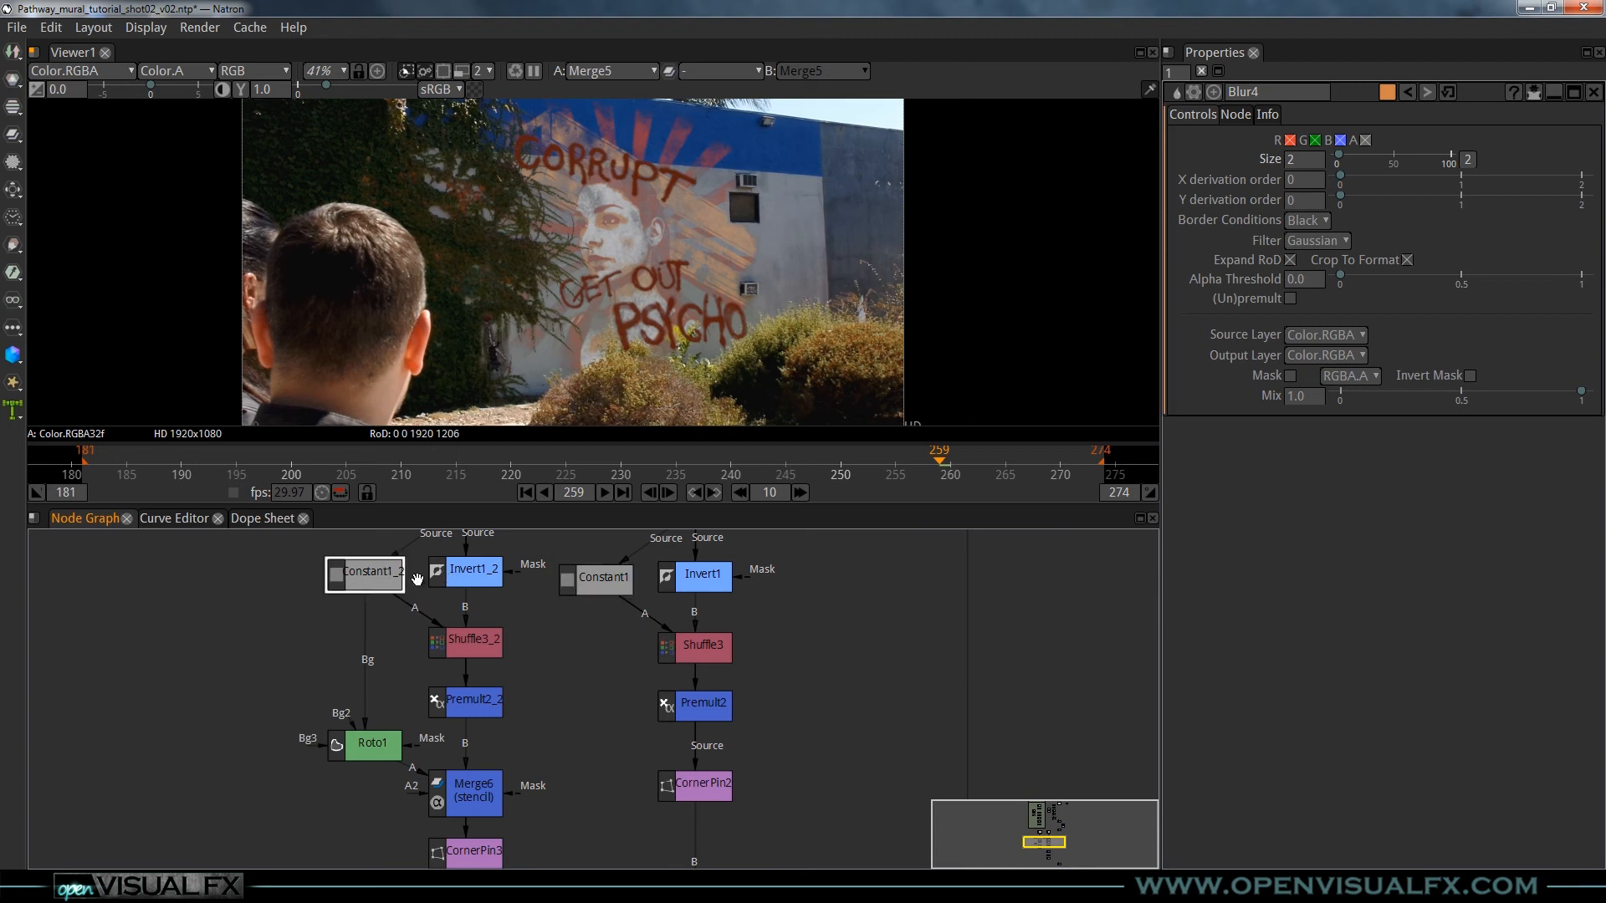
pyautogui.doubleClick(601, 583)
pyautogui.click(1301, 93)
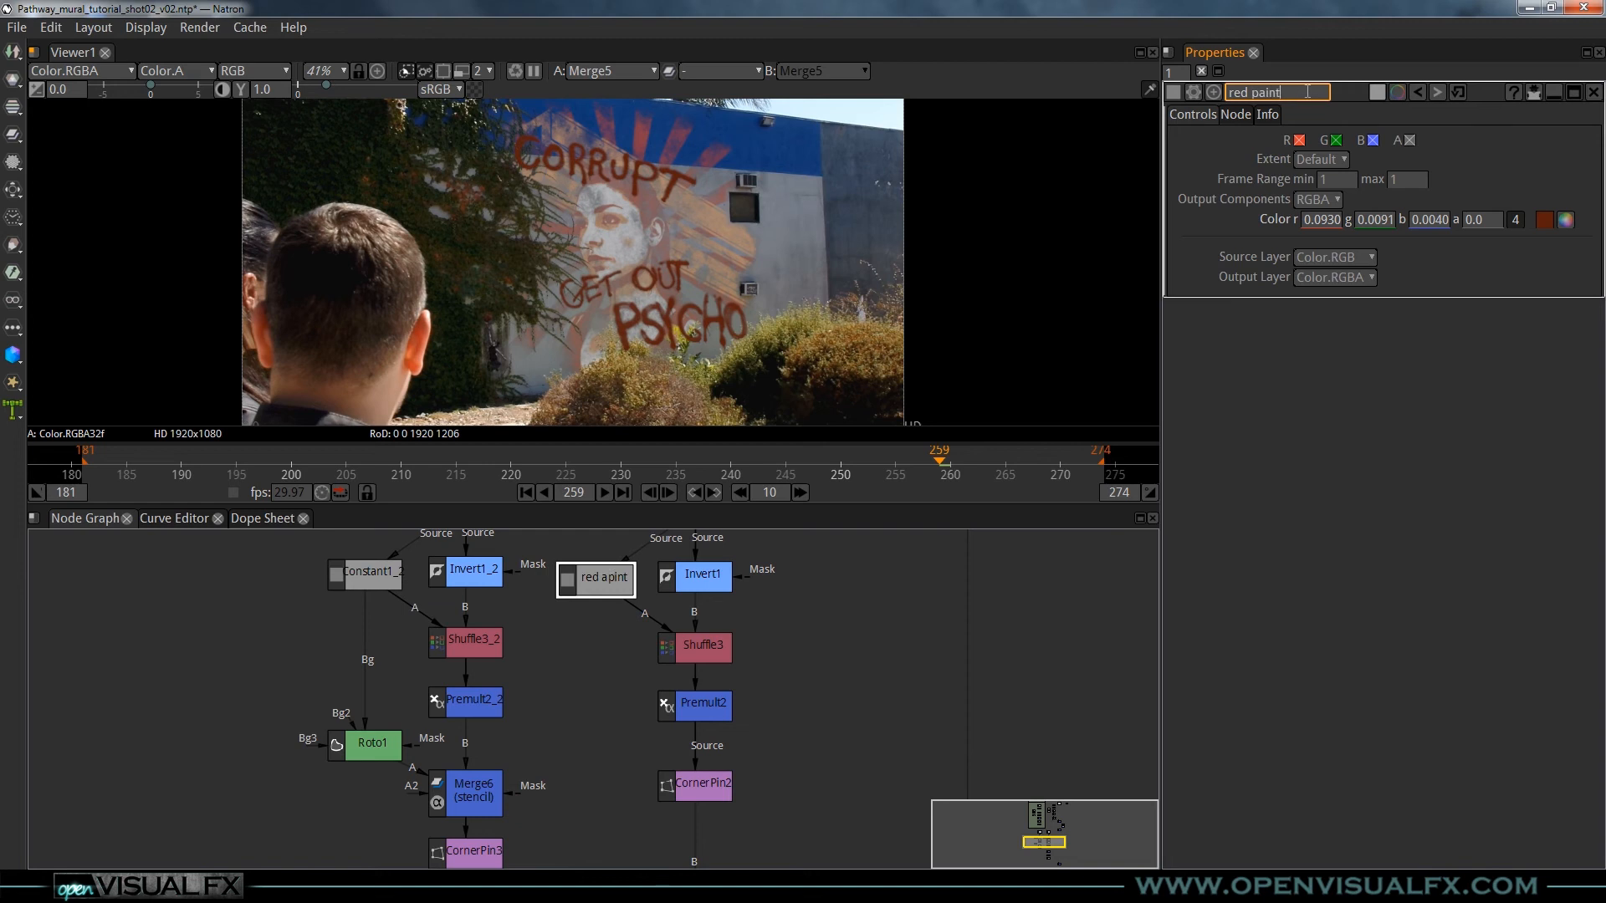
# - Give the red paint node a dark orange-red display colour of about RGB 136, 39, 20
pyautogui.click(1378, 93)
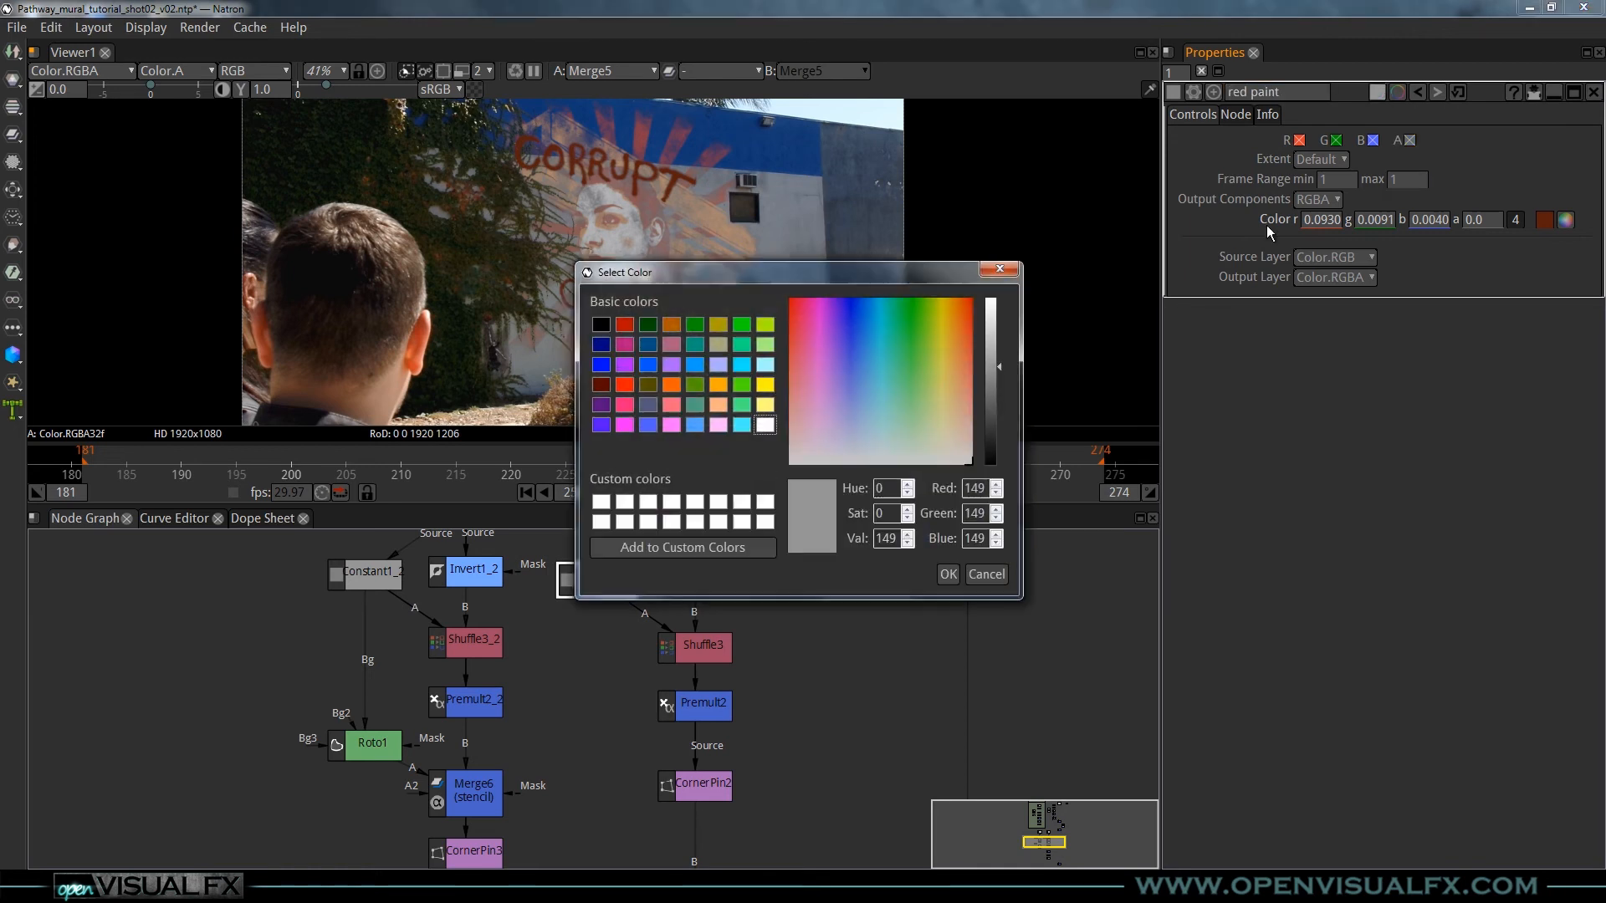
pyautogui.click(964, 325)
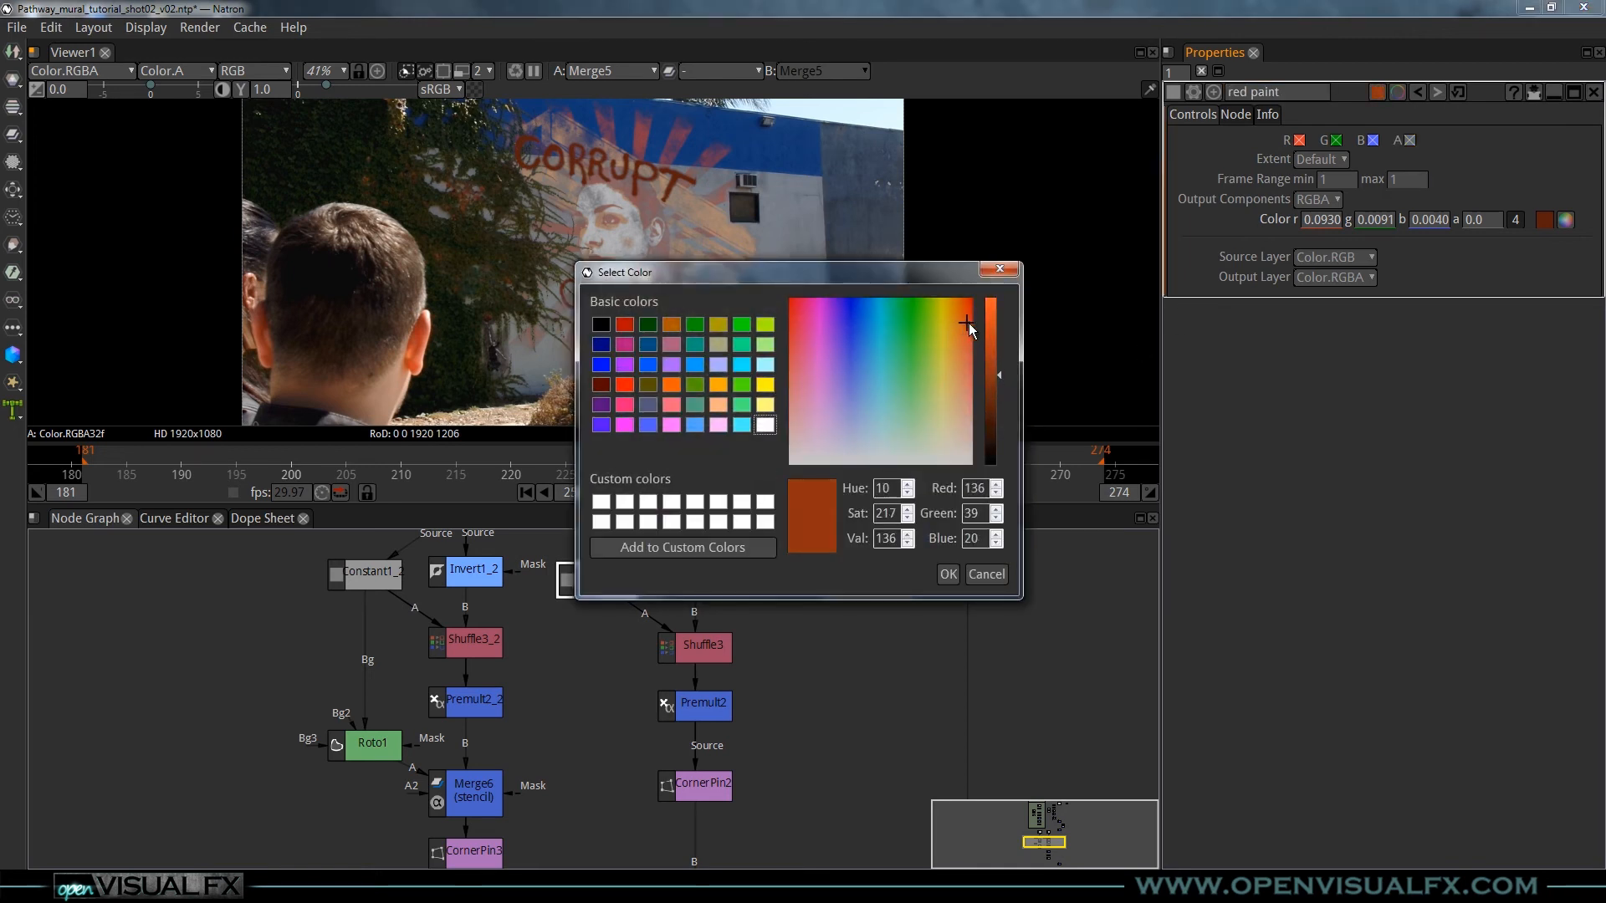
pyautogui.click(947, 573)
pyautogui.moveTo(615, 587); pyautogui.dragTo(616, 585)
# - Set the Constant1_2 colour to yellow with hue 53, saturation 184 and value 191
pyautogui.click(378, 586)
pyautogui.doubleClick(377, 581)
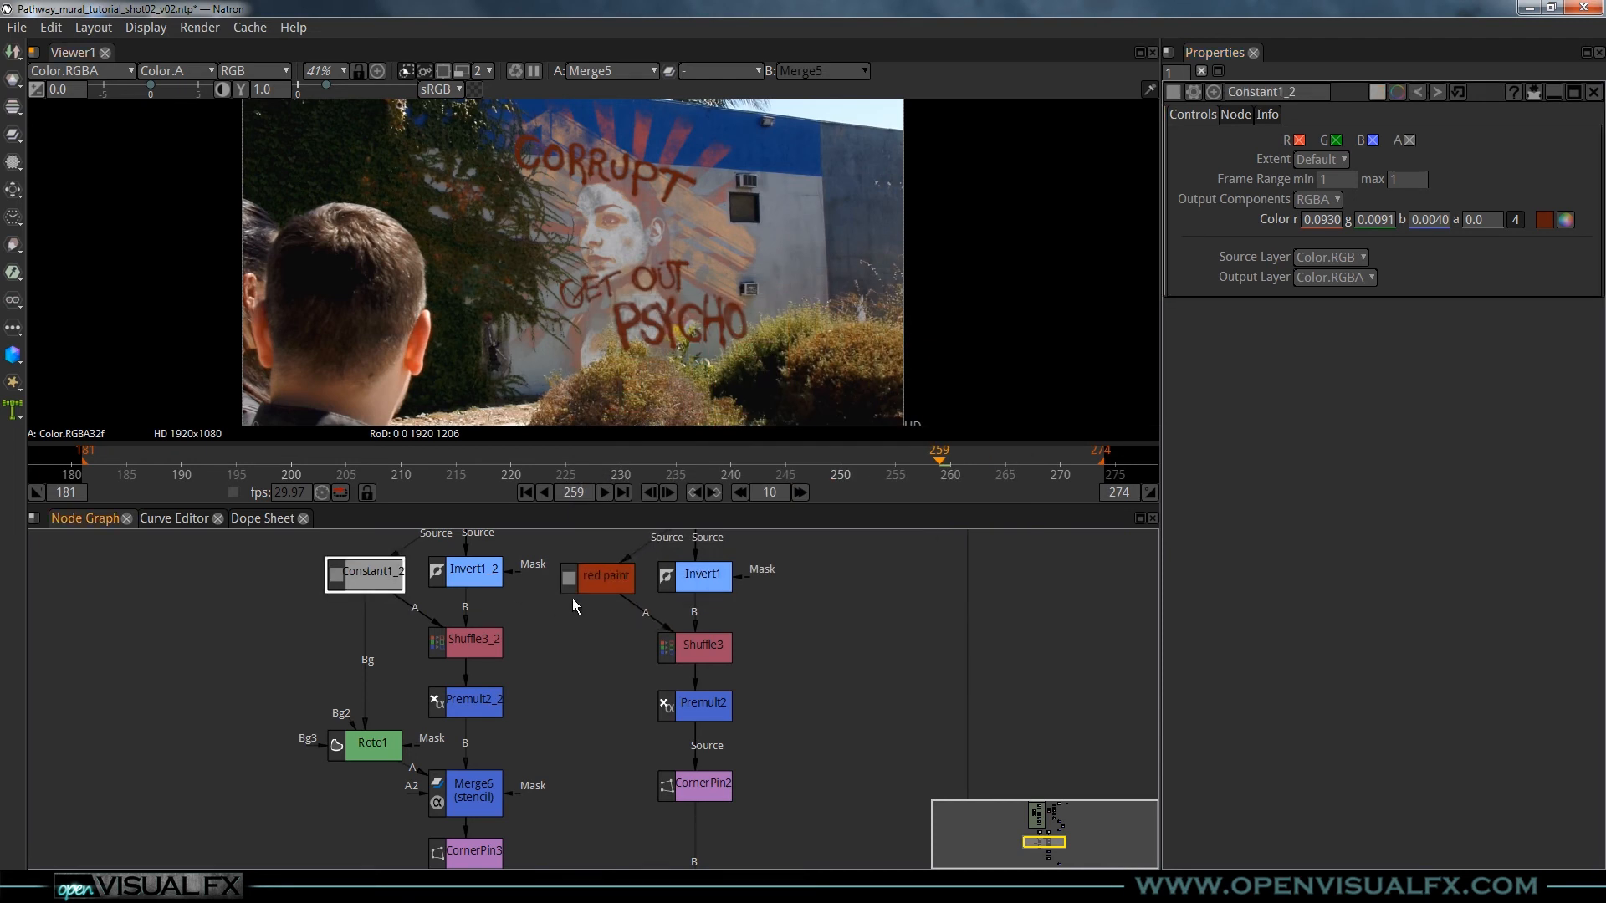
pyautogui.moveTo(369, 585); pyautogui.dragTo(422, 620)
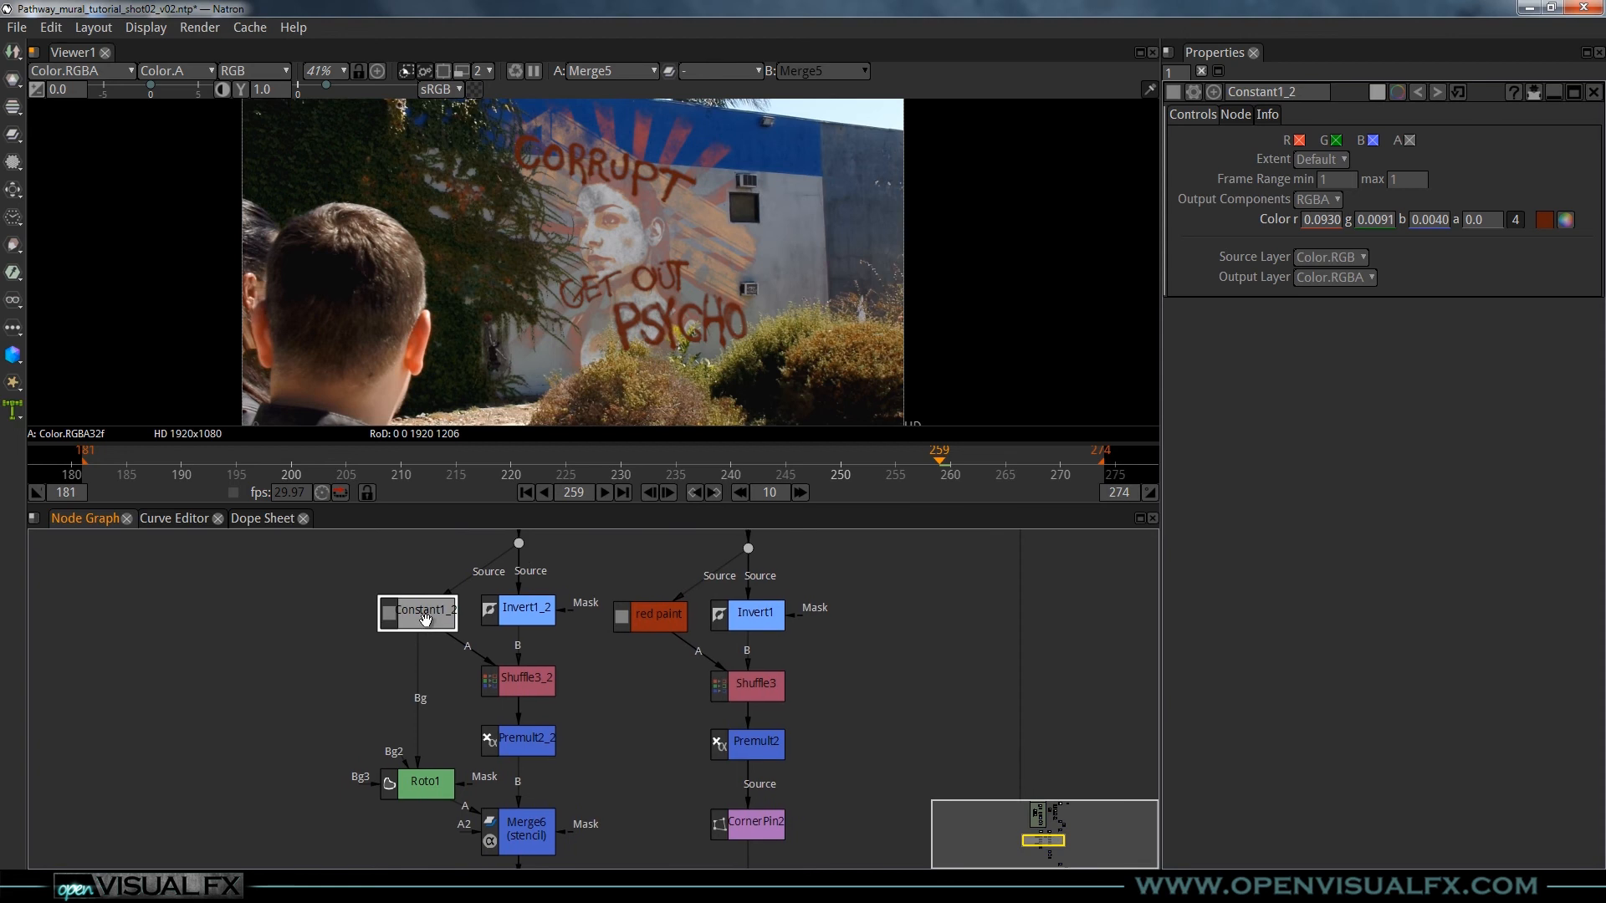
pyautogui.click(1563, 224)
pyautogui.click(946, 339)
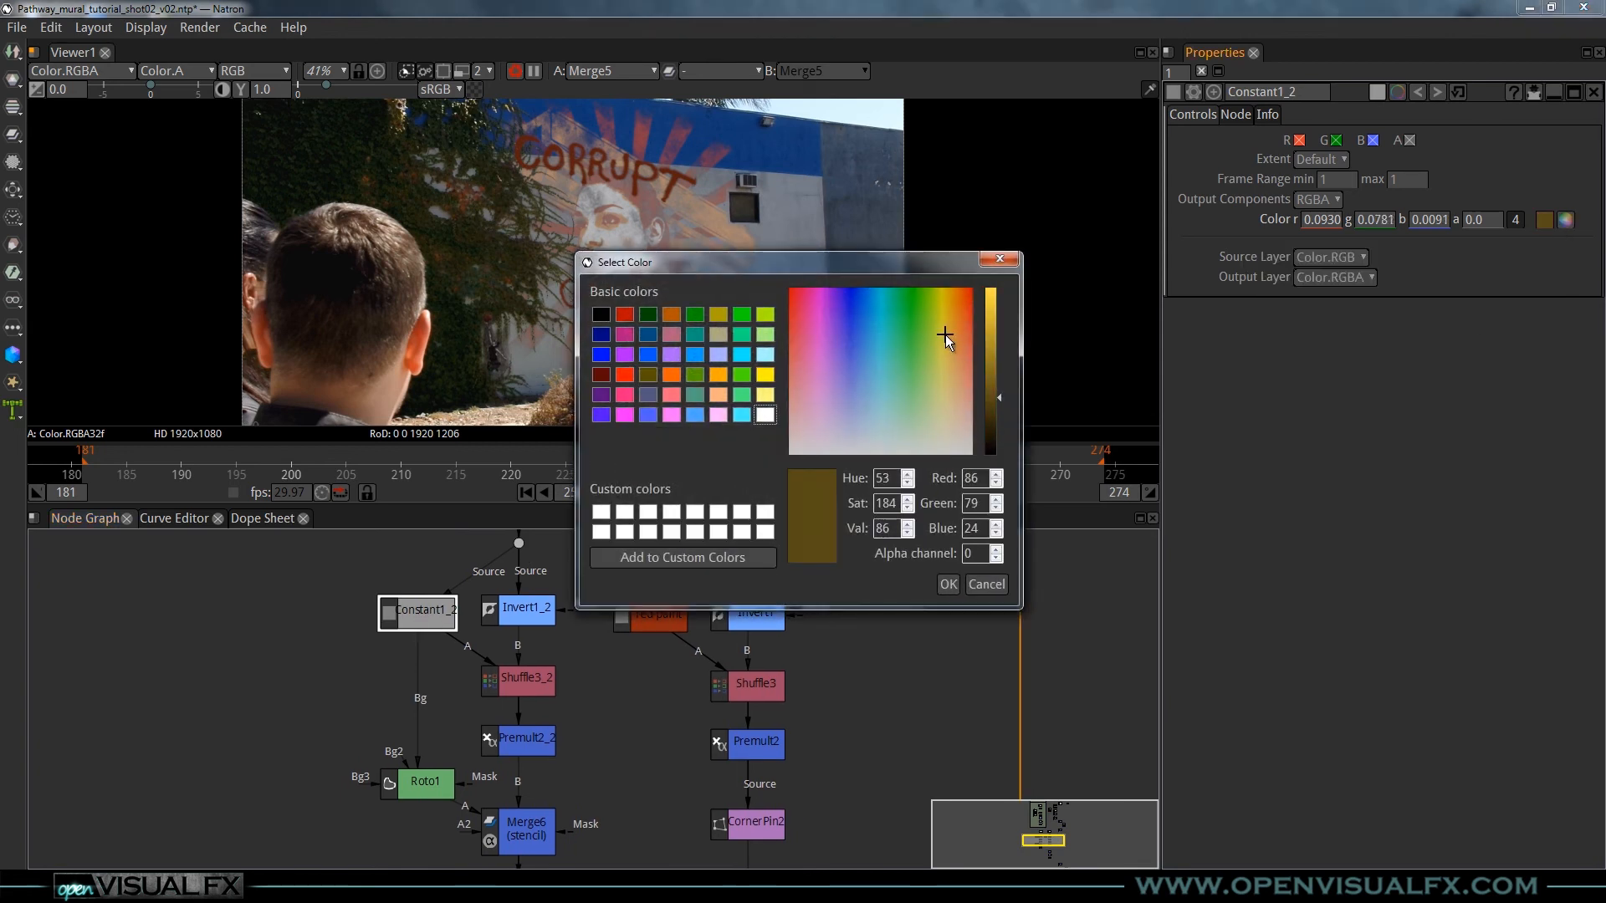
pyautogui.moveTo(989, 362); pyautogui.dragTo(991, 333)
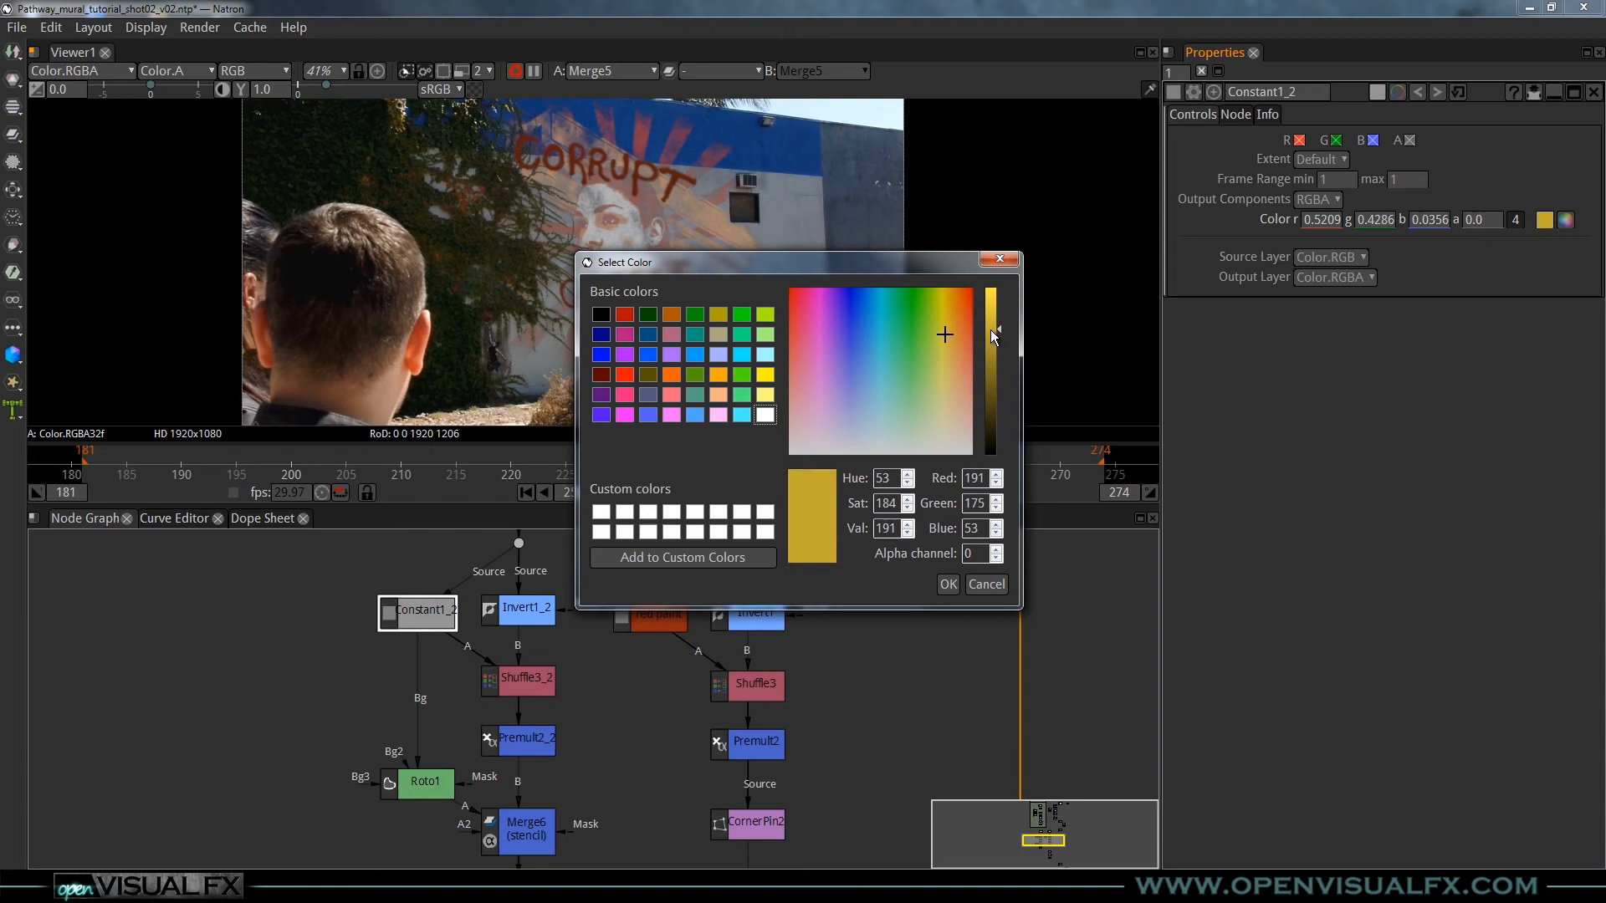
pyautogui.click(947, 584)
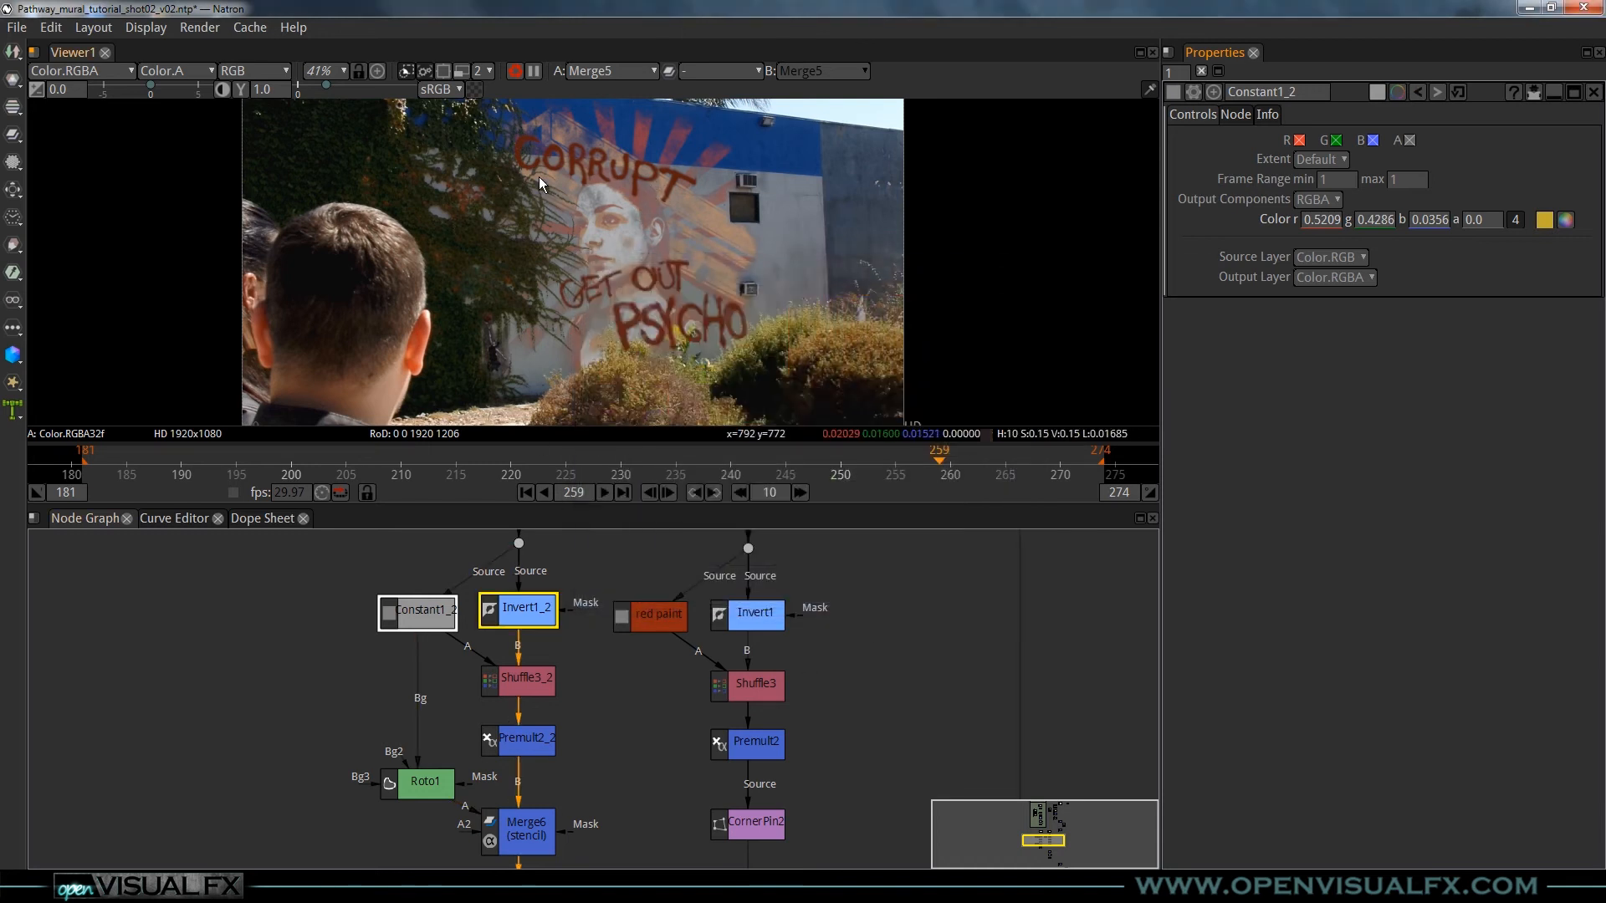
# - Make the Constant1_2 yellow paler and brighter, with saturation 122 and value 225
pyautogui.moveTo(643, 187); pyautogui.dragTo(617, 221)
pyautogui.scroll(3, 616, 221)
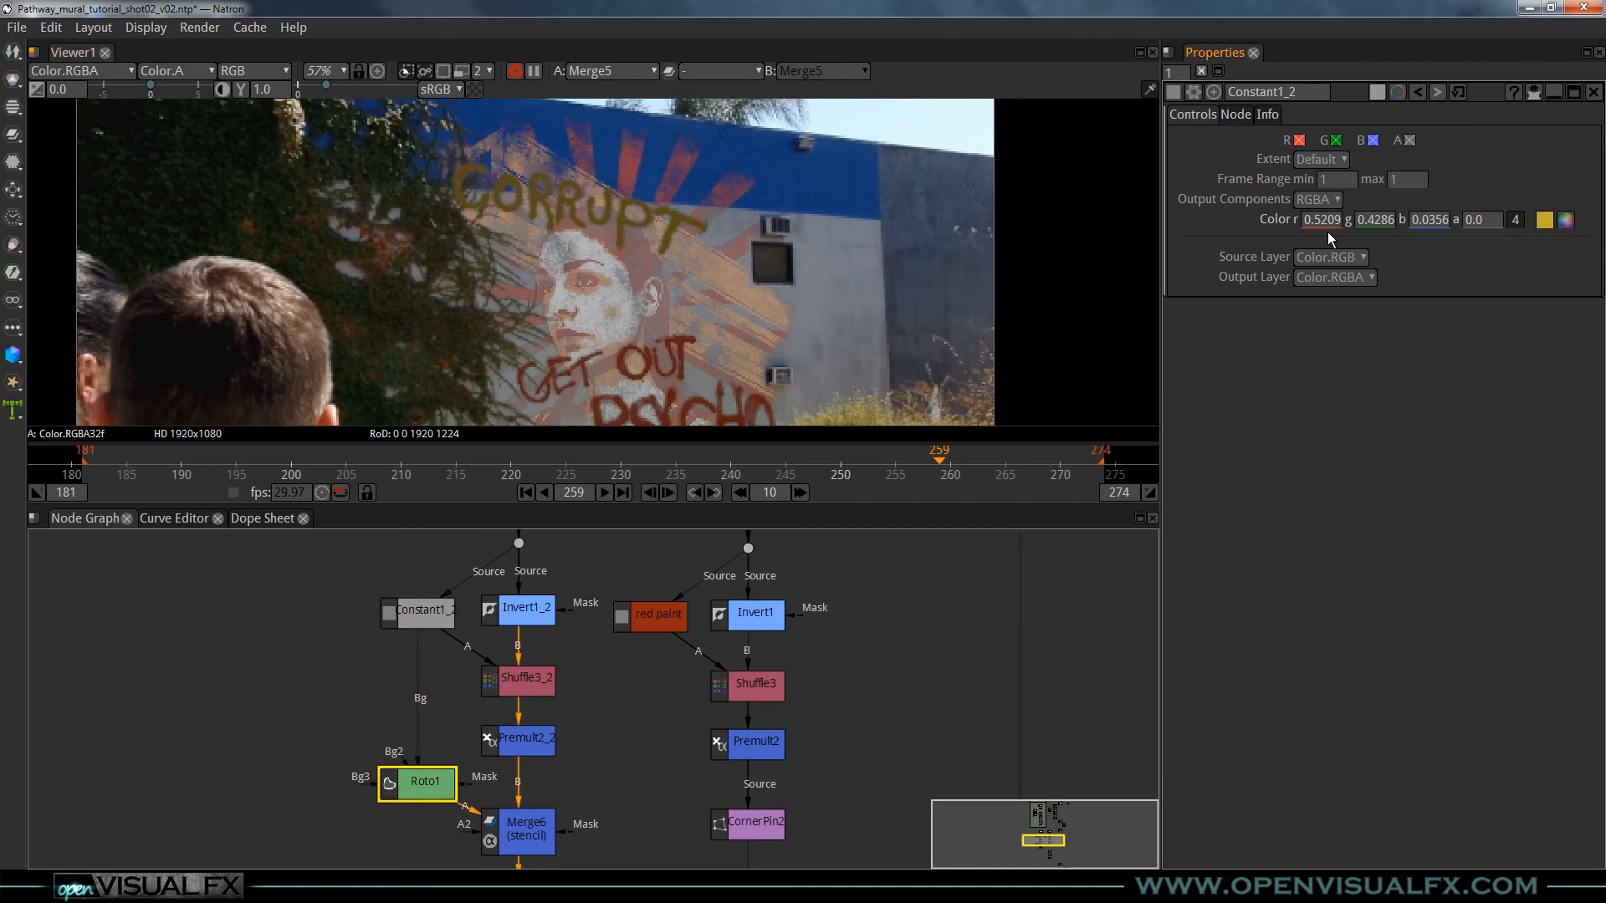
pyautogui.click(1564, 220)
pyautogui.moveTo(1000, 329); pyautogui.dragTo(945, 375)
pyautogui.click(947, 583)
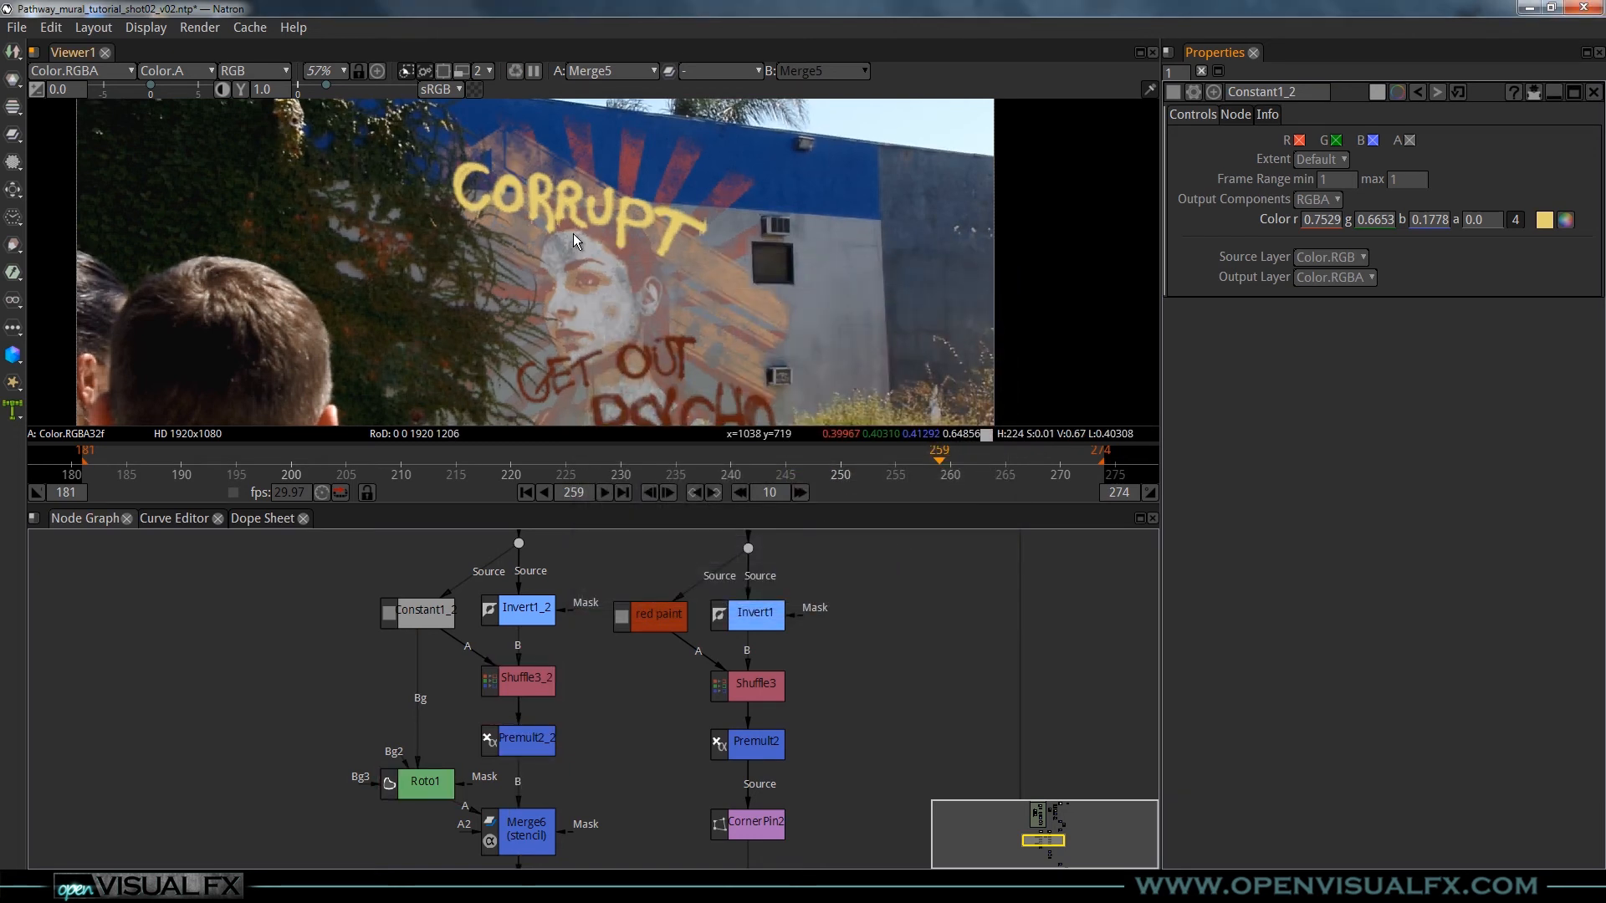
# - Darken the yellow of Constant1_2 by setting the colour's value to 185
pyautogui.click(1564, 220)
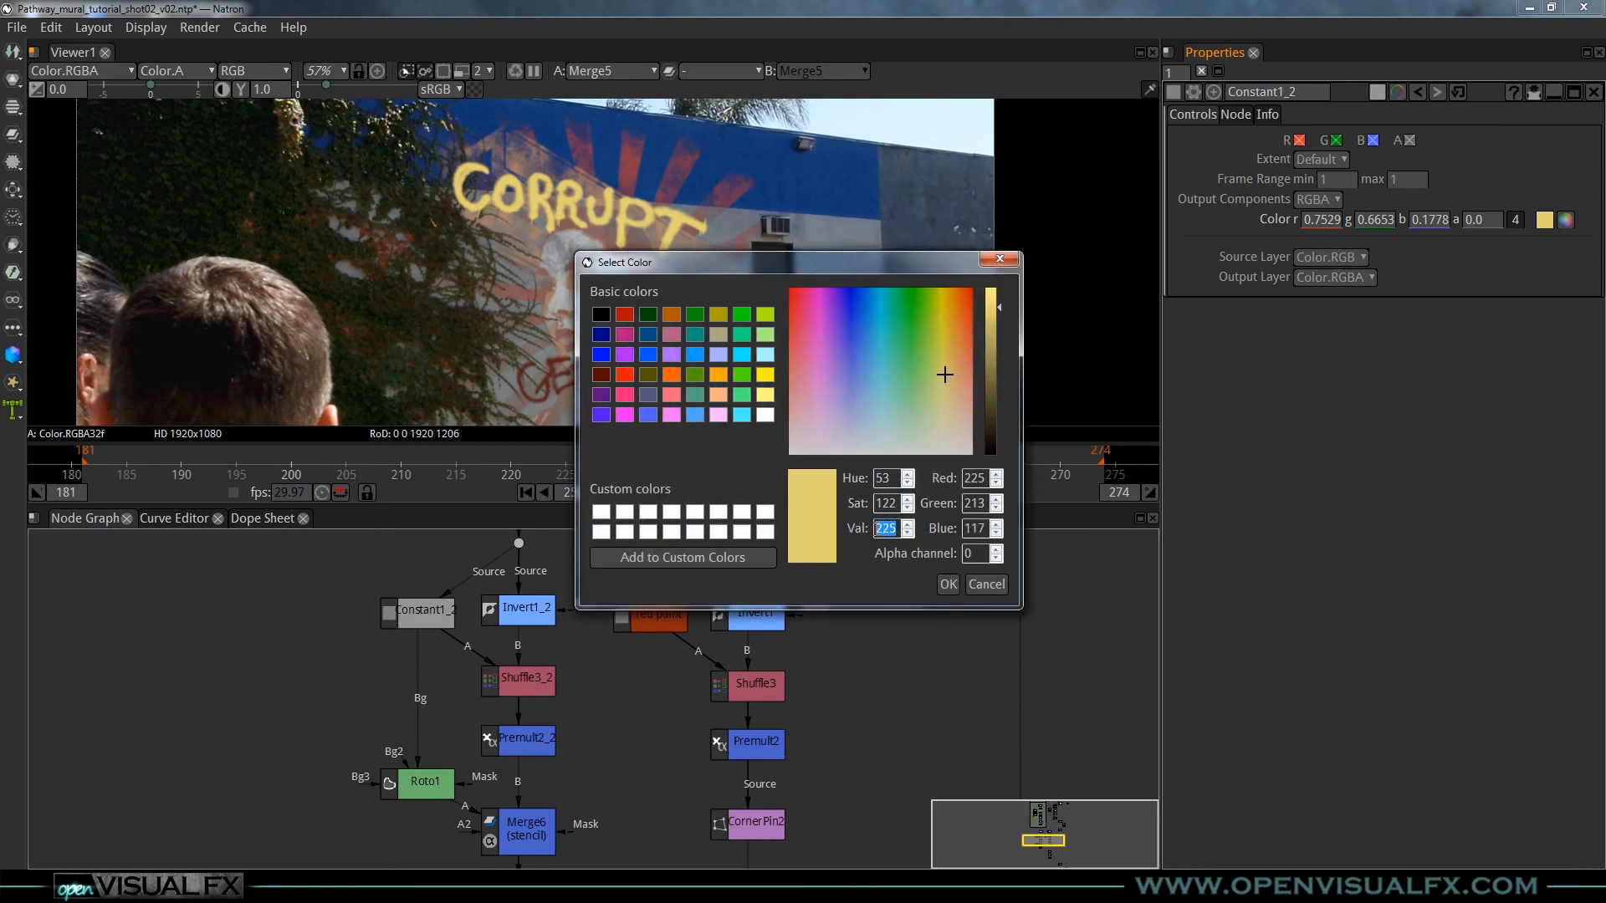
pyautogui.write('185')
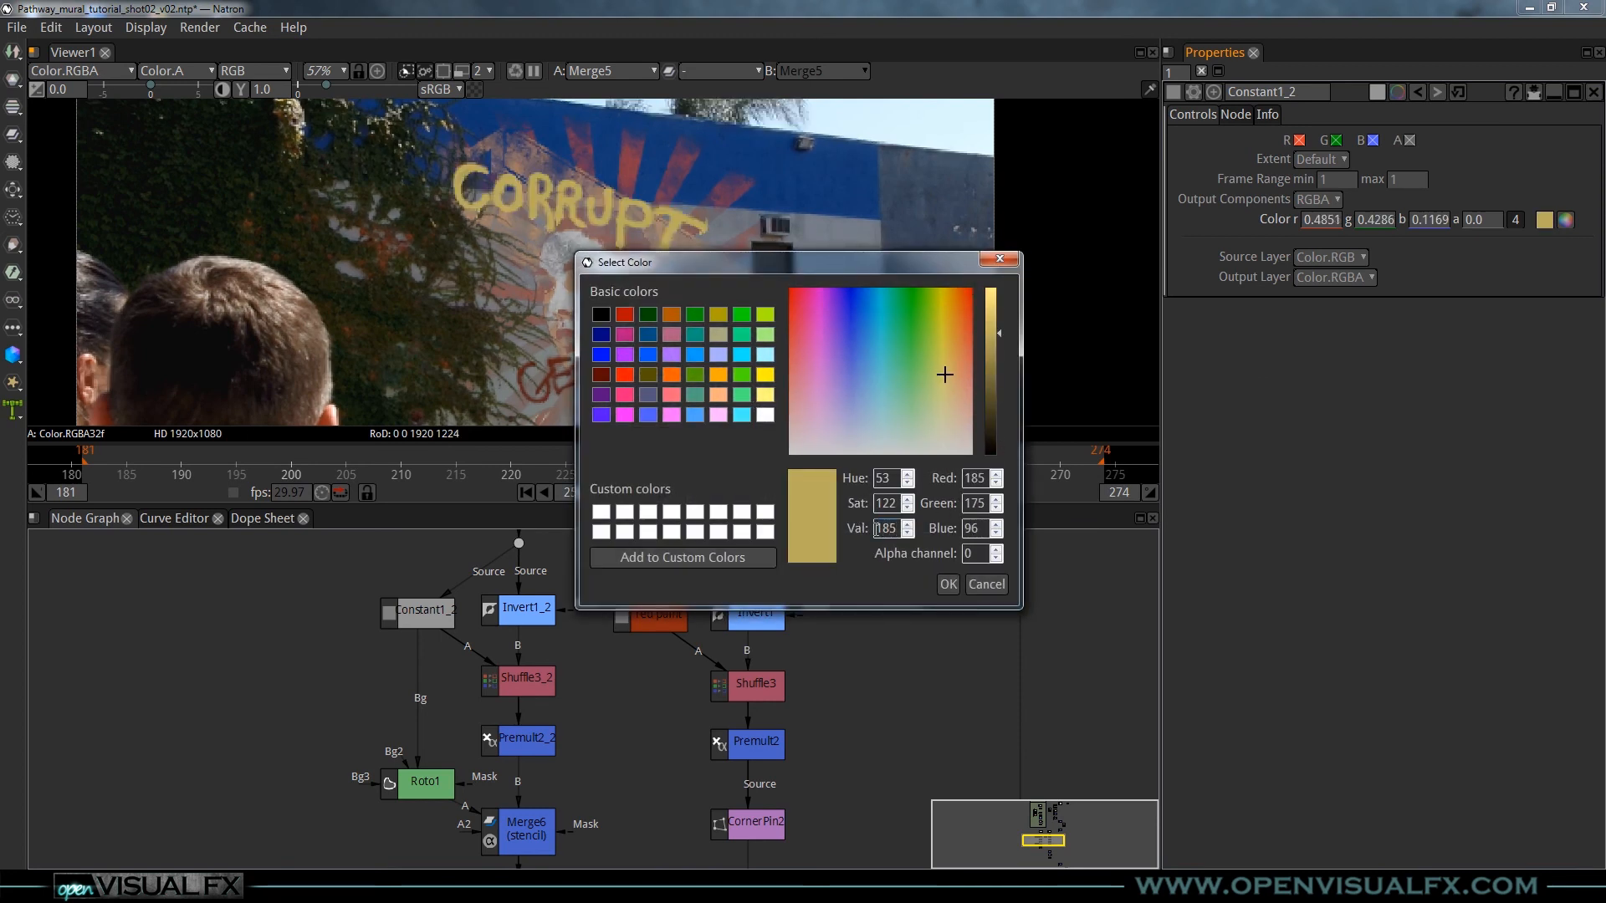
pyautogui.press('Return')
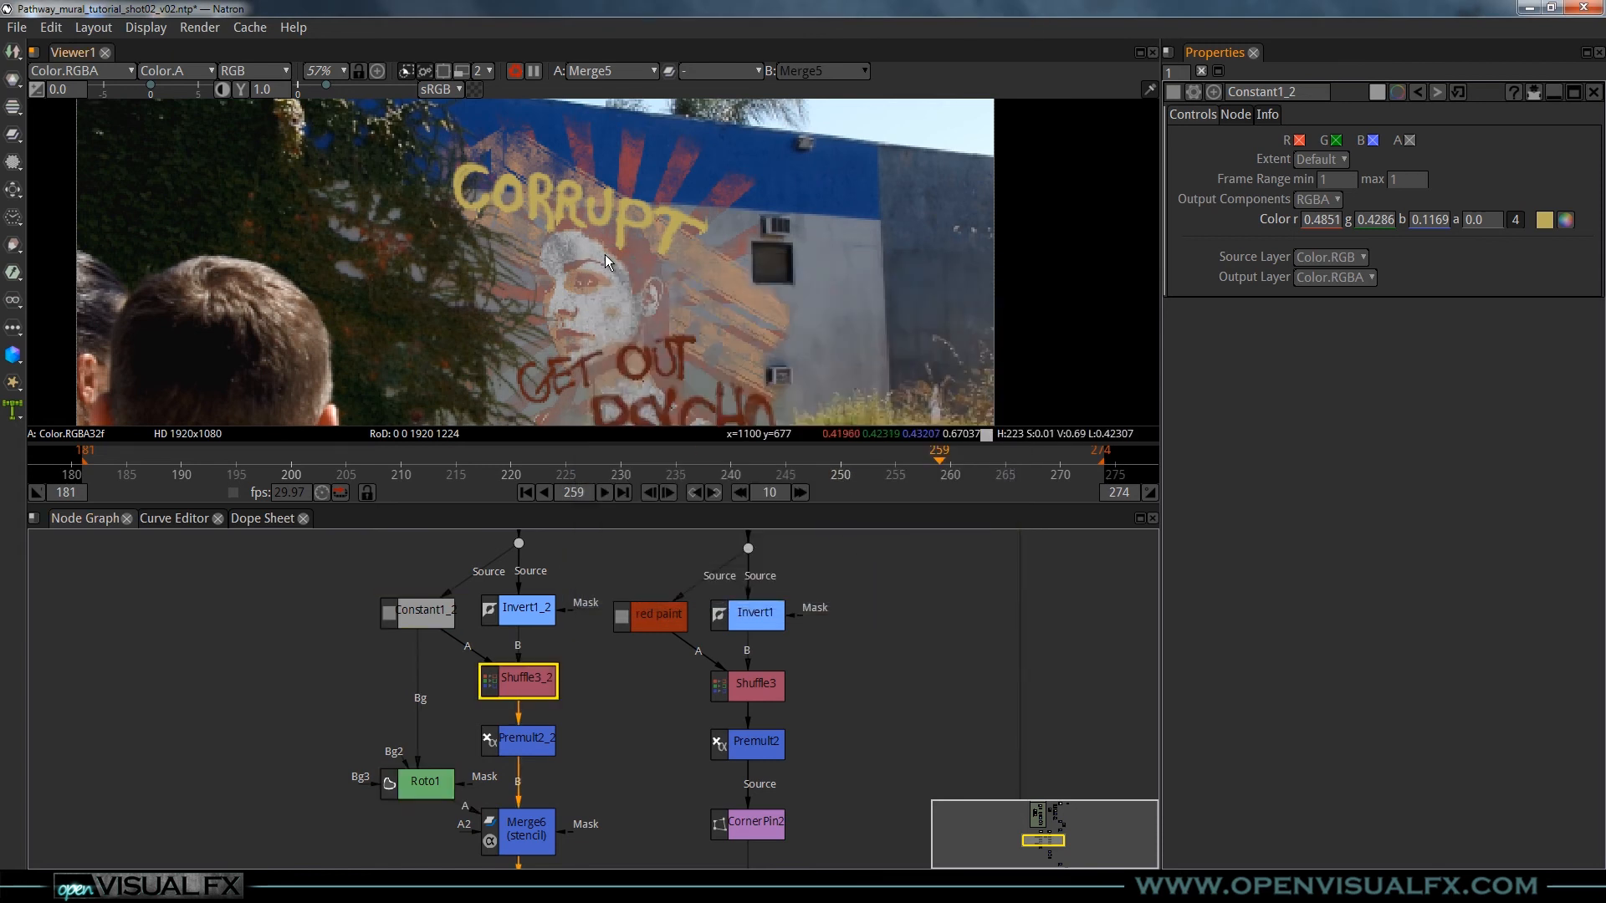
# - Examine how the yellow CORRUPT and red GET OUT PSYCHO texts sit on the wall, behind the ivy and bushes
pyautogui.scroll(3, 606, 254)
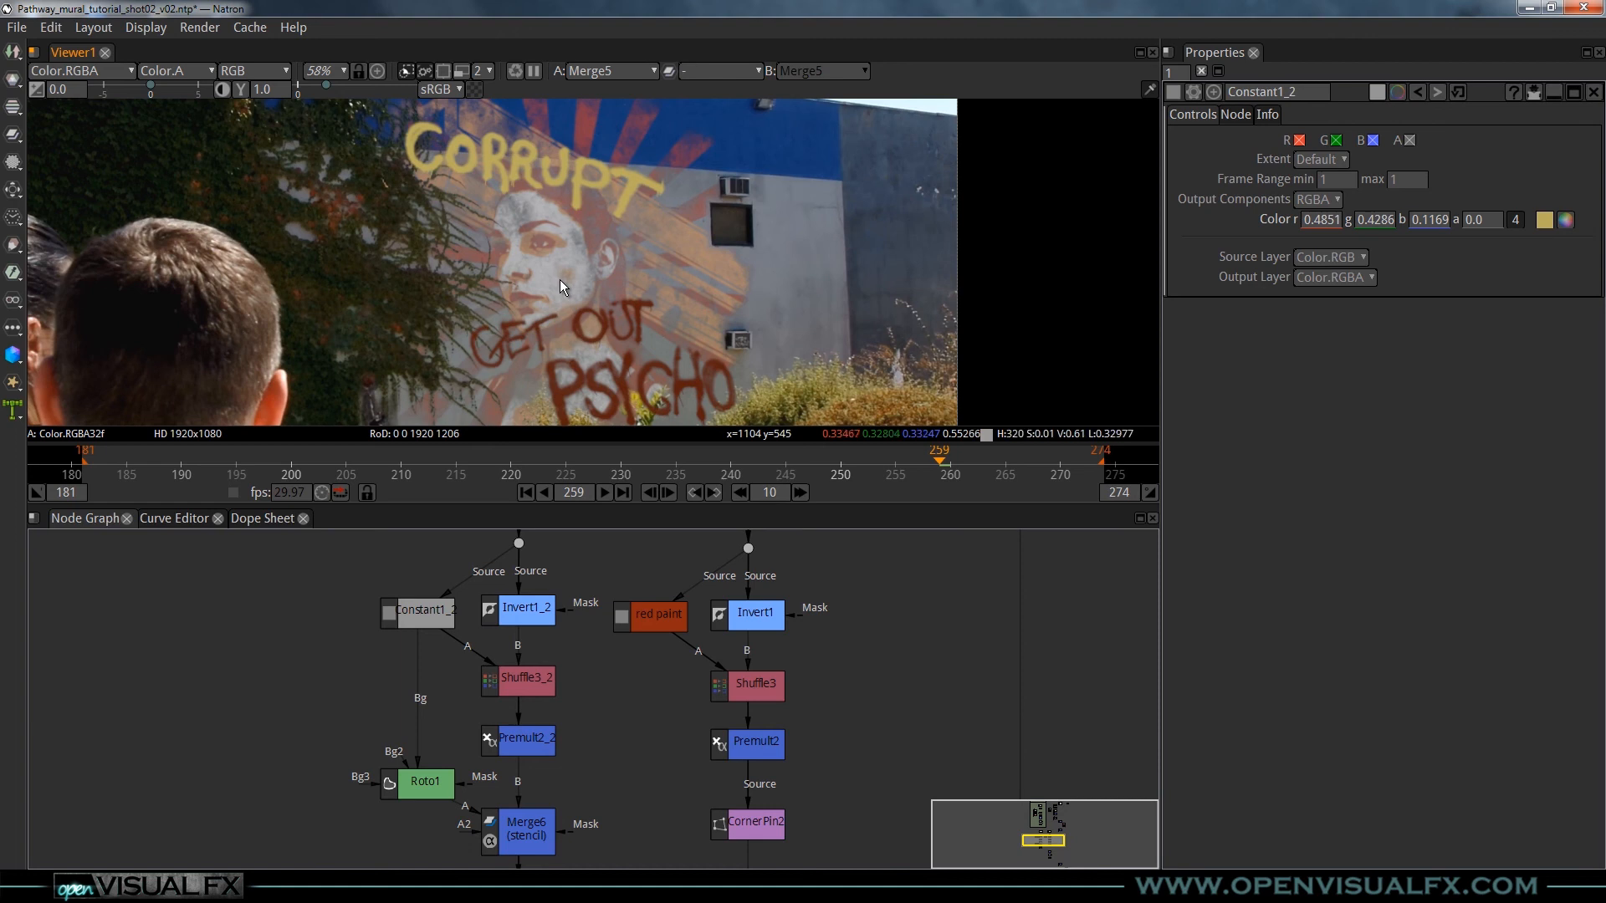
pyautogui.scroll(-2, 554, 233)
pyautogui.moveTo(554, 232); pyautogui.dragTo(583, 258)
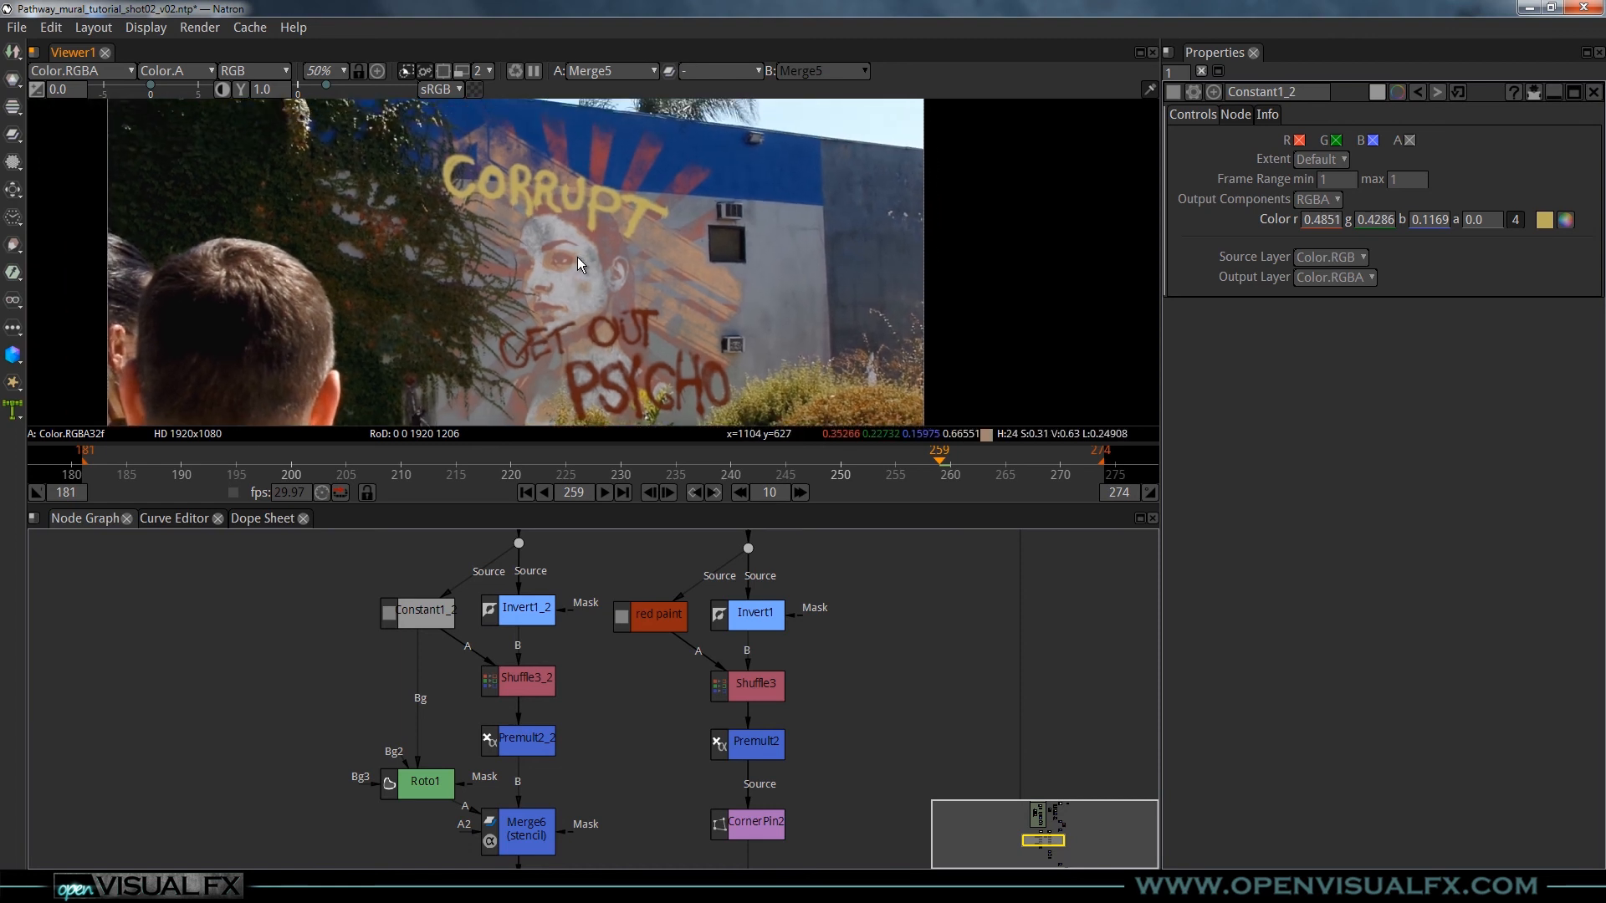
pyautogui.moveTo(644, 779)
pyautogui.mouseDown()
pyautogui.moveTo(552, 614)
pyautogui.moveTo(548, 575)
pyautogui.moveTo(513, 606)
pyautogui.mouseUp()
pyautogui.moveTo(696, 789); pyautogui.dragTo(560, 609)
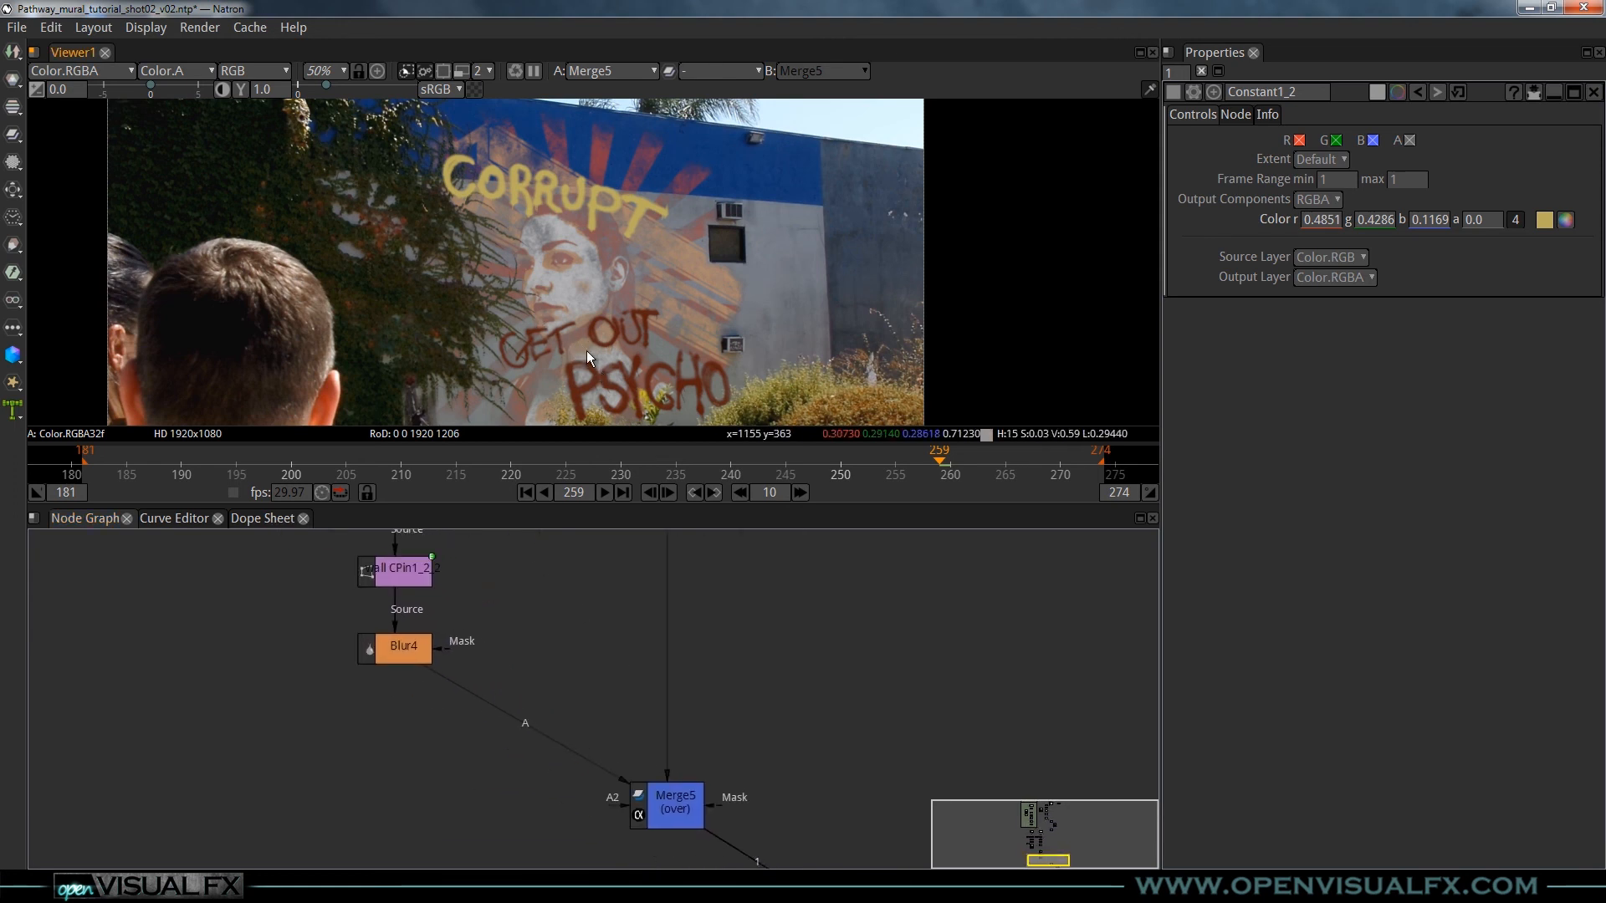
pyautogui.moveTo(644, 412); pyautogui.dragTo(613, 353)
pyautogui.scroll(5, 619, 358)
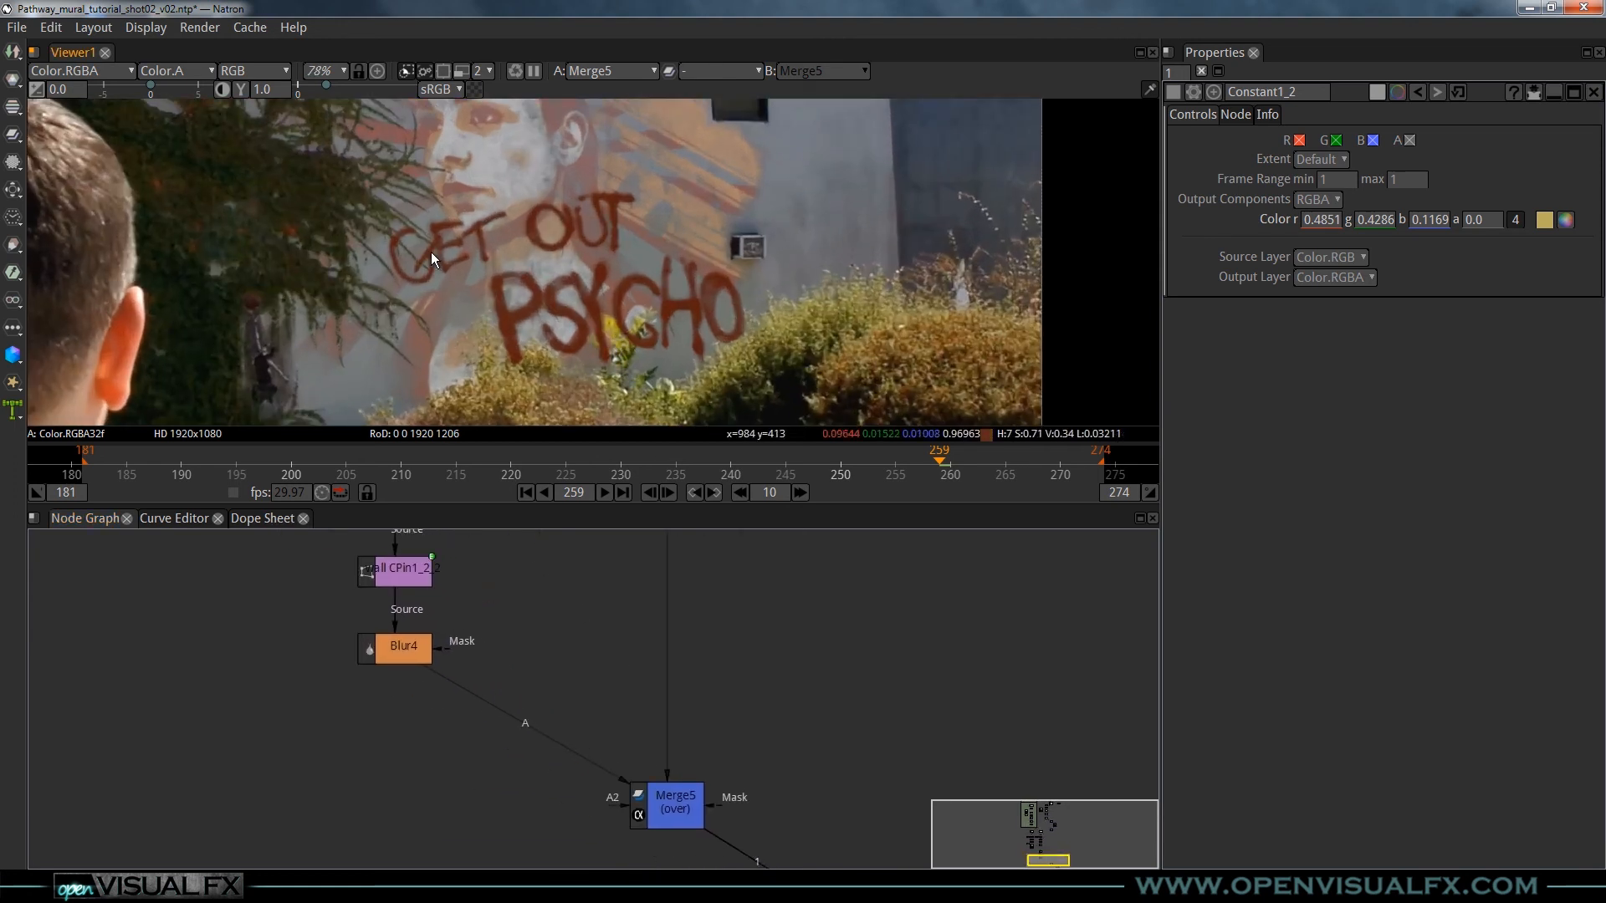
pyautogui.scroll(4, 410, 248)
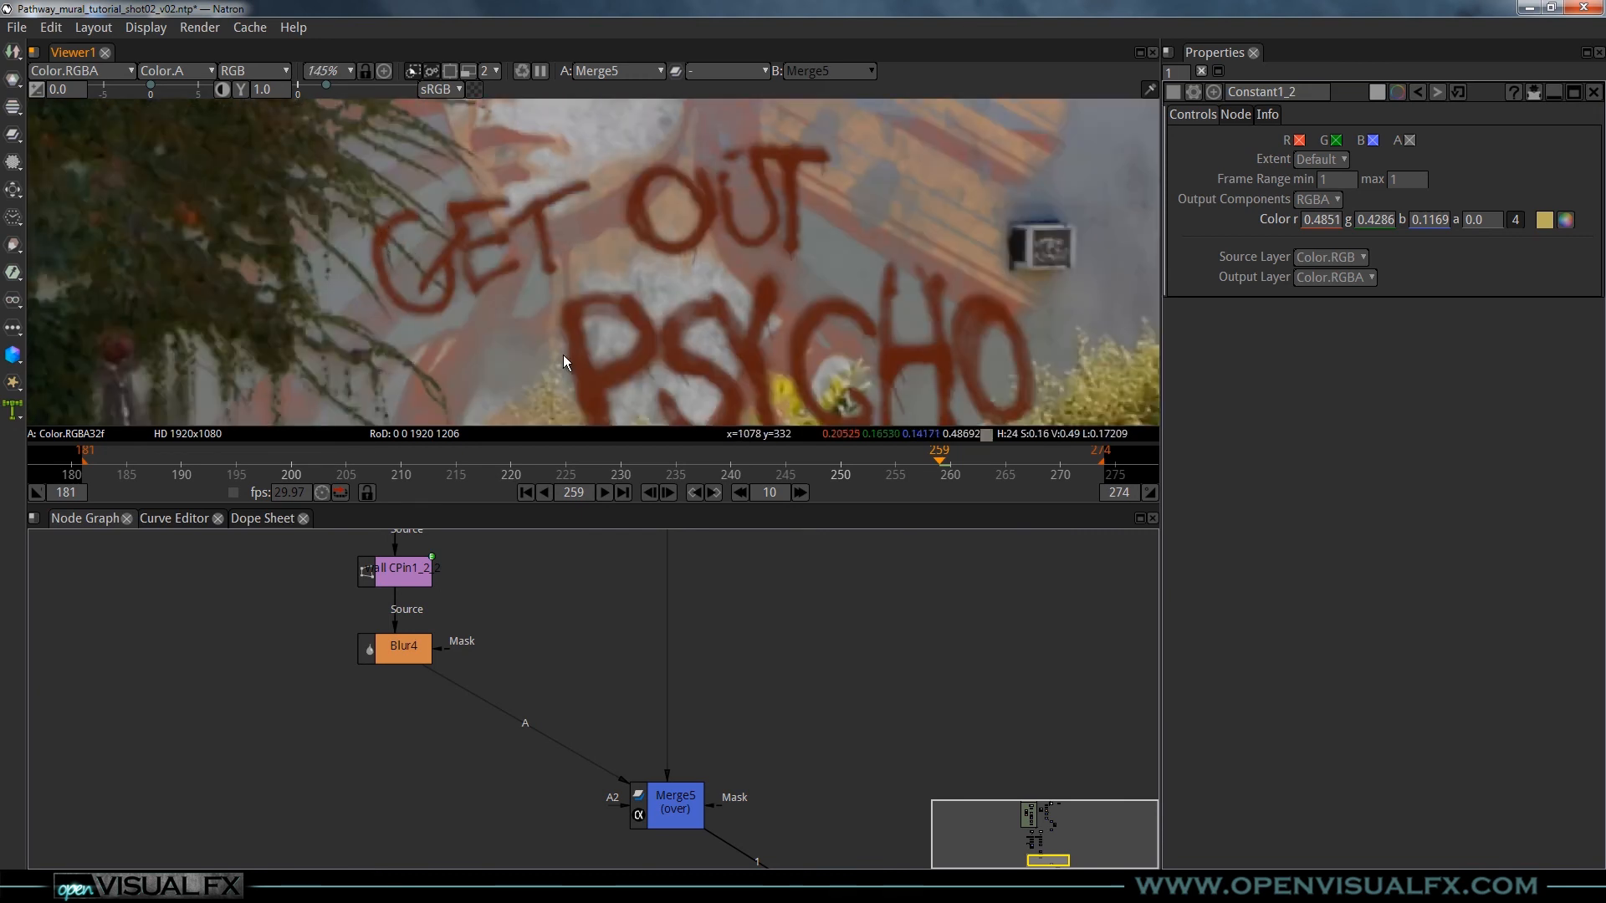
pyautogui.moveTo(741, 374); pyautogui.dragTo(694, 343)
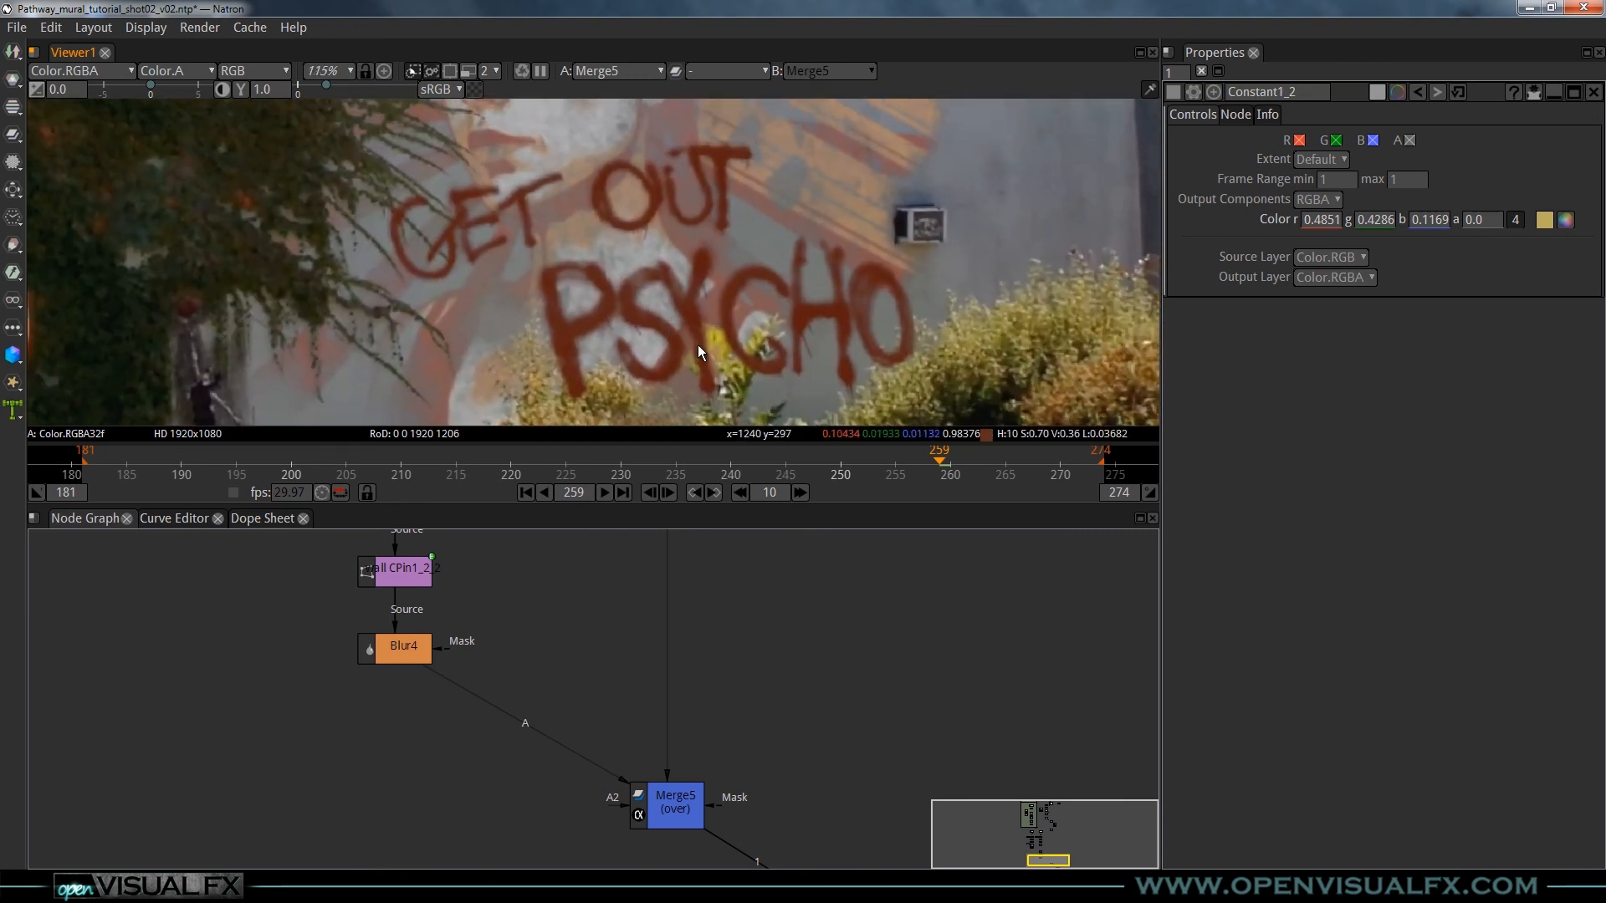
pyautogui.moveTo(422, 229); pyautogui.dragTo(504, 303)
pyautogui.scroll(4, 491, 282)
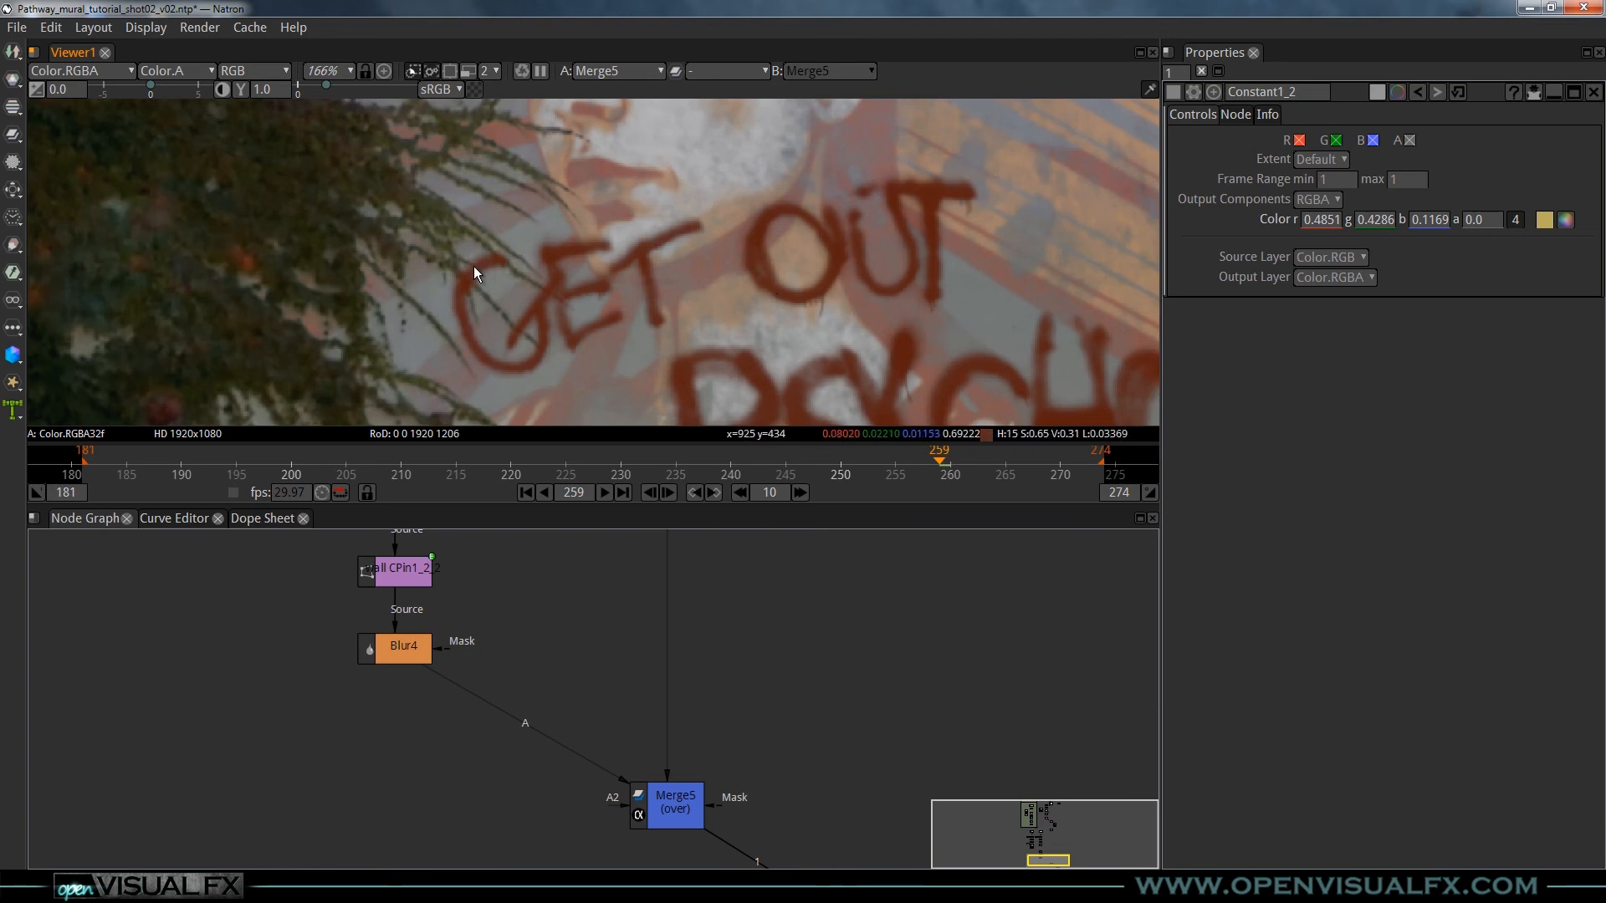
pyautogui.scroll(-5, 640, 211)
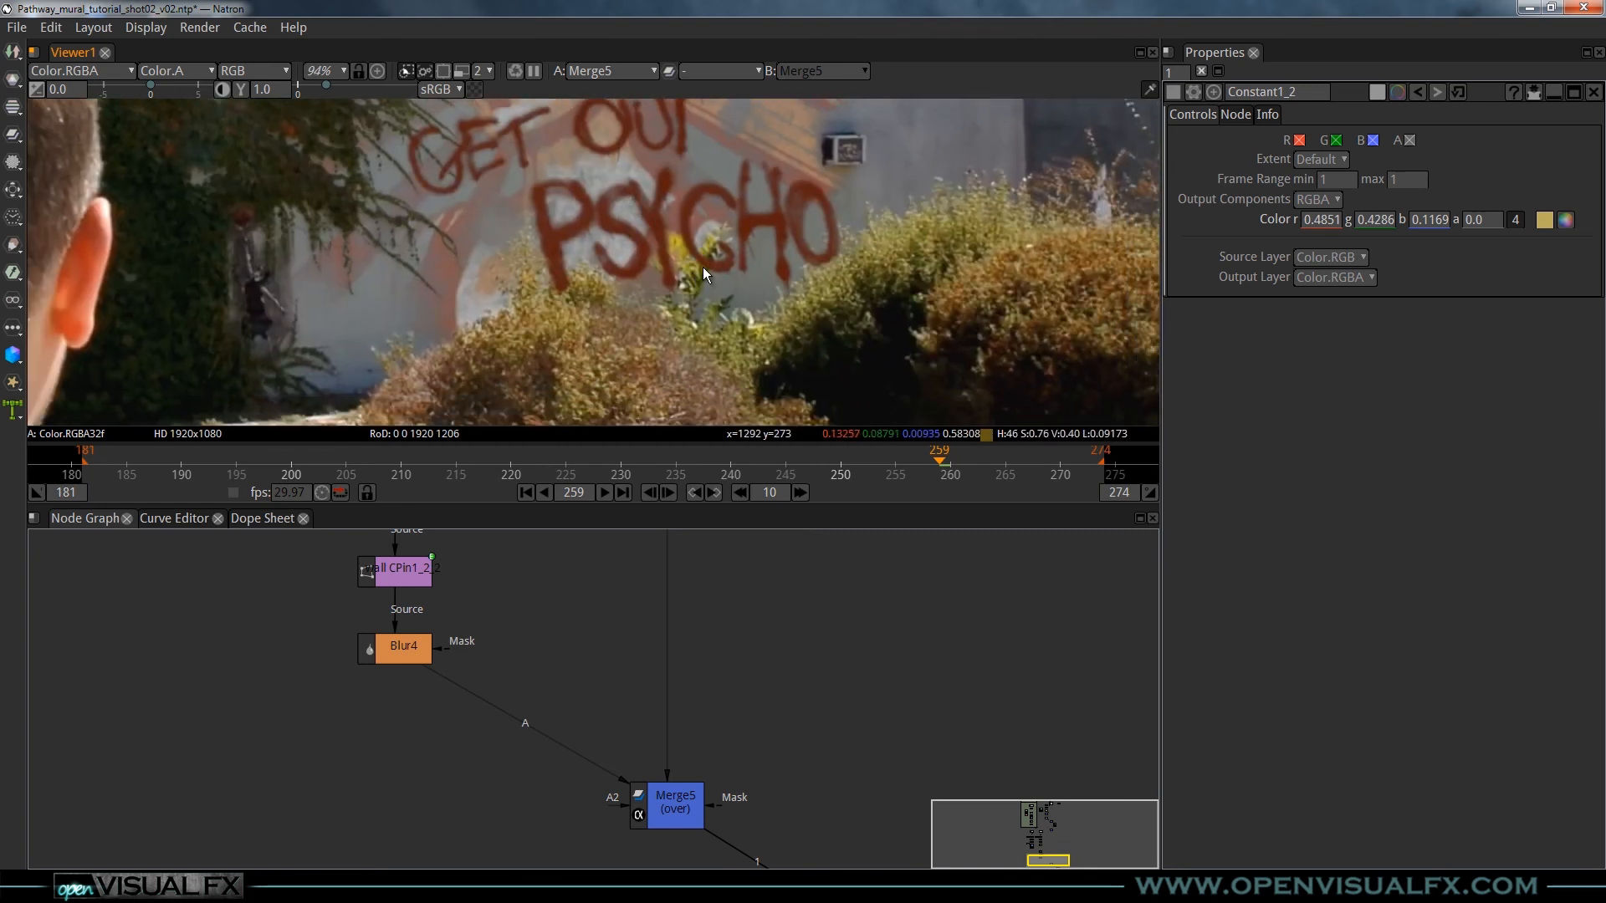
pyautogui.scroll(2, 702, 268)
pyautogui.scroll(-7, 640, 251)
pyautogui.moveTo(577, 189); pyautogui.dragTo(602, 298)
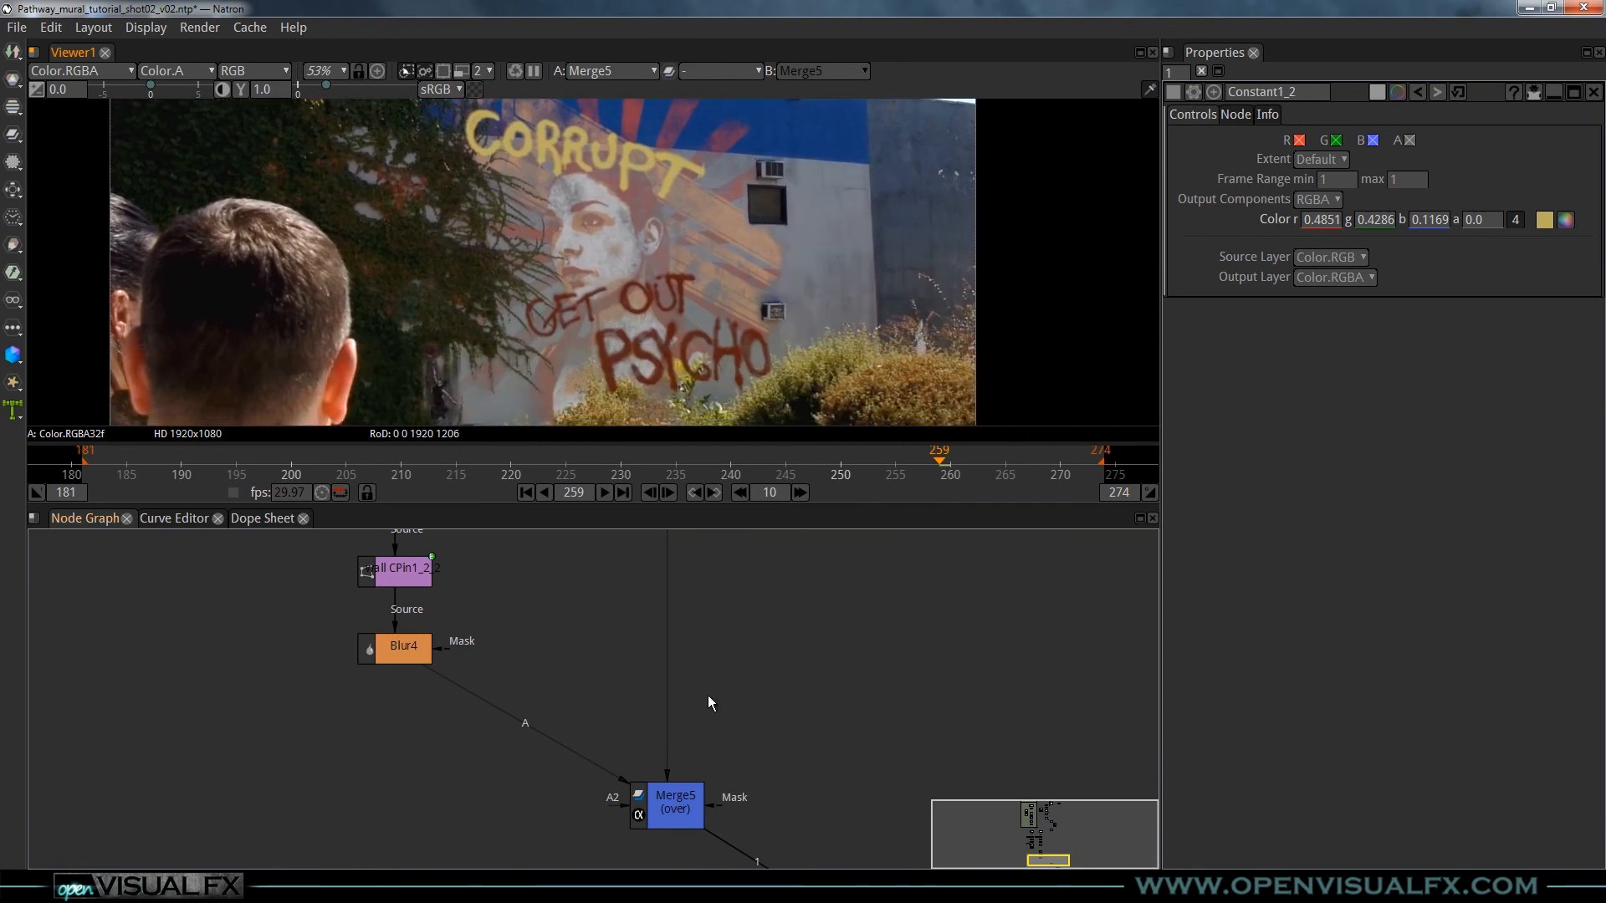
# - Enclose the two graffiti node branches, from their Read nodes down to Blur4, in a Backdrop and shift it slightly away from the main merge line
pyautogui.scroll(-3, 727, 656)
pyautogui.moveTo(779, 587); pyautogui.dragTo(708, 753)
pyautogui.moveTo(662, 592); pyautogui.dragTo(657, 729)
pyautogui.click(629, 562)
pyautogui.press('space')
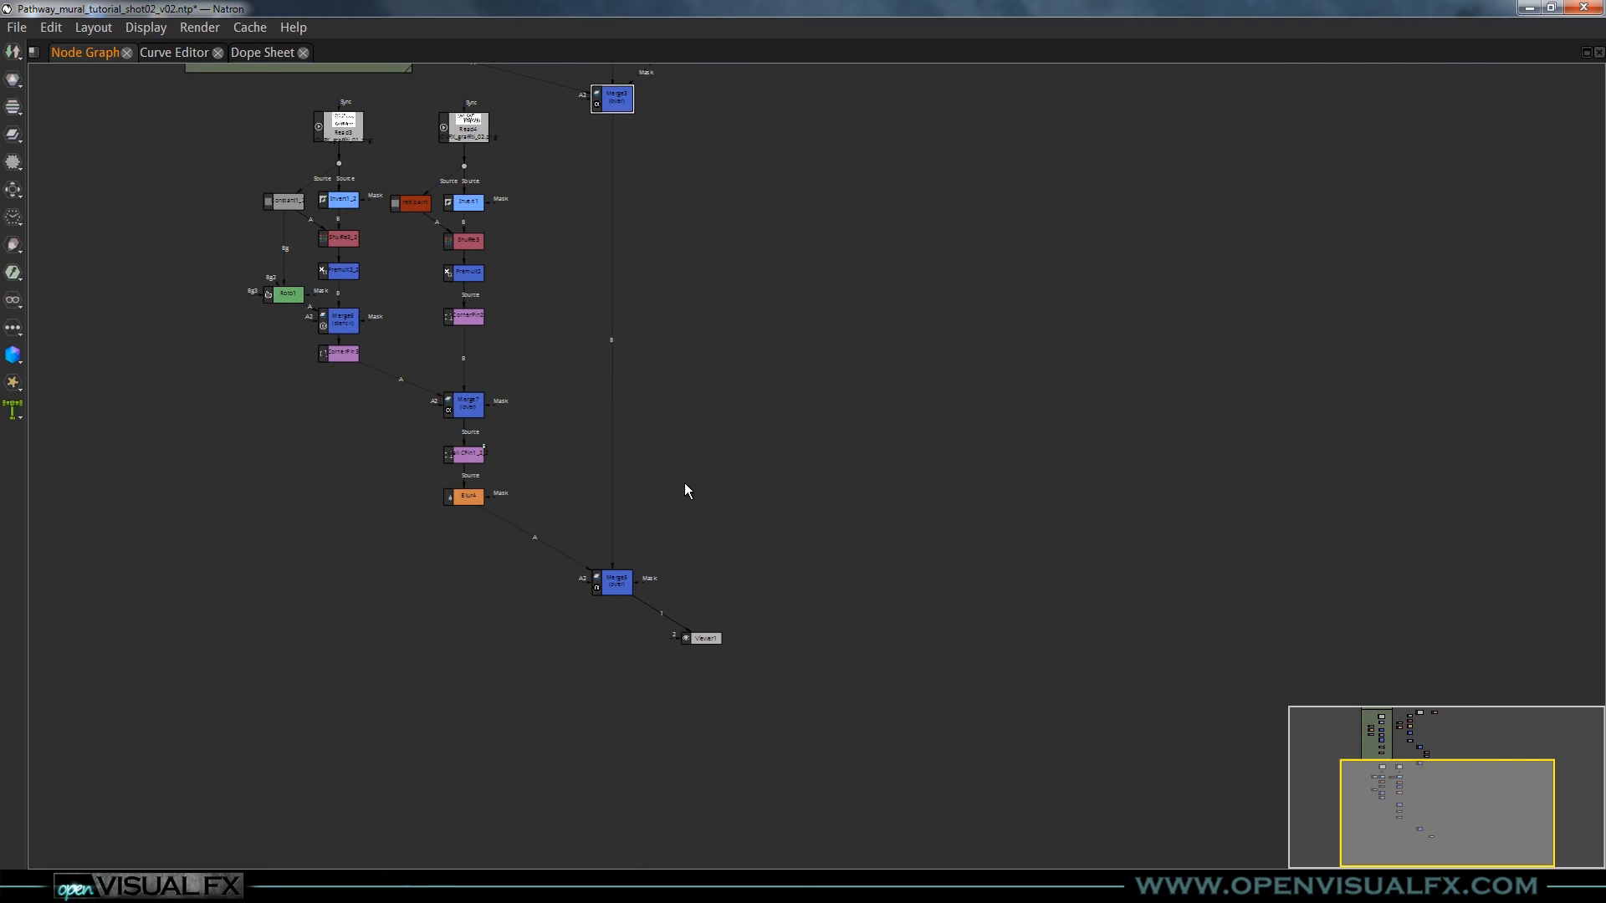
pyautogui.moveTo(685, 484); pyautogui.dragTo(720, 530)
pyautogui.moveTo(710, 429); pyautogui.dragTo(760, 488)
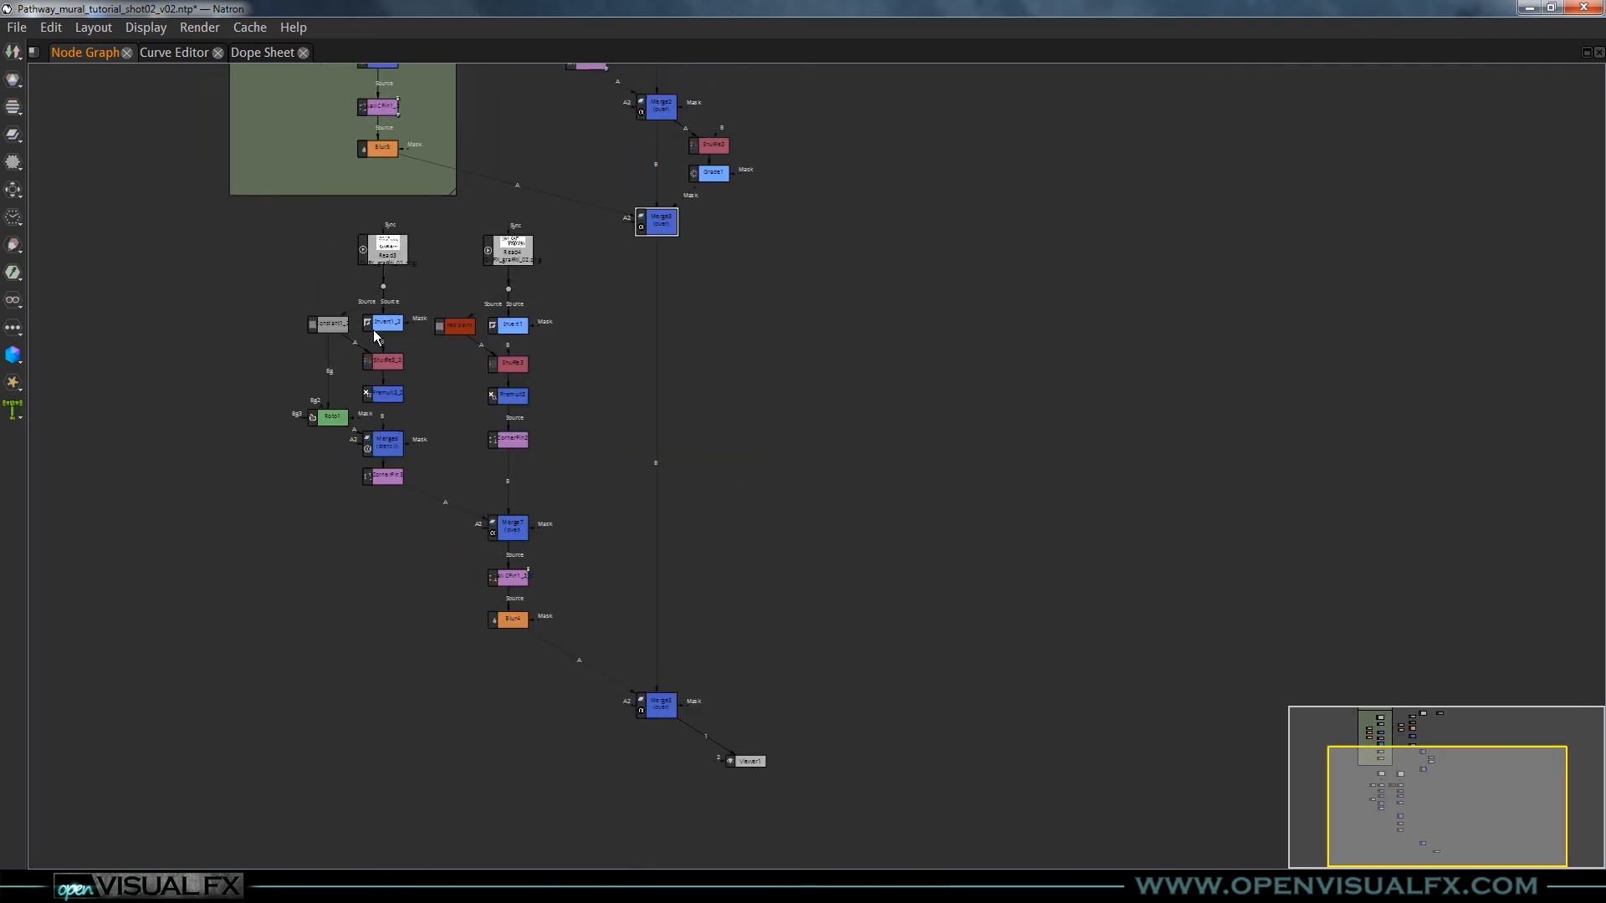
pyautogui.moveTo(247, 223); pyautogui.dragTo(610, 636)
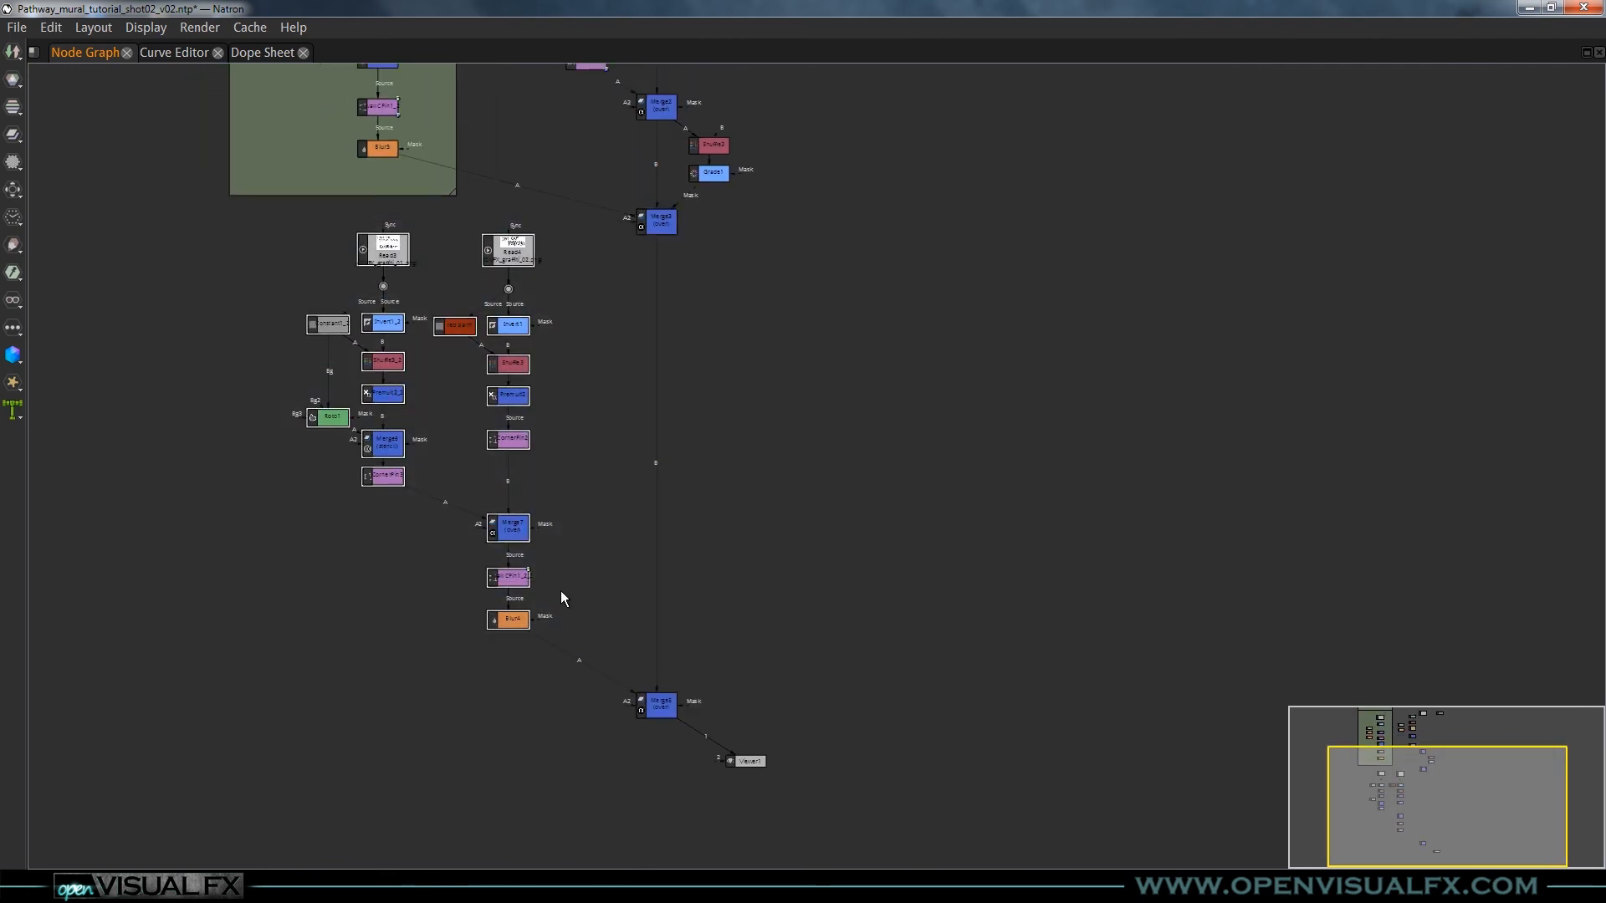
pyautogui.press('Tab')
pyautogui.write('back')
pyautogui.press('Down')
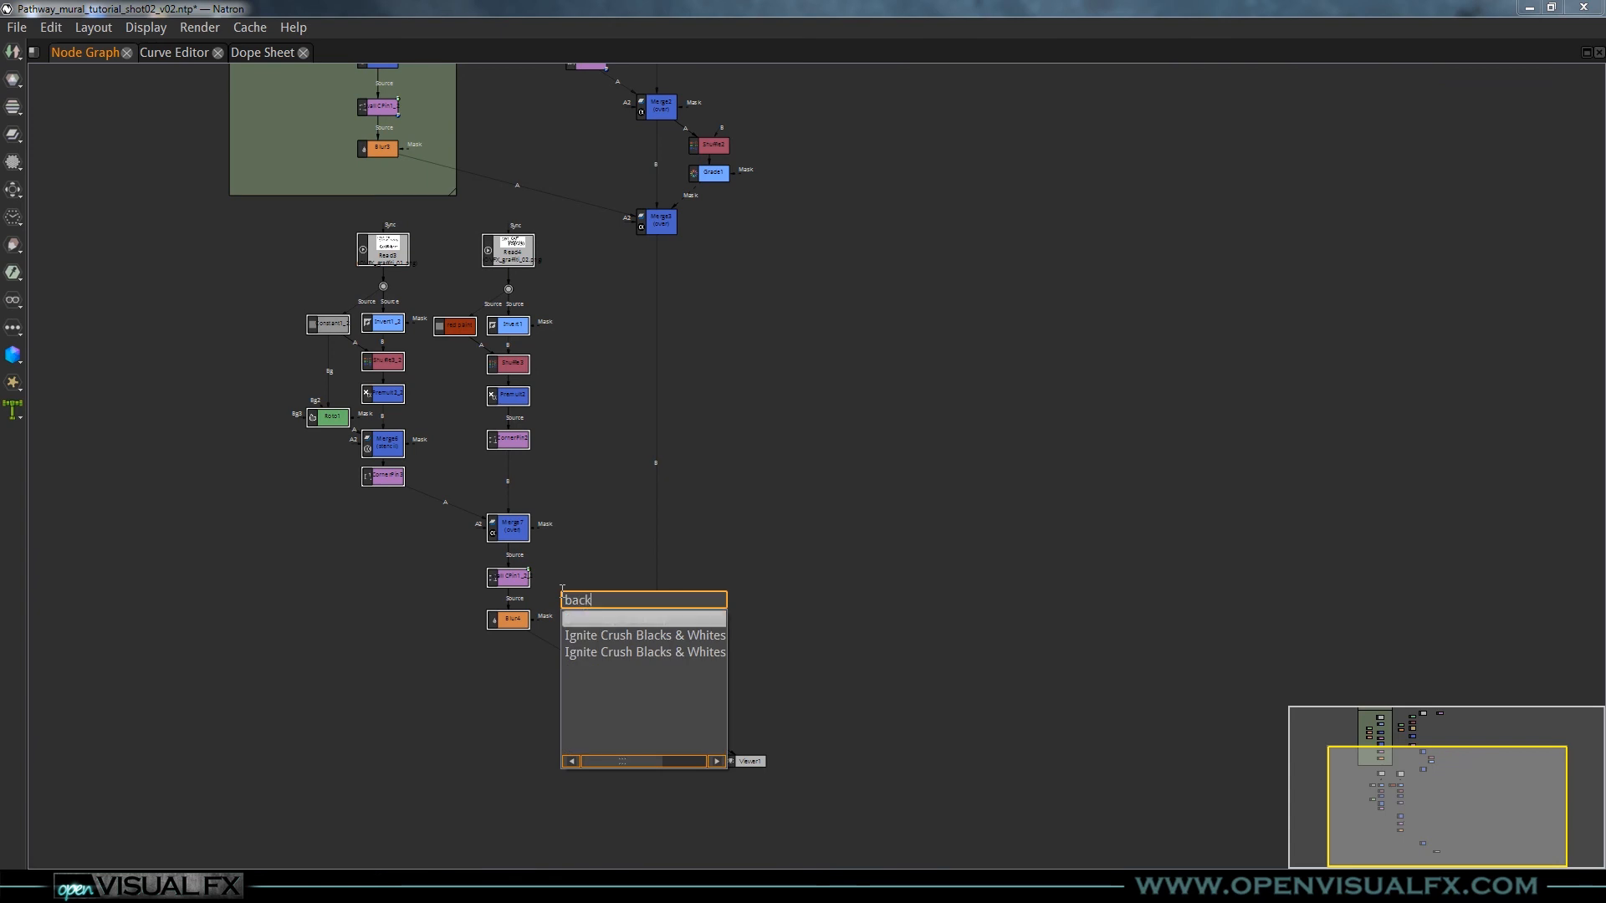
pyautogui.press('Return')
pyautogui.moveTo(469, 202); pyautogui.dragTo(428, 223)
pyautogui.moveTo(662, 710); pyautogui.dragTo(662, 707)
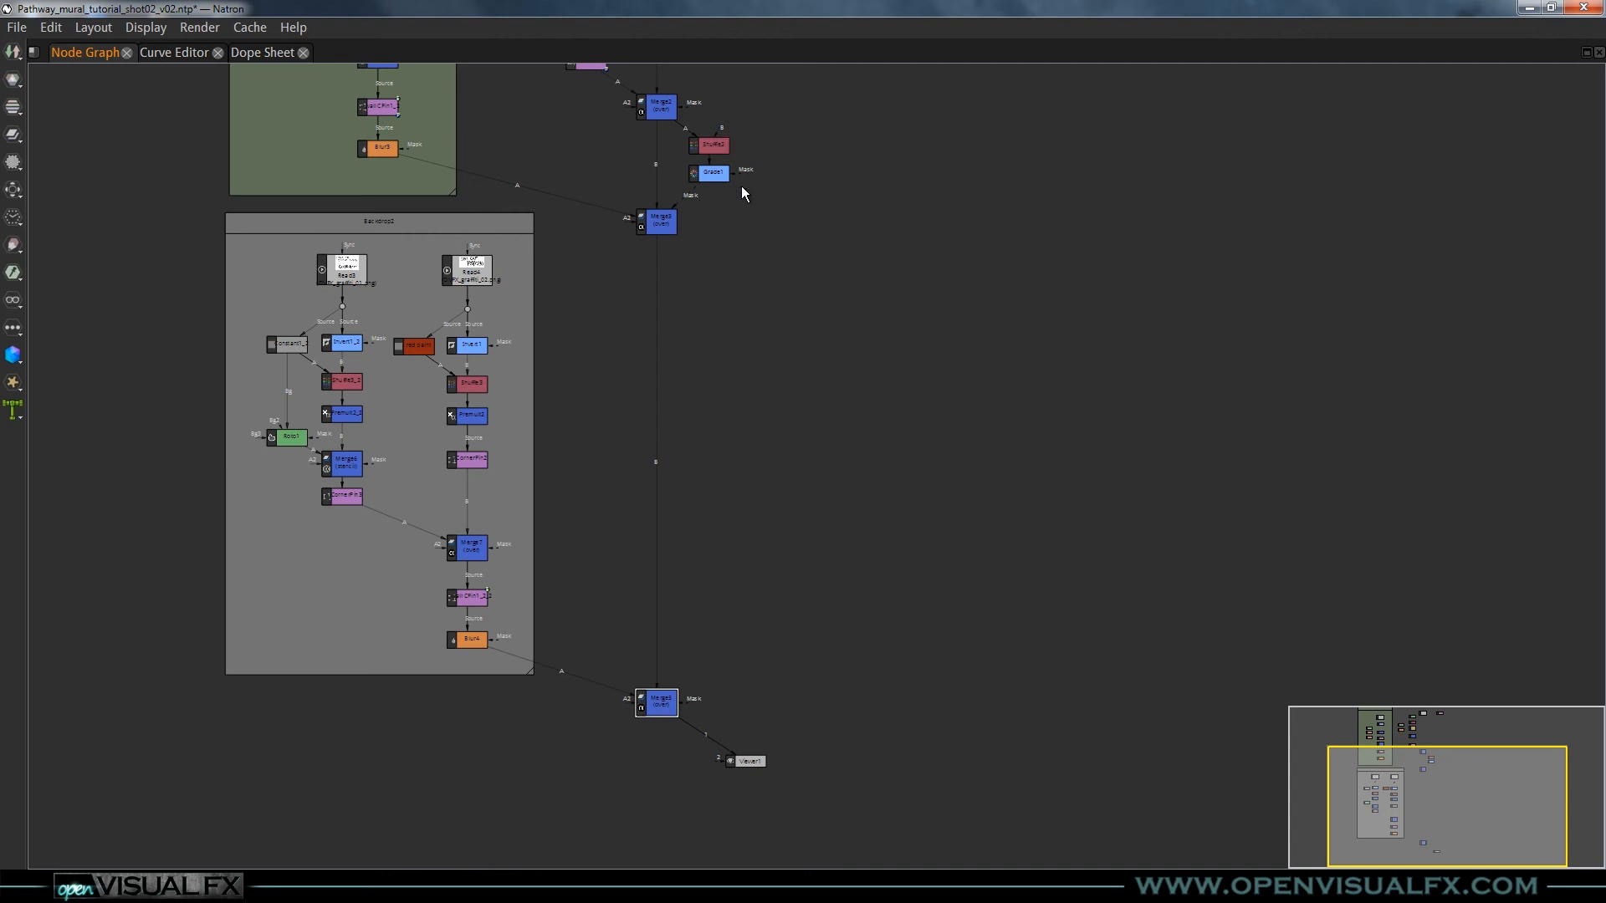
# - Connect the mask input of Merge5 to the Grade1 node that already feeds the mask of the merge above
pyautogui.moveTo(741, 187); pyautogui.dragTo(732, 343)
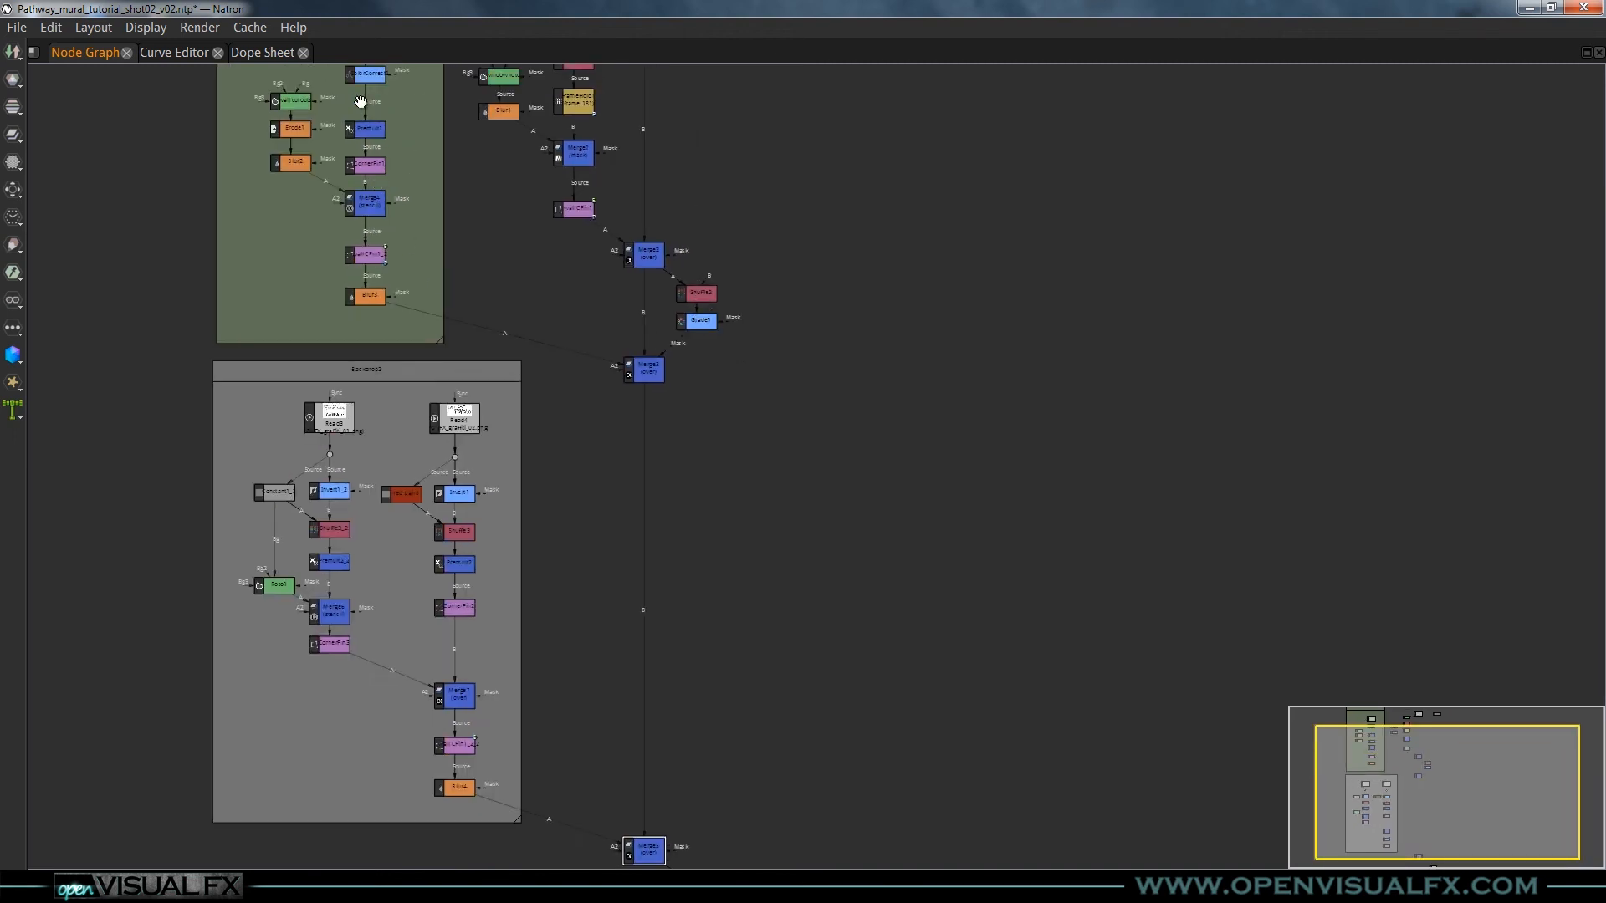
pyautogui.moveTo(692, 556); pyautogui.dragTo(662, 438)
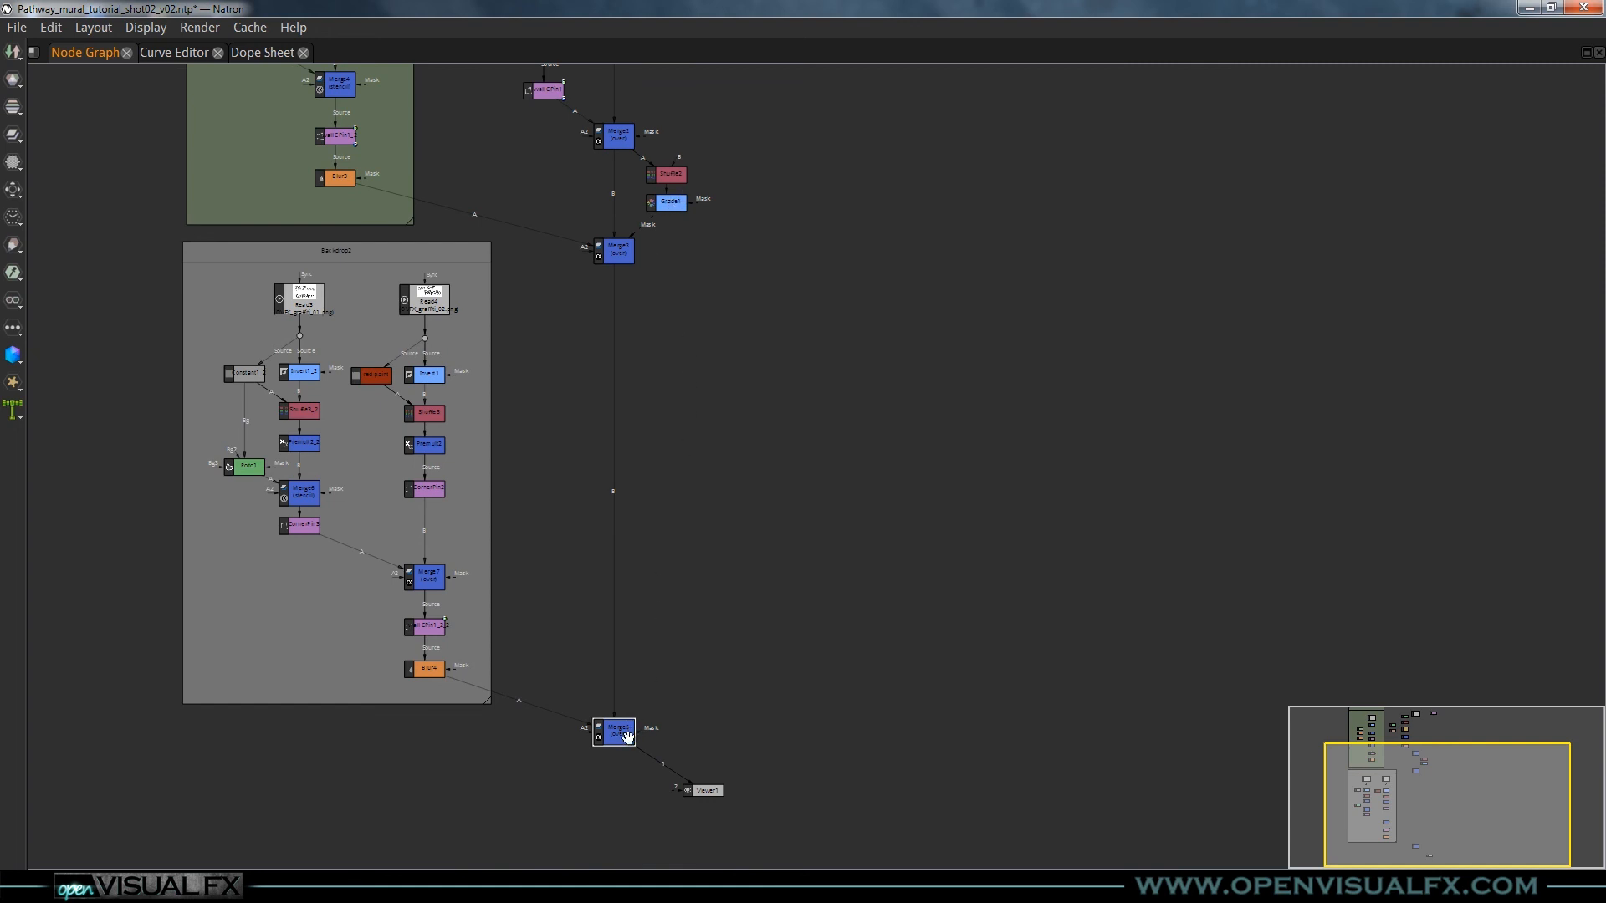
pyautogui.moveTo(626, 731); pyautogui.dragTo(674, 208)
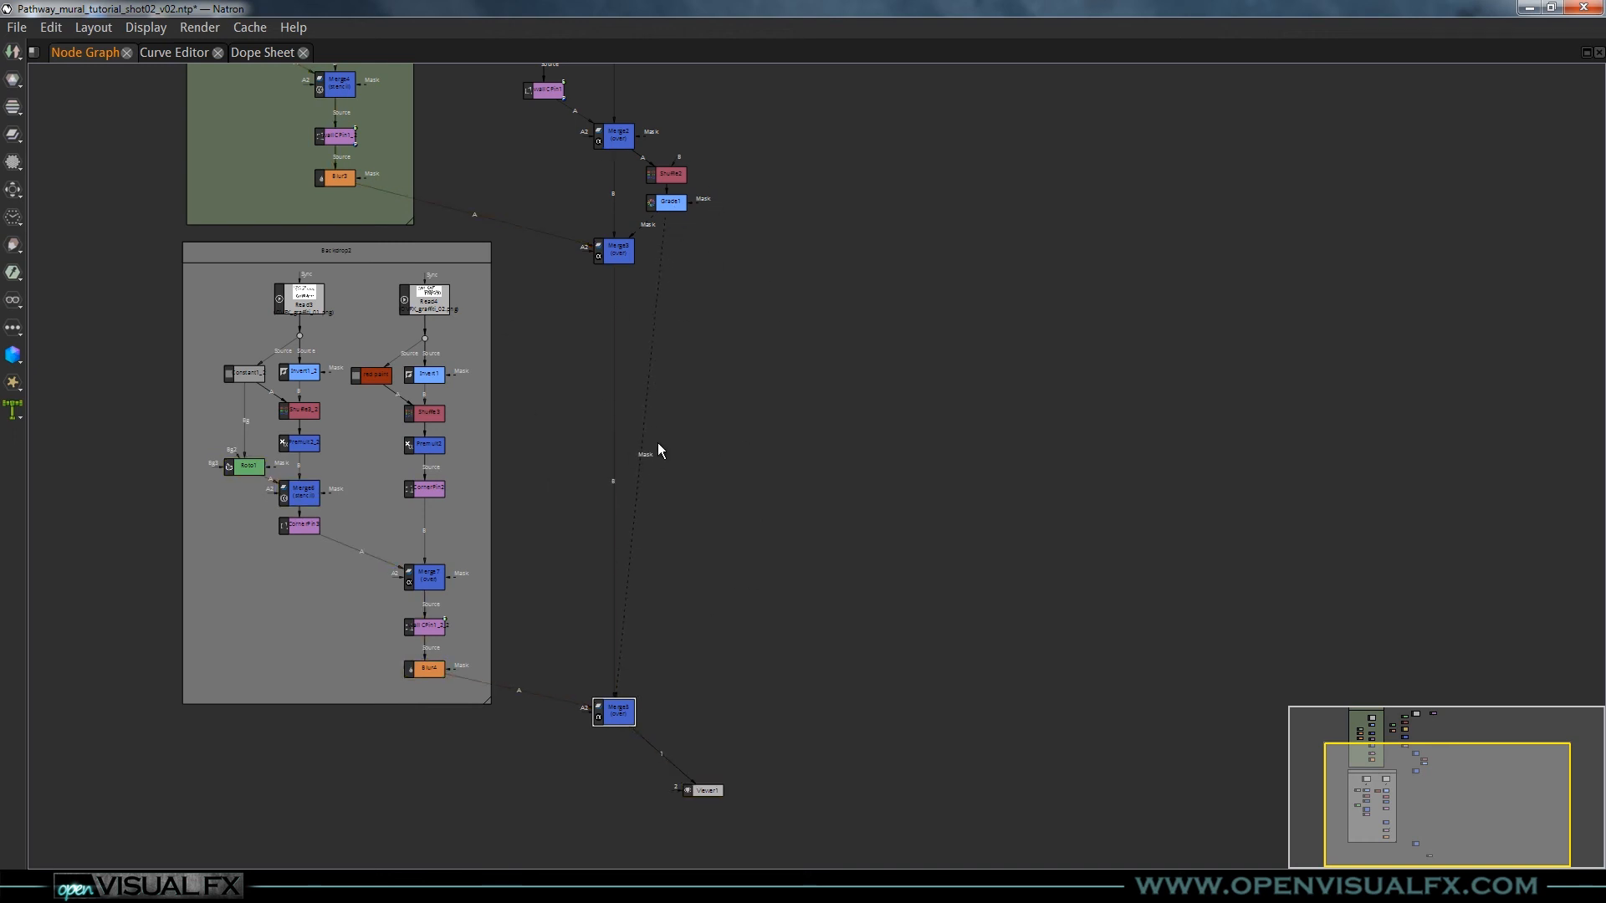
# - Insert a dot in Merge5's mask connection and place it beside the merge so the line runs straight down from Grade1
pyautogui.moveTo(657, 450); pyautogui.dragTo(692, 543)
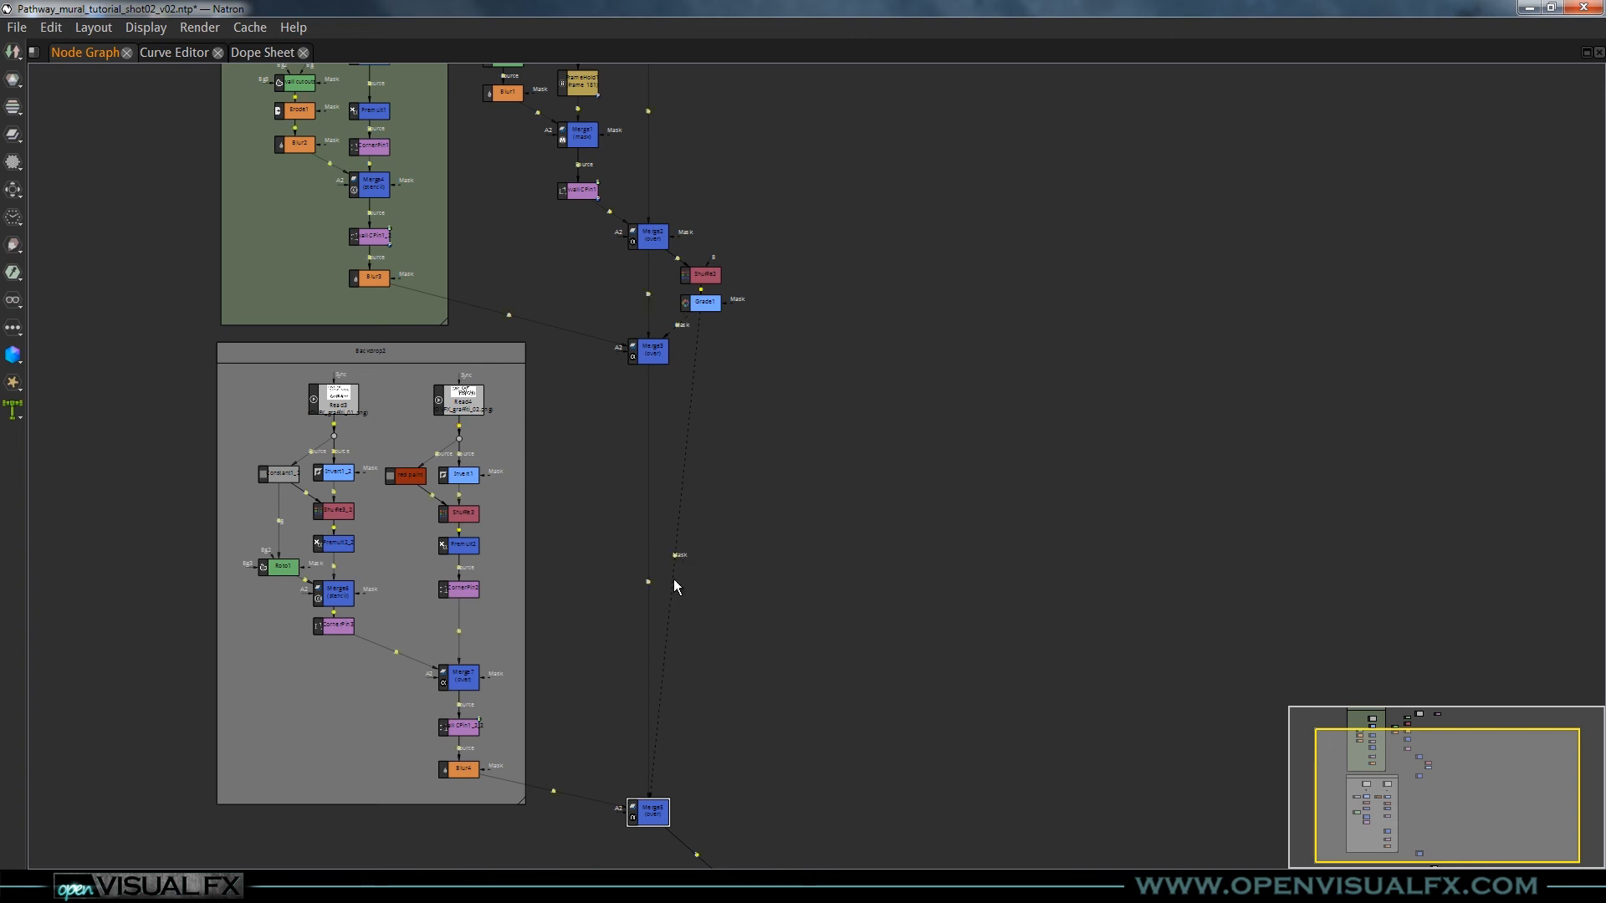
pyautogui.moveTo(674, 556); pyautogui.dragTo(701, 791)
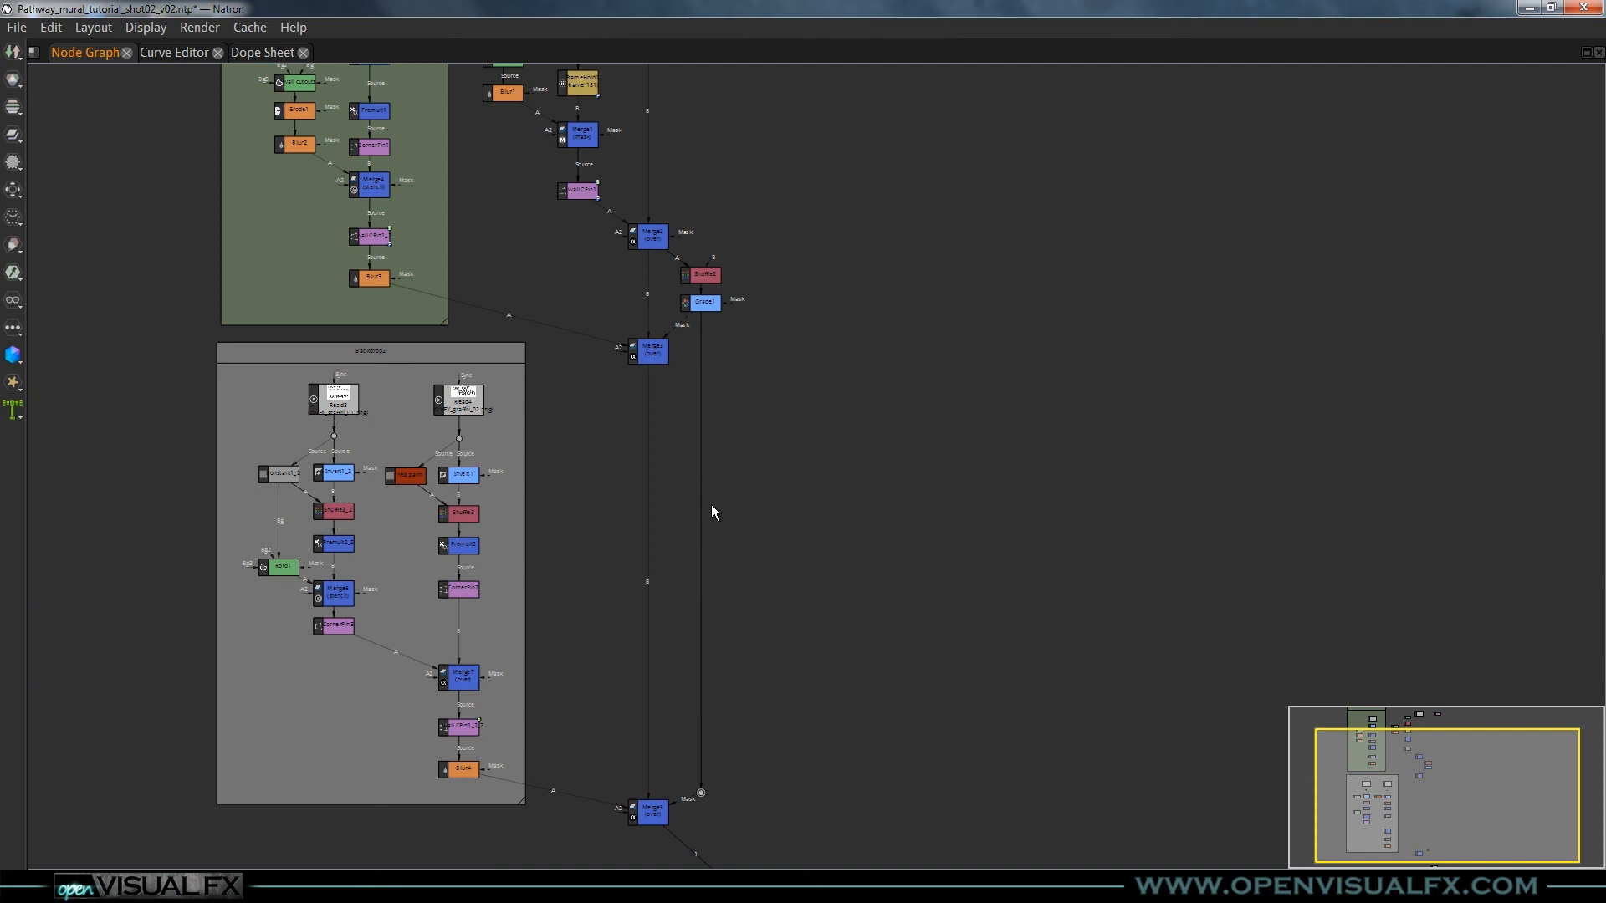
pyautogui.scroll(4, 705, 809)
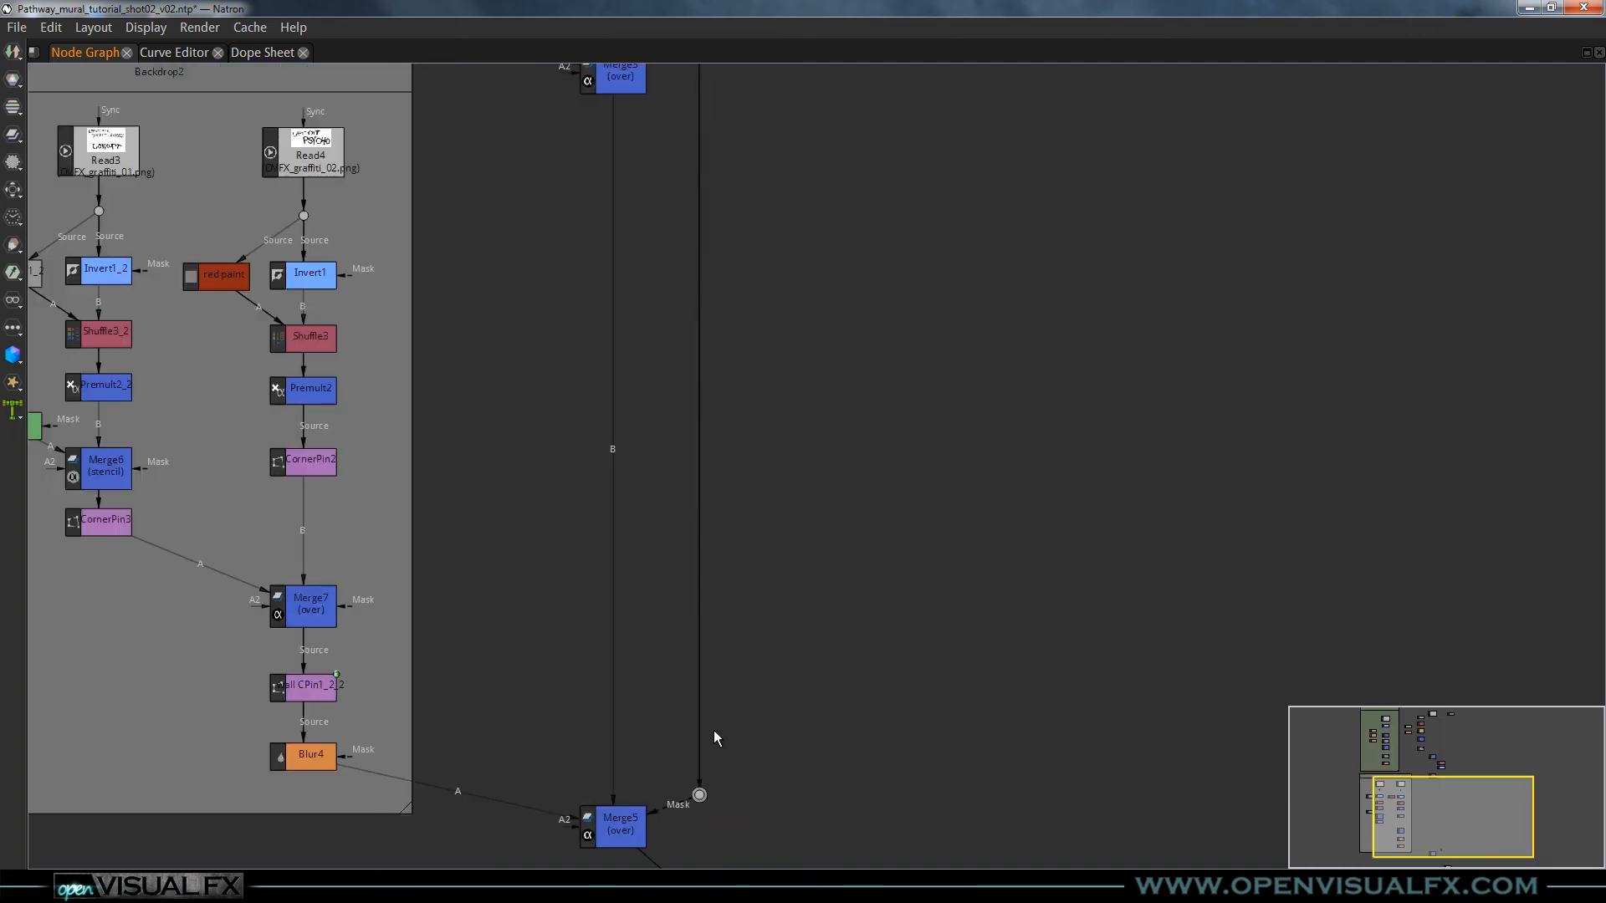
pyautogui.moveTo(719, 790); pyautogui.dragTo(786, 633)
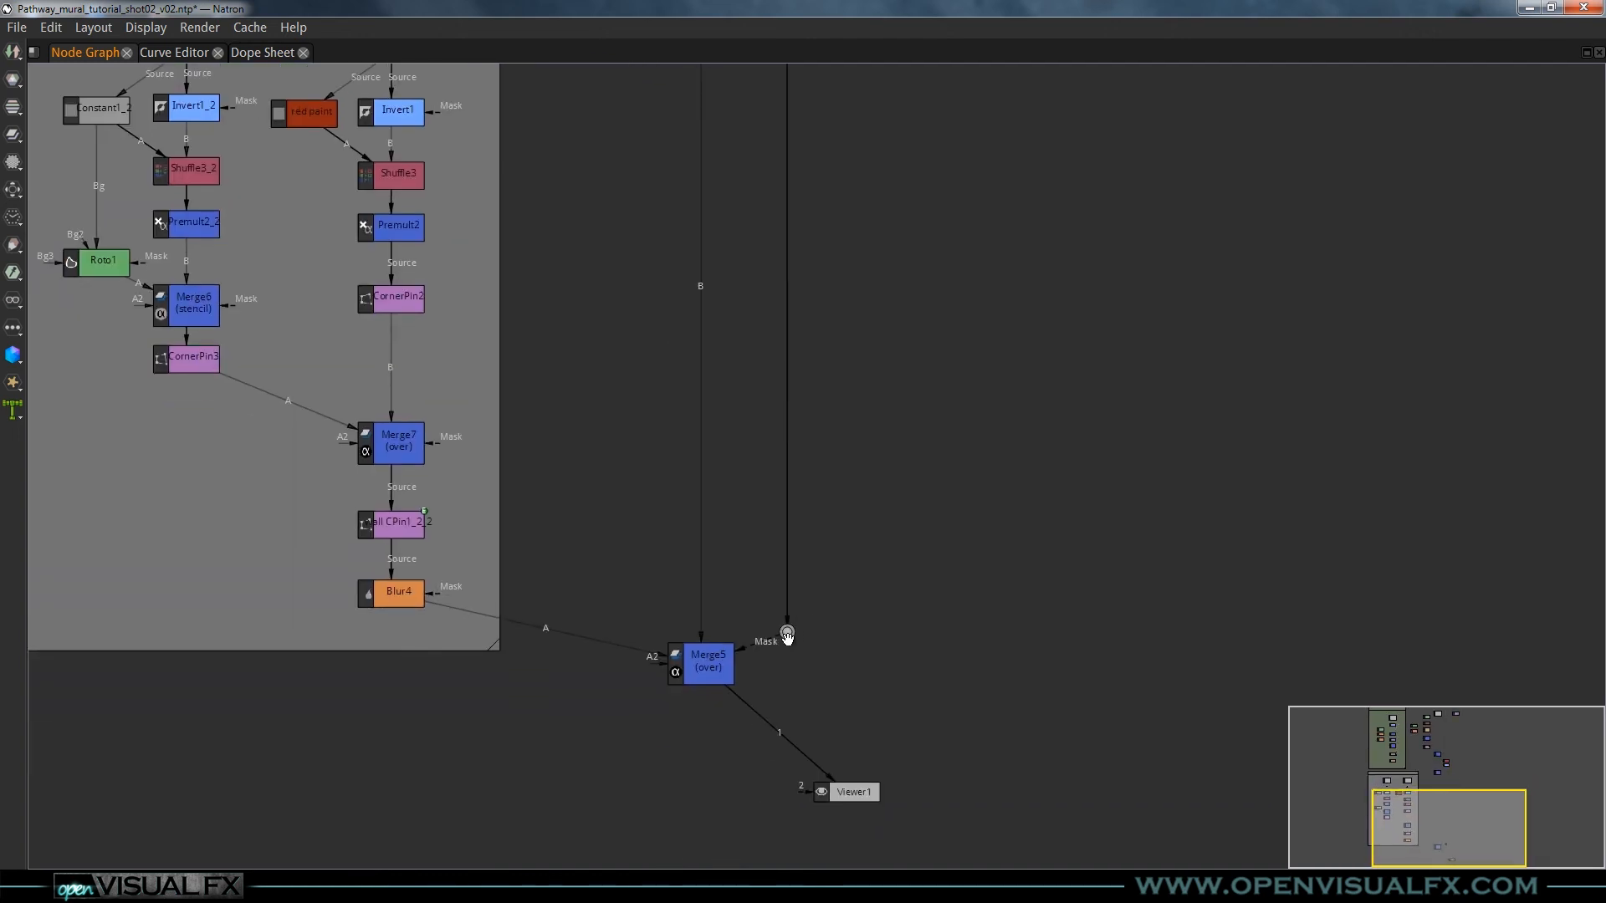
pyautogui.scroll(-2, 794, 633)
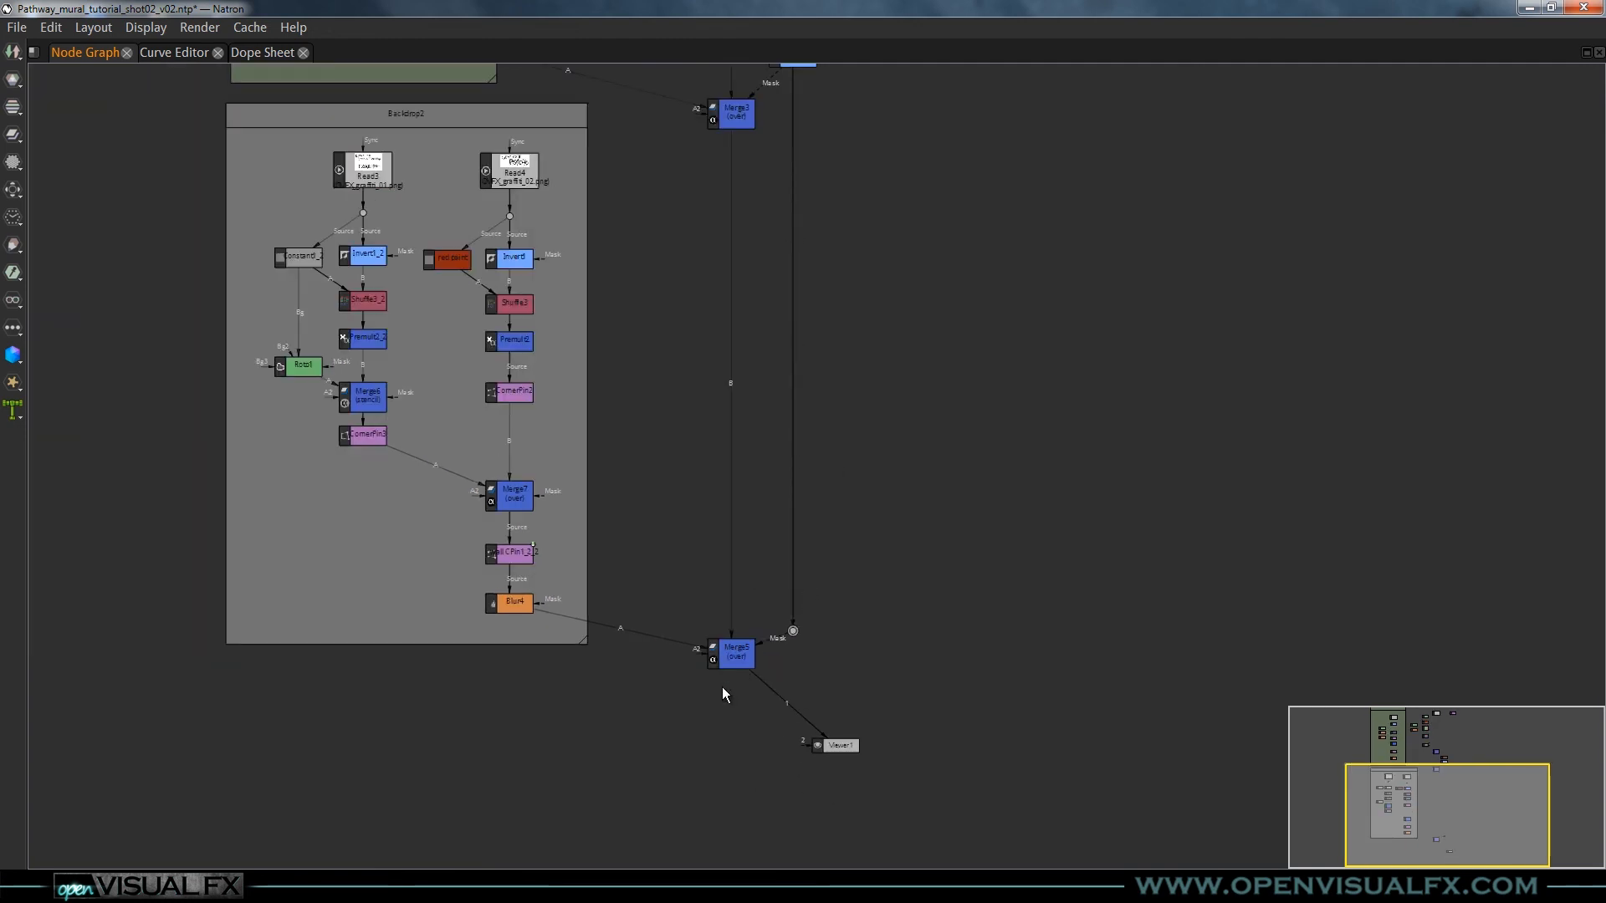
# - Examine the edges of the CORRUPT and GET OUT PSYCHO texts where the ivy and bushes overlap them in the composite
pyautogui.press('space')
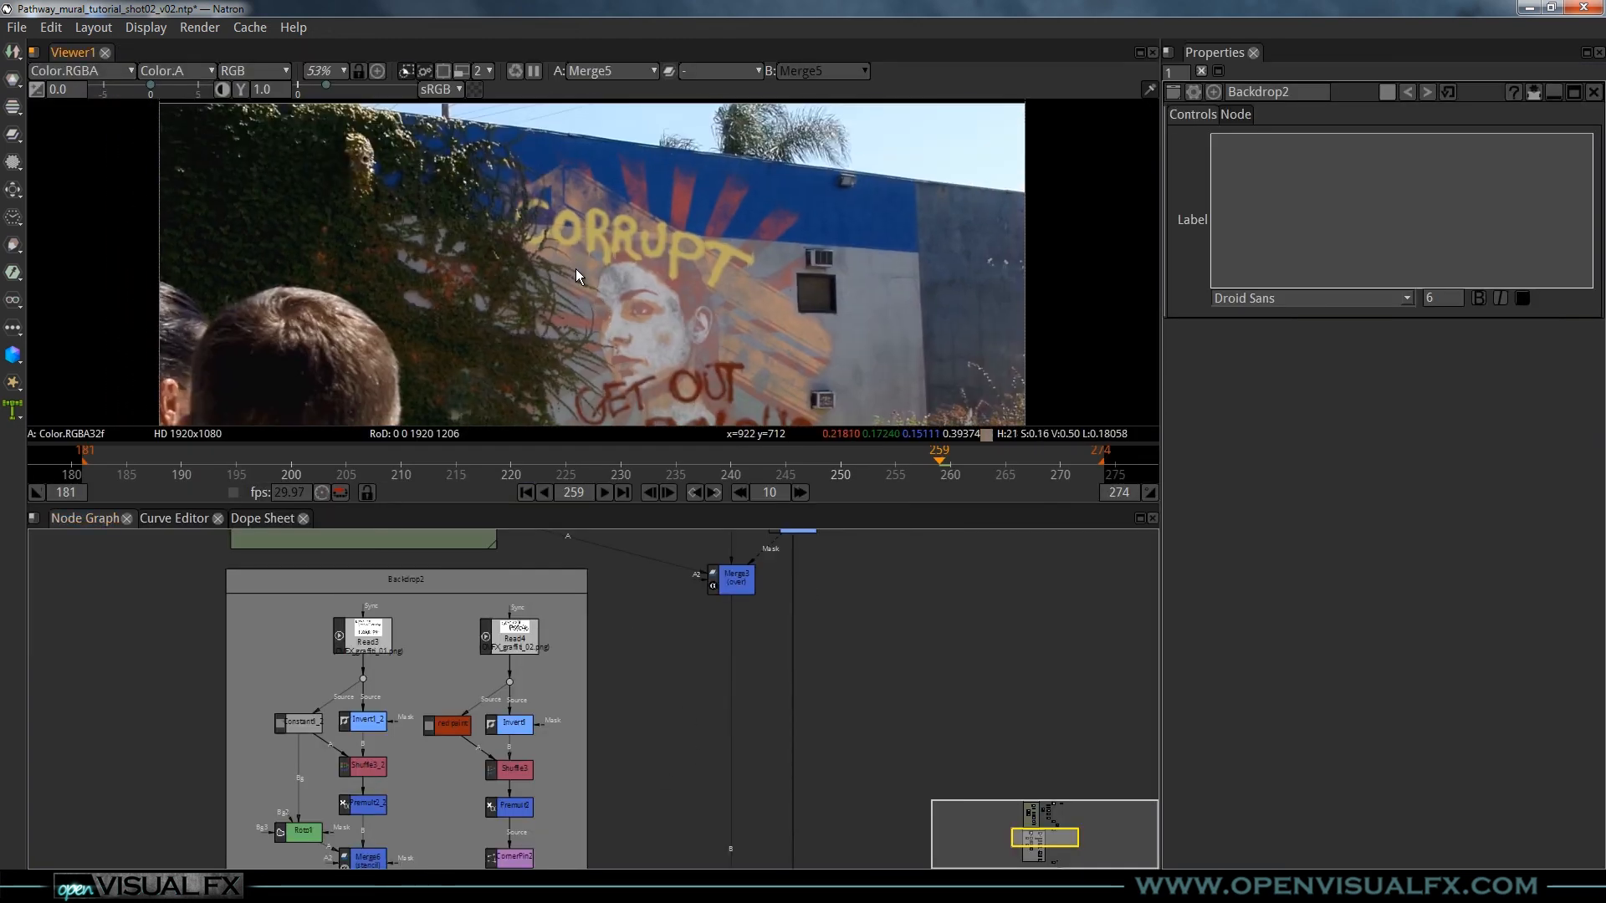
pyautogui.scroll(8, 577, 247)
pyautogui.scroll(2, 455, 228)
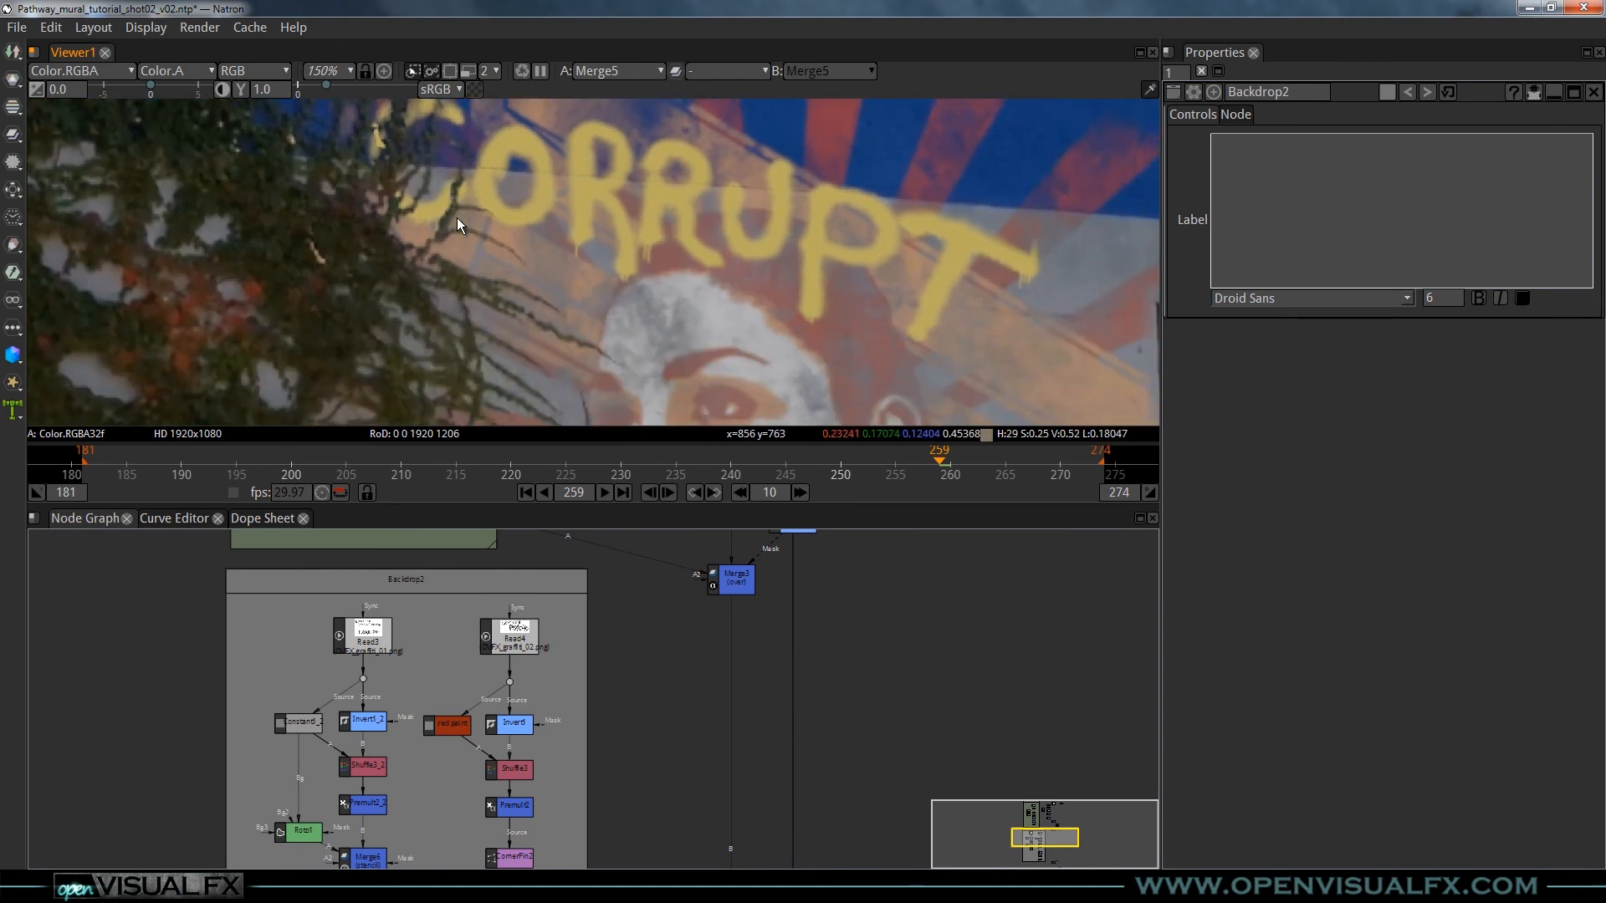
pyautogui.scroll(-5, 659, 284)
pyautogui.moveTo(794, 383); pyautogui.dragTo(704, 158)
pyautogui.scroll(4, 719, 306)
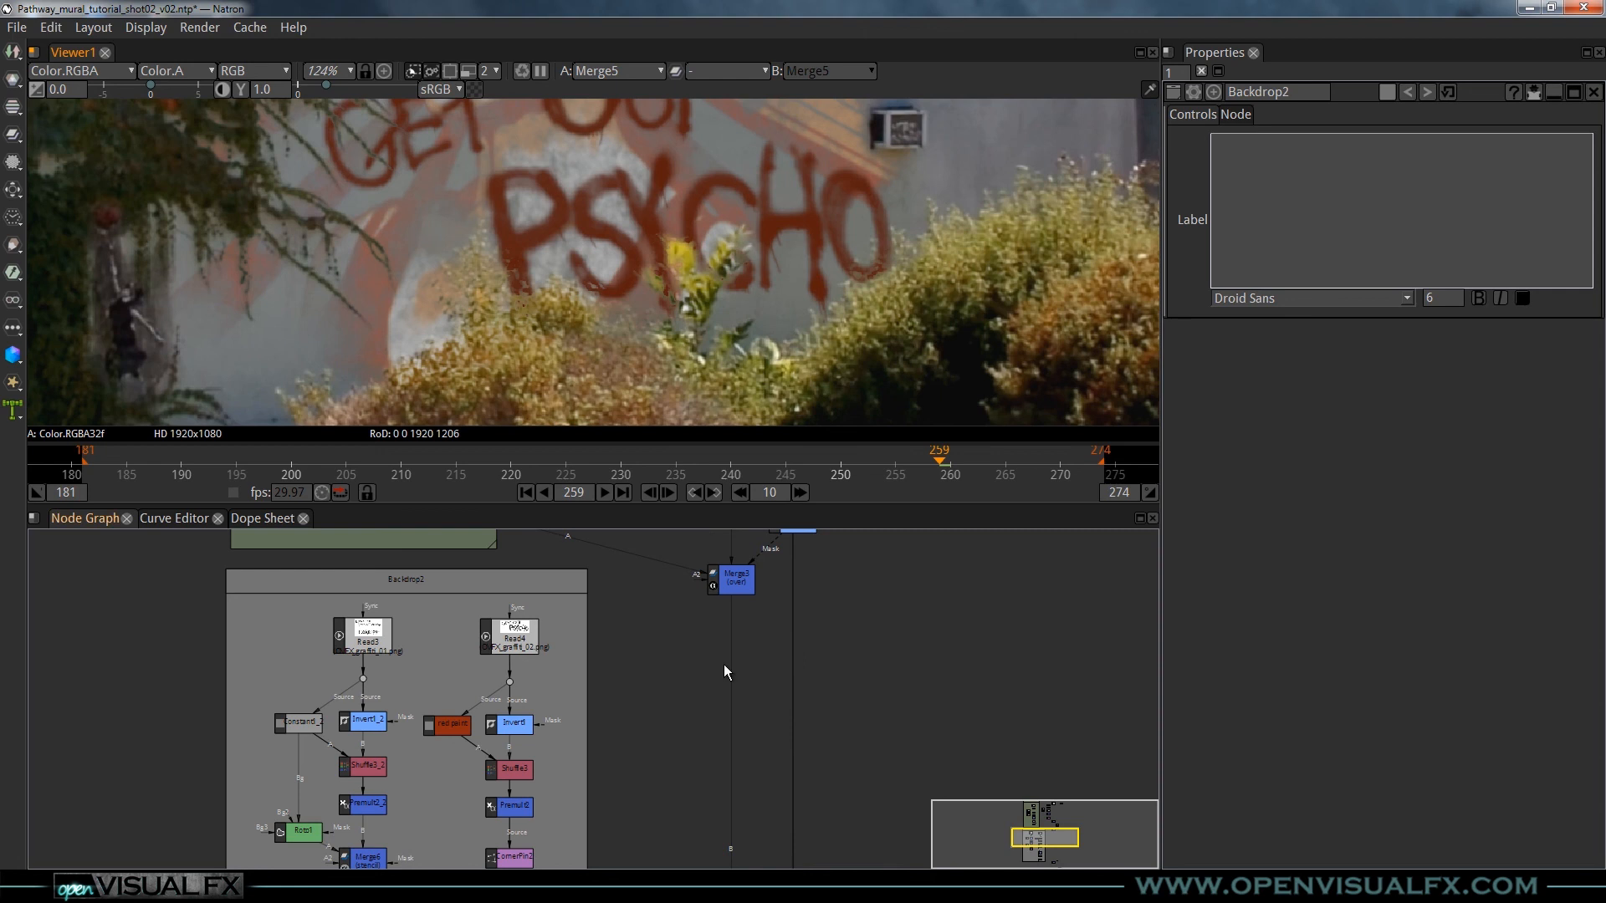
pyautogui.scroll(-3, 752, 585)
pyautogui.scroll(7, 667, 314)
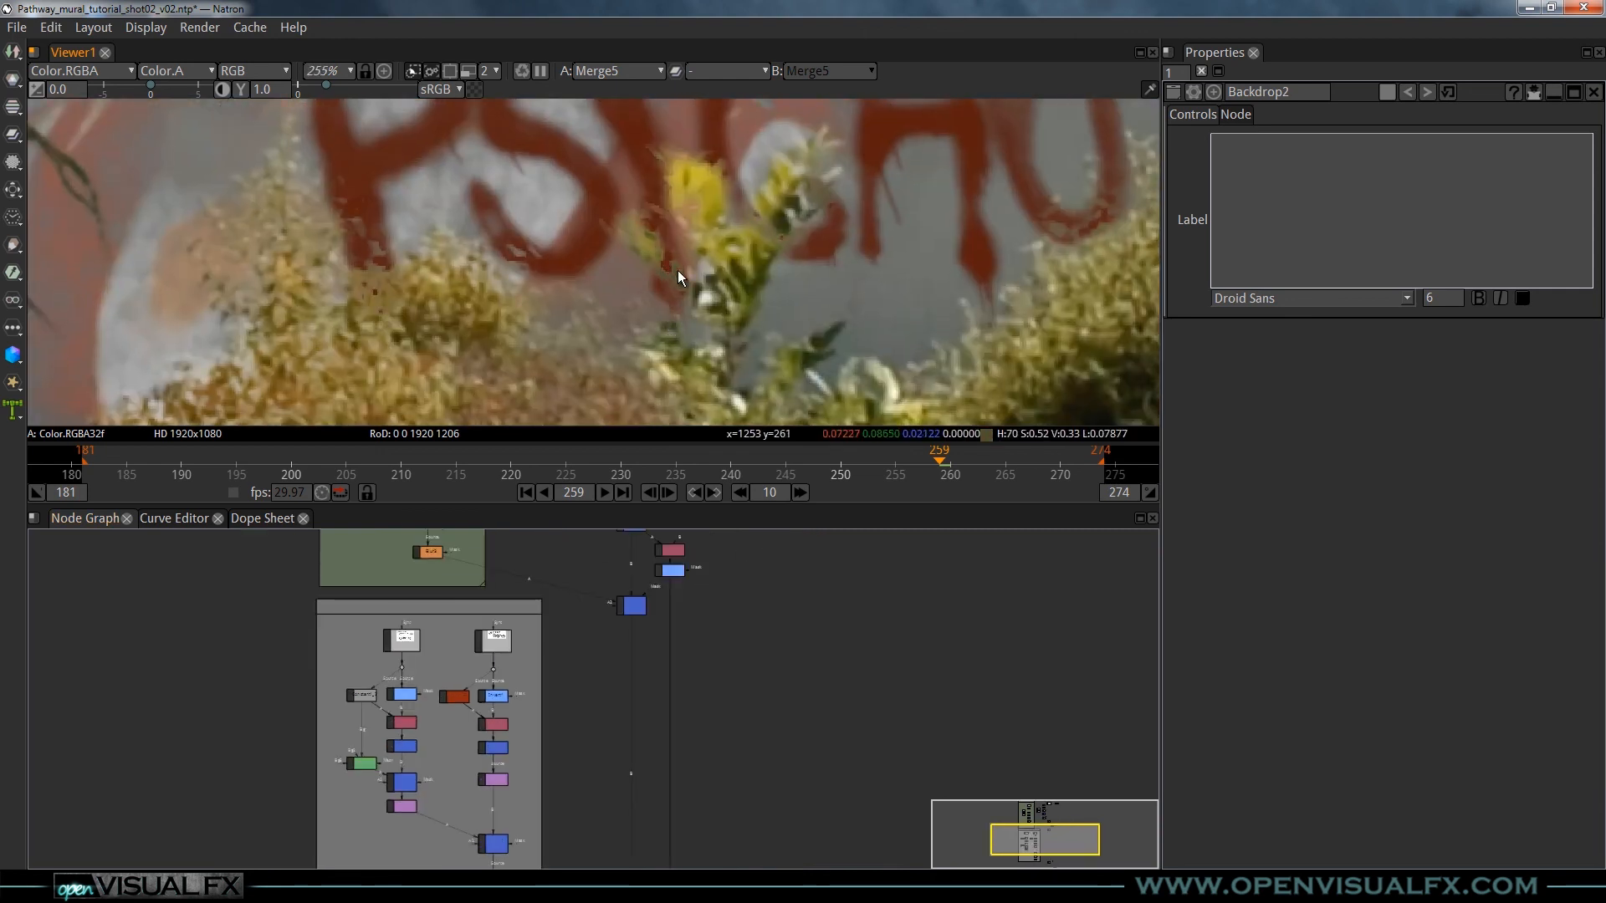
pyautogui.scroll(-5, 588, 253)
pyautogui.moveTo(452, 143); pyautogui.dragTo(658, 538)
pyautogui.scroll(6, 544, 367)
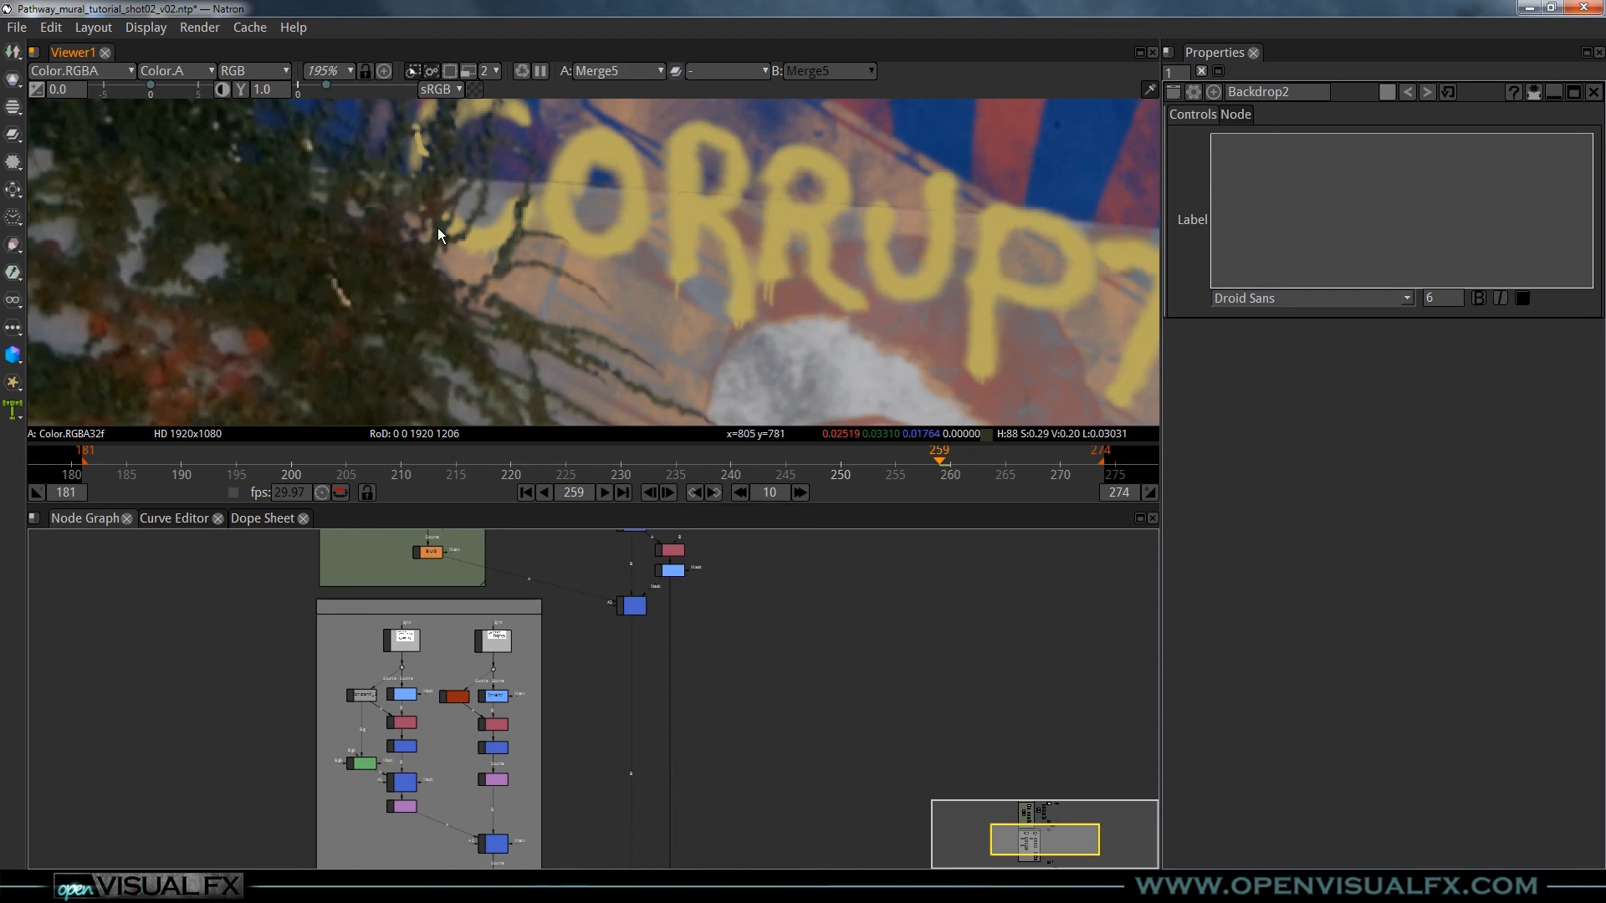
pyautogui.scroll(-5, 519, 261)
pyautogui.scroll(10, 565, 284)
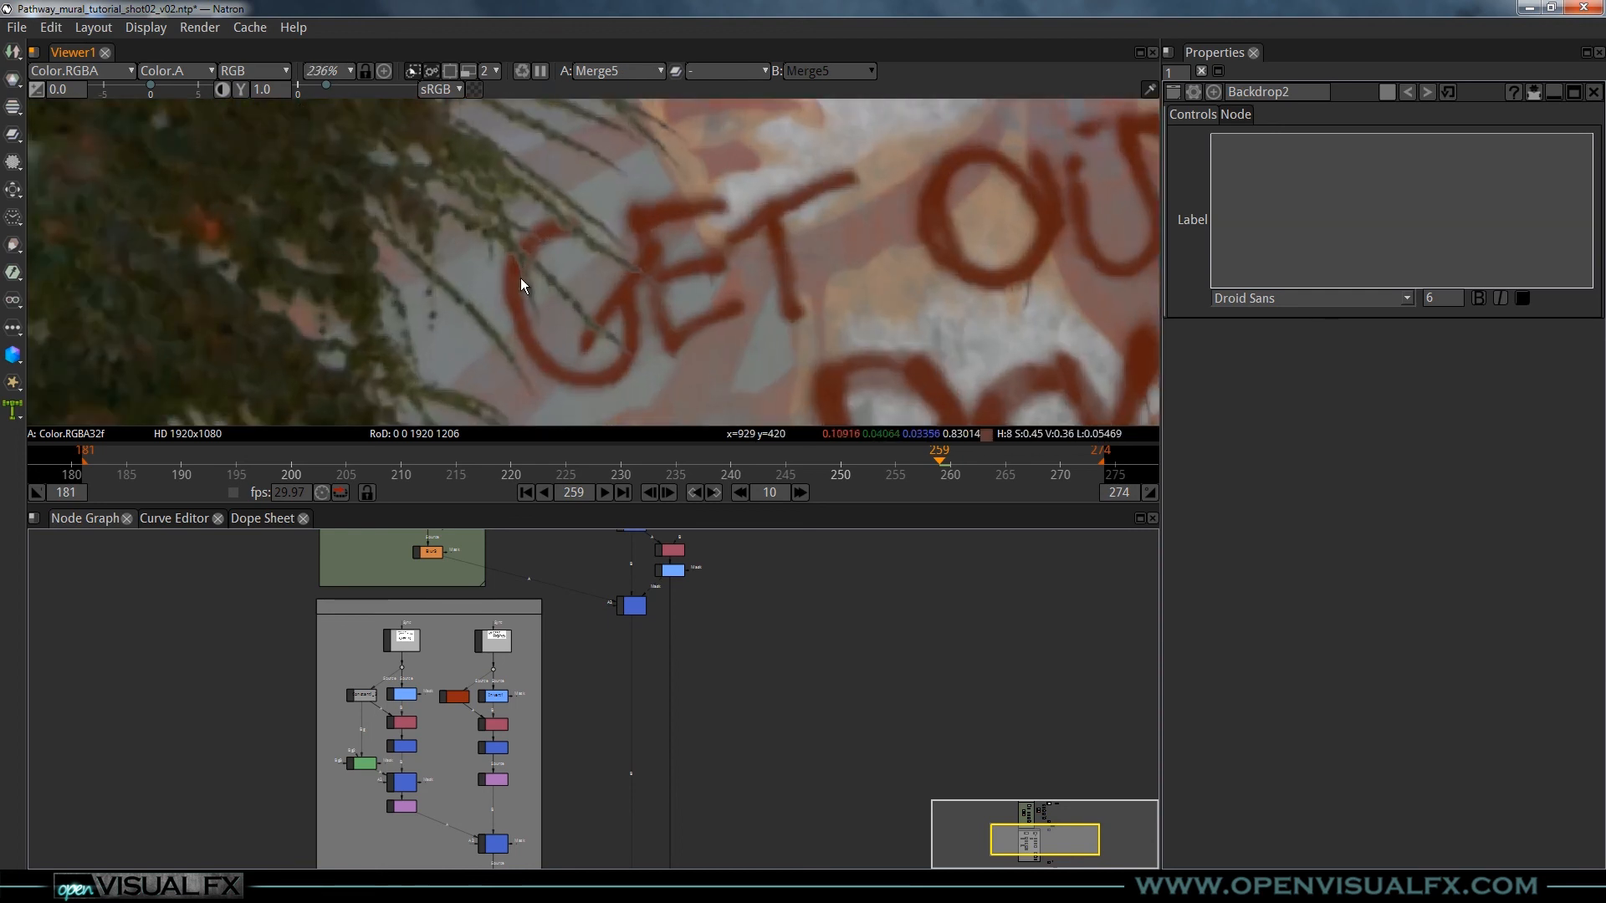
pyautogui.scroll(-5, 655, 274)
# - Add a Blur node and insert it in the mask connection just above the dot beside Merge5
pyautogui.moveTo(774, 765); pyautogui.dragTo(742, 580)
pyautogui.scroll(2, 655, 709)
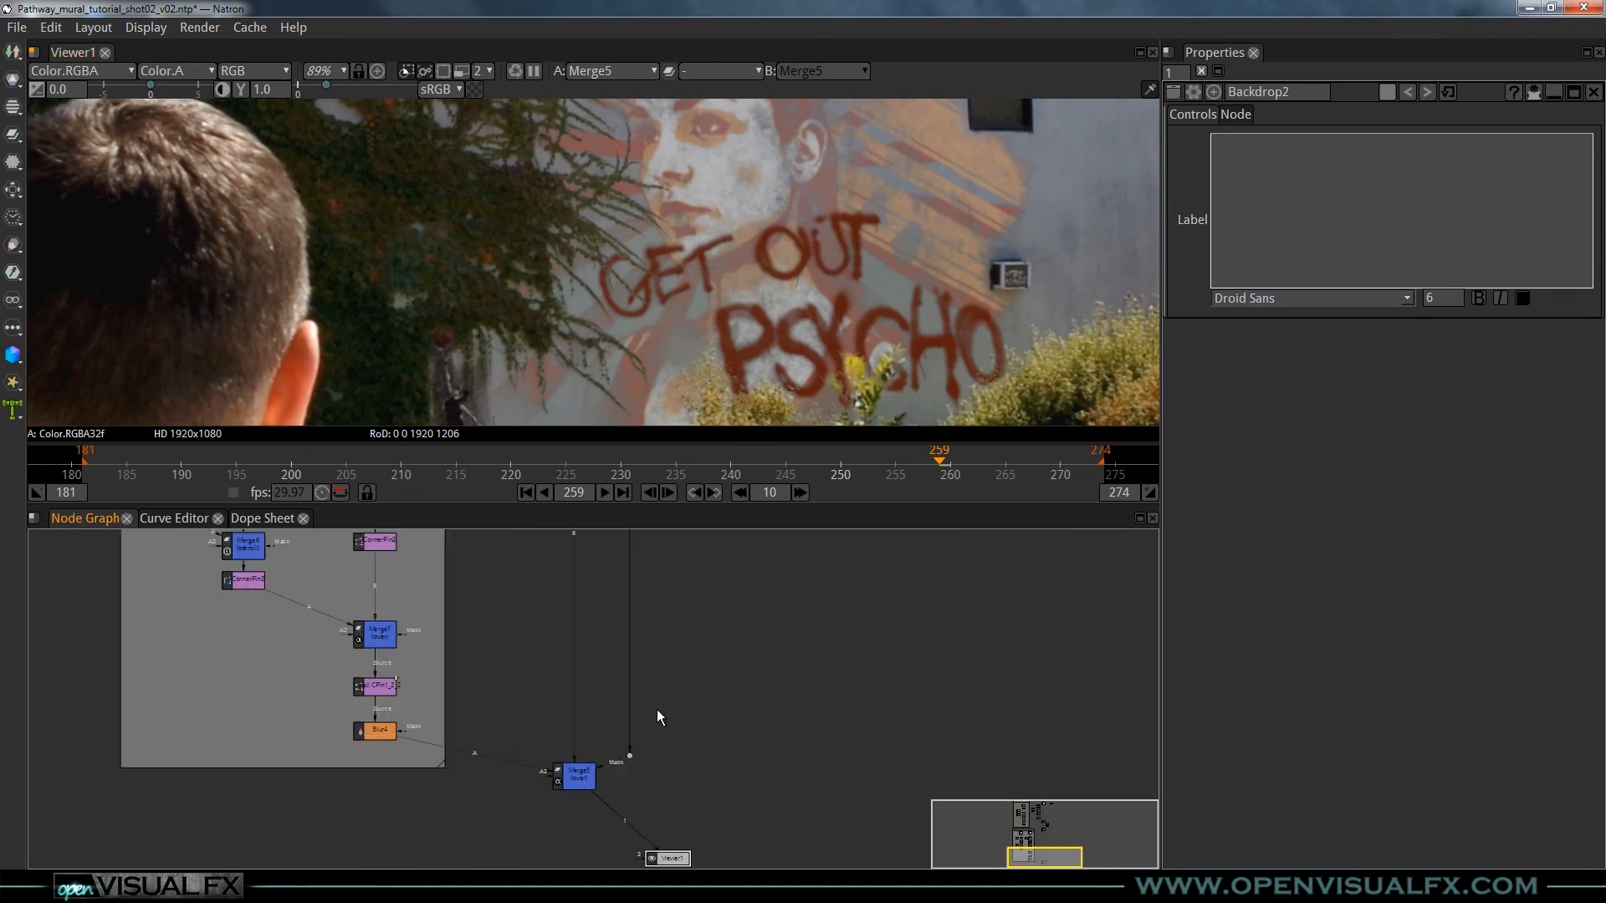
pyautogui.moveTo(671, 679); pyautogui.dragTo(702, 711)
pyautogui.press('b')
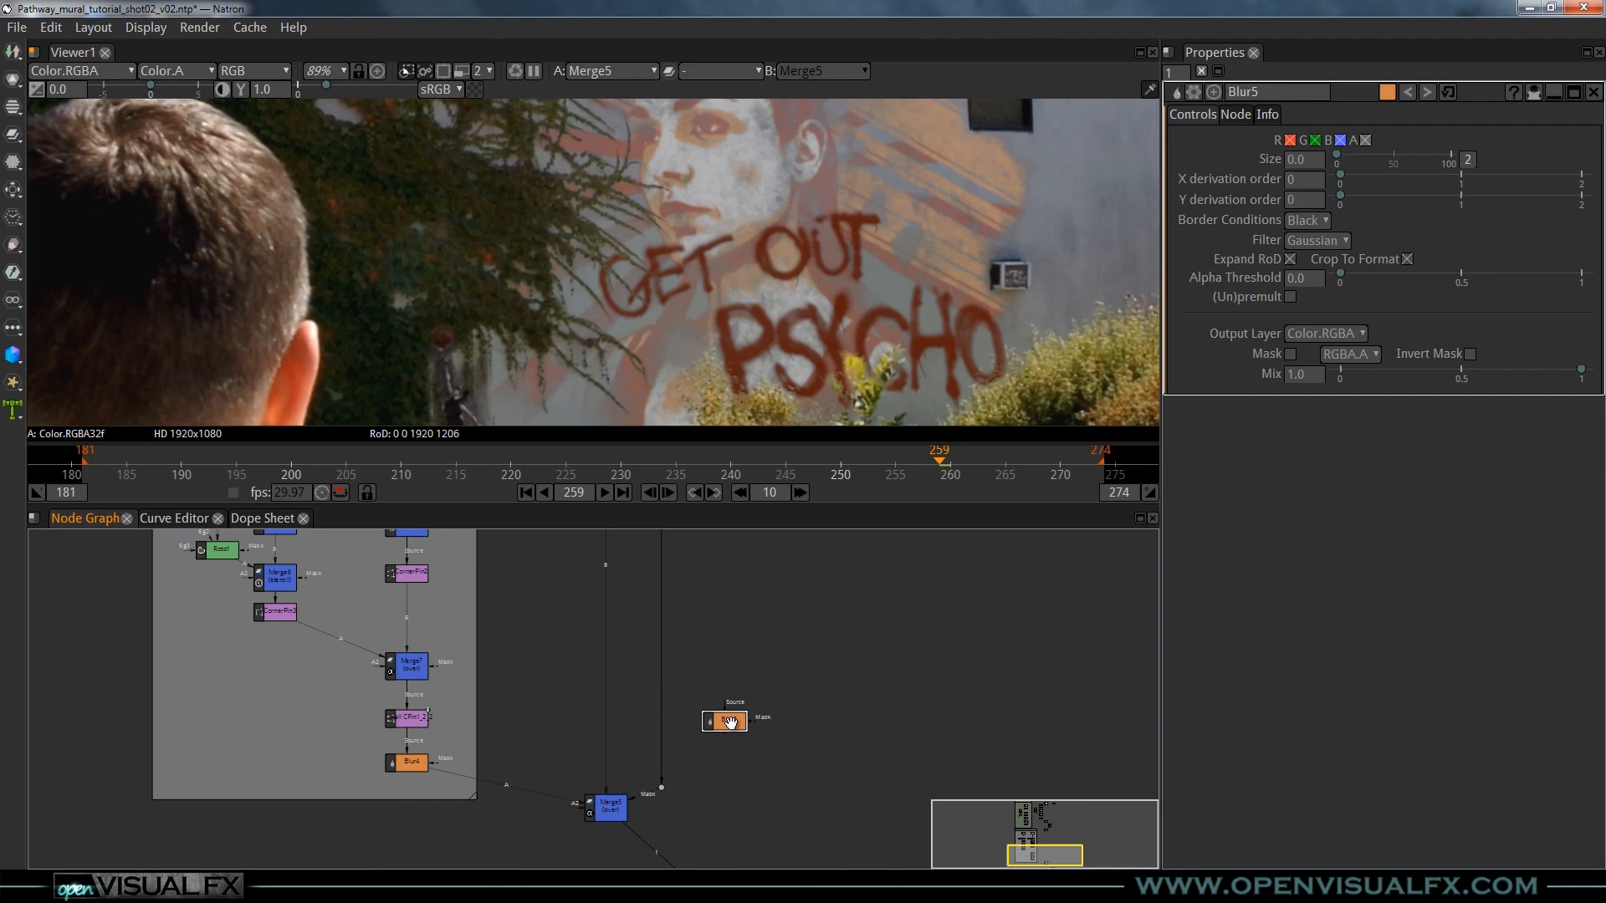
pyautogui.moveTo(731, 723); pyautogui.dragTo(670, 755)
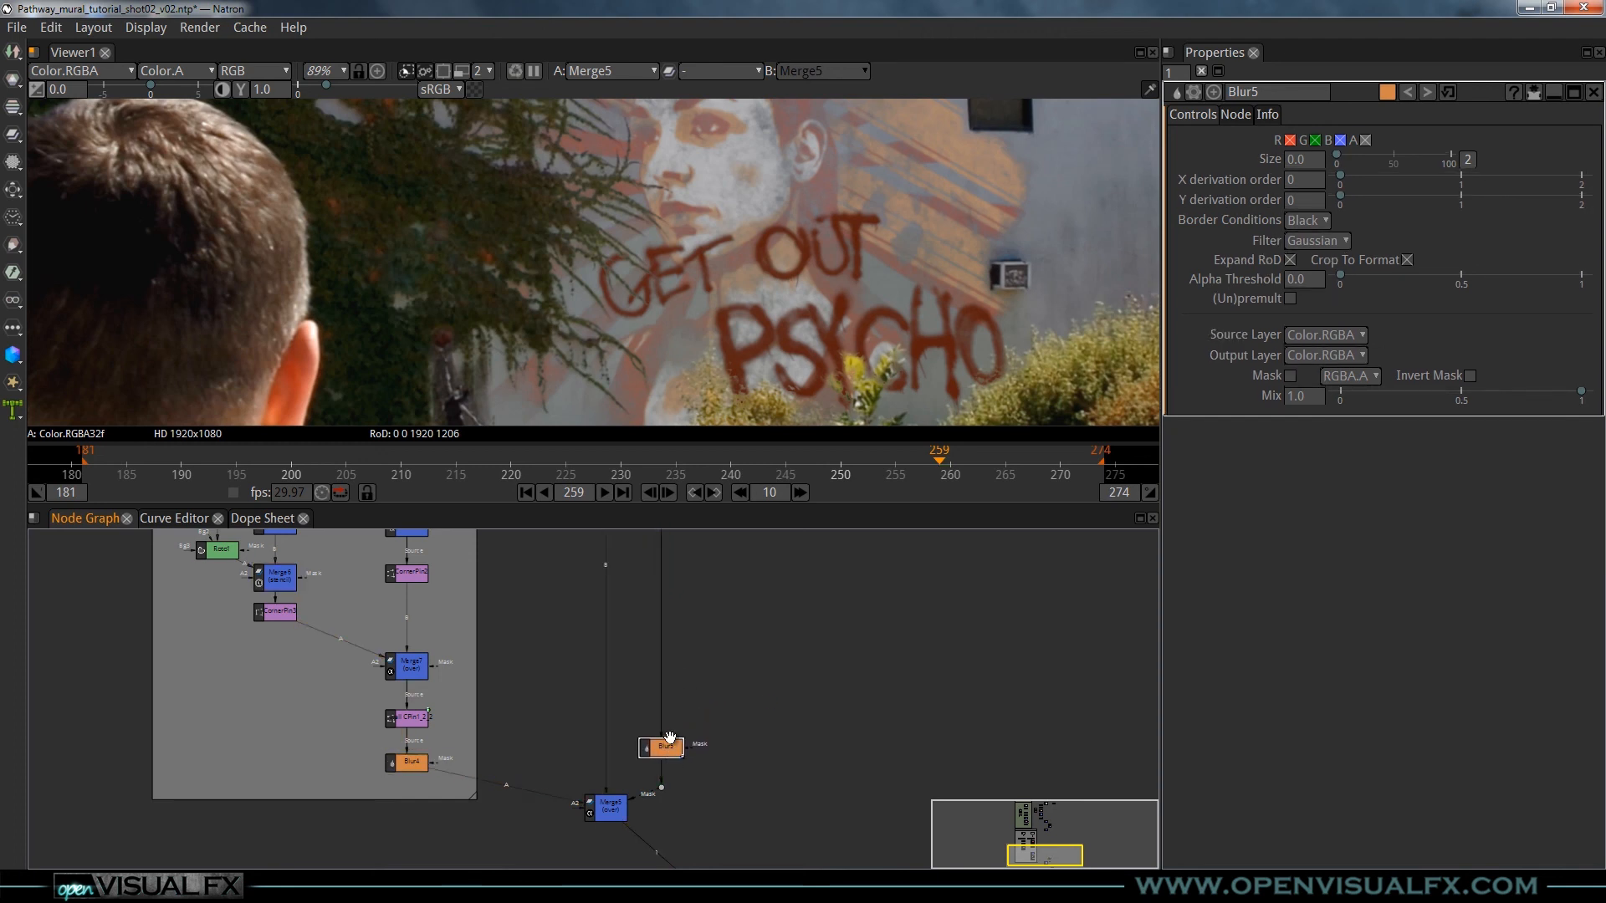
# - Set the mask Blur node's size to 2
pyautogui.scroll(3, 585, 244)
pyautogui.scroll(2, 667, 294)
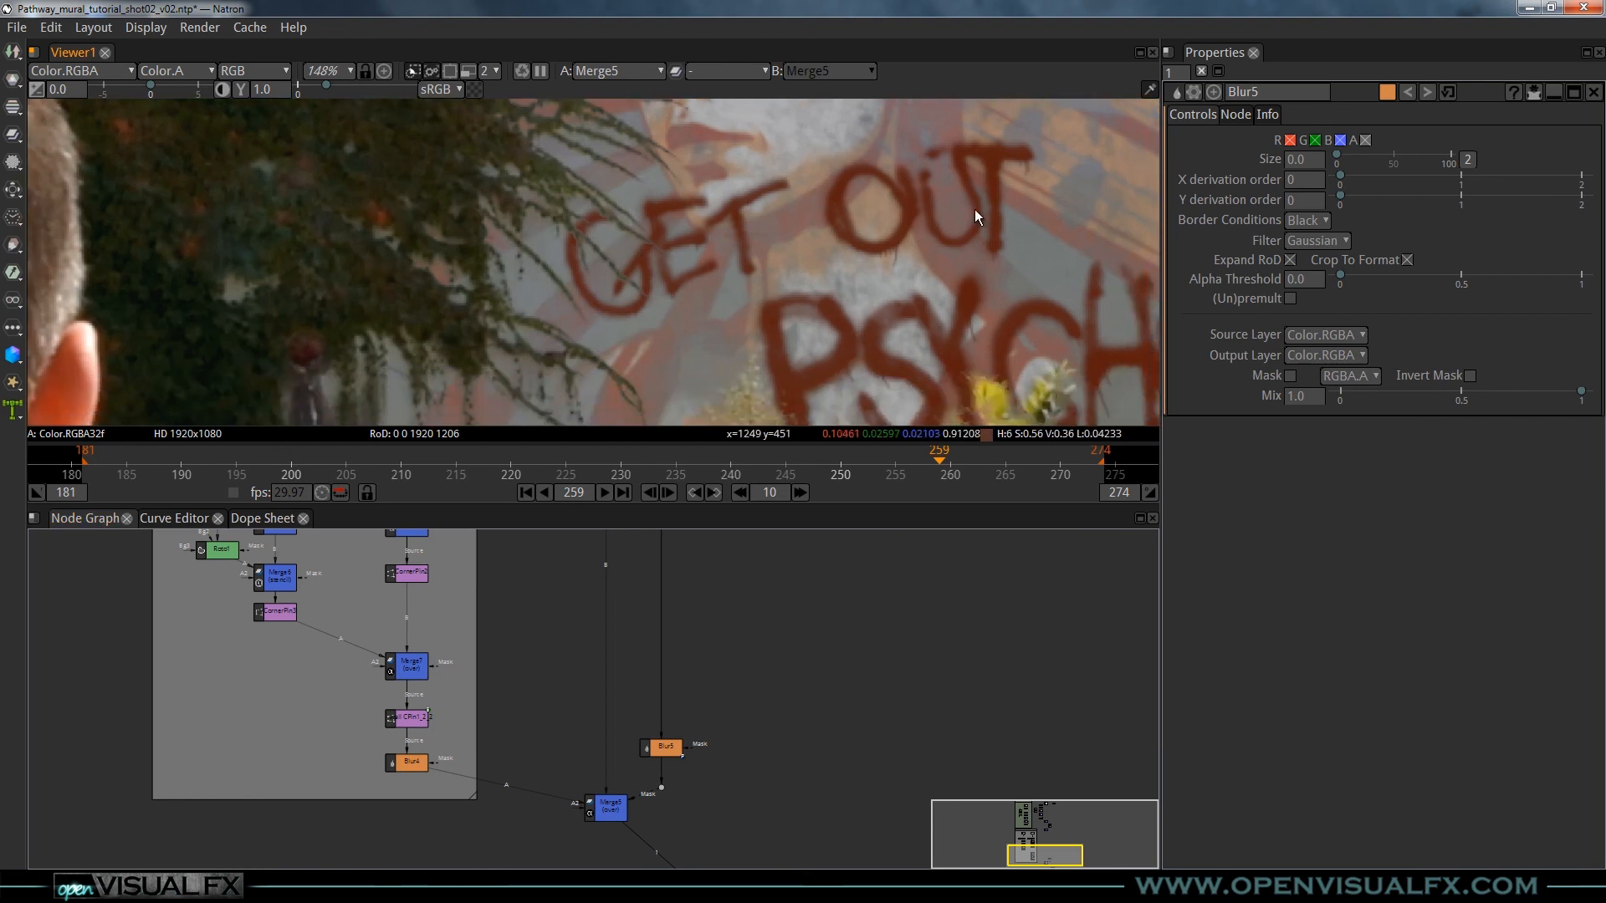
pyautogui.write('2')
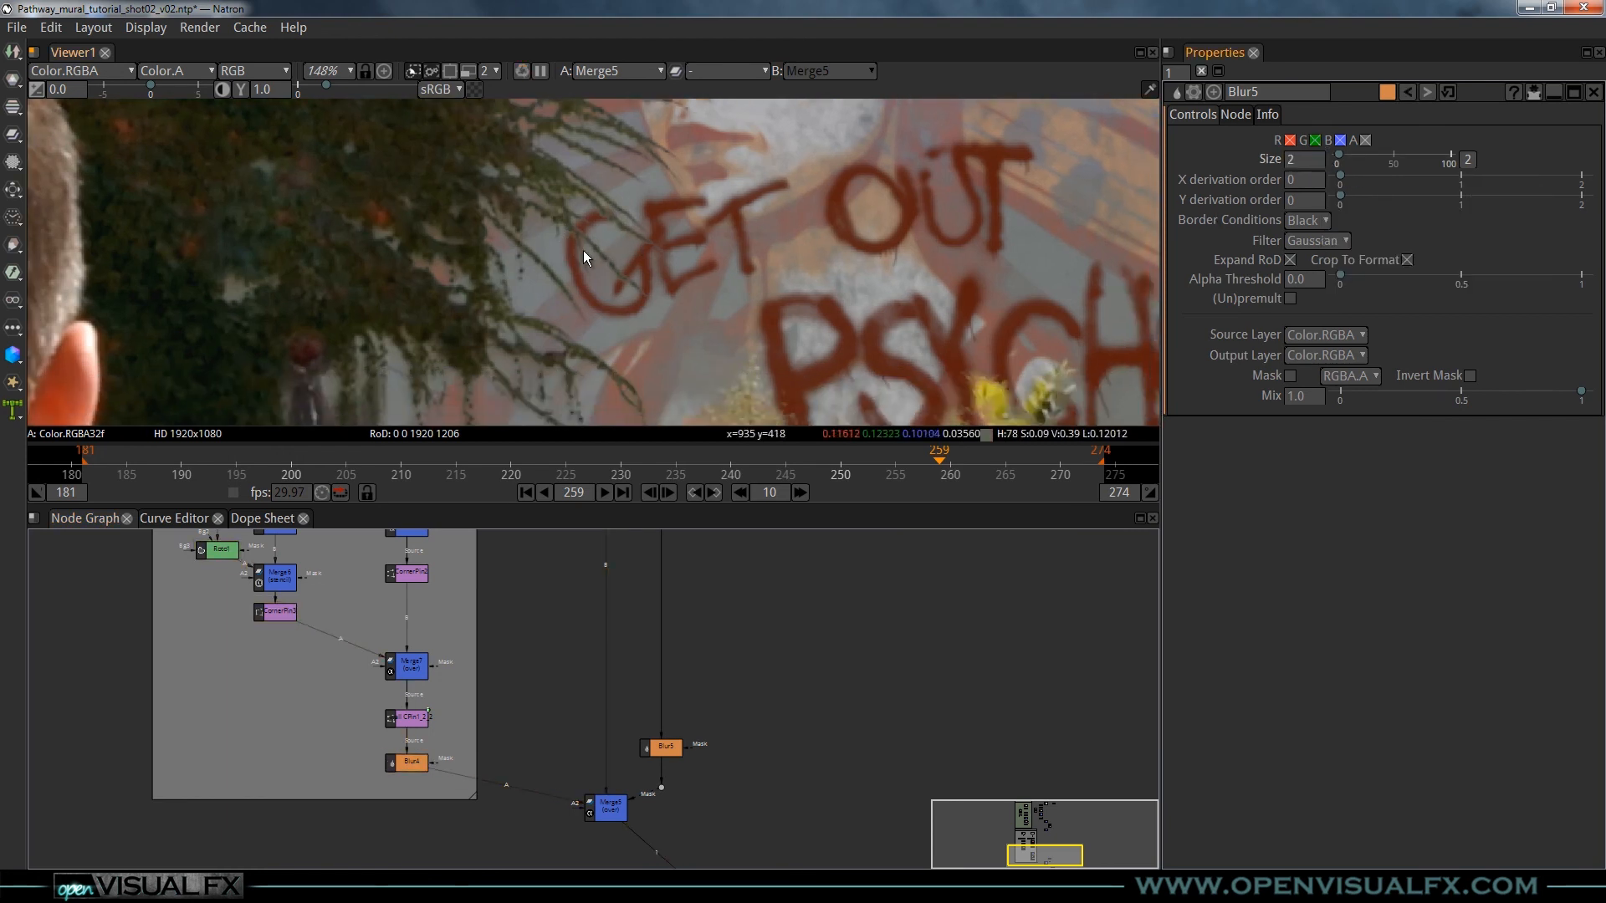
# - Set the mask blur's size to 3, judging the softness where the plants cross the GET OUT PSYCHO text
pyautogui.scroll(3, 572, 241)
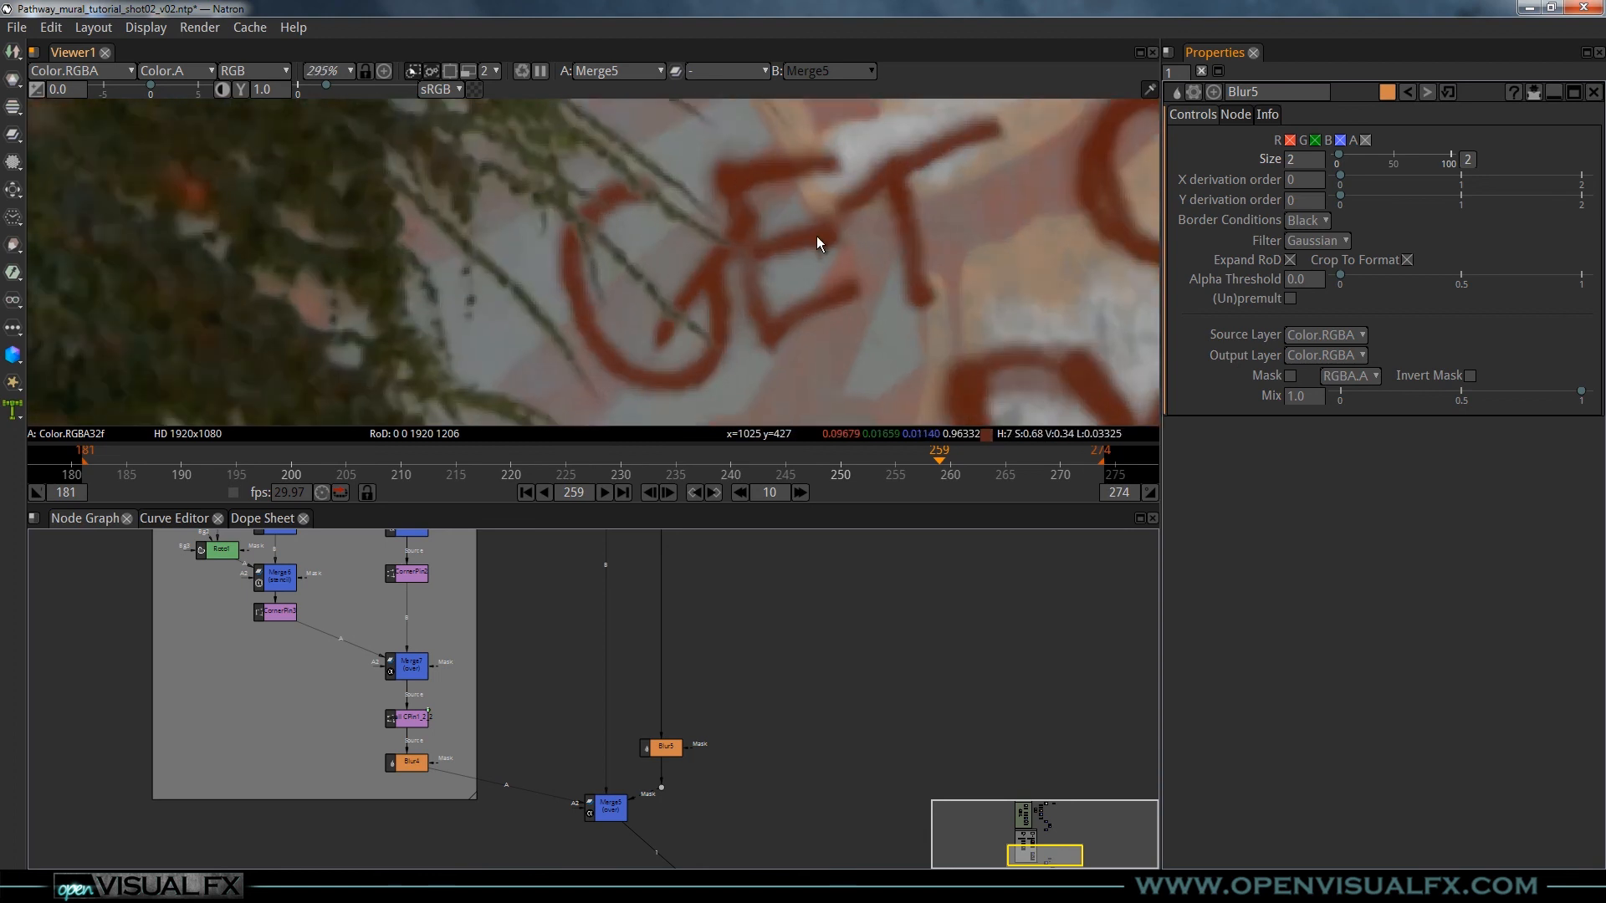
pyautogui.scroll(-2, 936, 313)
pyautogui.moveTo(946, 316); pyautogui.dragTo(534, 182)
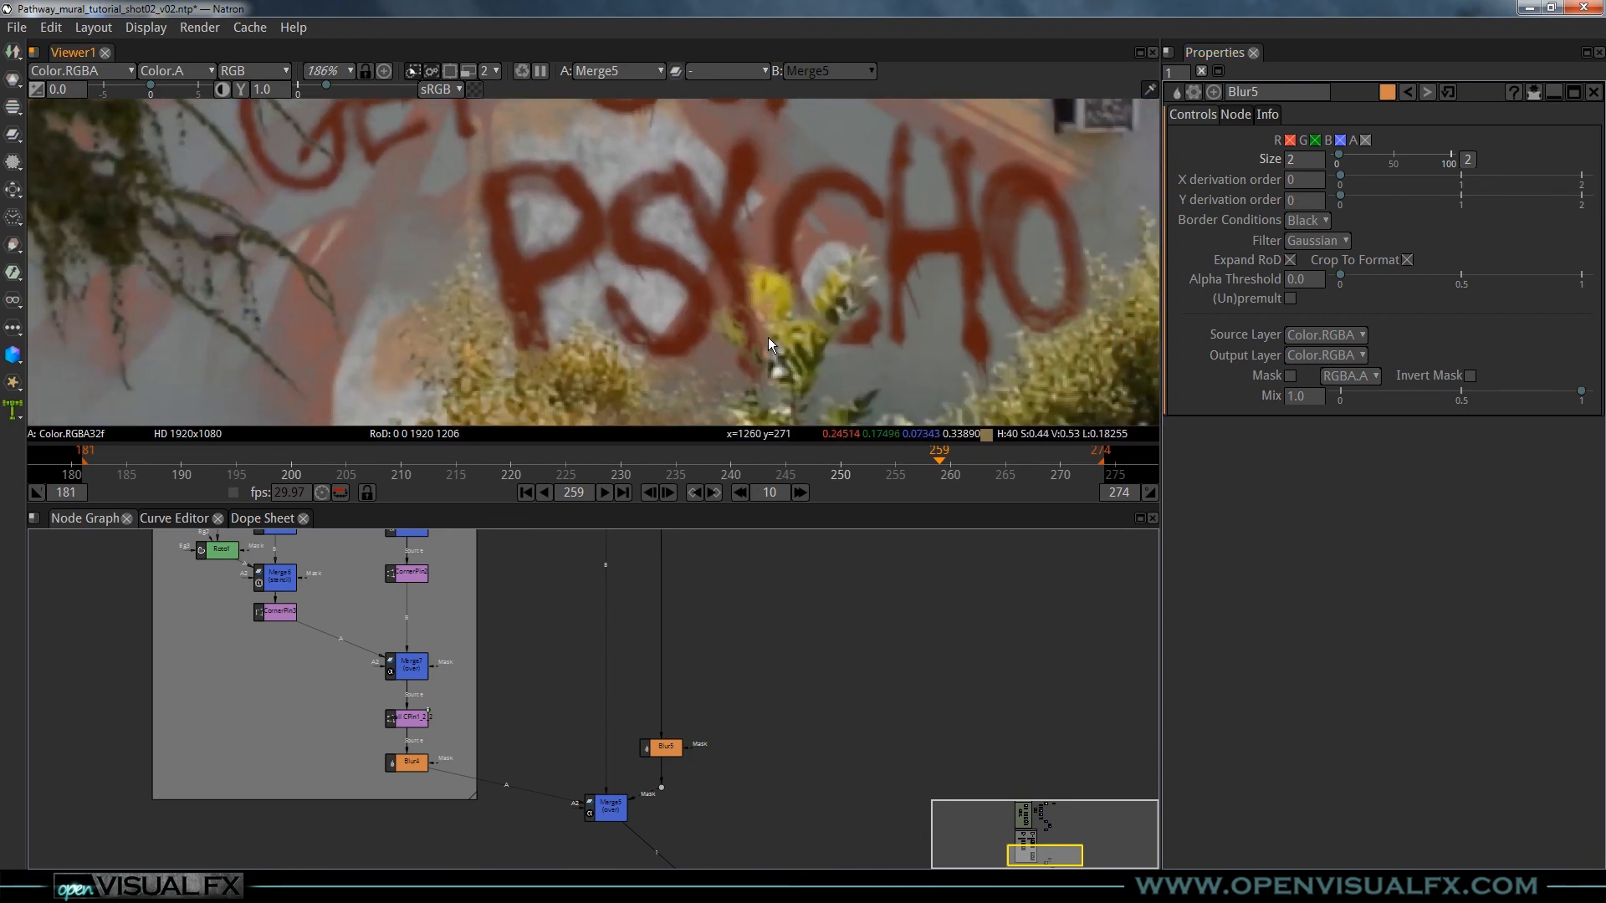
pyautogui.write('4')
pyautogui.press('Return')
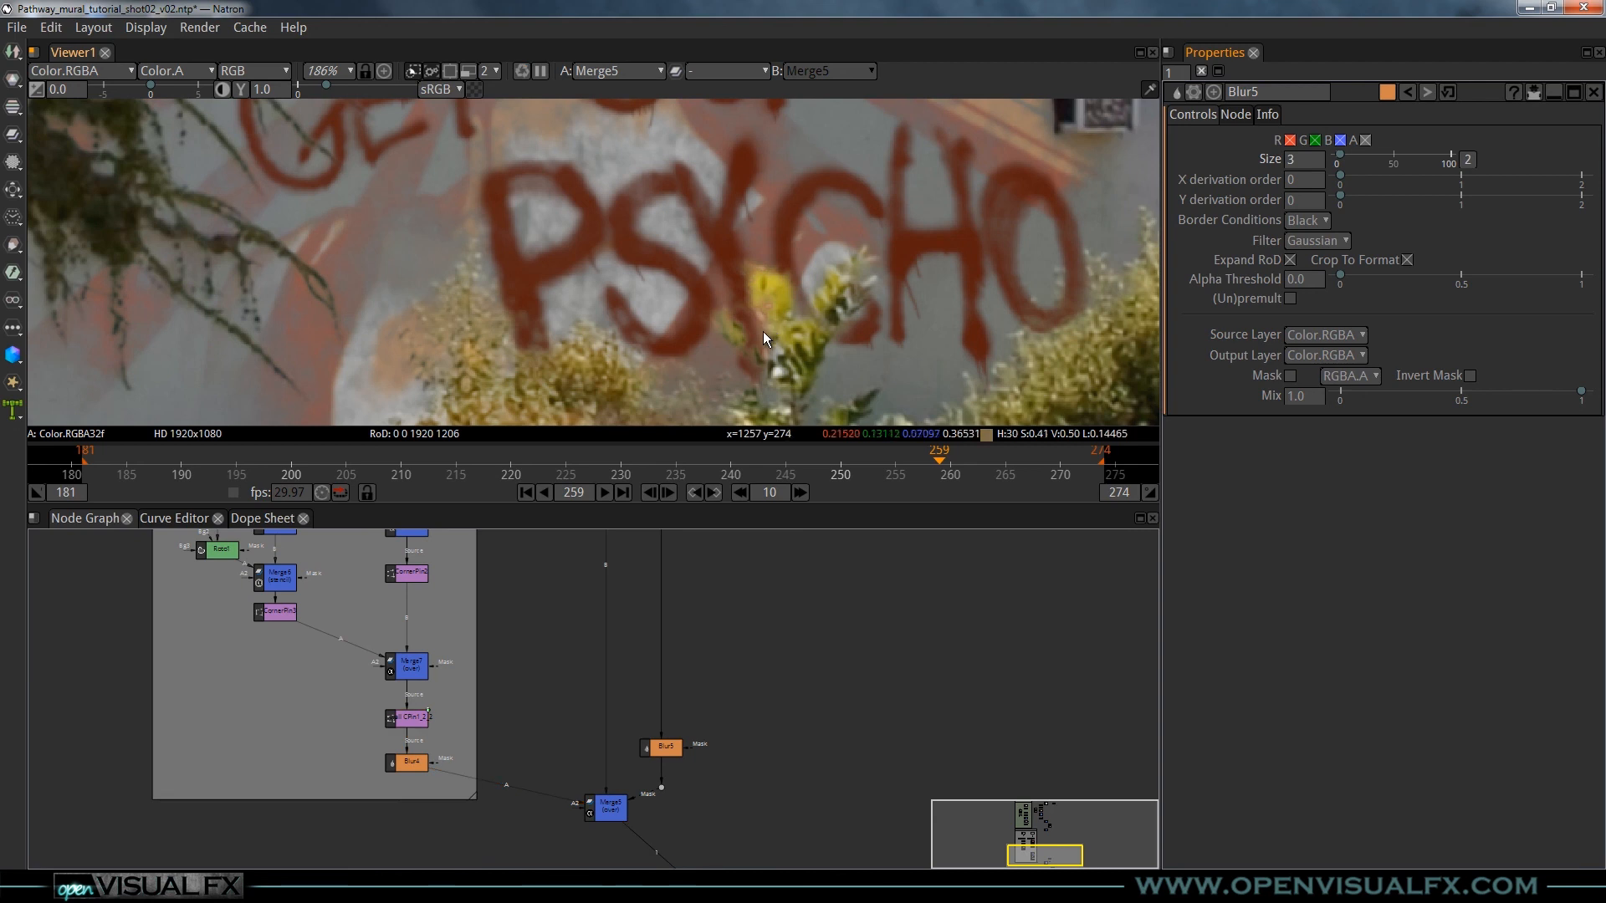
# - Examine how the softened mask blends the ivy and bushes over both graffiti texts, up close and in the full frame
pyautogui.scroll(-3, 763, 334)
pyautogui.moveTo(394, 203); pyautogui.dragTo(498, 380)
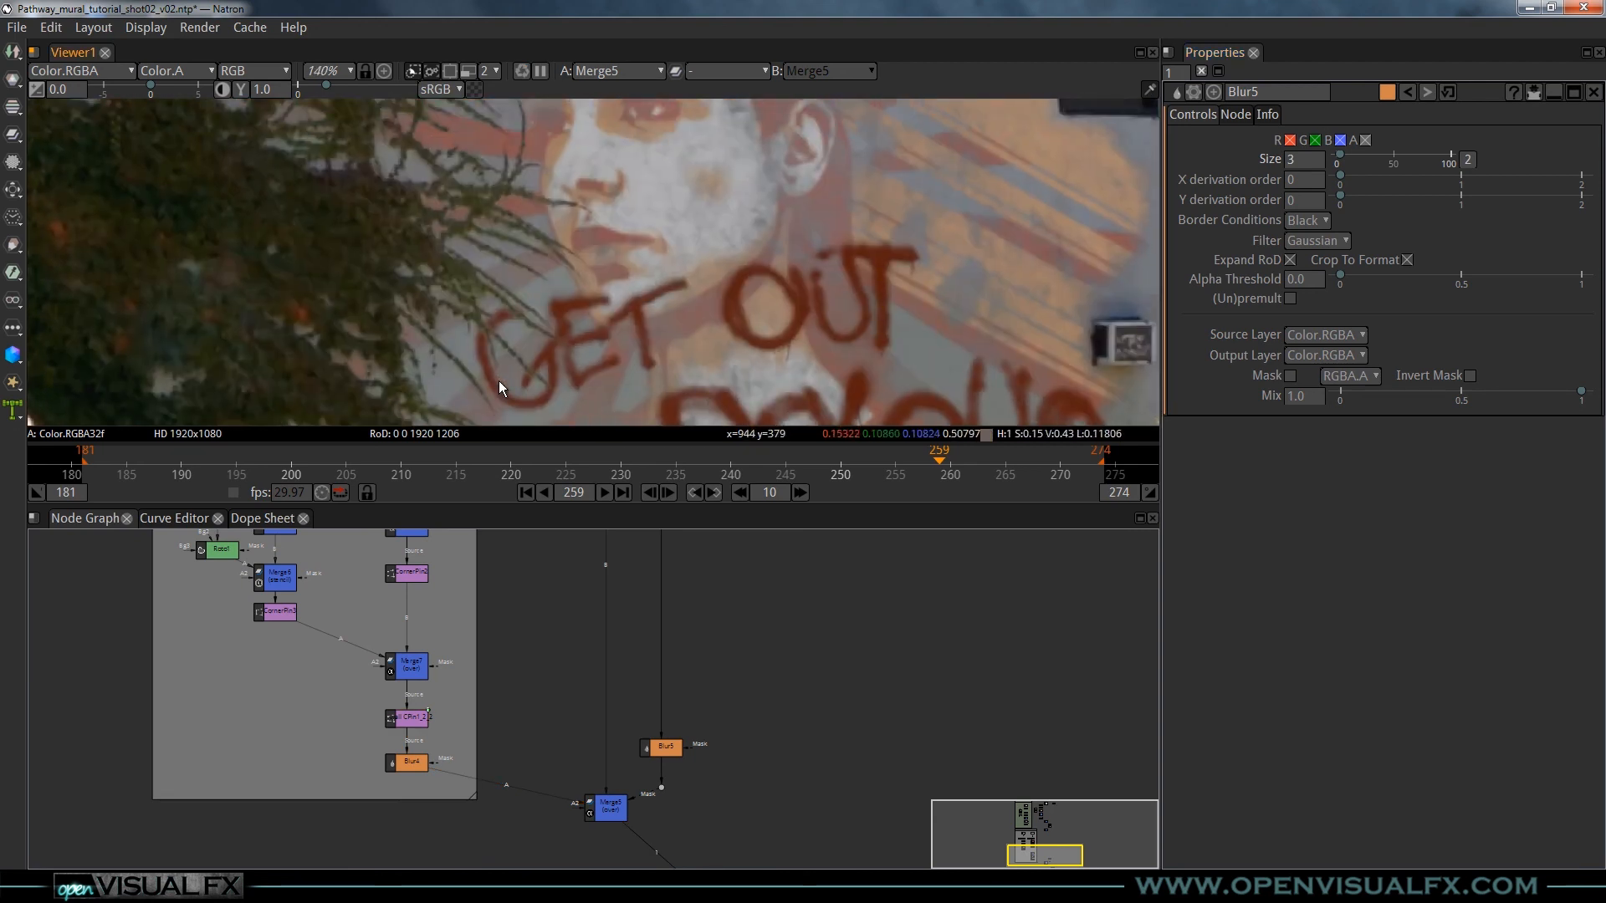
pyautogui.moveTo(524, 261); pyautogui.dragTo(572, 418)
pyautogui.moveTo(520, 154); pyautogui.dragTo(610, 328)
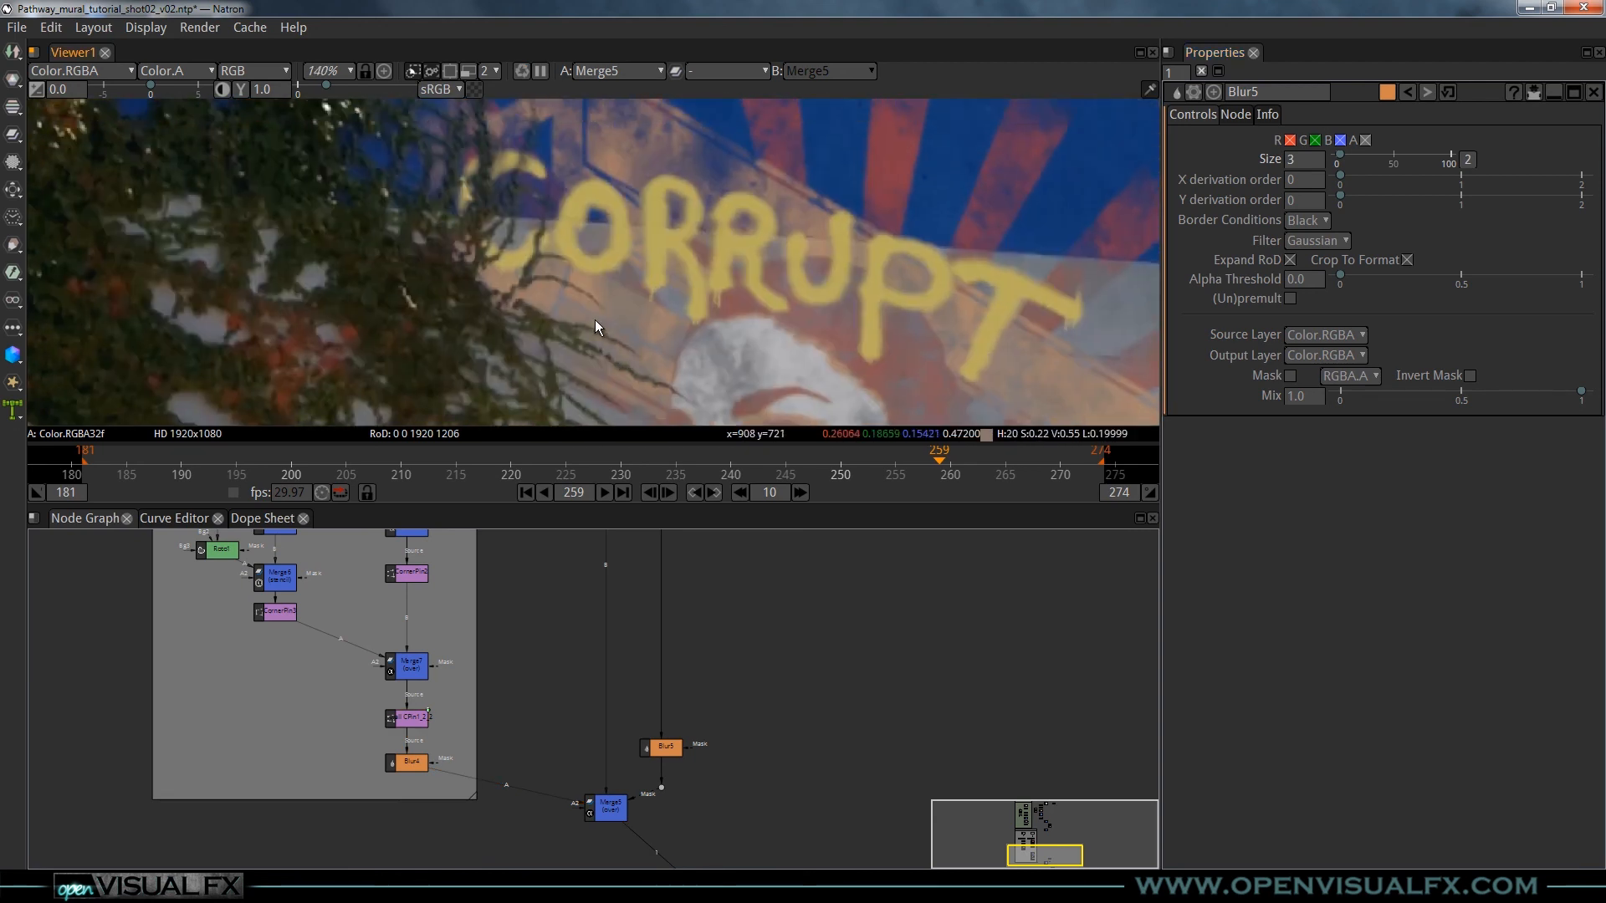
pyautogui.scroll(2, 522, 244)
pyautogui.scroll(-3, 512, 239)
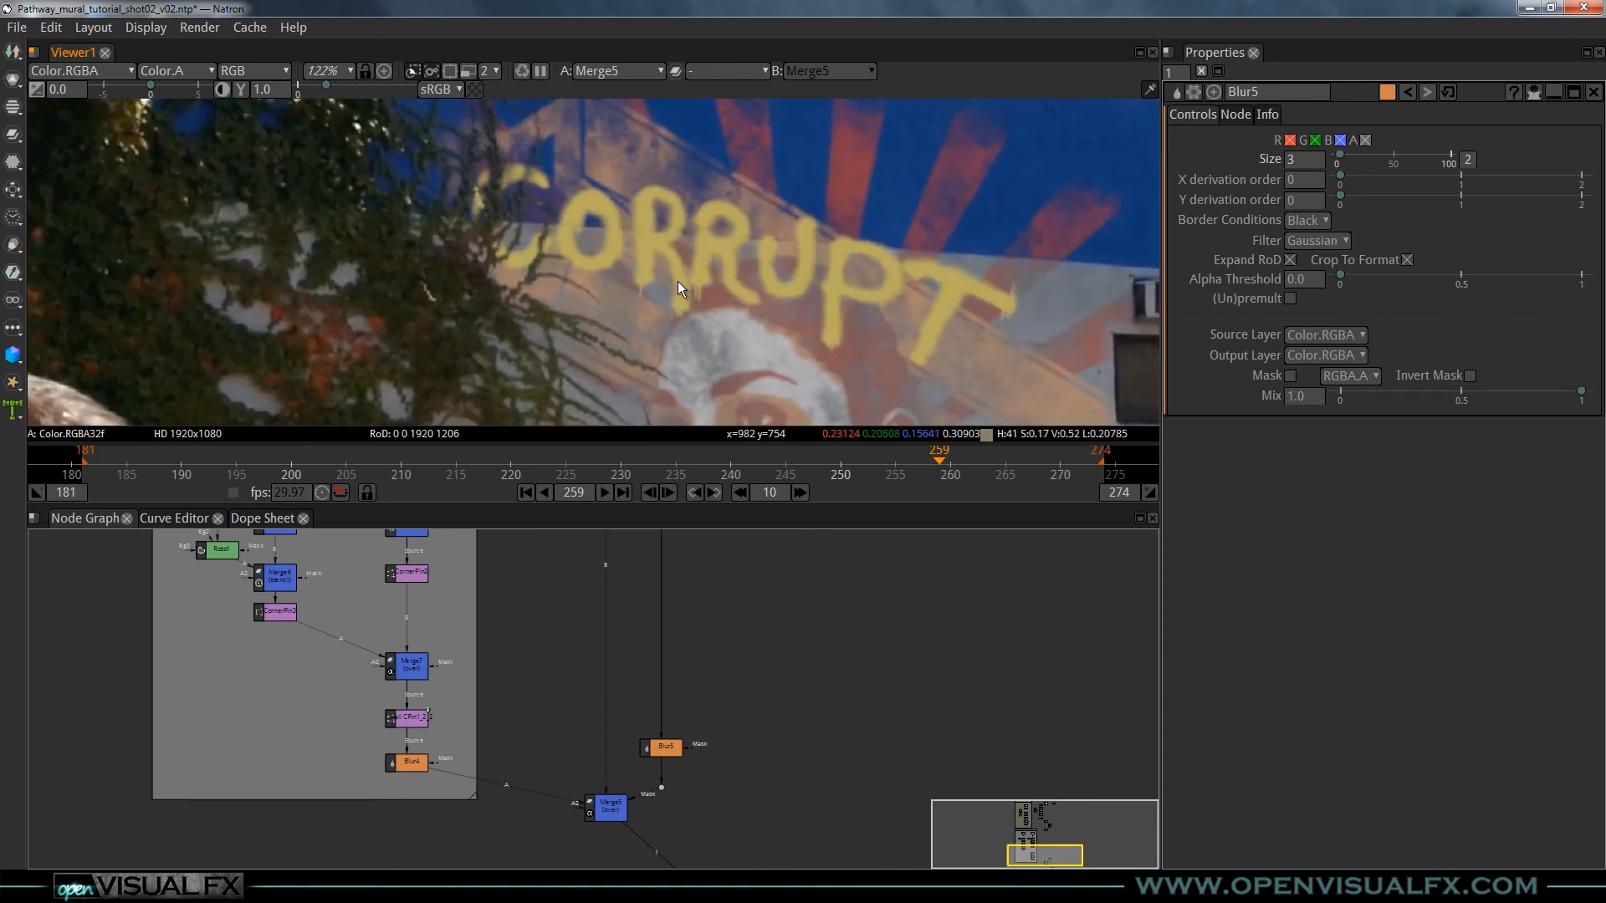
pyautogui.scroll(-4, 744, 317)
pyautogui.moveTo(712, 288); pyautogui.dragTo(635, 245)
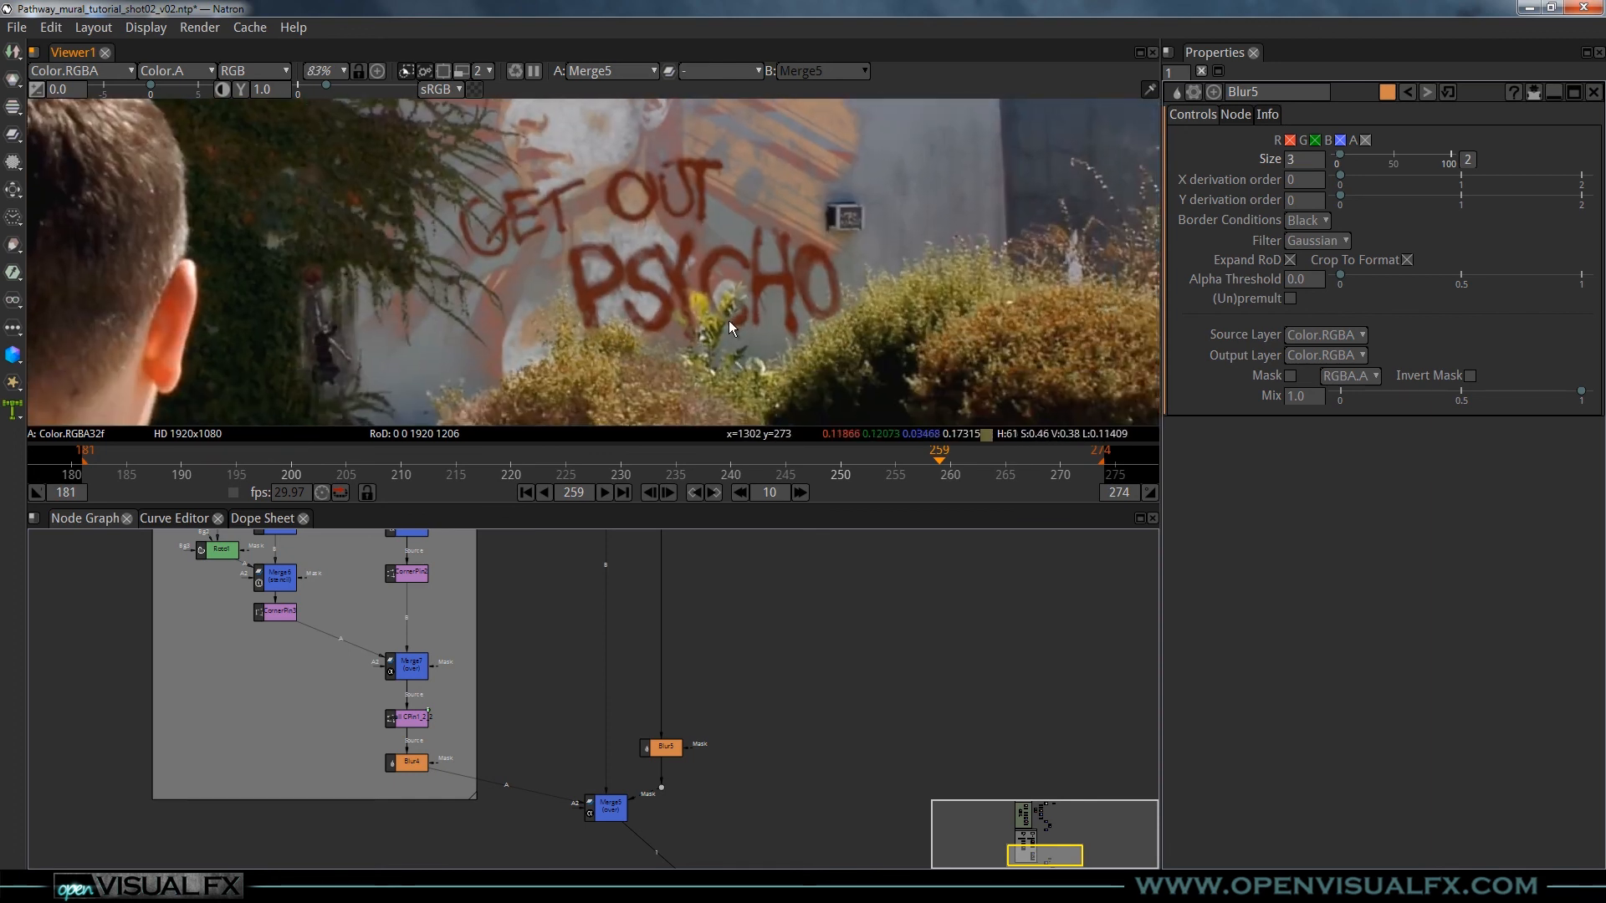
pyautogui.scroll(5, 729, 322)
pyautogui.scroll(-12, 700, 356)
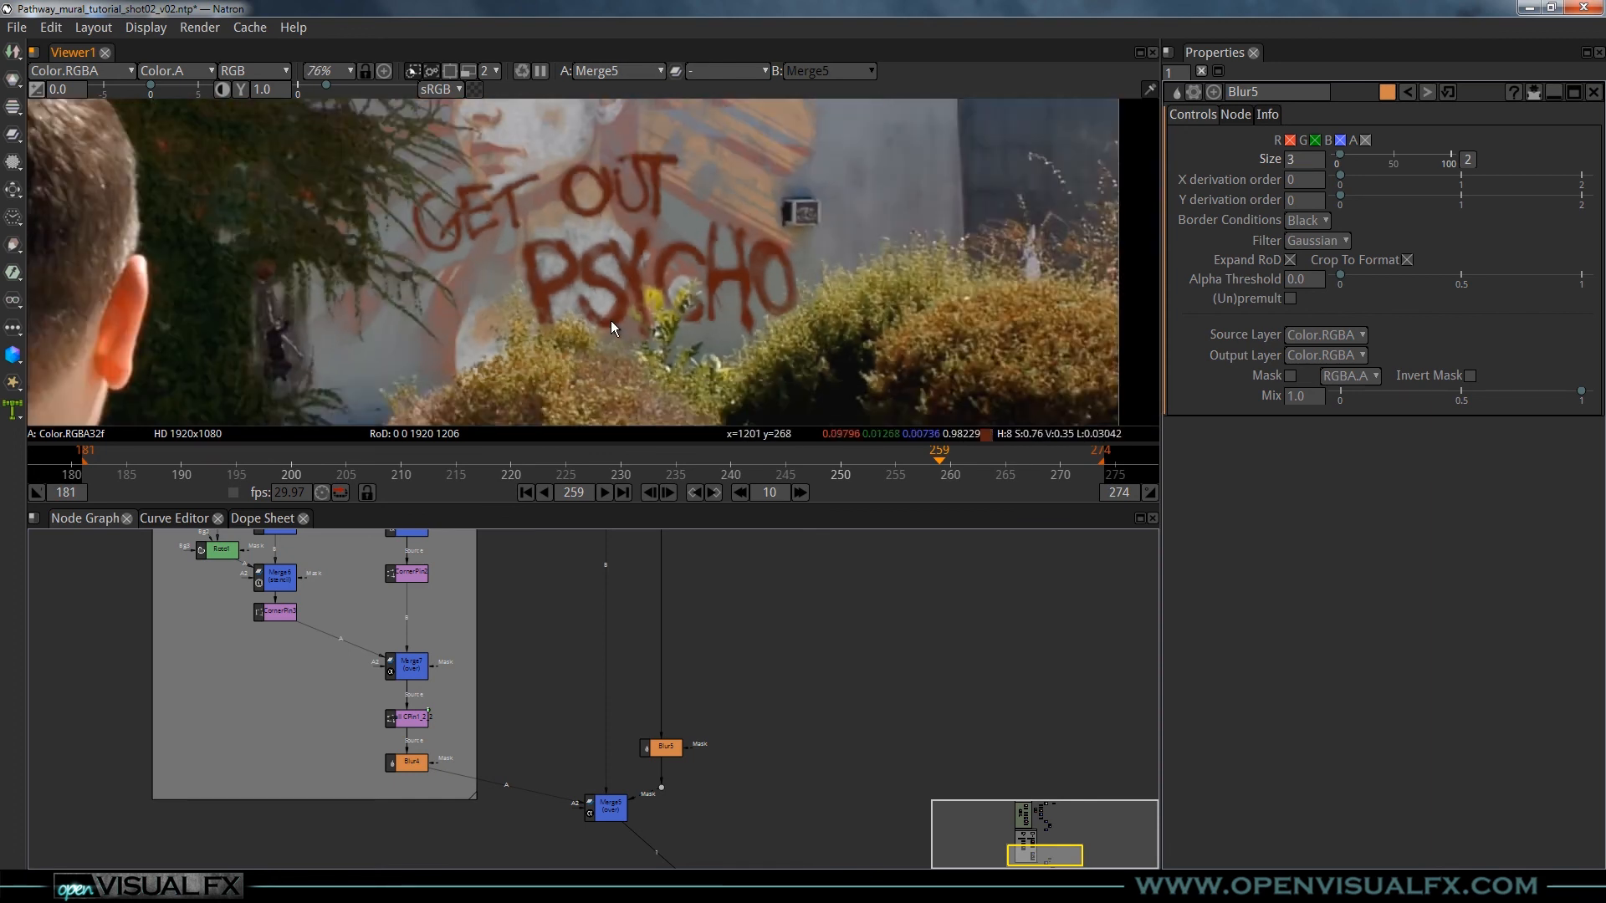
pyautogui.moveTo(644, 233); pyautogui.dragTo(650, 281)
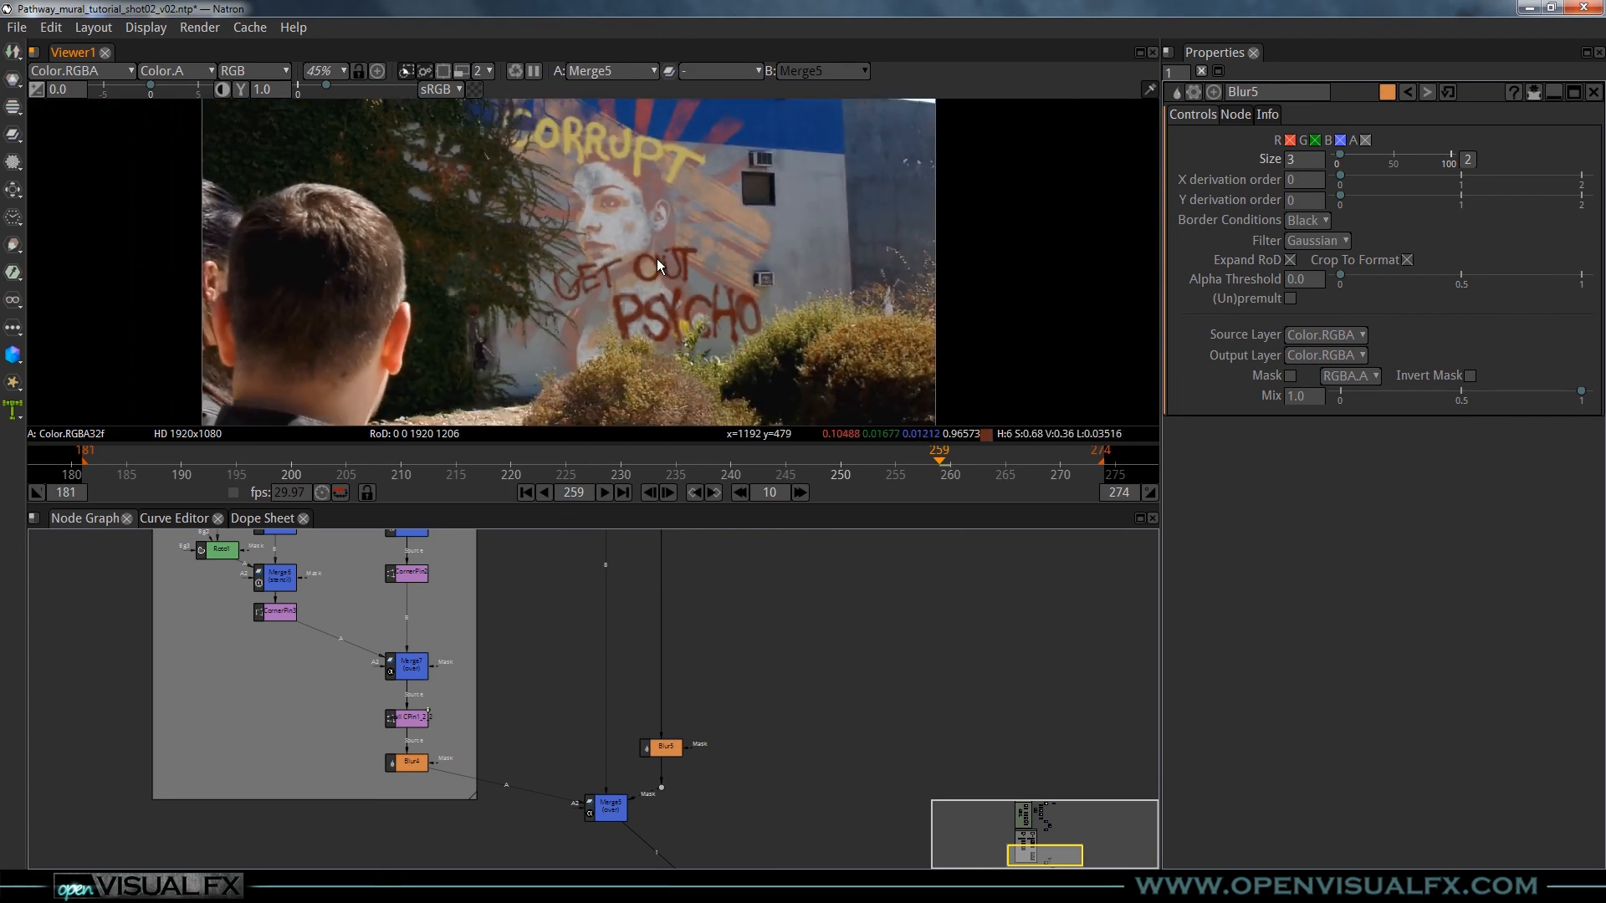
pyautogui.moveTo(466, 669); pyautogui.dragTo(610, 681)
pyautogui.scroll(5, 700, 319)
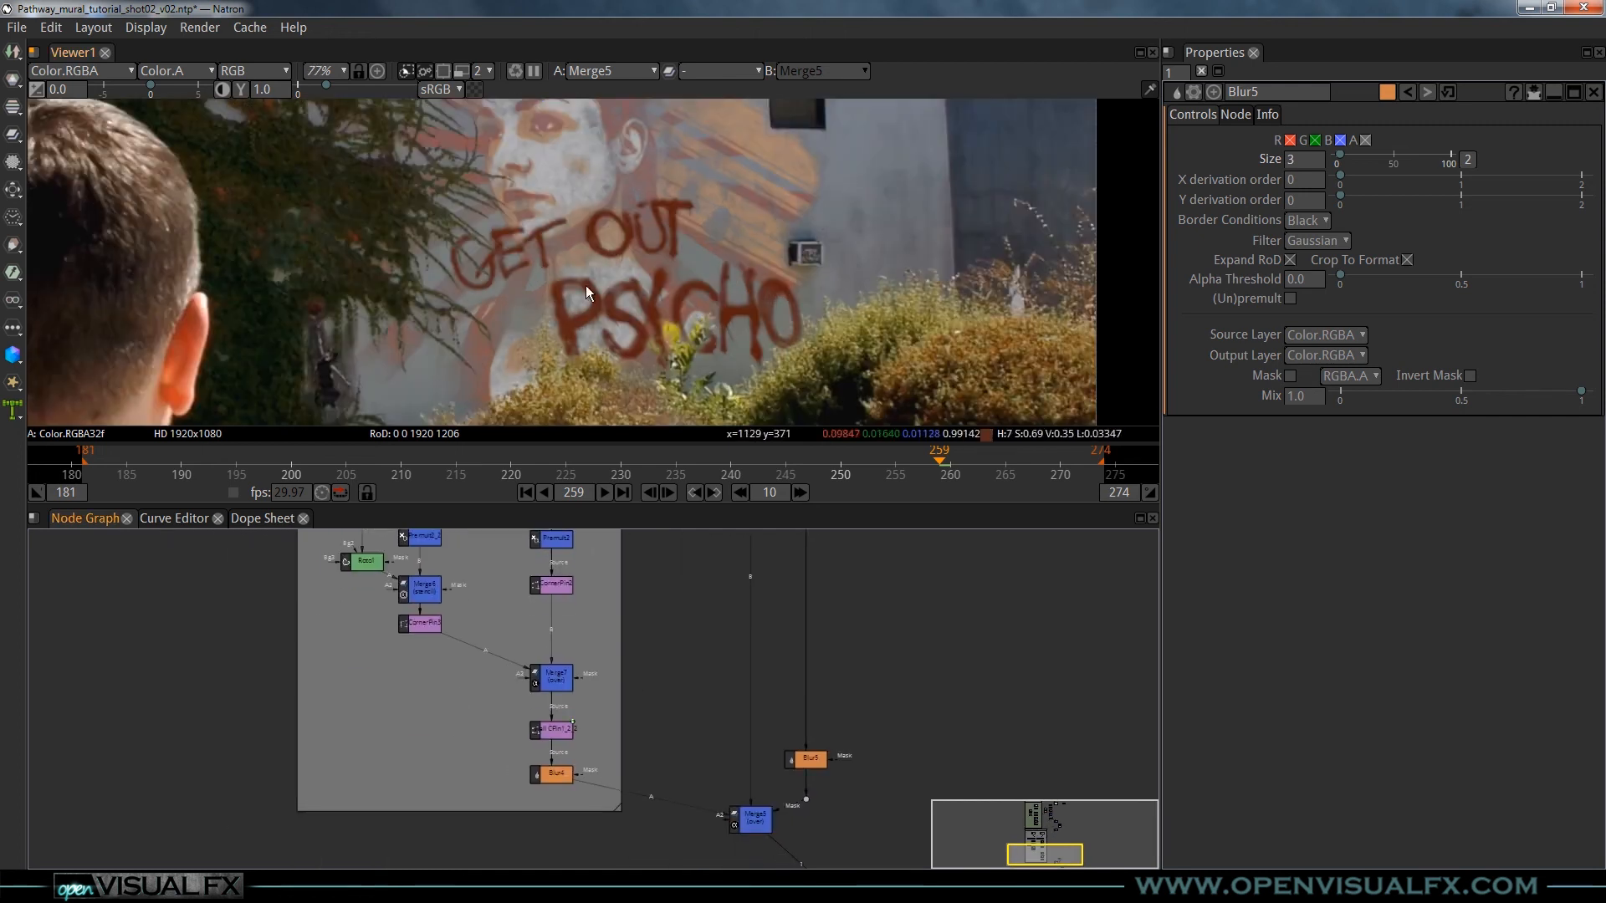
pyautogui.moveTo(712, 771); pyautogui.dragTo(670, 679)
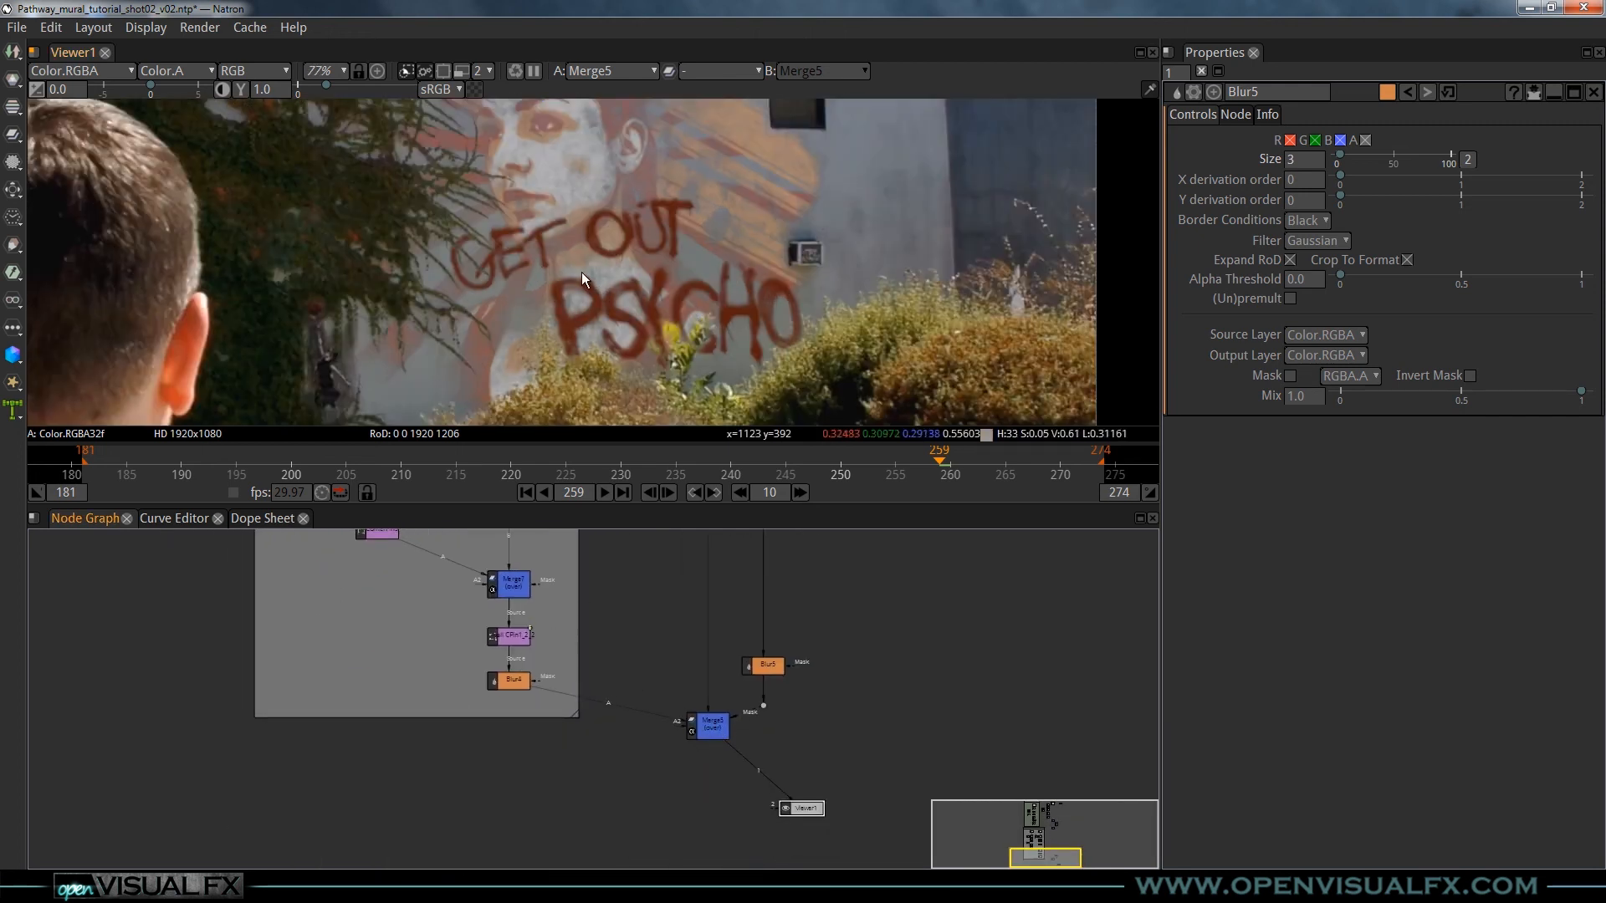
# - Try Merge7's mix at 0, about 0.5 and about 0.74 on the CORRUPT text, and return it to 1
pyautogui.scroll(-4, 605, 237)
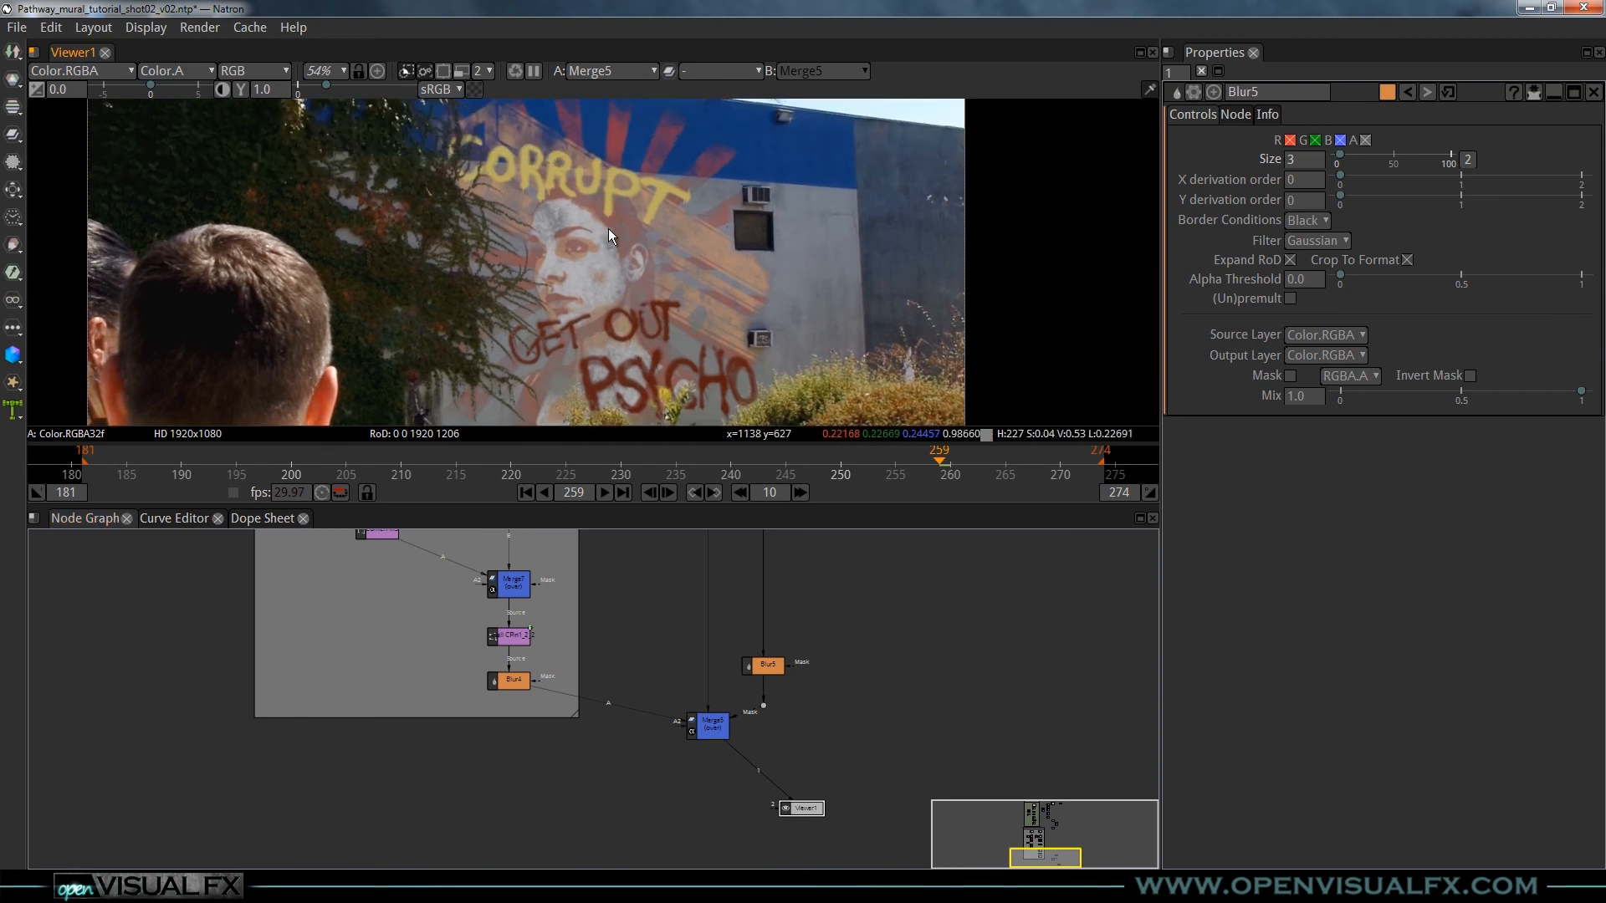
pyautogui.moveTo(603, 645); pyautogui.dragTo(621, 709)
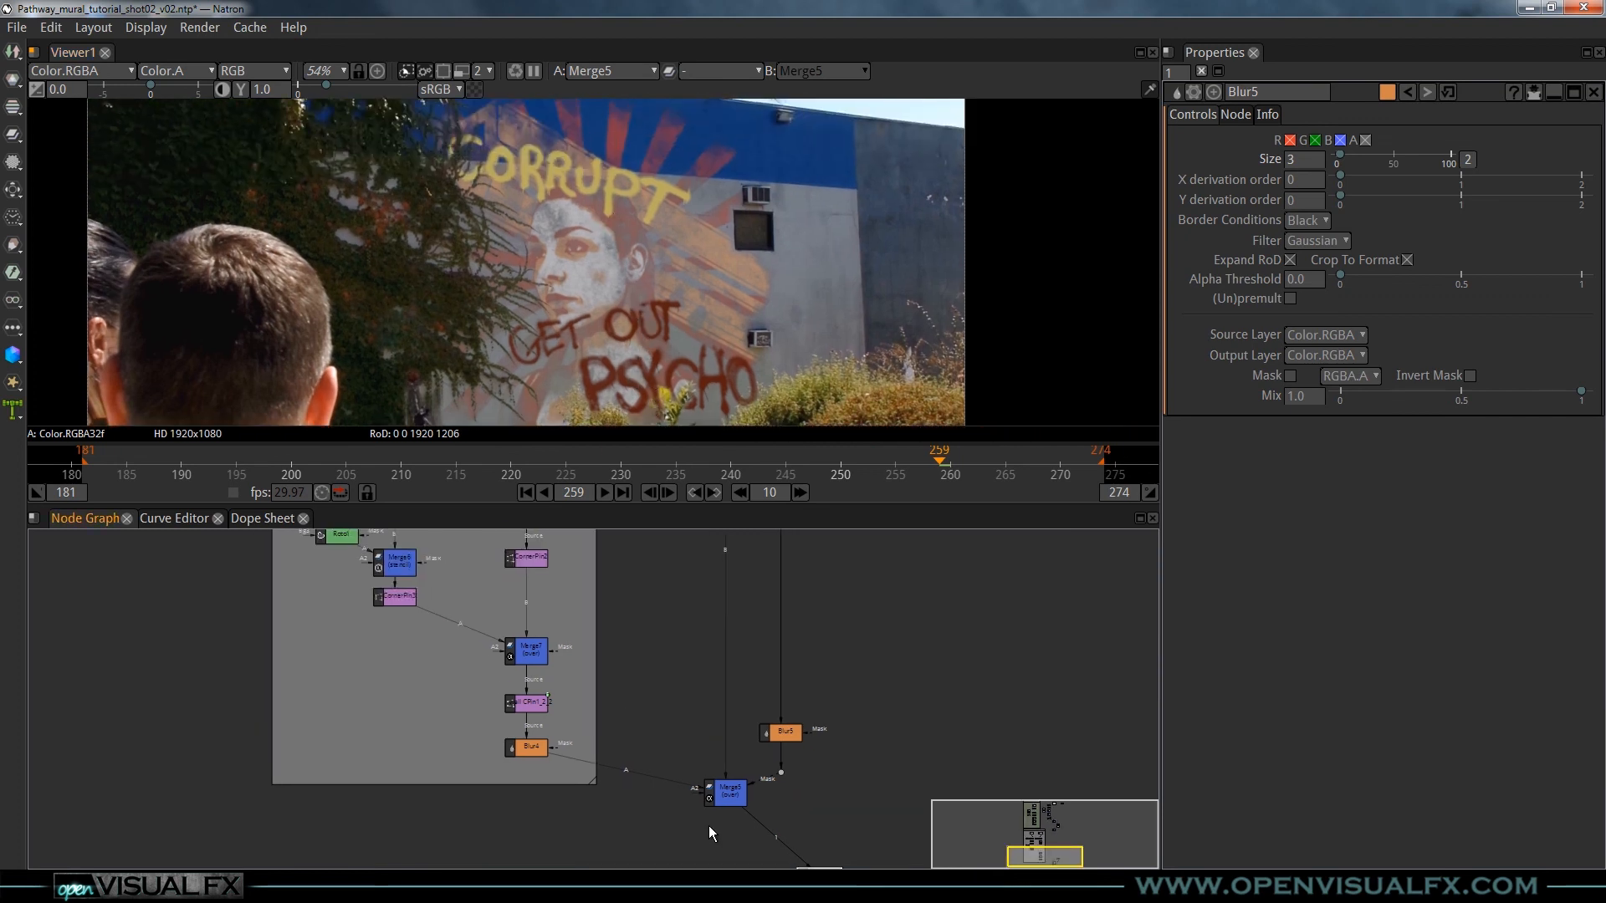
pyautogui.doubleClick(532, 667)
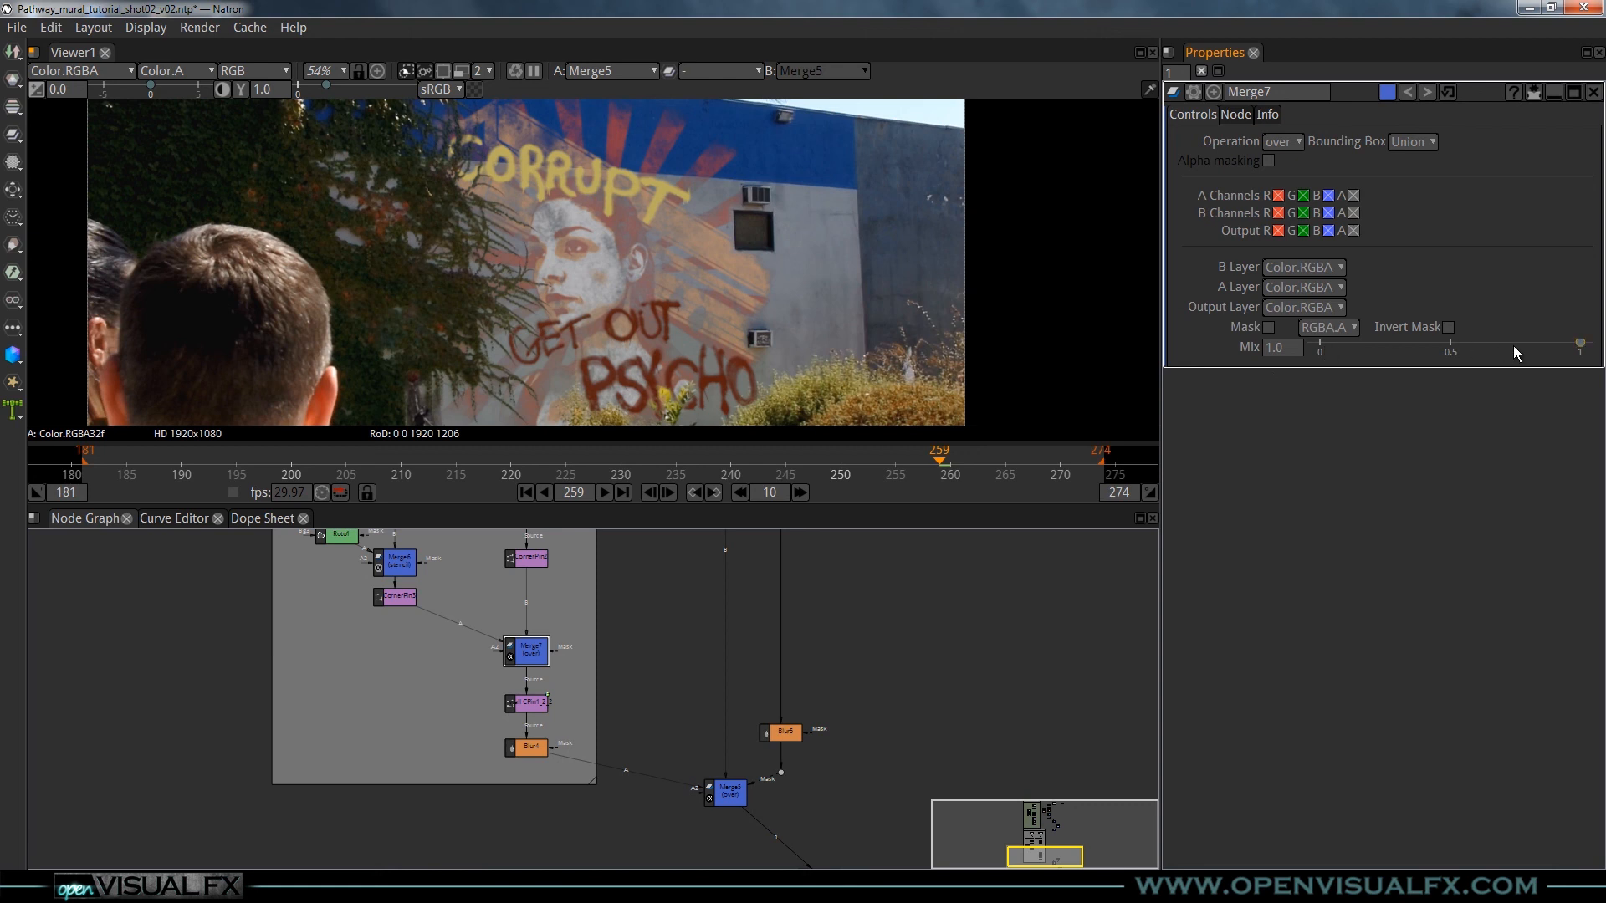
pyautogui.moveTo(1580, 344); pyautogui.dragTo(1319, 345)
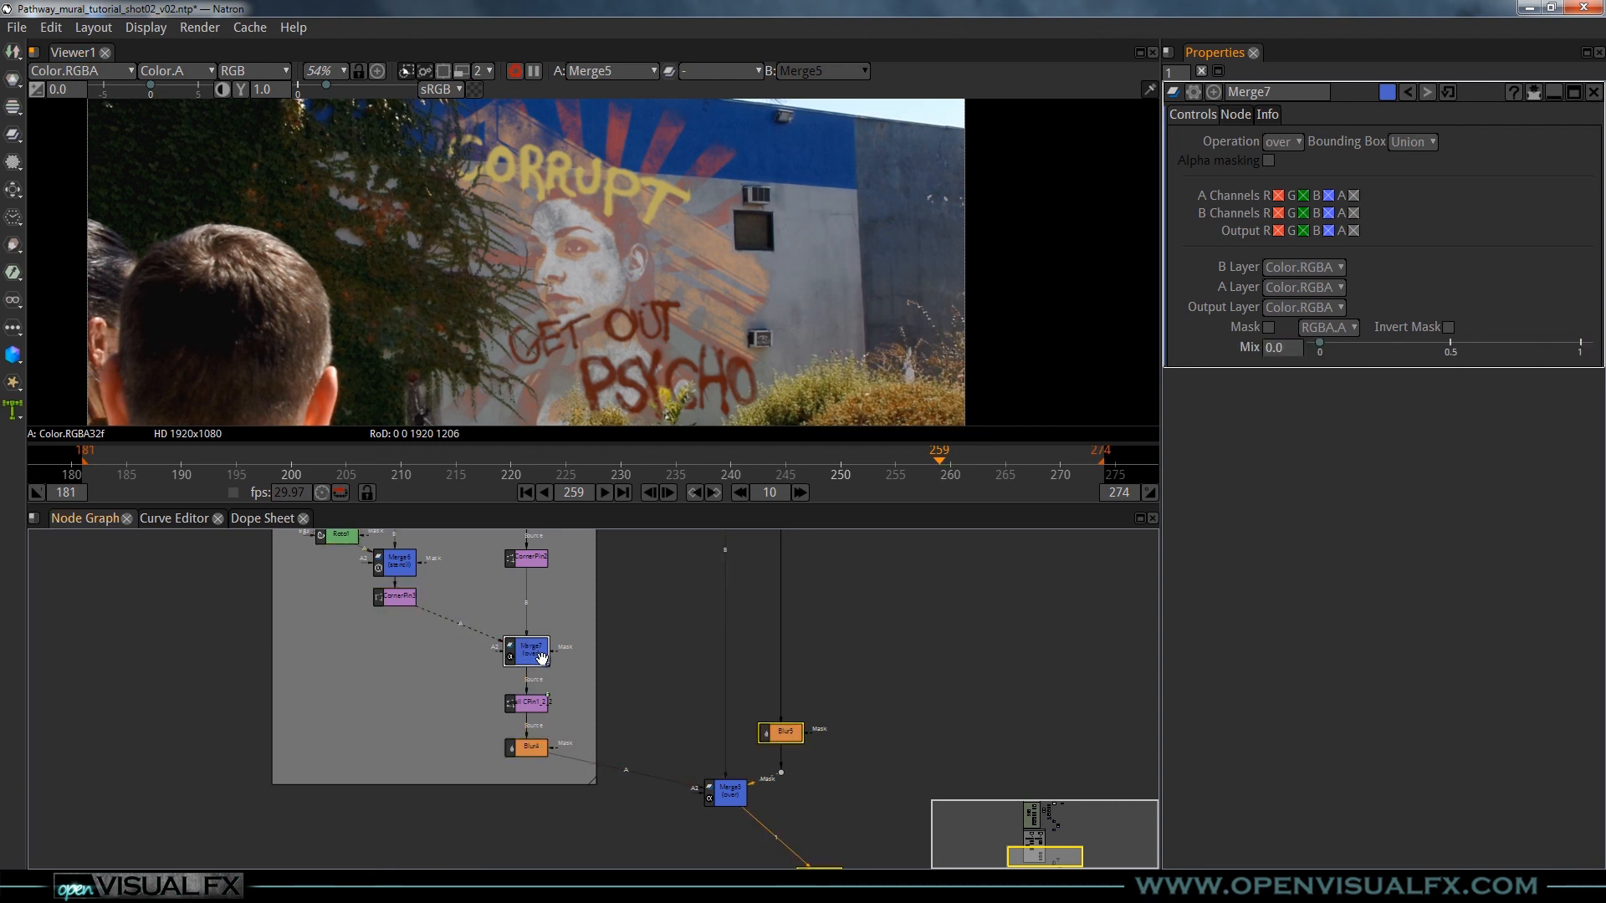
pyautogui.moveTo(1321, 344); pyautogui.dragTo(1449, 348)
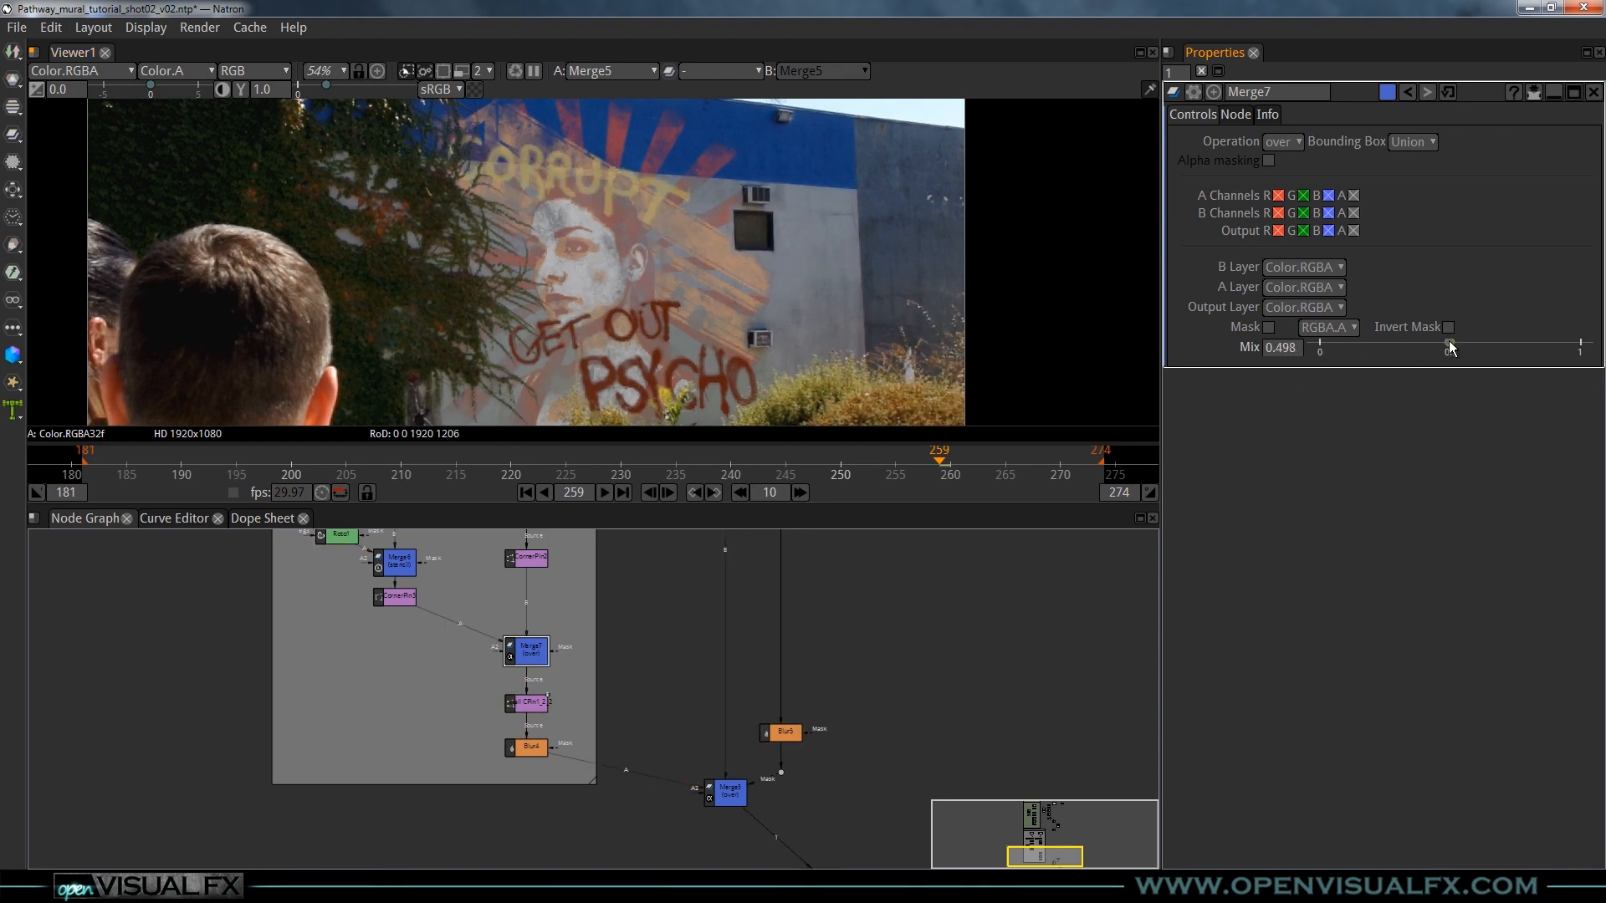
pyautogui.moveTo(1450, 348); pyautogui.dragTo(1510, 348)
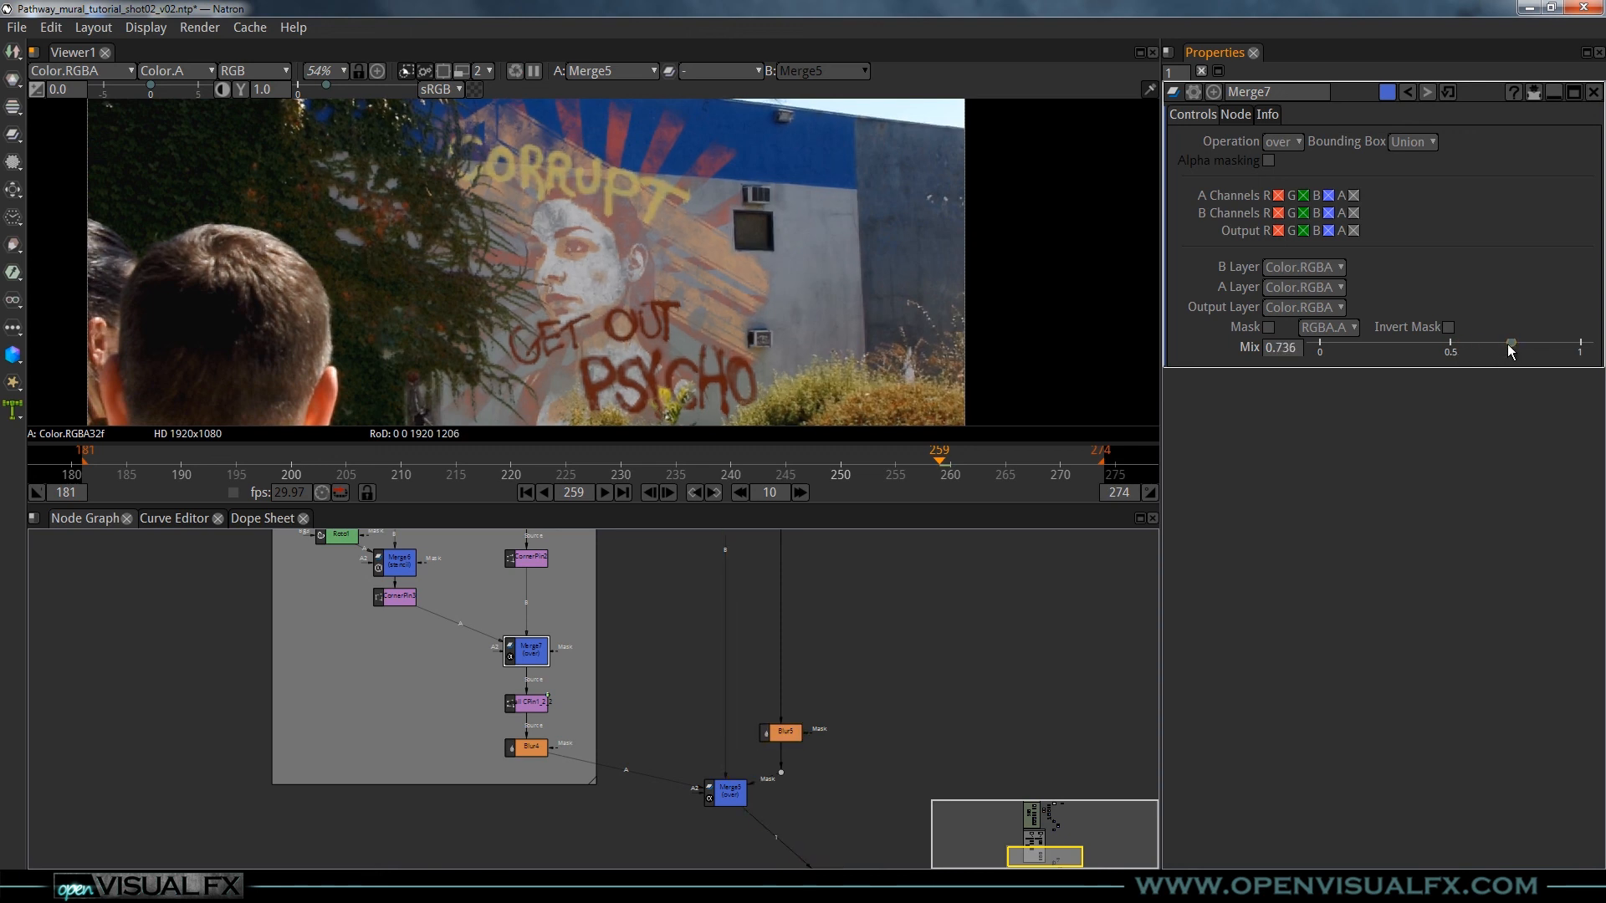
pyautogui.moveTo(1518, 348); pyautogui.dragTo(1580, 348)
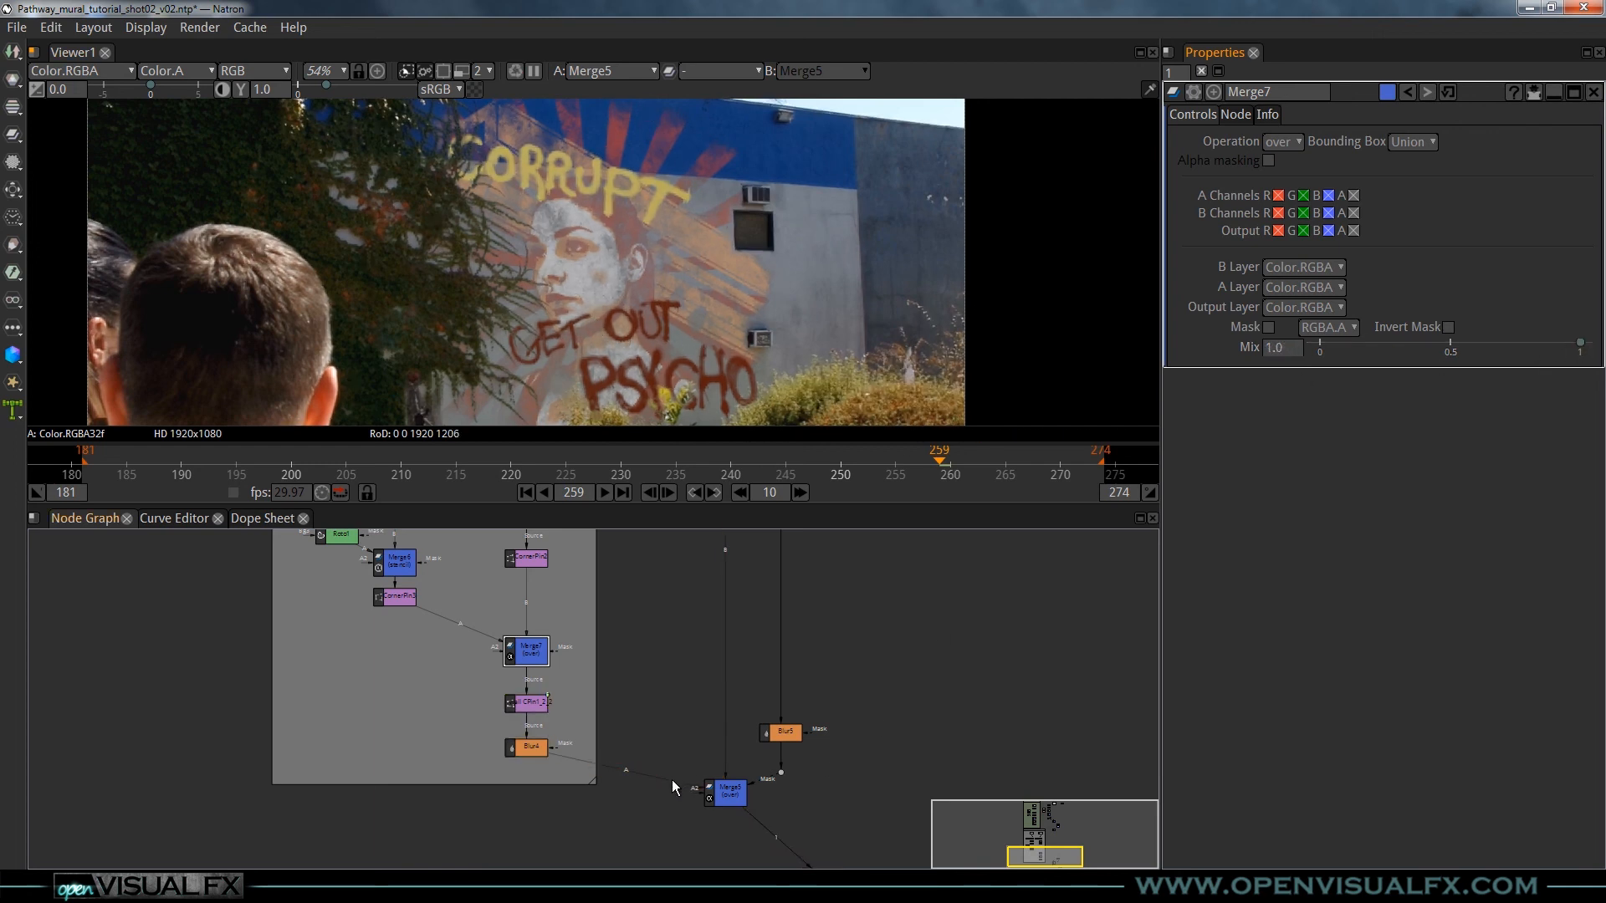
# - Open Merge5's settings and set its mix to 0.9, judging the GET OUT PSYCHO text up close
pyautogui.click(726, 788)
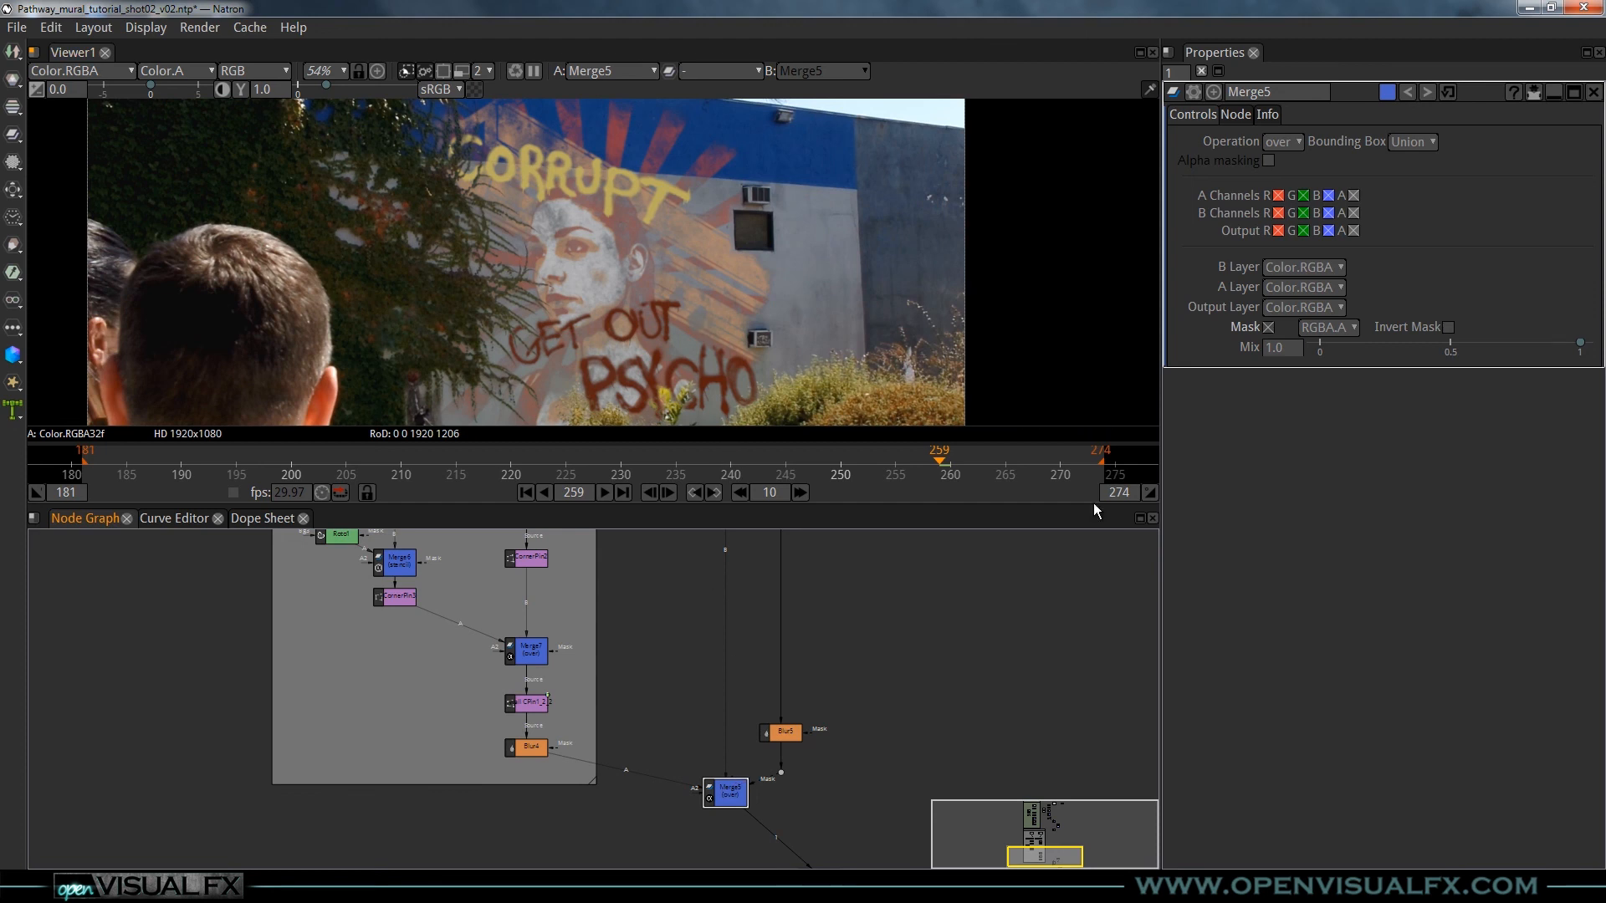
pyautogui.moveTo(1579, 343)
pyautogui.mouseDown()
pyautogui.moveTo(1388, 343)
pyautogui.moveTo(1580, 342)
pyautogui.mouseUp()
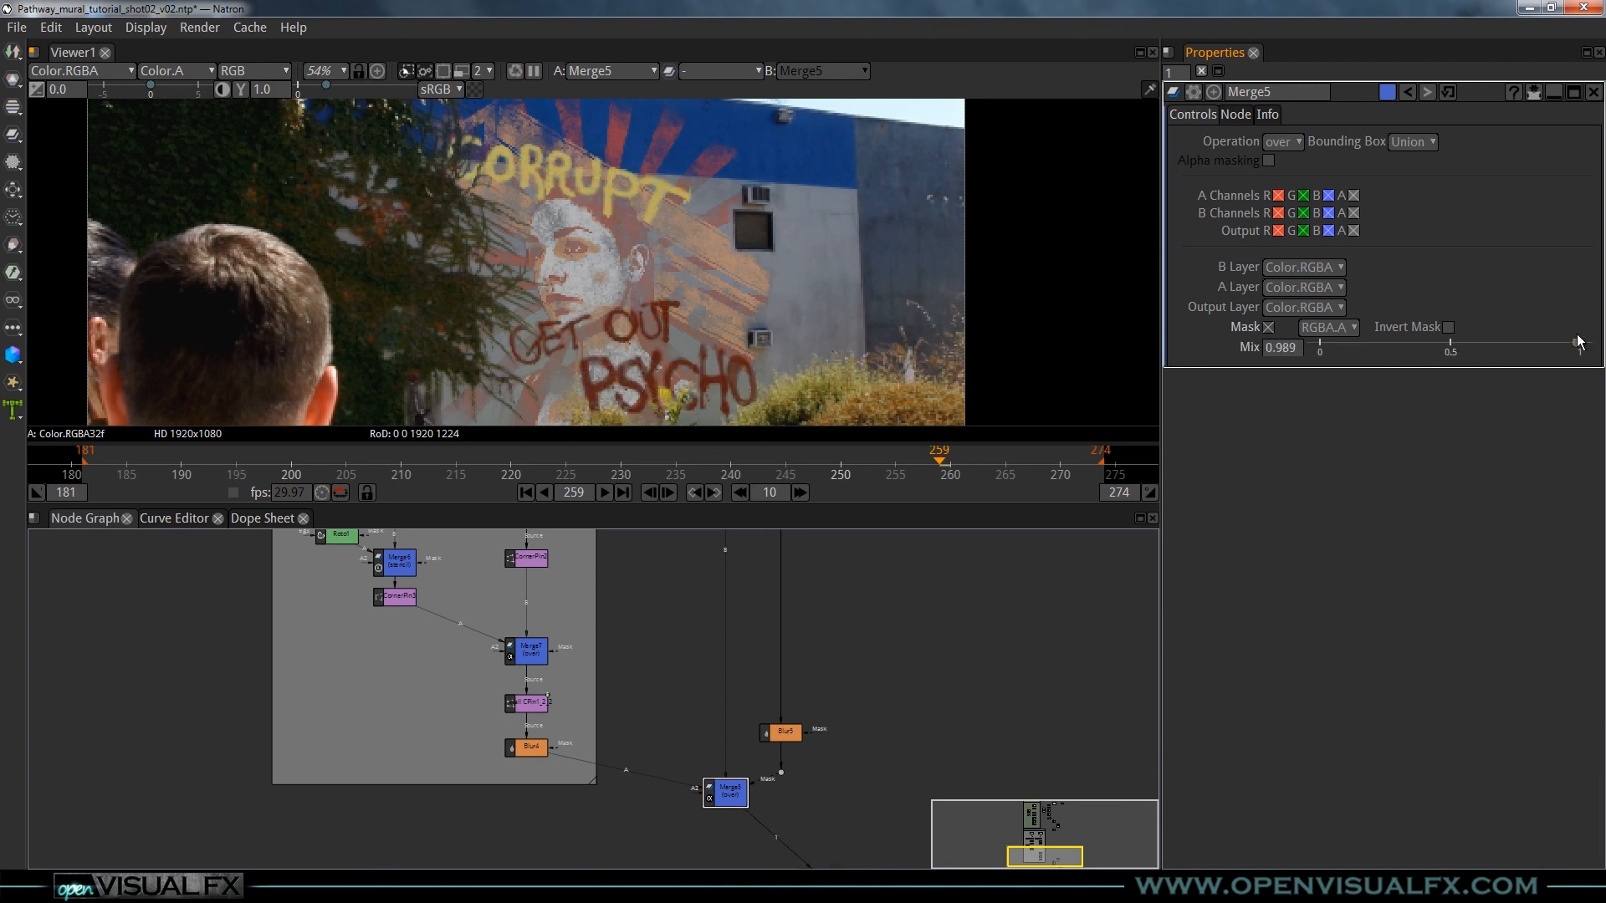
pyautogui.doubleClick(1296, 349)
pyautogui.write('.9')
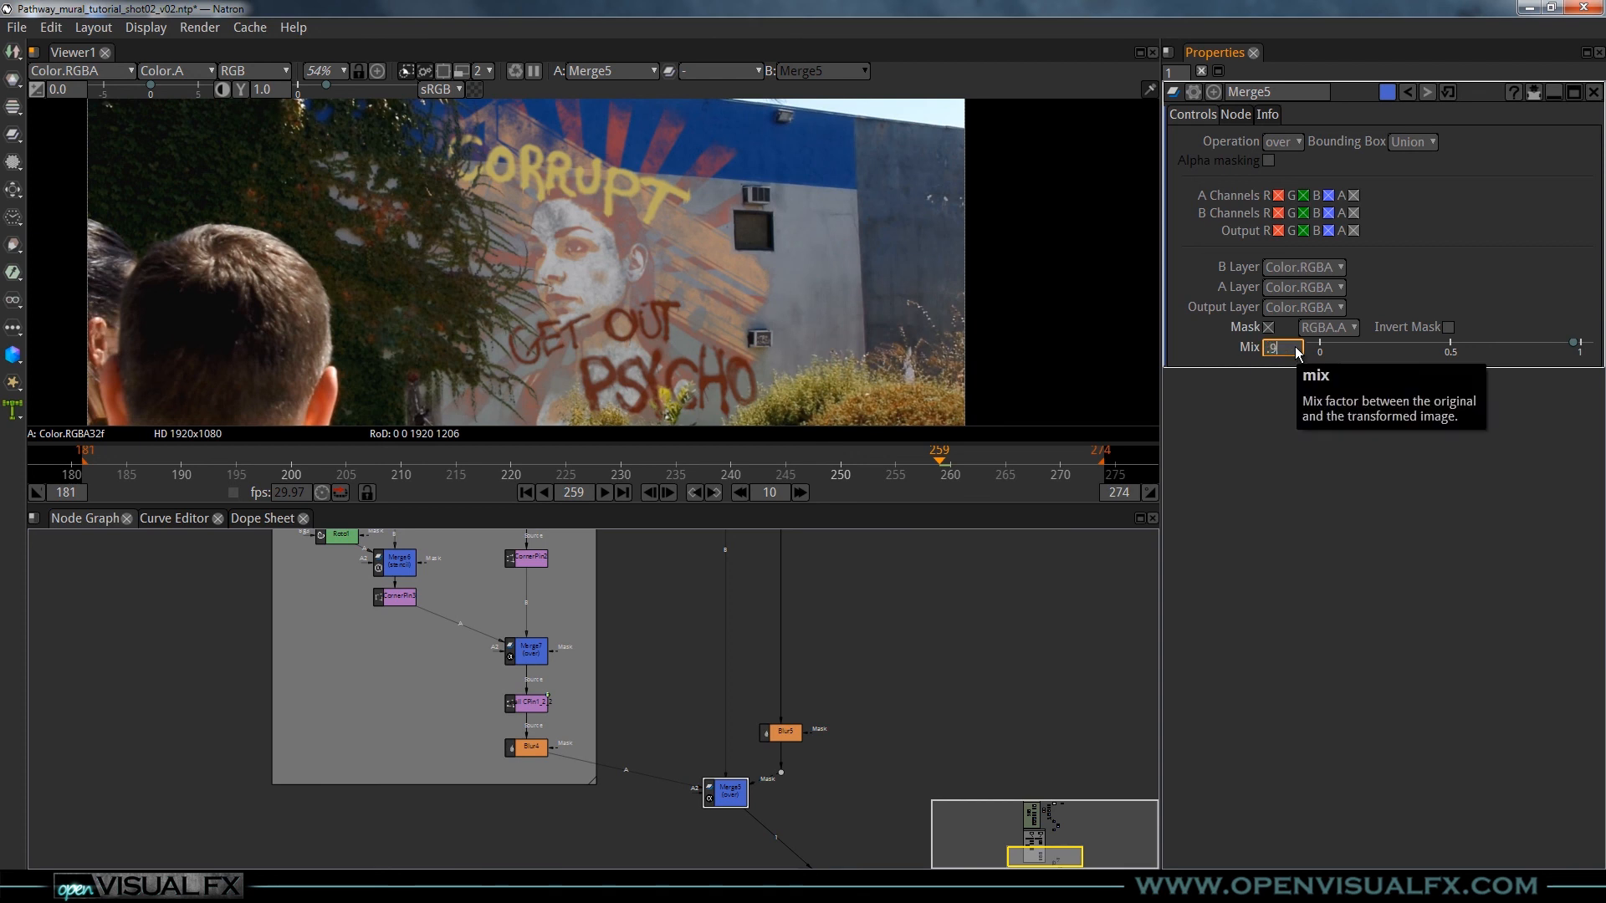
pyautogui.press('Return')
pyautogui.scroll(5, 615, 413)
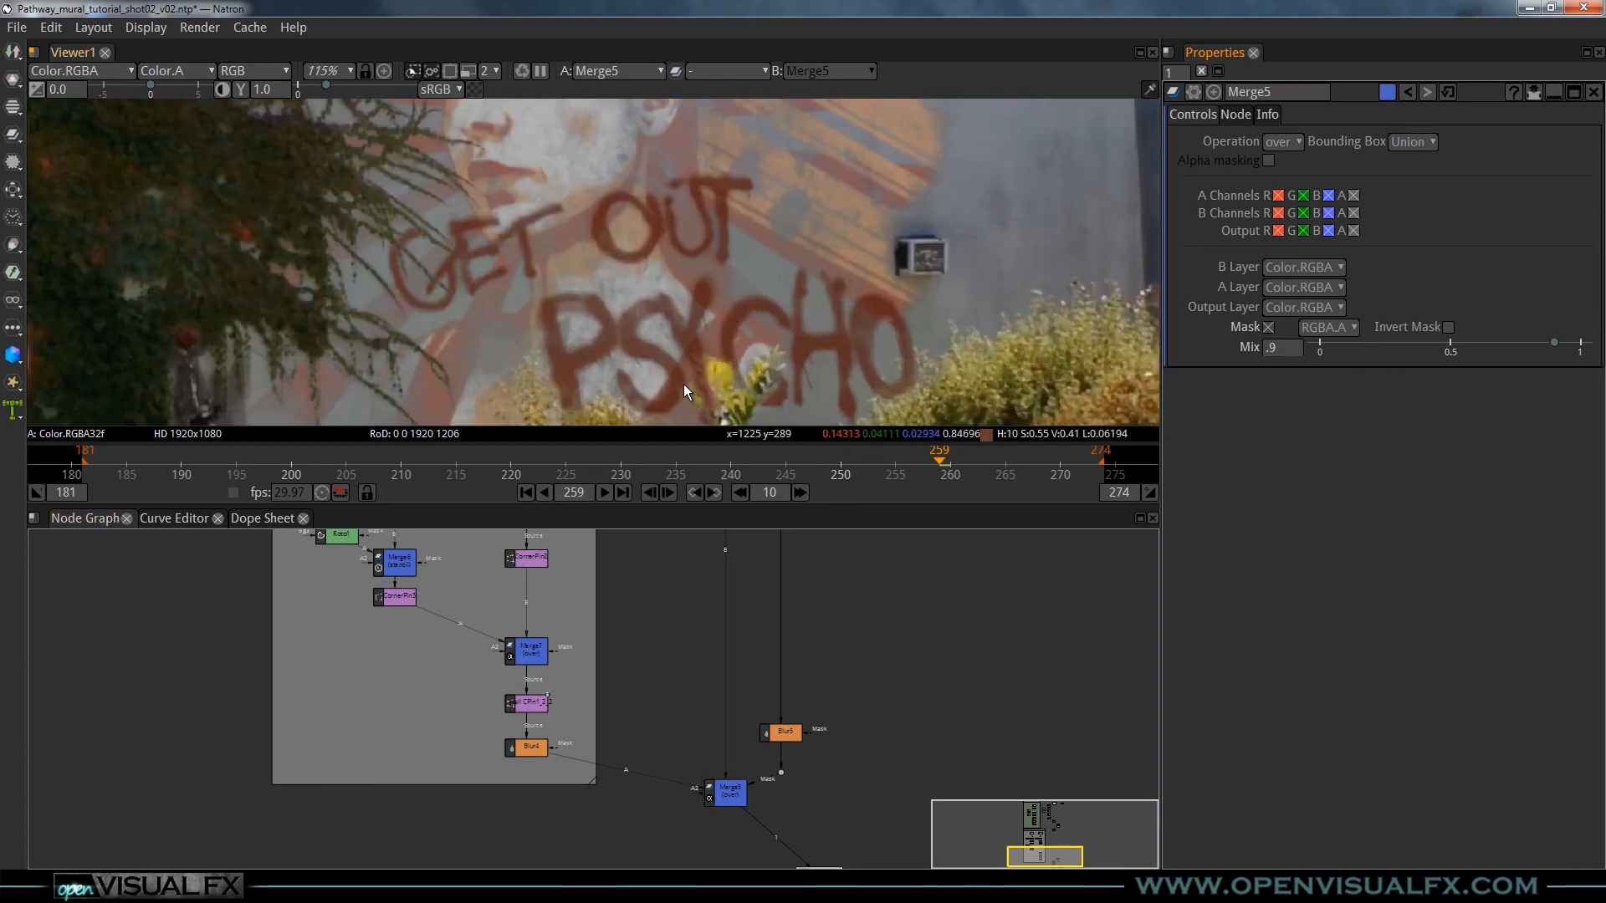
pyautogui.moveTo(683, 376); pyautogui.dragTo(672, 336)
# - Raise Merge5's mix to 0.93 and inspect how the red lettering blends into the mural
pyautogui.doubleClick(1286, 344)
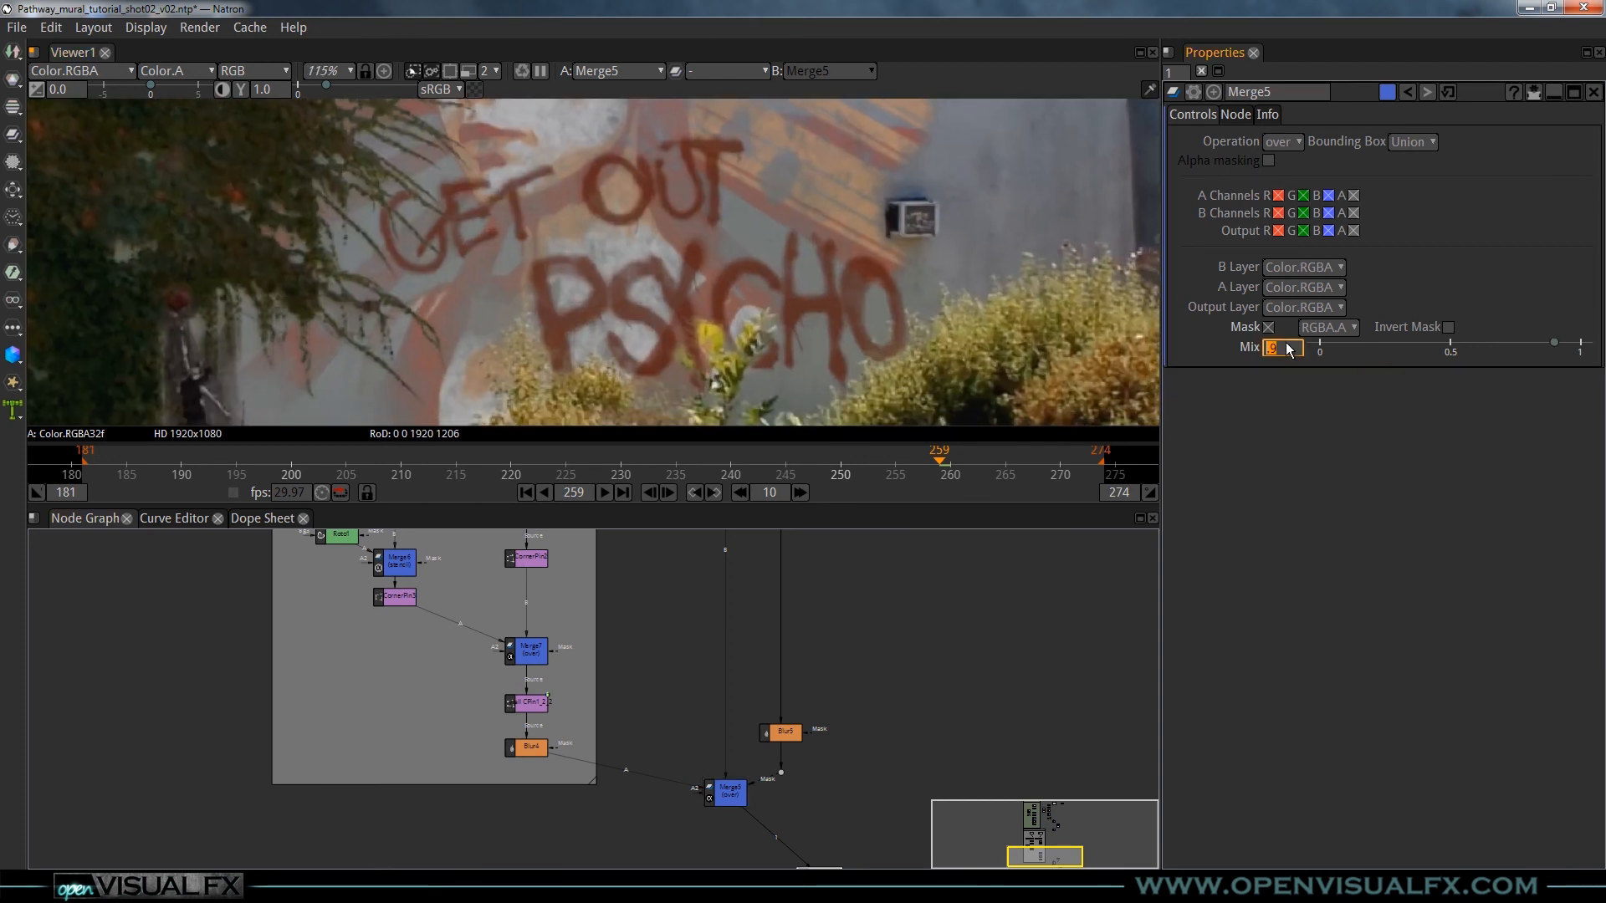
pyautogui.write('3')
pyautogui.press('Return')
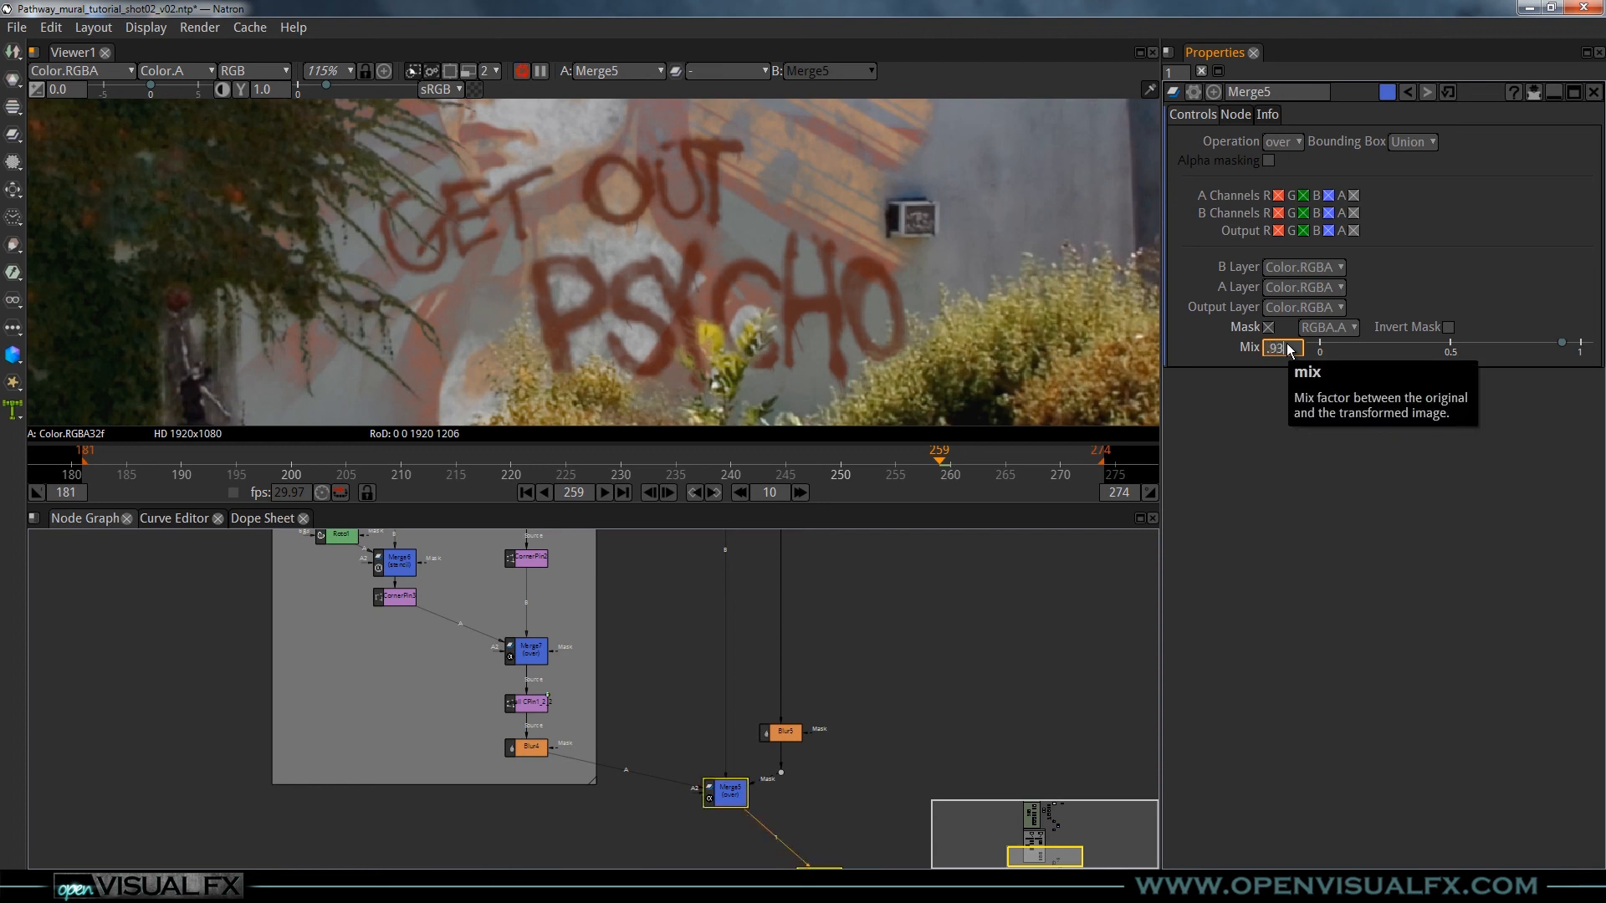
pyautogui.scroll(4, 657, 333)
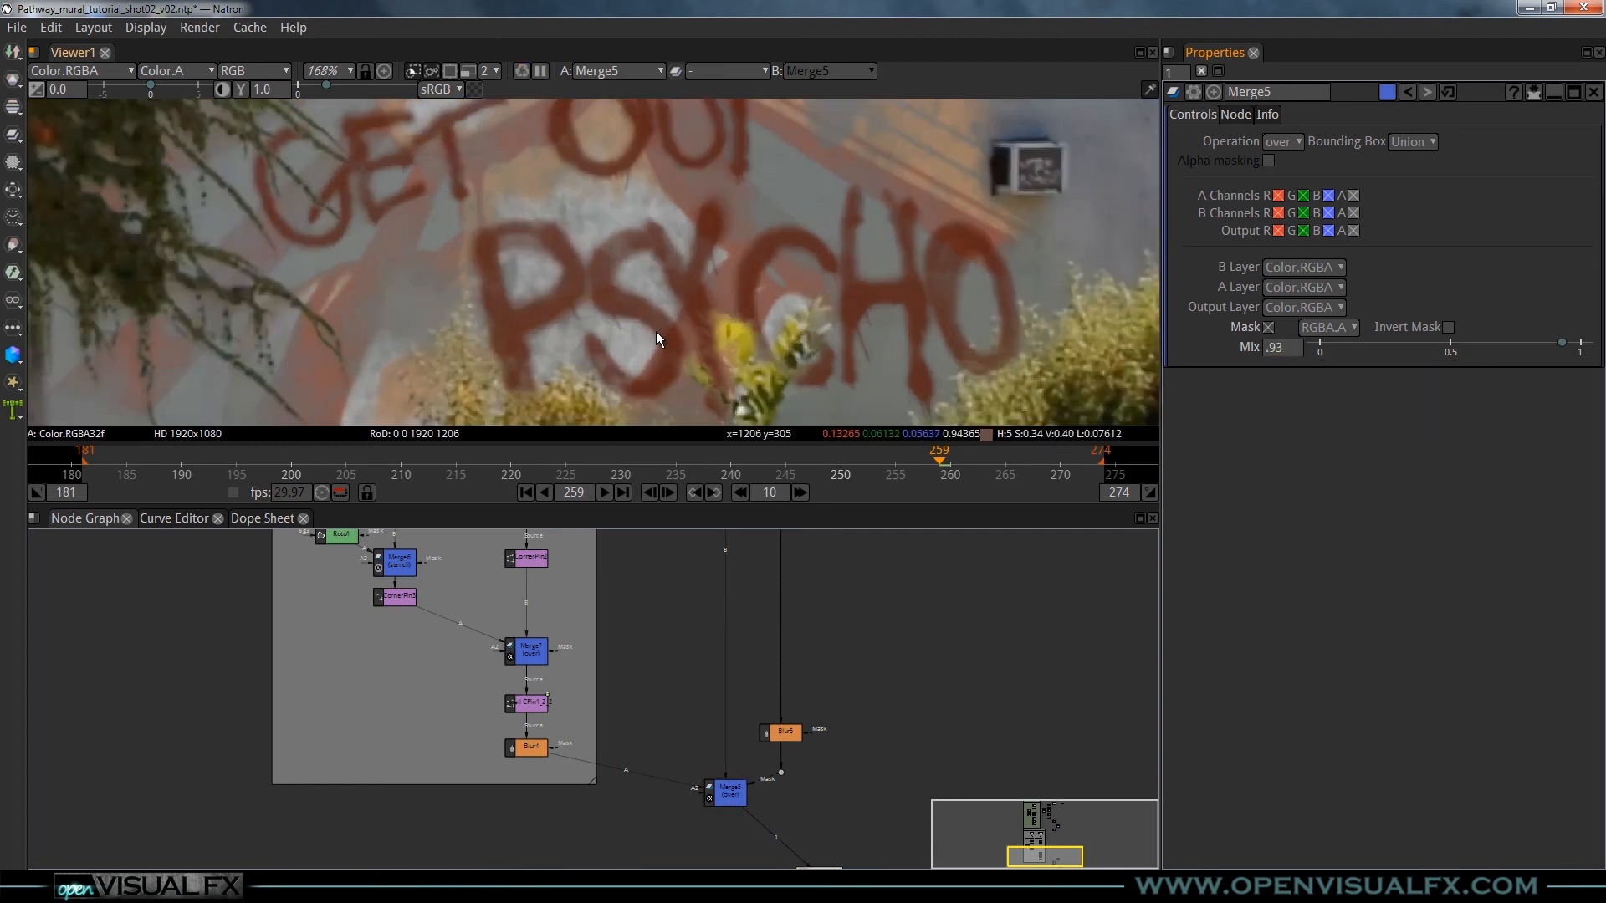
pyautogui.scroll(-8, 620, 249)
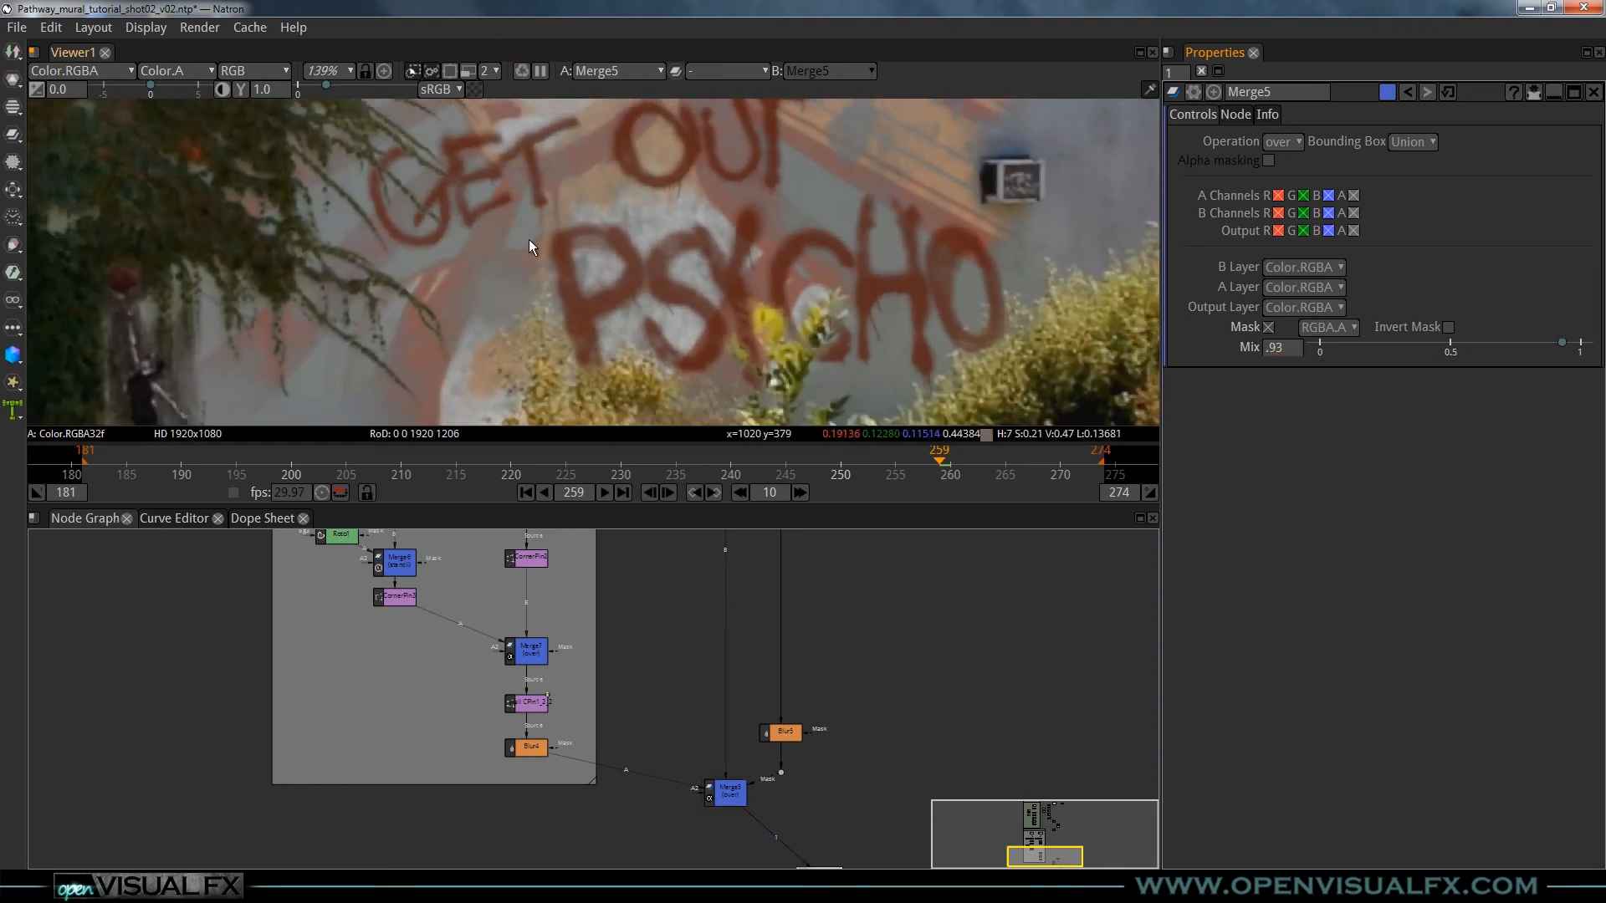
# - Reduce Merge7's mix to 0.8 to fade the CORRUPT text into the wall
pyautogui.moveTo(599, 185); pyautogui.dragTo(614, 381)
pyautogui.scroll(5, 514, 137)
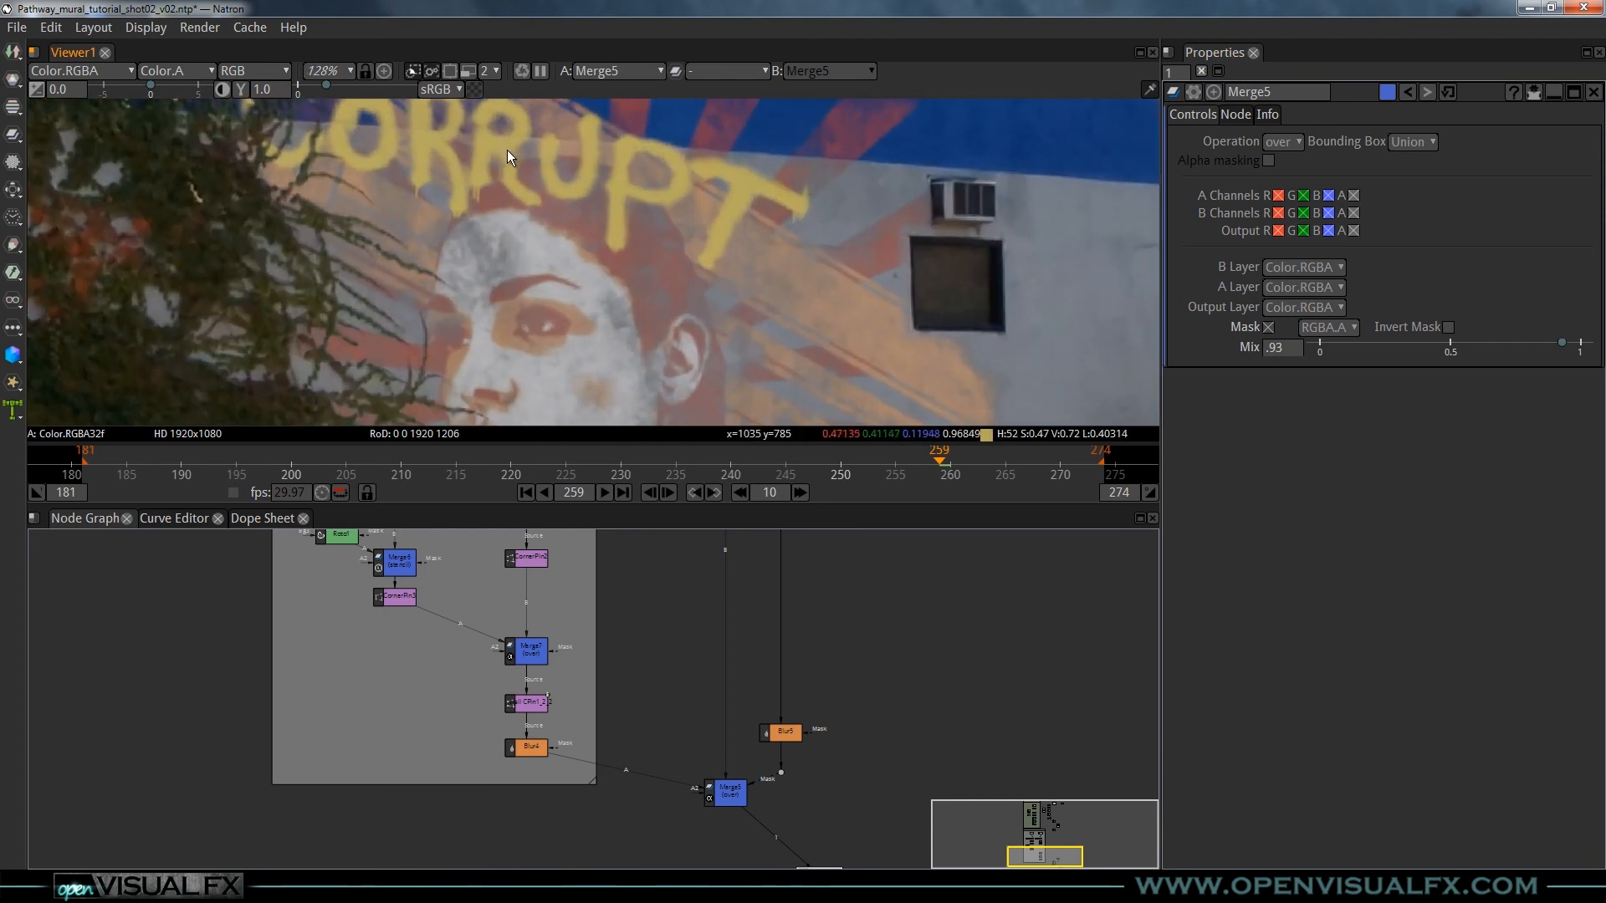
pyautogui.moveTo(482, 214); pyautogui.dragTo(537, 299)
pyautogui.click(525, 656)
pyautogui.click(1288, 351)
pyautogui.write('.8')
pyautogui.press('Return')
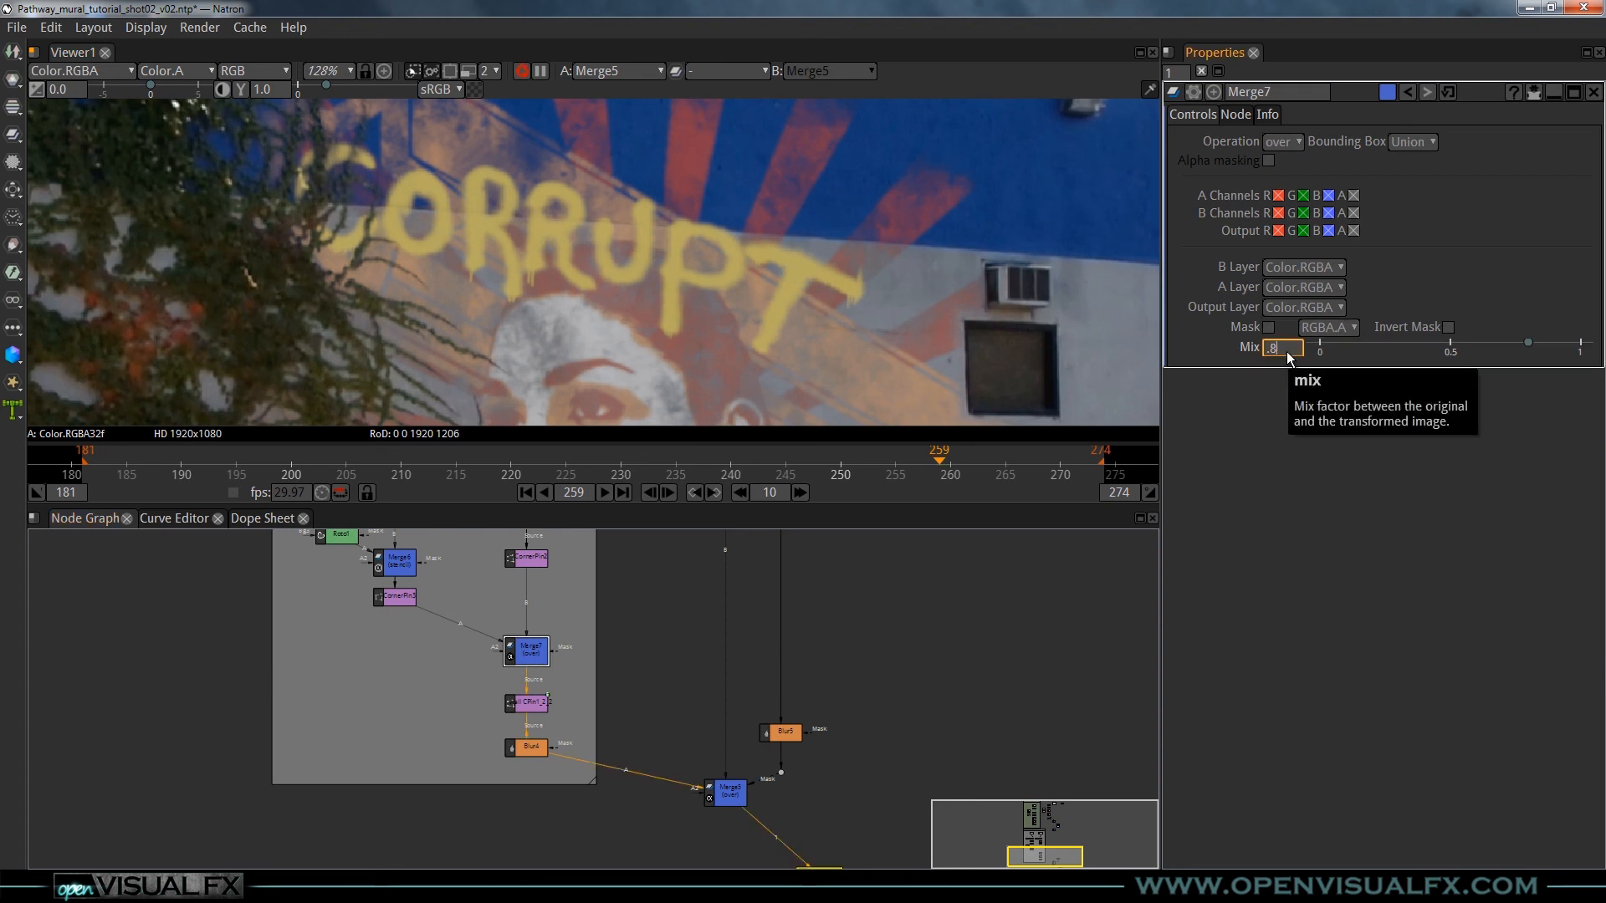
# - Lower Merge7's mix to 0.7 and judge the CORRUPT text's opacity in the full frame
pyautogui.click(1291, 353)
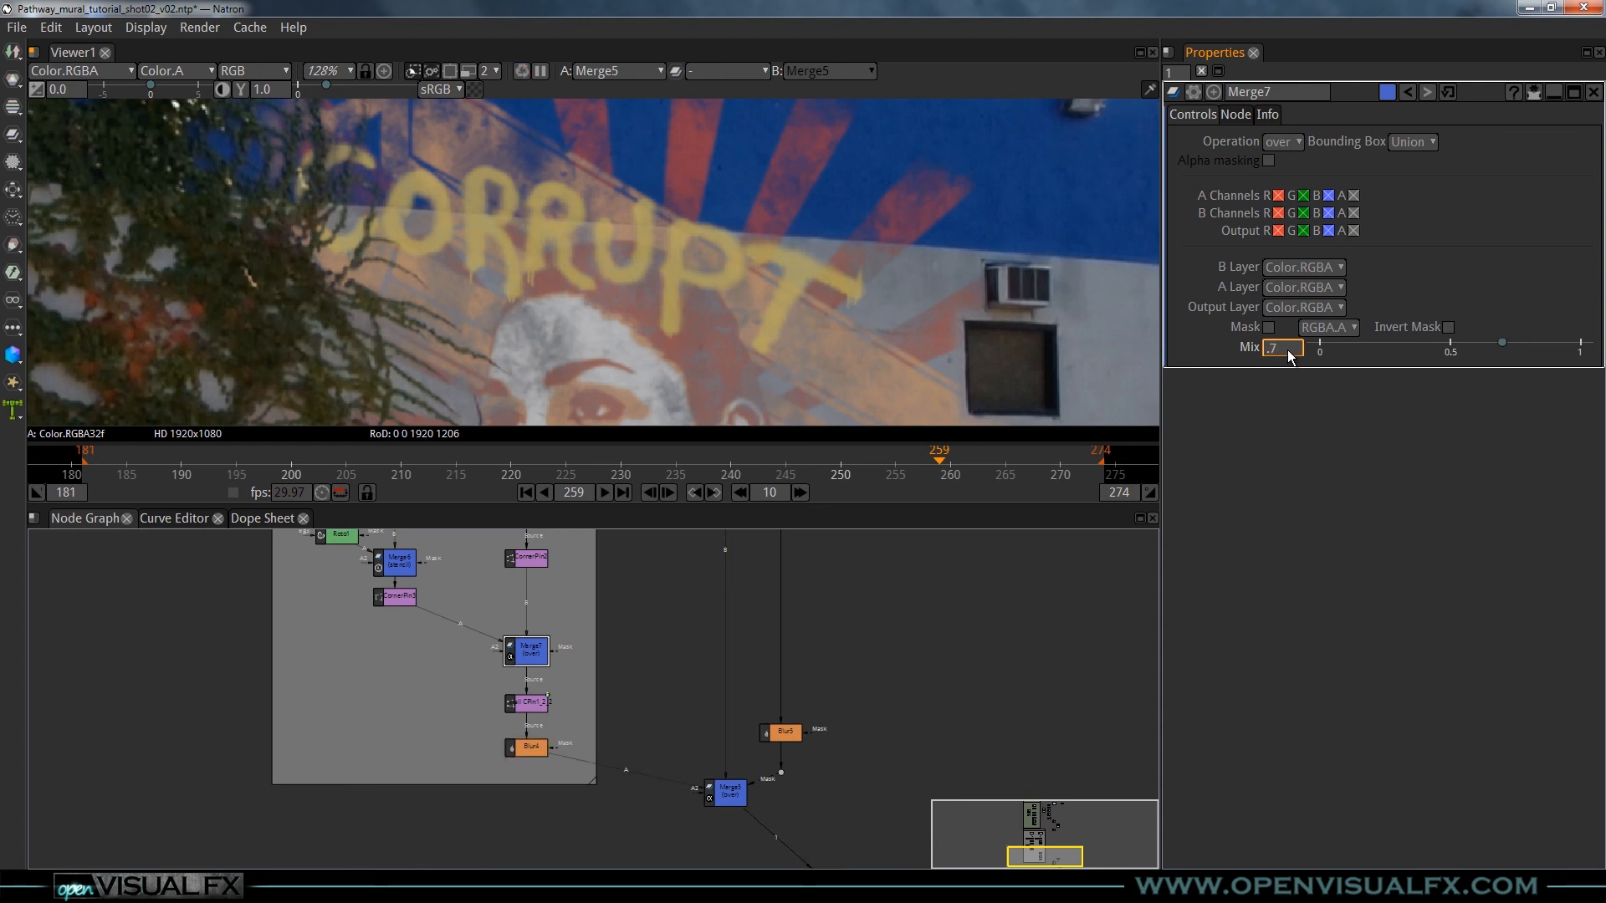
pyautogui.scroll(-5, 725, 250)
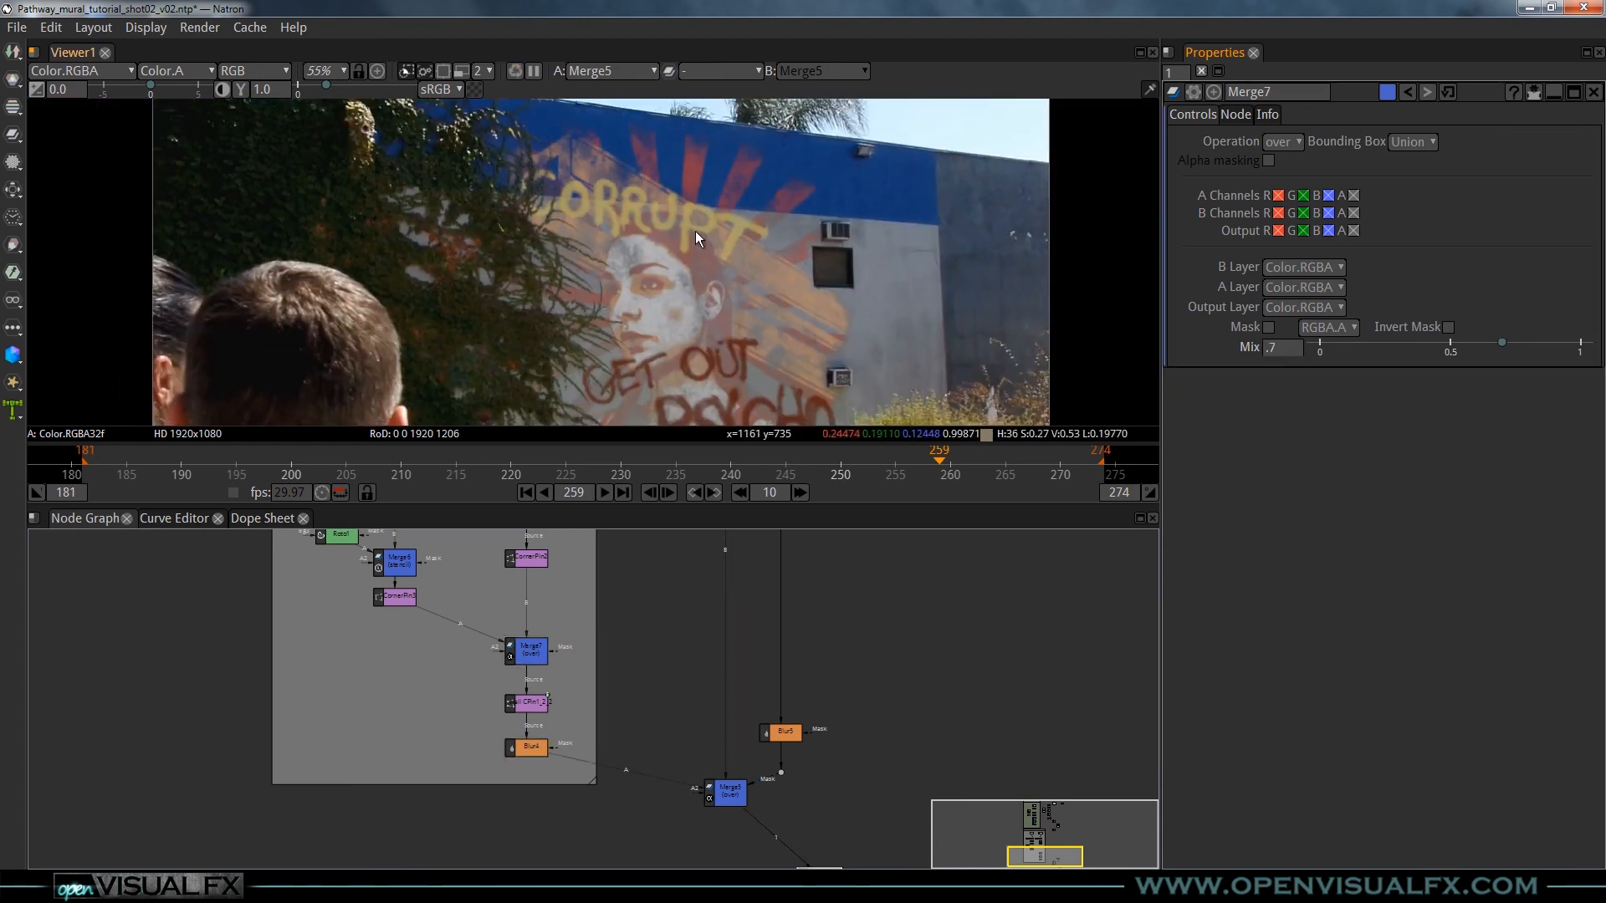
pyautogui.moveTo(738, 290); pyautogui.dragTo(664, 216)
pyautogui.scroll(-1, 664, 217)
pyautogui.moveTo(601, 288)
pyautogui.mouseDown()
pyautogui.moveTo(665, 276)
pyautogui.moveTo(636, 308)
pyautogui.moveTo(589, 299)
pyautogui.mouseUp()
pyautogui.scroll(-3, 651, 274)
pyautogui.scroll(1, 626, 287)
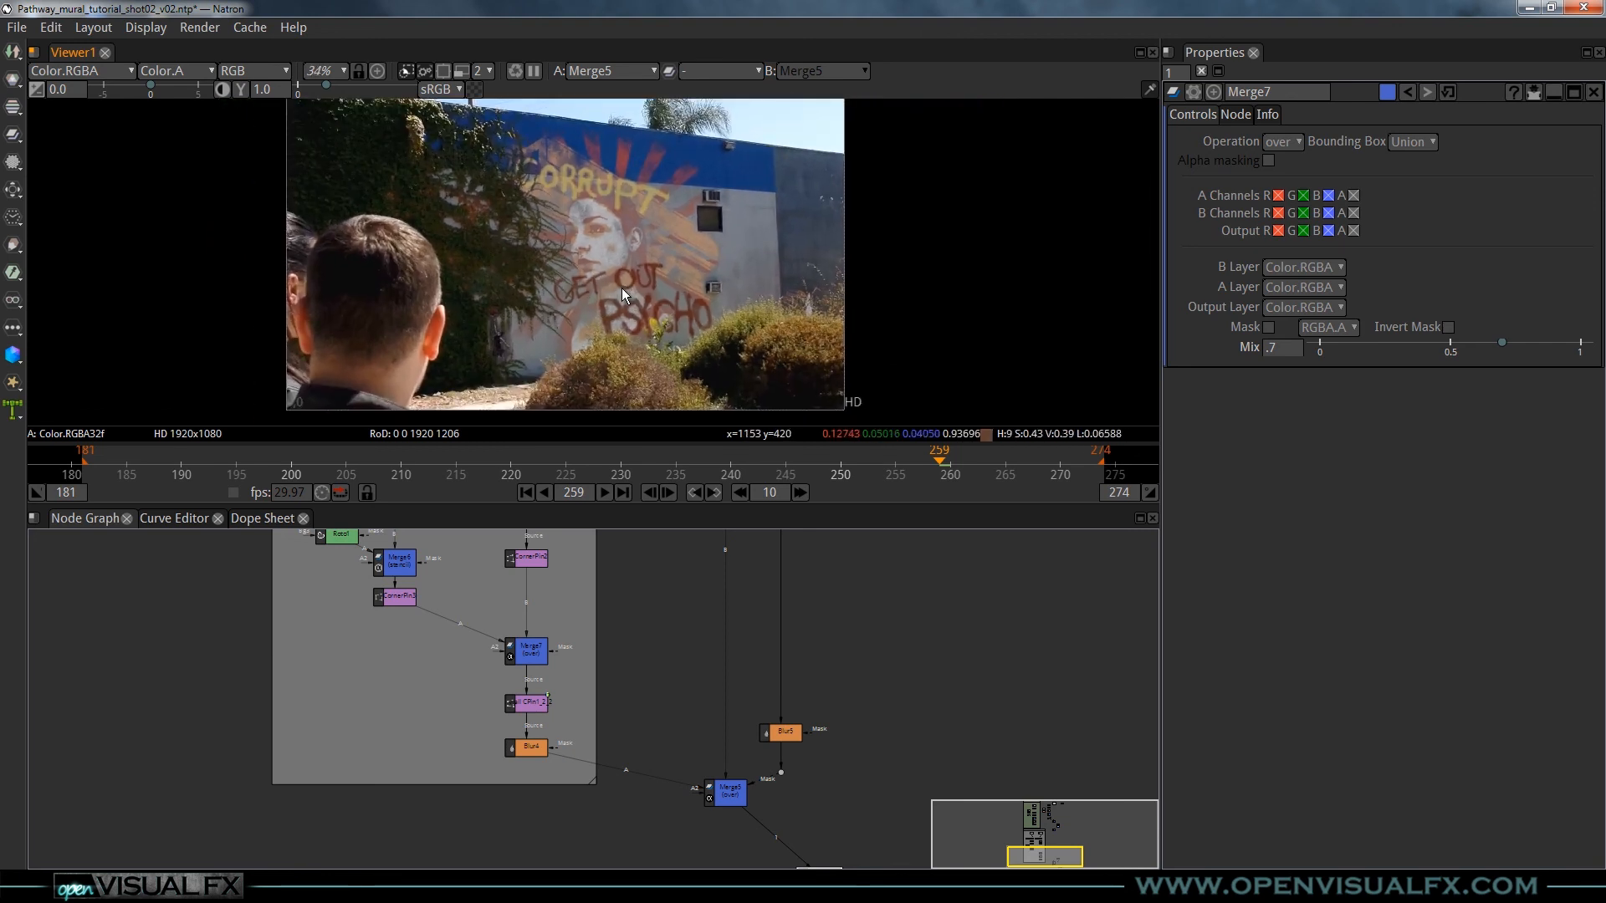
# - Check the composite at frames 230 and 212, looking closely at the GET OUT PSYCHO text
pyautogui.moveTo(779, 455); pyautogui.dragTo(626, 458)
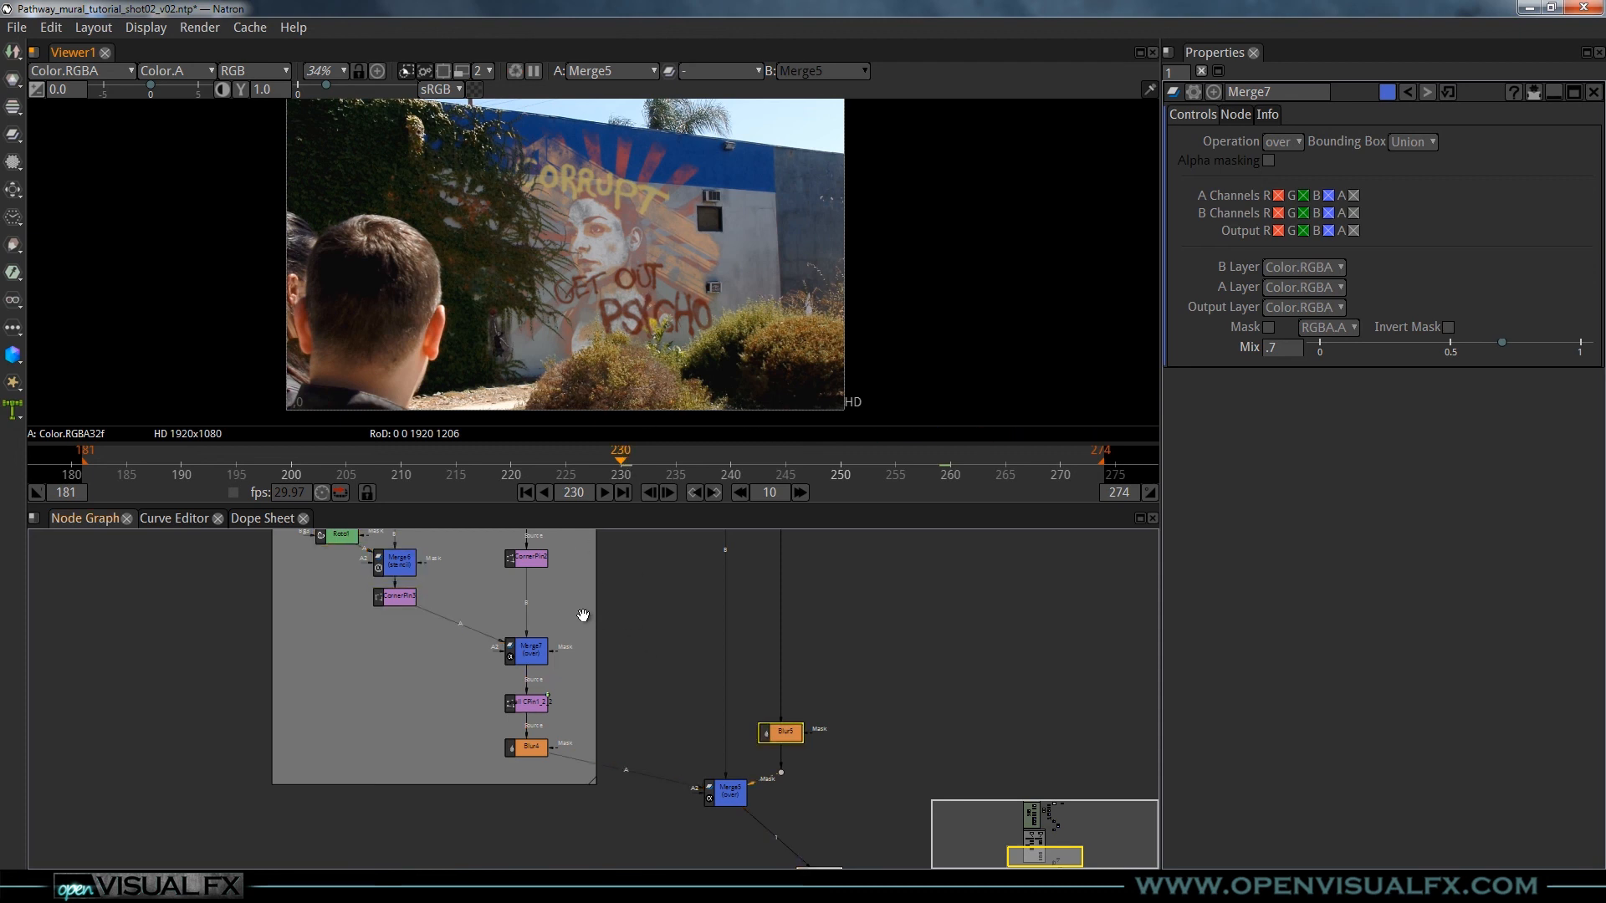
pyautogui.moveTo(677, 631)
pyautogui.mouseDown()
pyautogui.moveTo(716, 692)
pyautogui.moveTo(695, 628)
pyautogui.mouseUp()
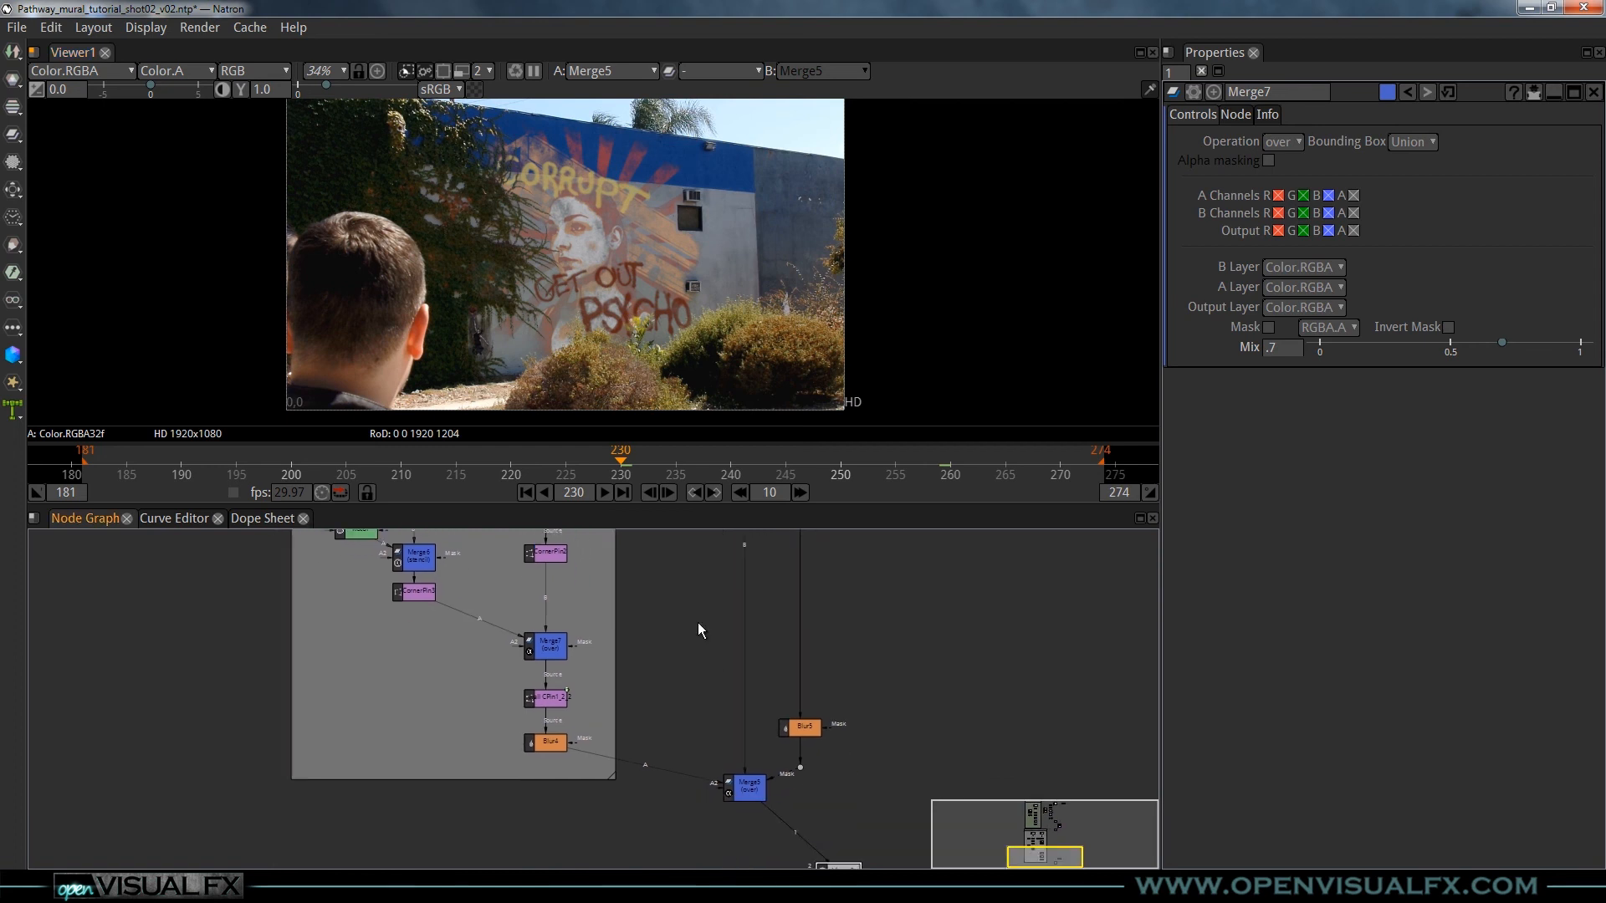
pyautogui.click(424, 459)
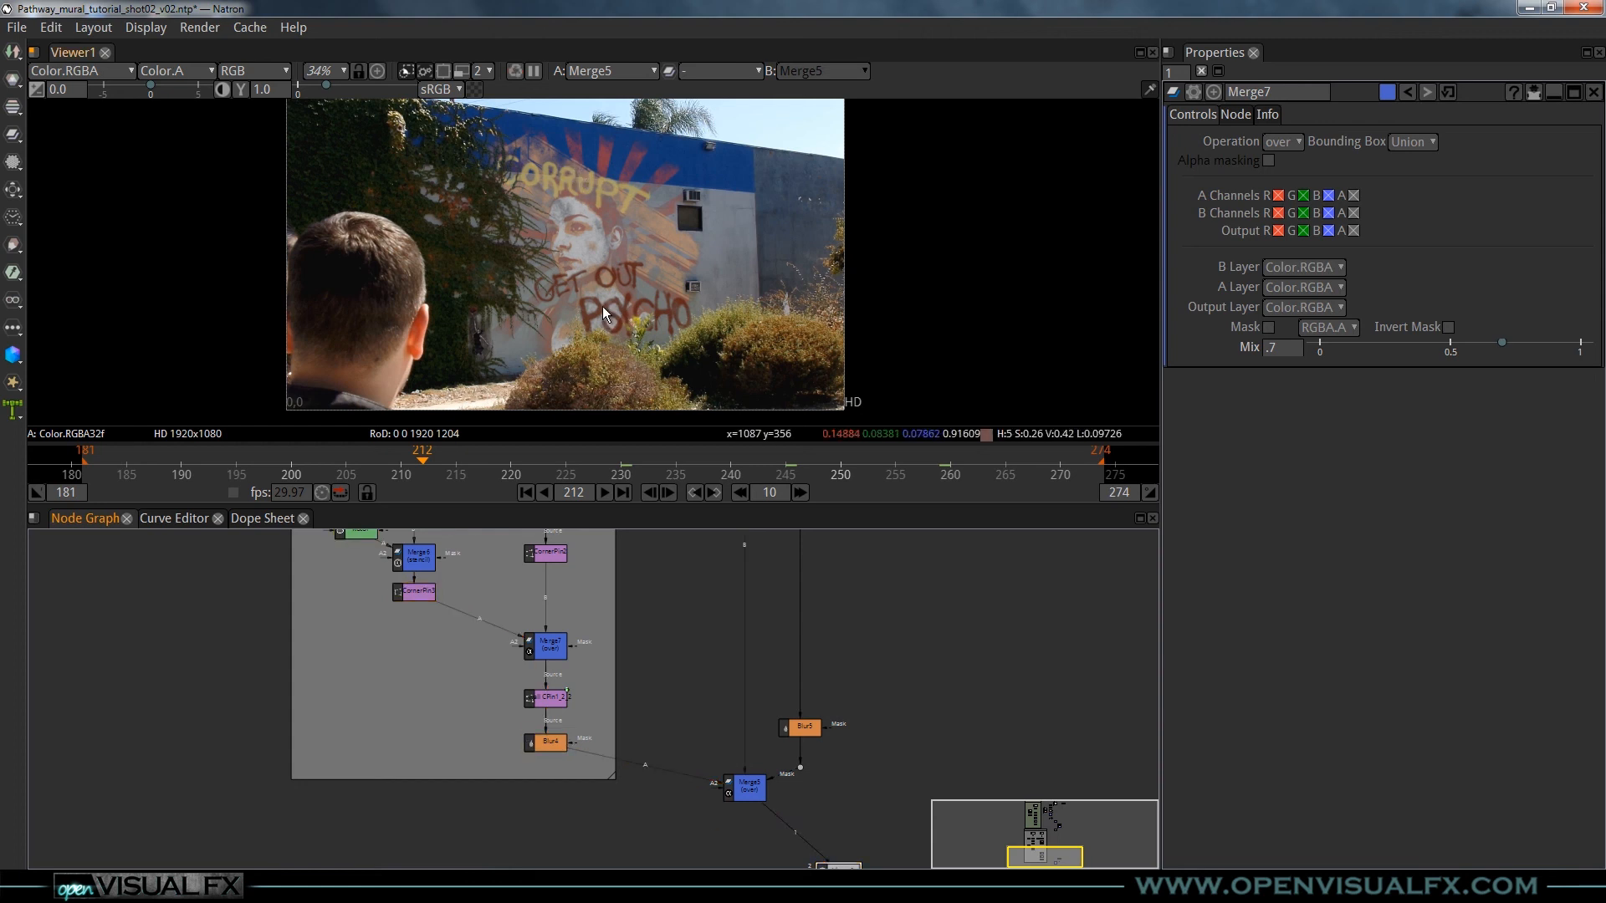
pyautogui.scroll(2, 602, 306)
pyautogui.scroll(4, 603, 306)
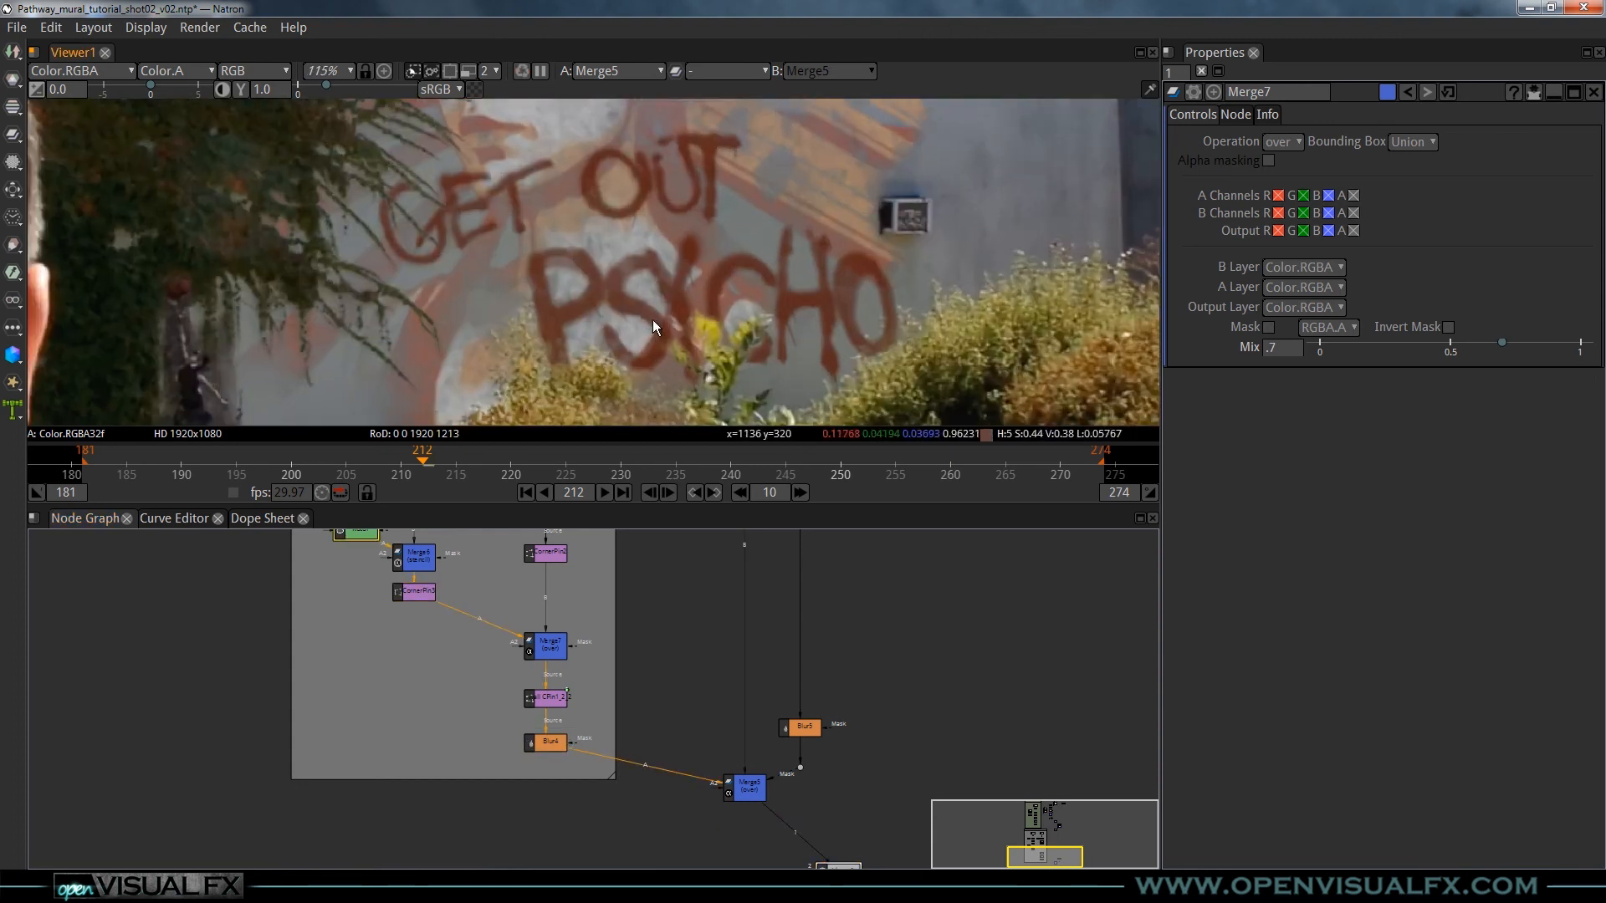
# - Go to frame 199 and examine both graffiti texts against the mural and bushes, up close and in the wider frame
pyautogui.click(281, 458)
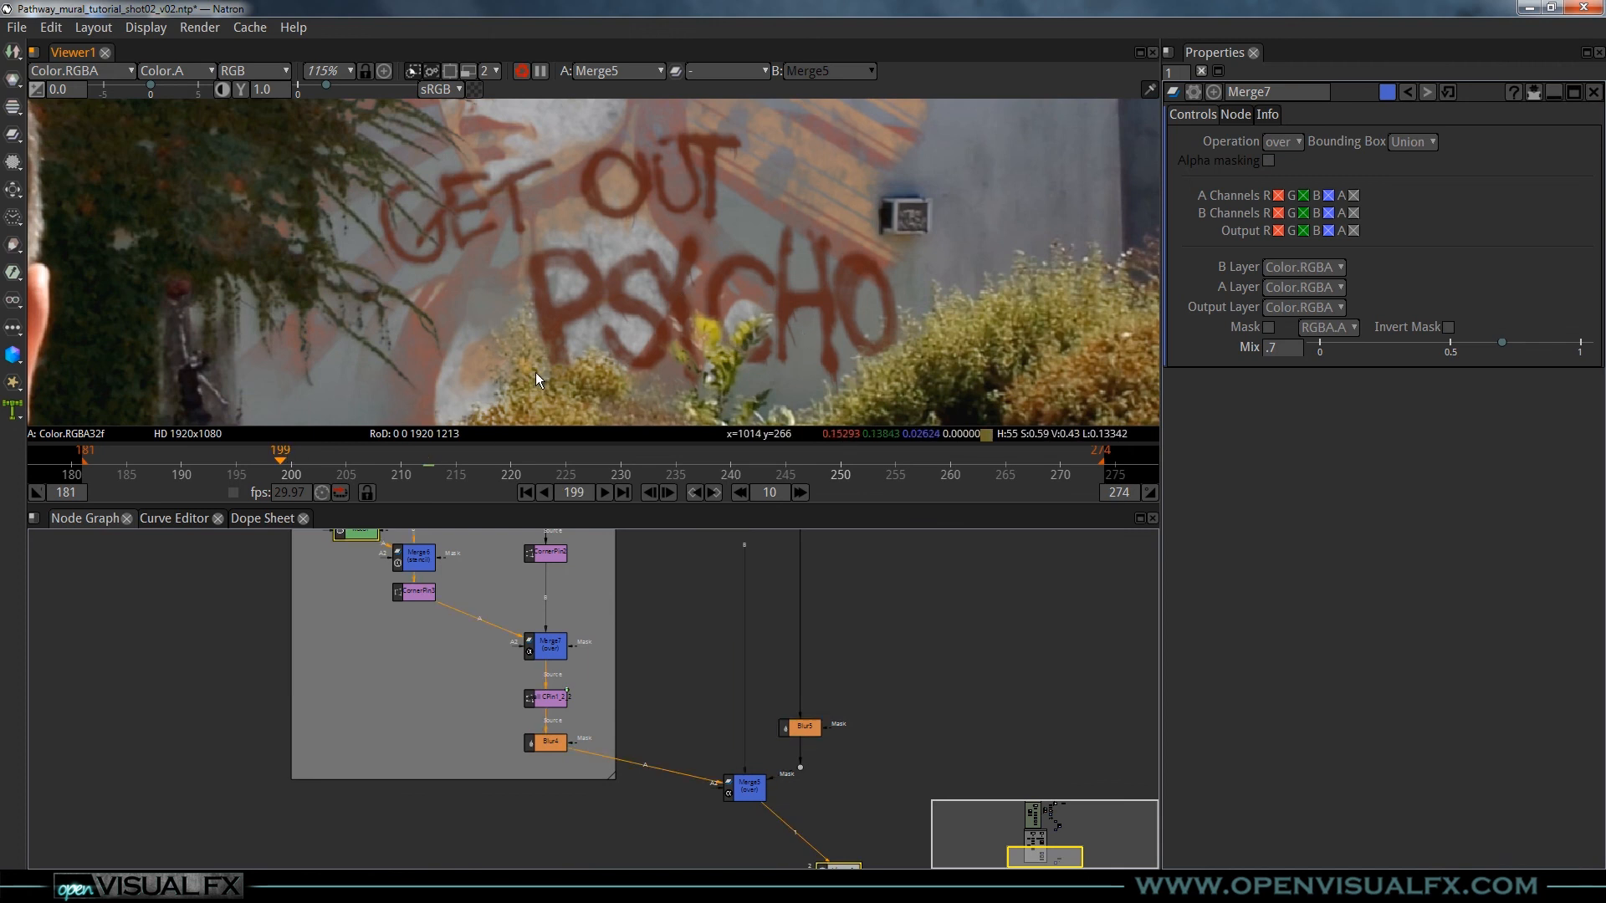
pyautogui.scroll(-1, 752, 183)
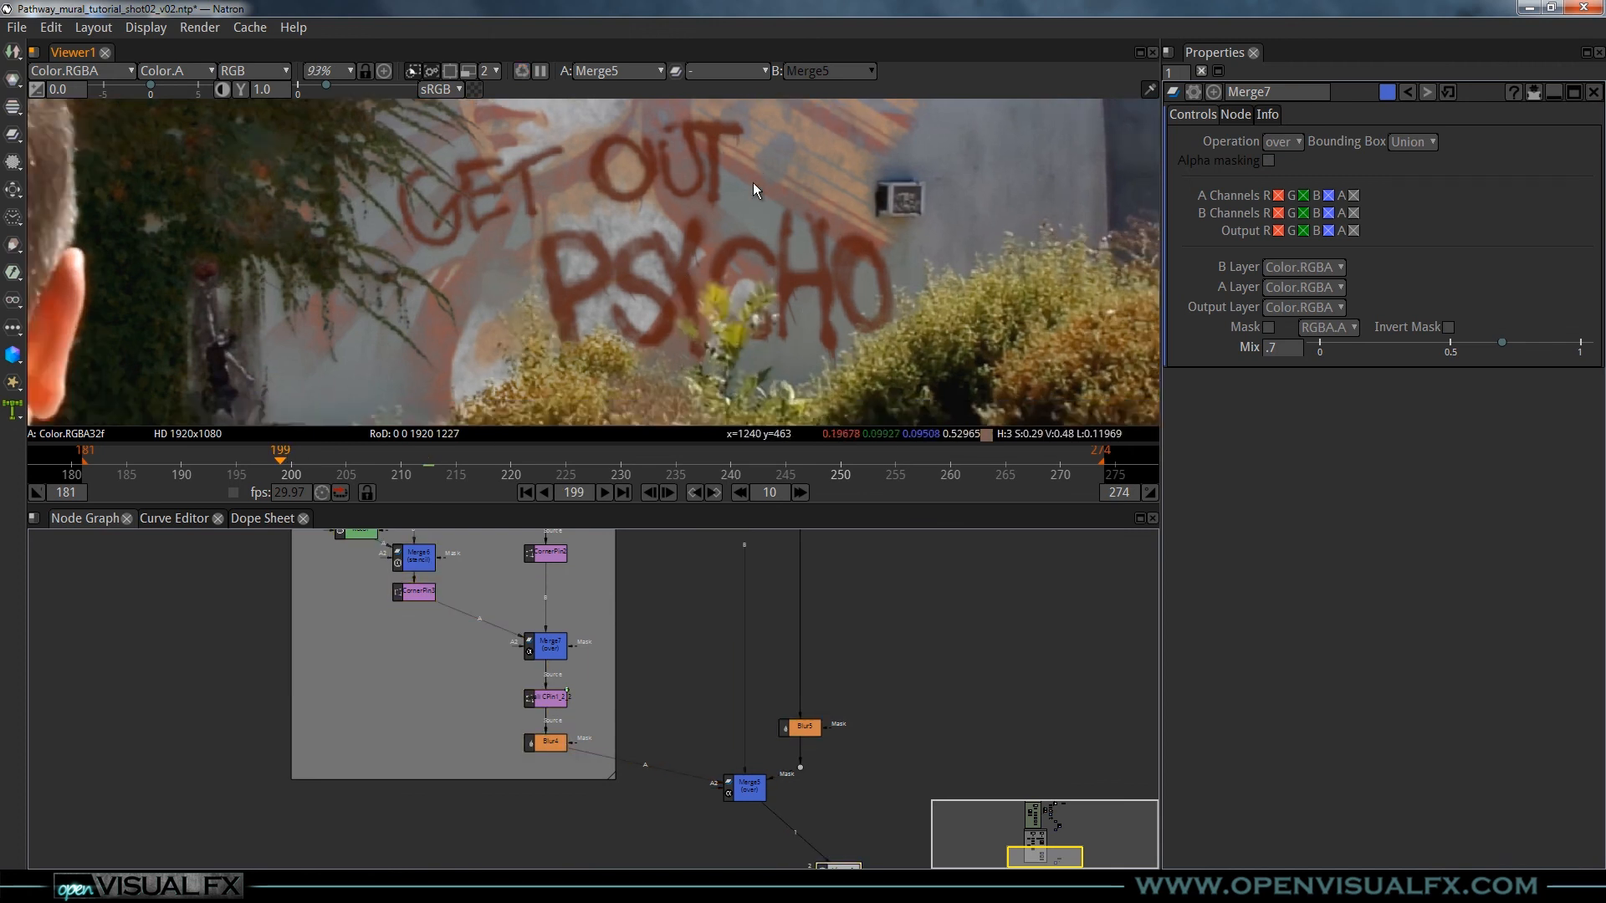
pyautogui.scroll(-1, 755, 186)
pyautogui.scroll(-2, 761, 205)
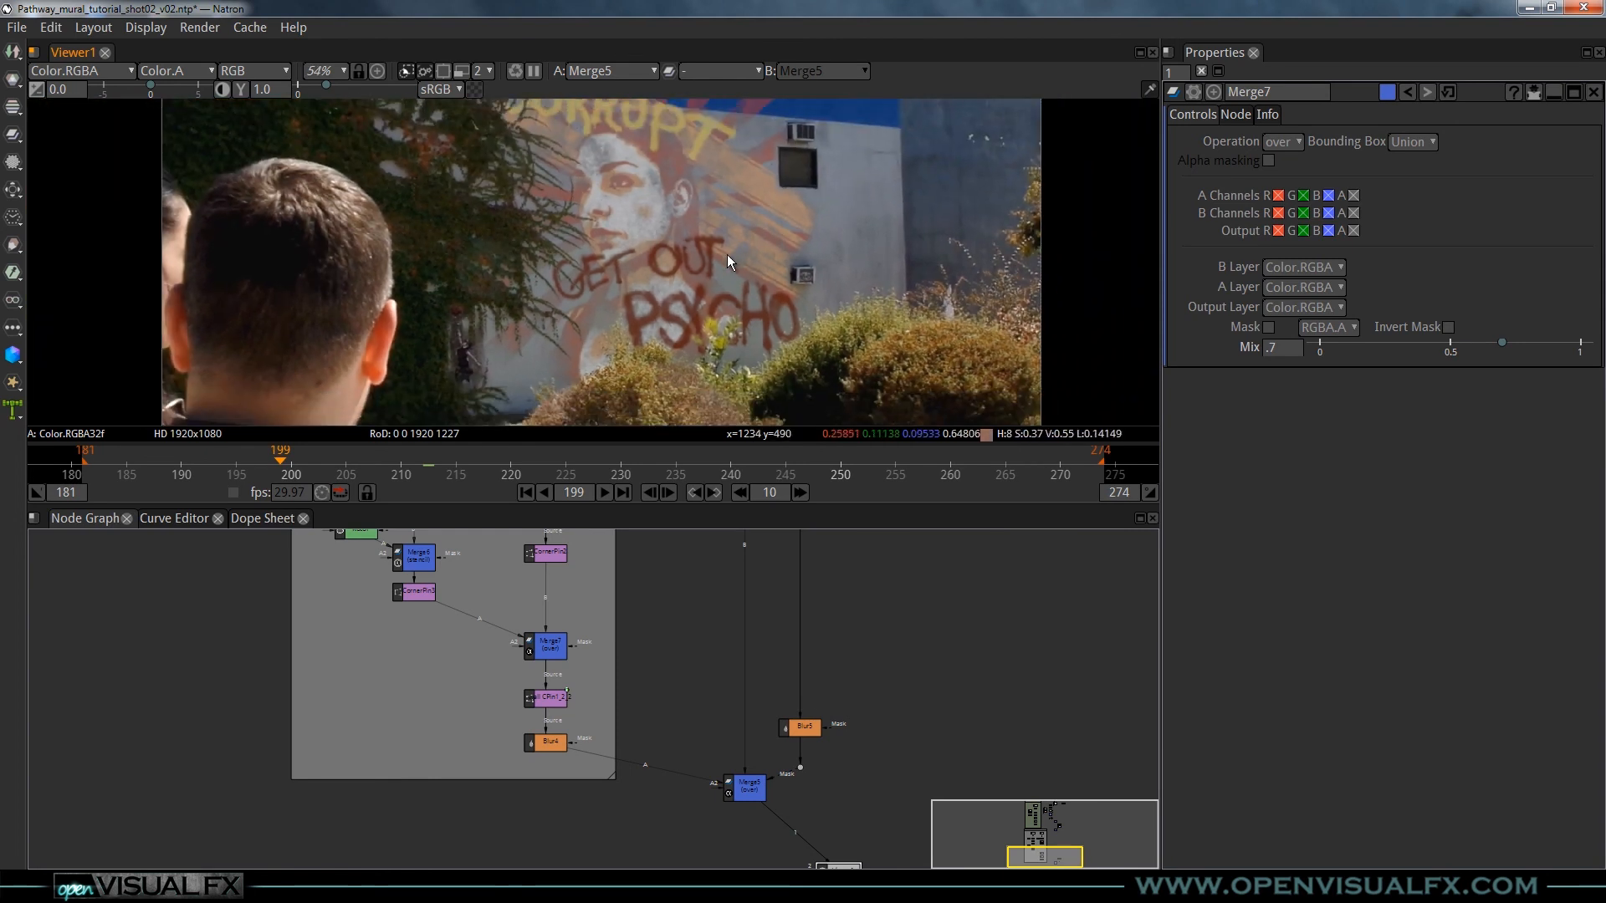
pyautogui.scroll(-1, 756, 177)
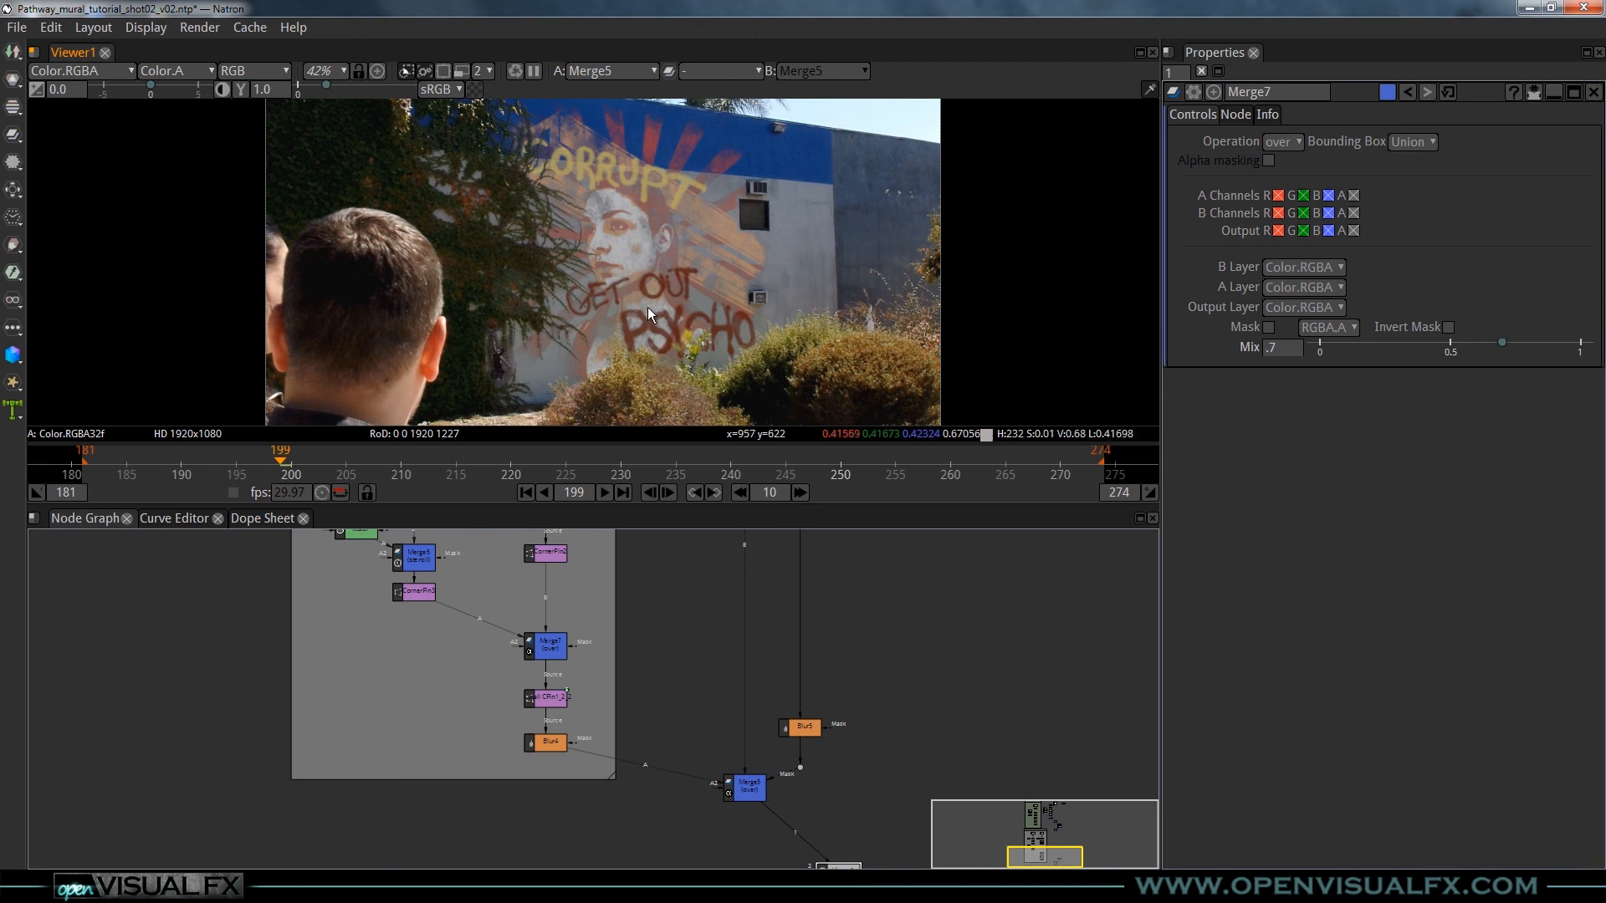
pyautogui.scroll(2, 701, 291)
pyautogui.moveTo(704, 288)
pyautogui.mouseDown()
pyautogui.moveTo(690, 315)
pyautogui.moveTo(682, 301)
pyautogui.mouseUp()
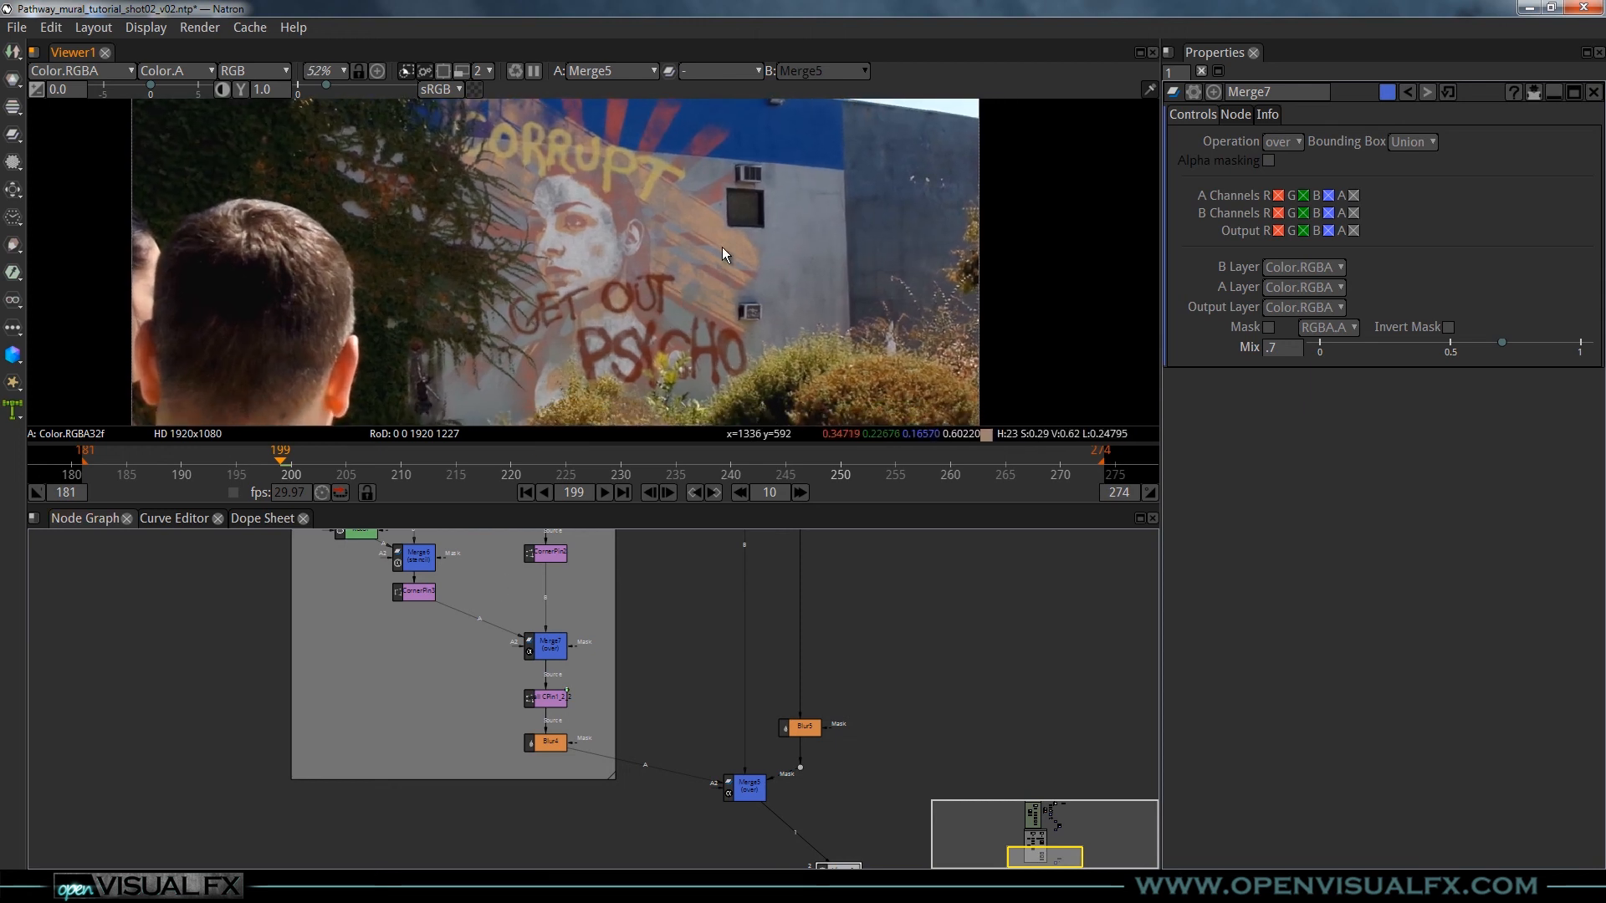